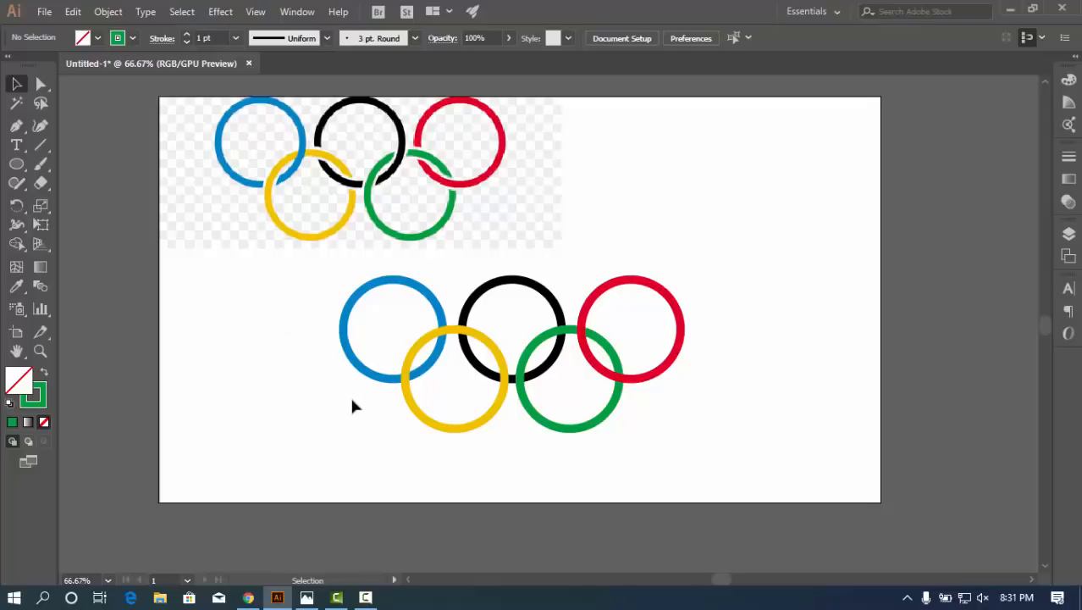
Examine how the rings overlap and where the white gaps fall at each crossing in the reference Olympic logo
key("z")
left_click(286, 193)
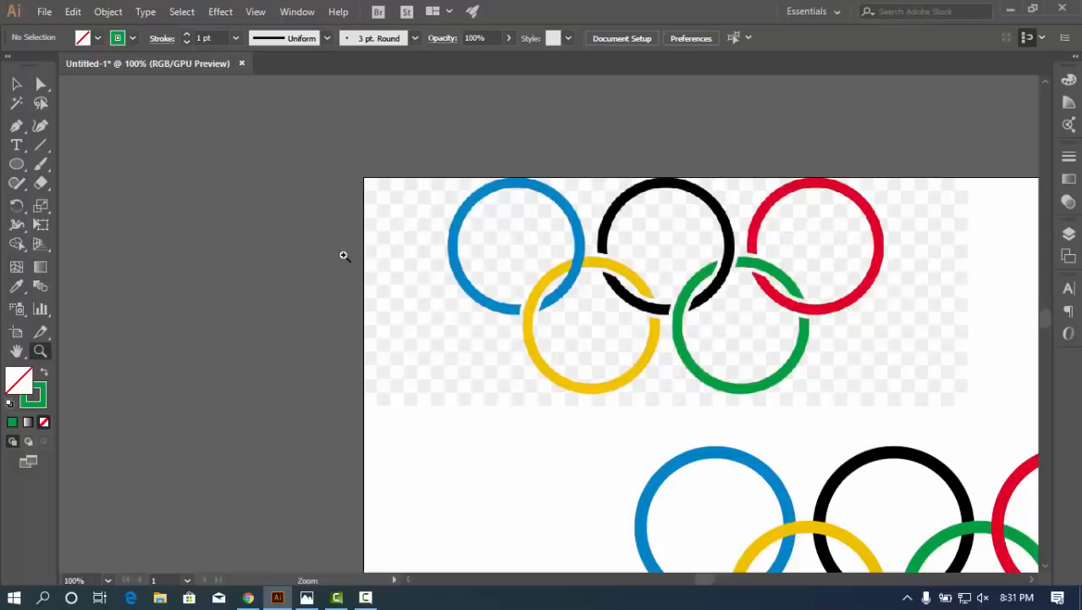
left_click_drag(565, 333, 340, 199)
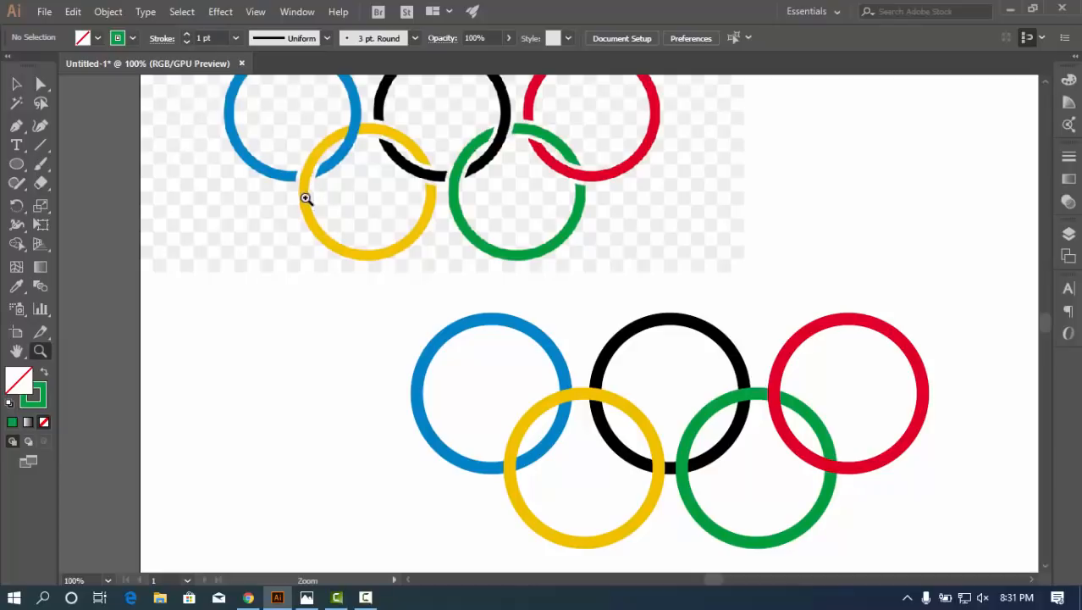
left_click(315, 184)
left_click(560, 276)
left_click_drag(539, 370, 433, 256)
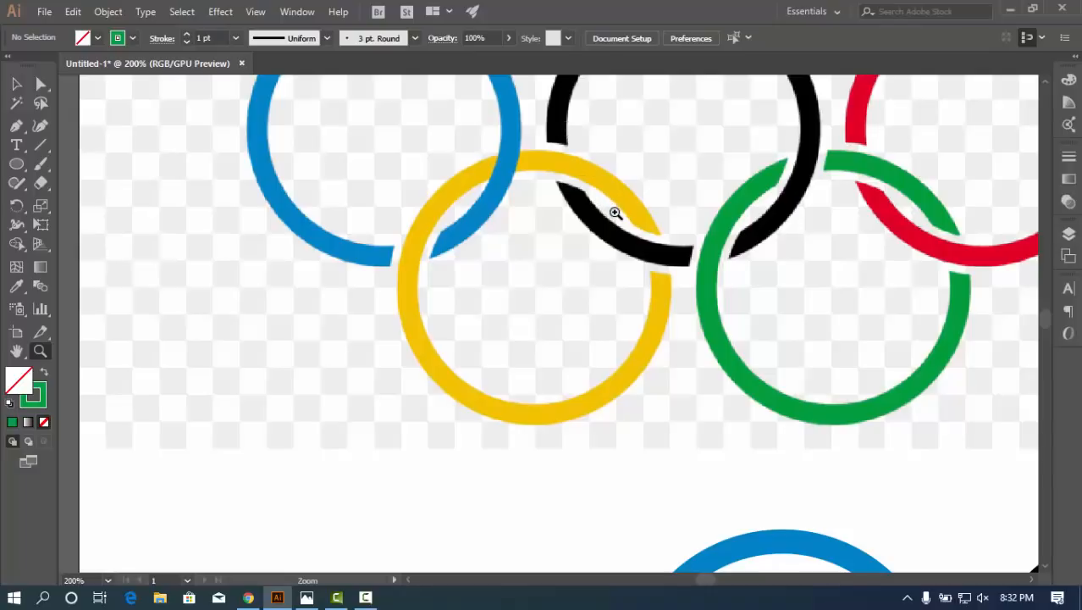
left_click_drag(633, 217, 504, 171)
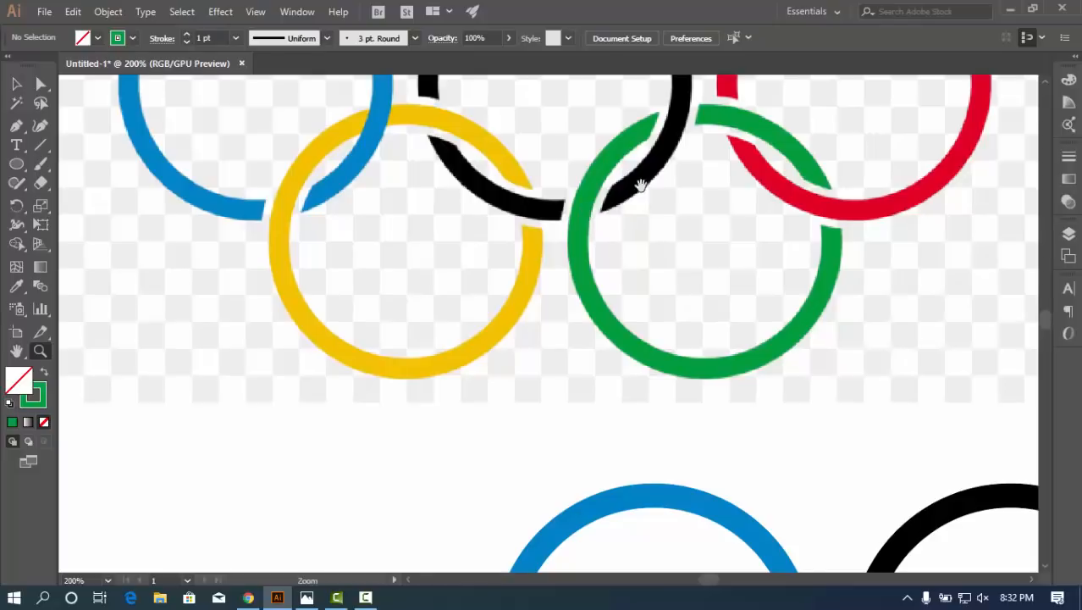
left_click_drag(640, 182, 565, 281)
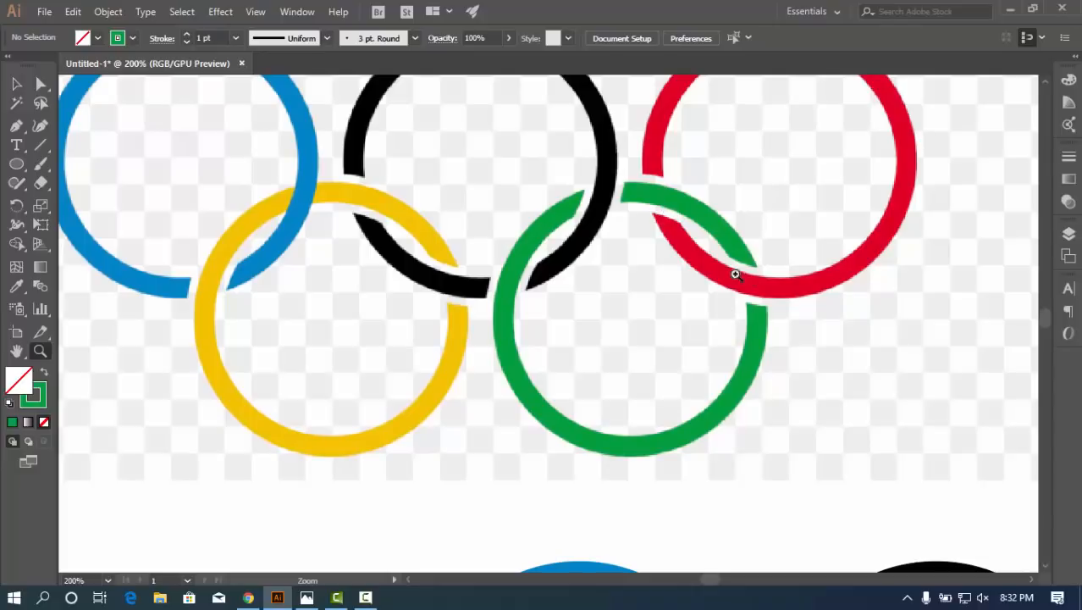
left_click(625, 338, "alt")
left_click(616, 359, "alt")
scroll(575, 339, "down", 2)
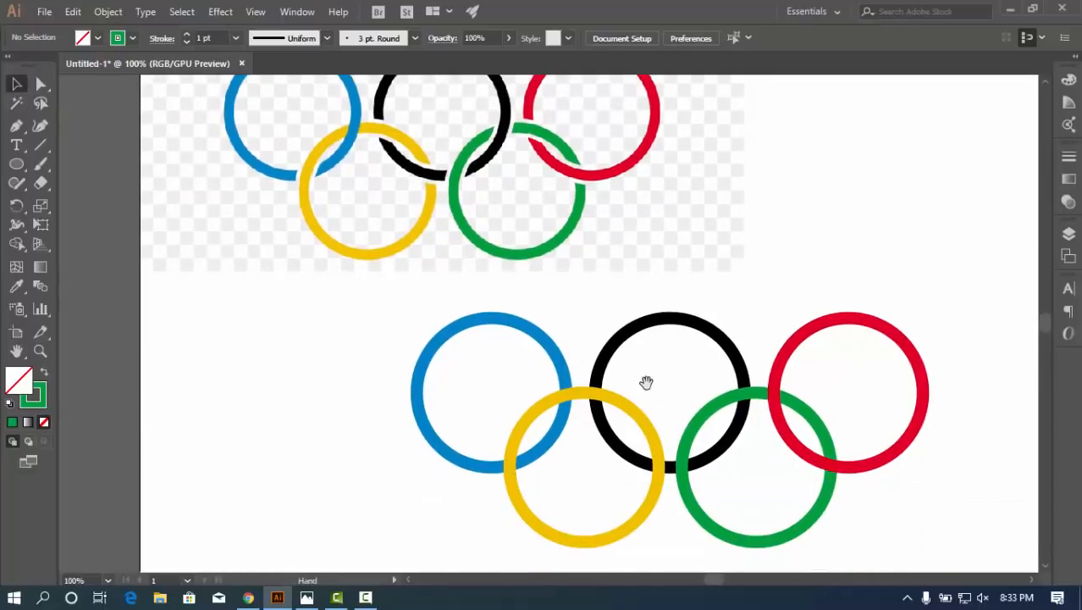
Inspect the stroke attributes of the drawn rings, checking all five together and the blue and yellow ones individually
left_click_drag(646, 383, 592, 307)
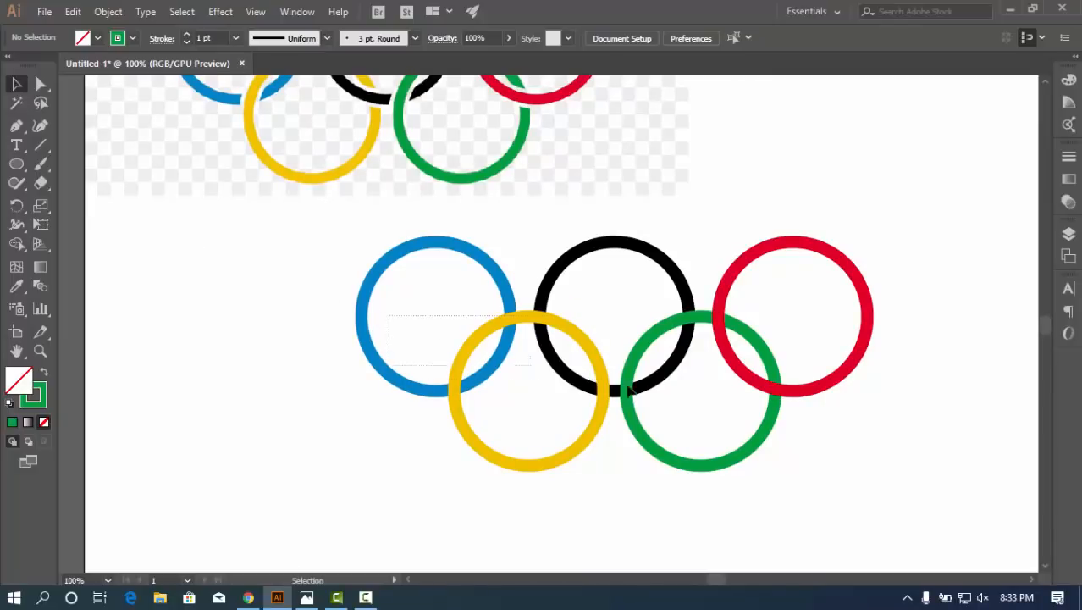
left_click_drag(628, 390, 869, 422)
left_click(36, 397)
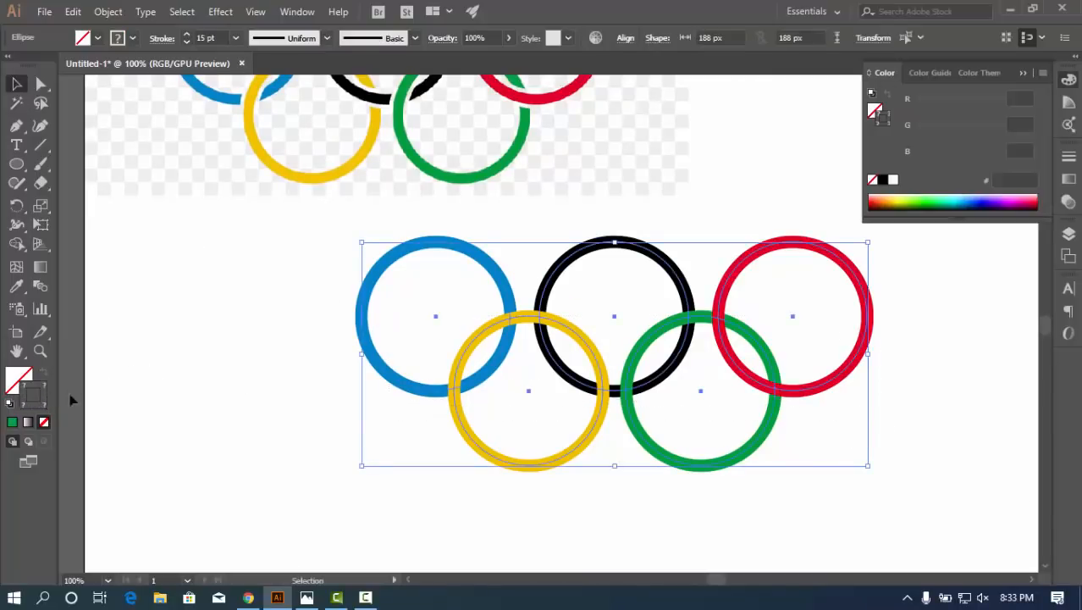
left_click(326, 309)
left_click(363, 319)
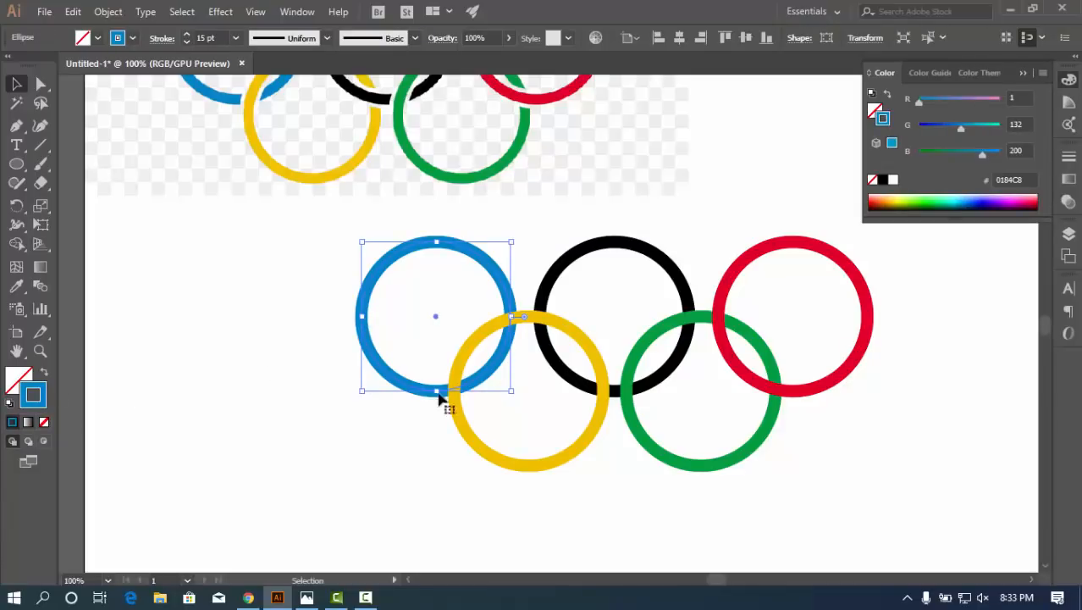
left_click(468, 440)
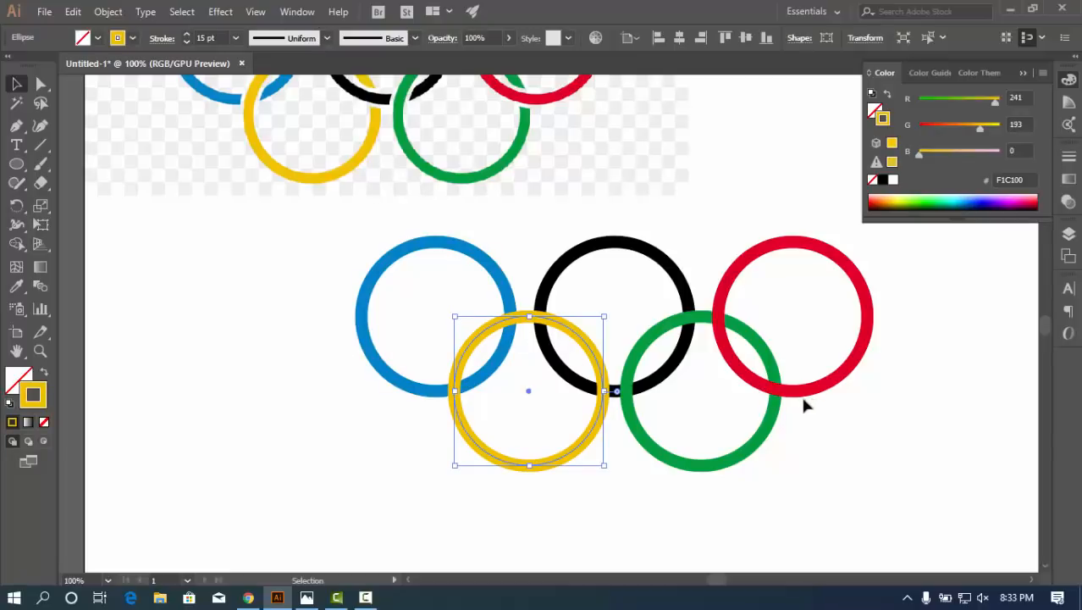
Expand the appearance of all five drawn rings and expand their fill and stroke into filled shapes
left_click_drag(273, 288, 879, 474)
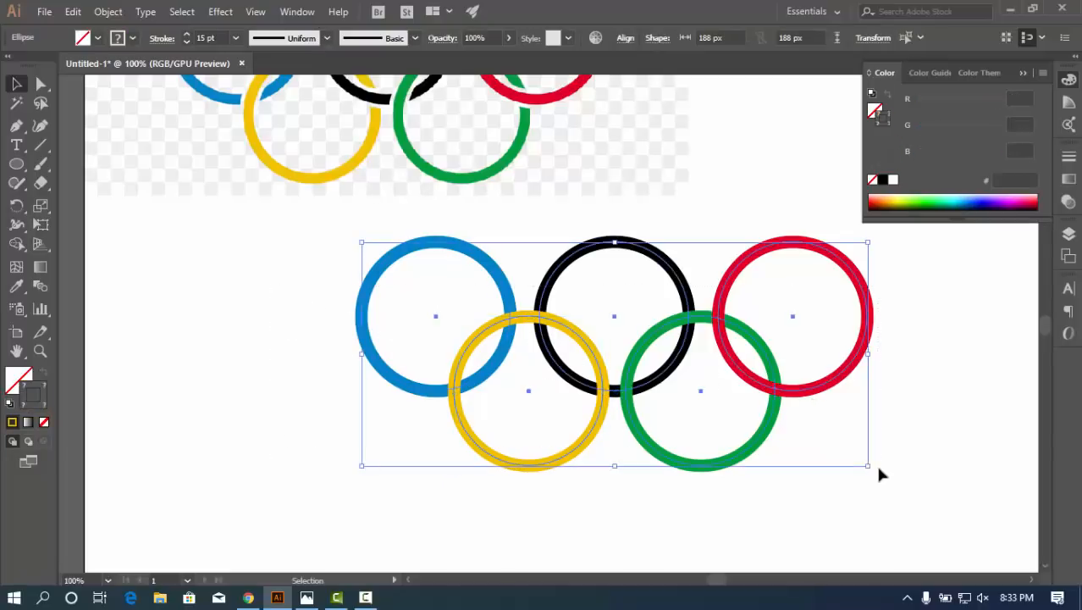
left_click(108, 11)
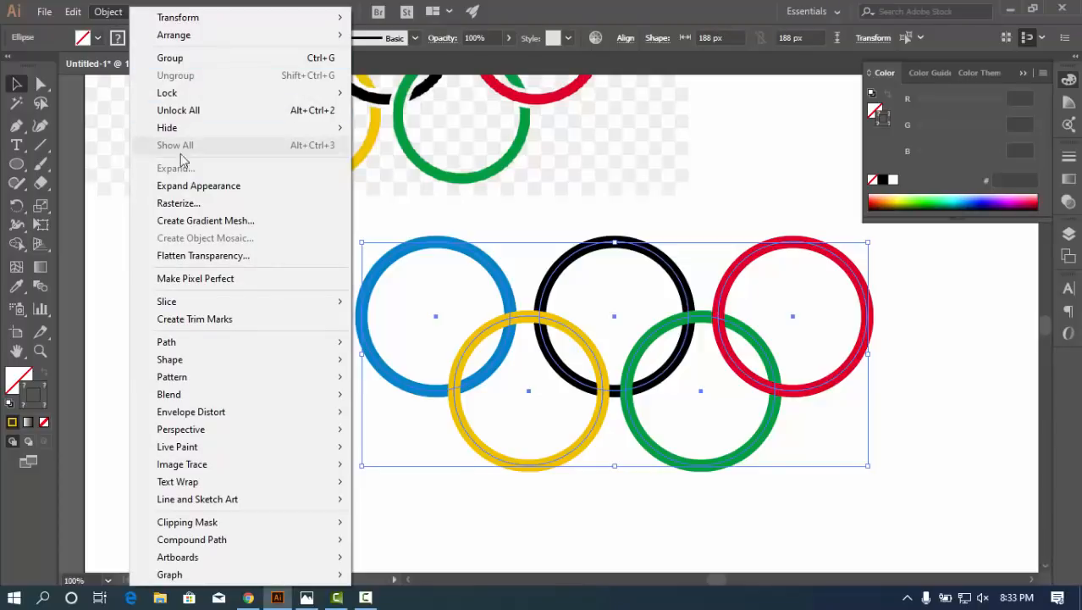
left_click(192, 185)
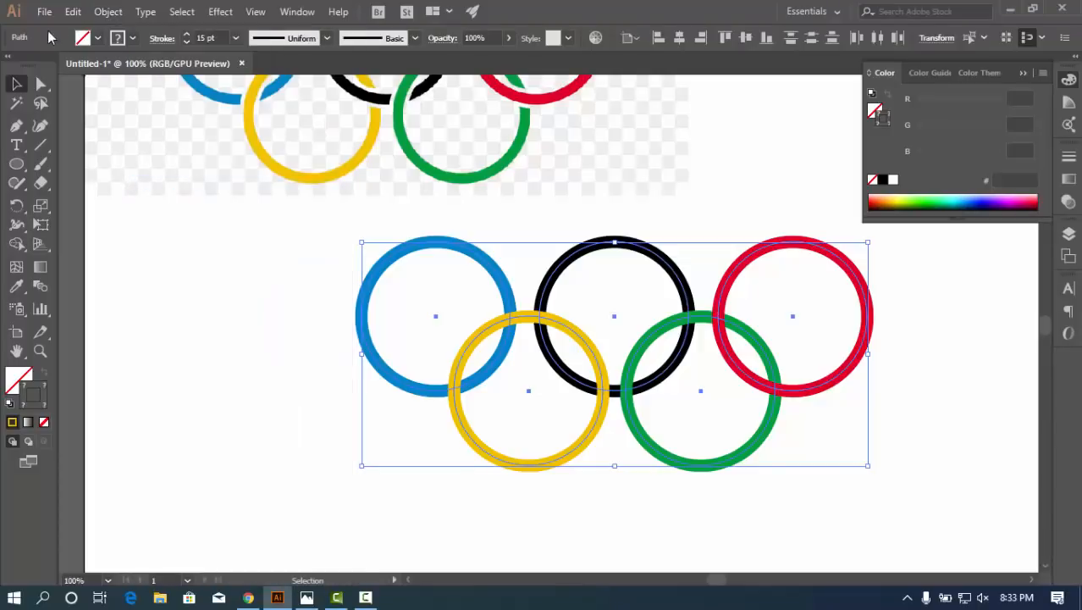
left_click(107, 11)
left_click(161, 170)
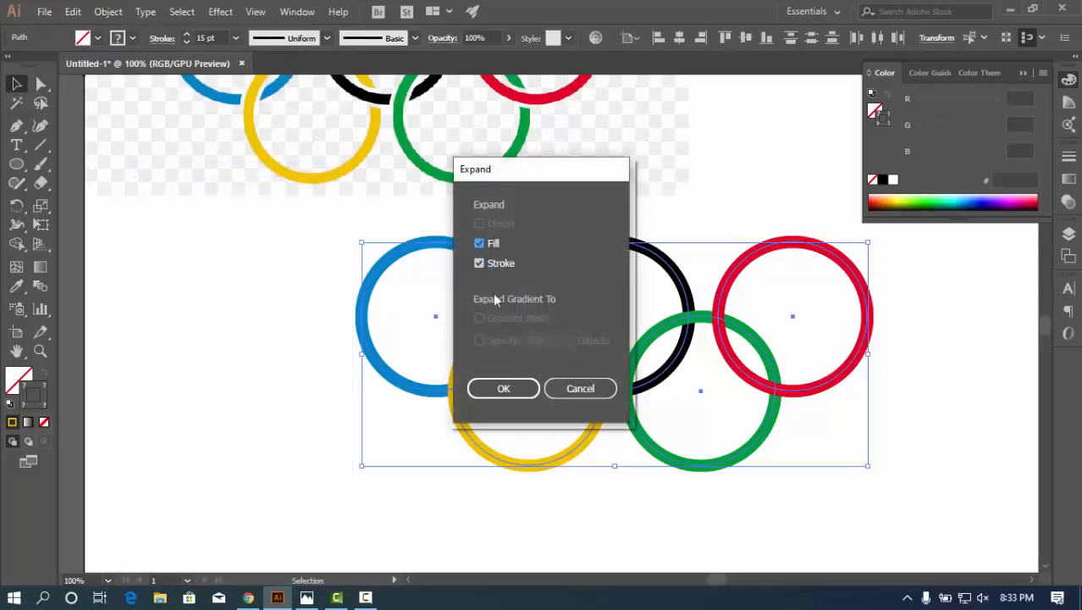
left_click(503, 388)
left_click(271, 366)
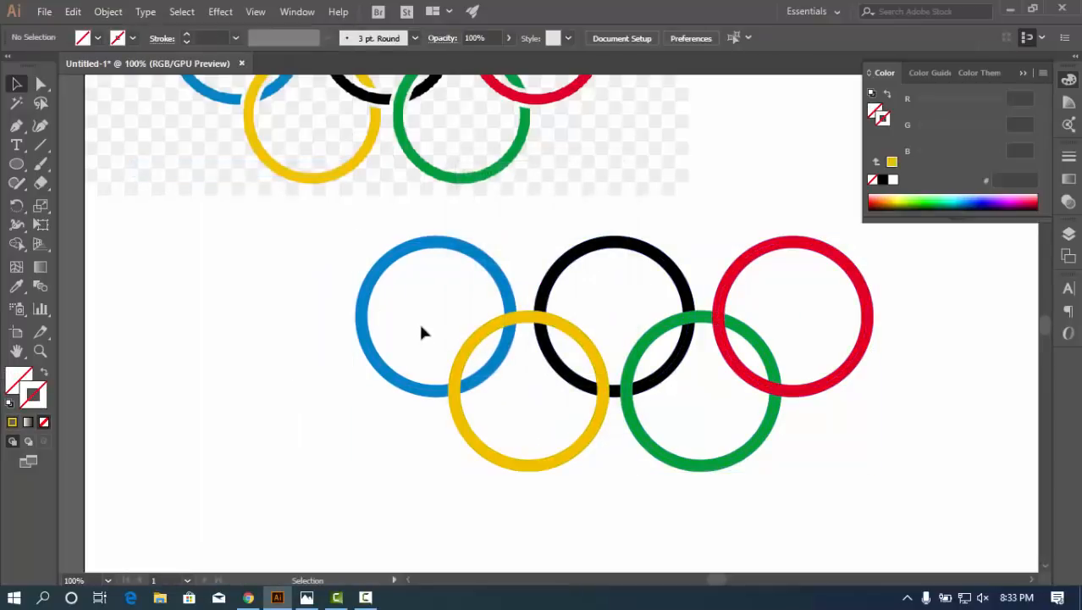
Check the expanded blue and yellow rings and compare them with the reference logo
left_click(364, 316)
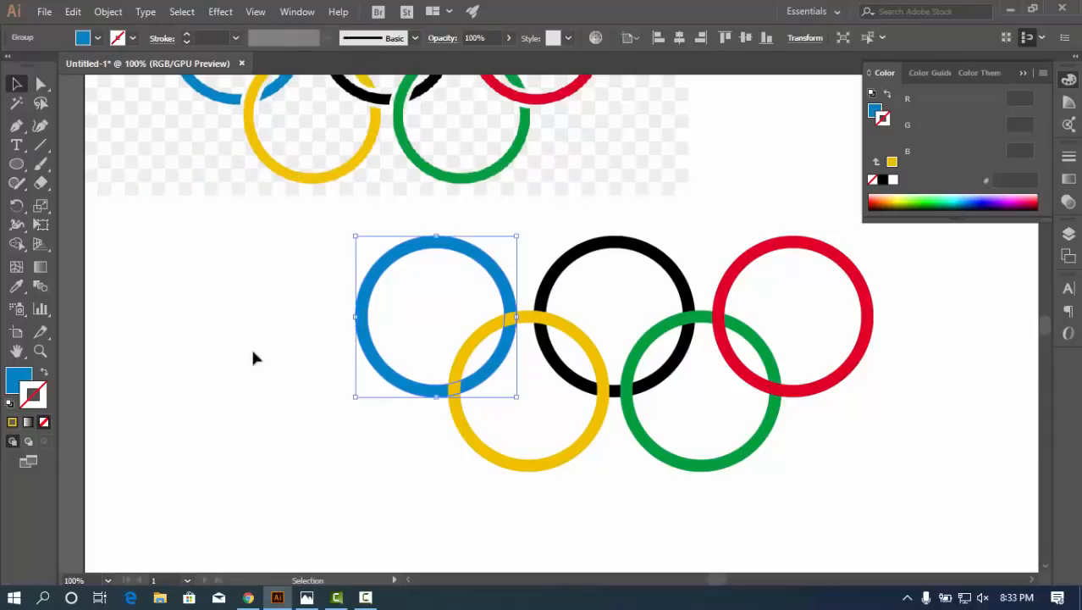
left_click(500, 457)
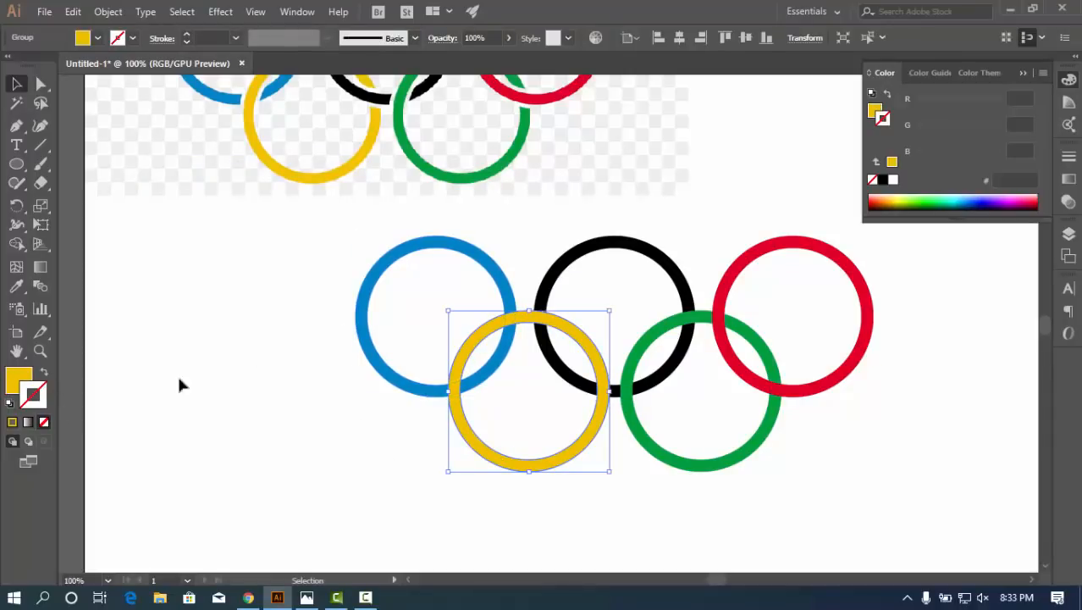
left_click(210, 436)
left_click_drag(302, 230, 263, 261)
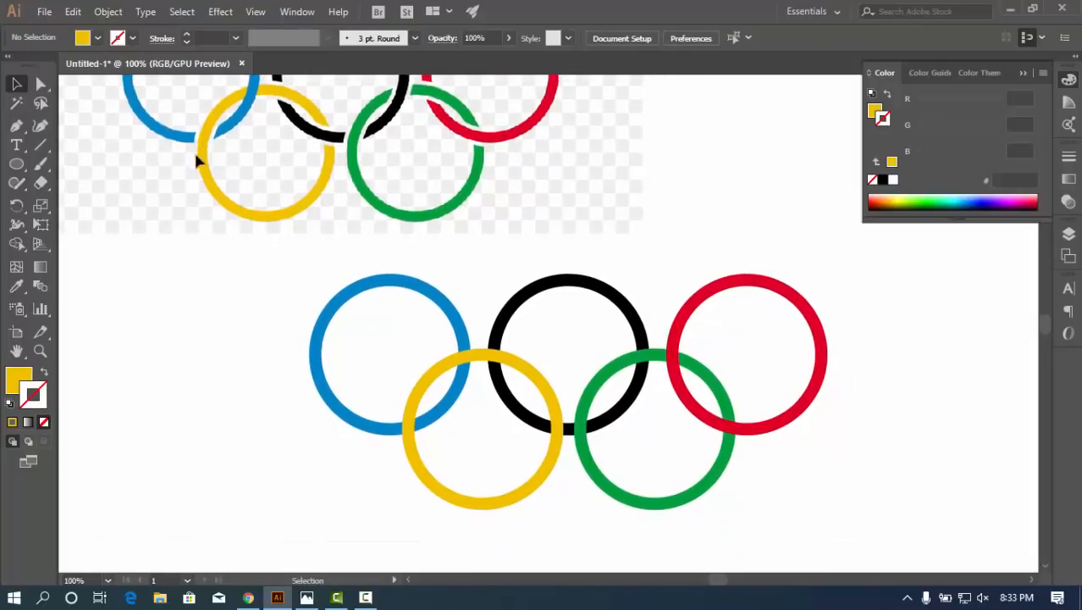
left_click_drag(200, 427, 274, 403)
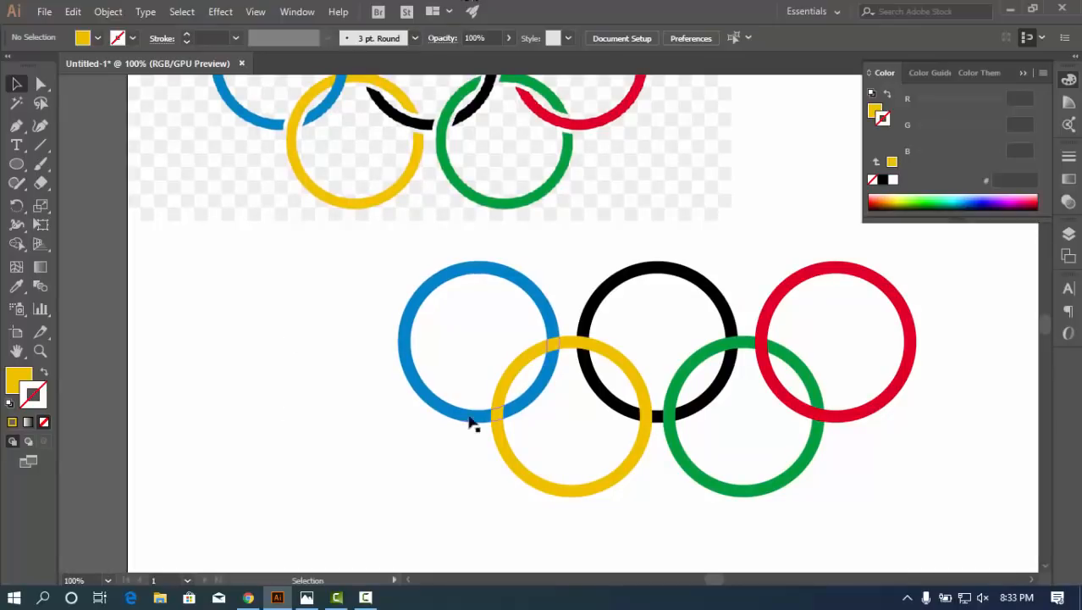
Create an offset path of 10 px around the yellow ring with Miter joins and a miter limit of 4, using the preview
left_click(505, 450)
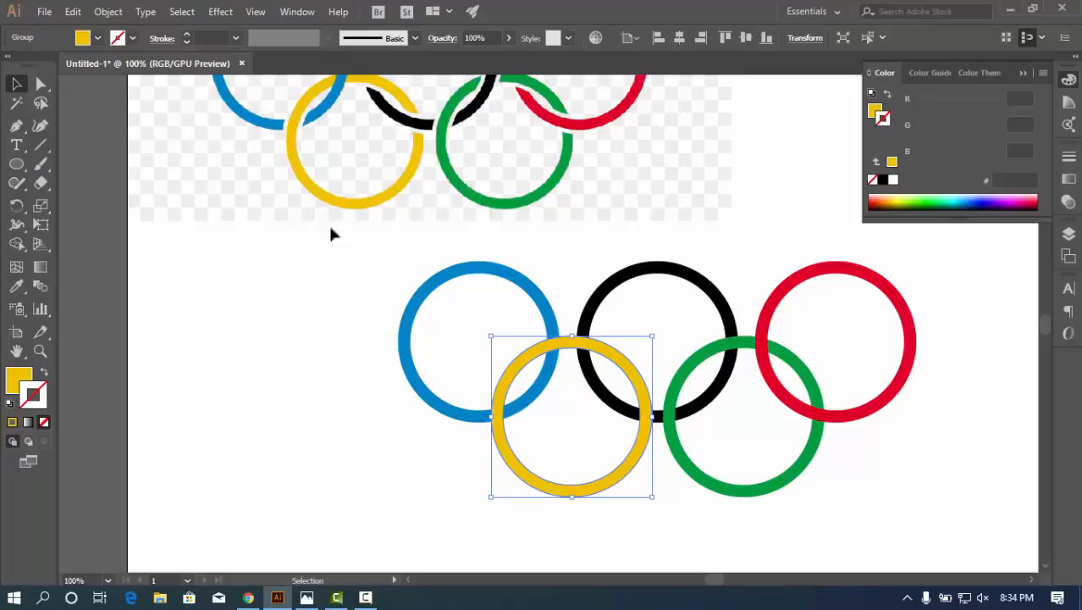
left_click(108, 12)
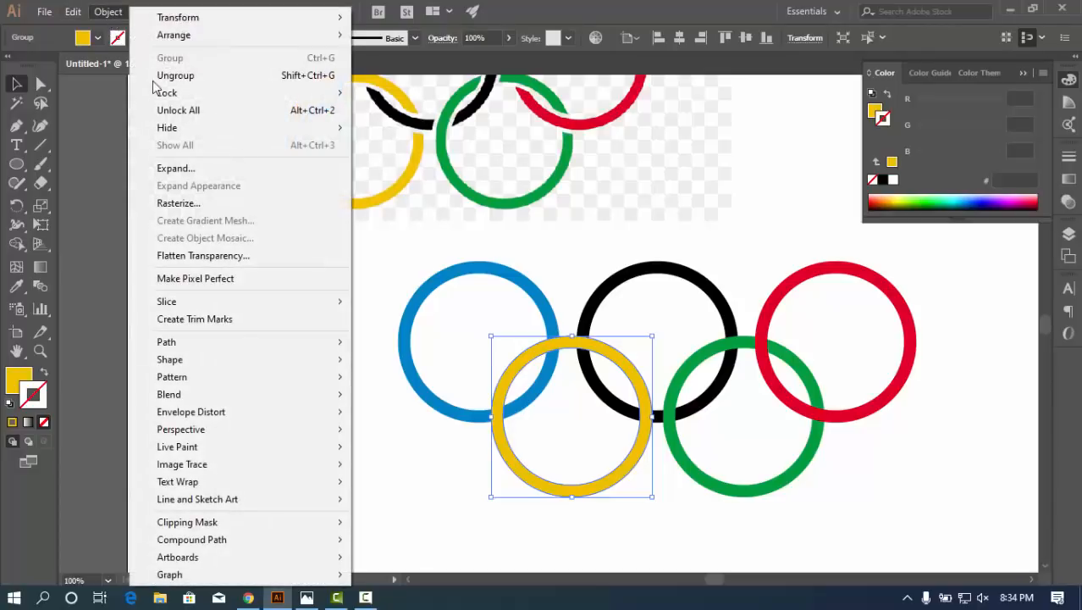
mouse_move(230, 347)
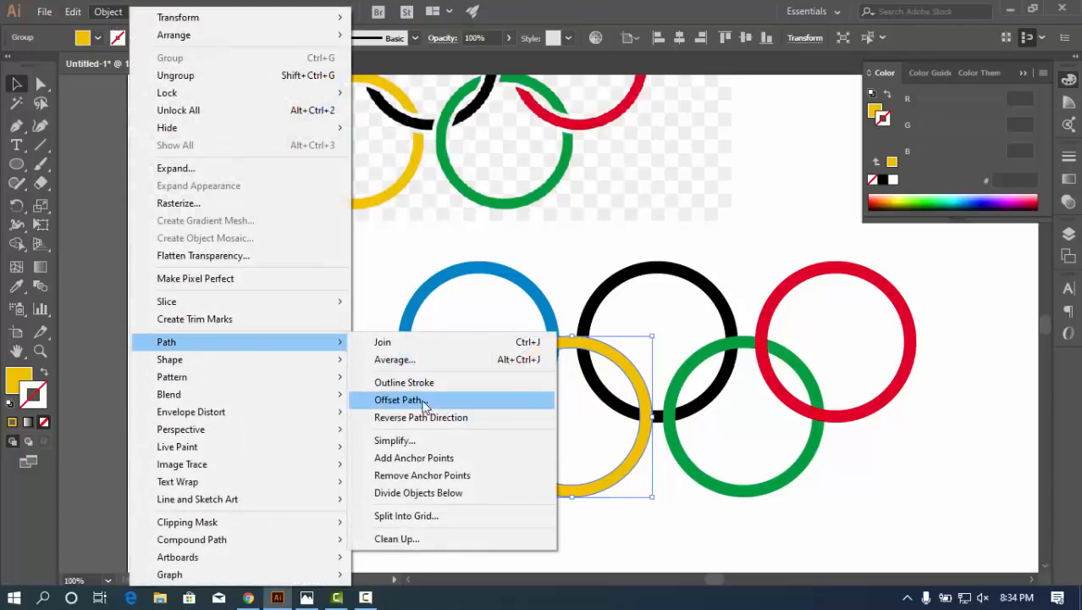
left_click(428, 400)
left_click_drag(674, 137, 784, 122)
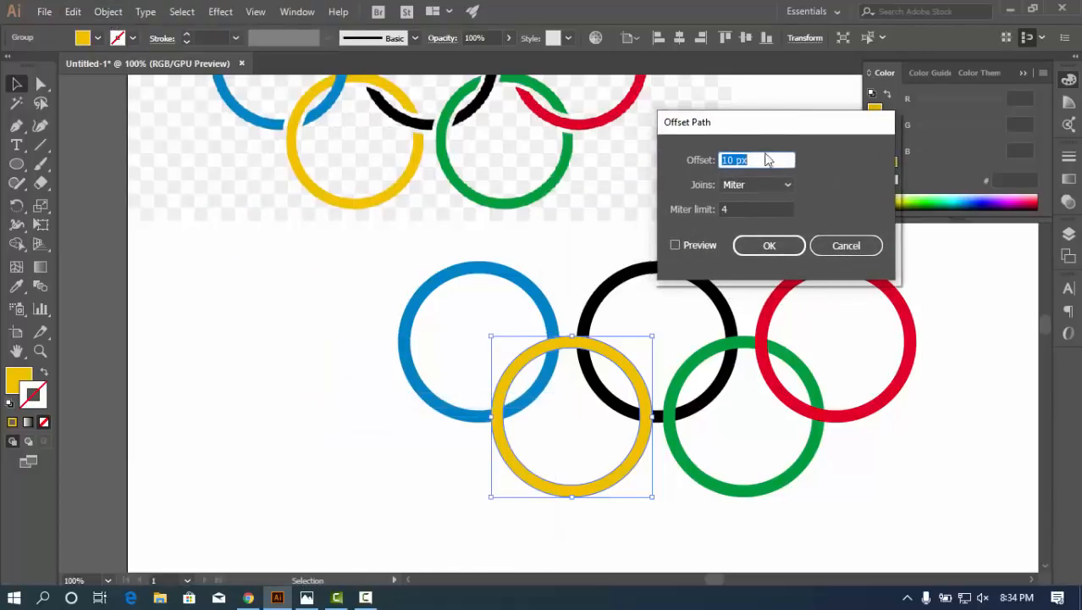
left_click(686, 243)
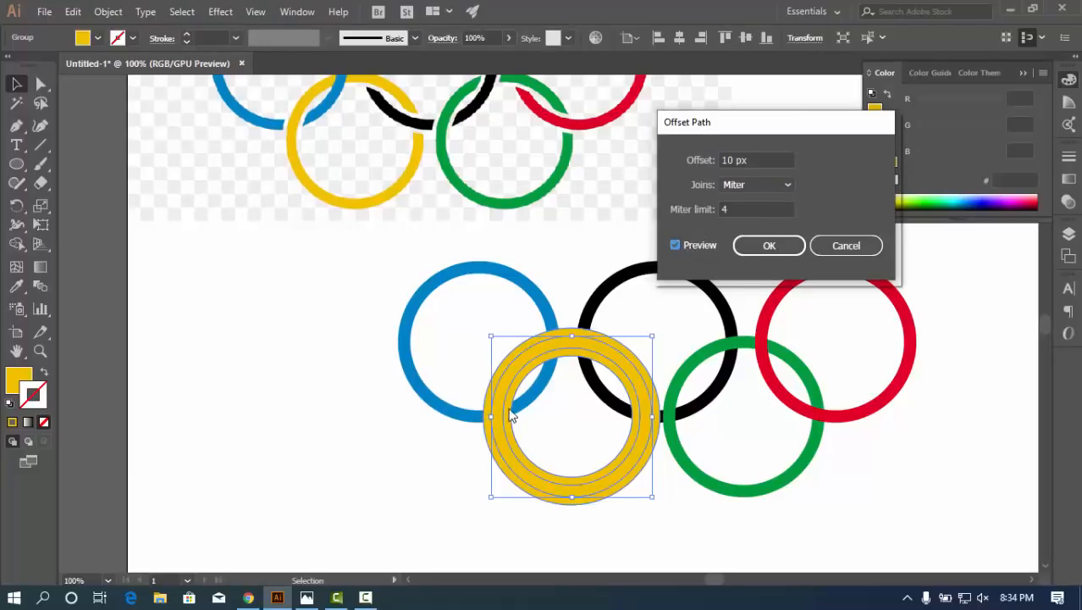
double_click(738, 161)
key("Down")
key("Down")
key("Down")
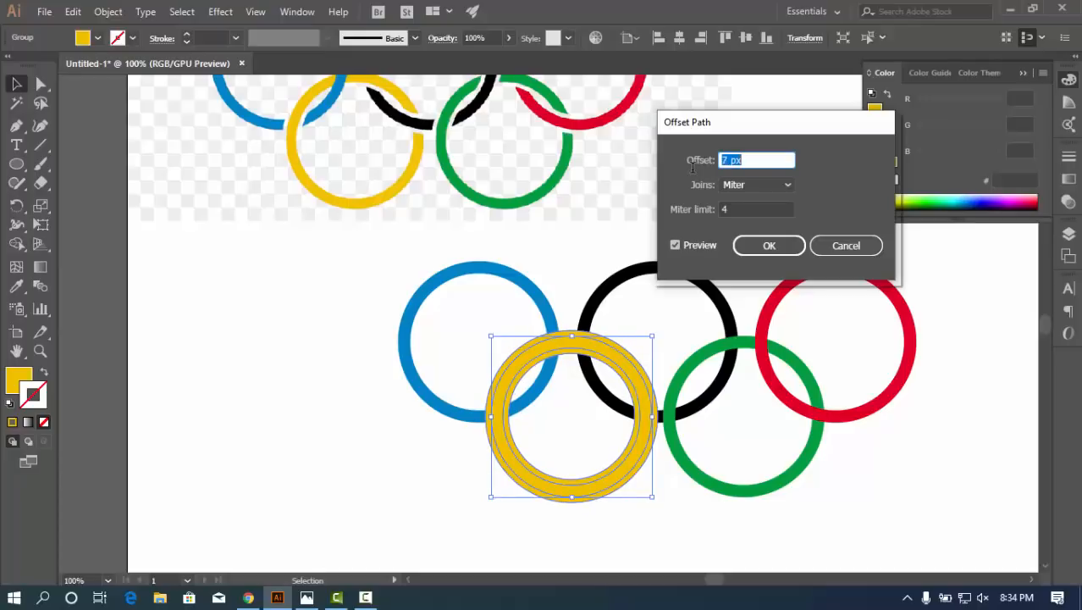
key("Up")
key("Up")
key("Up")
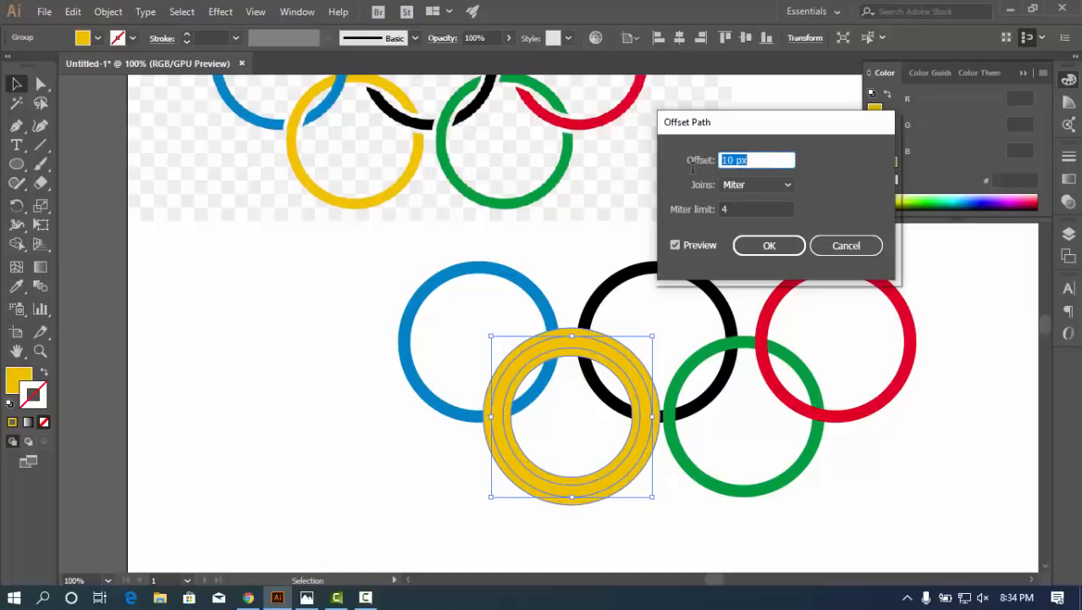
left_click(769, 245)
left_click(343, 449)
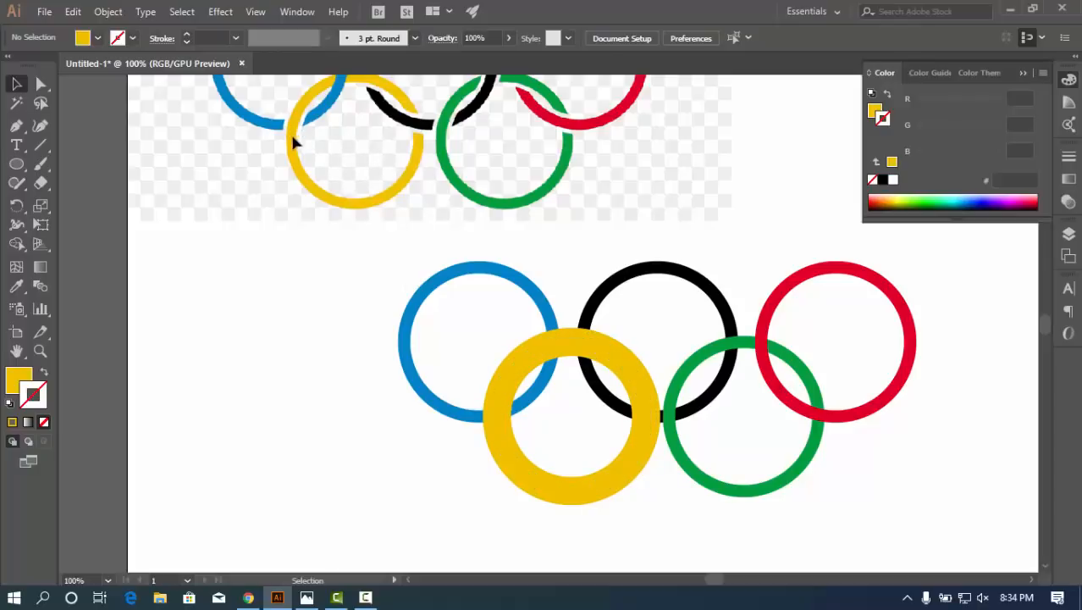
Ungroup the yellow ring and its offset path so the two shapes can be selected separately
left_click(501, 409)
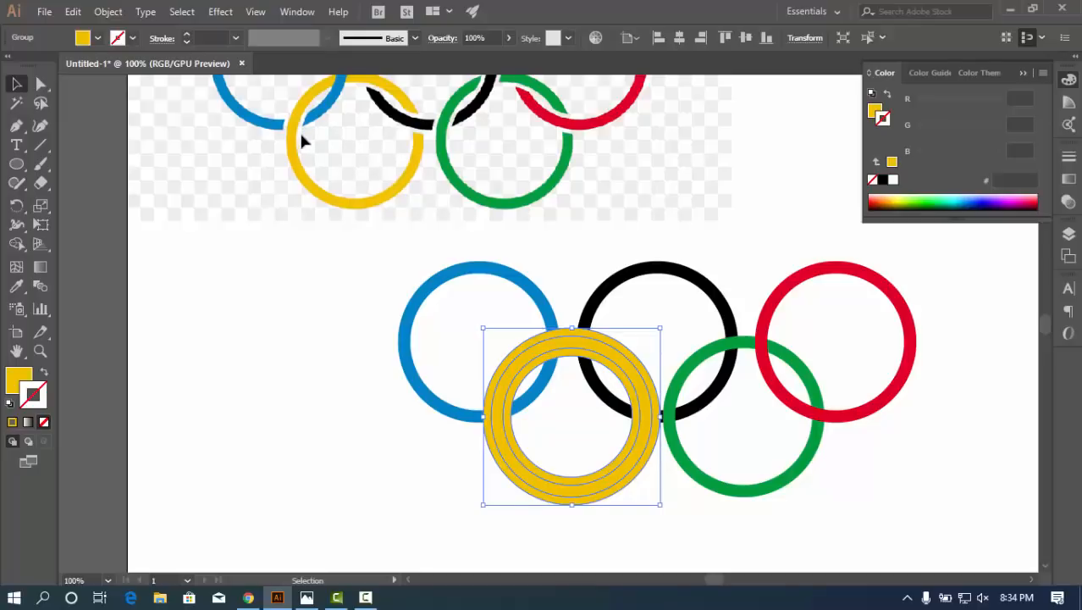
left_click(313, 267)
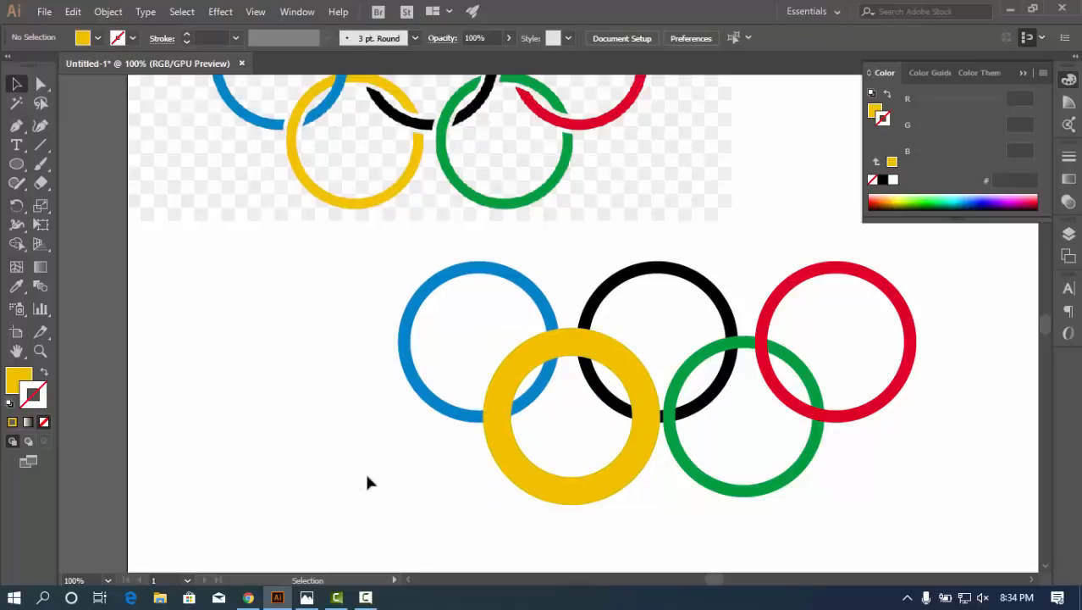
left_click(489, 401)
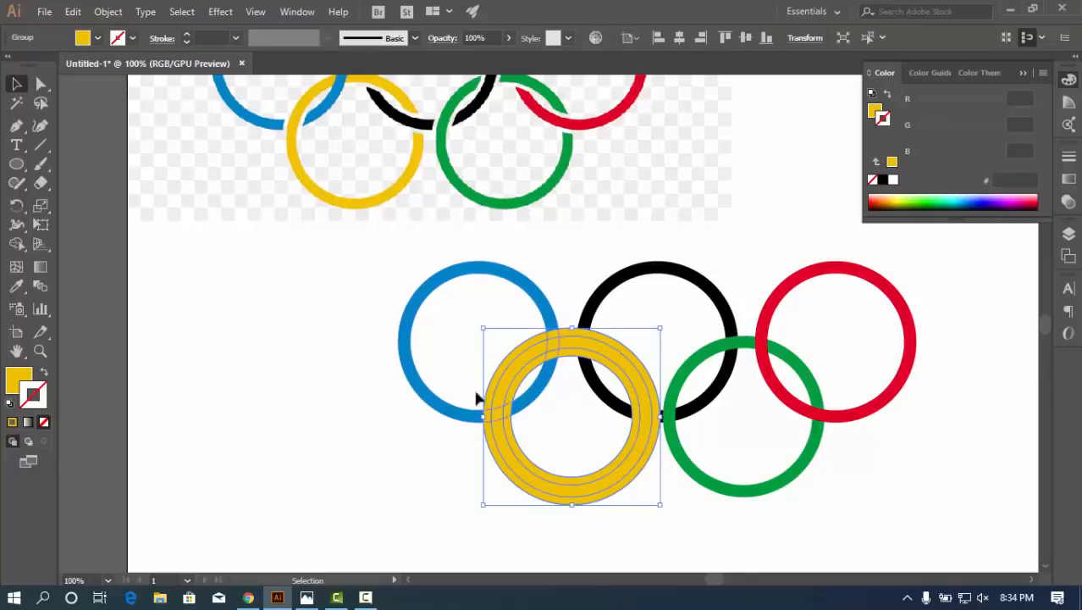
right_click(493, 389)
left_click(321, 527)
left_click(321, 527)
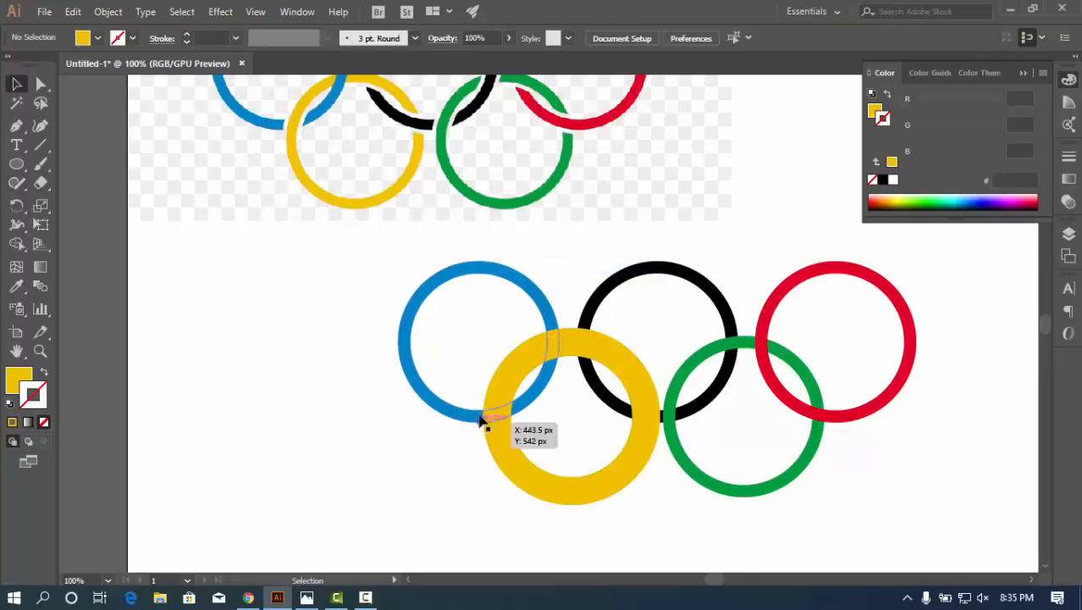
Select the thick yellow offset ring together with the blue ring, and show and dock the Pathfinder tools
left_click(491, 404)
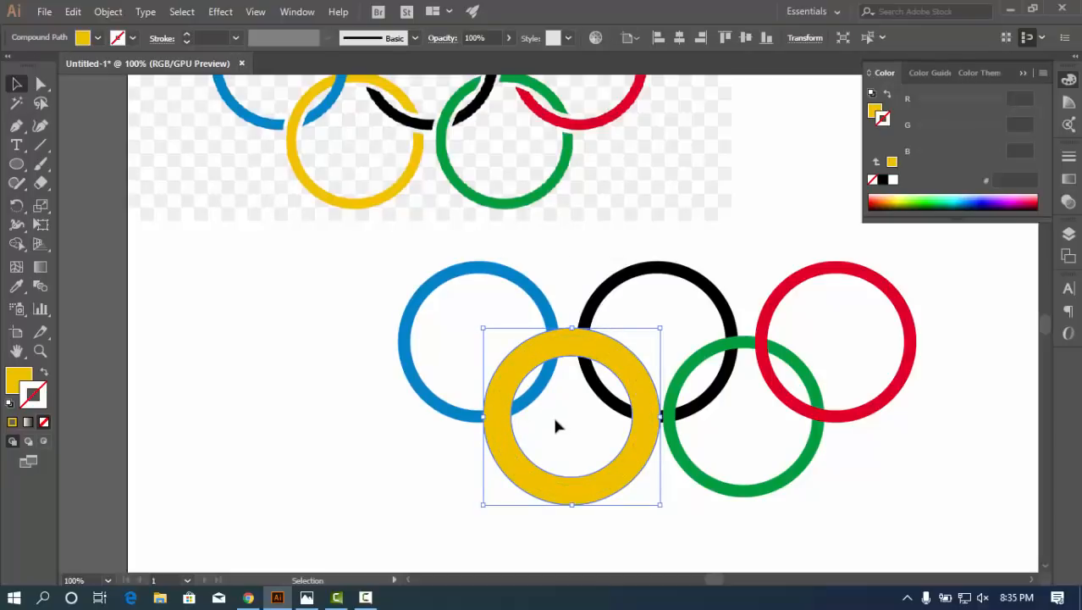
left_click(407, 362, "shift")
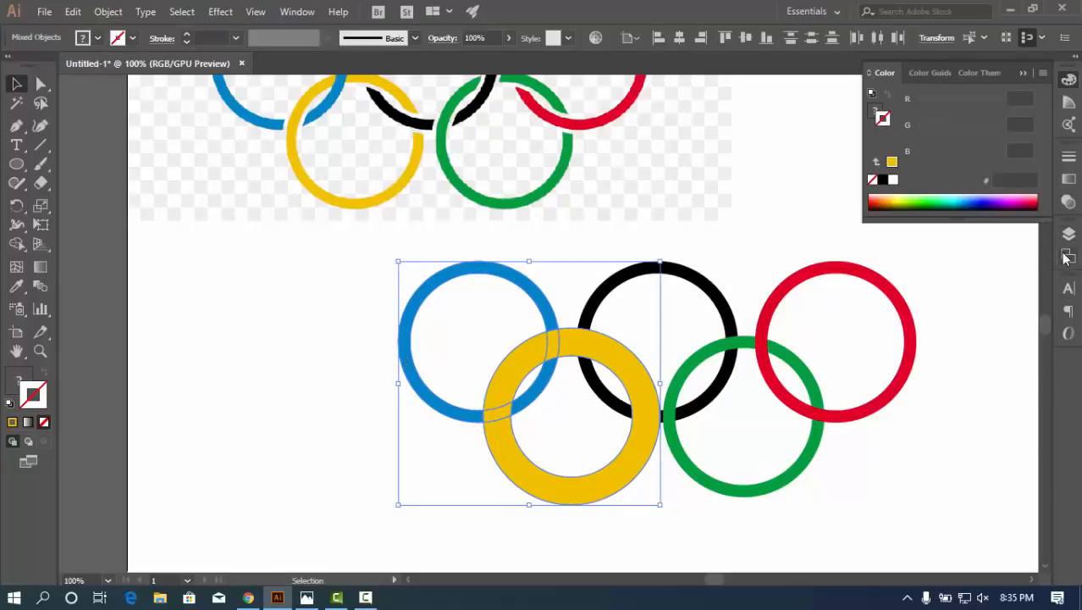
left_click(297, 11)
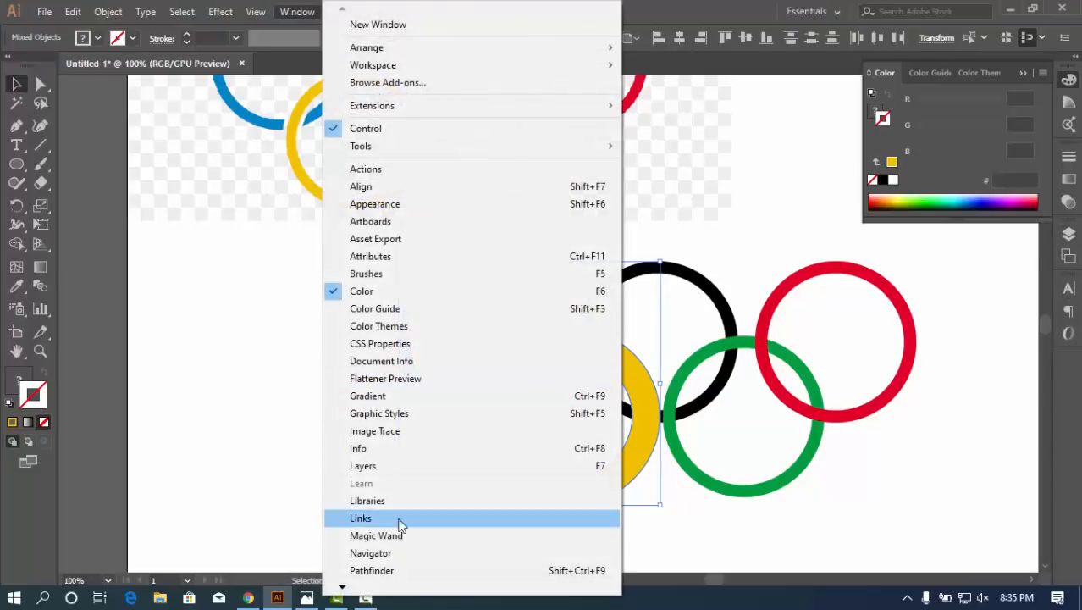
left_click(372, 570)
left_click_drag(767, 269, 1038, 395)
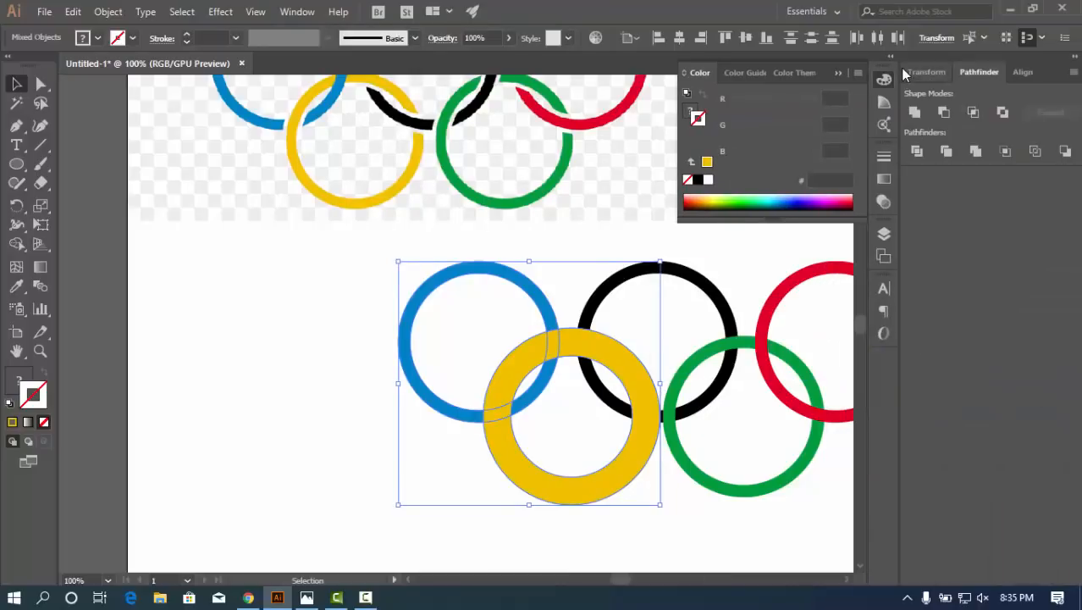
Collapse the open tool groups, dock Transform, Pathfinder and Align with the other collapsed icons, and show the Pathfinder tools
left_click(1075, 57)
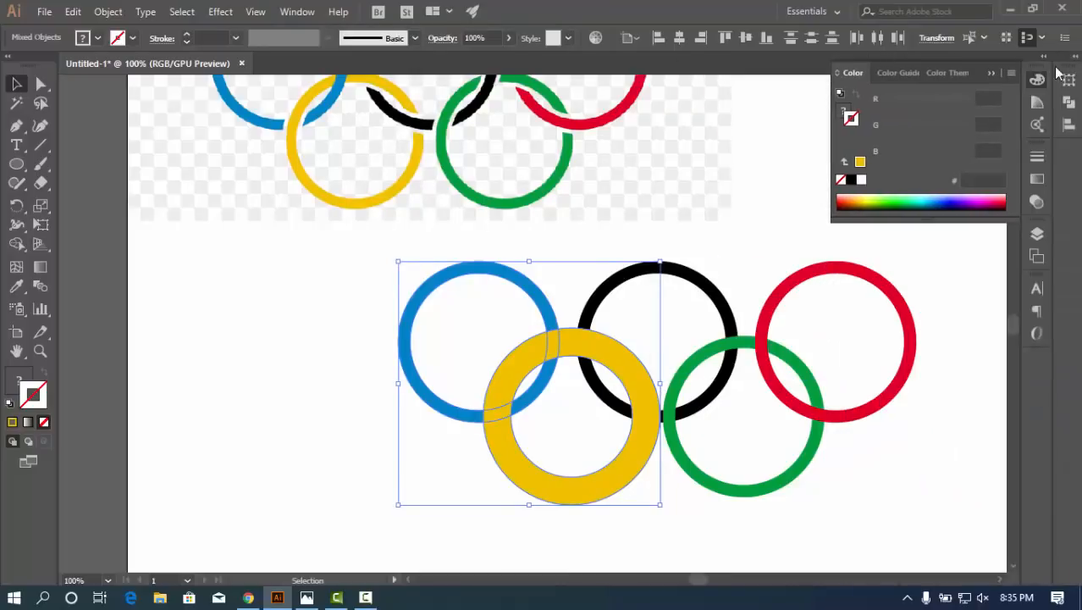
left_click(993, 73)
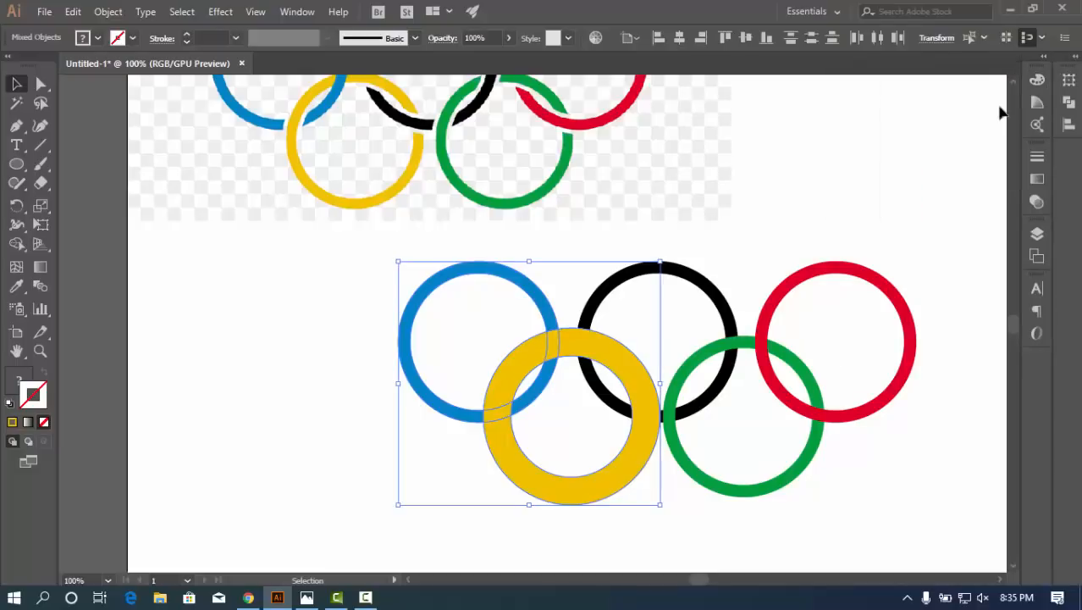
left_click_drag(1079, 119, 1041, 372)
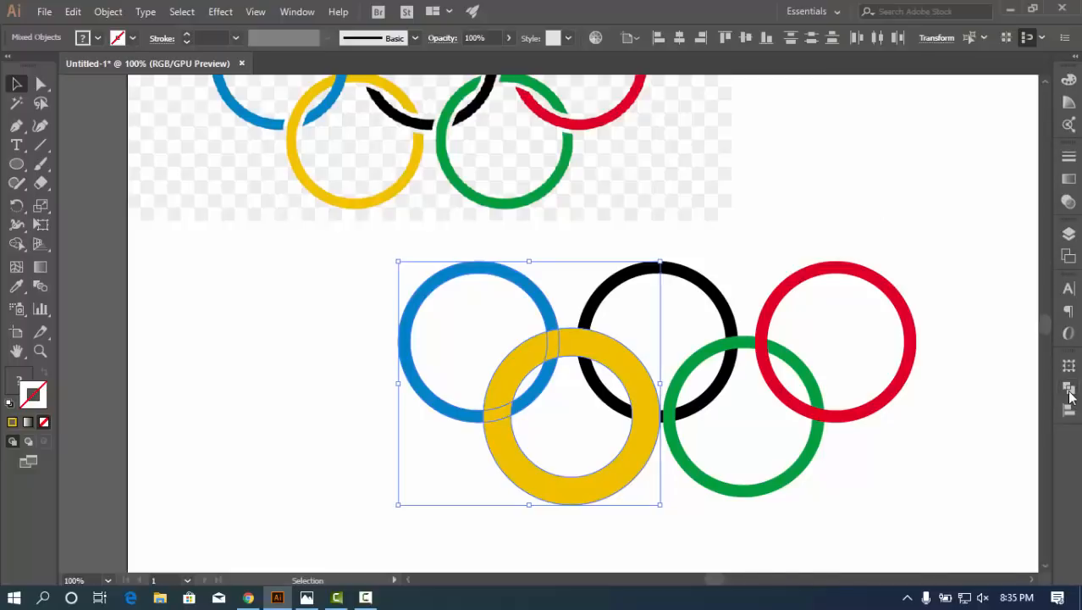
left_click(1069, 392)
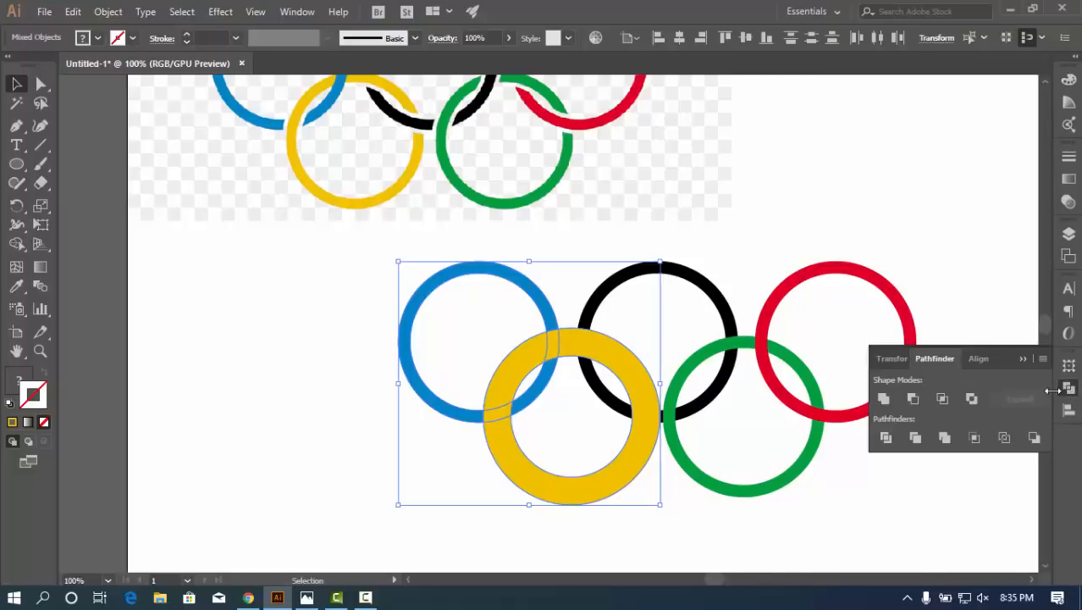
Divide the blue ring and the thick yellow offset ring with Pathfinder, ungroup the pieces and deselect them
left_click(886, 439)
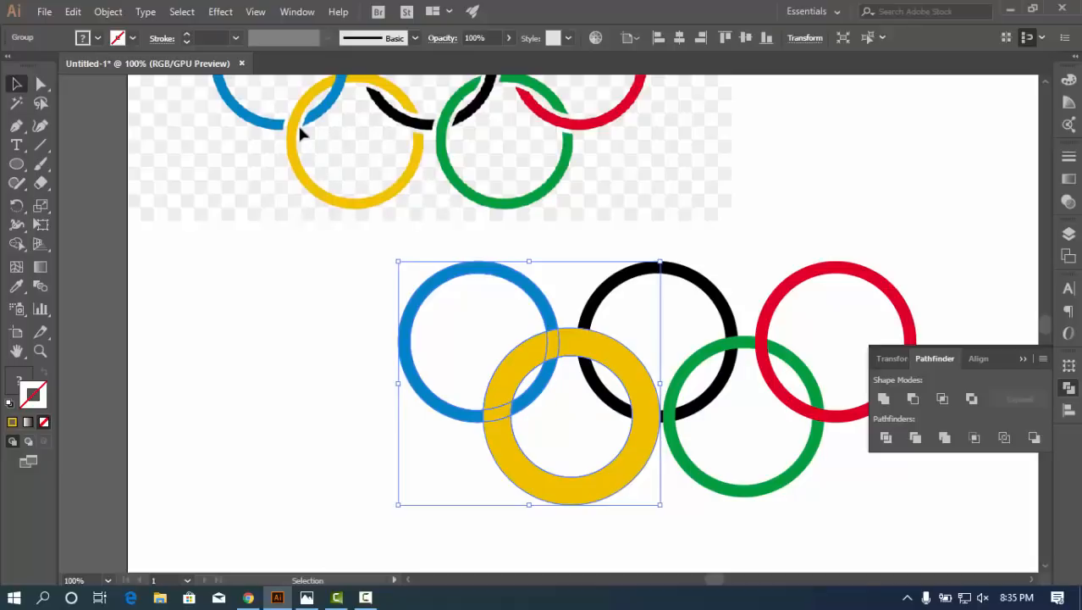
right_click(527, 367)
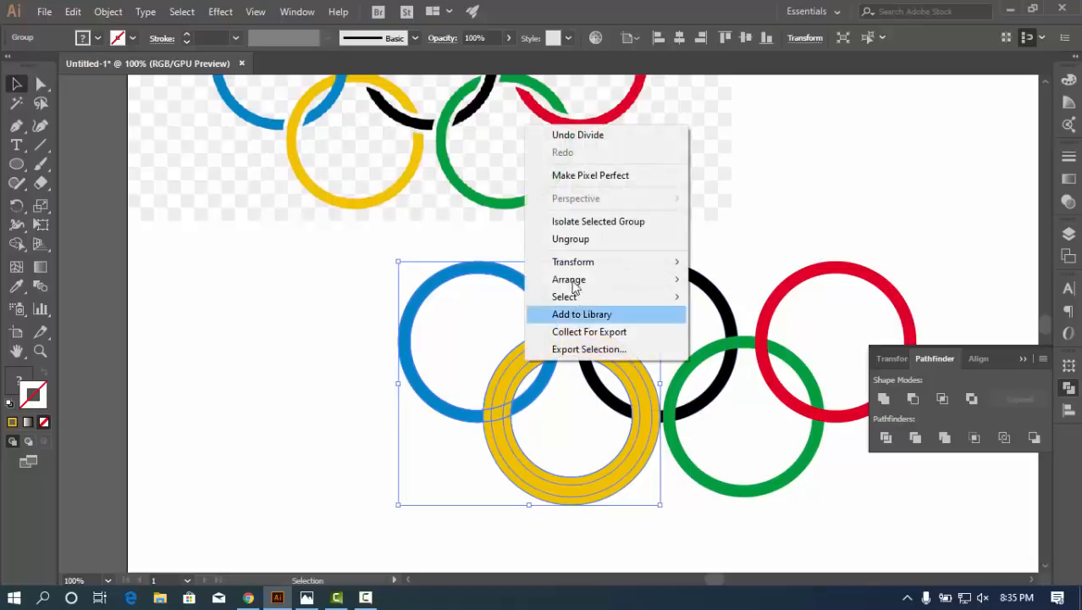
left_click(570, 240)
left_click(299, 418)
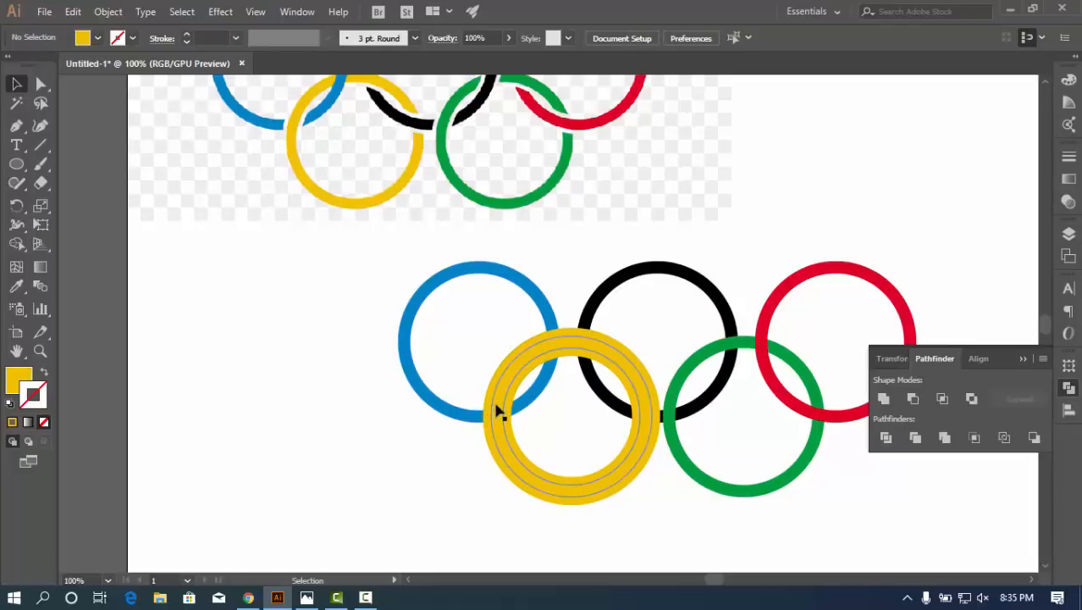
key("z")
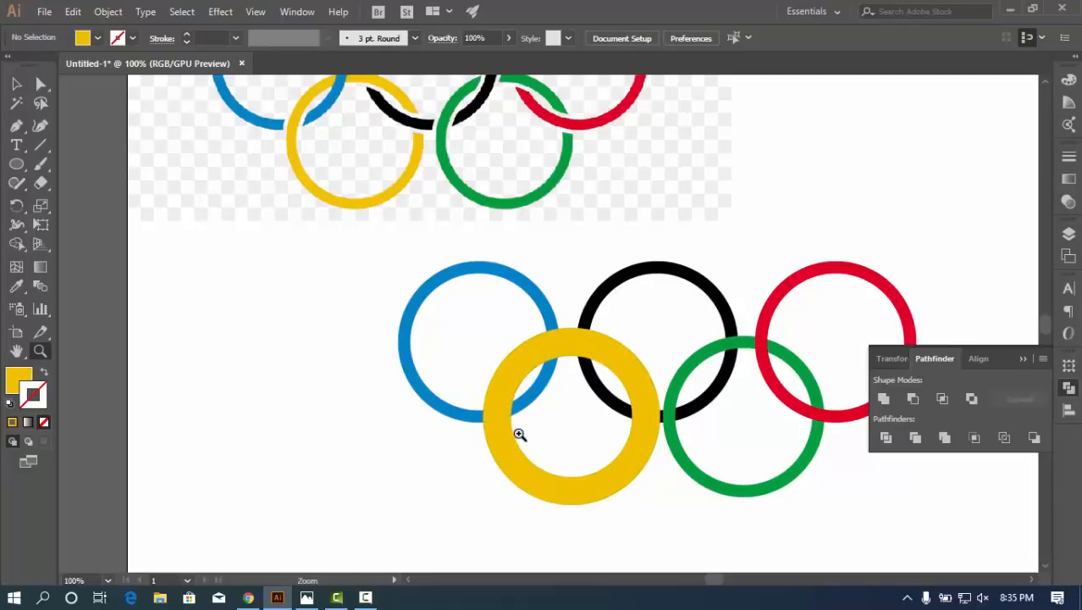
left_click(529, 435)
left_click_drag(520, 320, 529, 477)
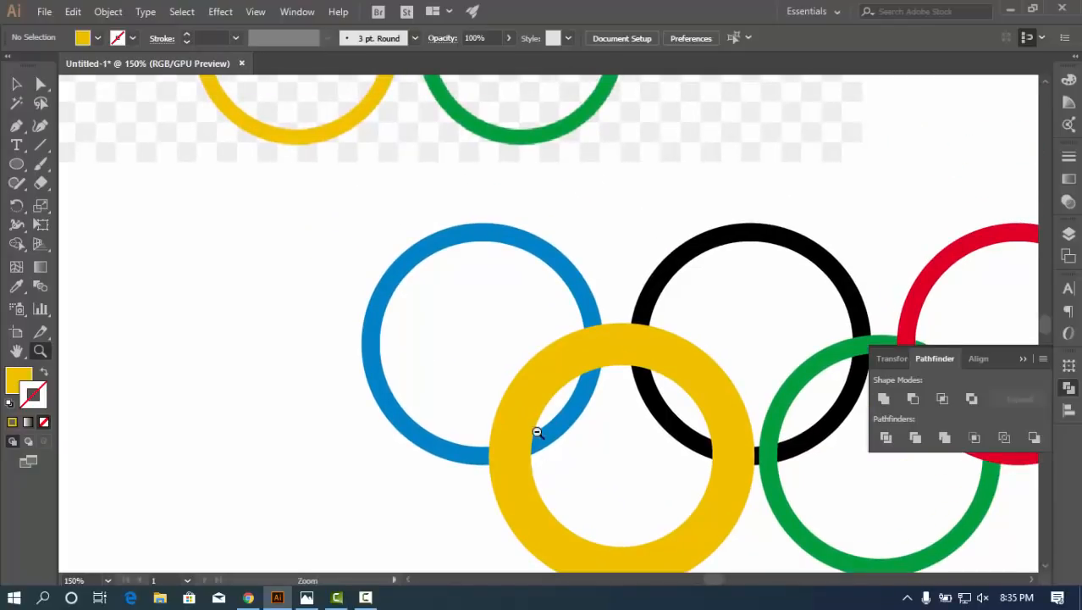
left_click(537, 433, "alt")
left_click_drag(570, 367, 503, 492)
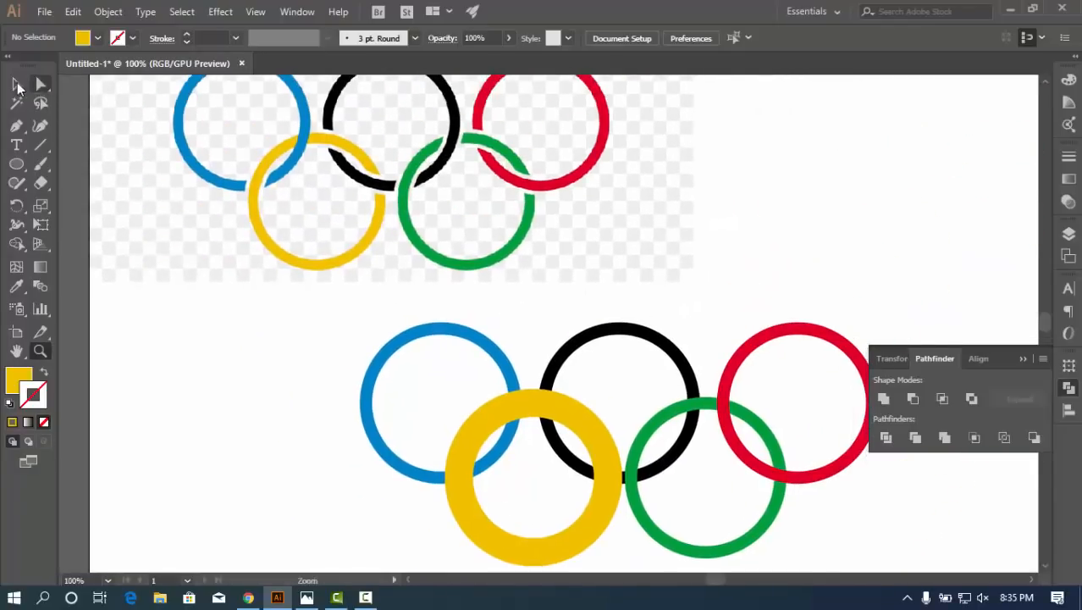
left_click(17, 85)
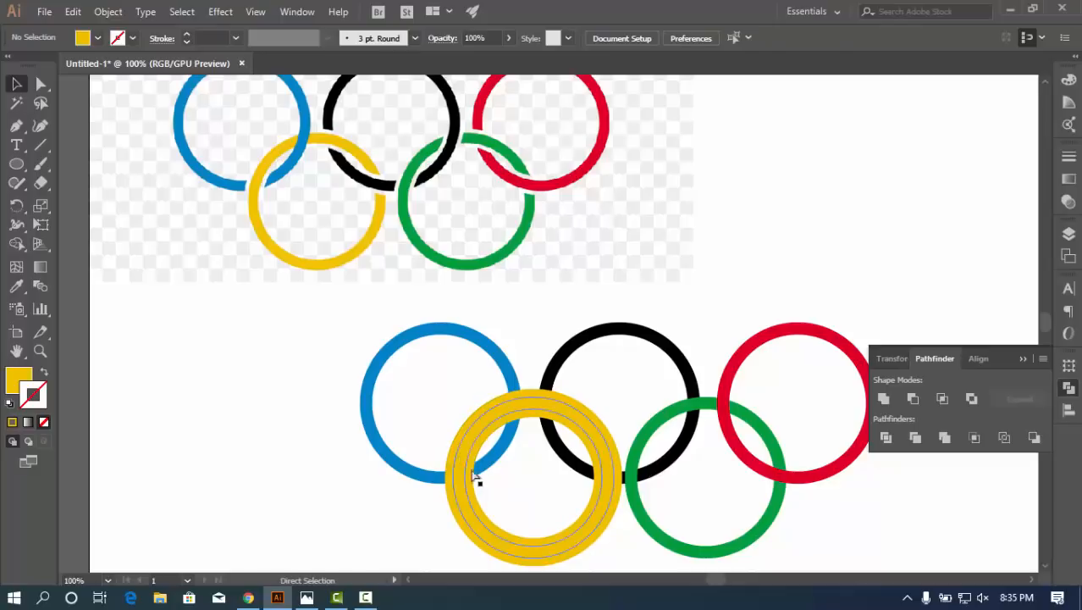
Undo the ungrouping and division of the blue and yellow rings
key("ctrl+z")
key("ctrl+z")
key("ctrl+z")
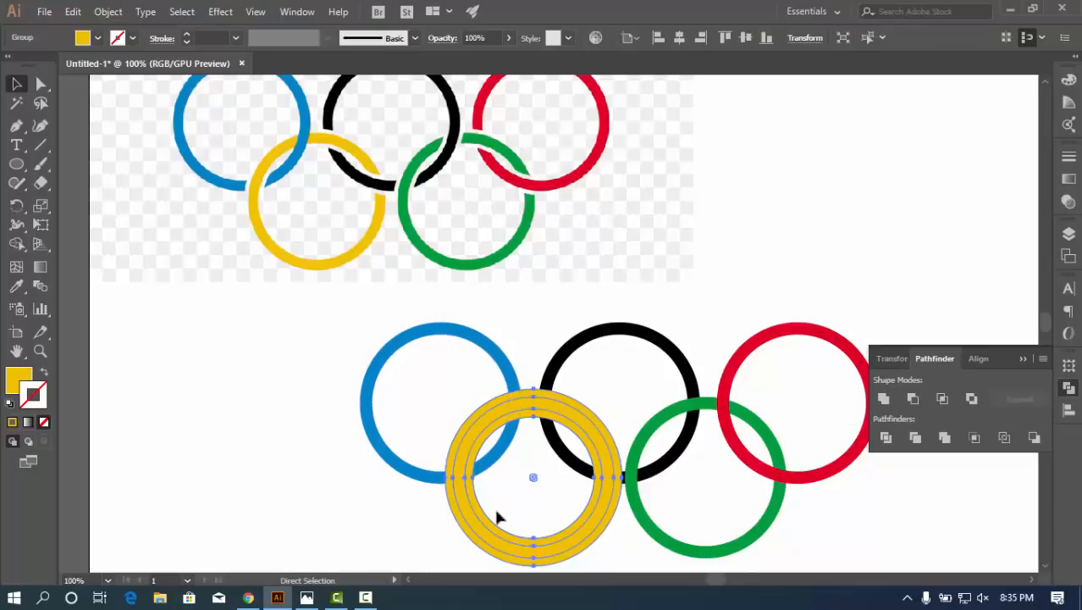
Select the blue ring and both yellow ring shapes together, divide them with Pathfinder and ungroup the pieces
left_click(352, 502)
left_click_drag(322, 464, 537, 496)
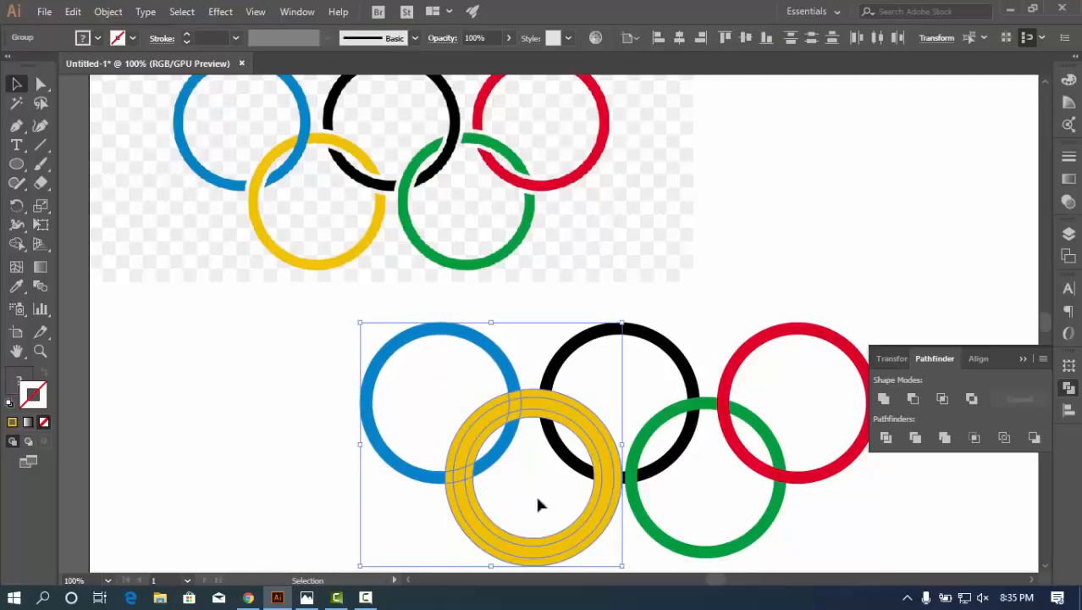
left_click(886, 437)
right_click(458, 462)
left_click(507, 335)
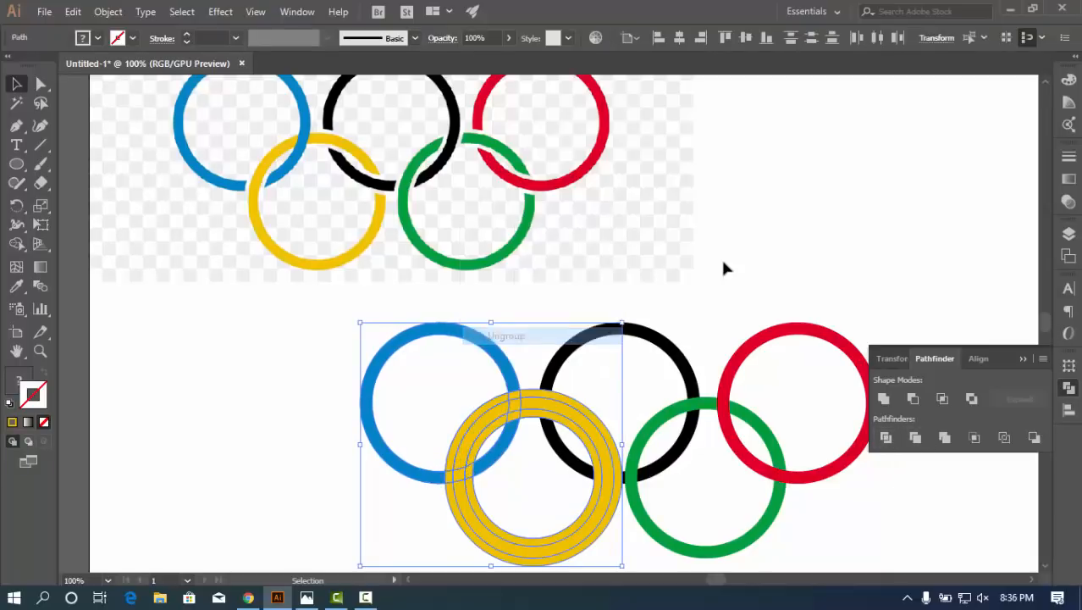
left_click(720, 256)
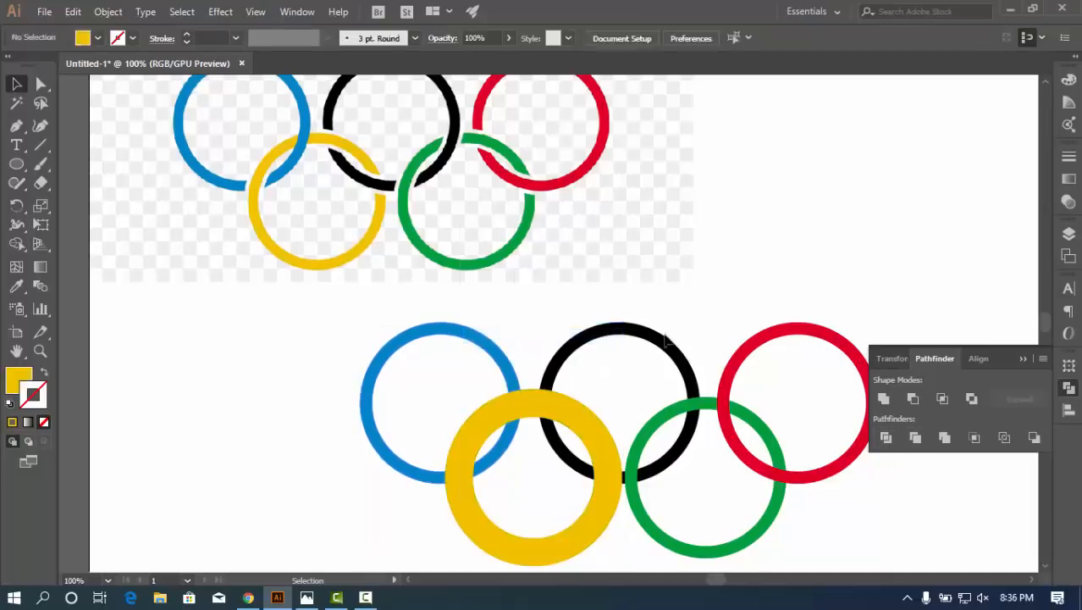
Delete the surplus yellow offset pieces inside and outside the thin yellow ring, opening gaps at the lower blue crossing
left_click(449, 477)
key("Delete")
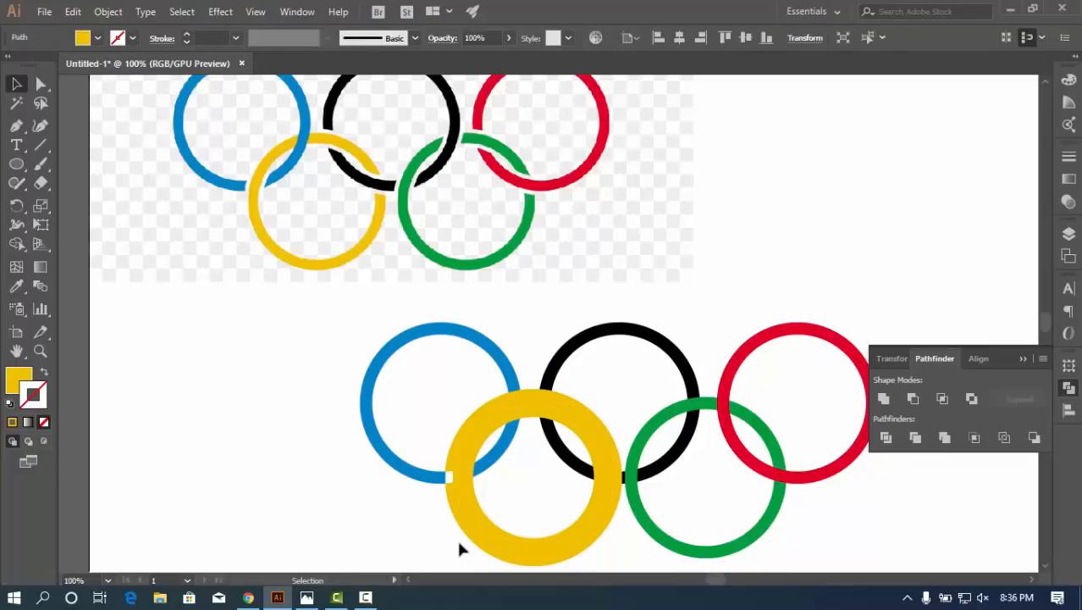
left_click(455, 461)
key("Delete")
left_click(480, 450)
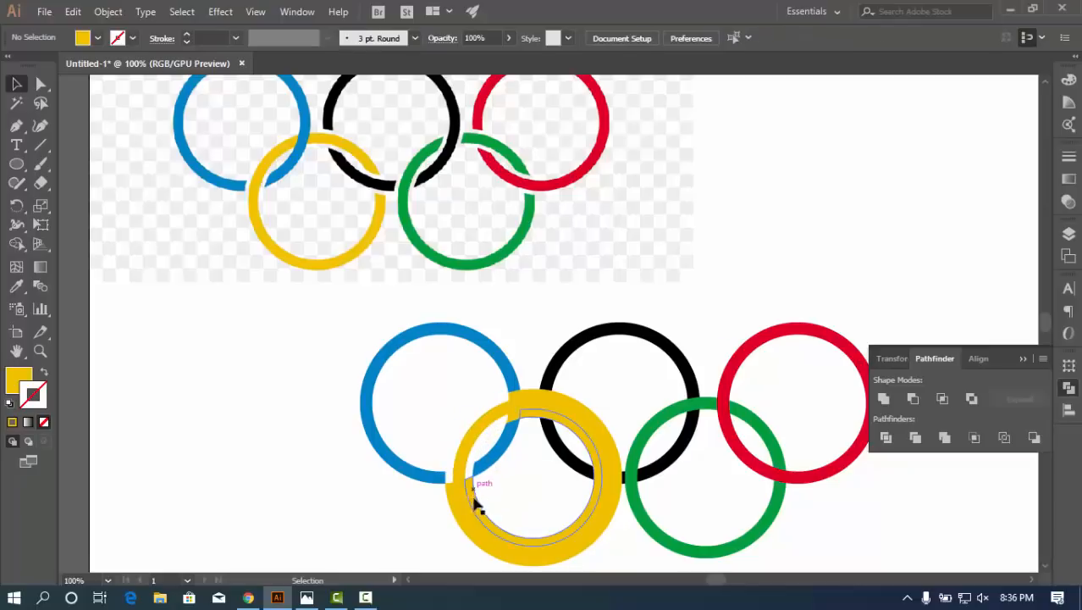
key("Delete")
left_click(454, 505)
key("Delete")
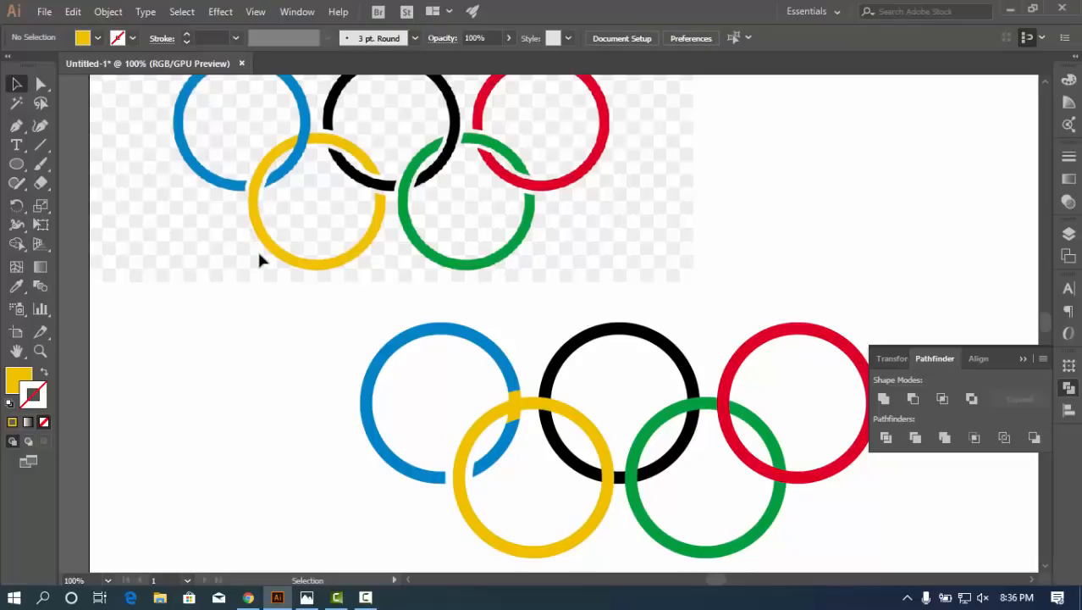
Undo the piece deletions, ungrouping and division, keeping the thick yellow offset ring over the undivided rings
key("a")
key("v")
key("ctrl+z")
key("ctrl+z")
key("ctrl+z")
key("ctrl+z")
key("ctrl+z")
key("ctrl+z")
key("ctrl+z")
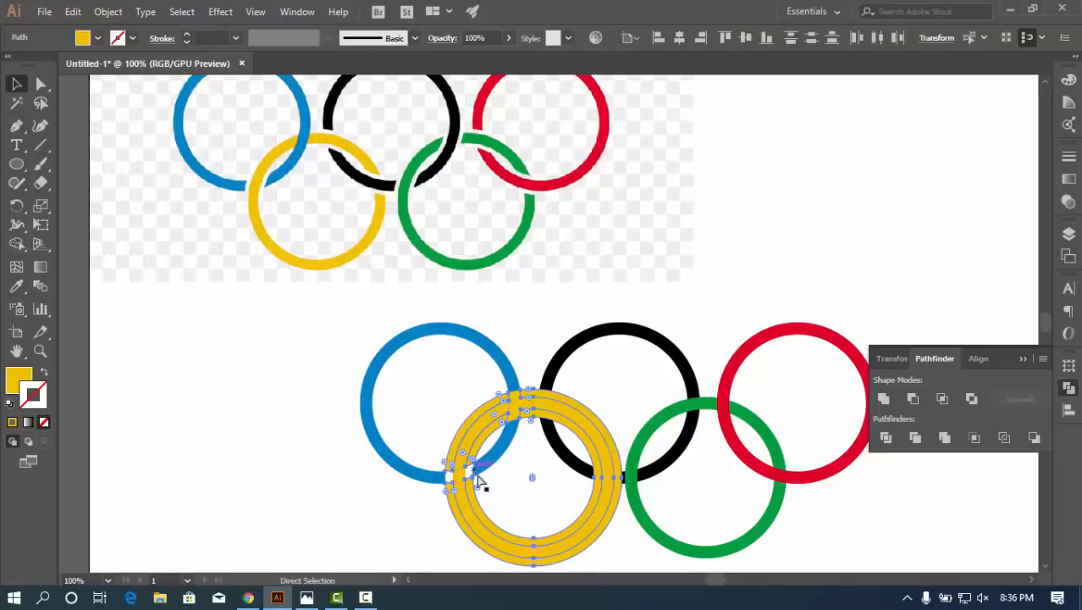
key("ctrl+z")
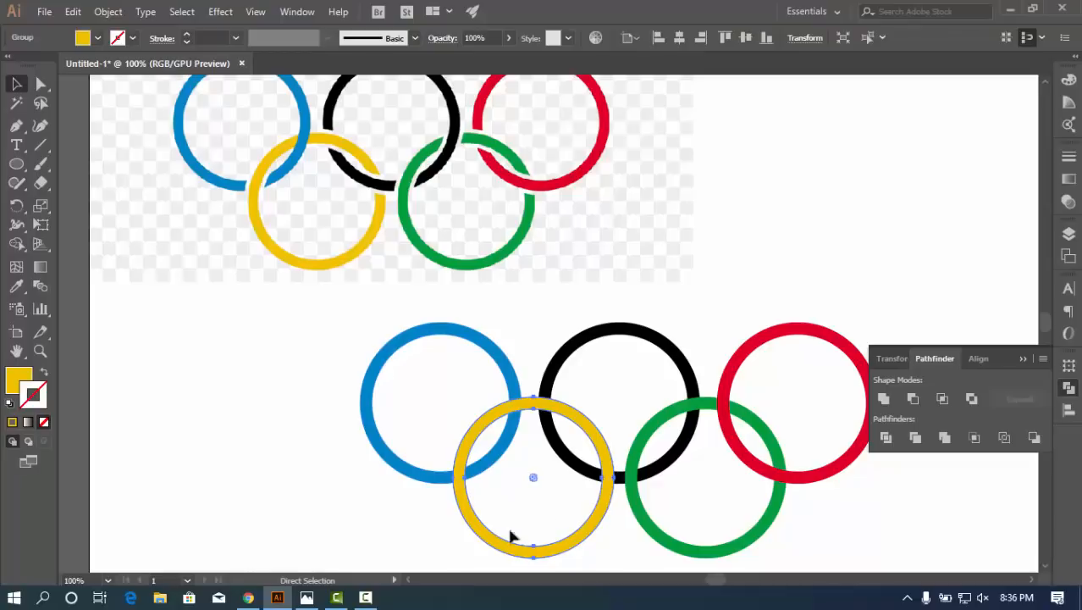
left_click(352, 521)
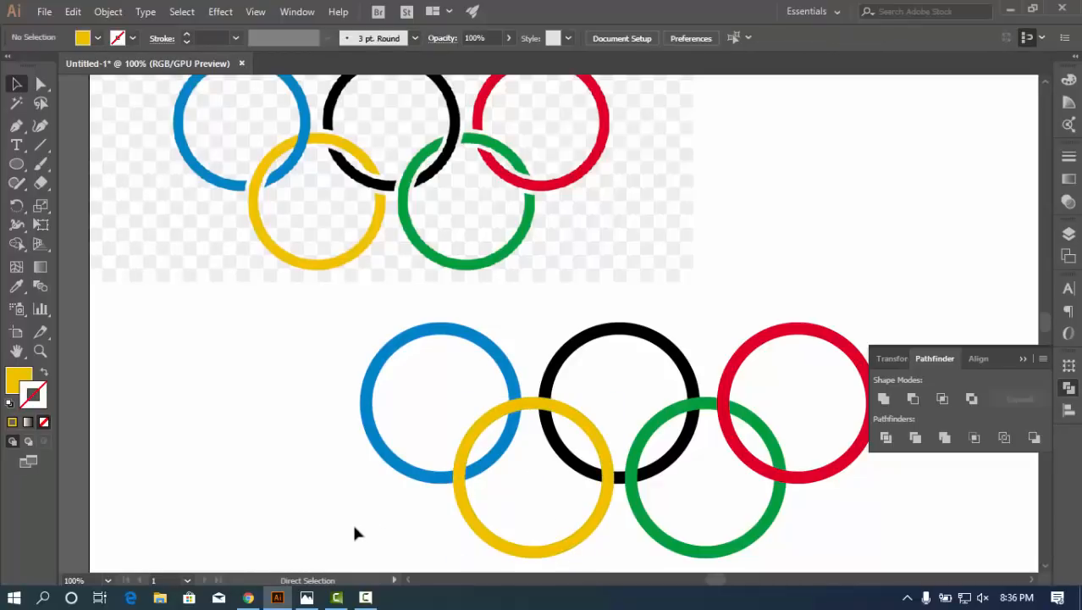
key("ctrl+shift+z")
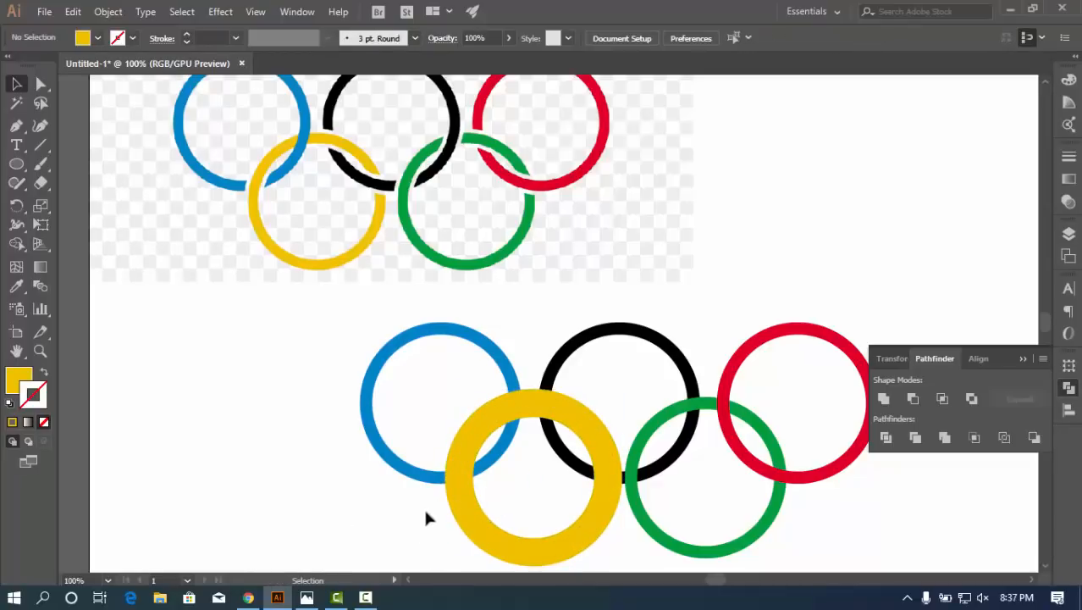
Select the yellow ring shapes and the blue ring, apply Pathfinder Divide and ungroup the resulting pieces
left_click(467, 505)
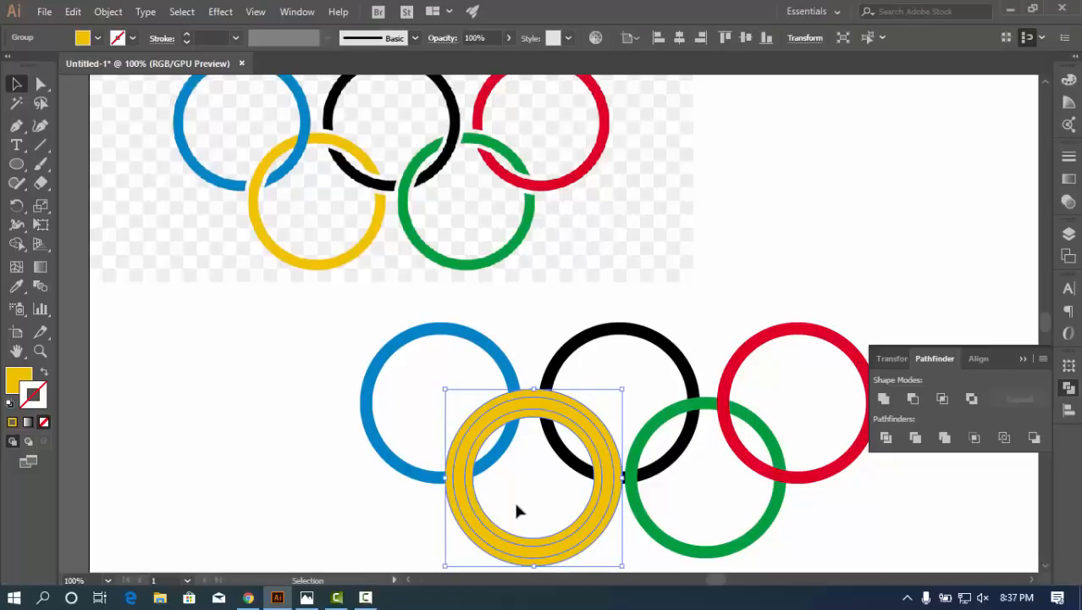
left_click(429, 478, "shift")
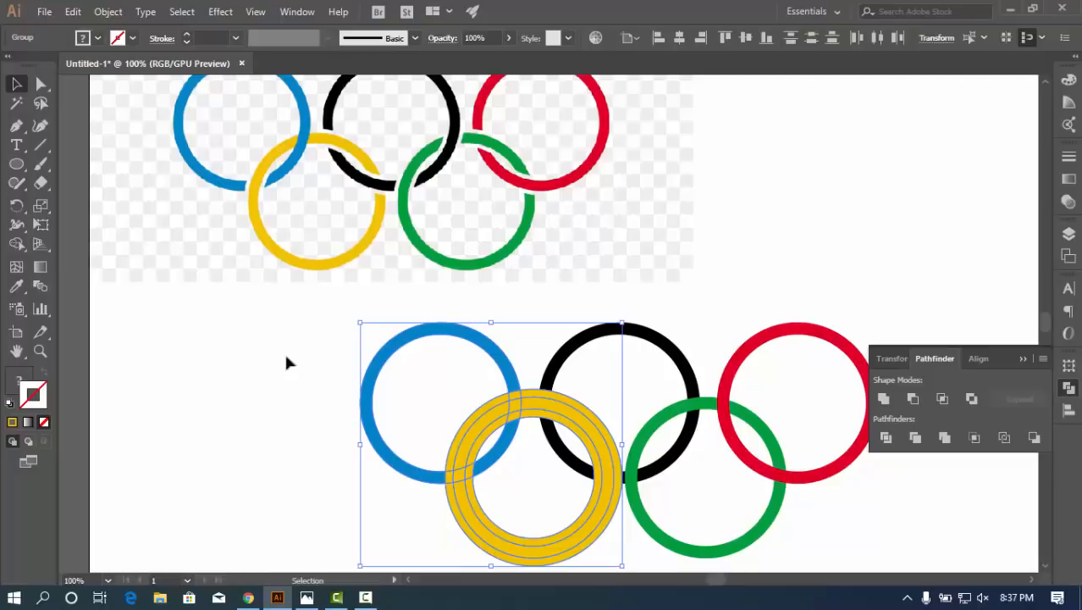
left_click(885, 437)
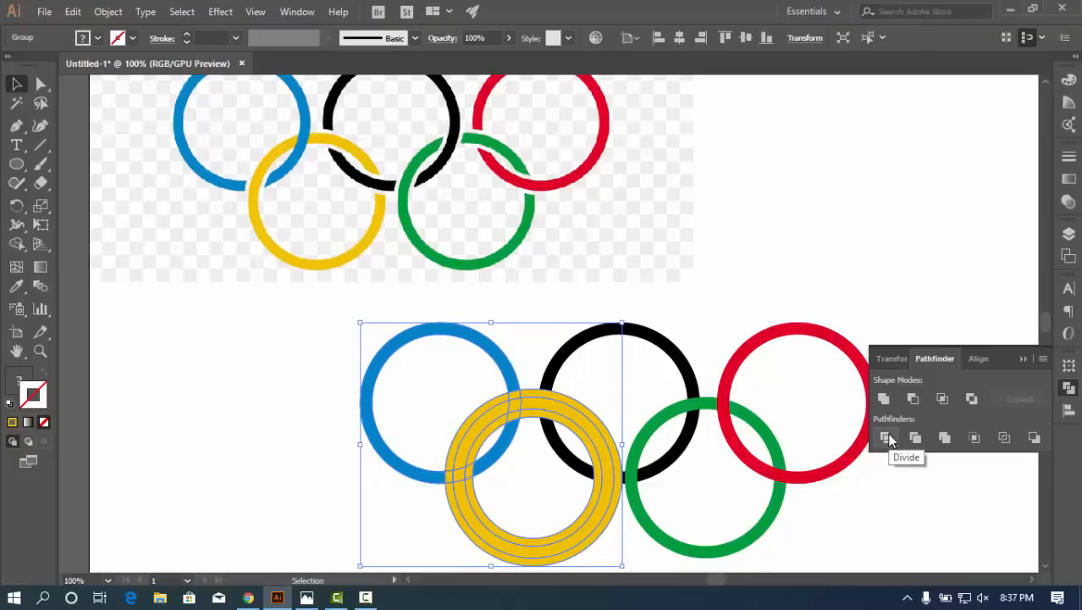
right_click(478, 457)
left_click(508, 307)
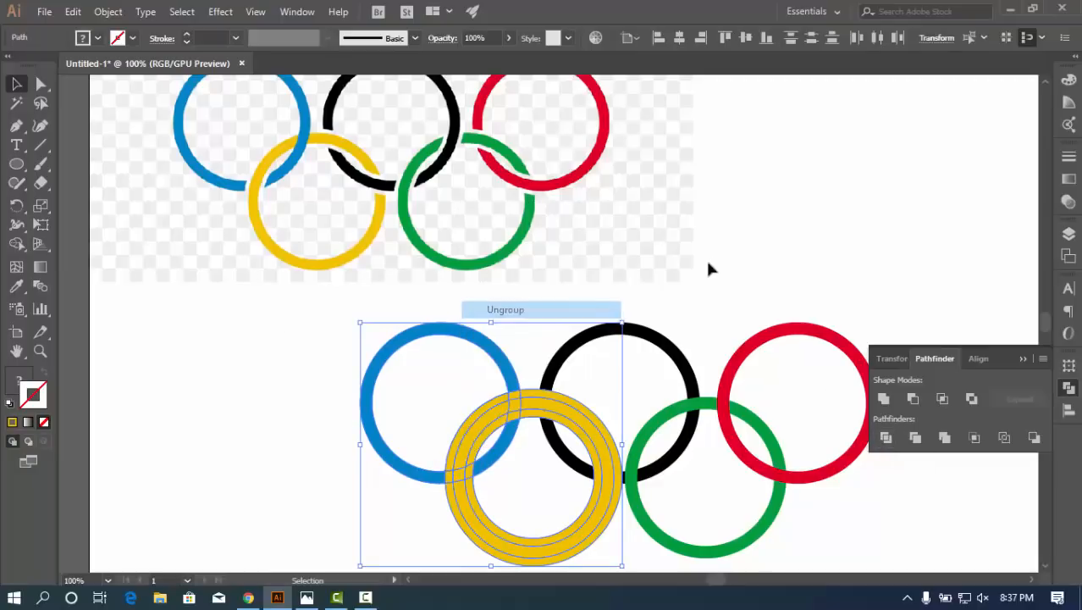
left_click(345, 568)
Delete the yellow offset pieces around the thin yellow ring, leaving white gaps at its lower crossing with the blue ring
left_click(448, 479)
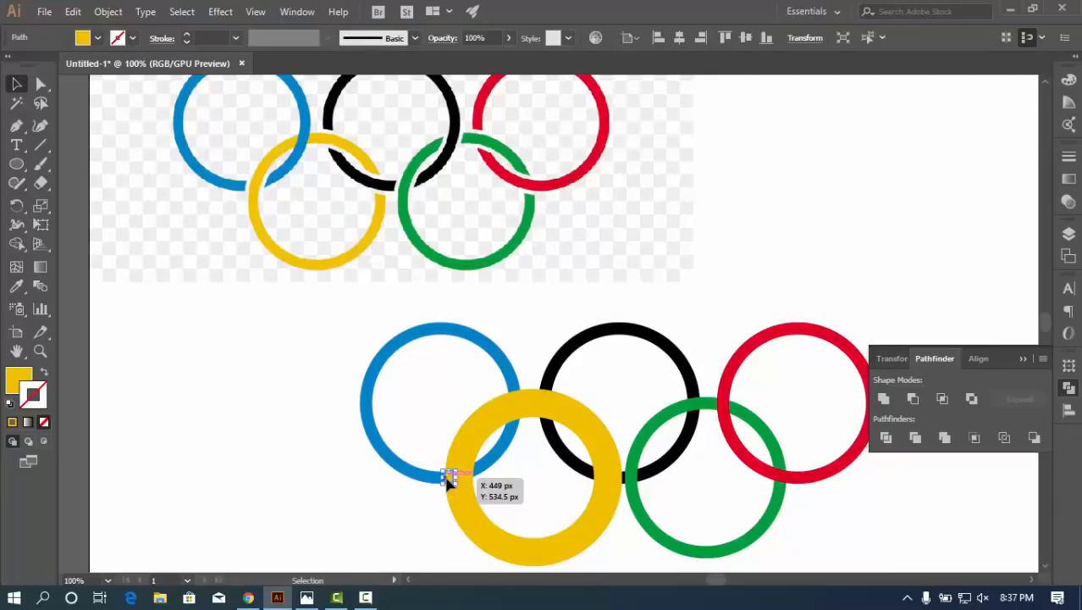
key("Delete")
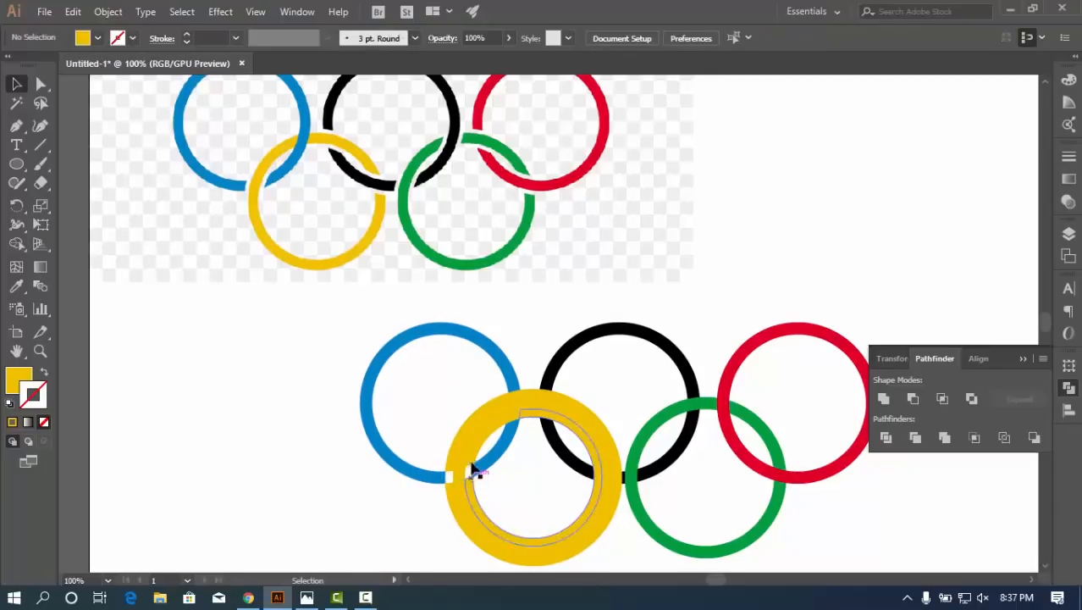
left_click(475, 455)
key("Delete")
left_click(451, 451)
key("Delete")
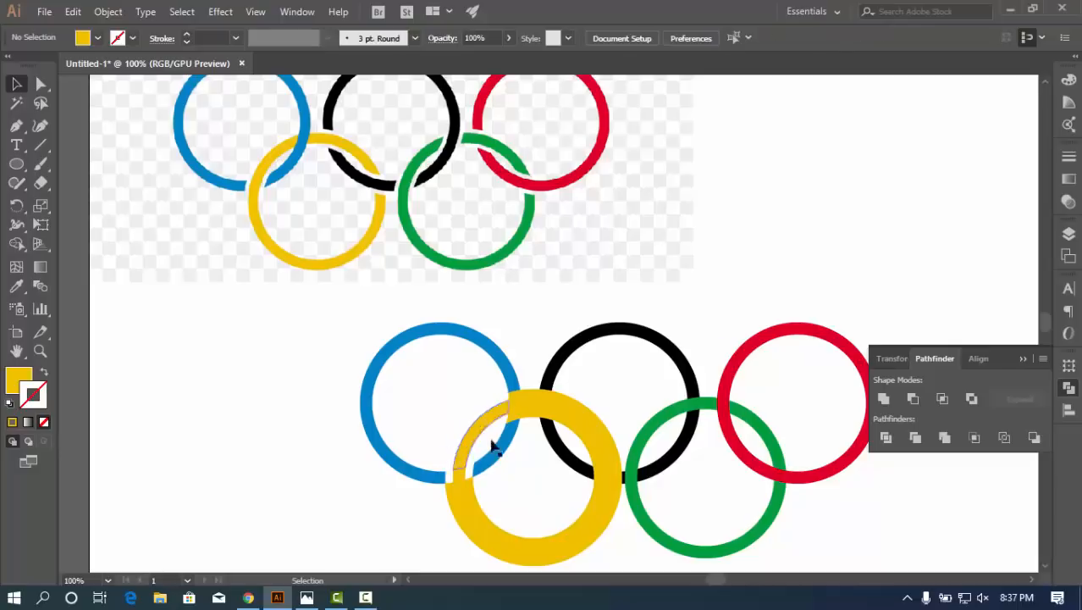
left_click(530, 394)
key("Delete")
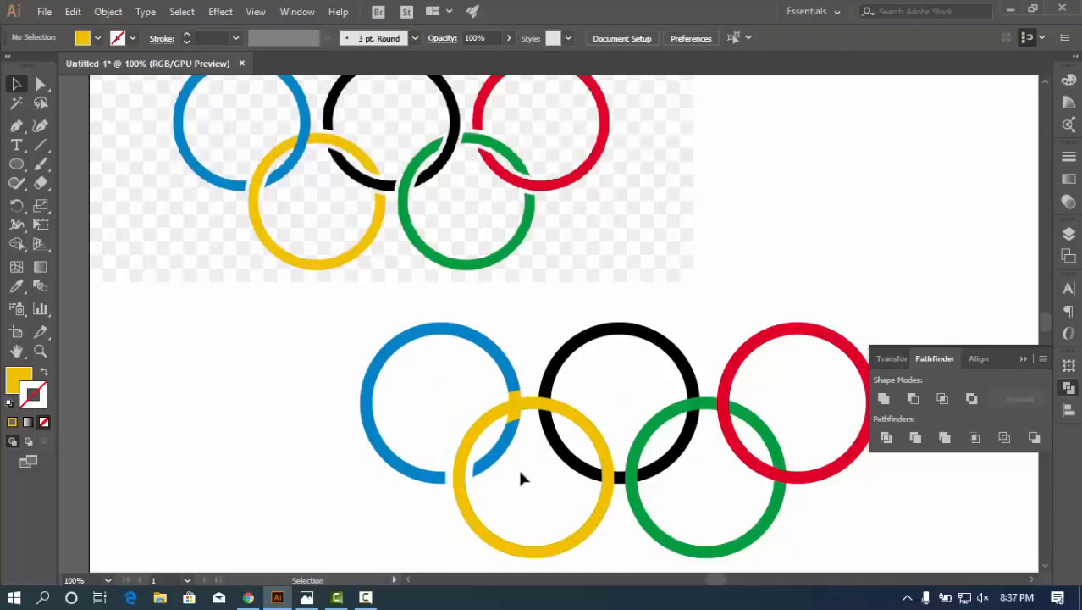
left_click(525, 539)
key("Delete")
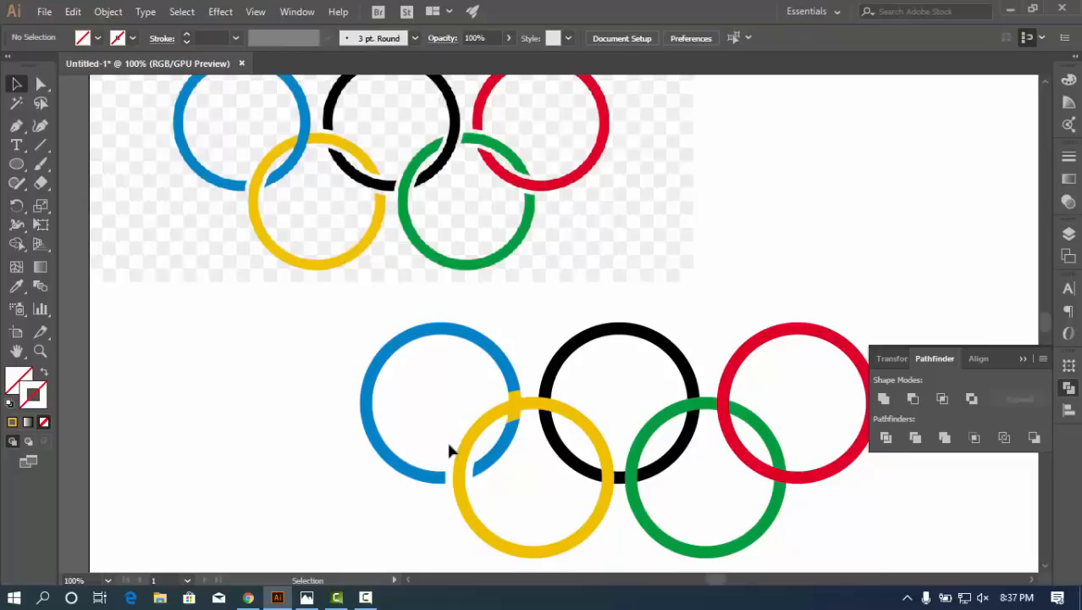
In outline view, delete the unfilled leftover paths inside the blue ring and in its overlap with the yellow ring
left_click(451, 452)
key("ctrl+y")
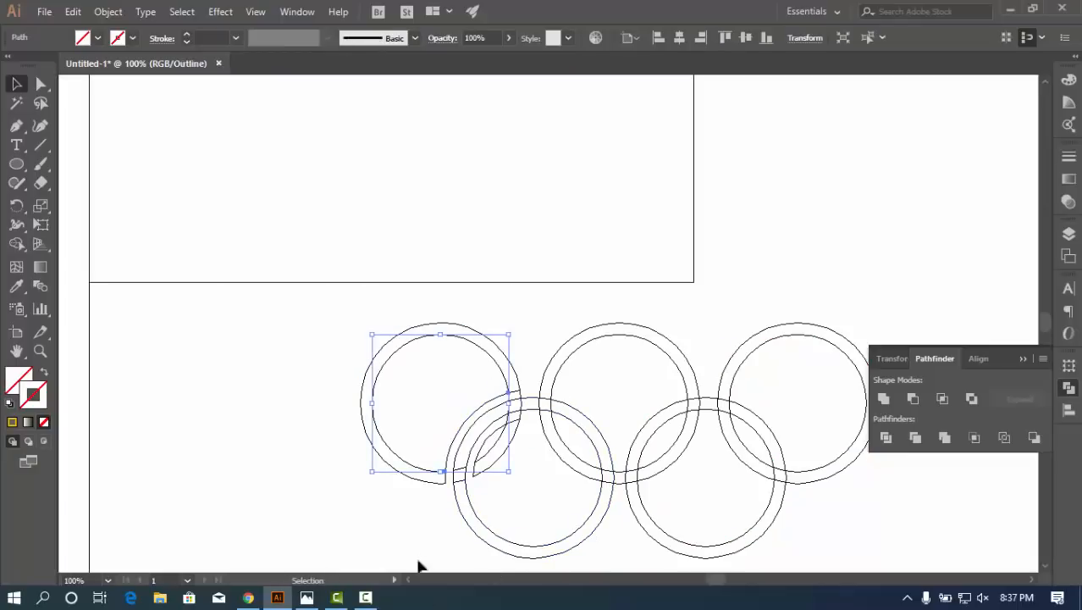
left_click(408, 549)
left_click(448, 455)
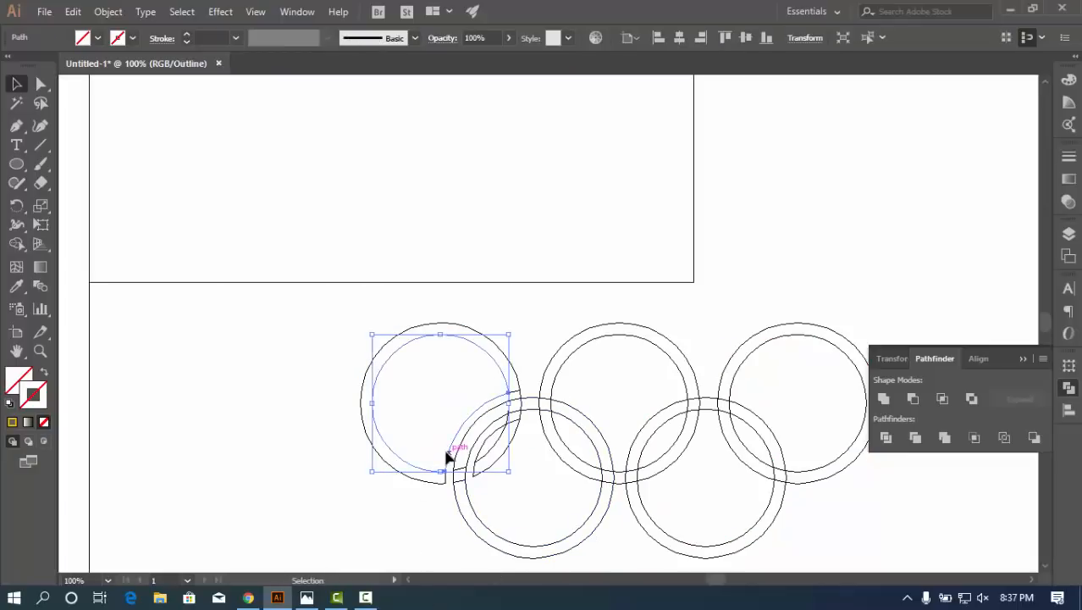
left_click(449, 457)
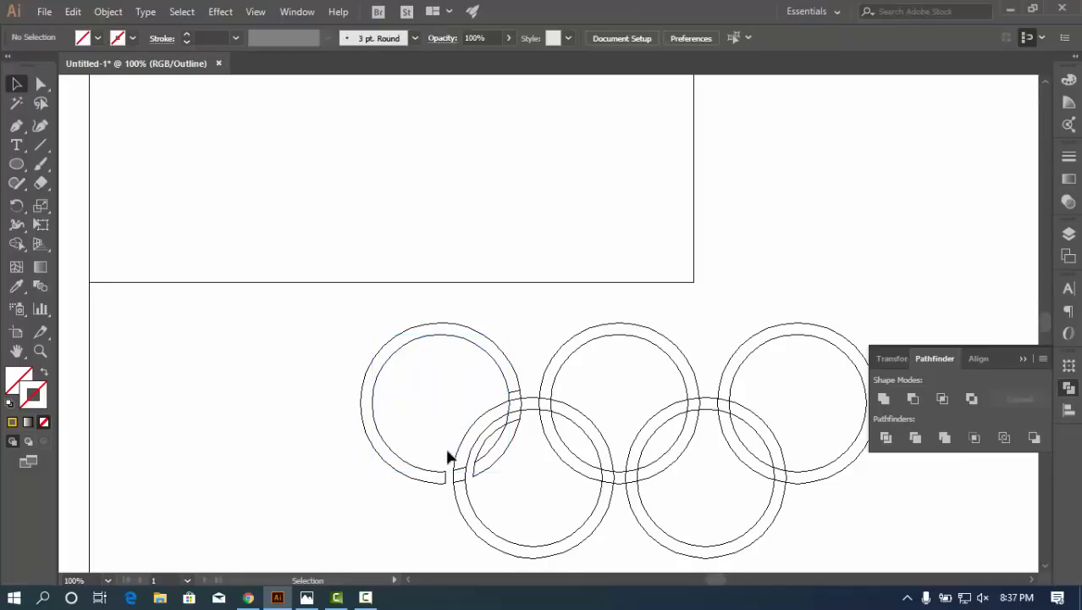
left_click(482, 441)
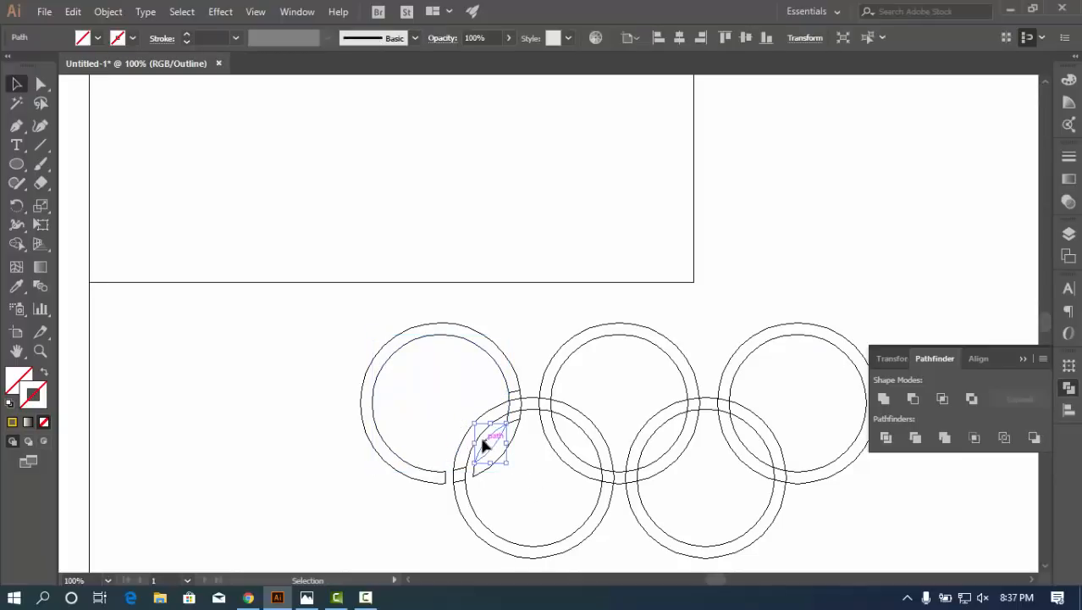
left_click(485, 446)
key("ctrl+y")
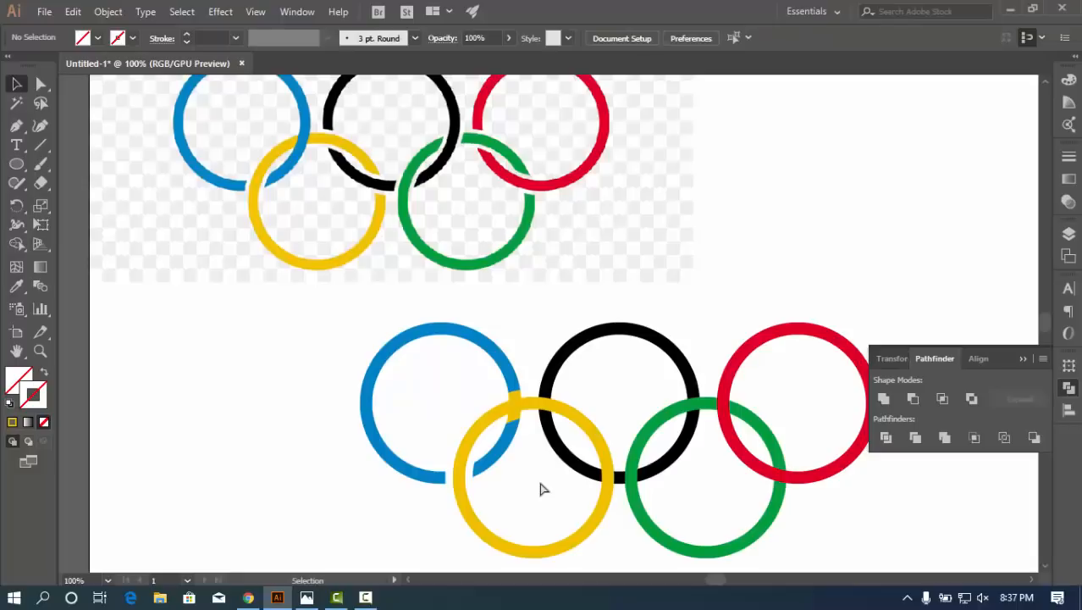
Recolour the two yellow offset pieces at the upper blue-yellow crossing with the blue ring's colour using the Eyedropper
left_click(519, 400)
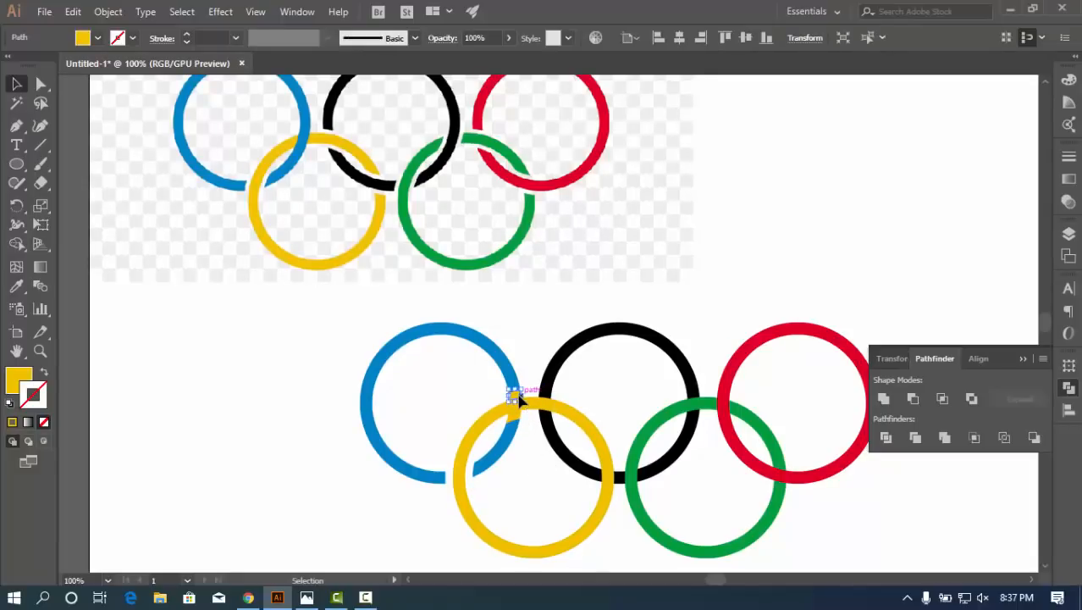
key("i")
left_click(513, 375)
key("v")
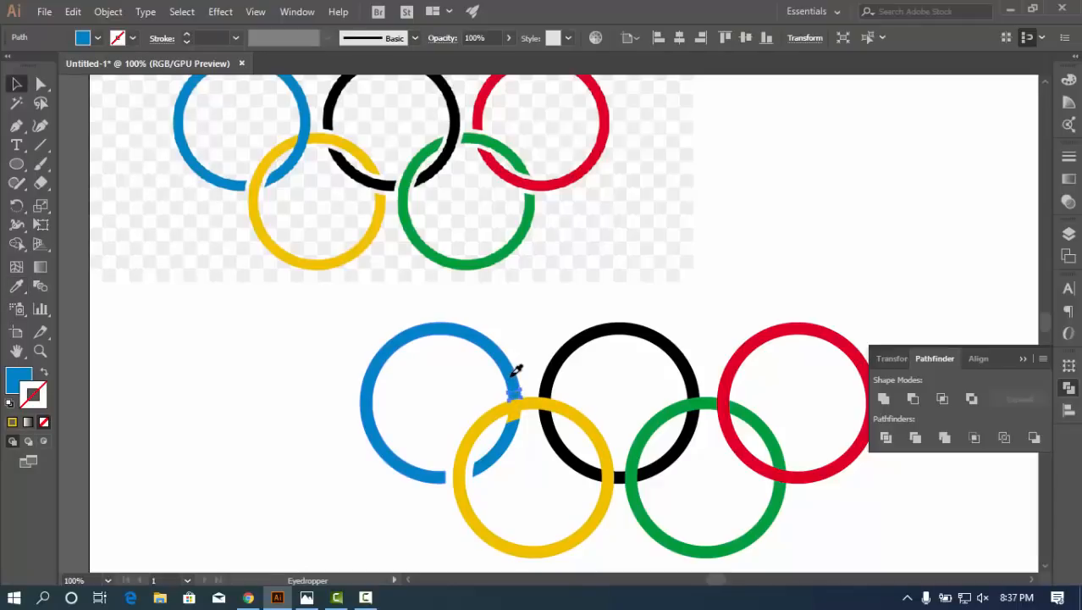
left_click(515, 415)
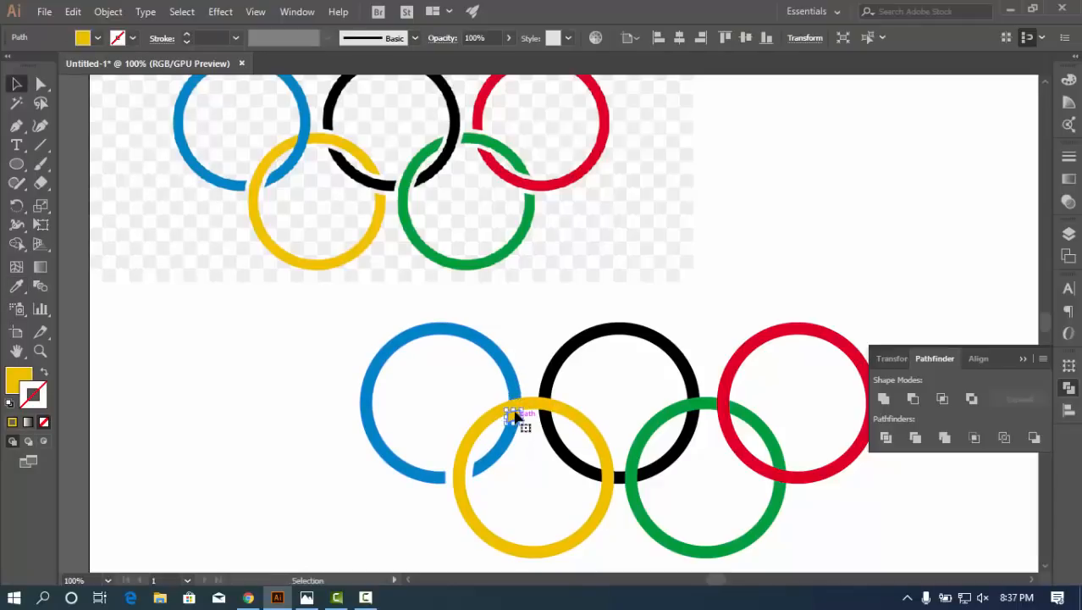
key("i")
left_click(509, 367)
left_click(16, 84)
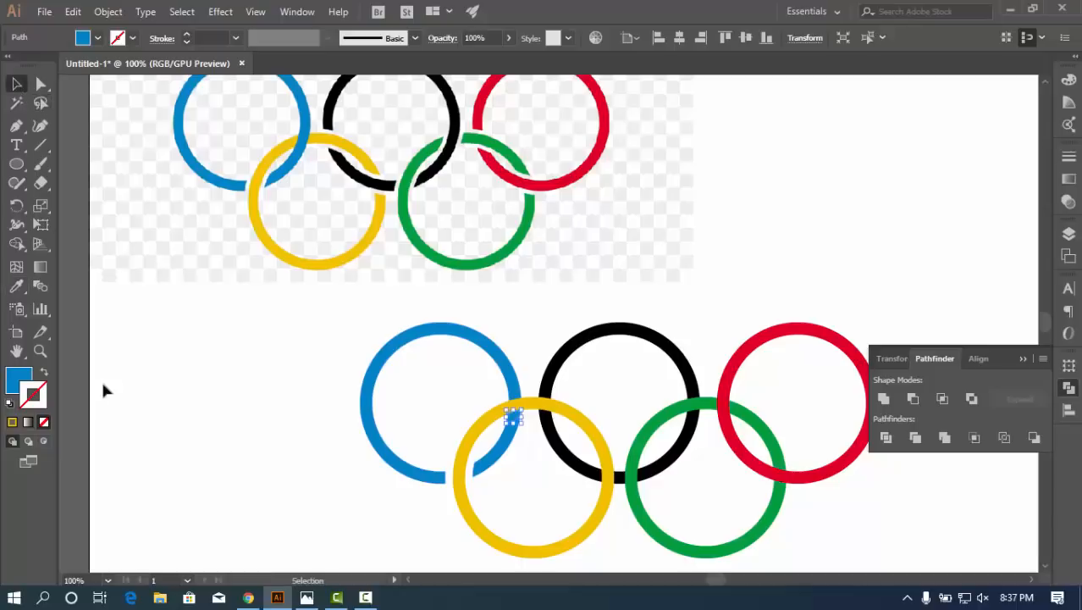
left_click(278, 402)
Unite the two recoloured blue pieces with the large blue ring section and expand the compound shape
key("z")
left_click(492, 411)
left_click(569, 367)
left_click(586, 296)
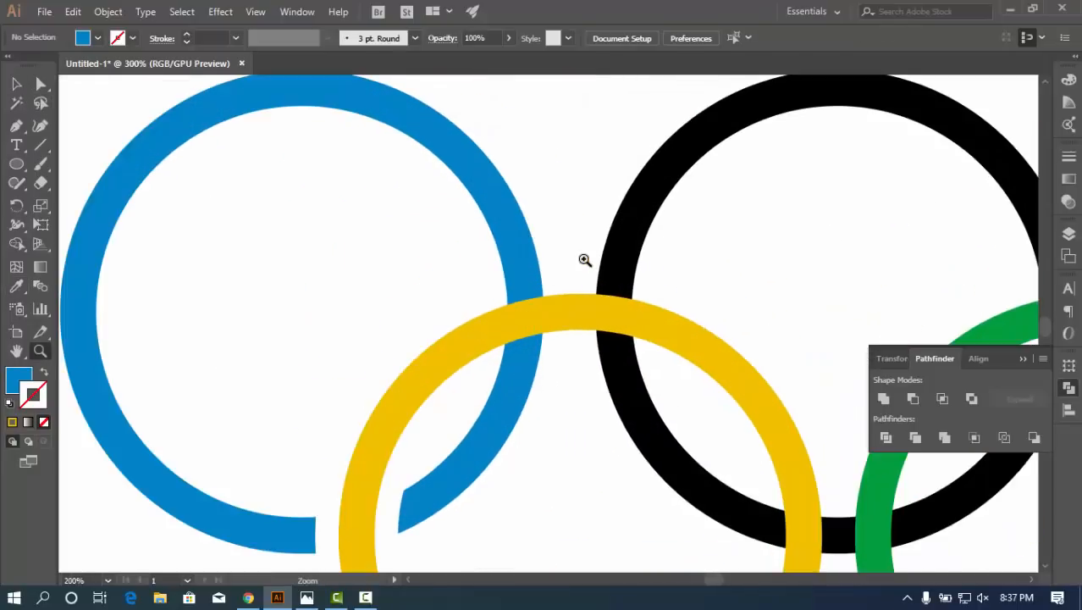
left_click(17, 83)
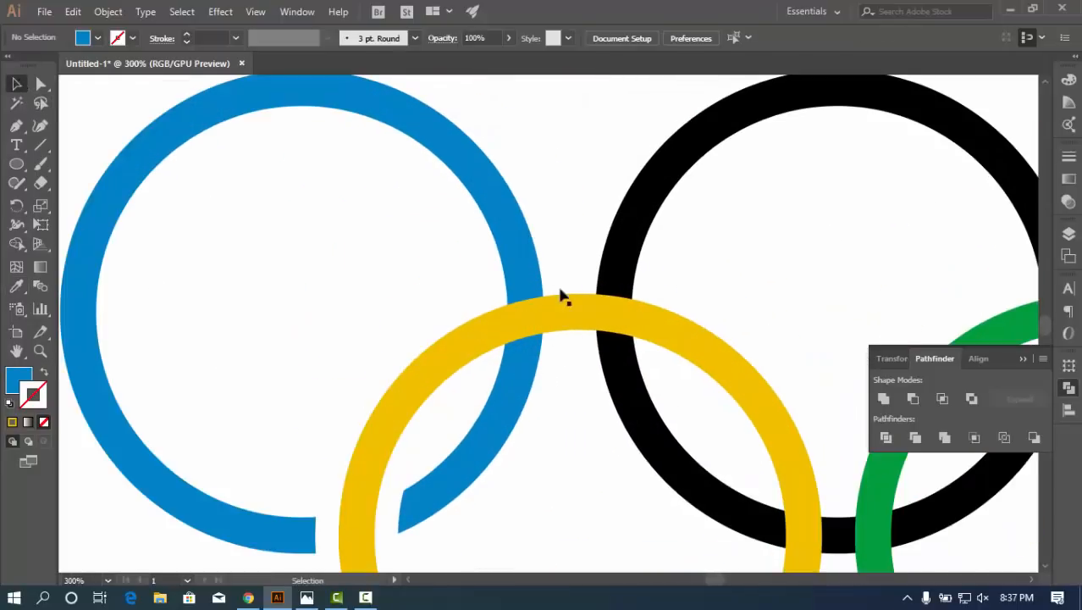
left_click(530, 362)
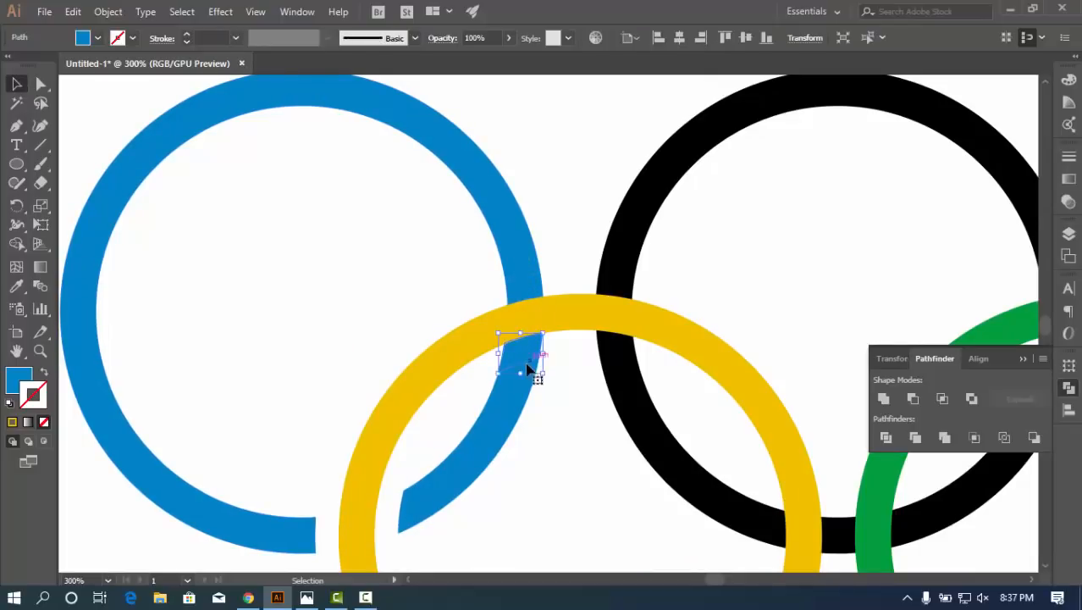
left_click(529, 292, "shift")
left_click(510, 227, "shift")
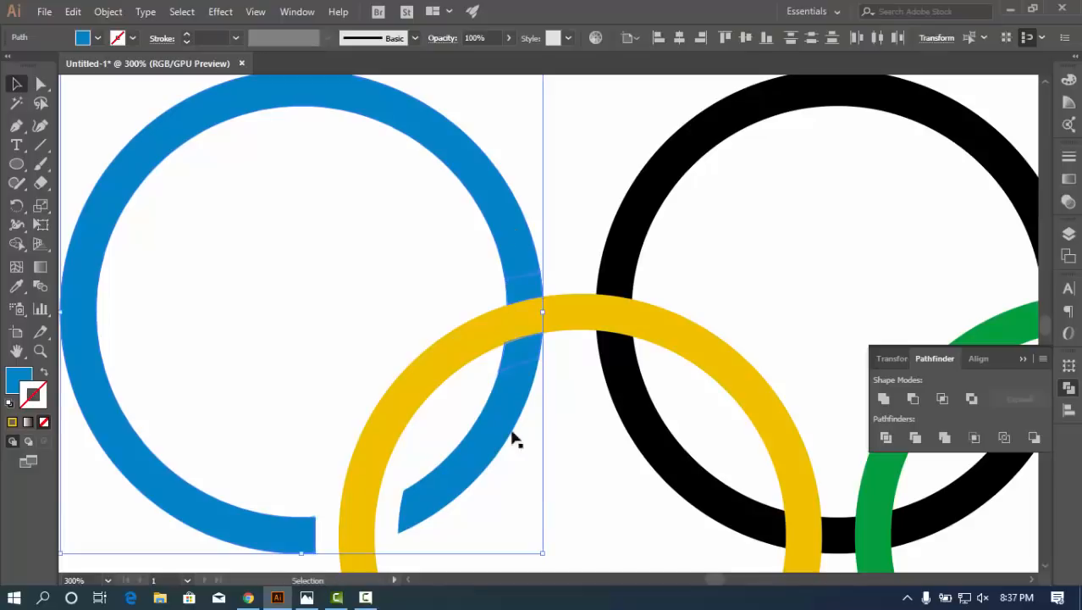
left_click(884, 399)
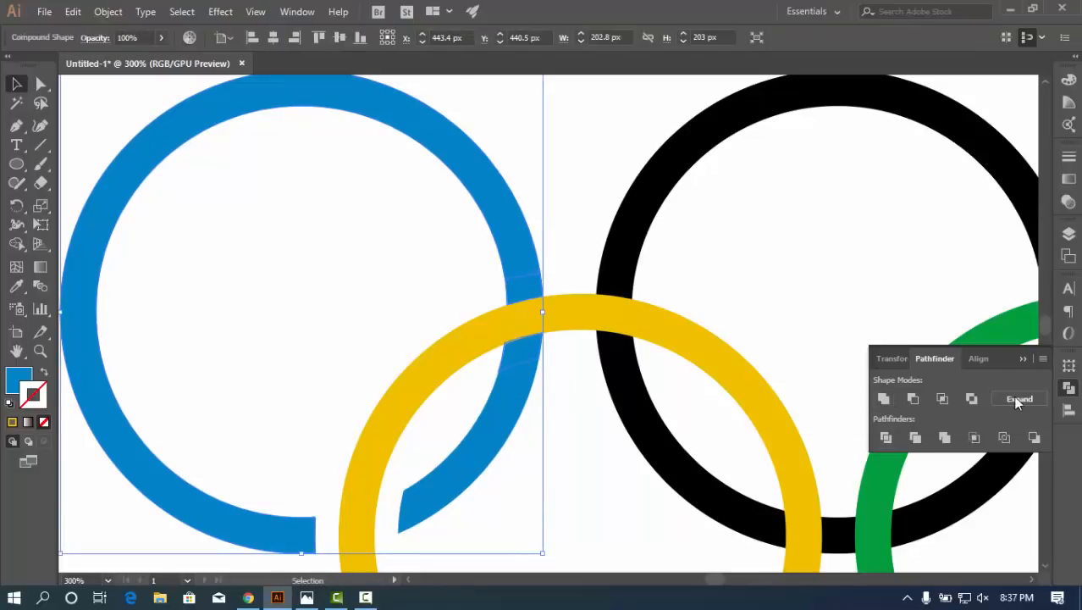
left_click(579, 239)
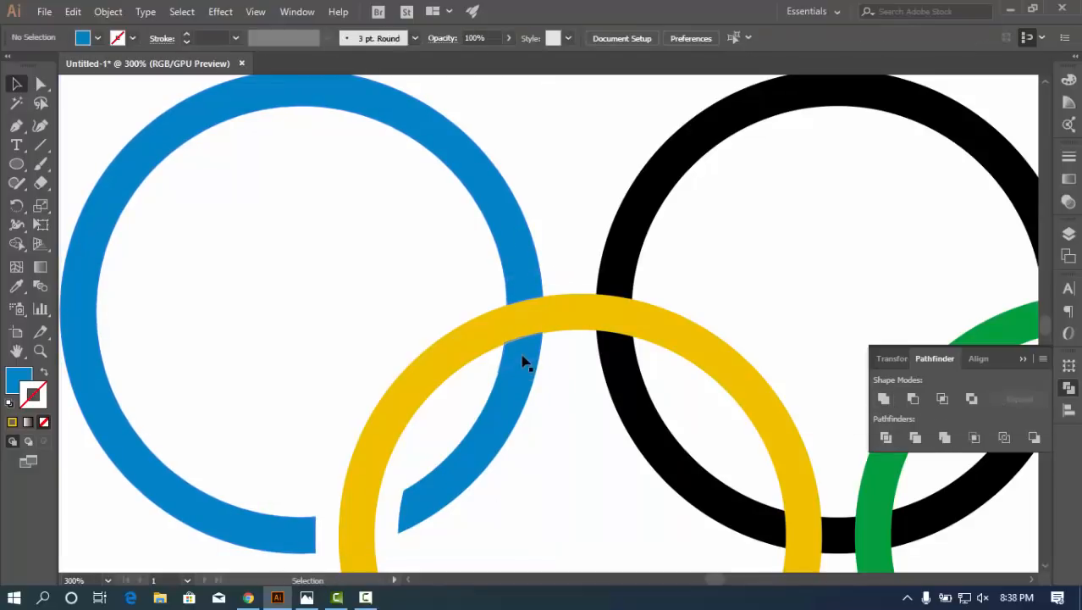
Unite the lower blue arc inside the yellow ring with the rest of the blue ring
left_click(522, 404)
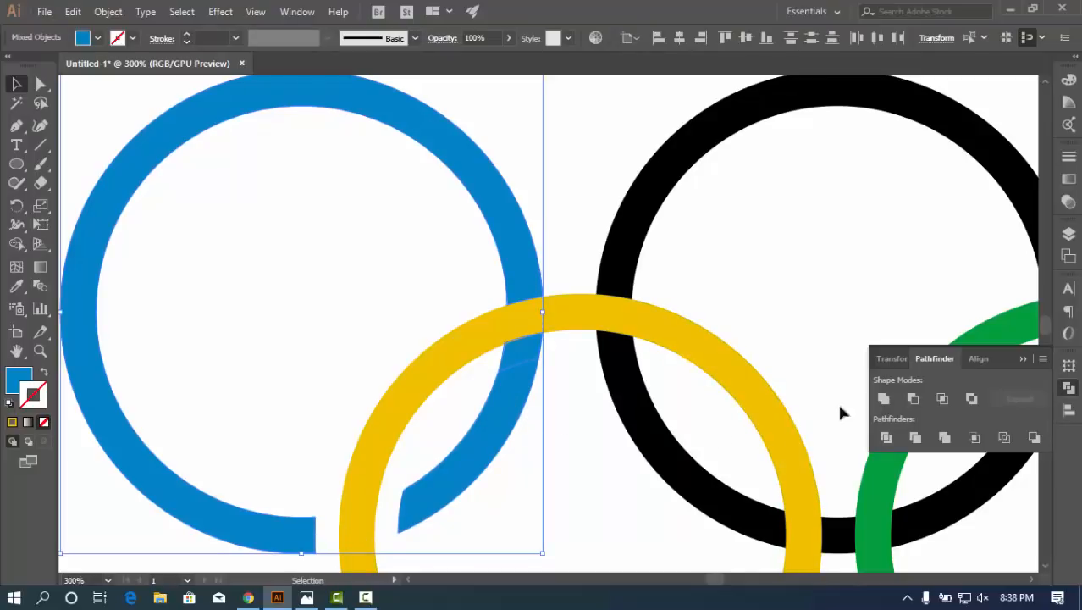
left_click(882, 399)
left_click(565, 247)
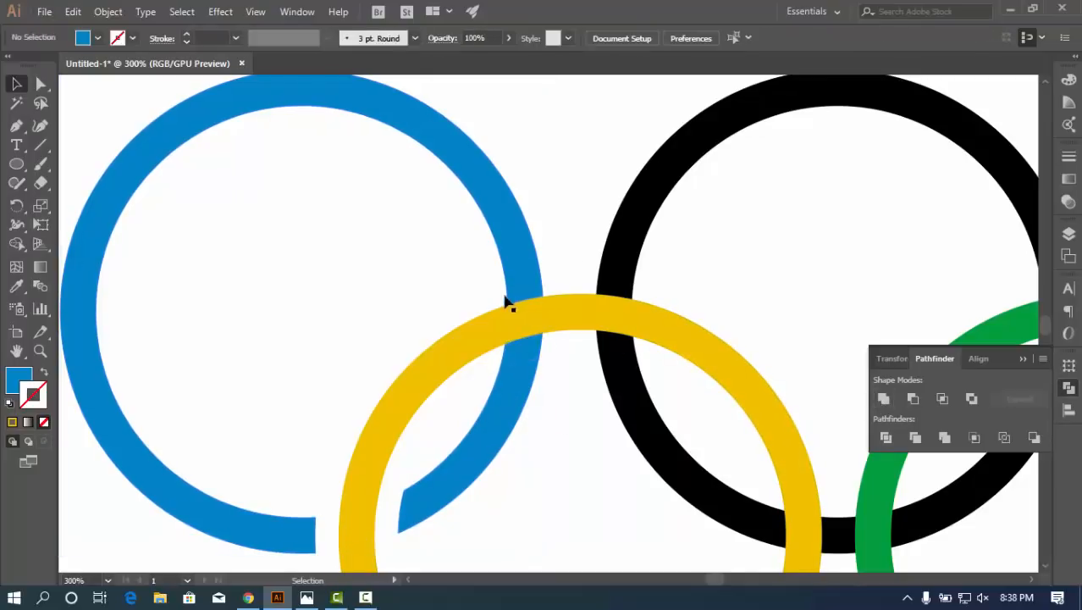
left_click(525, 298)
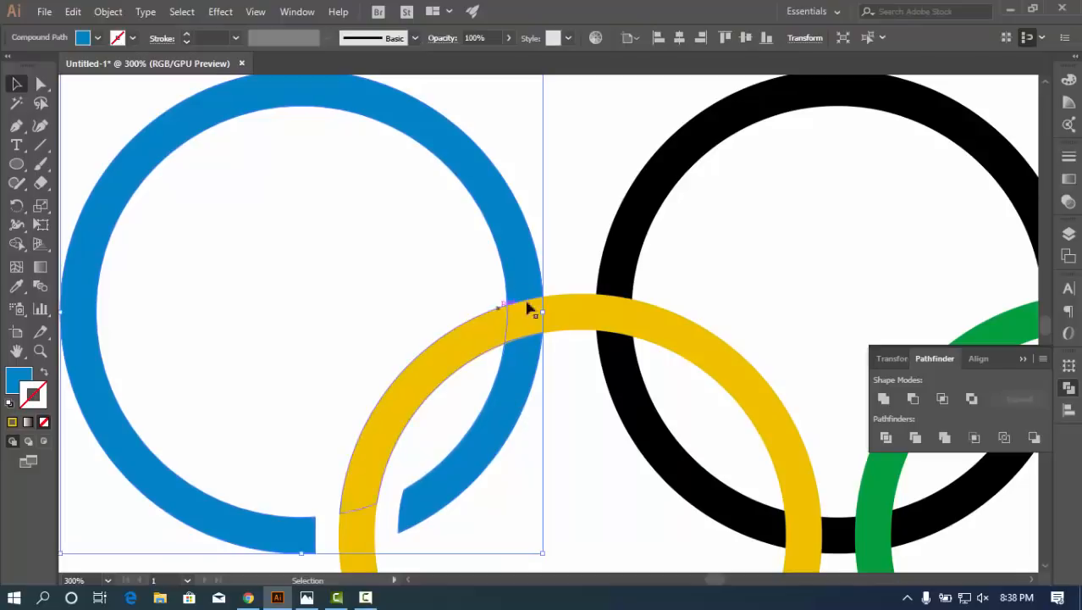
Offset the path of the large yellow ring section by 10 px with miter joins
key("z")
left_click(513, 391, "alt")
left_click(525, 425, "alt")
left_click(544, 411, "alt")
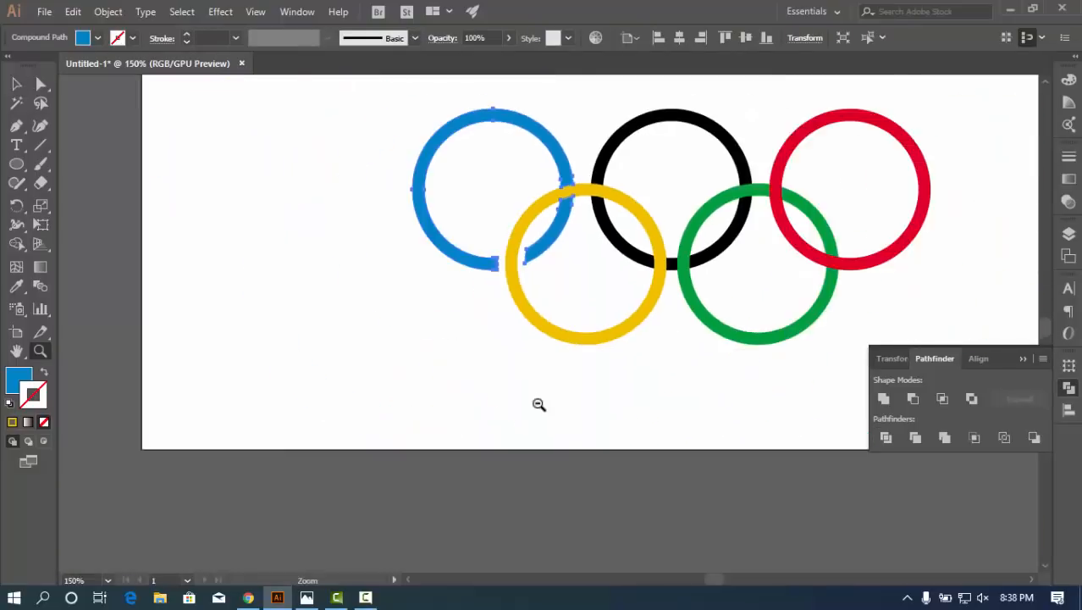
left_click(540, 400, "alt")
key("space")
left_click_drag(571, 260, 549, 431)
key("v")
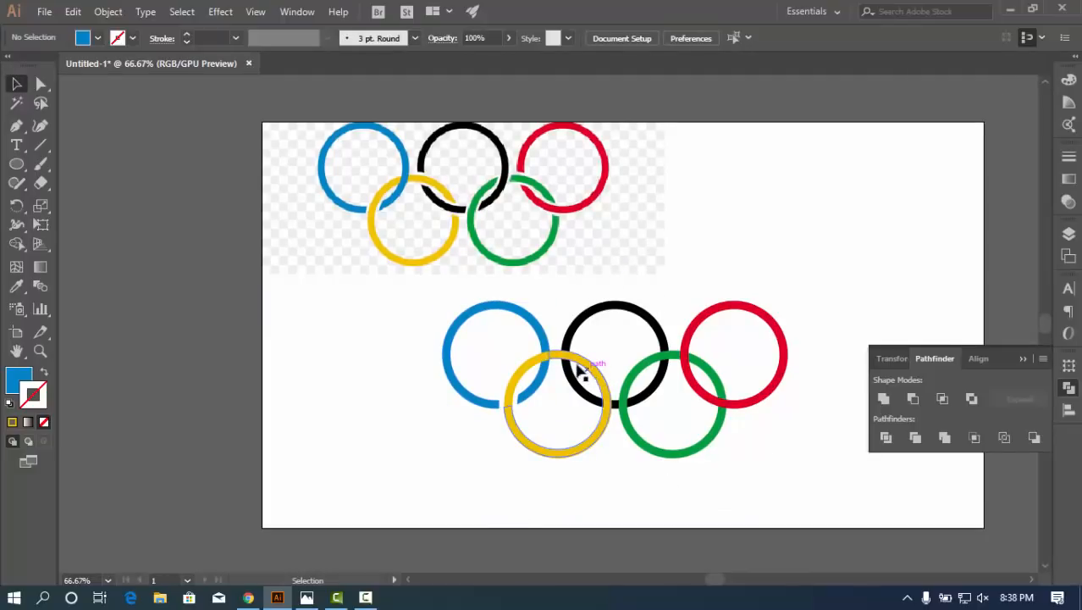
left_click(603, 376)
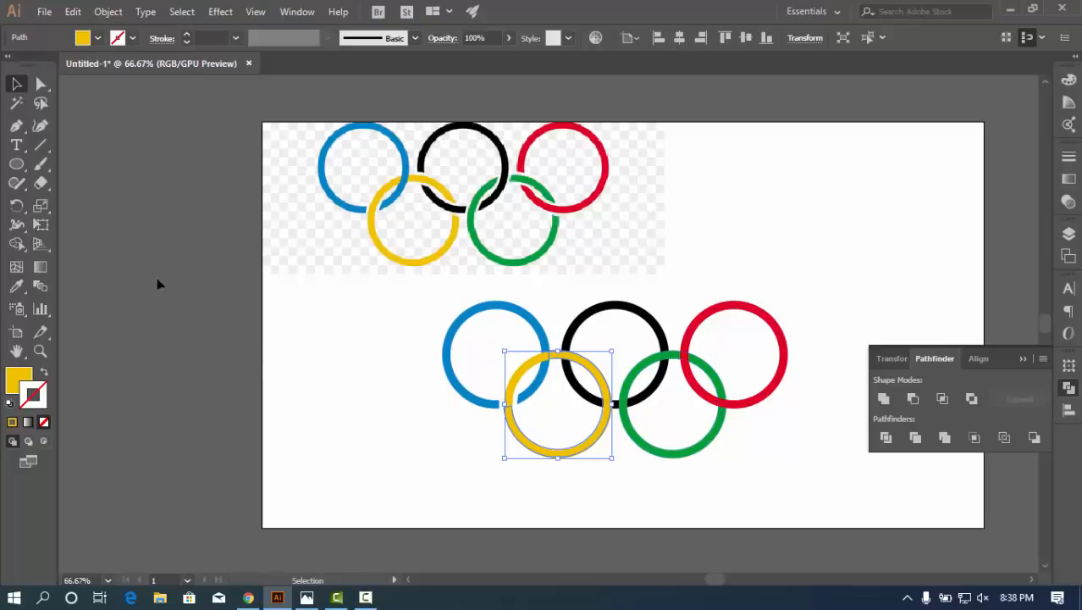
left_click(116, 8)
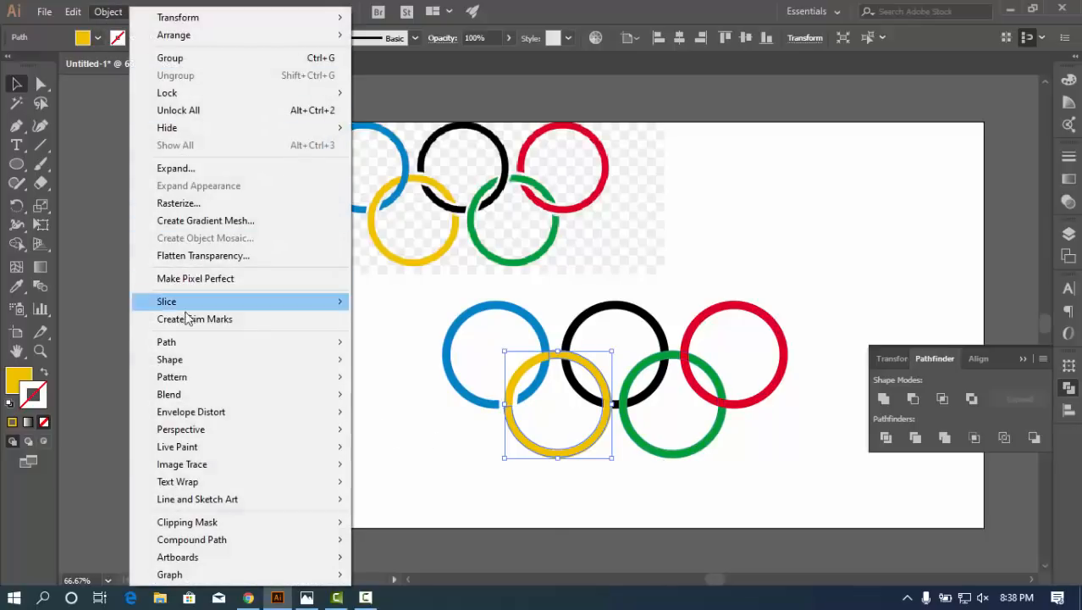
mouse_move(188, 341)
left_click(405, 399)
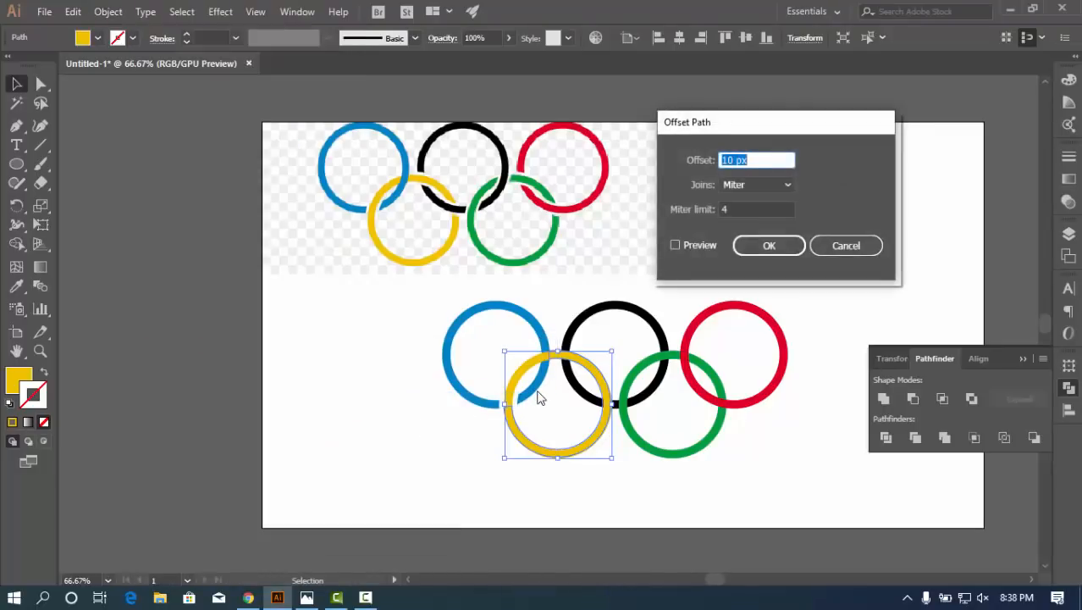
left_click(769, 246)
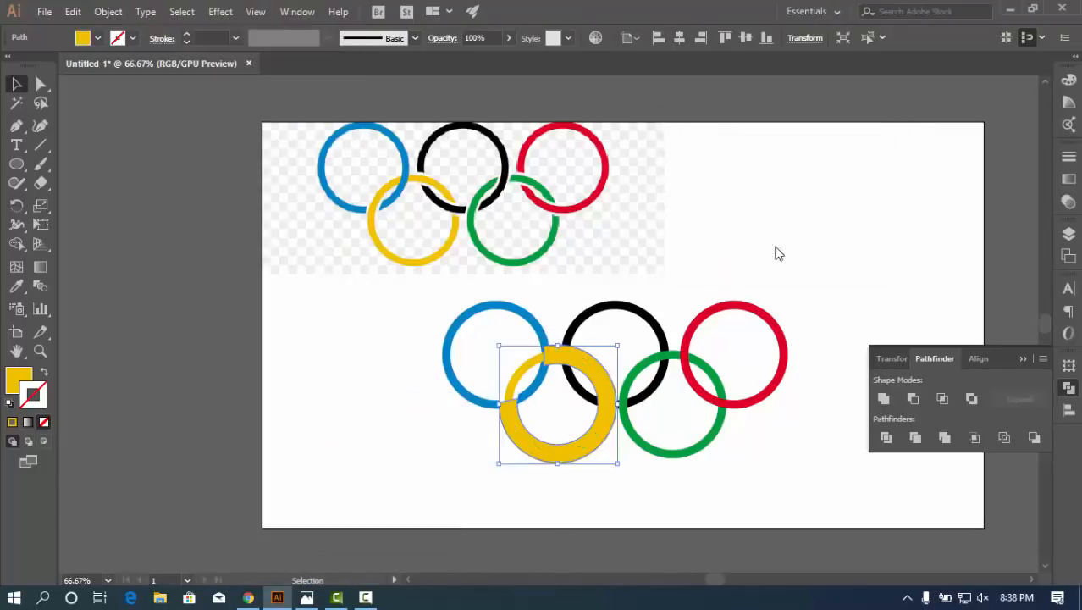
Select the yellow section, its offset copy and the black ring, apply Pathfinder Divide and ungroup the pieces
left_click(596, 404, "shift")
left_click(885, 439)
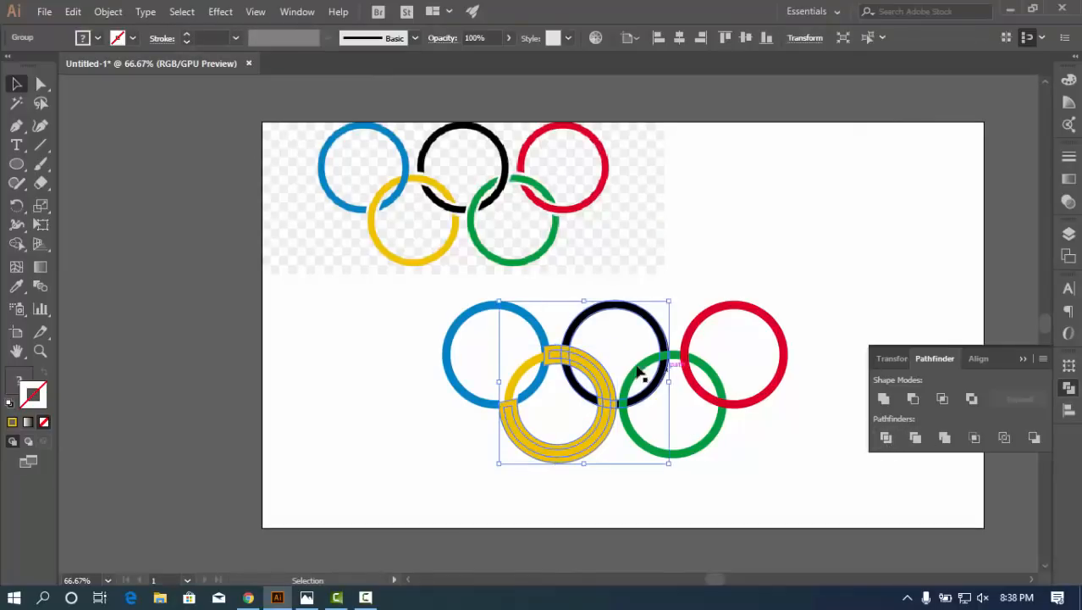
right_click(586, 360)
left_click(636, 239)
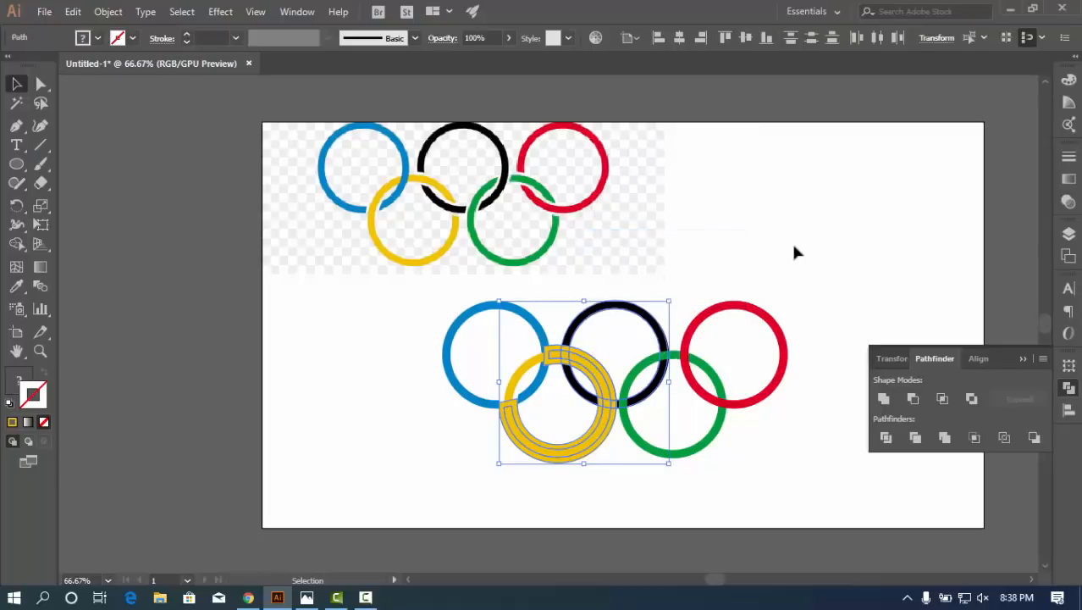
left_click(817, 244)
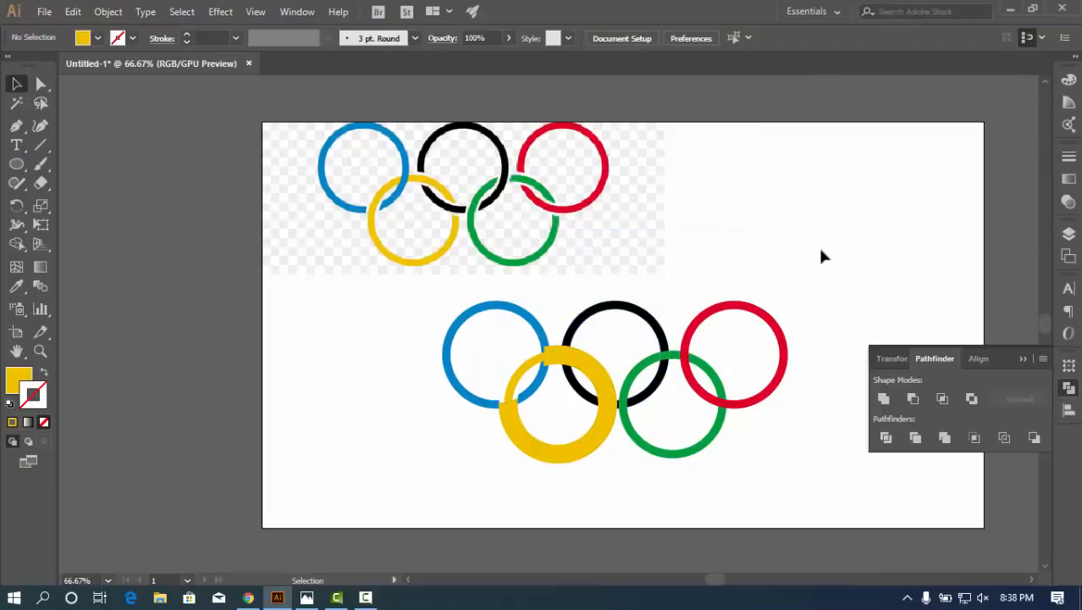
Delete the surplus yellow offset pieces around the thin yellow ring, leaving white gaps at its upper crossing with the black ring
left_click(568, 351)
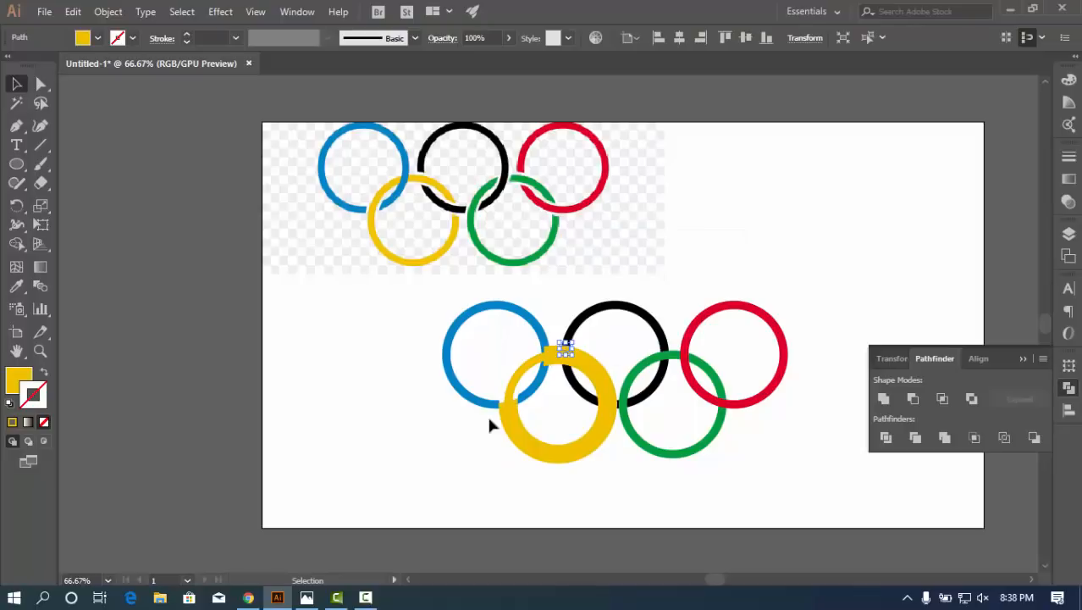
left_click(556, 498)
left_click(567, 360)
left_click(561, 366)
left_click(552, 357)
key("Delete")
left_click(556, 361)
key("Delete")
left_click(589, 356)
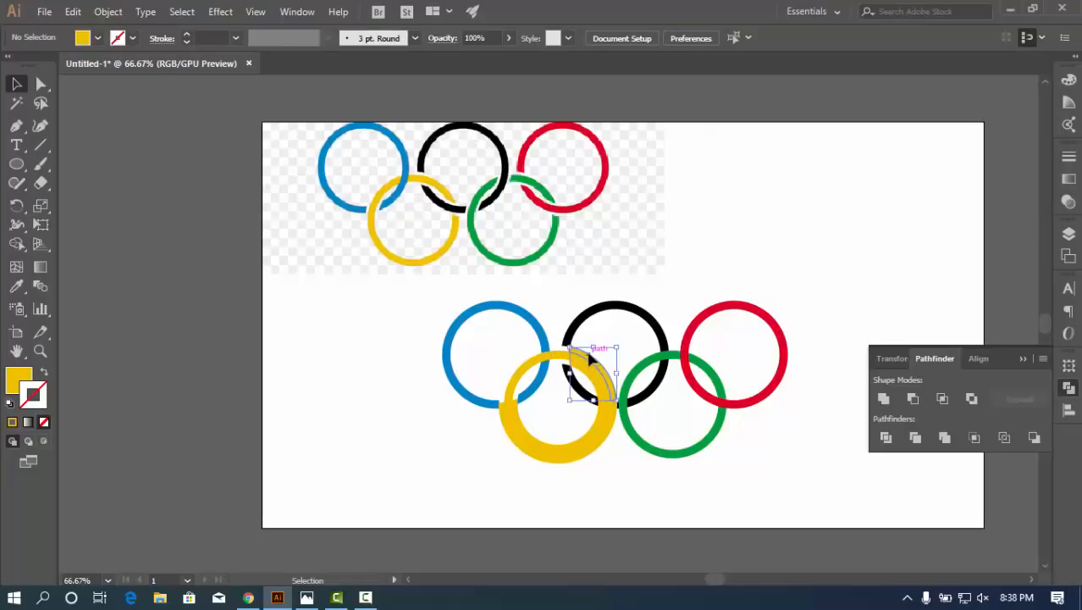
key("Delete")
left_click(615, 432)
key("Delete")
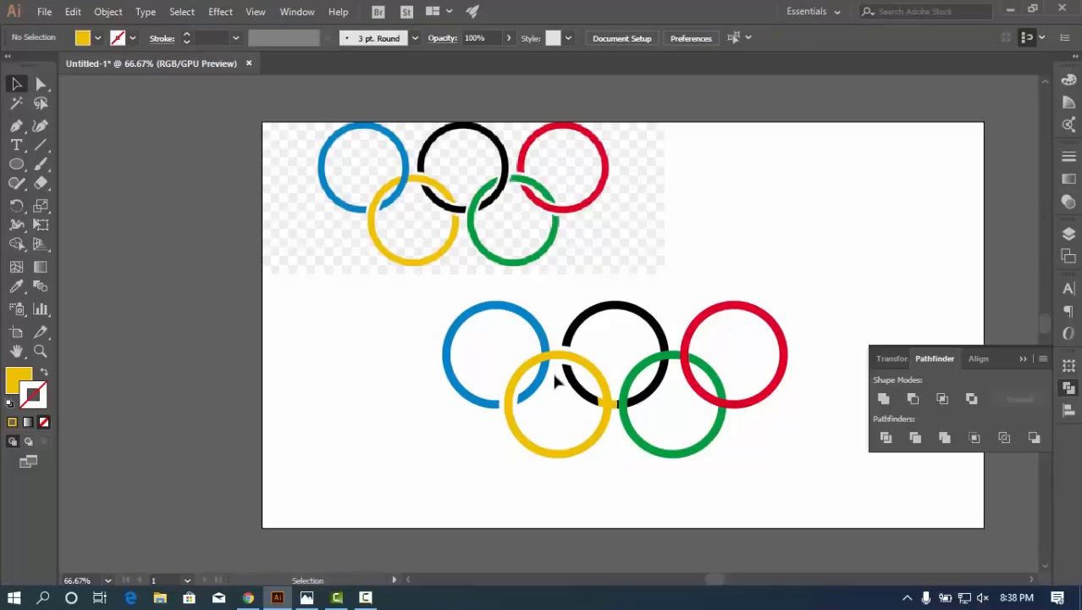
In outline view, delete the unfilled leftover paths inside the black ring and in its overlap with the yellow ring
key("ctrl+y")
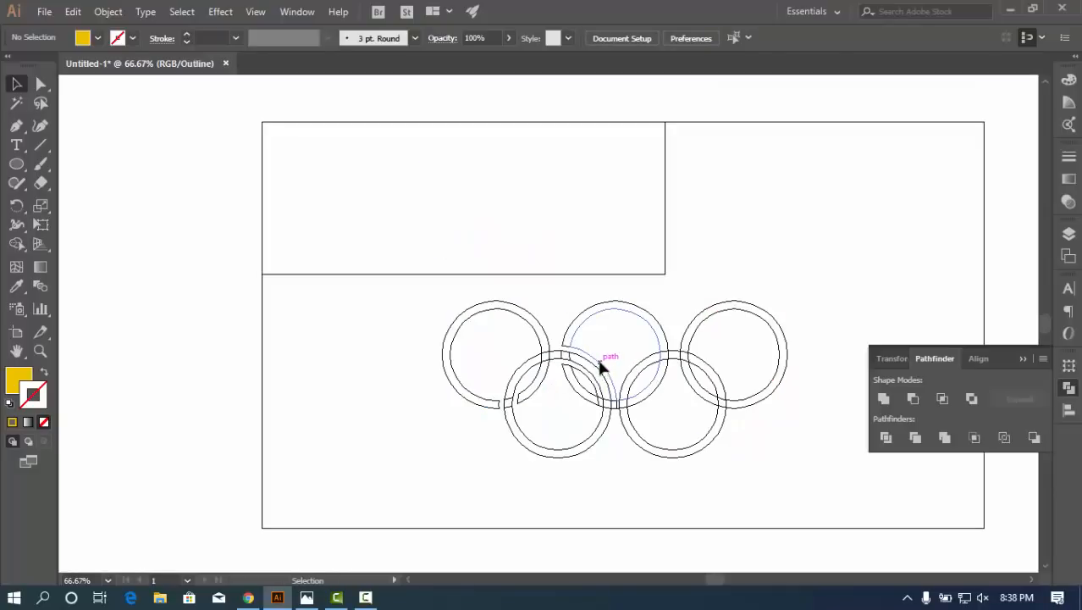
left_click(599, 364)
key("Delete")
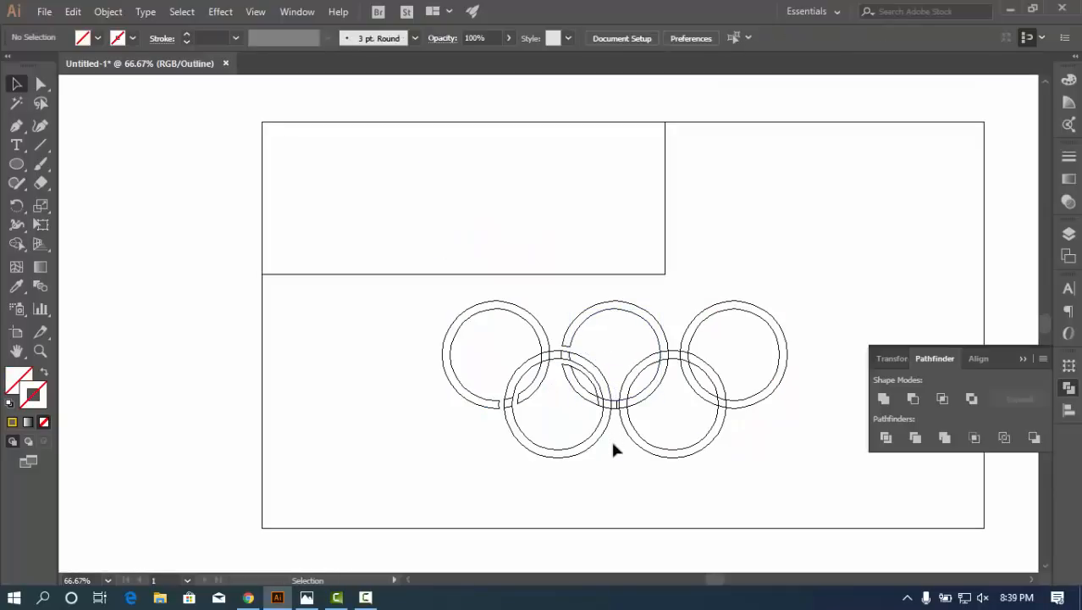
left_click(590, 381)
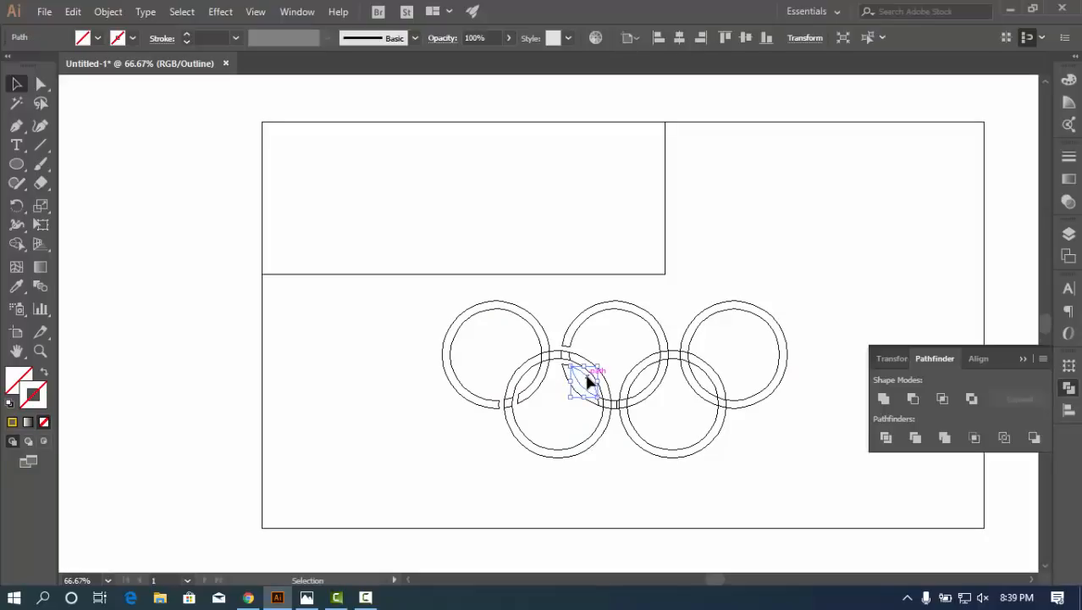
key("Delete")
key("ctrl+y")
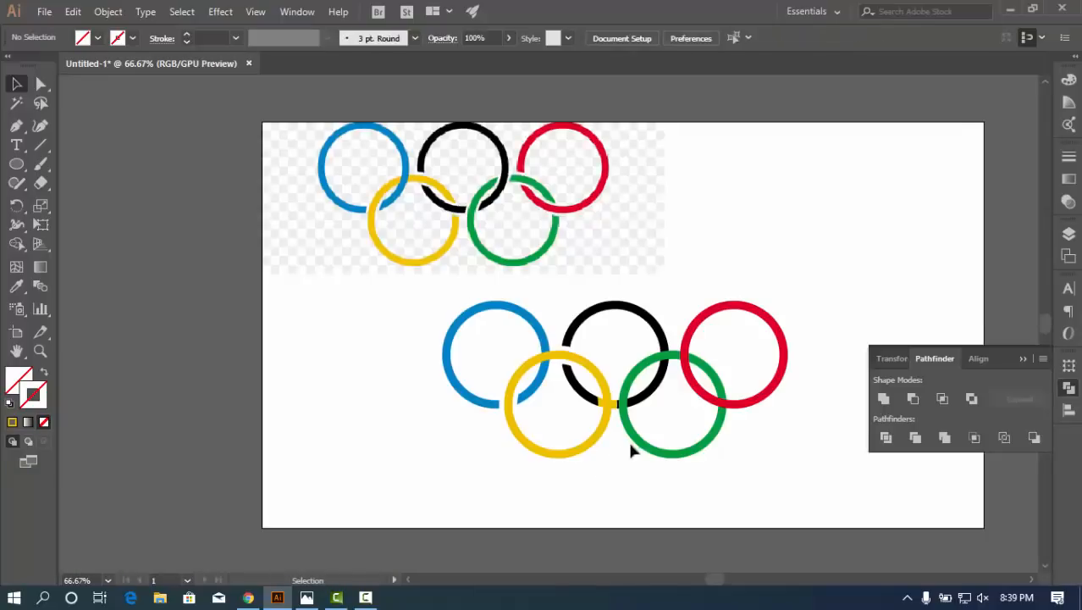
key("z")
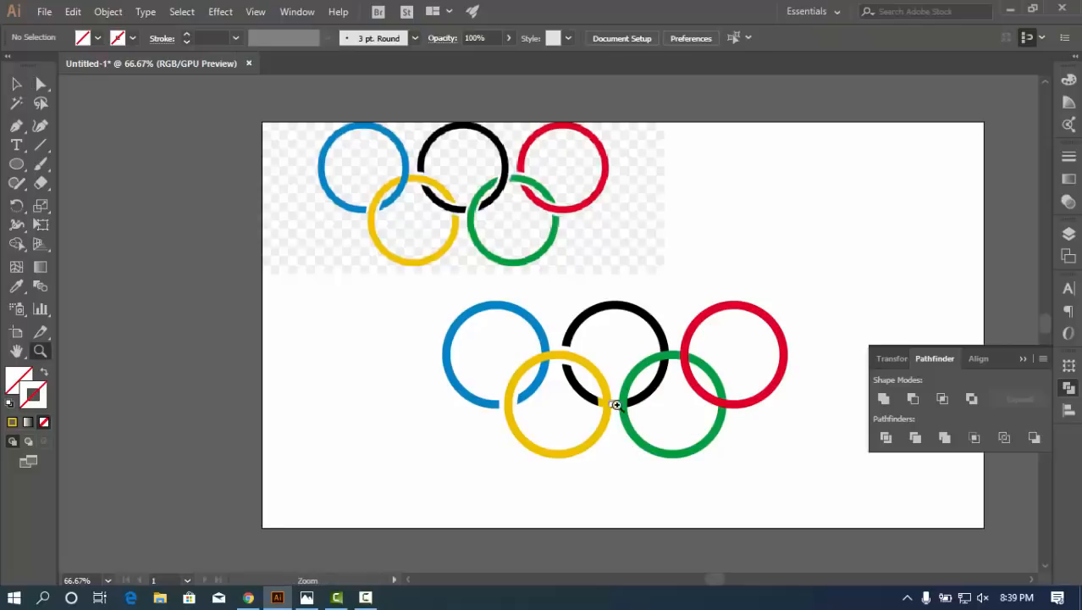
Recolour the leftover yellow piece inside the yellow ring, at its lower crossing with the black ring, with black sampled from the black arc
left_click(625, 413)
left_click(563, 400)
key("space")
left_click_drag(495, 229, 512, 426)
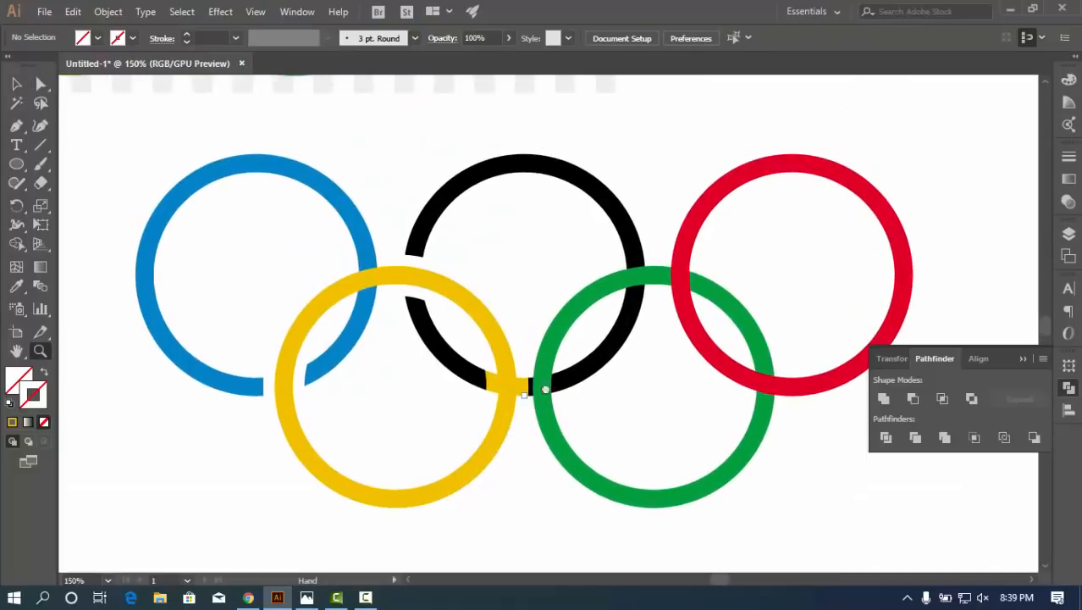
left_click_drag(526, 371, 574, 347)
left_click(579, 362, "alt")
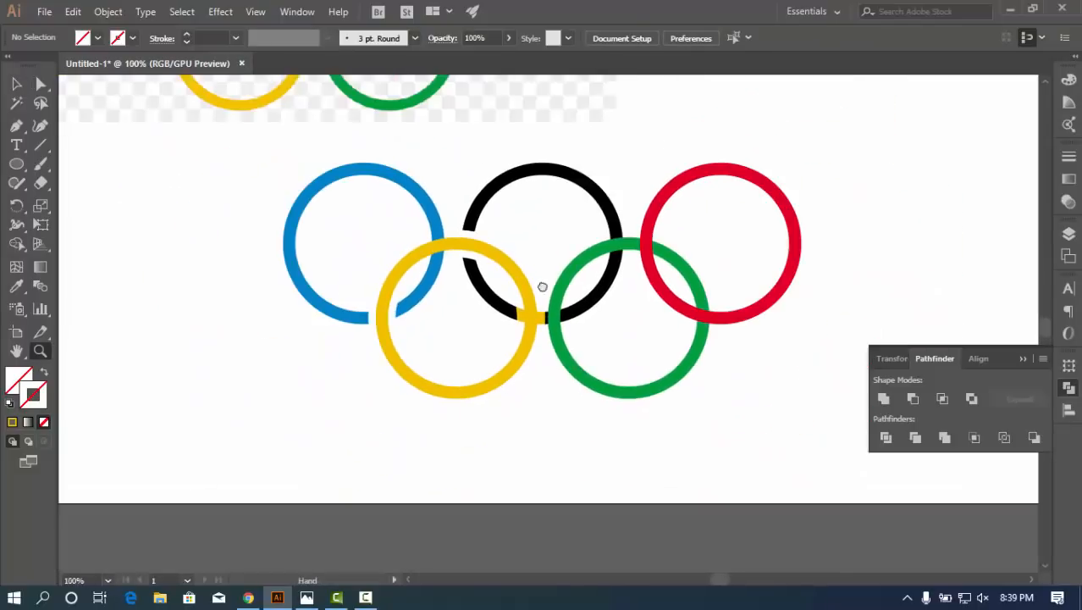
left_click_drag(542, 286, 558, 391)
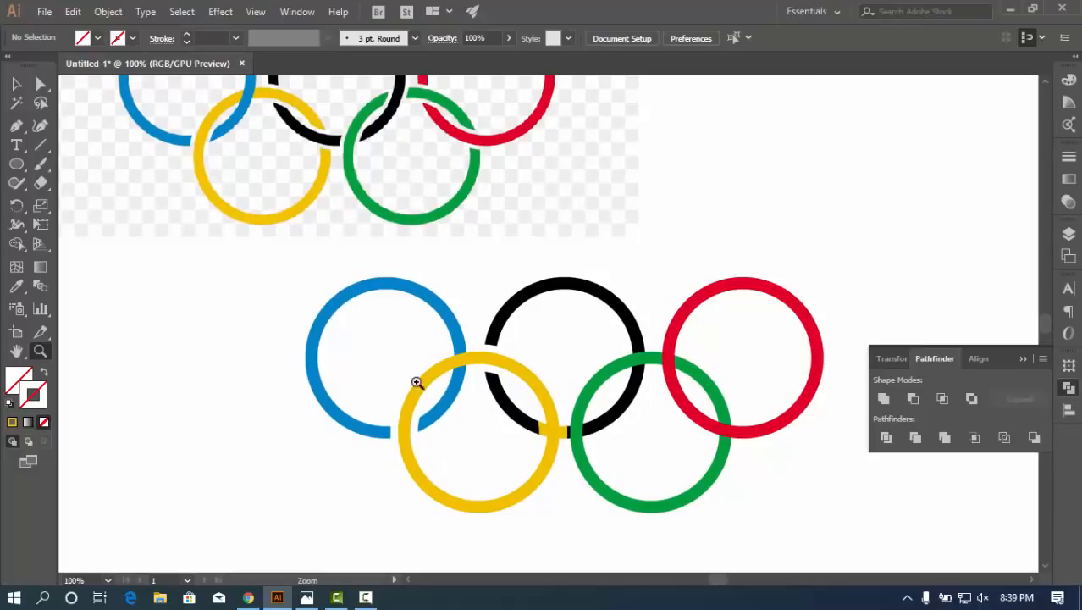
left_click(16, 83)
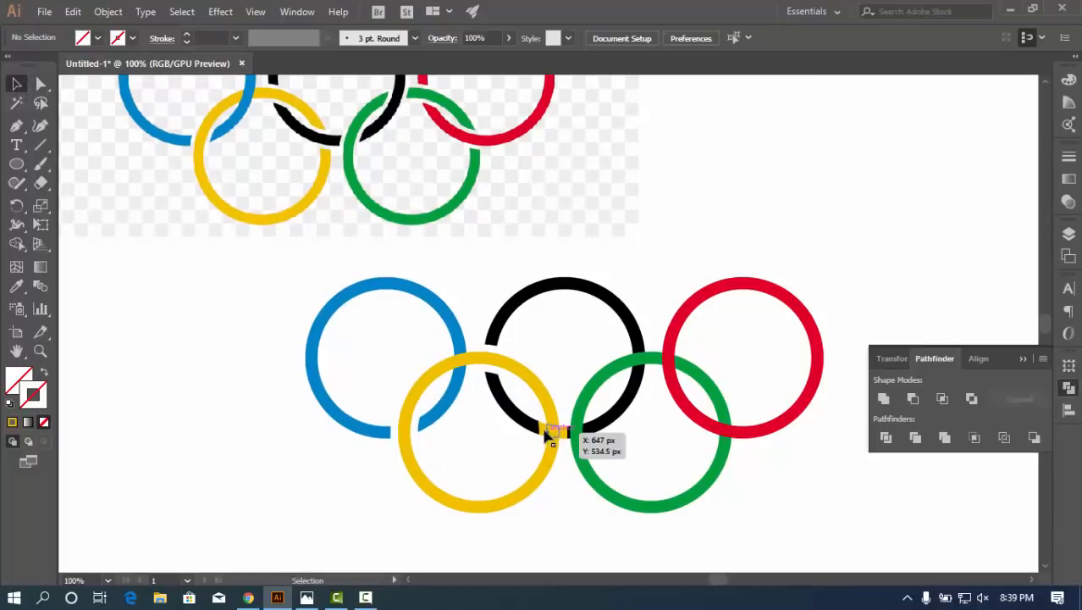
left_click(542, 429)
key("i")
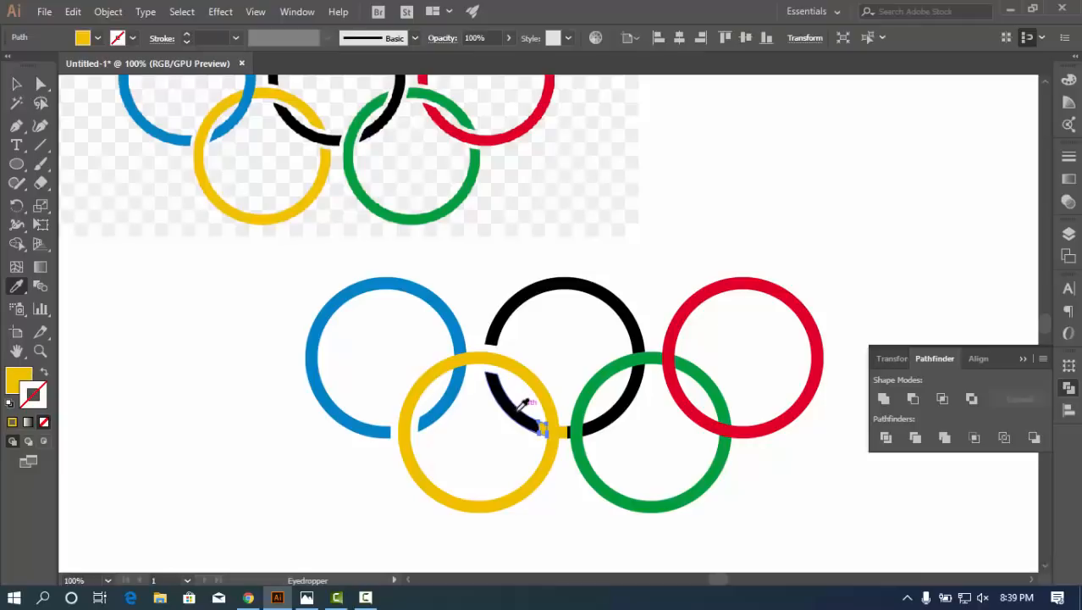
left_click(522, 415)
key("v")
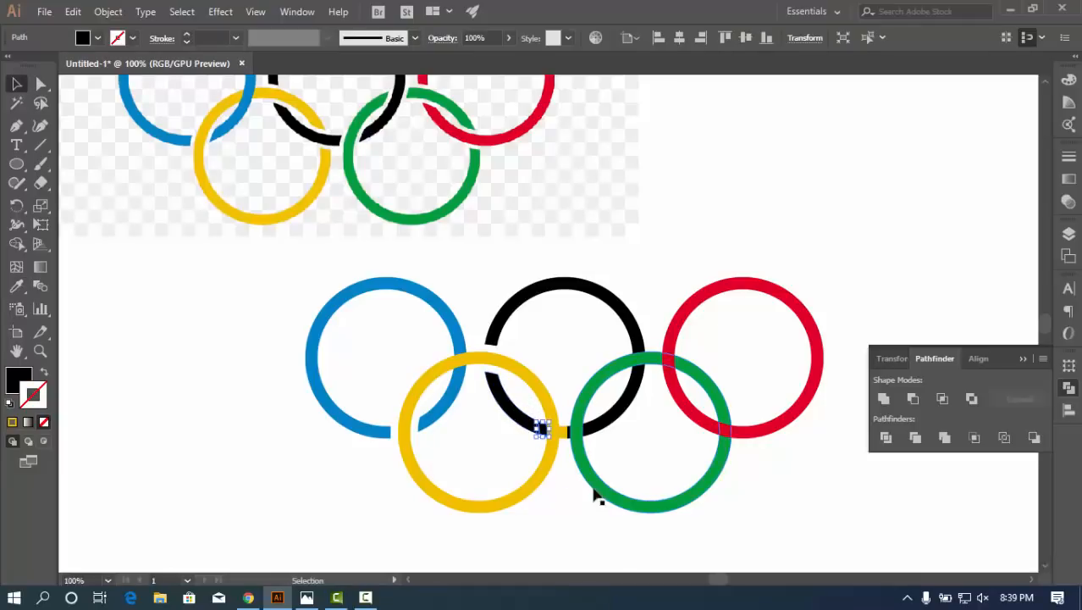
Sample black from the black arc onto the leftover yellow piece between the yellow and green rings
left_click(563, 433)
key("i")
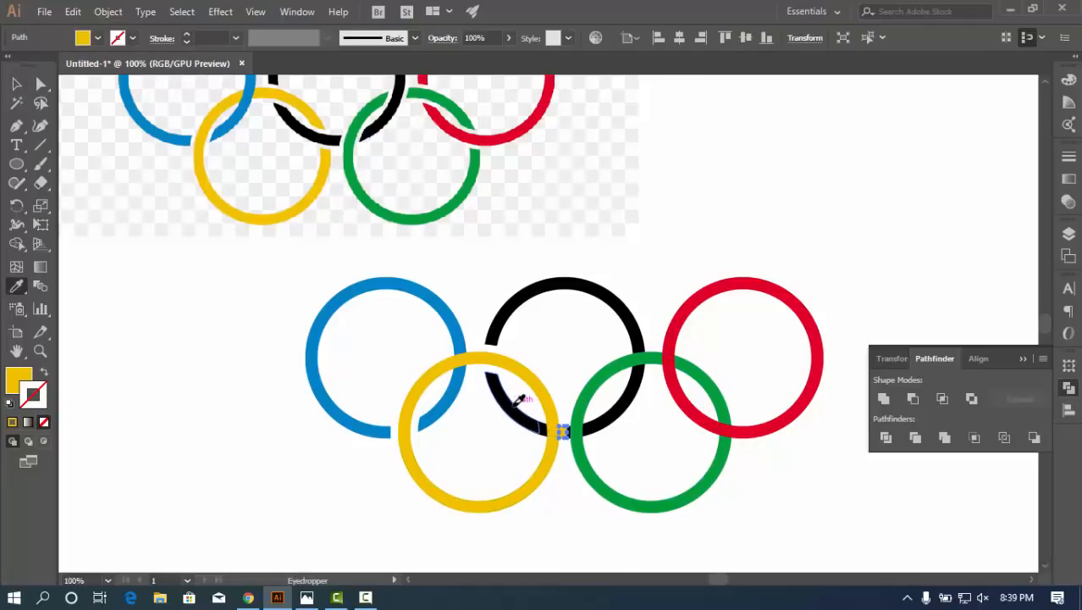
left_click(514, 405)
key("v")
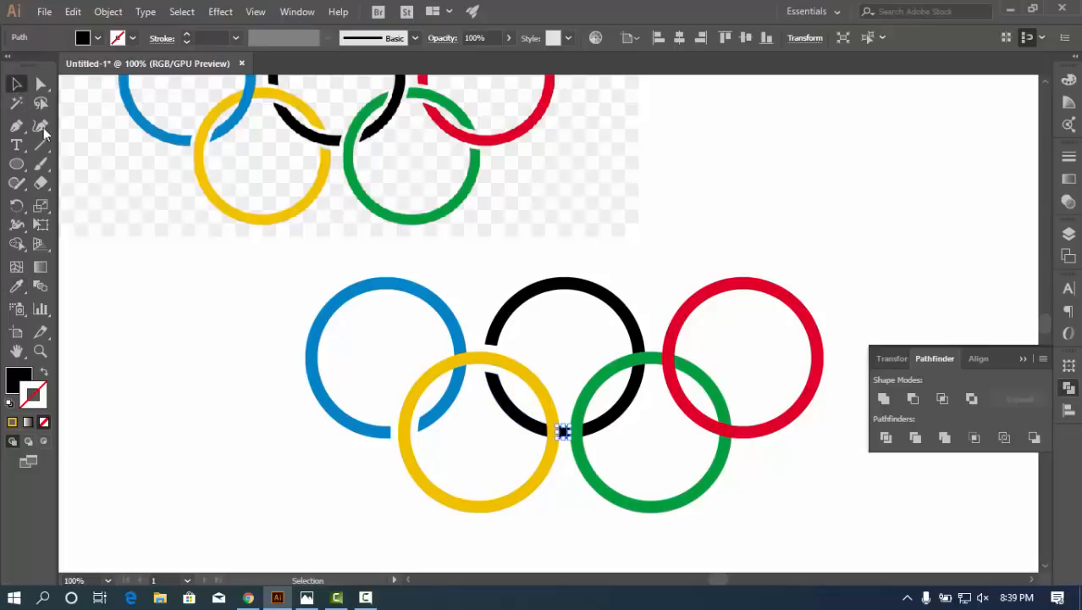
Select the sections of the black ring and unite them into one expanded shape with Pathfinder
left_click(527, 422)
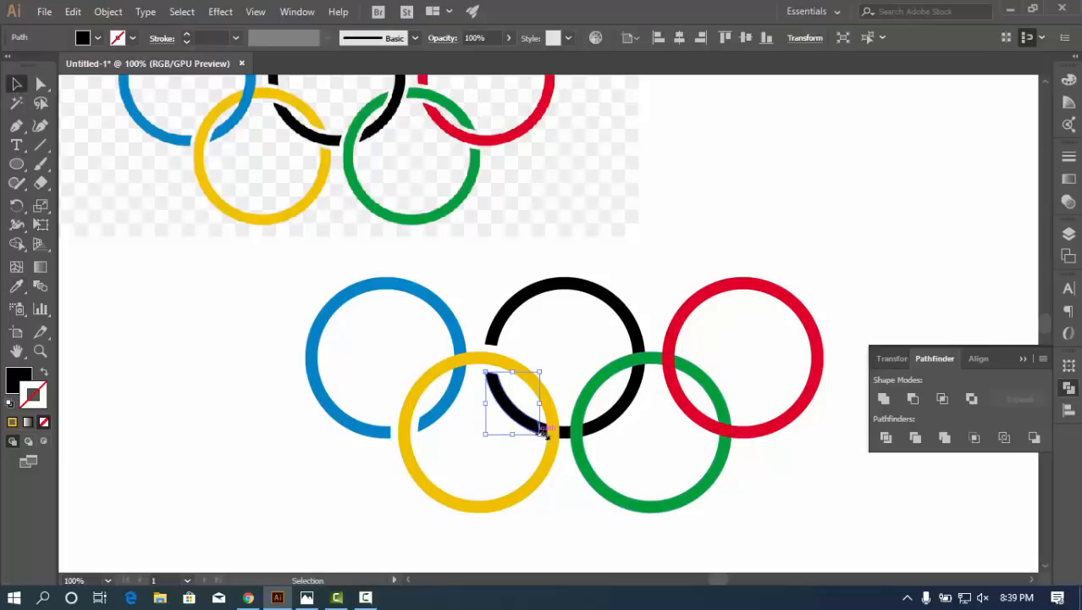
left_click(578, 492)
key("z")
left_click(564, 430)
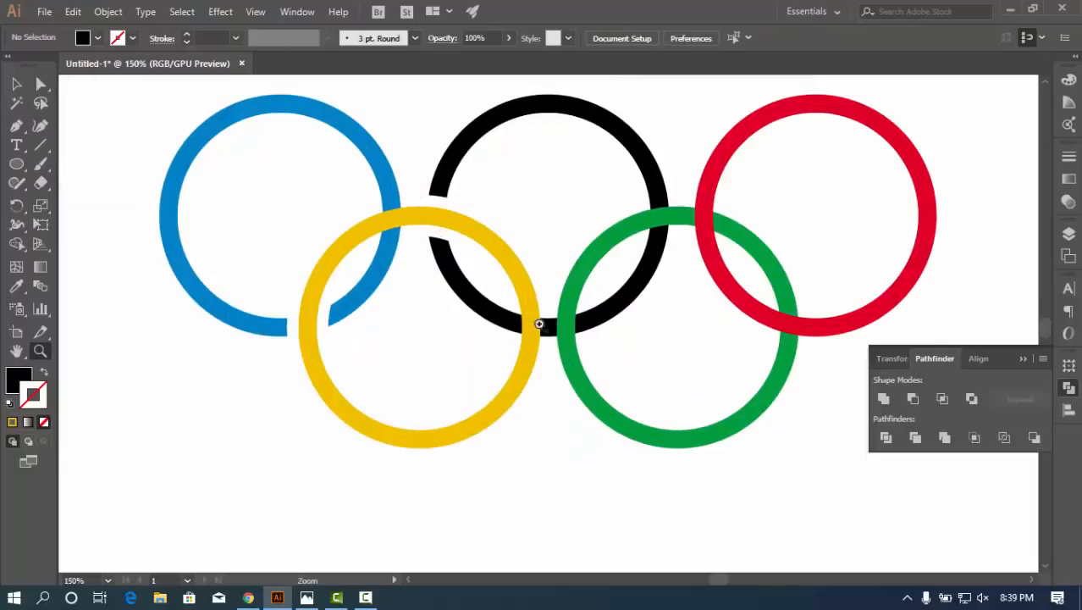
key("space")
left_click_drag(541, 321, 530, 368)
left_click(18, 86)
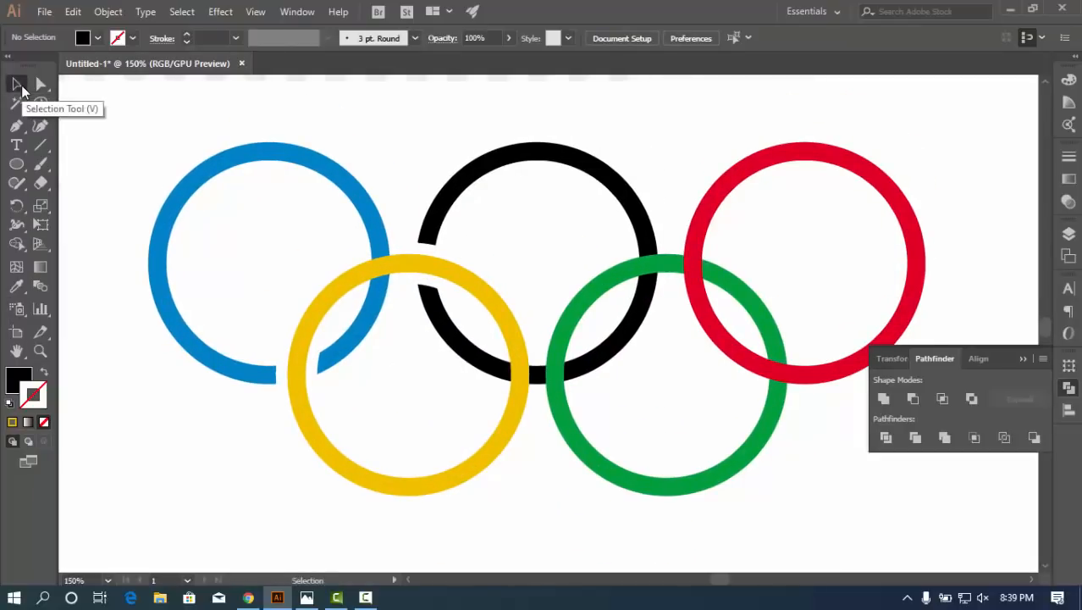
left_click(449, 219)
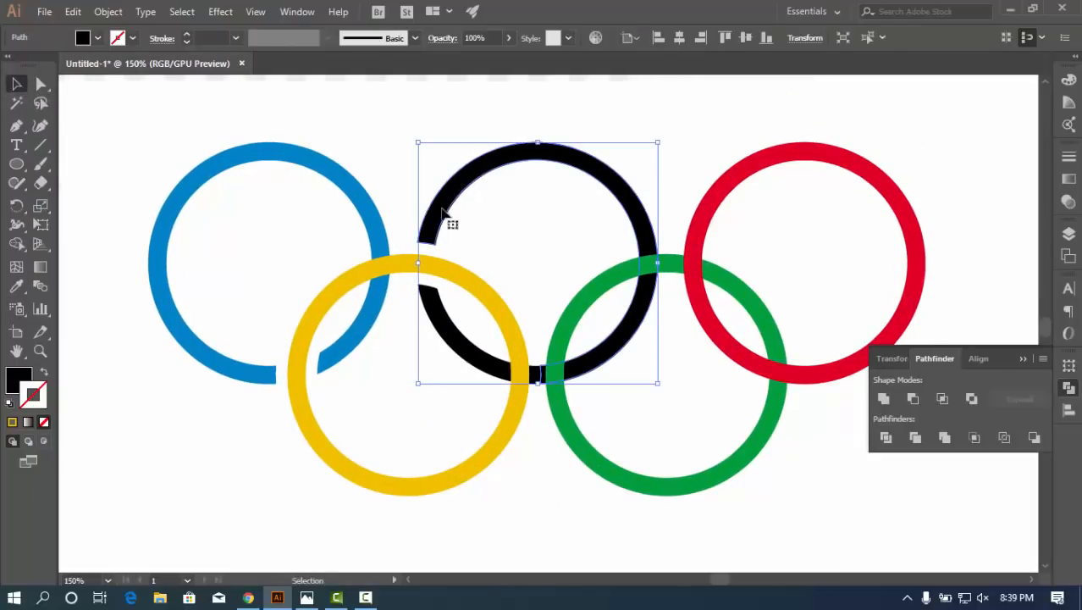
left_click(473, 359, "shift")
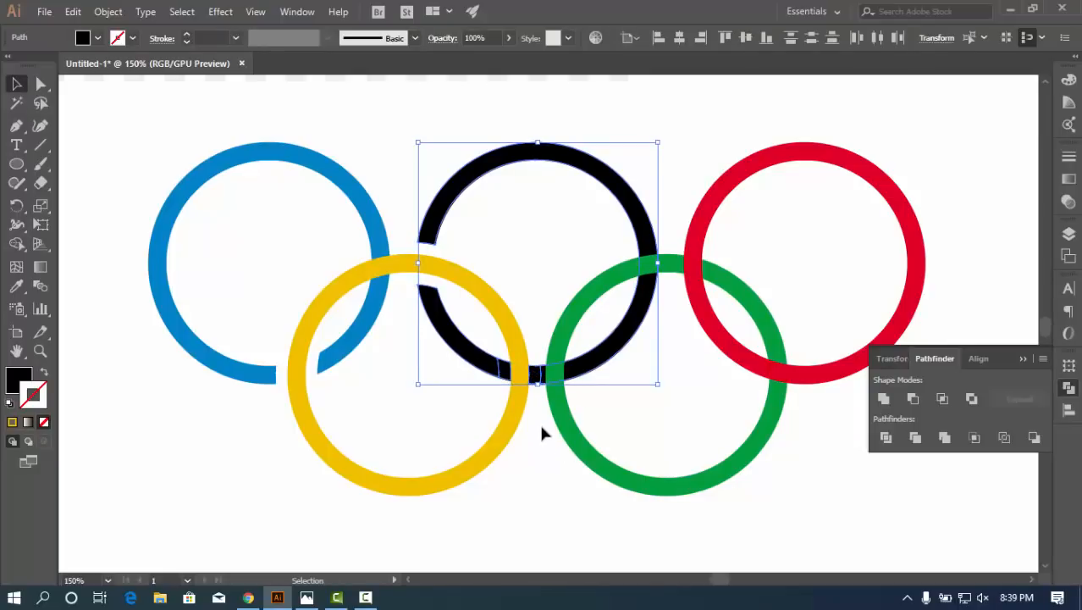
left_click(882, 401, "alt")
left_click(1026, 398)
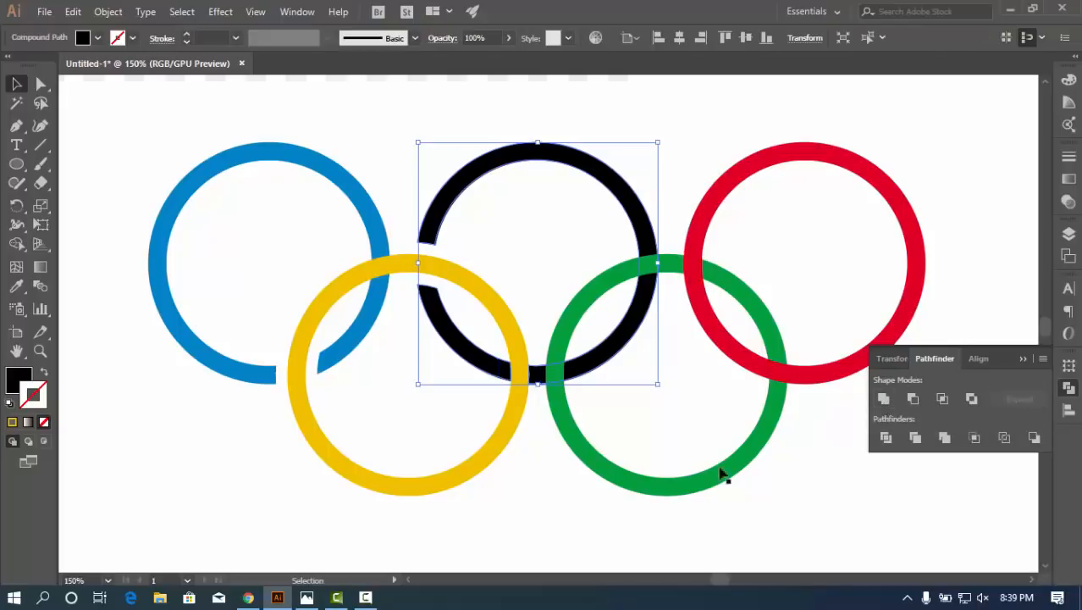
Examine the united black ring at its yellow and green crossings and compare it with the reference logo
left_click(530, 505)
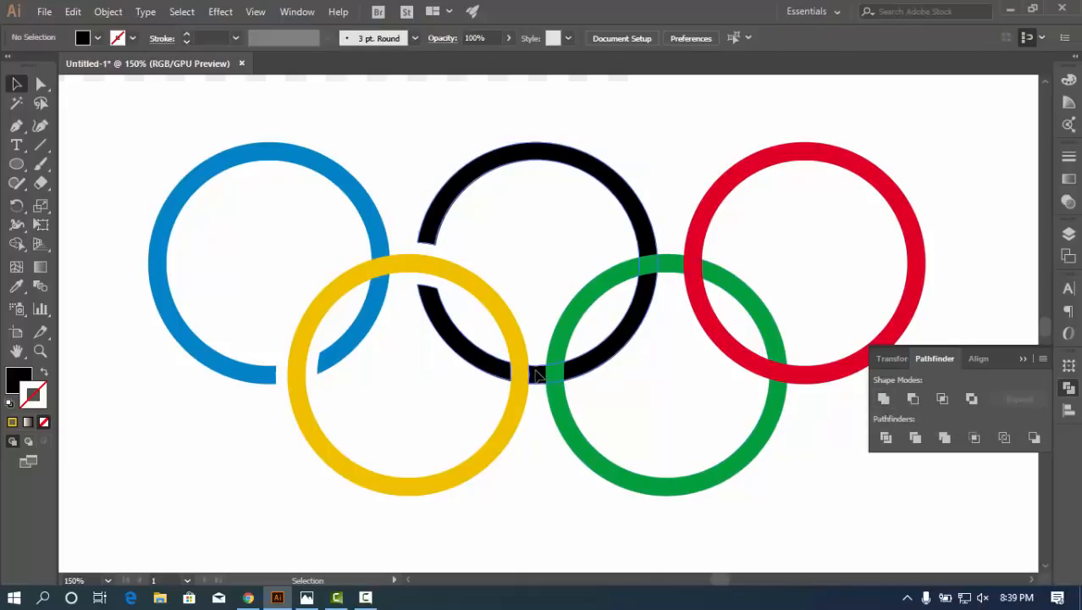
left_click(536, 374)
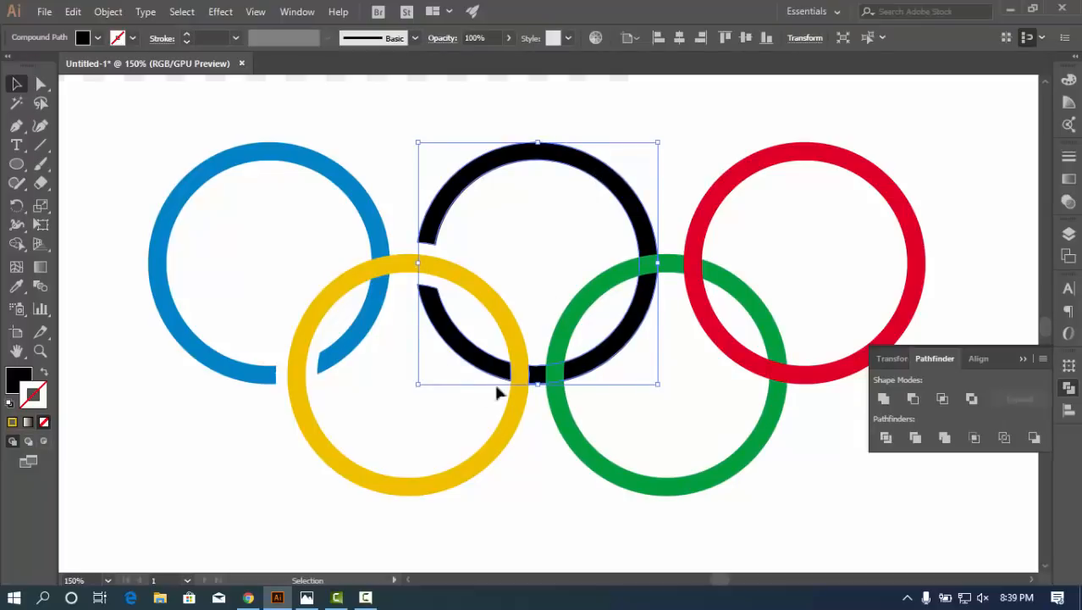
left_click(539, 469)
key("space")
left_click_drag(546, 282, 538, 350)
key("z")
left_click(580, 378, "alt")
left_click(552, 287, "alt")
key("space")
left_click(542, 394)
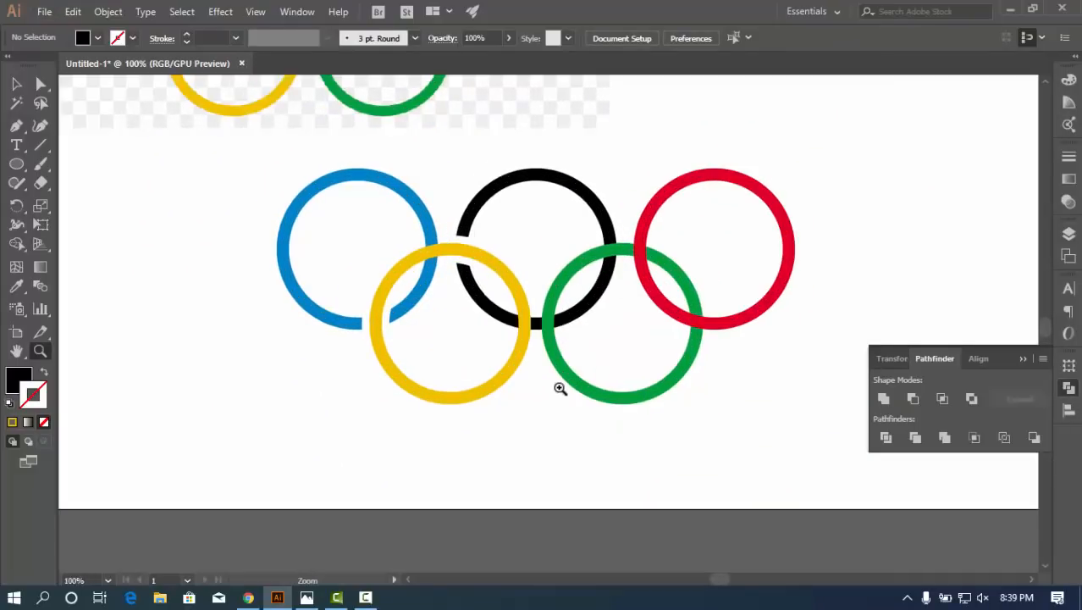
left_click(553, 328, "alt")
key("space")
left_click_drag(559, 296, 526, 362)
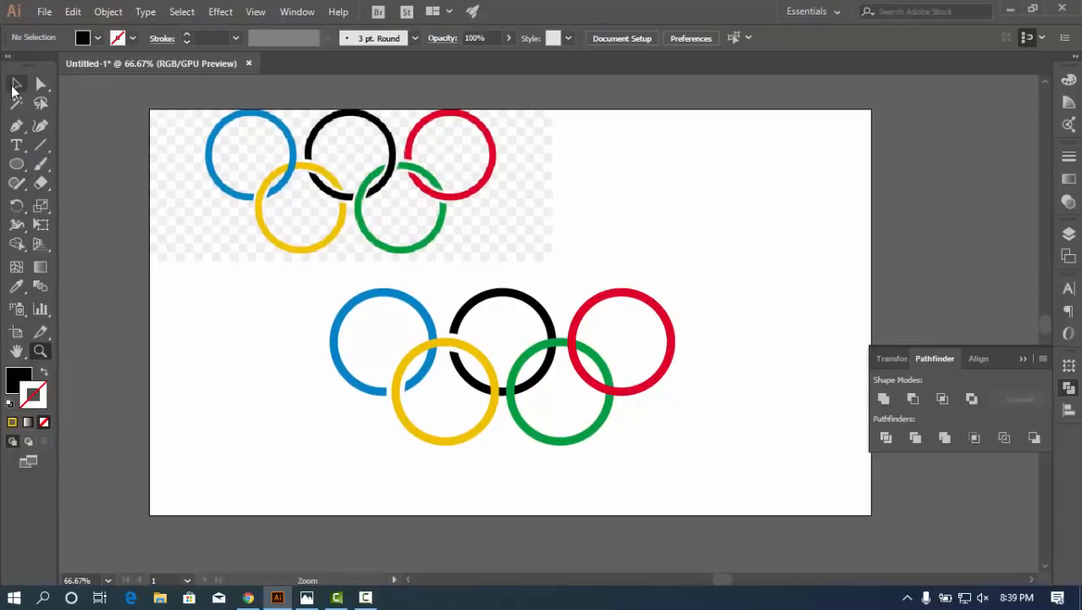
Merge the black ring's pieces across its lower crossing with the yellow ring using Shape Builder, with both rings selected
left_click(16, 243)
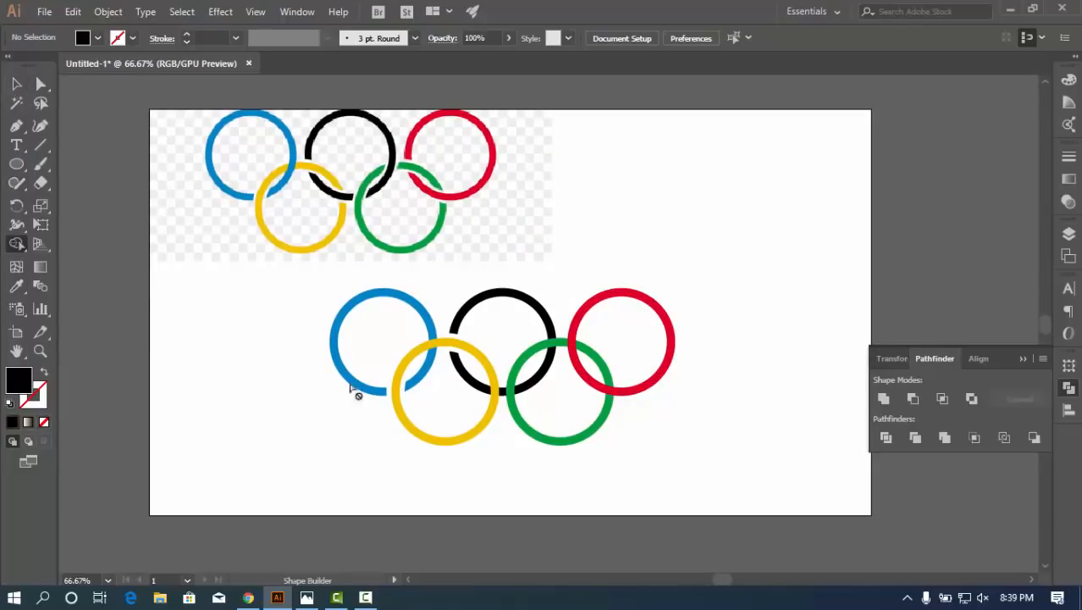
left_click(16, 83)
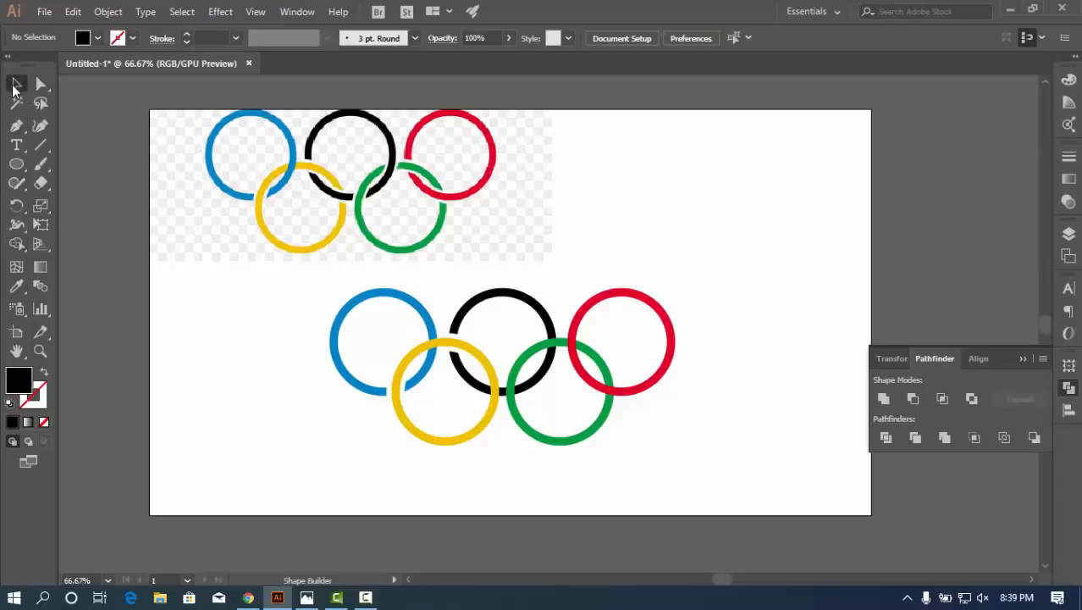
left_click_drag(439, 296, 506, 434)
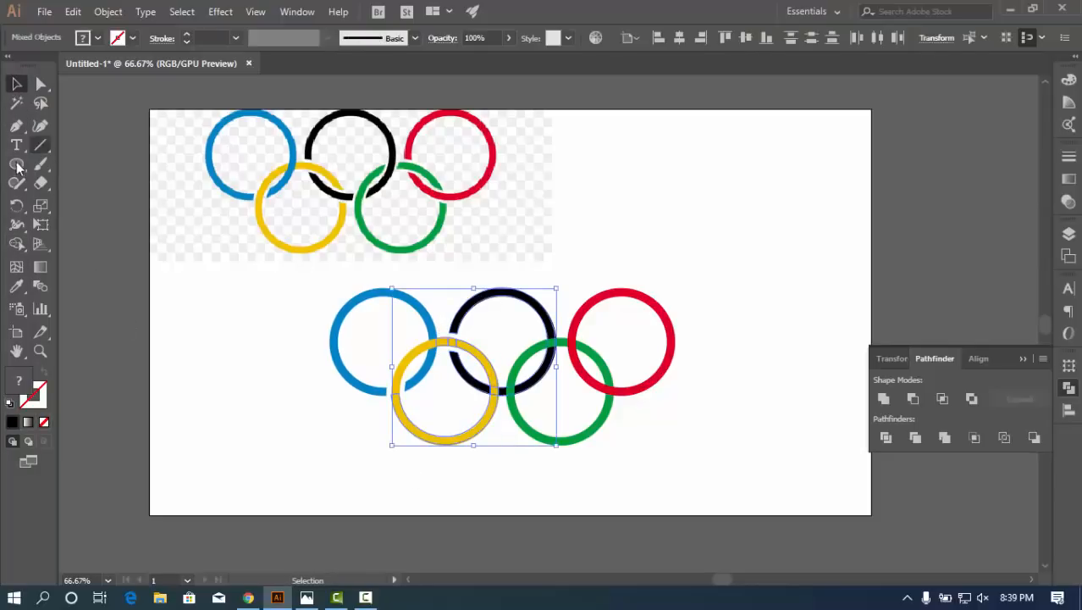
left_click(17, 246)
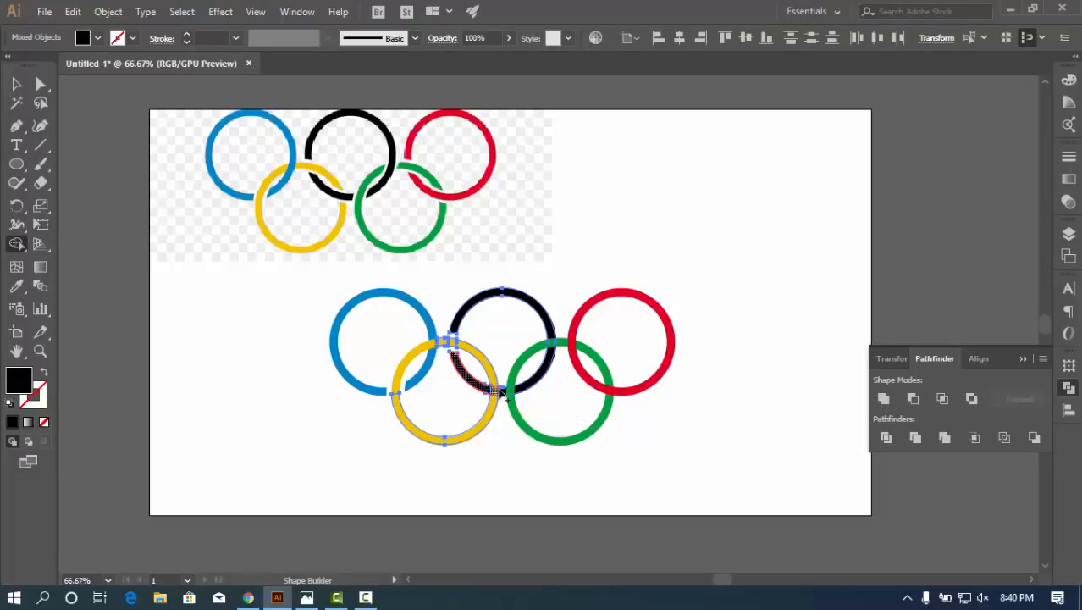
left_click(502, 391)
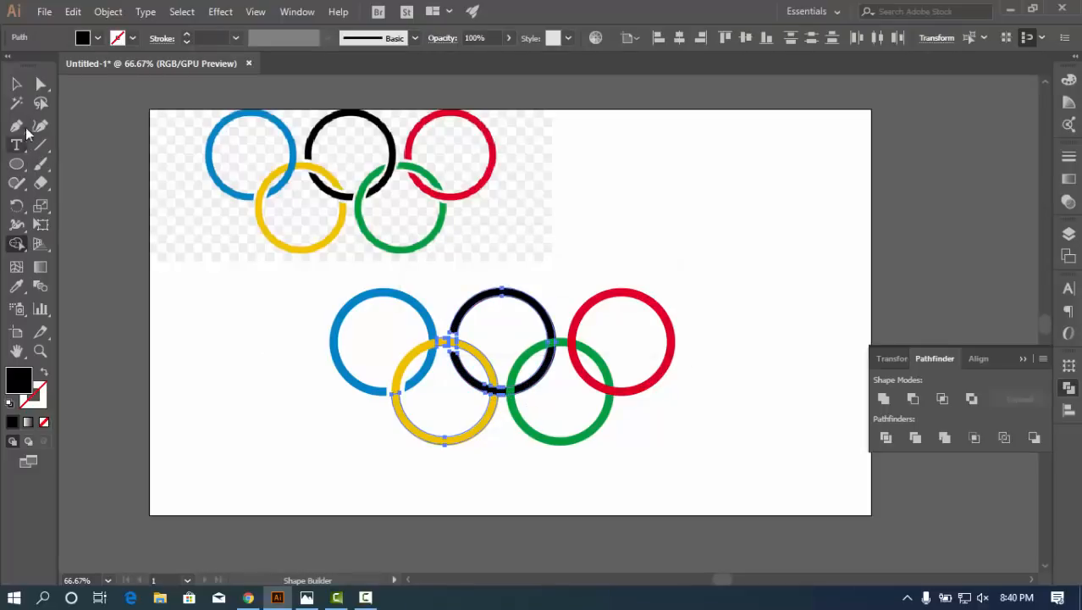
key("v")
left_click(246, 448)
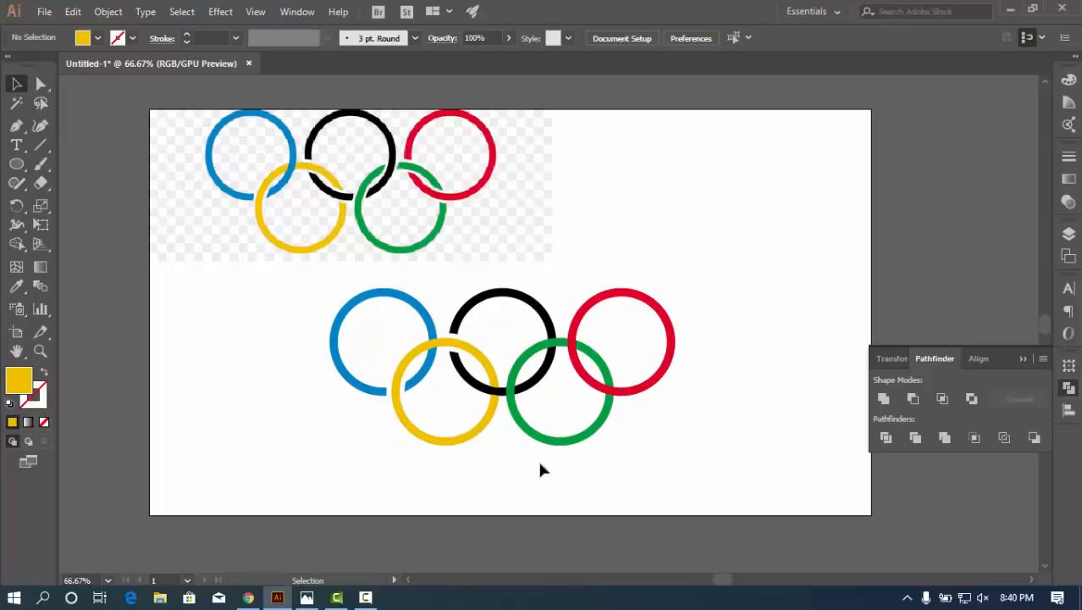
Select the black and green rings and merge the black ring across their upper crossing using Shape Builder
key("space")
left_click_drag(683, 401, 686, 412)
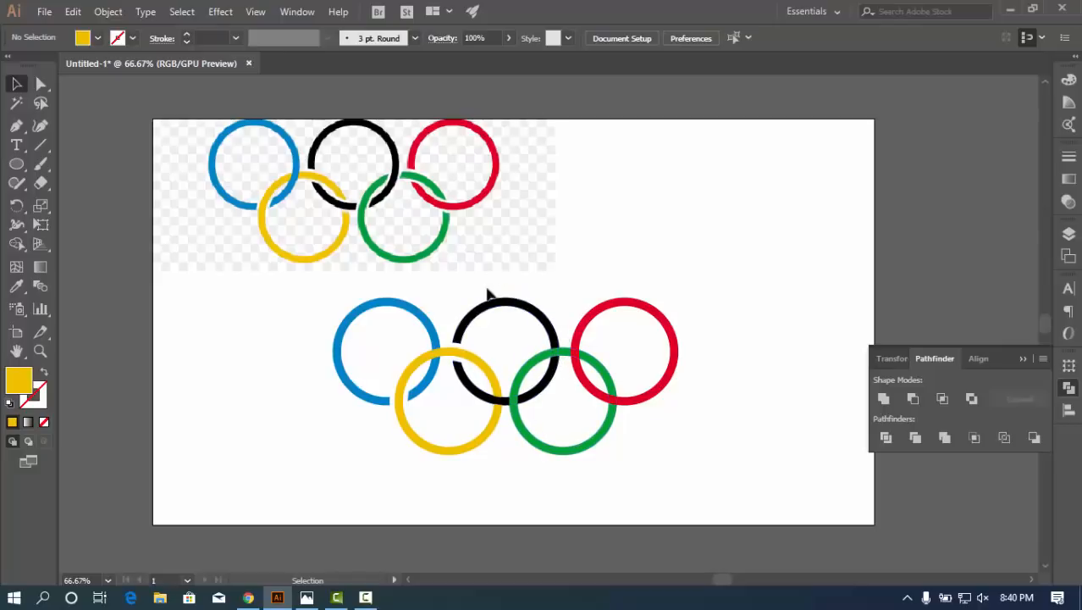
left_click_drag(559, 443, 563, 445)
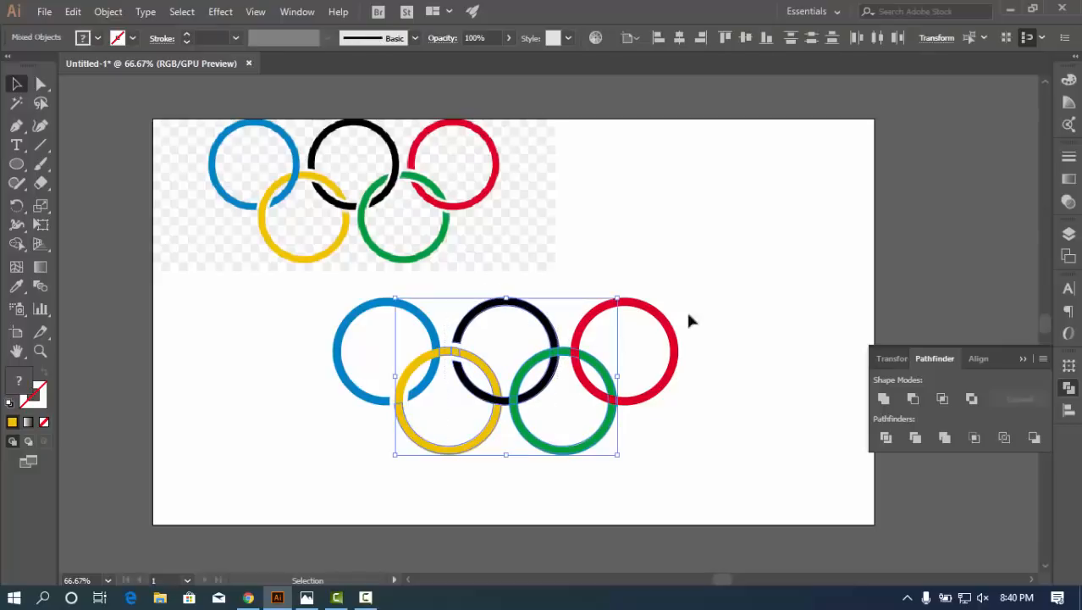
left_click(686, 310)
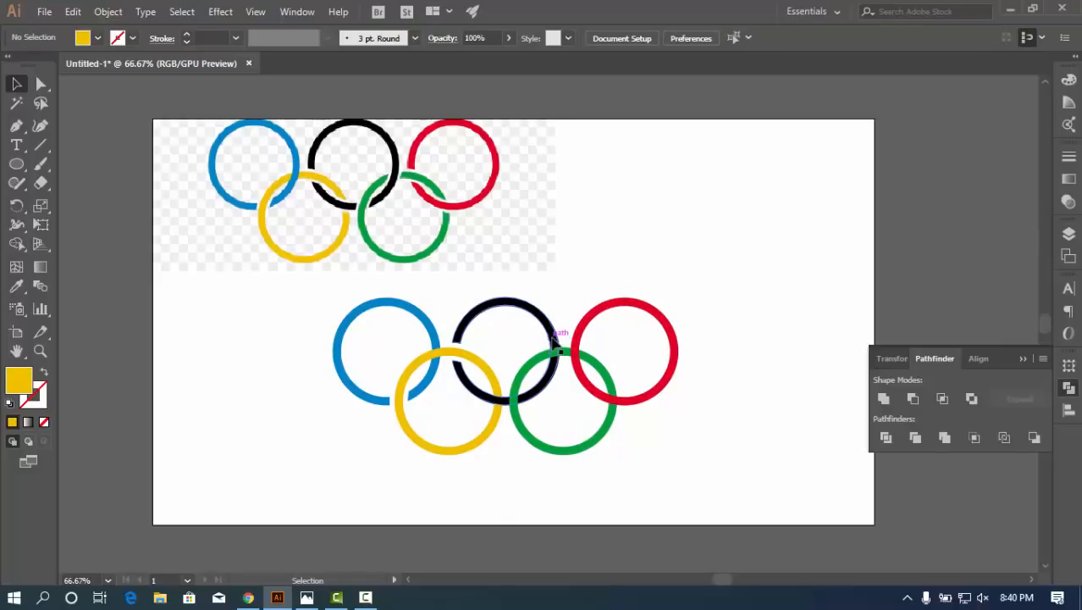
left_click(555, 343)
left_click_drag(567, 413, 474, 373)
left_click(524, 379)
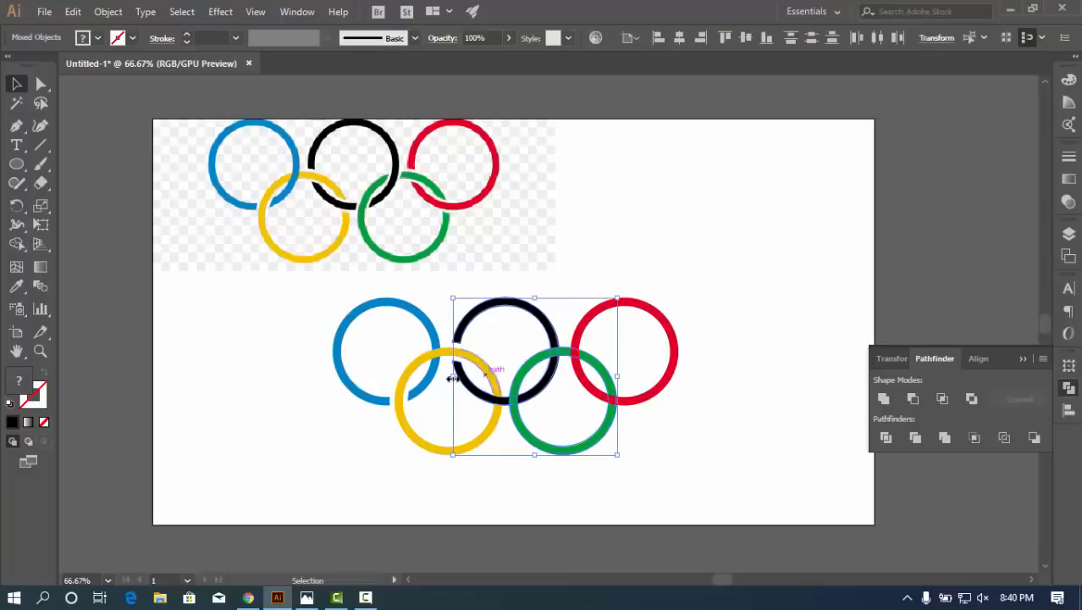
left_click(16, 243)
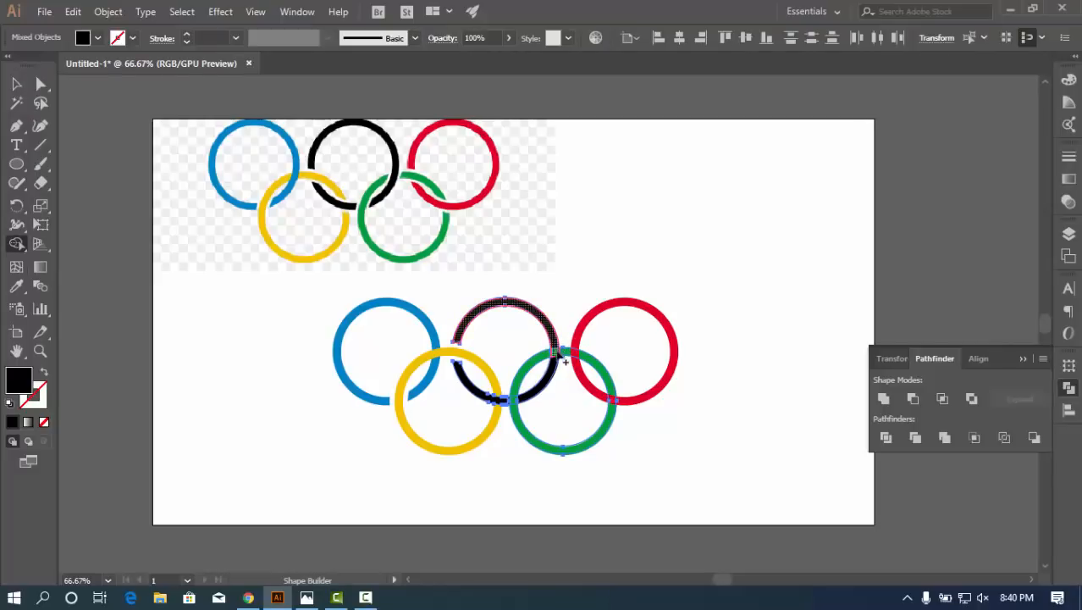
left_click(16, 83)
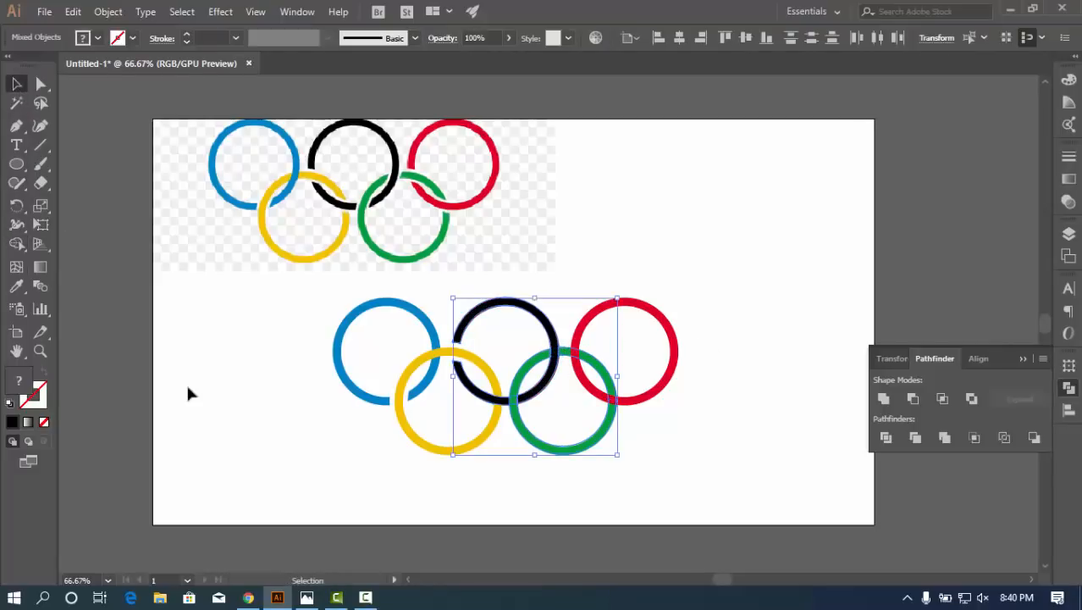
left_click(223, 412)
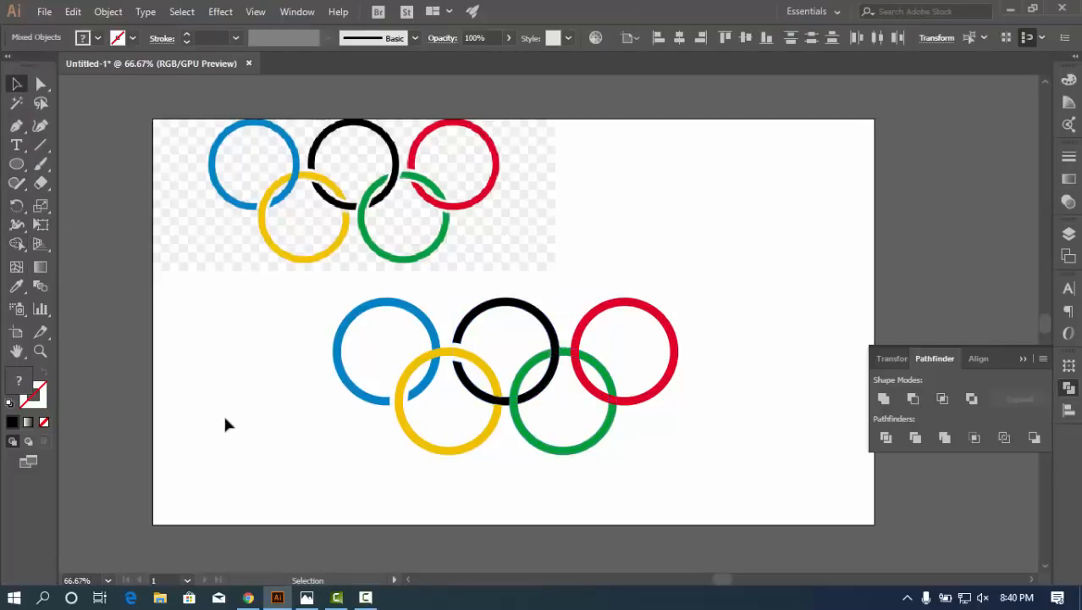
Try offsetting the path of the large black ring section by 10 px with miter joins, and undo the offset
left_click(557, 343)
left_click(106, 11)
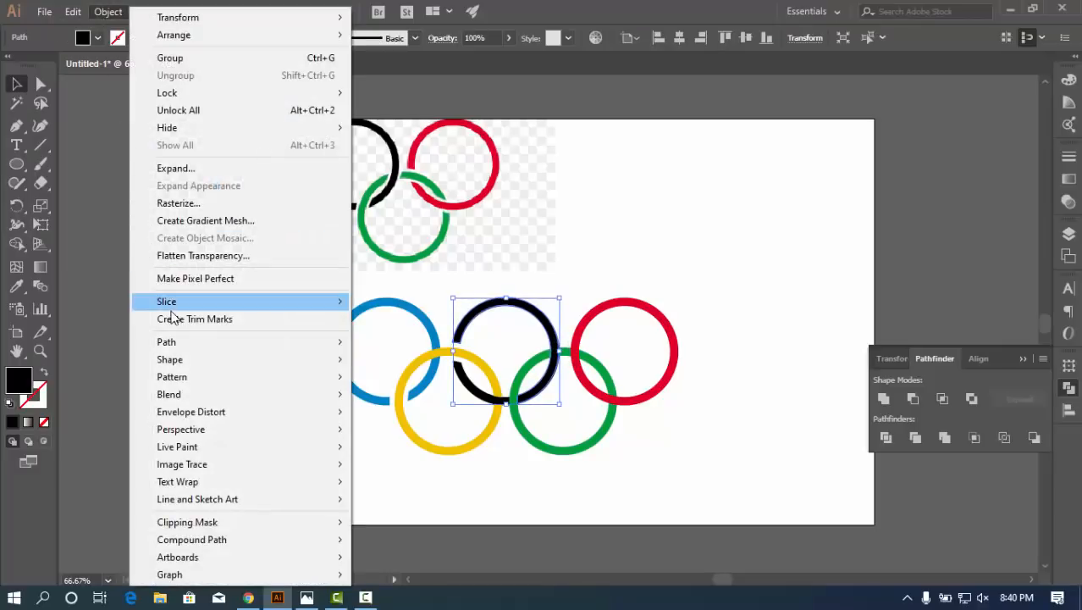
mouse_move(176, 342)
left_click(489, 399)
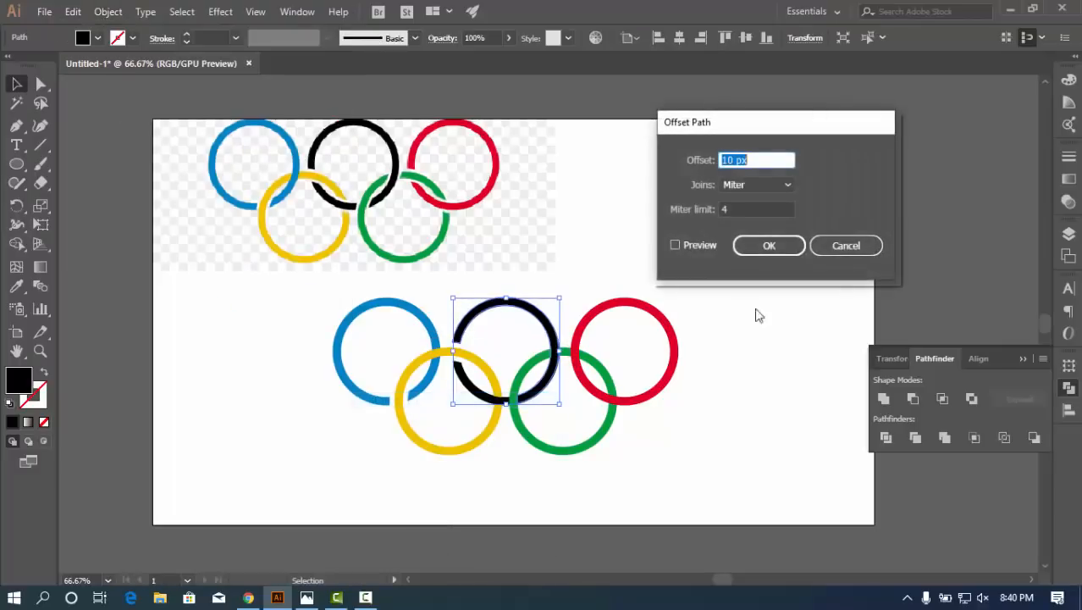
left_click(764, 245)
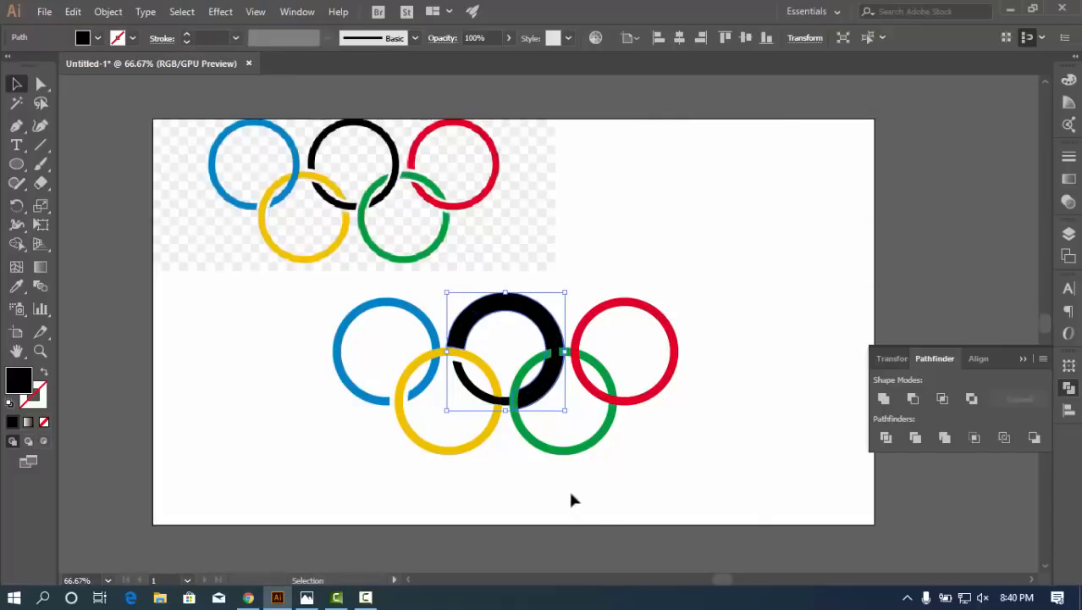
key("a")
key("v")
key("ctrl+z")
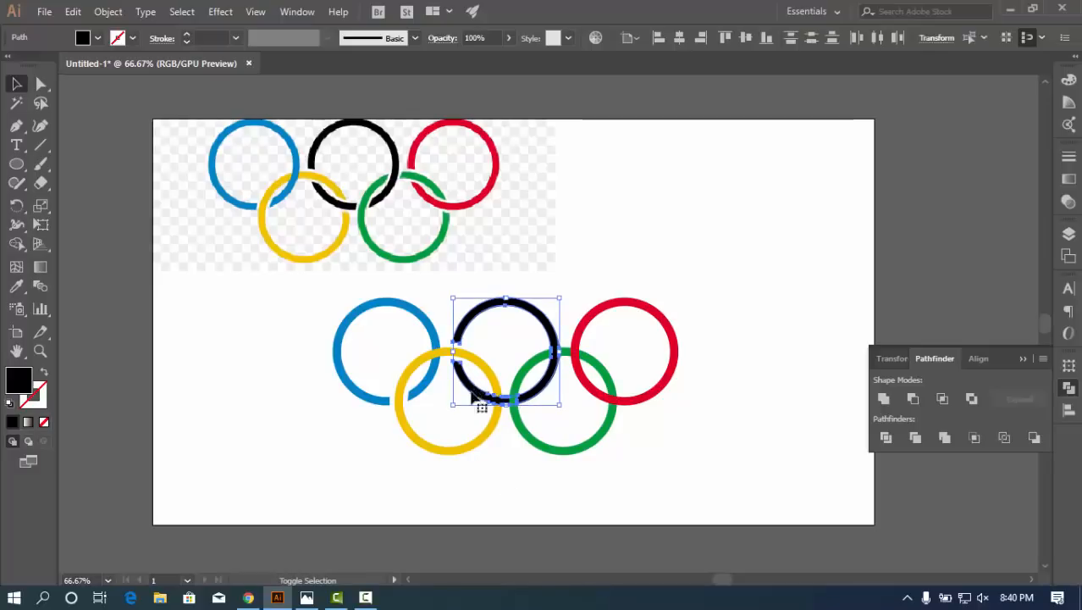
Offset the path of the large black ring section by 10 px with miter joins
left_click(107, 11)
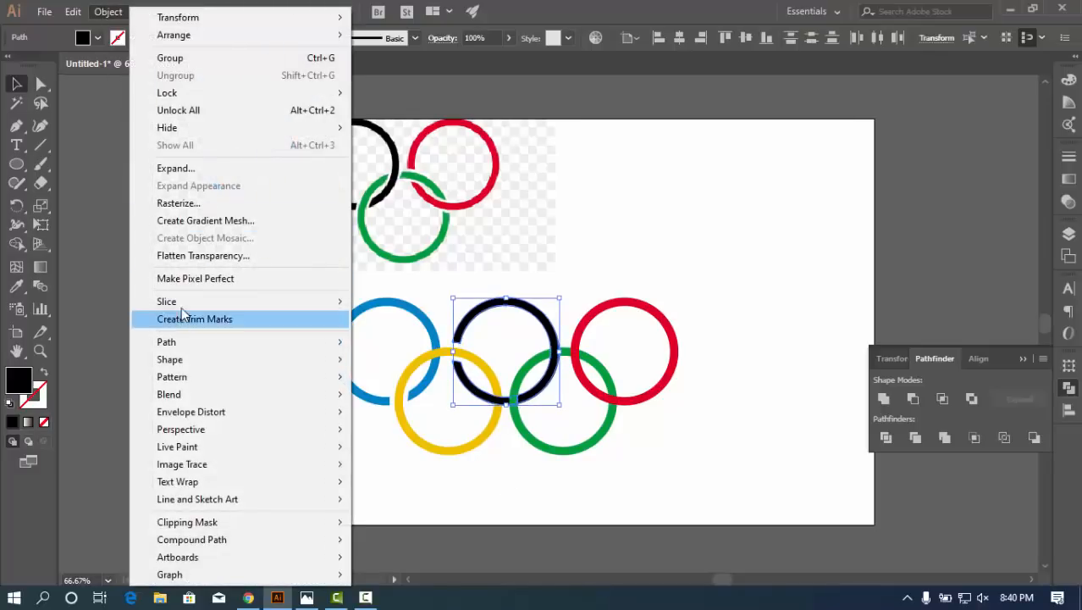
mouse_move(181, 341)
left_click(438, 401)
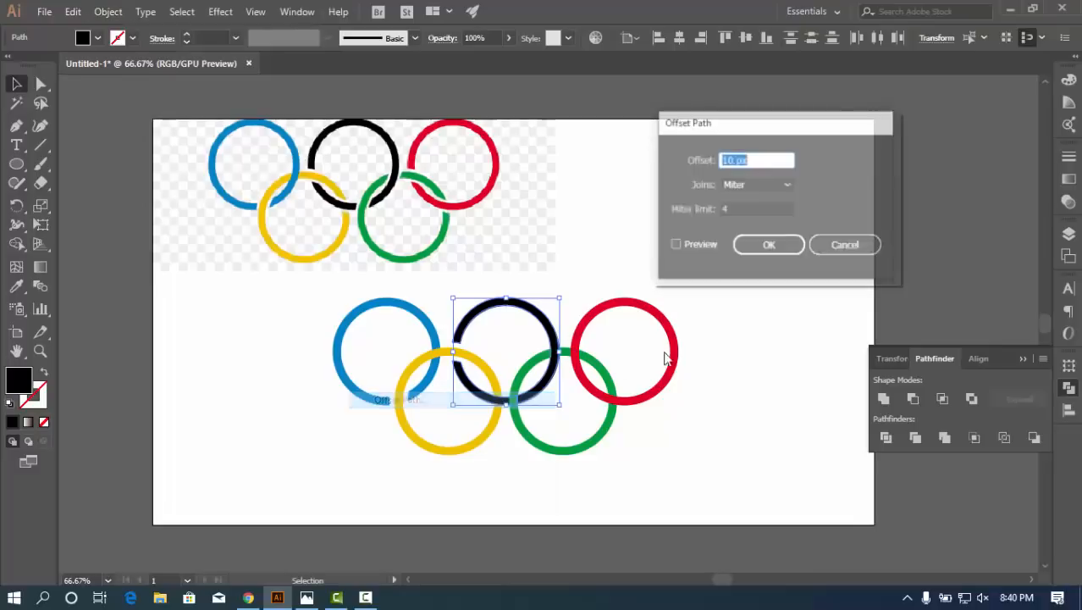
left_click(755, 244)
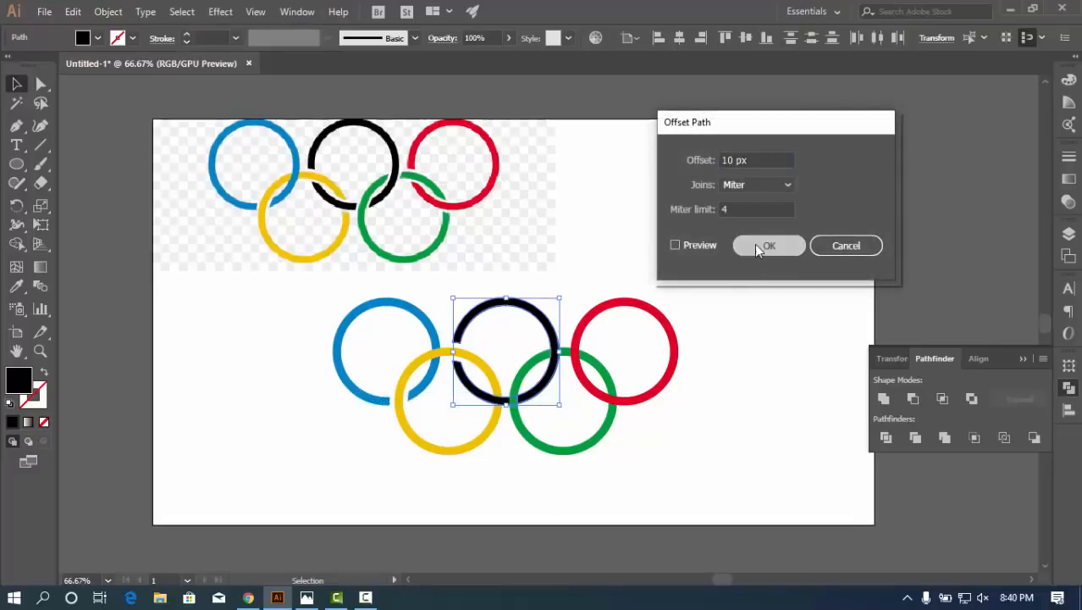
left_click(699, 508)
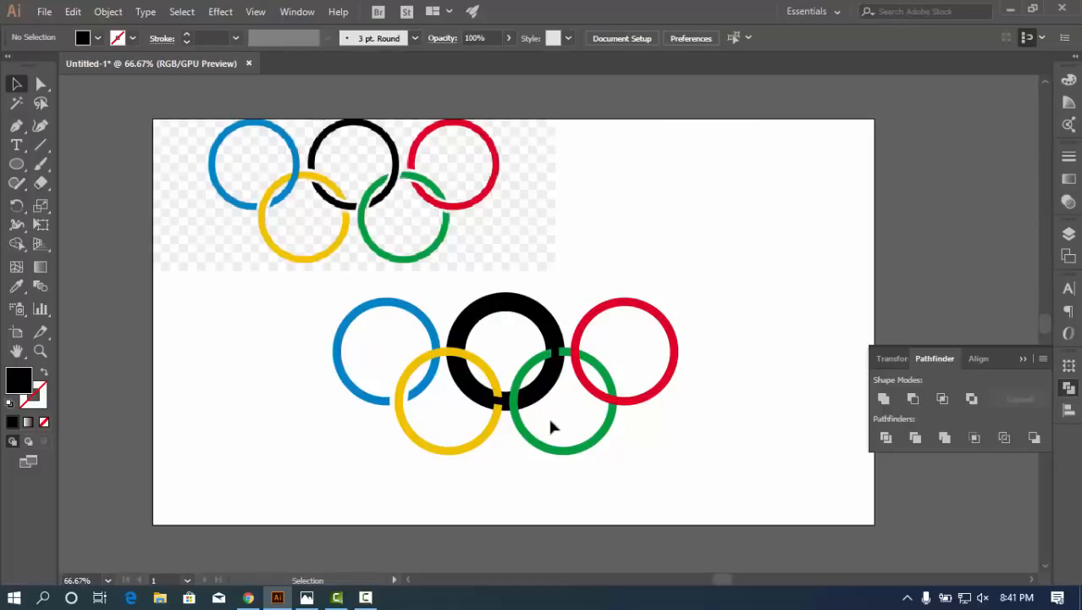
Divide the yellow, black and green rings together with the black offset using Pathfinder, and ungroup the resulting pieces
left_click_drag(550, 426, 481, 372)
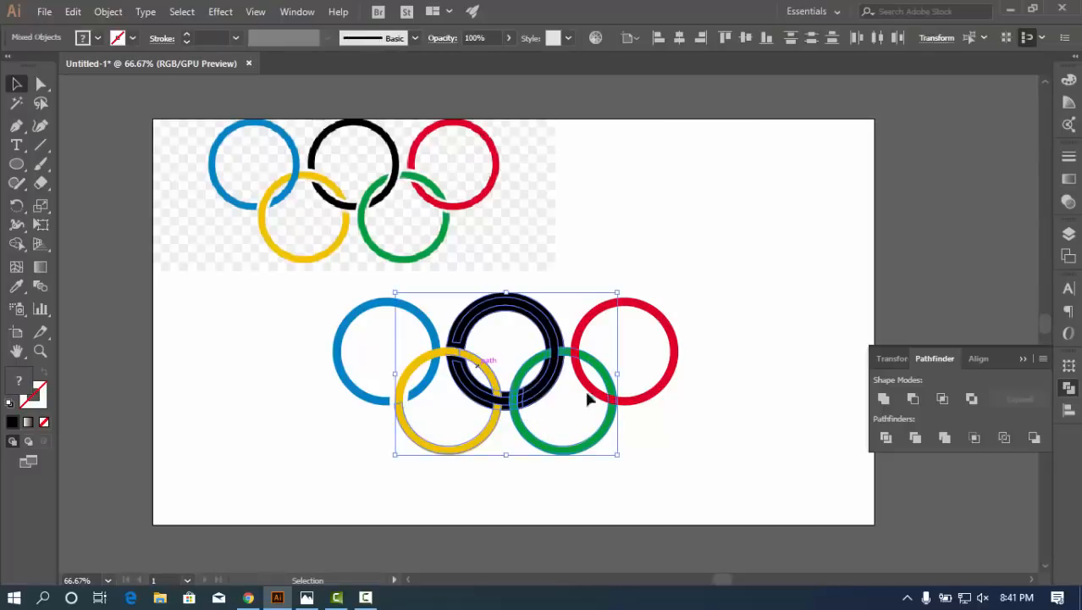
left_click(915, 438)
right_click(536, 399)
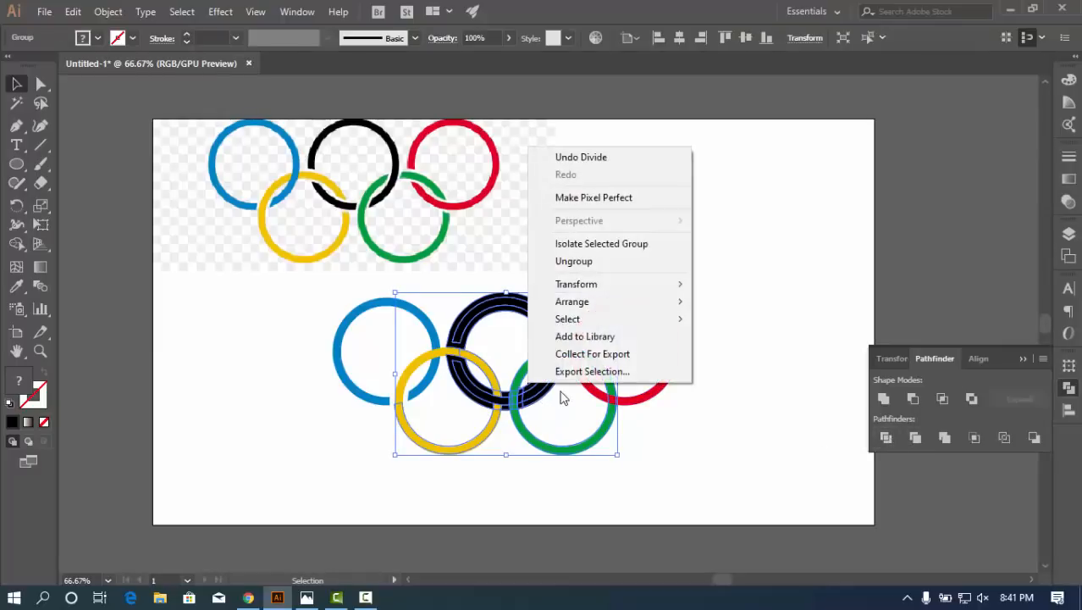
left_click(574, 261)
left_click(750, 336)
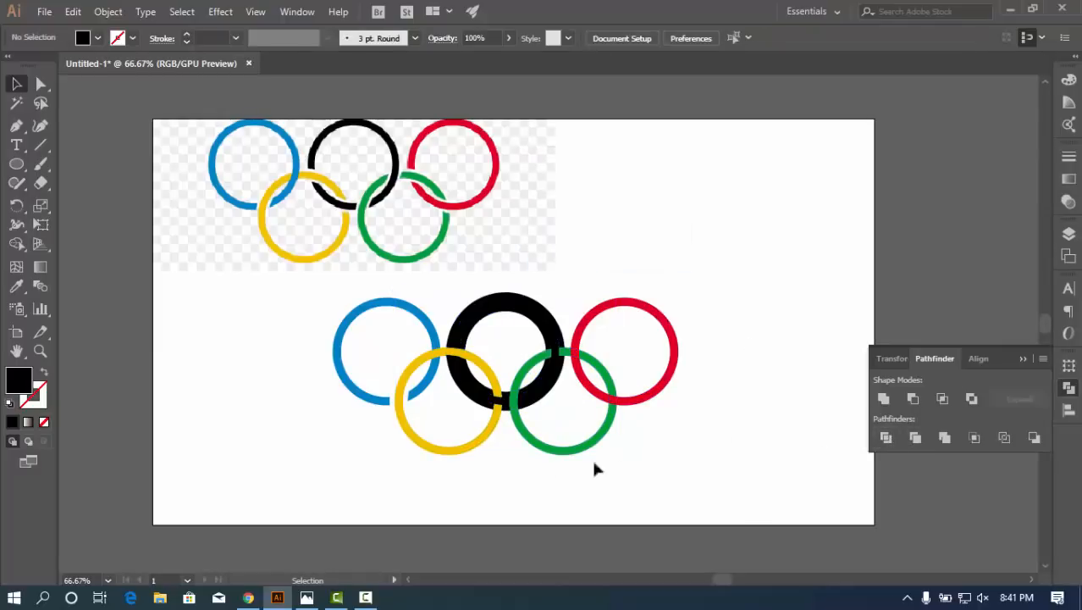
Delete the yellow ring pieces covered by the black offset on both sides of the lower black crossing
key("z")
left_click(501, 391)
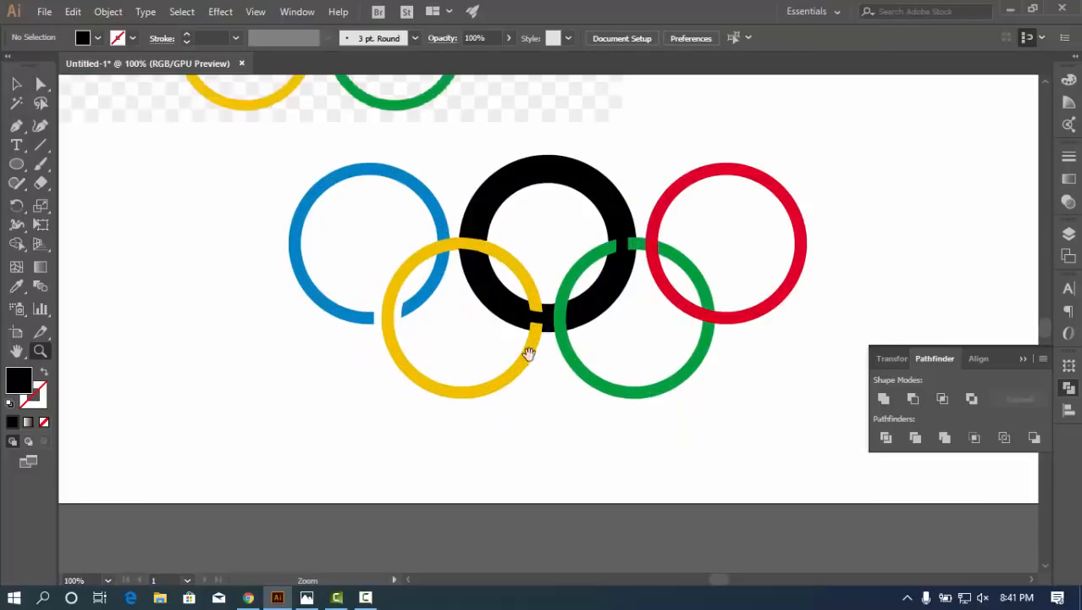
left_click_drag(529, 353, 572, 481)
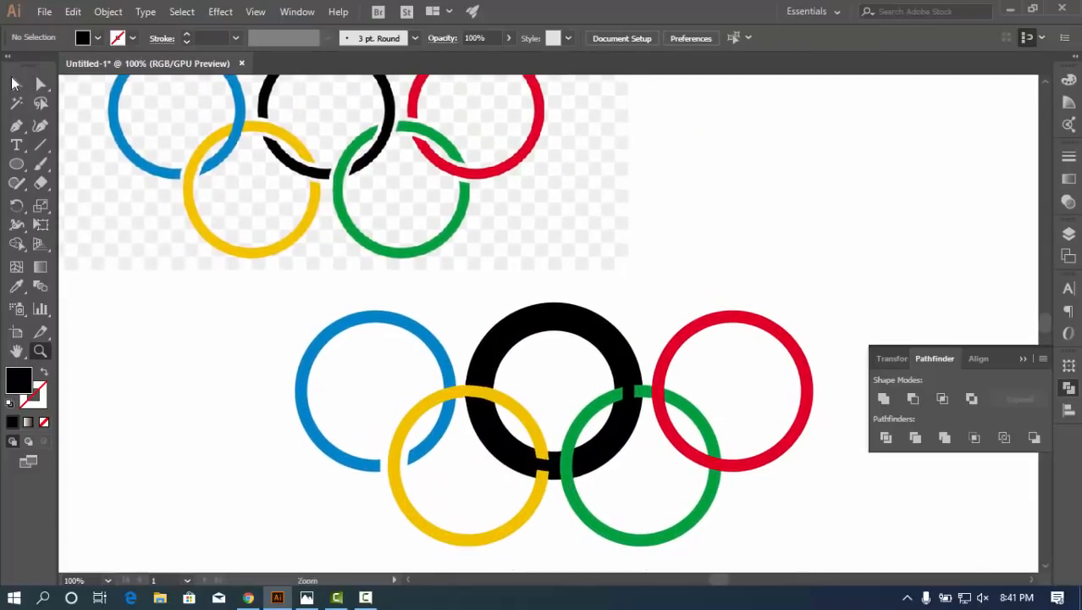
left_click(15, 83)
left_click(543, 500)
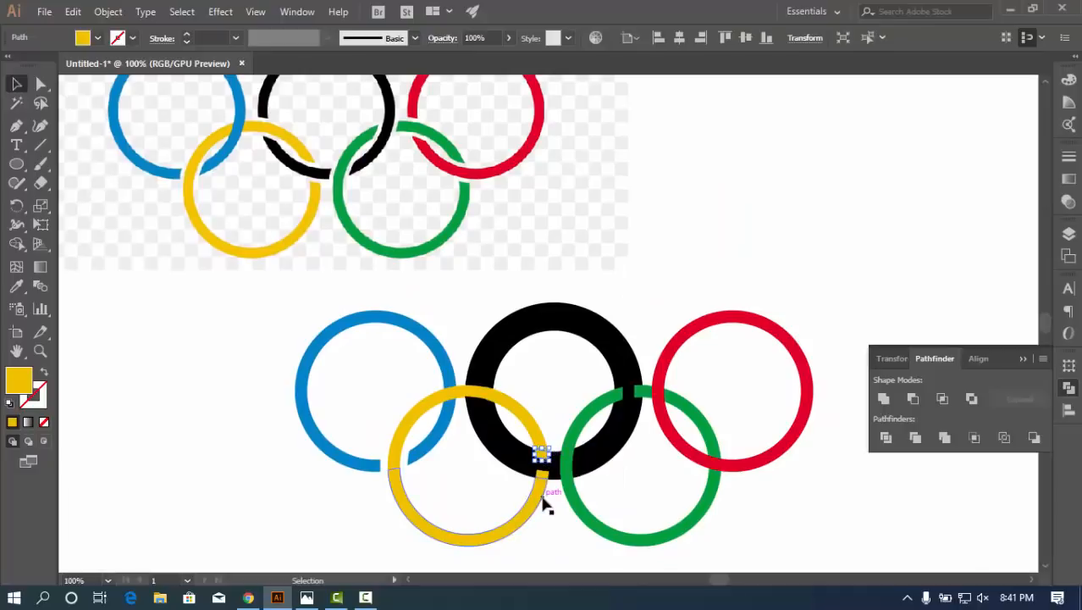
left_click(546, 505)
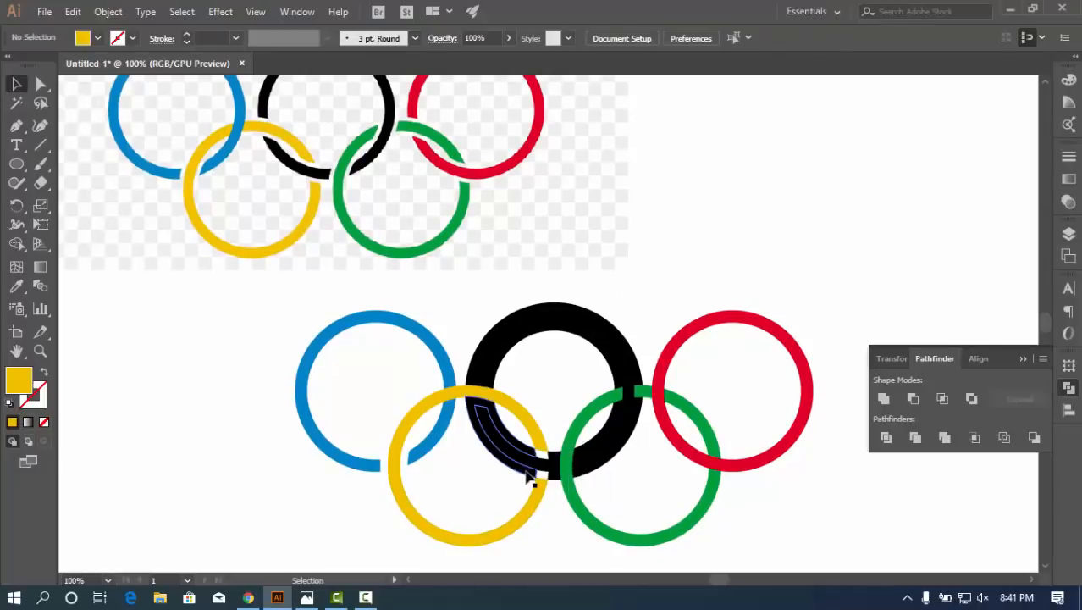
Delete the divided offset band pieces around the black ring and the green pieces they cover at the upper crossing
left_click(530, 476)
left_click(514, 480)
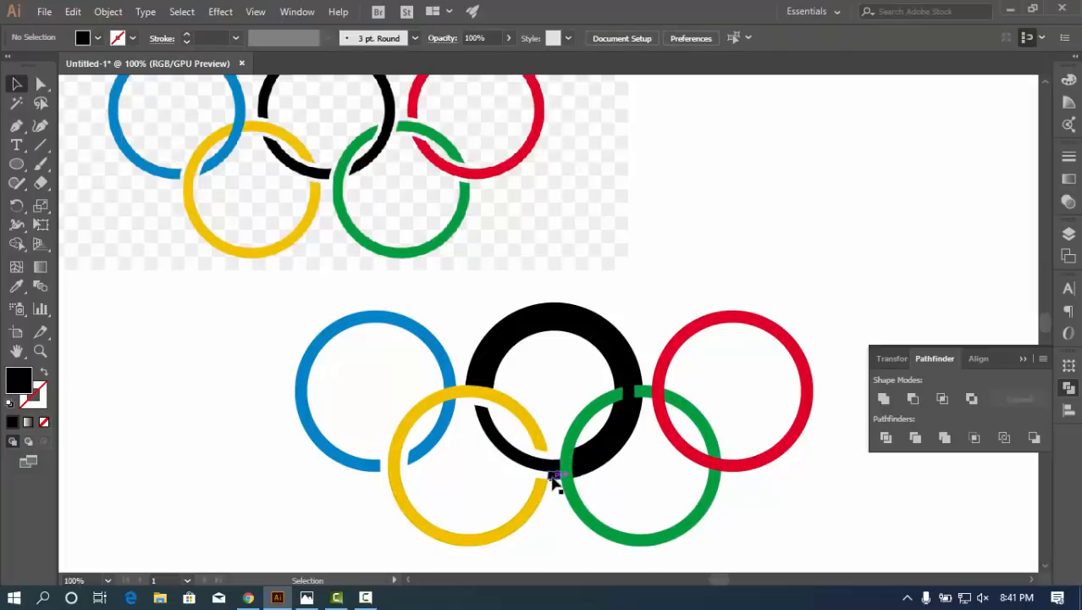
left_click(553, 477)
left_click(595, 477)
left_click(595, 477)
key("Delete")
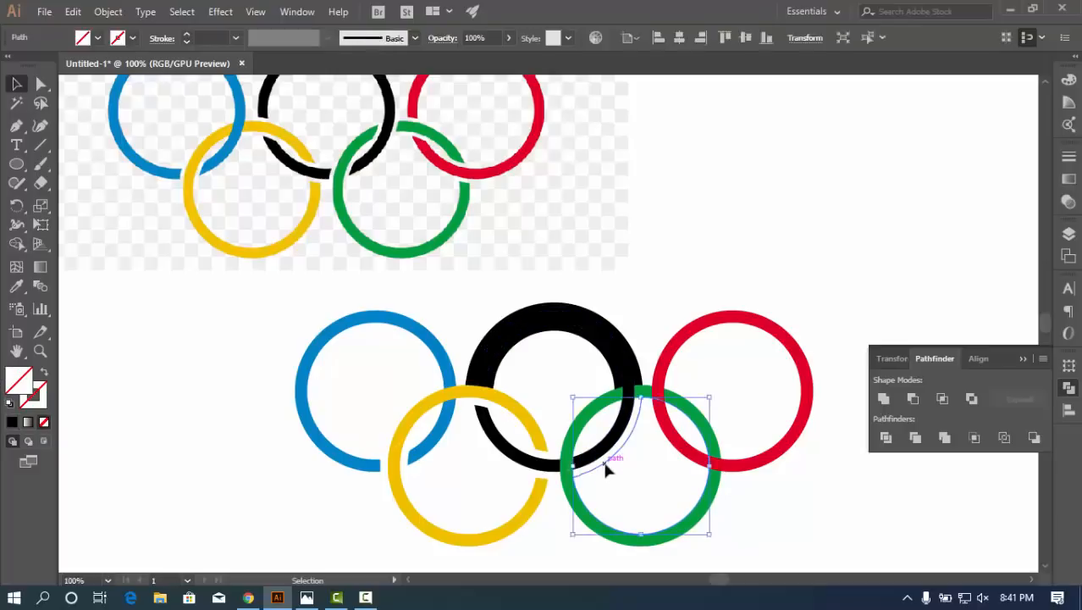
left_click(641, 374)
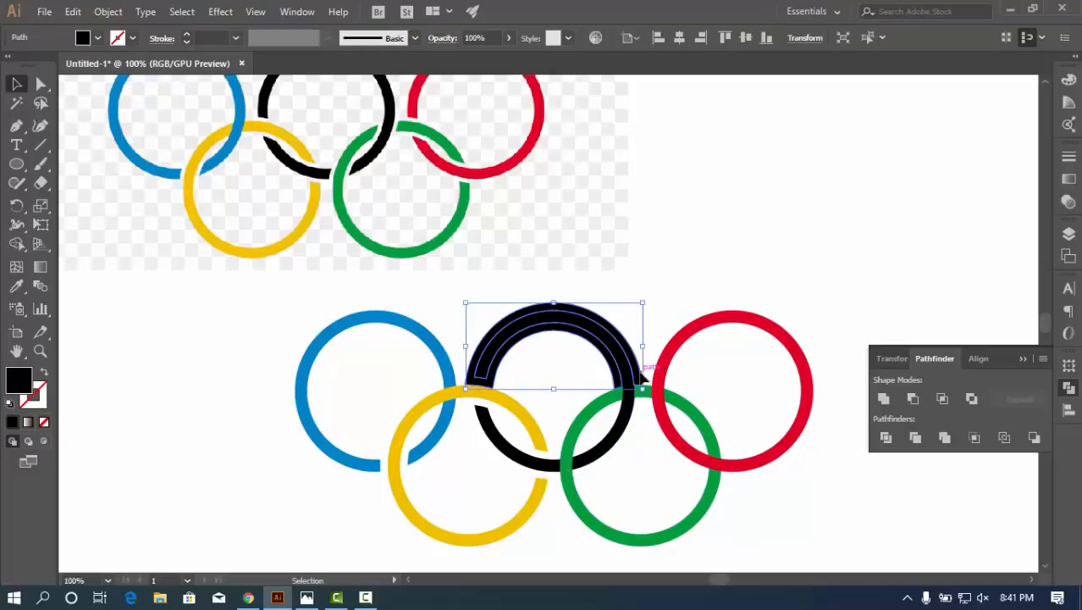
left_click(641, 373)
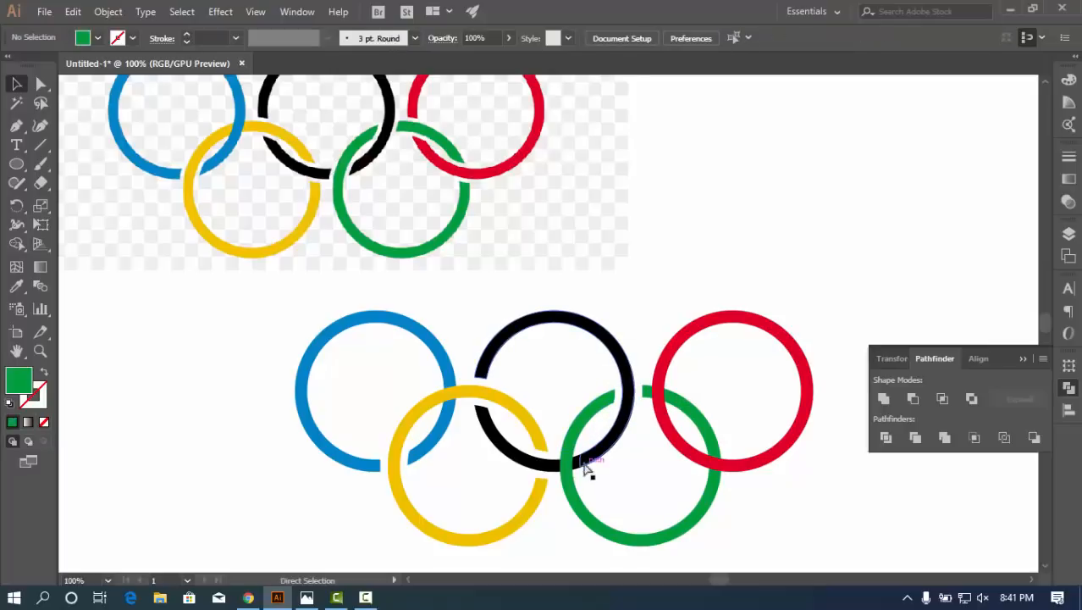
In outline view, delete the leftover unfilled shape inside the overlap of the black and green rings, and return to preview
key("ctrl+y")
left_click(598, 435)
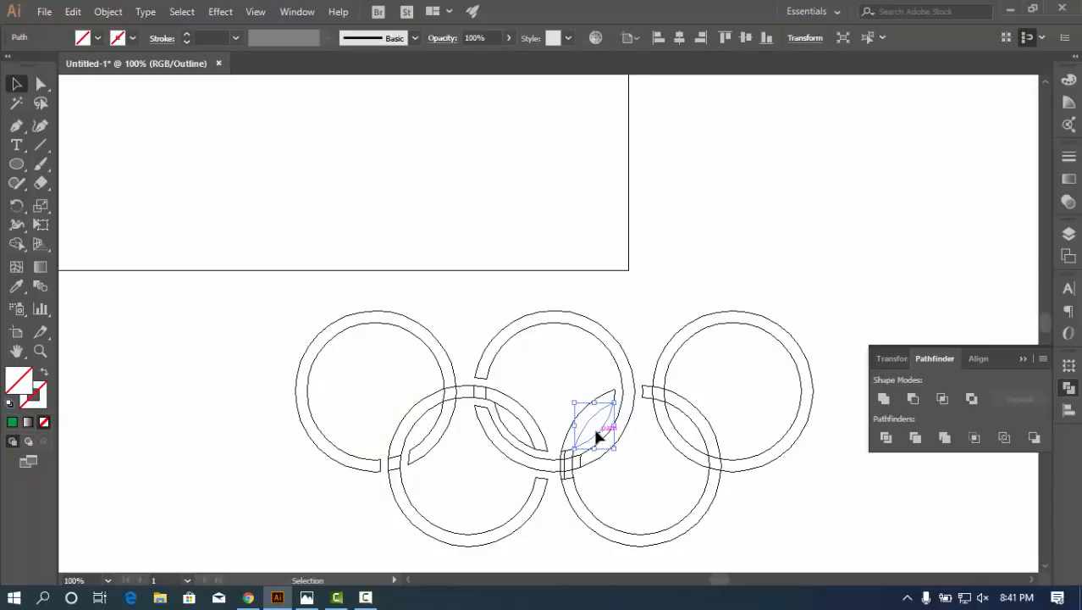
key("Delete")
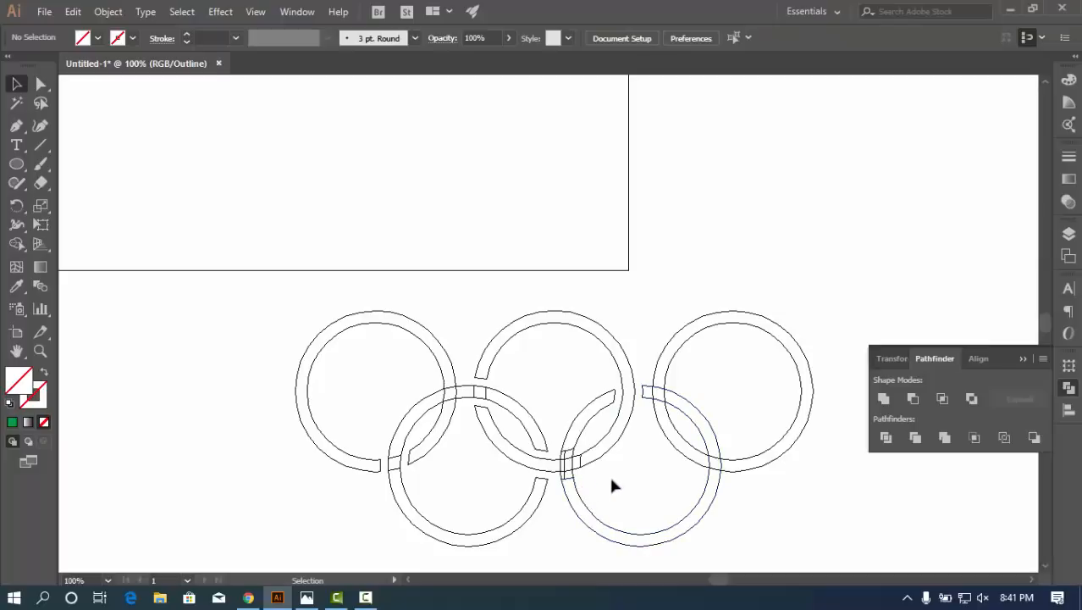
key("ctrl+y")
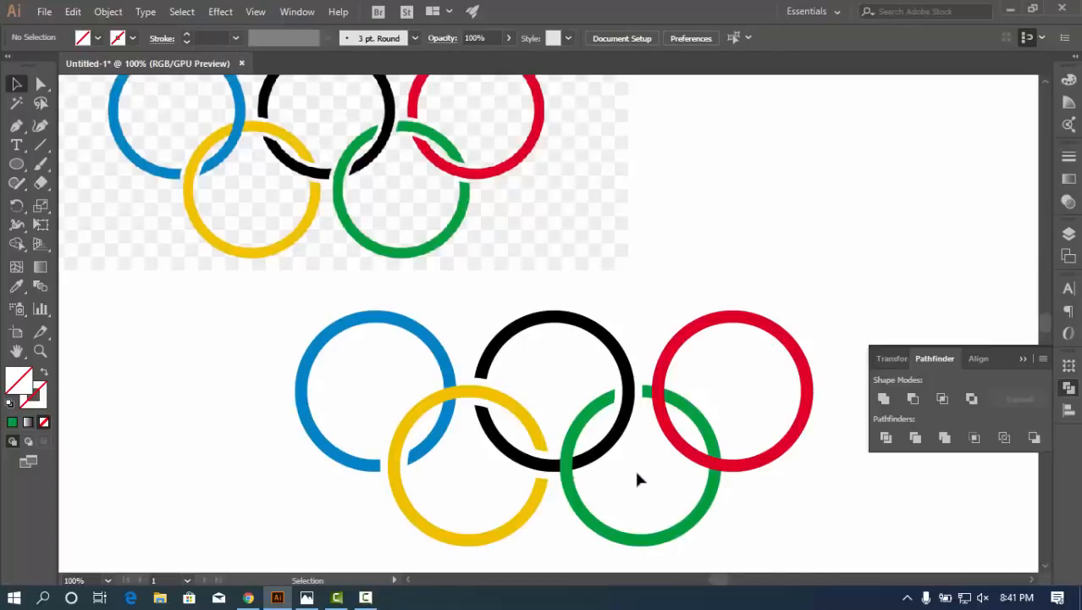
Examine the black ring's gaps at the yellow and green crossings and compare them with the reference logo
scroll(631, 482, "up", 1)
key("z")
left_click(613, 492, "alt")
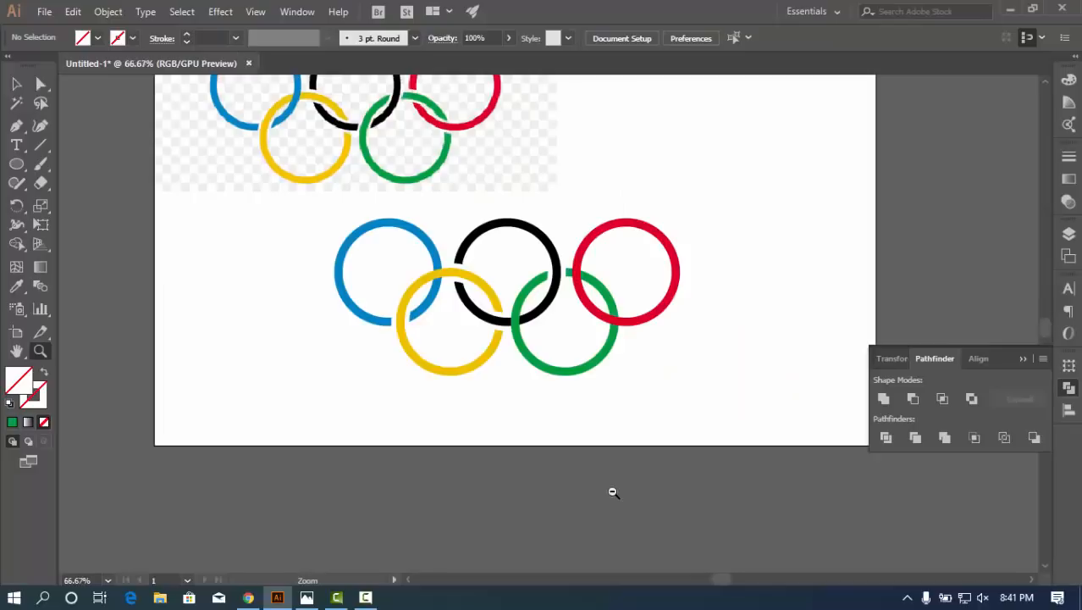
scroll(571, 374, "up", 2)
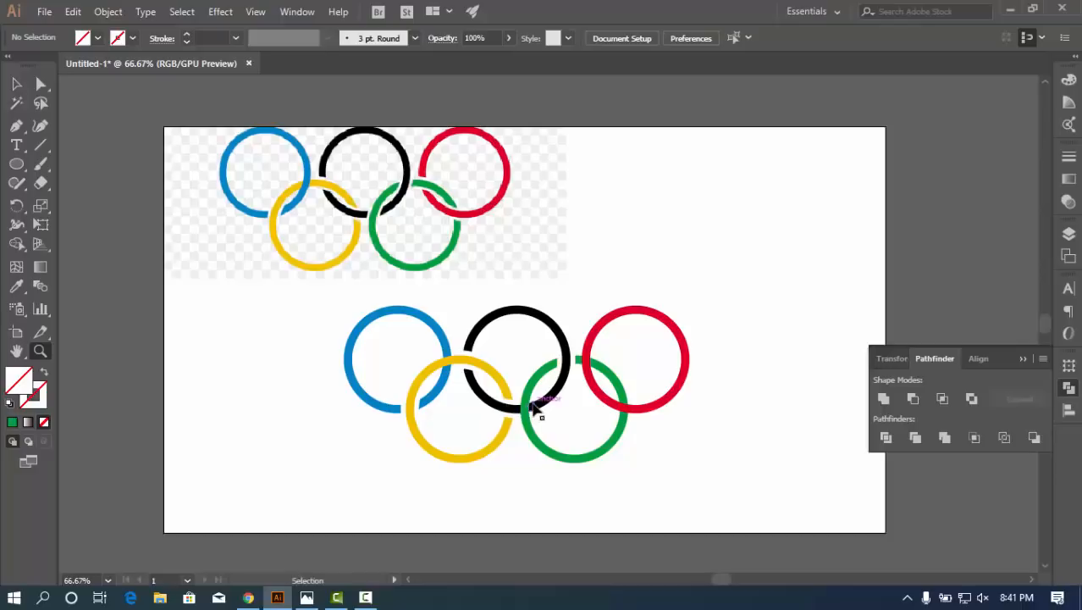
left_click(532, 411)
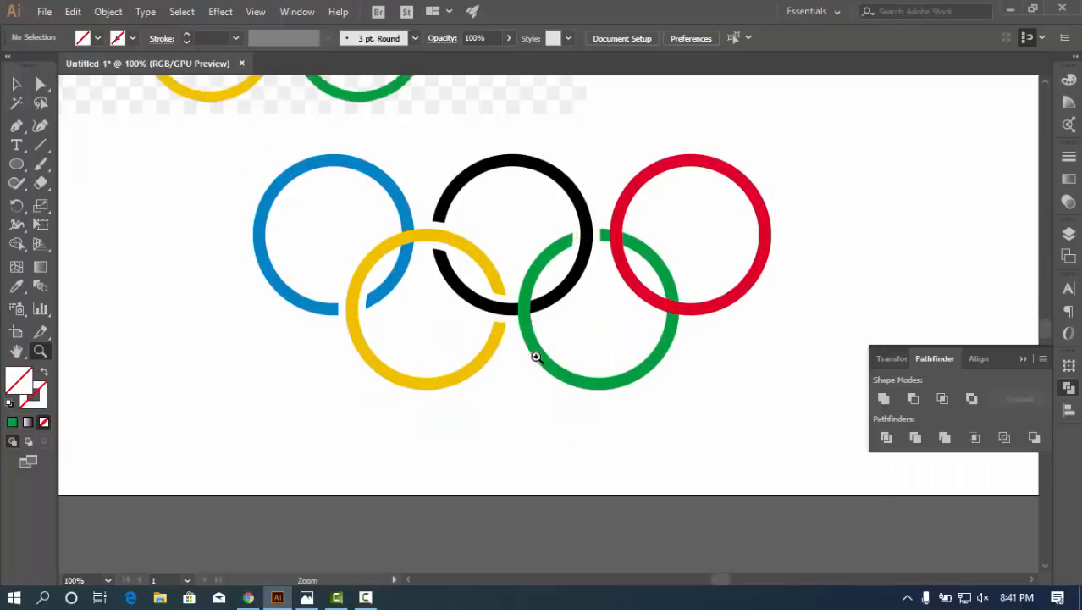
left_click_drag(541, 339, 586, 449)
left_click(14, 86)
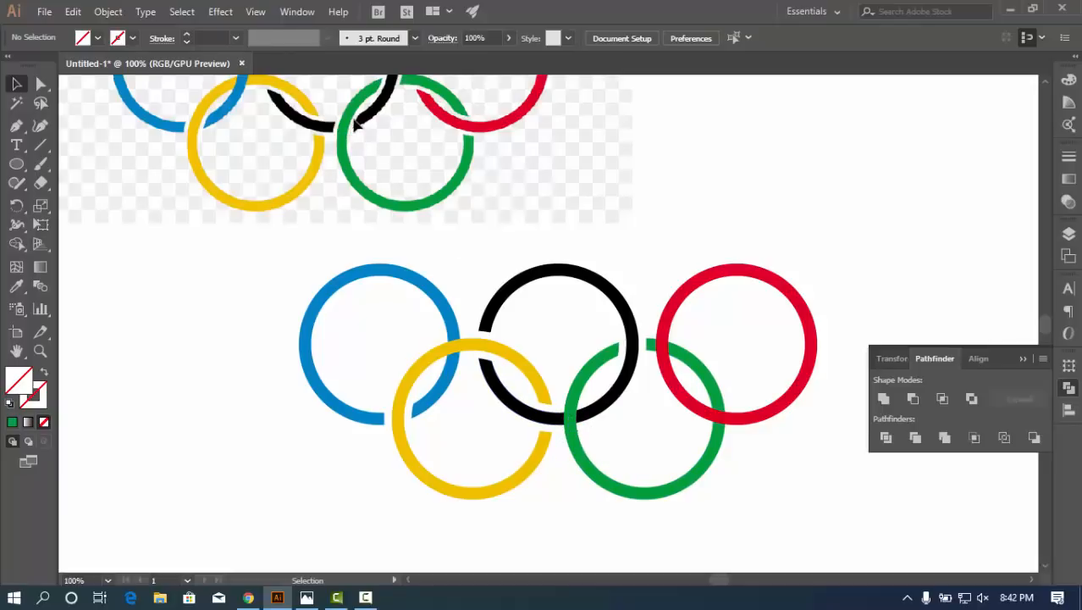
key("space")
left_click_drag(372, 110, 356, 207)
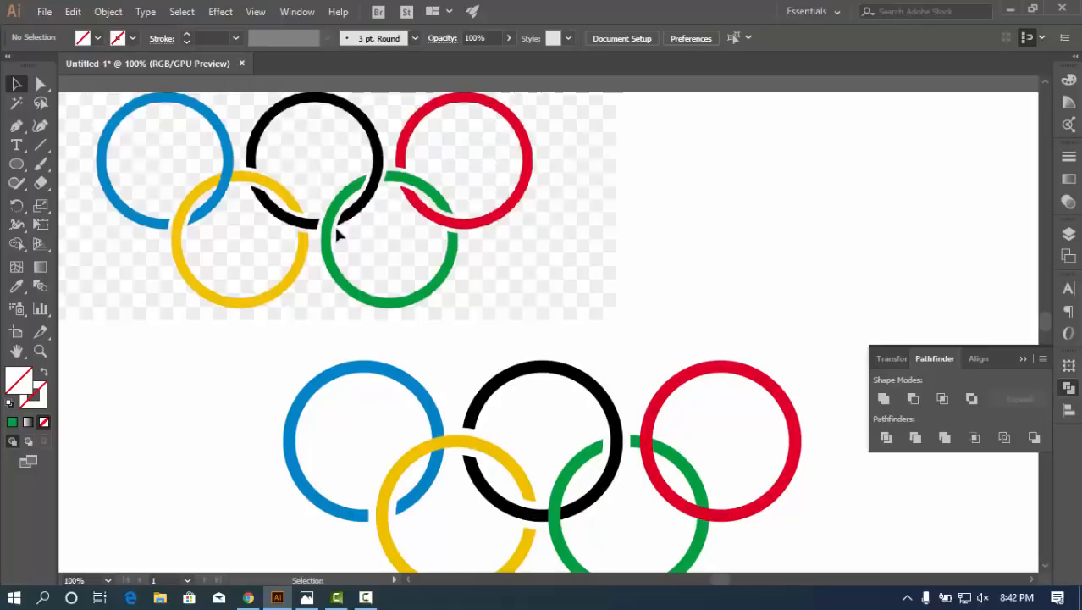
key("z")
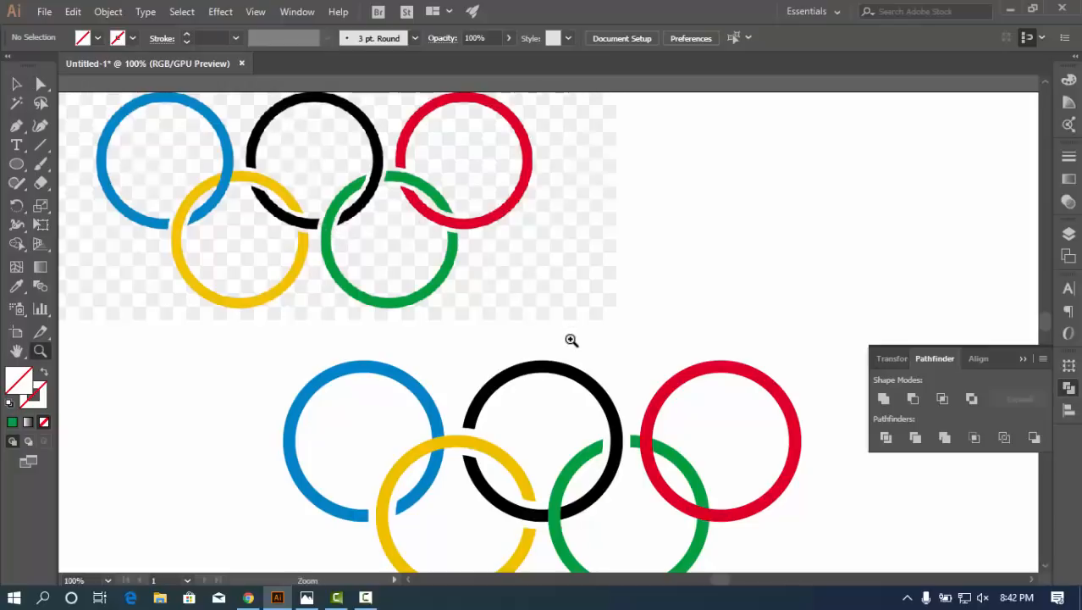
left_click(581, 363, "alt")
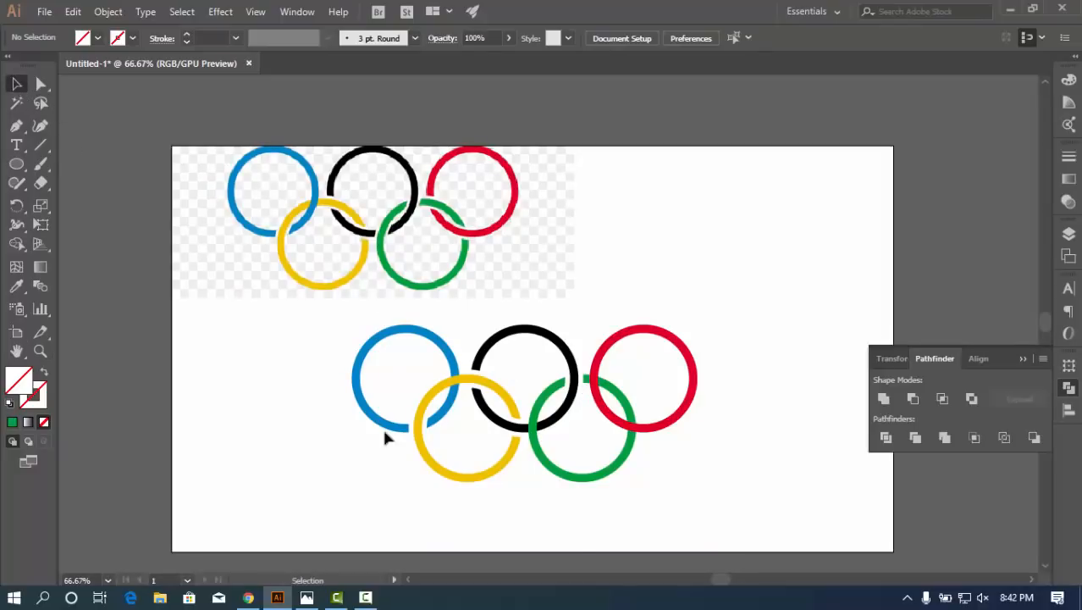
In outline view, delete the small black piece just inside the green ring at their lower crossing, and return to preview
left_click(579, 423)
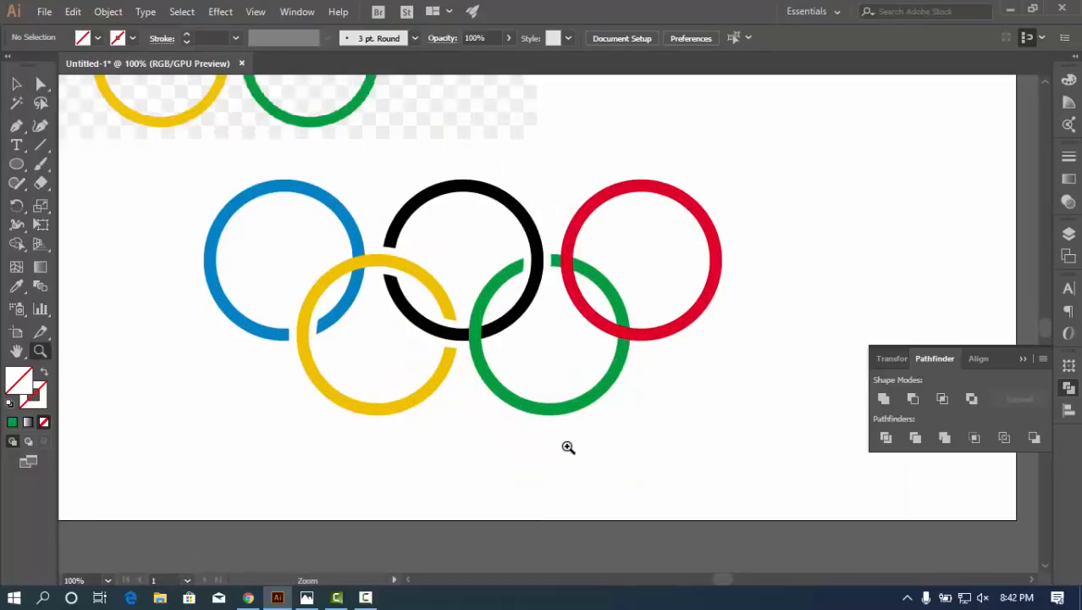
left_click(513, 329)
left_click(508, 323)
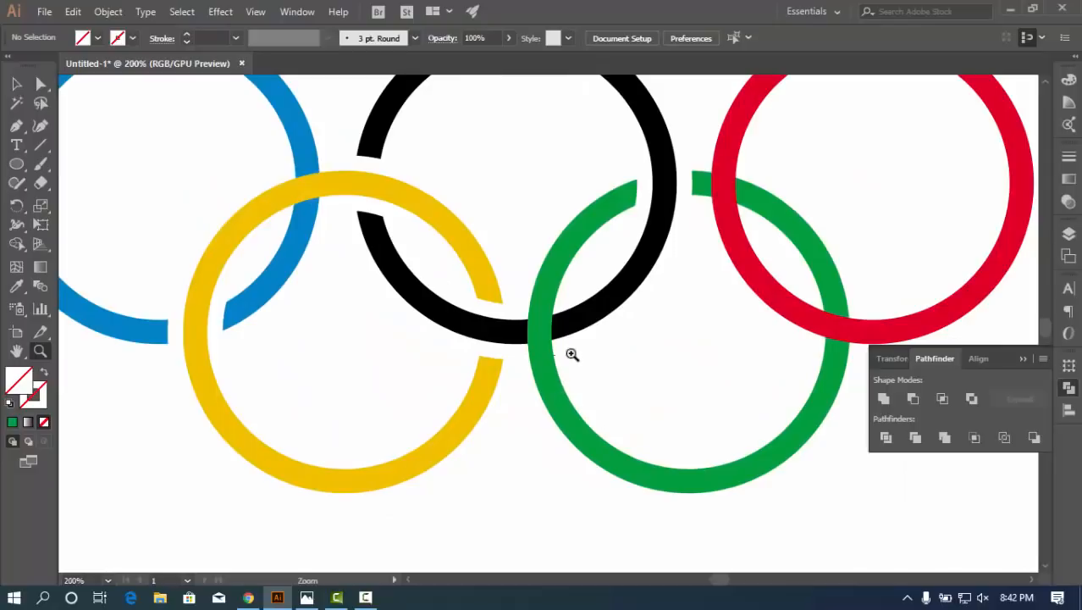
left_click(16, 84)
key("ctrl+y")
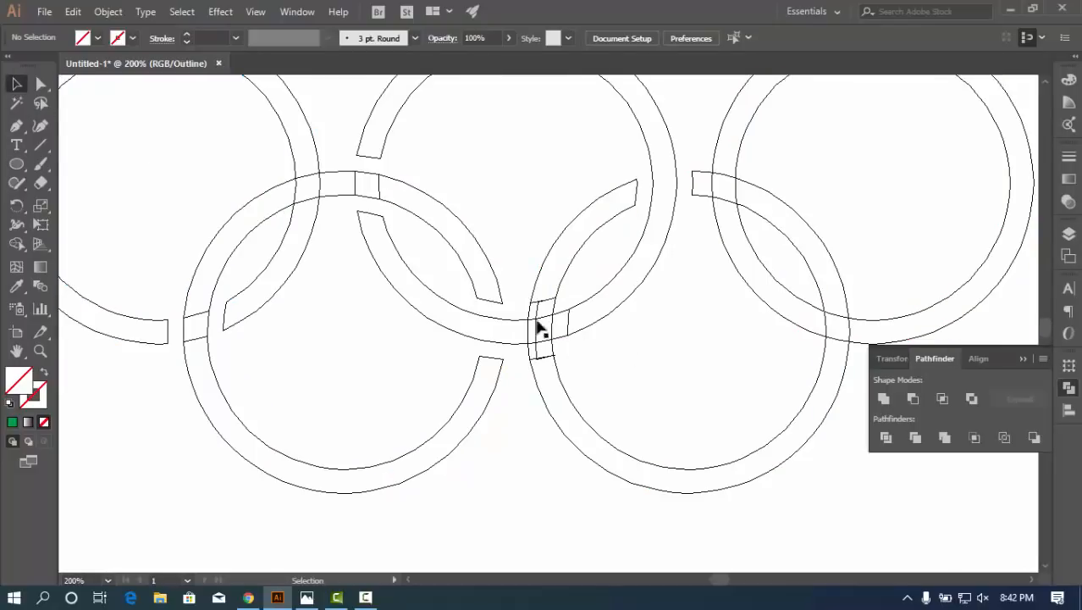
left_click(564, 335)
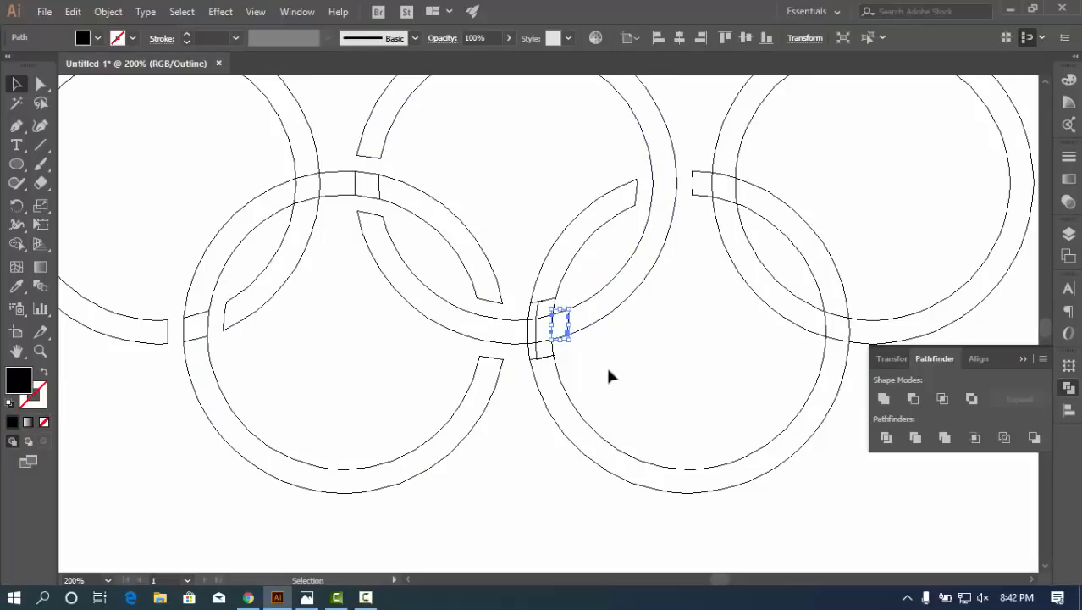
left_click(550, 328)
left_click(570, 333)
left_click(583, 343)
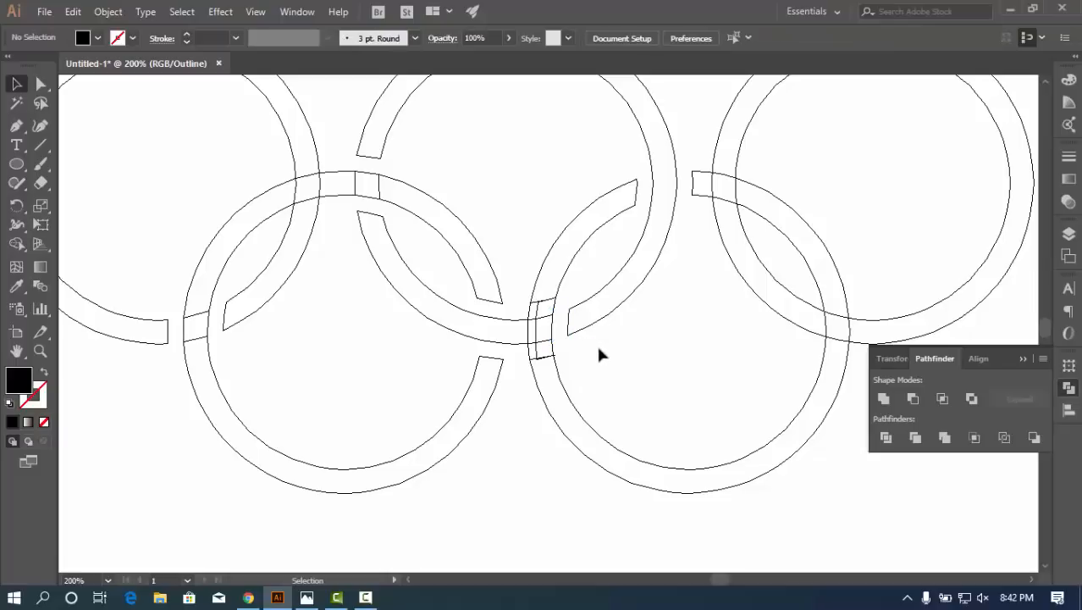
key("ctrl+y")
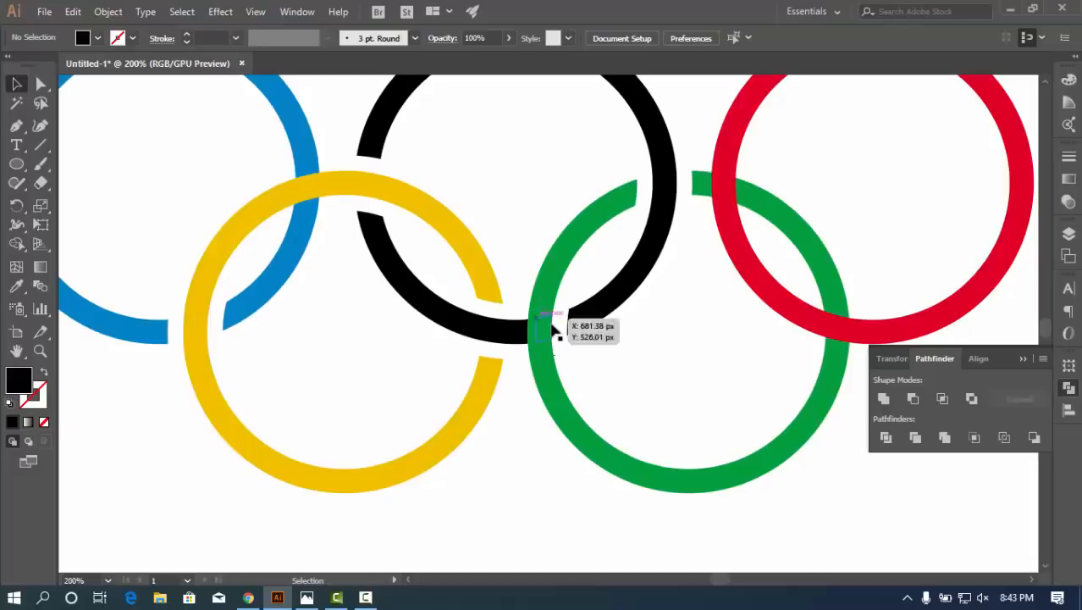
Unite the green ring with its separate pieces at the lower black crossing into a single shape
key("a")
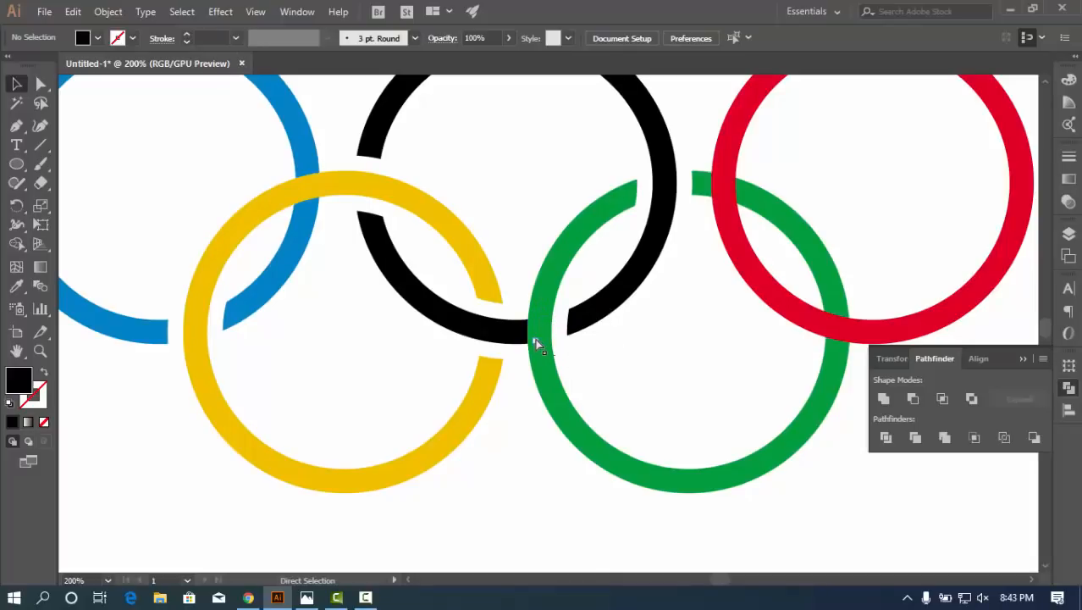
key("ctrl+y")
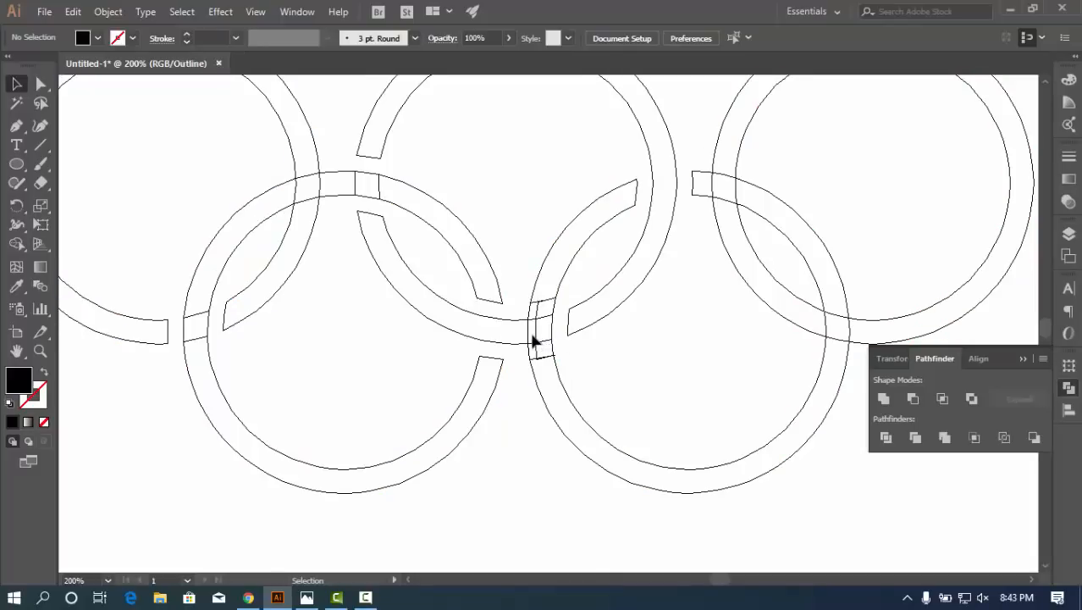
key("ctrl+y")
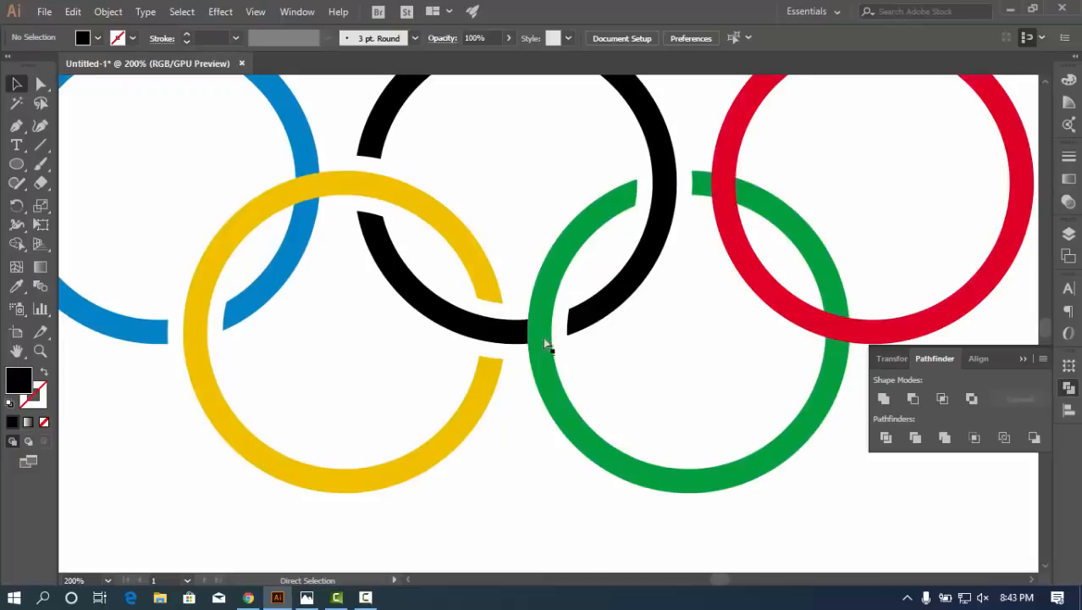
left_click(553, 316, "ctrl")
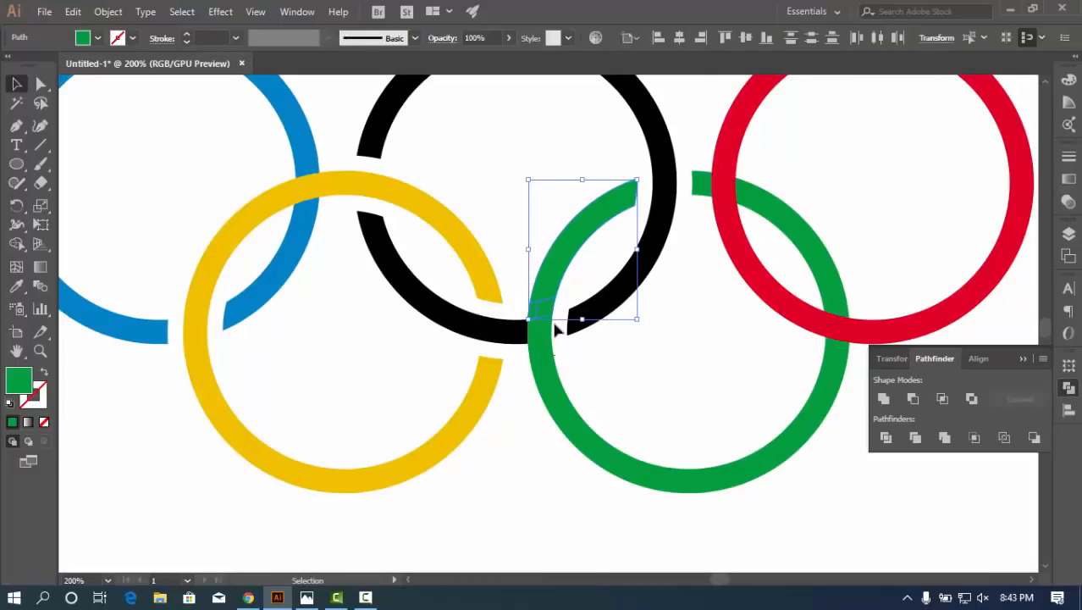
left_click(535, 335, "shift")
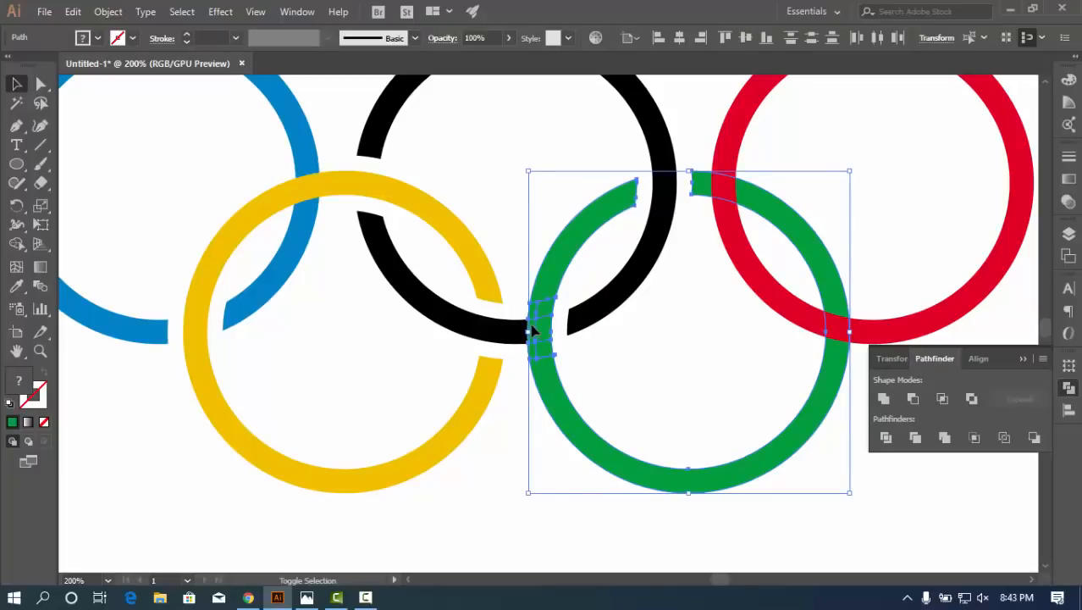
left_click(882, 398)
left_click(713, 391)
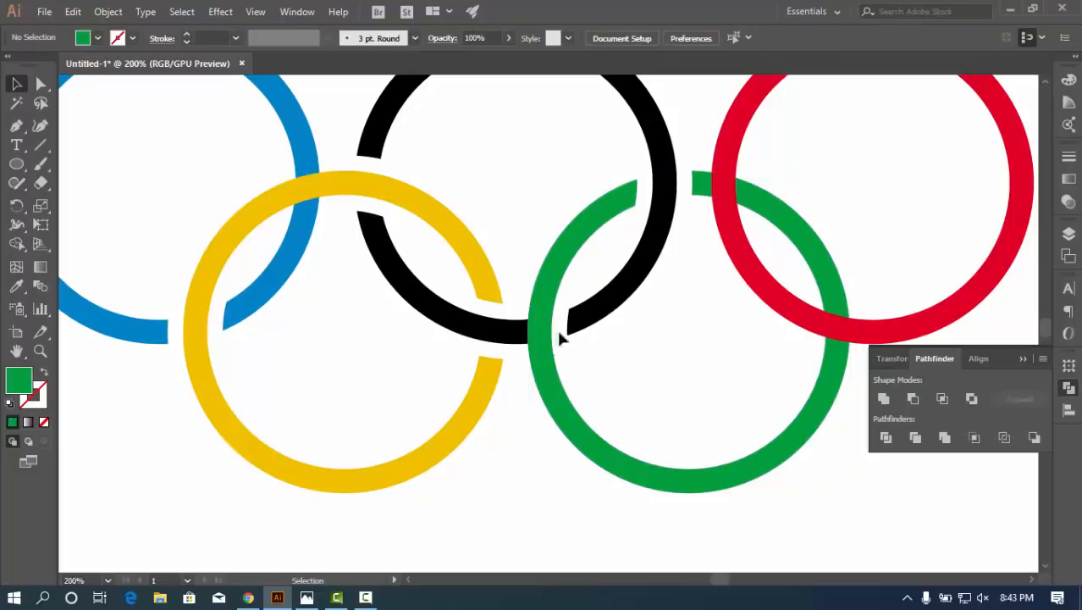
Check the united green ring in outline view and compare the ring crossings with the reference logo
left_click(559, 338)
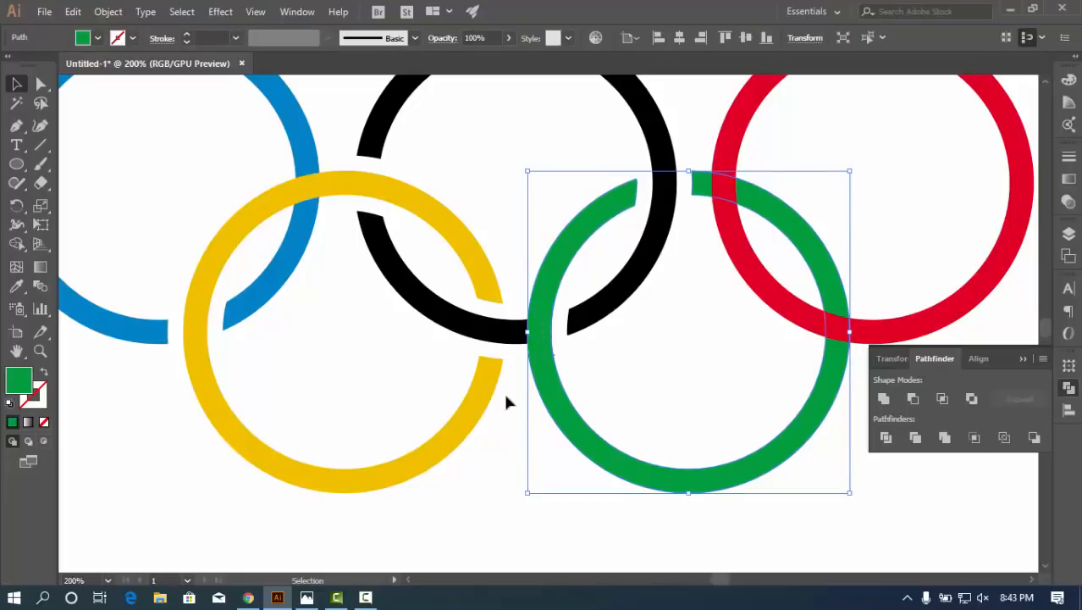
key("a")
key("ctrl+y")
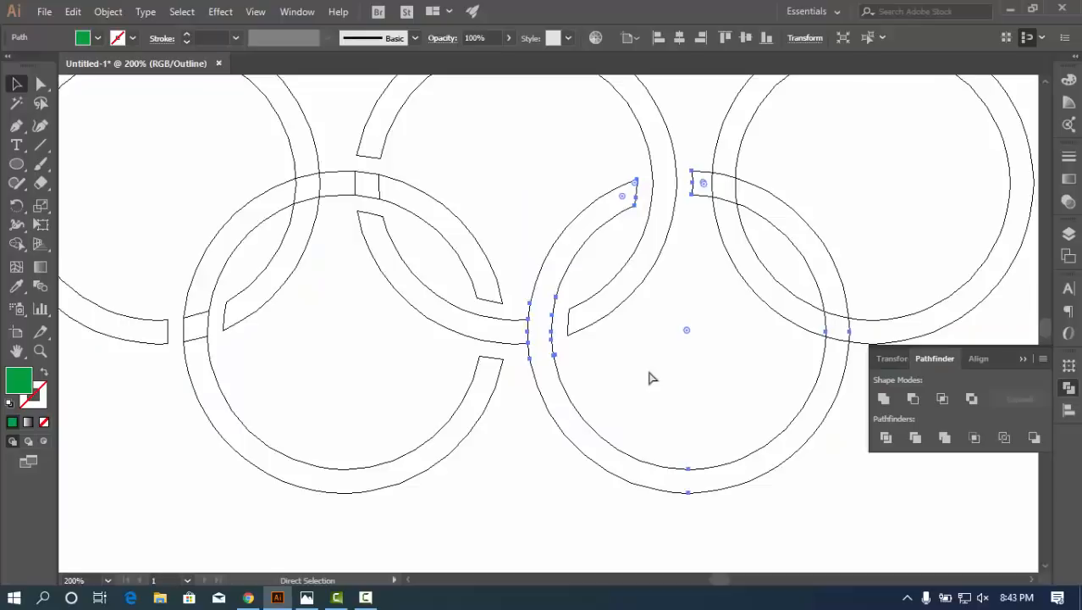
key("ctrl+y")
key("z")
left_click(649, 369, "alt")
left_click(649, 369, "alt")
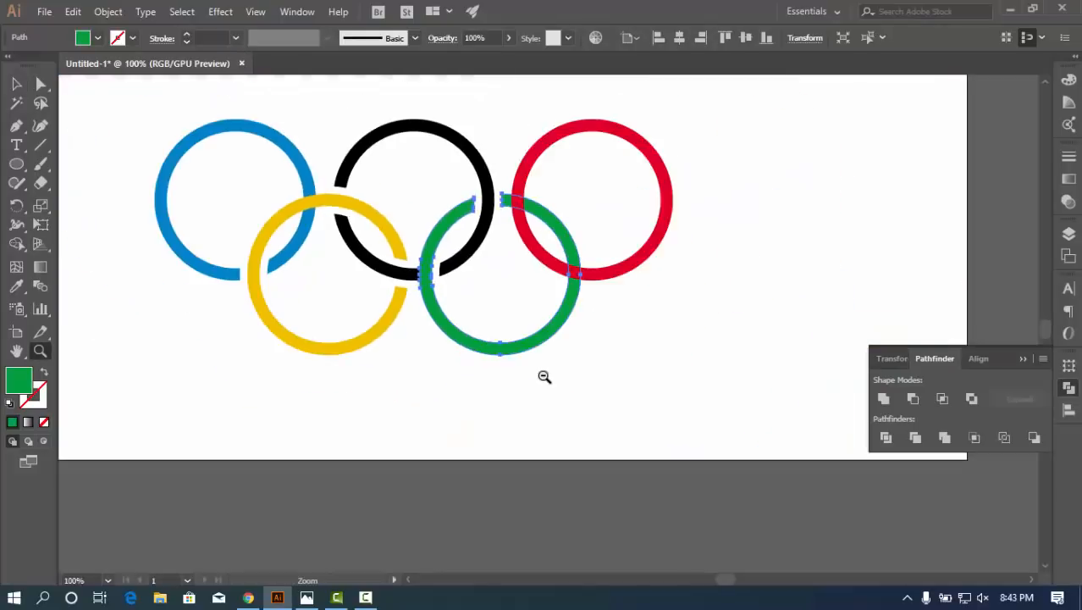
left_click(544, 376, "alt")
scroll(483, 387, "up", 3)
key("v")
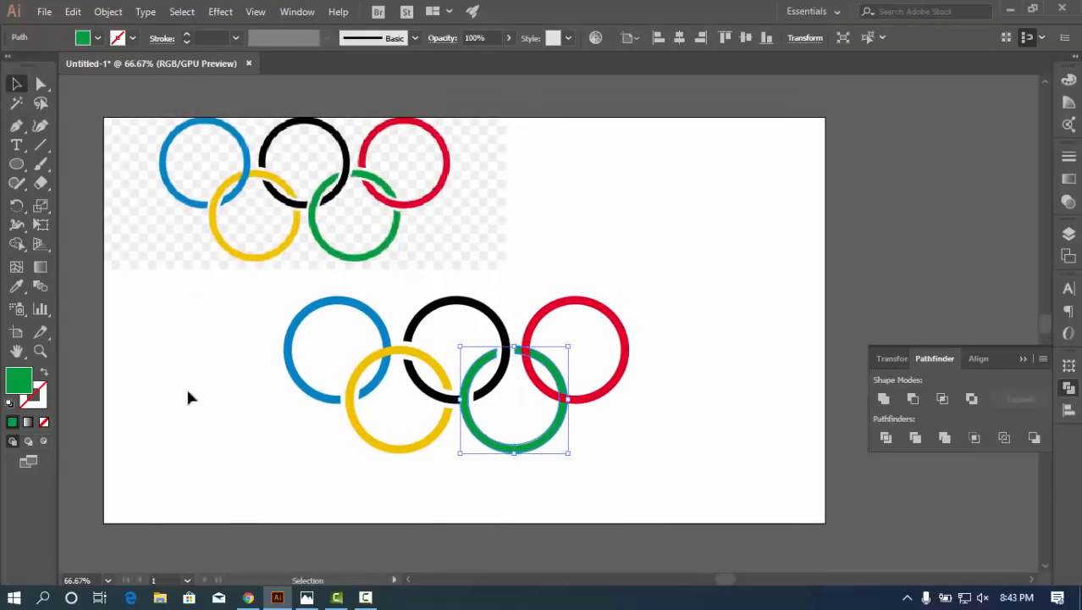
left_click(203, 400)
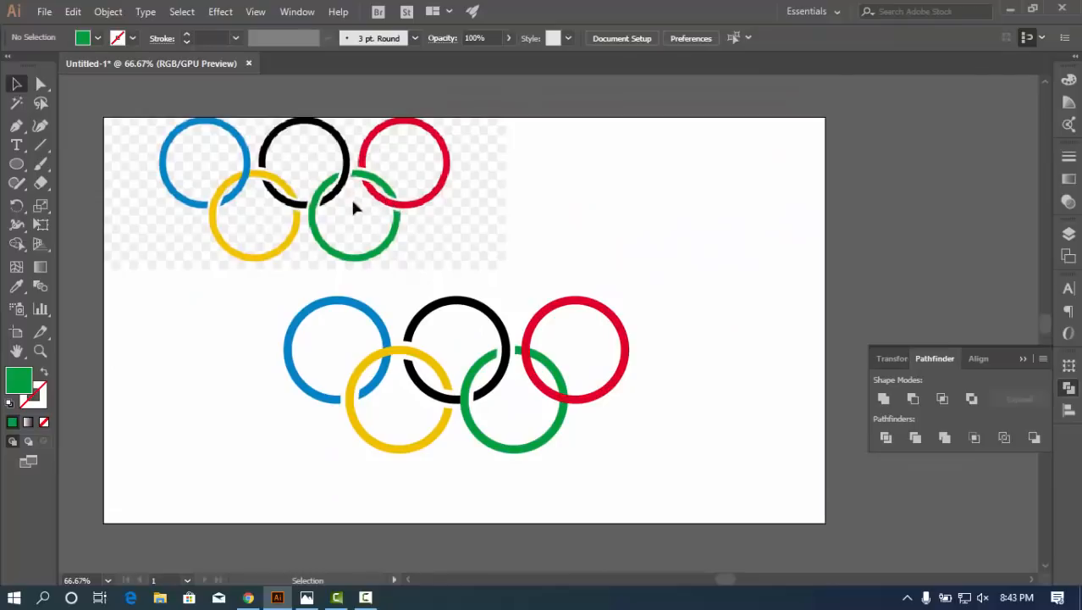
left_click(453, 406)
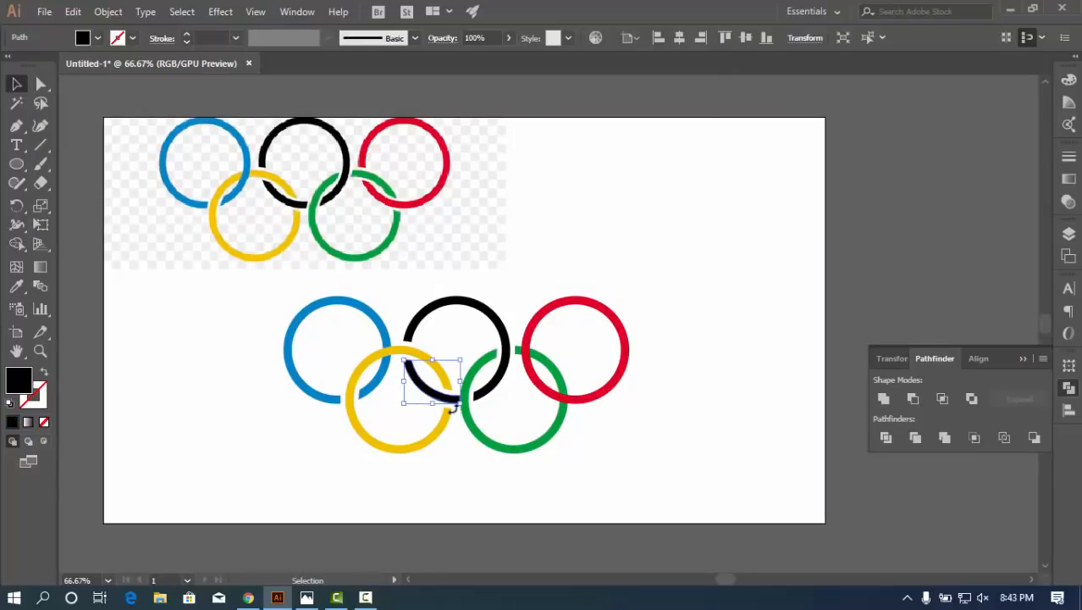
left_click(484, 462)
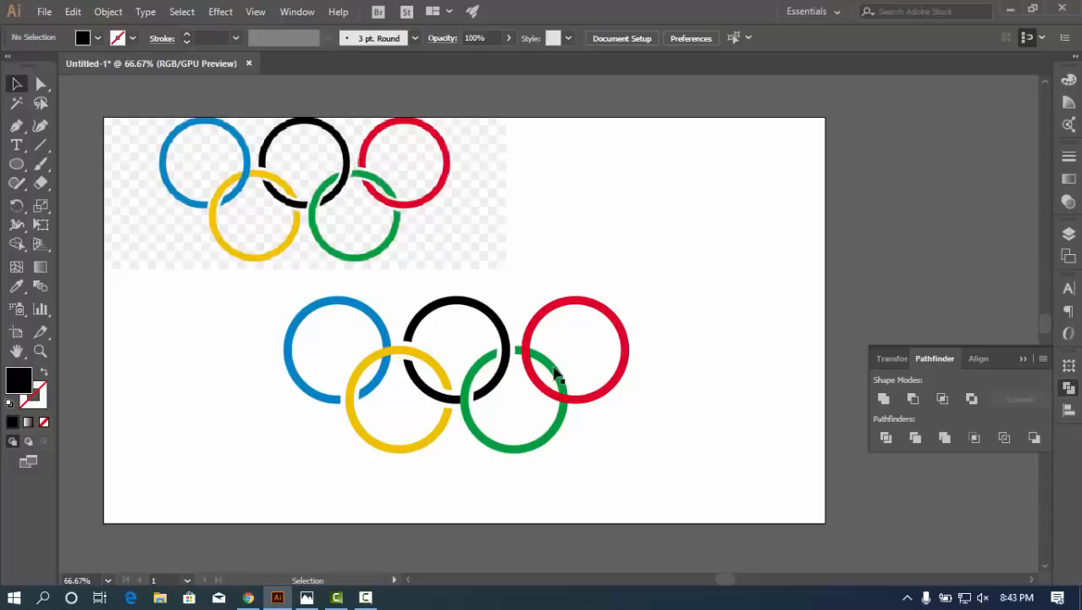
Try to separate the green ring's upper-right arc from the green and red rings with Shape Builder
left_click_drag(559, 413, 542, 429)
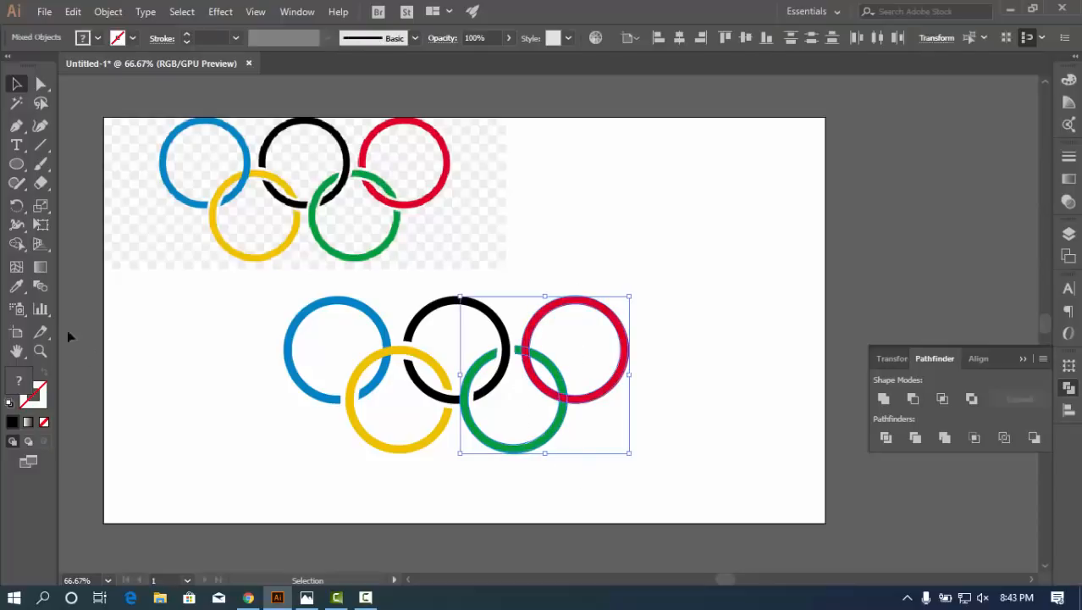
left_click(16, 243)
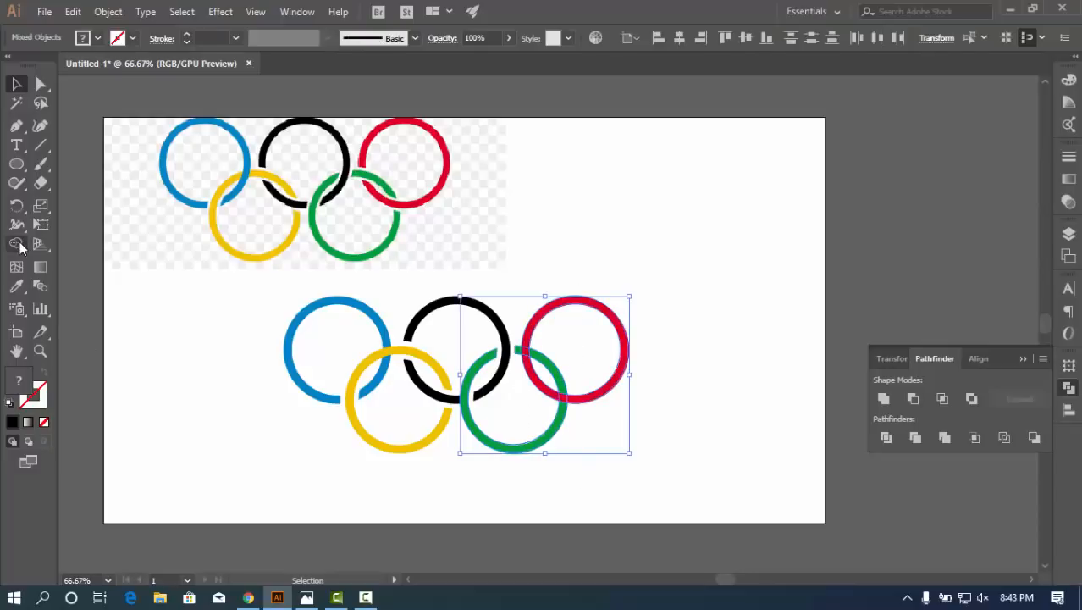
left_click(519, 352)
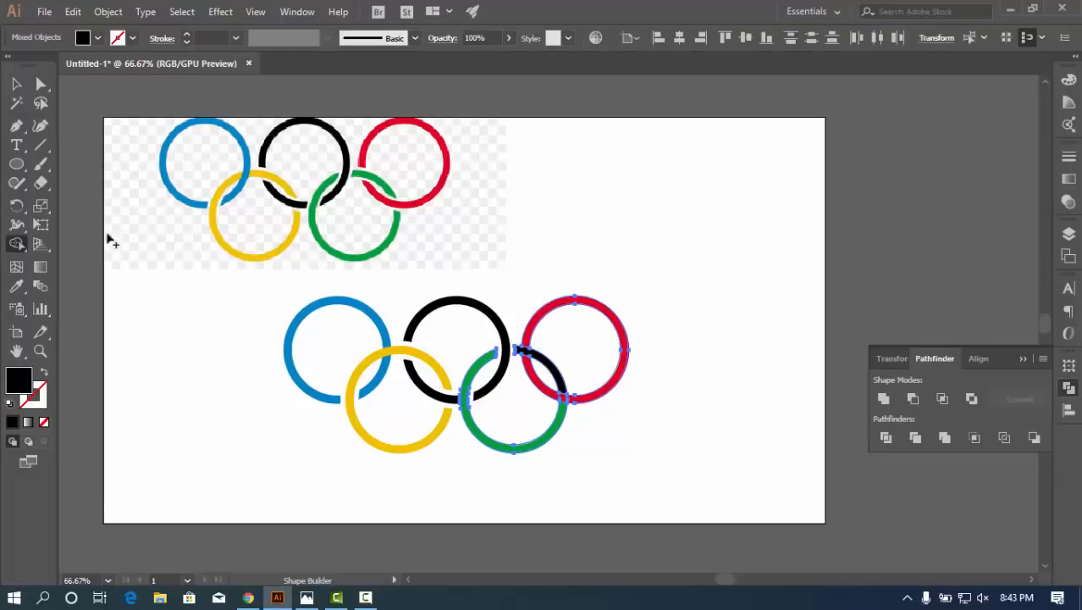
key("v")
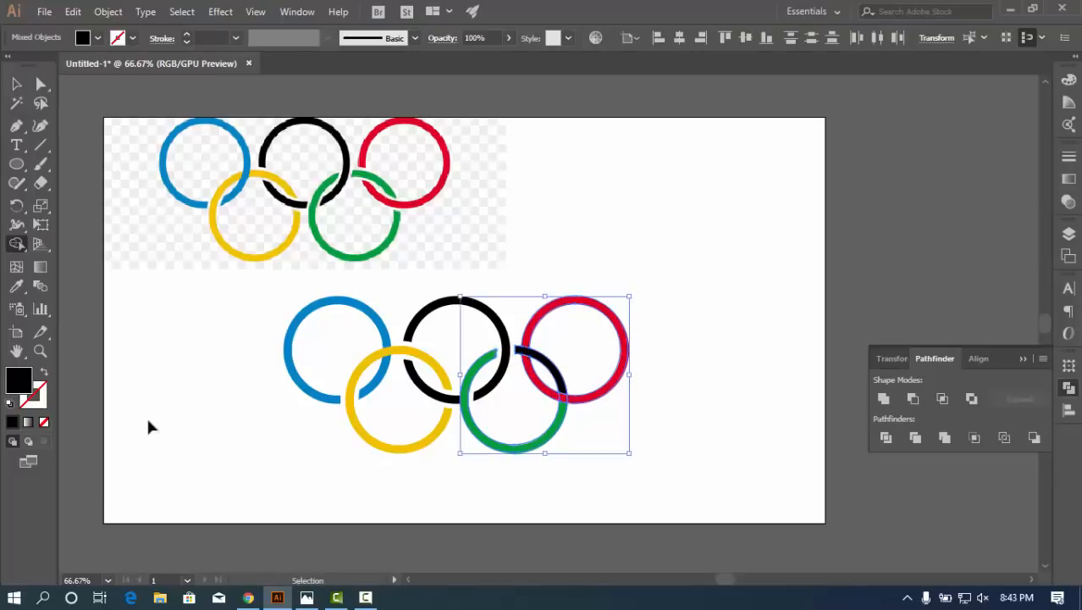
key("shift+m")
double_click(19, 381)
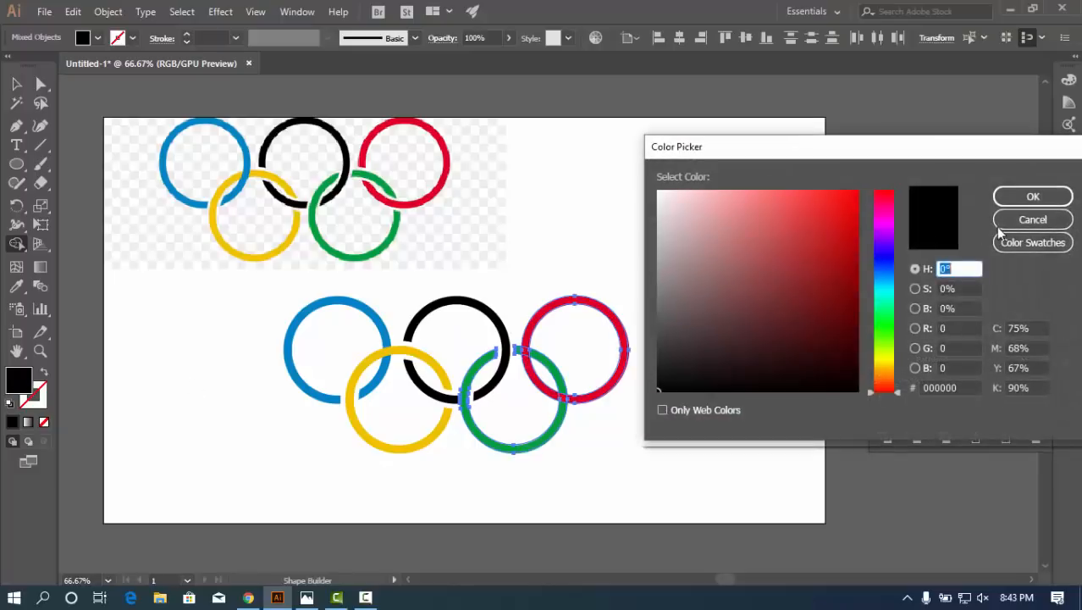
left_click(1005, 222)
Sample the green ring's colour as the fill and split off its upper-right arc with Shape Builder, keeping the red ring red
key("i")
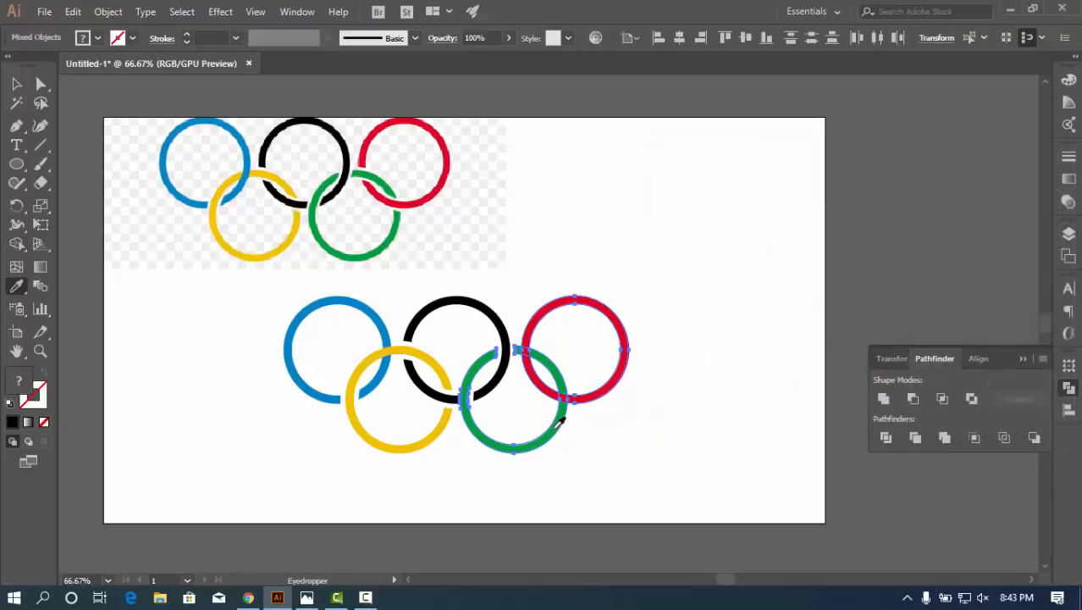
left_click(555, 428)
left_click(10, 83)
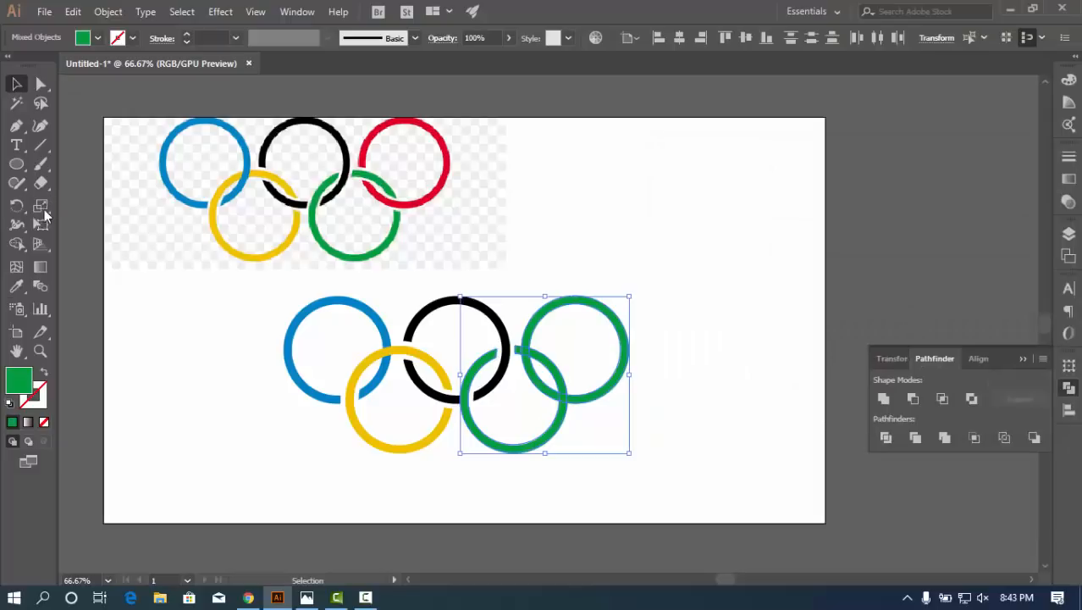
left_click(16, 243)
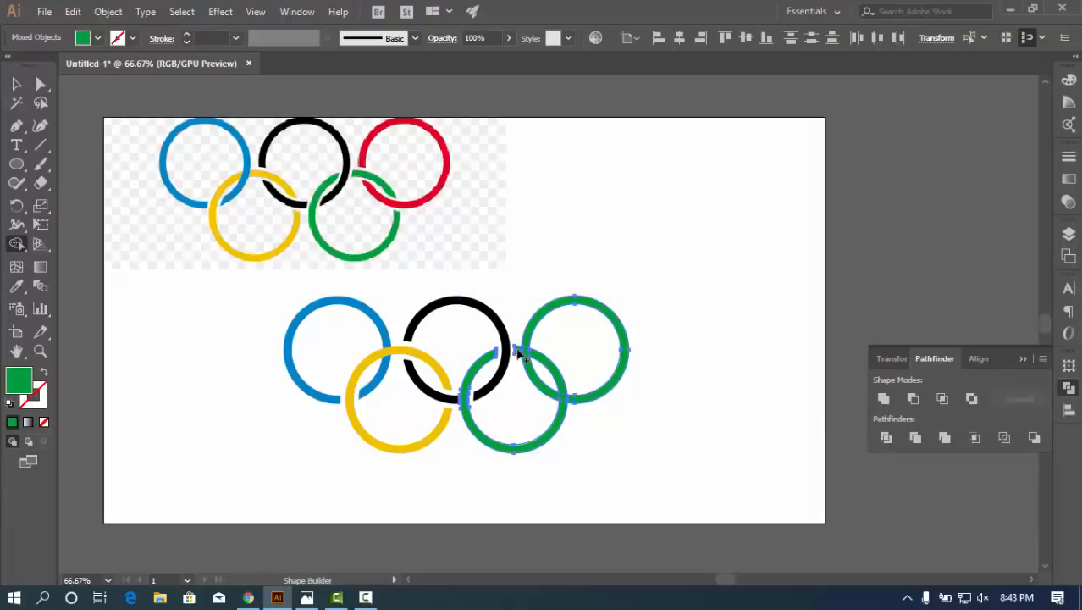
key("ctrl+z")
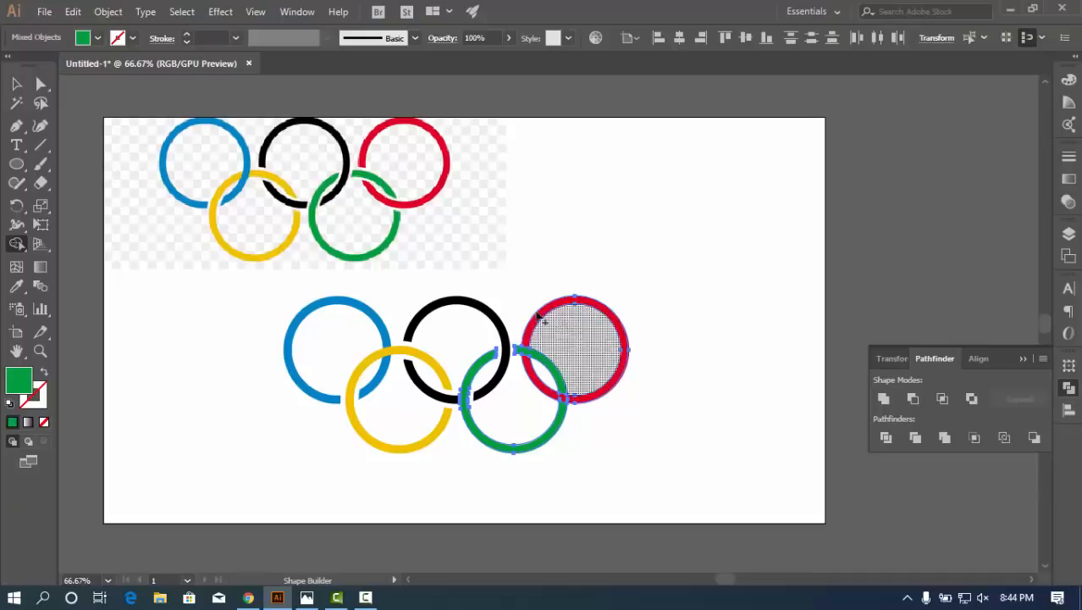
left_click(17, 85)
left_click(197, 412)
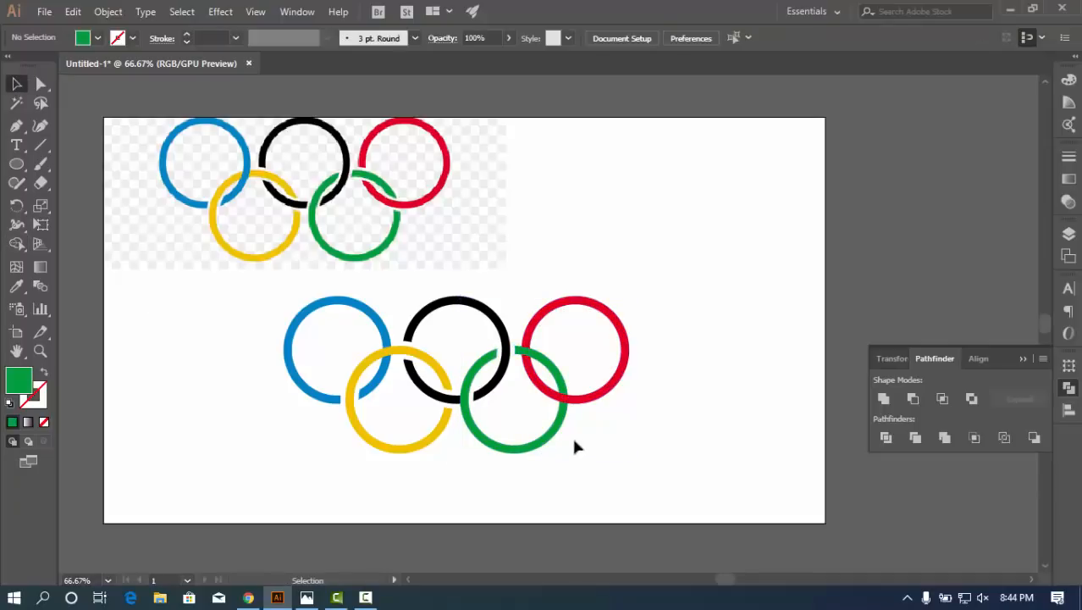
Offset the green ring's upper-right arc and its remaining part together by 10 px
left_click(566, 389)
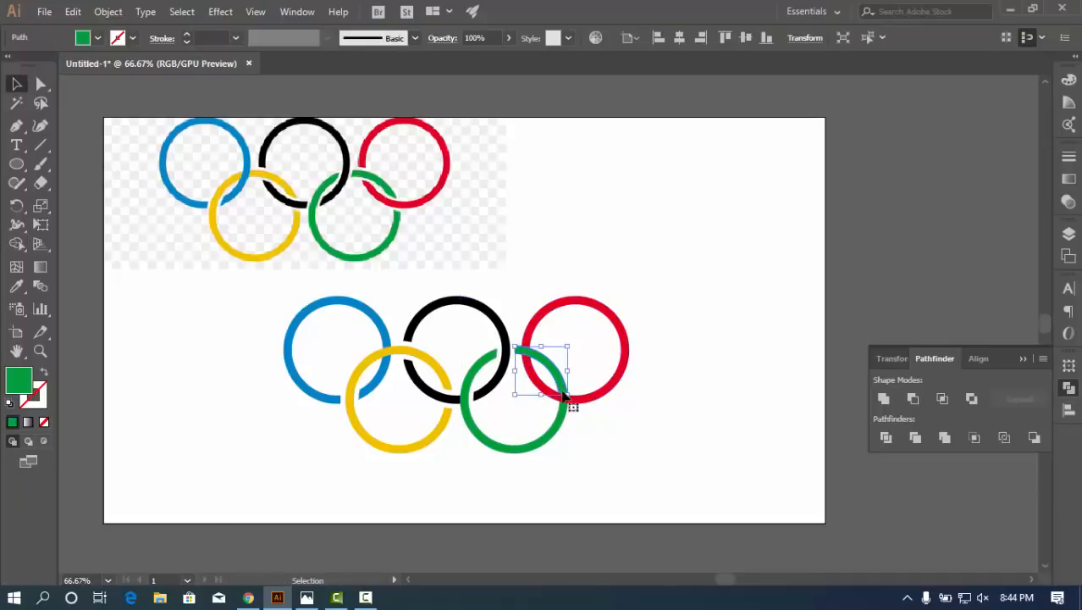
left_click(558, 428, "shift")
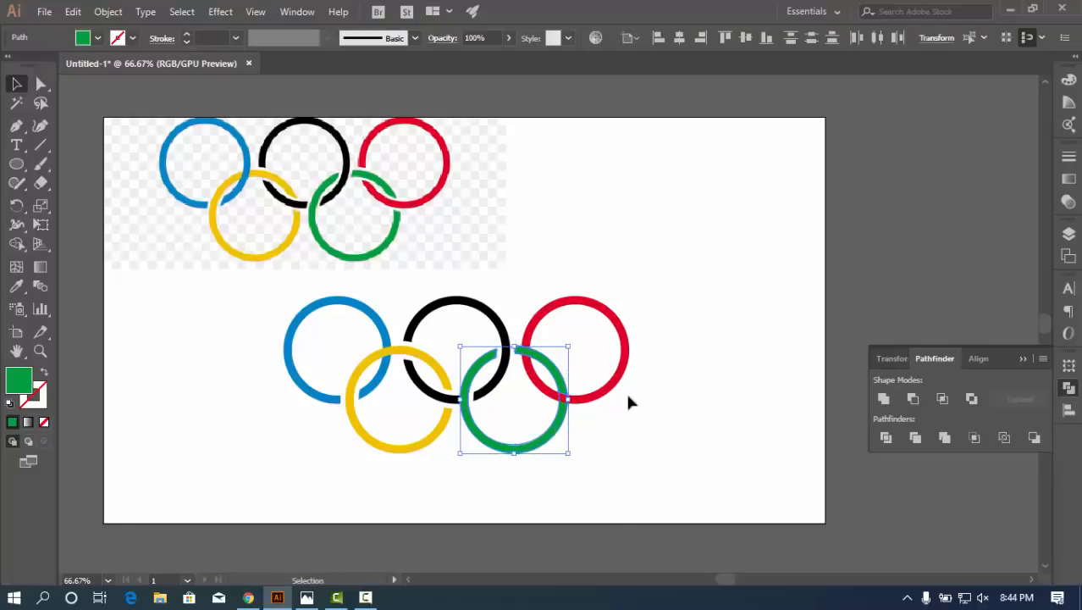
key("space")
left_click_drag(603, 226, 611, 283)
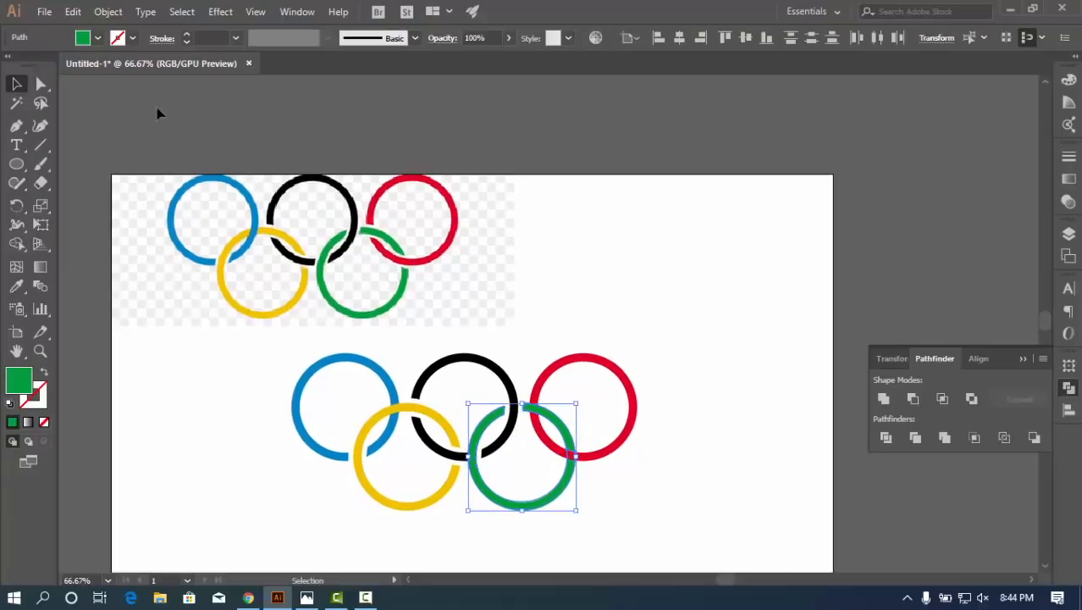
left_click(107, 12)
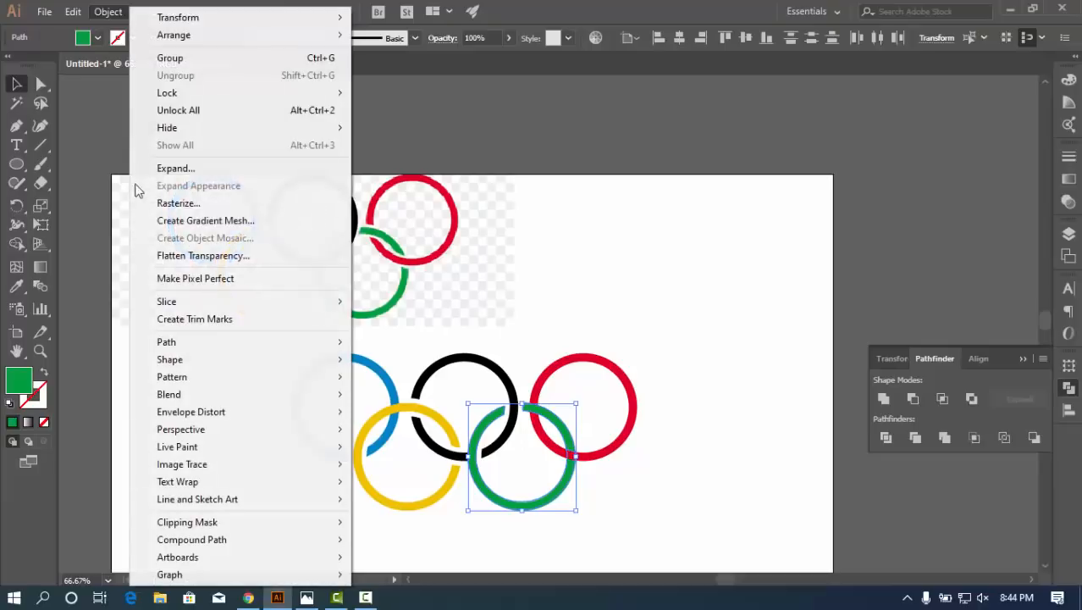
mouse_move(182, 341)
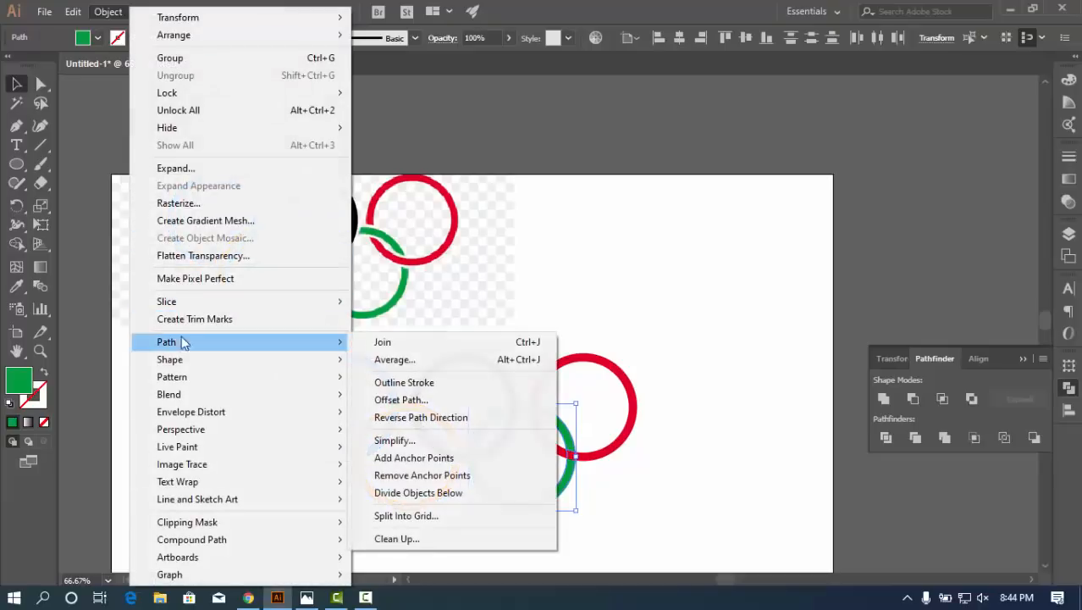
left_click(423, 400)
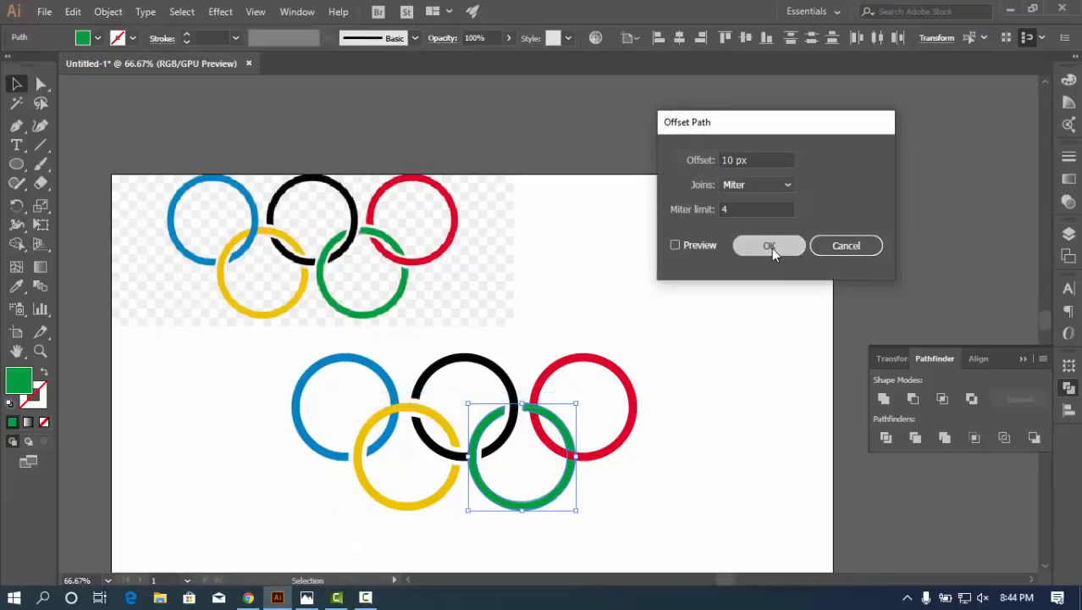
left_click(771, 247)
Try to divide the offset green ring with the red ring, and undo back to before the offset
left_click_drag(543, 352, 589, 516)
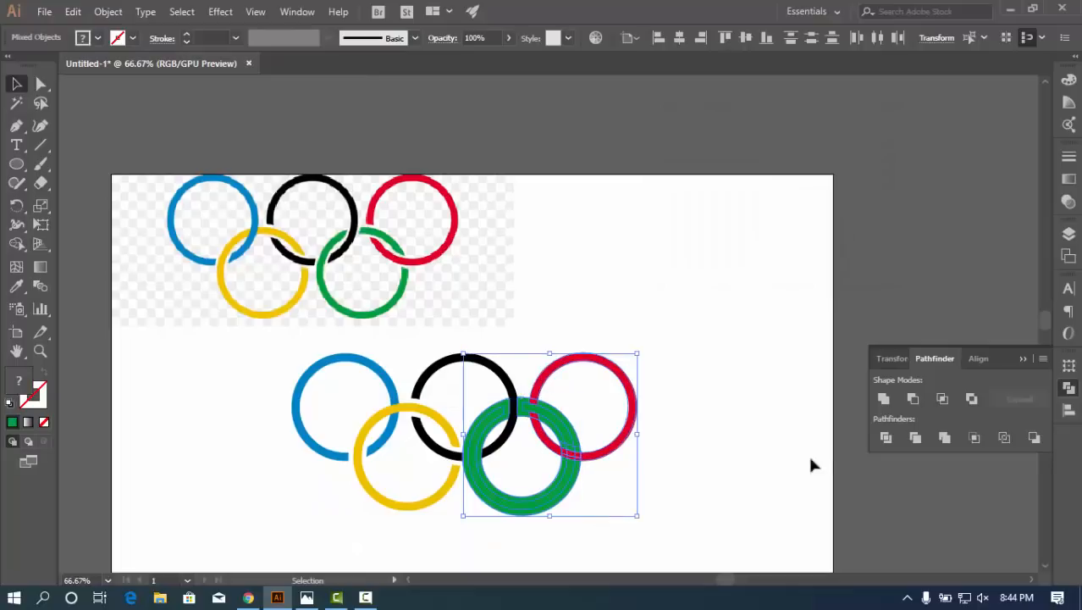
left_click(885, 437)
key("a")
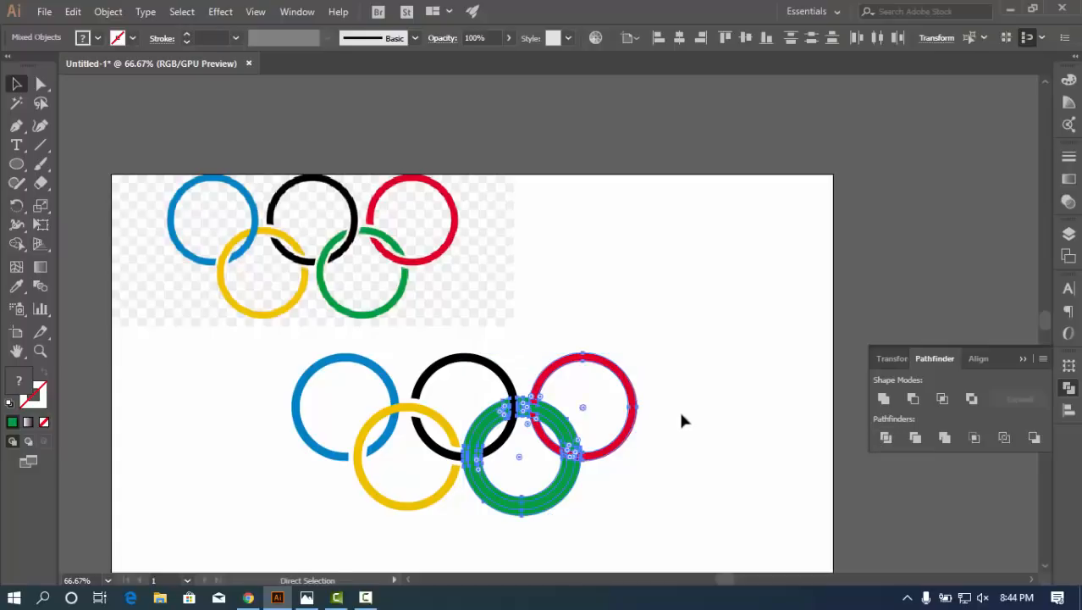
key("ctrl+z")
left_click(692, 466)
Offset only the green ring's upper-right arc by 10 px and select the offset shape together with the red ring
left_click(564, 431)
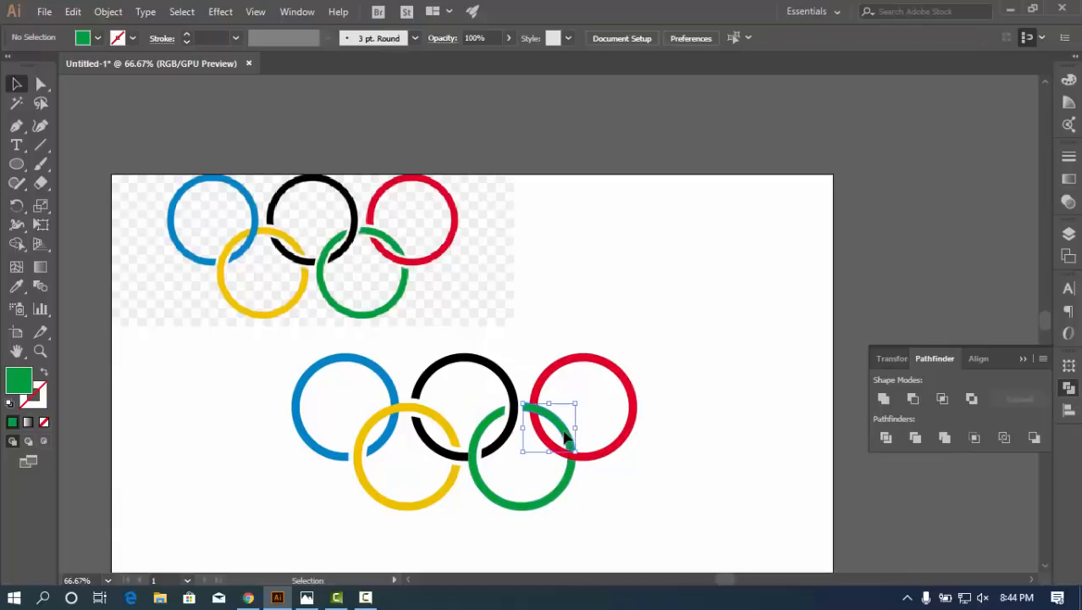
left_click(110, 12)
mouse_move(179, 343)
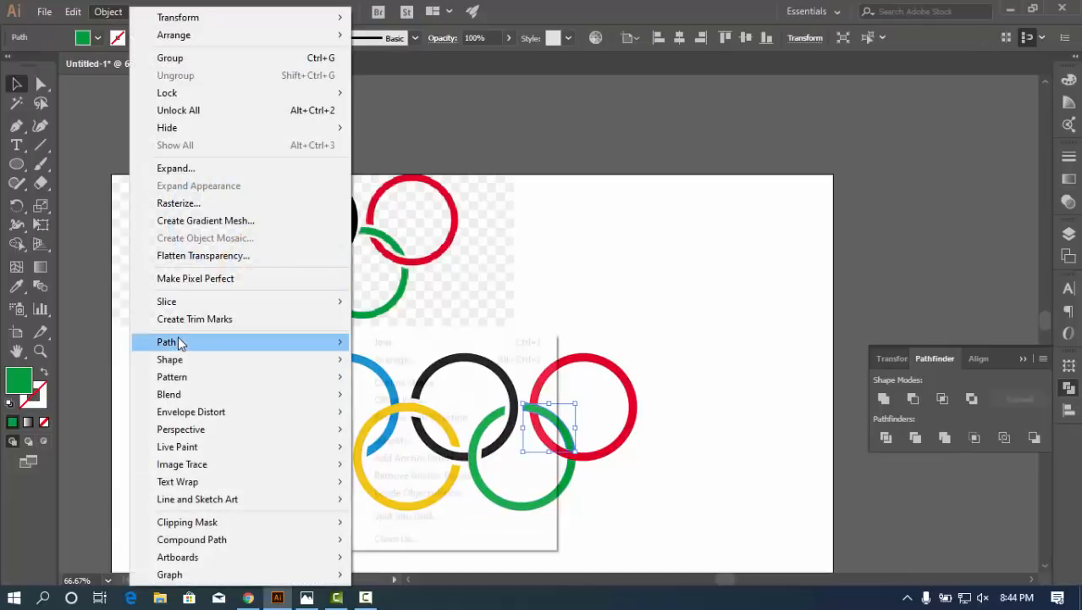
left_click(398, 397)
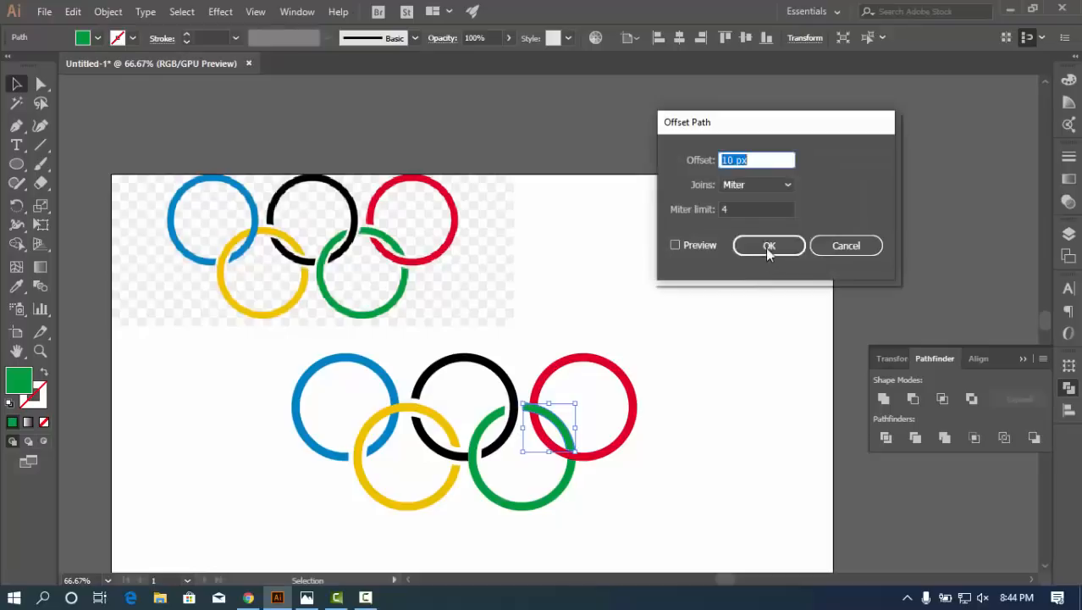
left_click(767, 247)
left_click(575, 361, "shift")
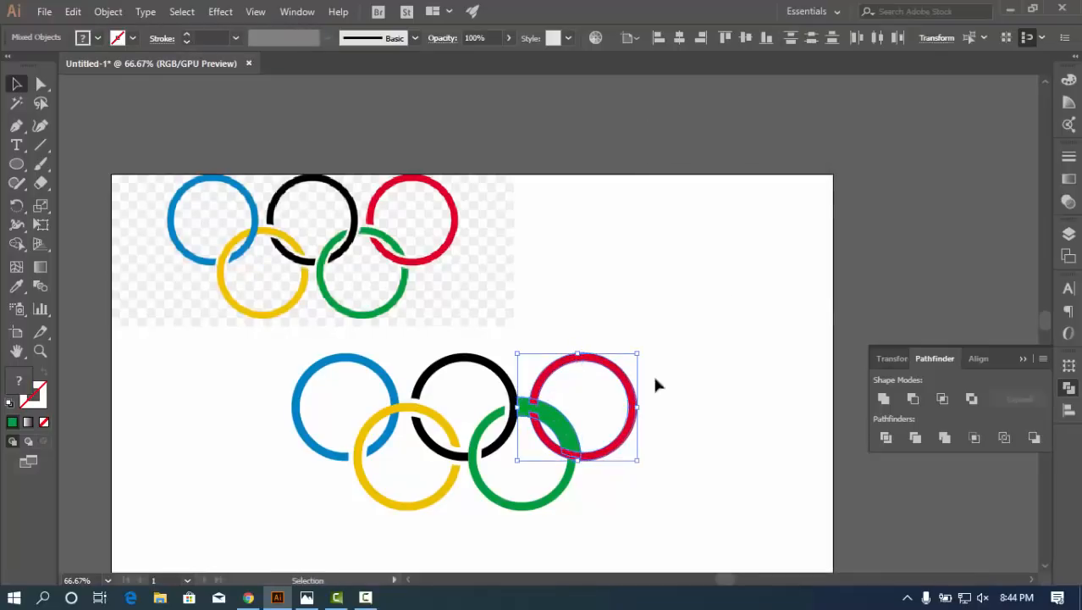
Divide the offset green arc and the red ring with Pathfinder and ungroup the resulting pieces
left_click(886, 436)
right_click(569, 418)
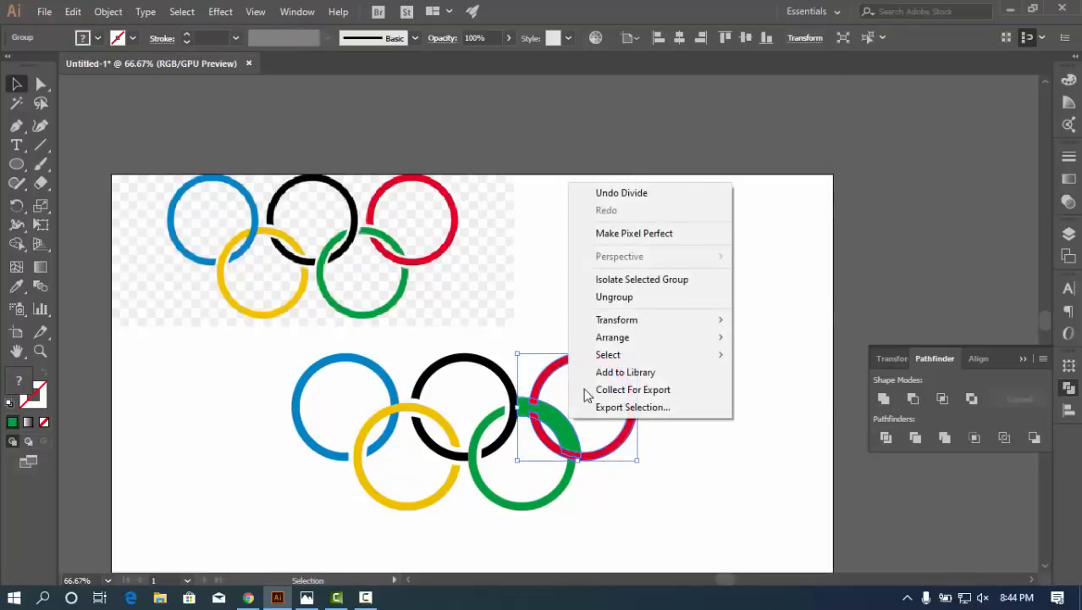
left_click(616, 296)
left_click(766, 474)
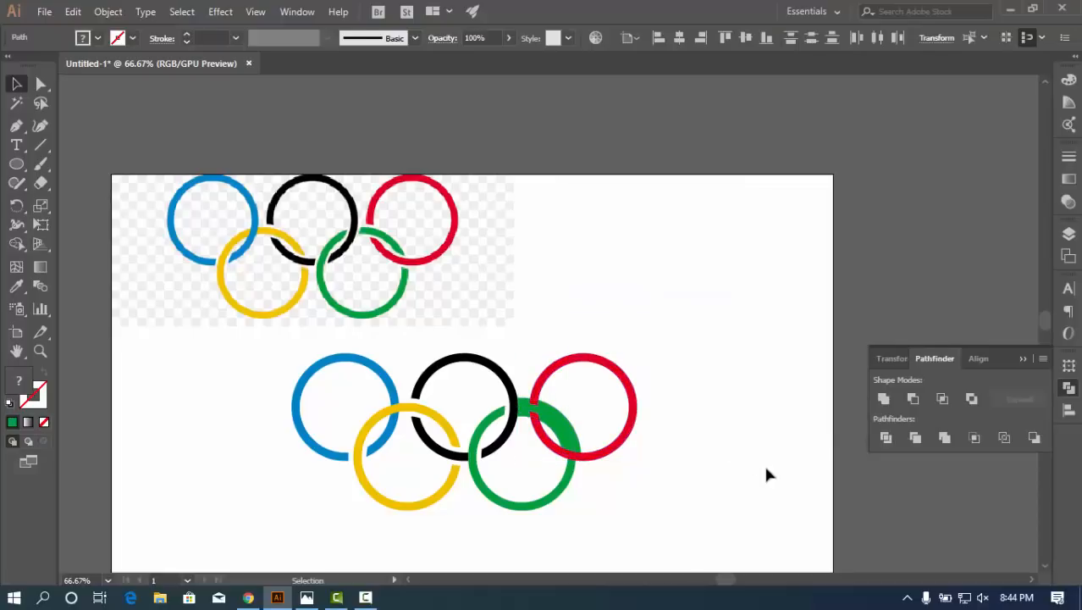
Delete the red piece at the upper green-red crossing and the leftover offset green shape around the arc
left_click(535, 408)
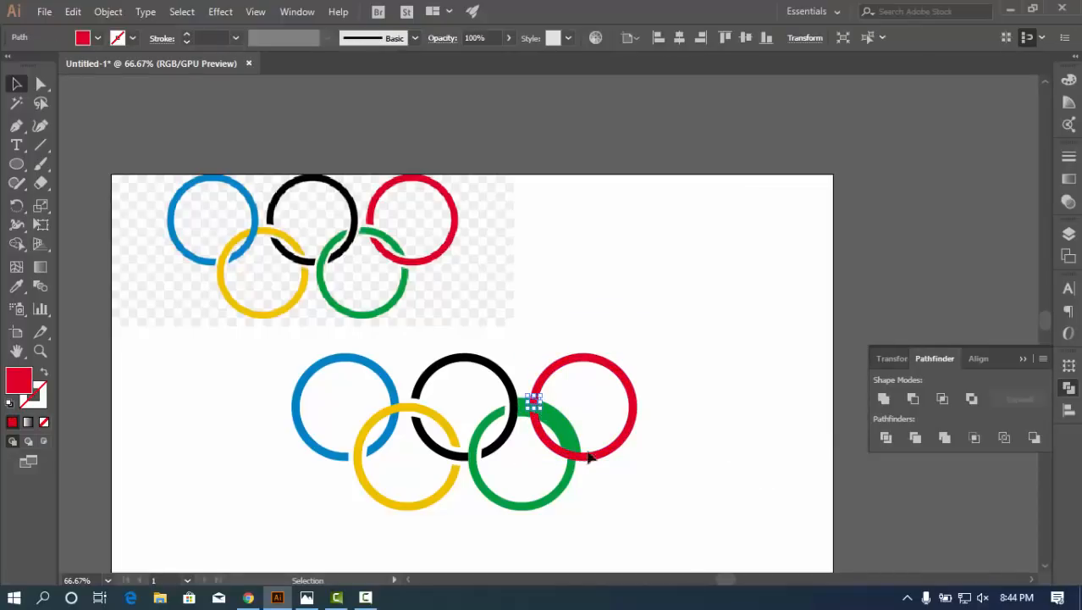
left_click(698, 537)
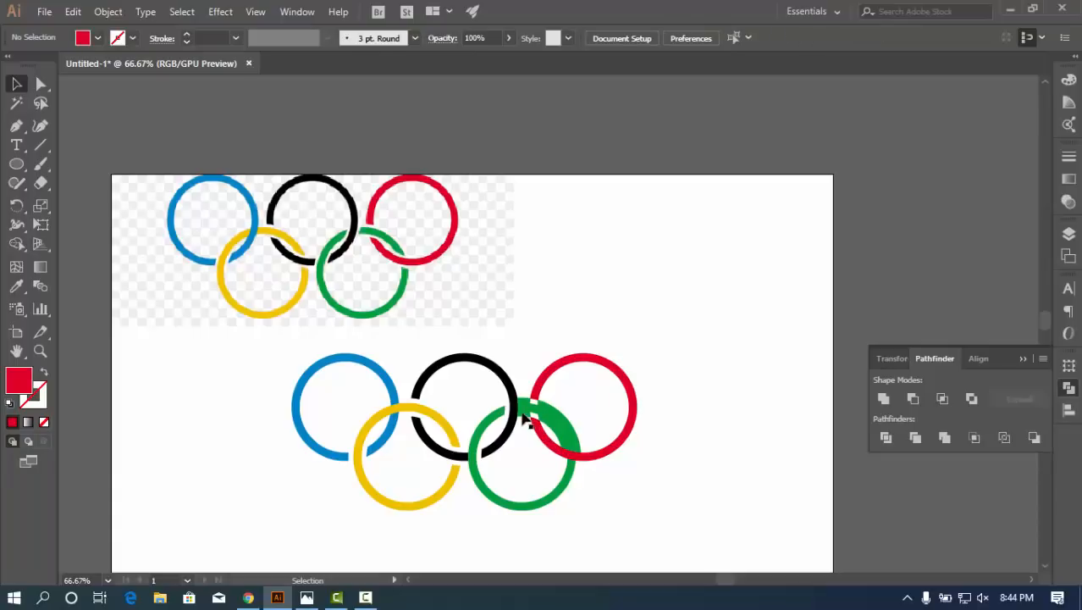
left_click(526, 417)
key("Delete")
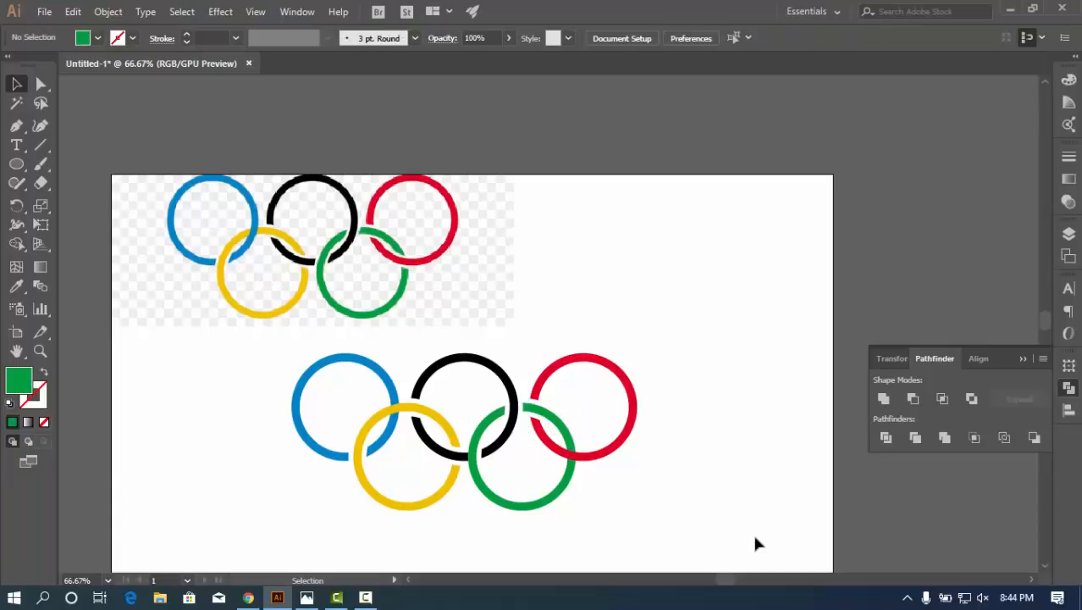
Unite the small red piece at the lower green-red crossing with the rest of the red ring
left_click(586, 459)
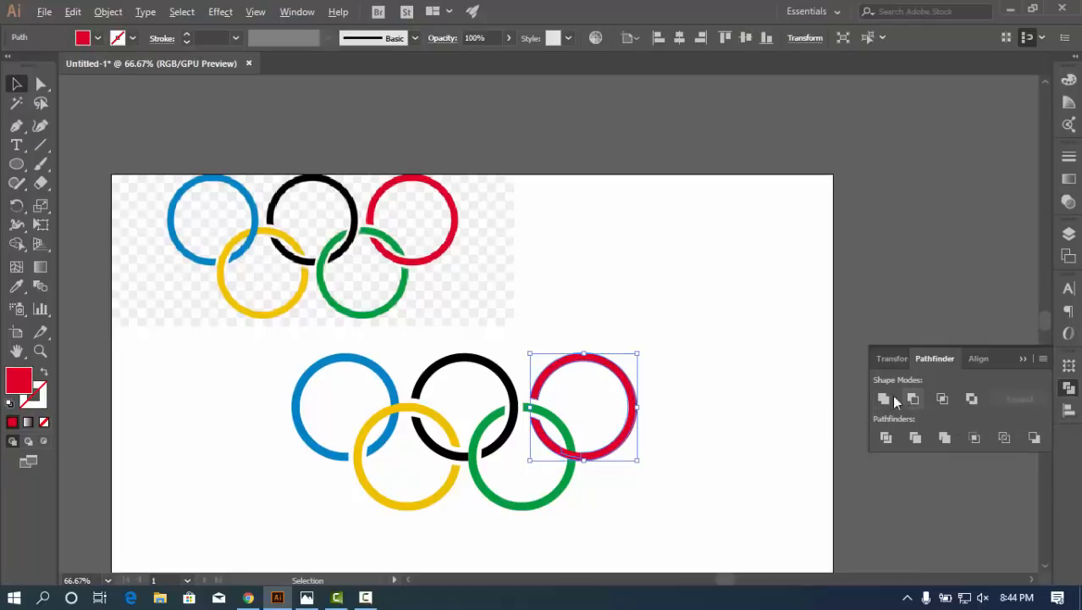
left_click(685, 446)
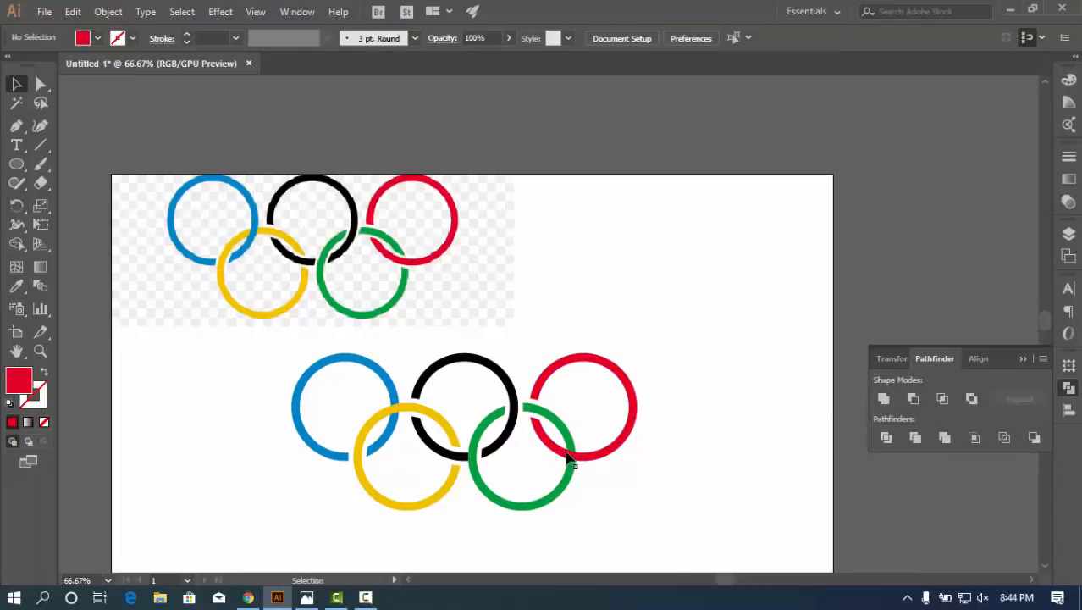
left_click(570, 451)
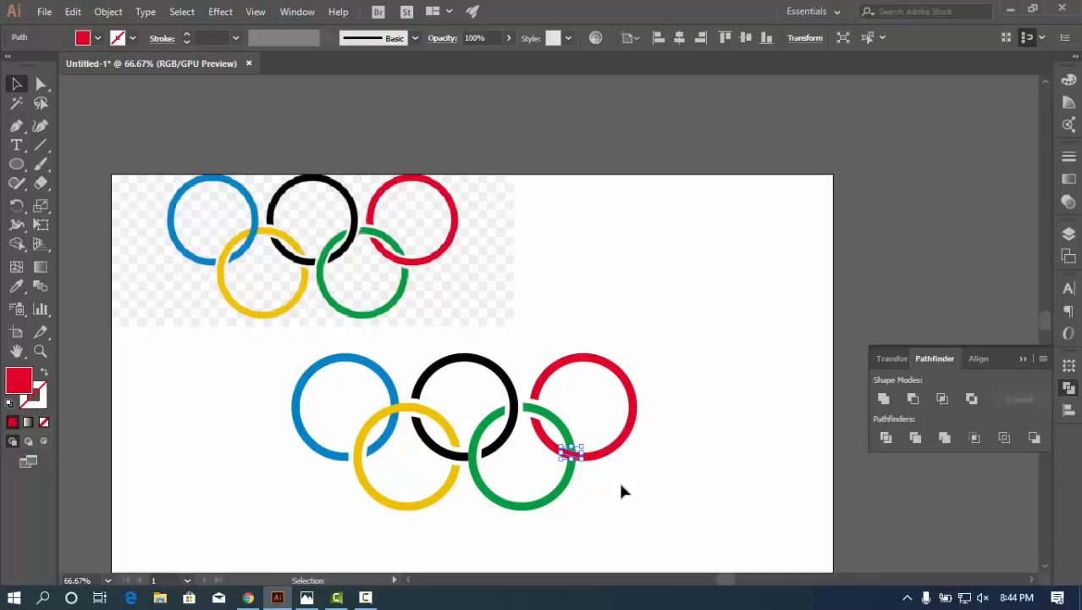
left_click(619, 454, "shift")
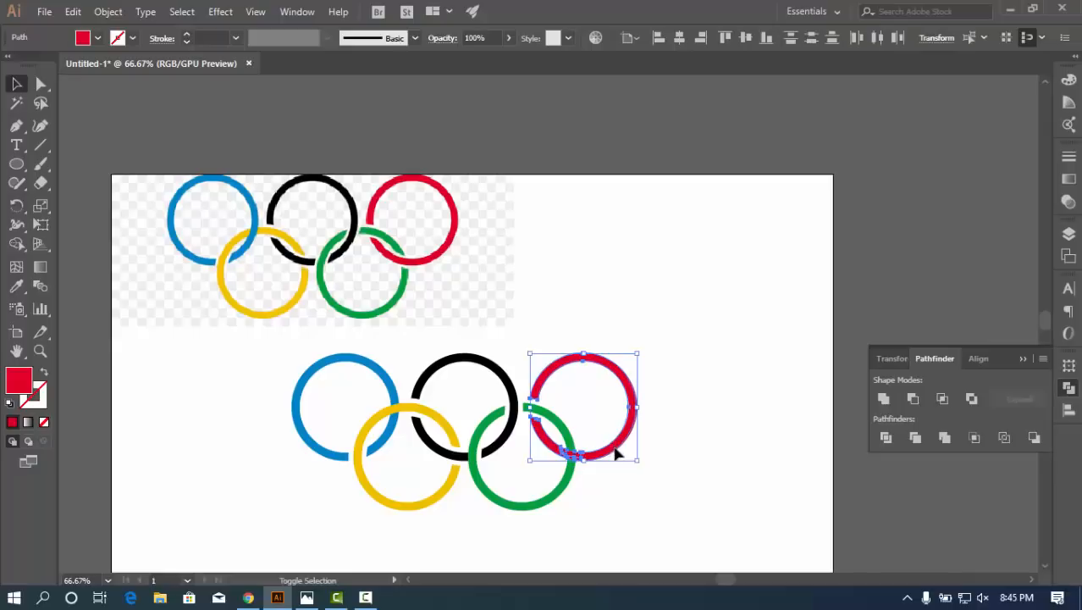
left_click(891, 398)
left_click(661, 457)
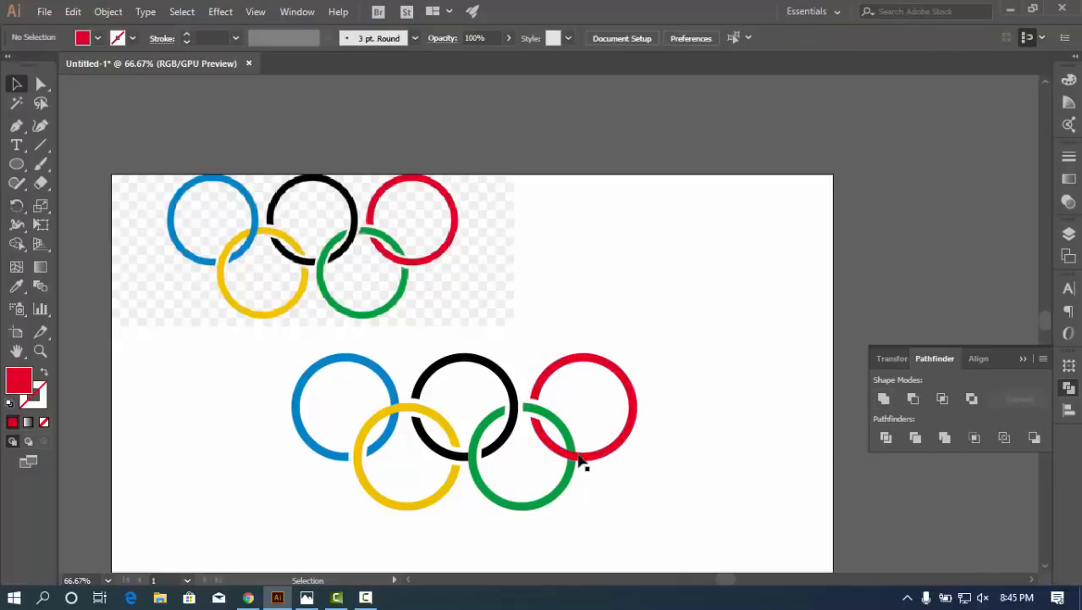
Offset the red ring's path by 10 px with Miter joins and a miter limit of 4
left_click(619, 452)
left_click(103, 12)
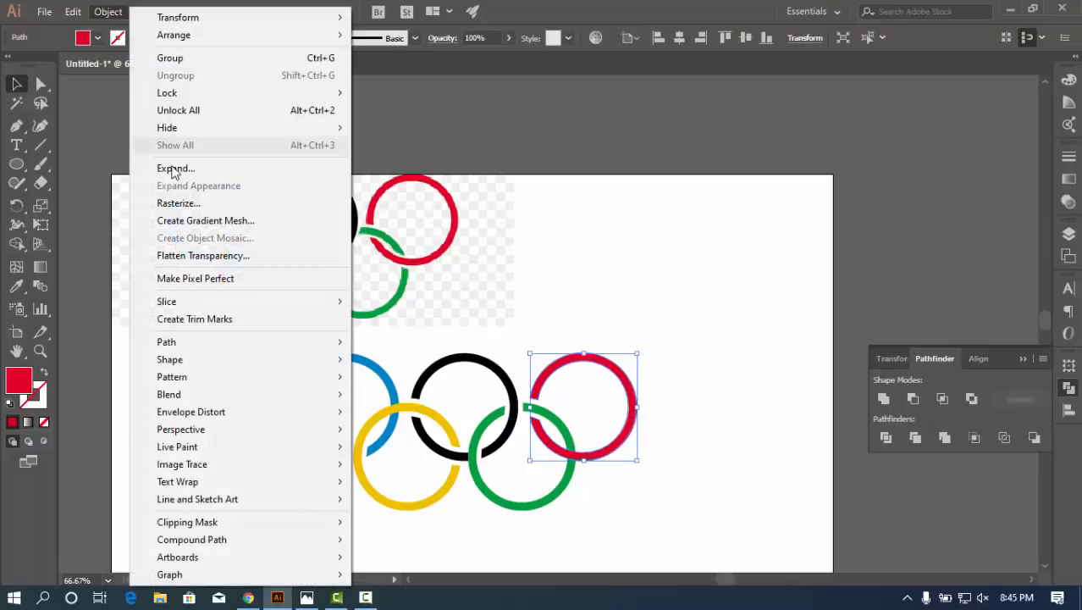
mouse_move(306, 351)
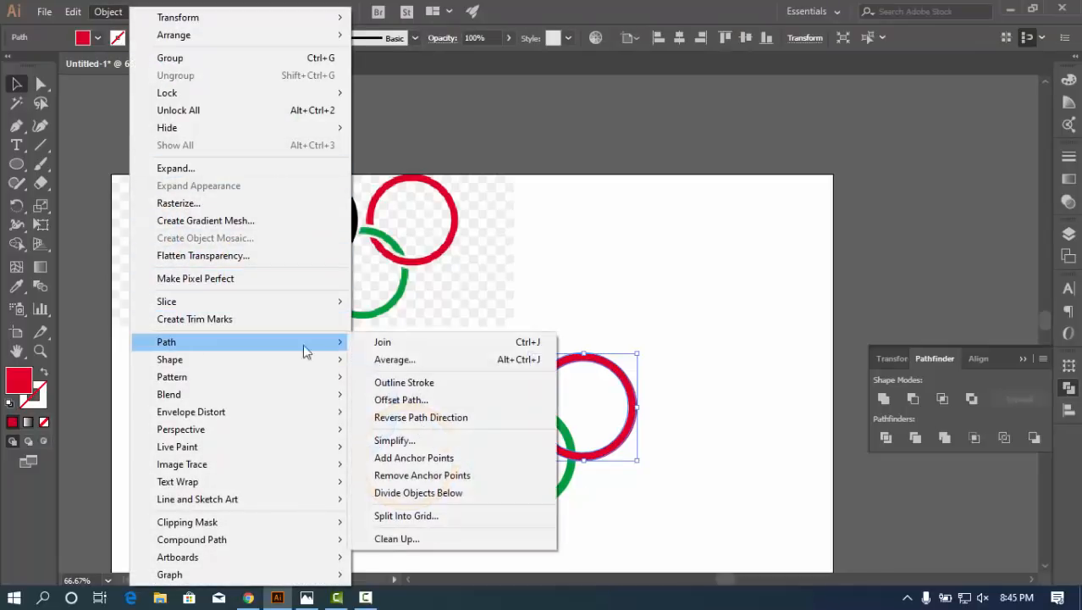
left_click(402, 400)
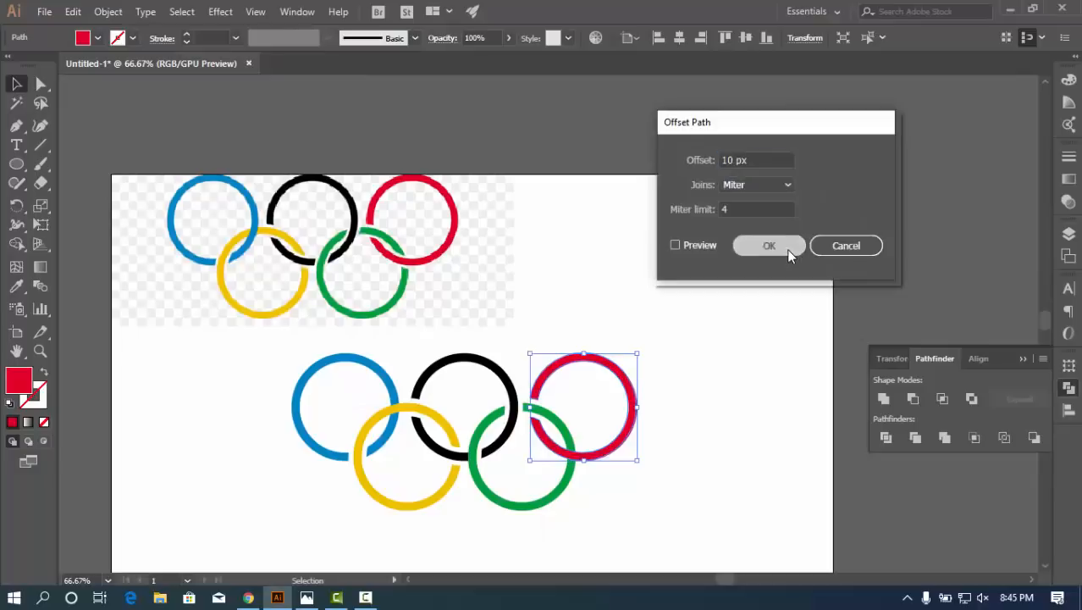
left_click(787, 248)
Divide the offset red ring and the green ring with Pathfinder and ungroup the resulting pieces
left_click(568, 451, "shift")
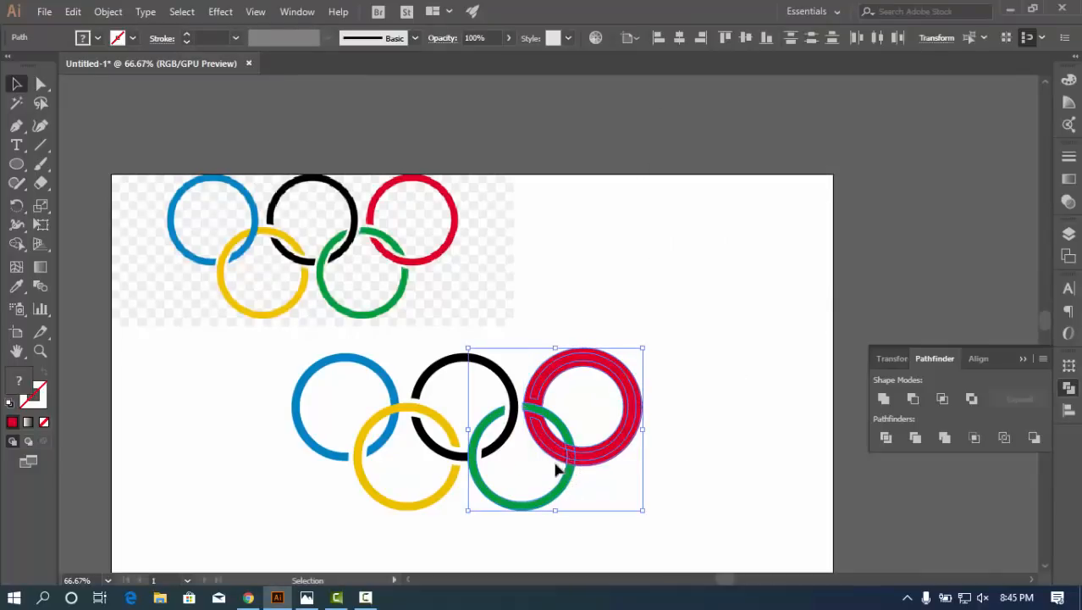
left_click(886, 439)
right_click(603, 457)
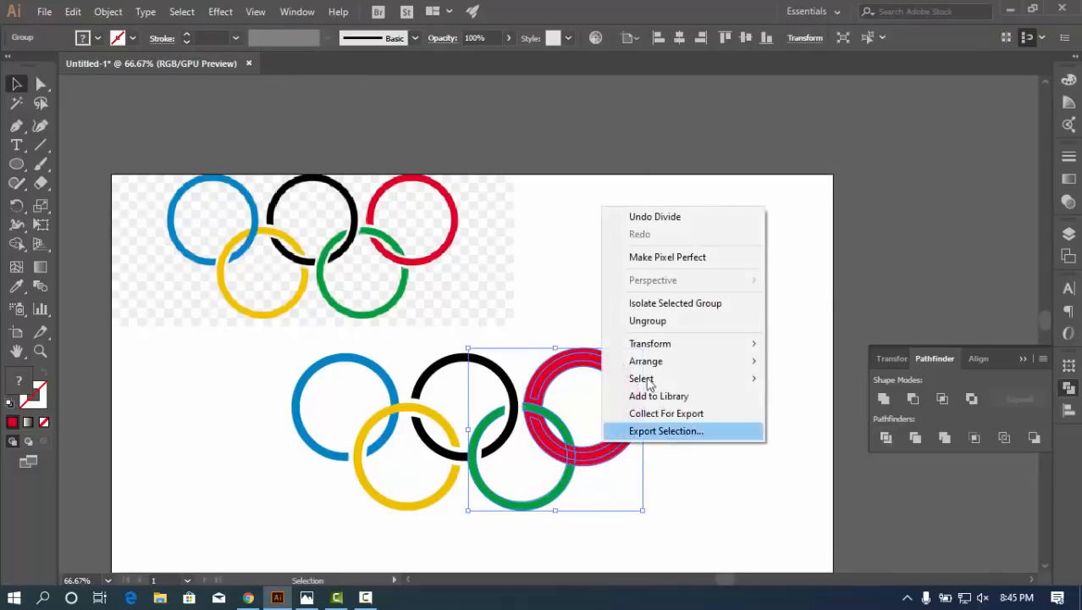
left_click(652, 314)
left_click(745, 464)
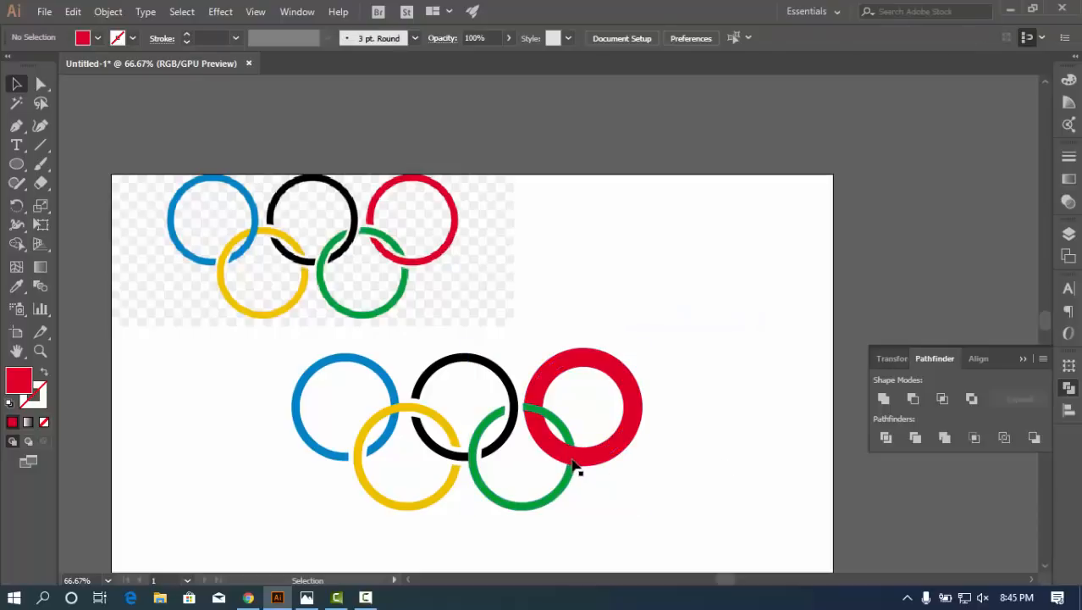
Delete the offset piece that covers the green ring just below the red ring at their lower crossing
left_click(572, 458)
left_click(573, 458)
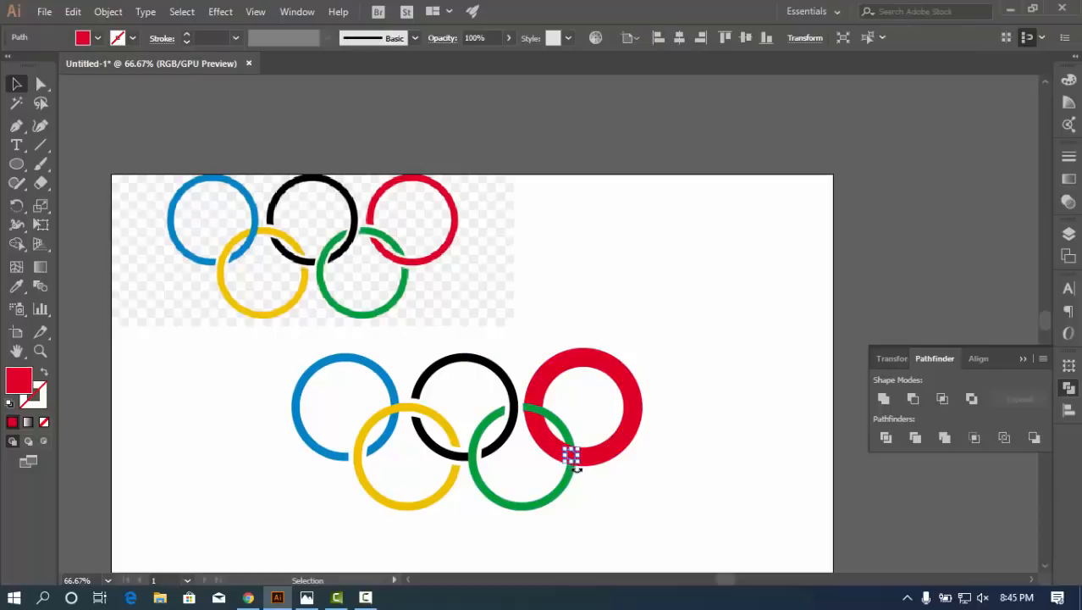
left_click(598, 480)
key("z")
left_click(584, 470)
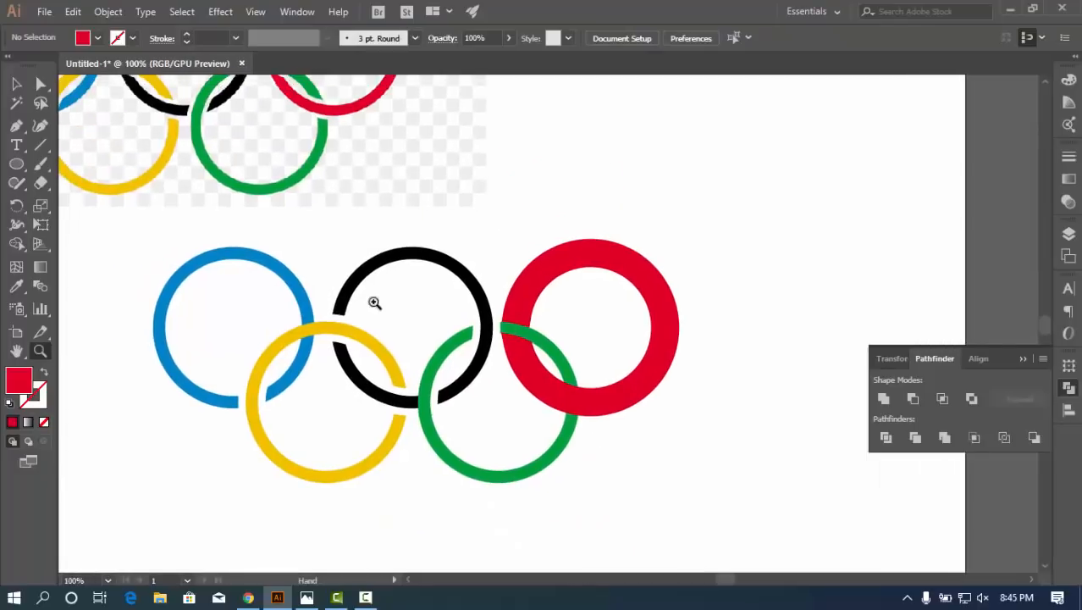
key("v")
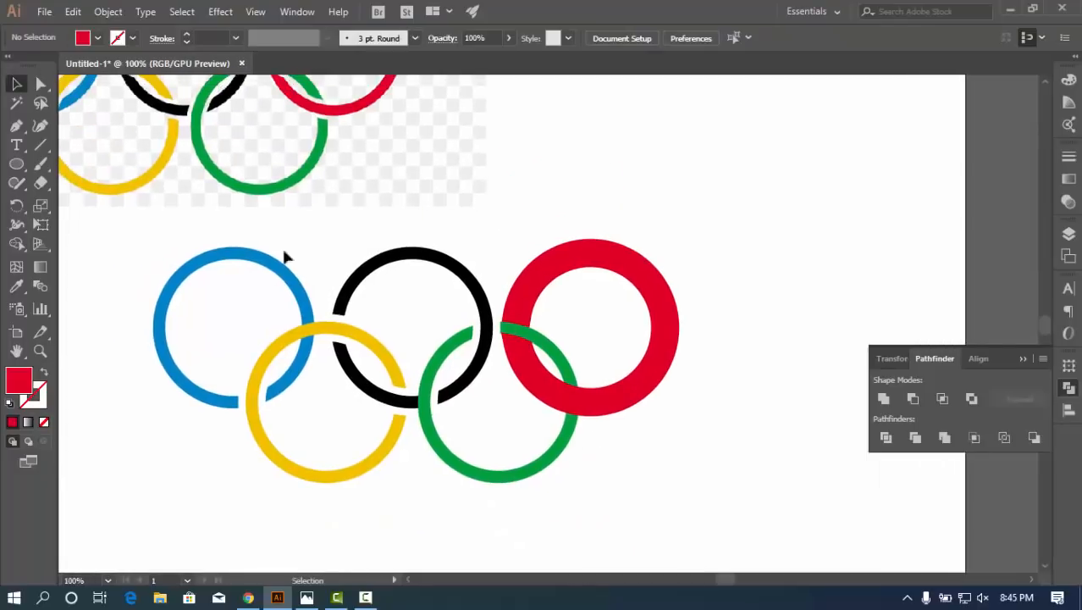
left_click(575, 391)
left_click(573, 412)
key("Delete")
Delete the leftover offset red shapes around the red ring and inside the green ring
left_click(605, 415)
key("Delete")
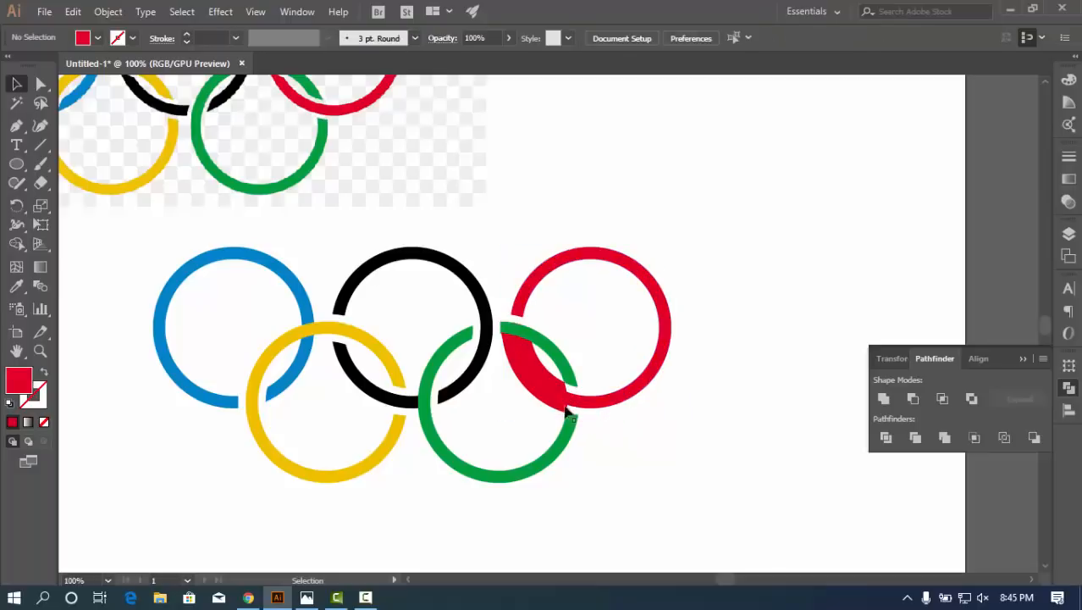
left_click(558, 398)
key("Delete")
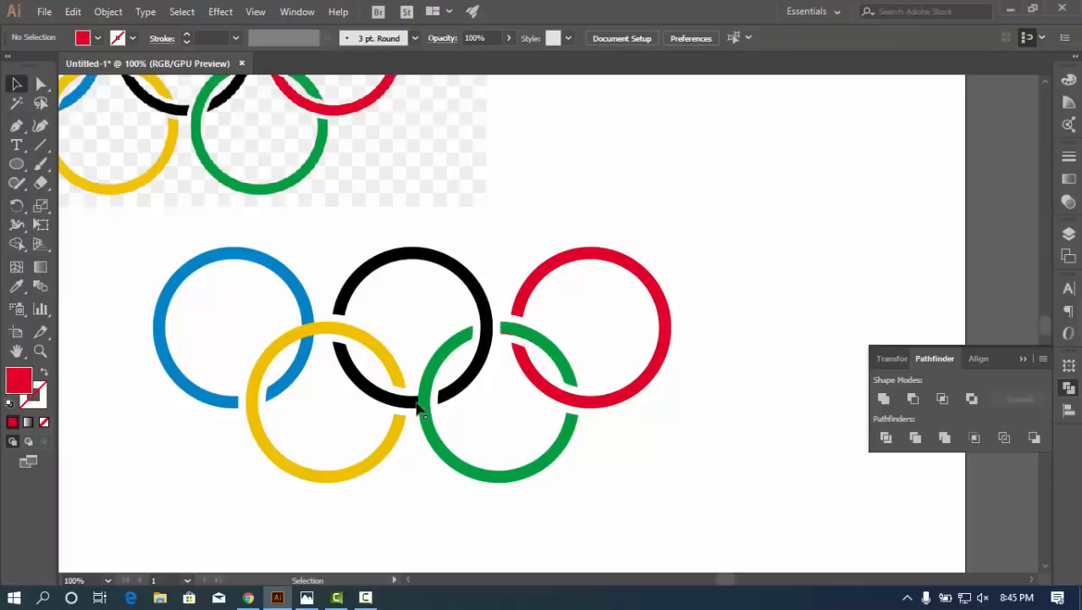
Offset the main part of the green ring by 10 px with Miter joins
left_click(437, 449)
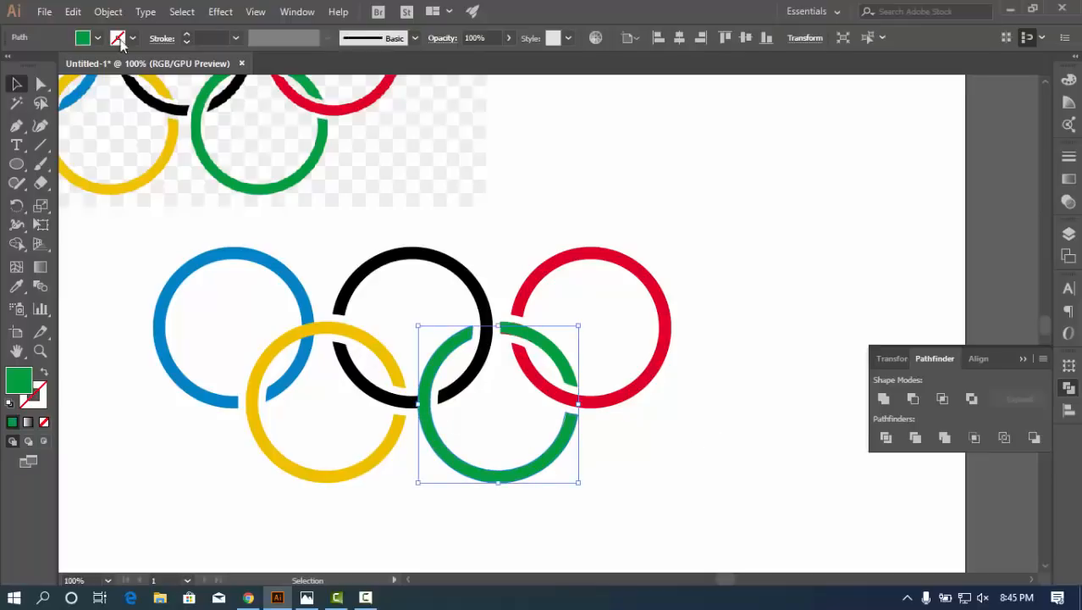
left_click(109, 12)
mouse_move(190, 343)
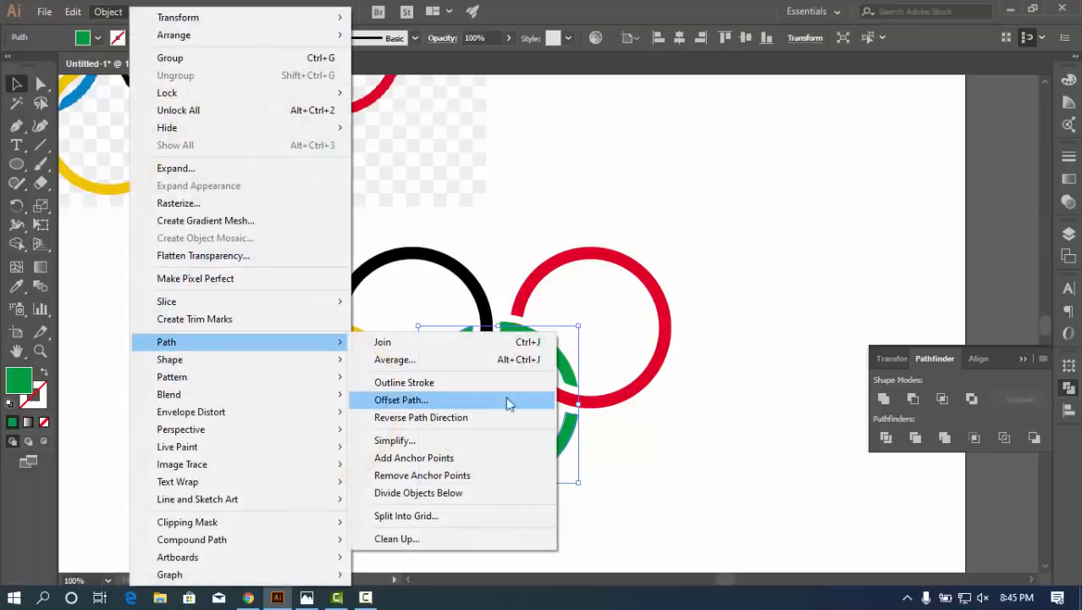
left_click(505, 400)
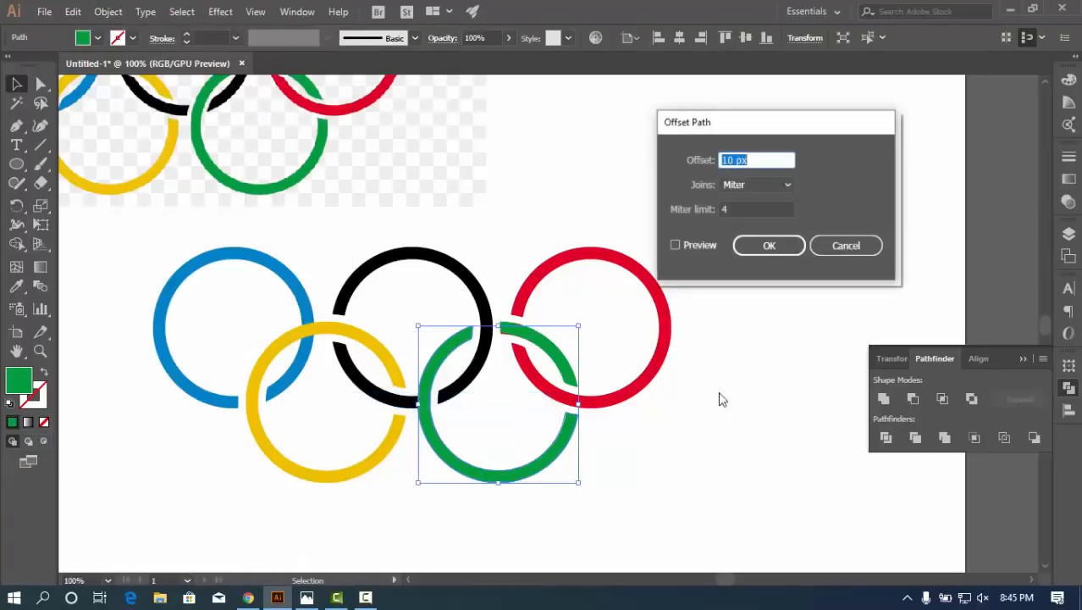
left_click(759, 243)
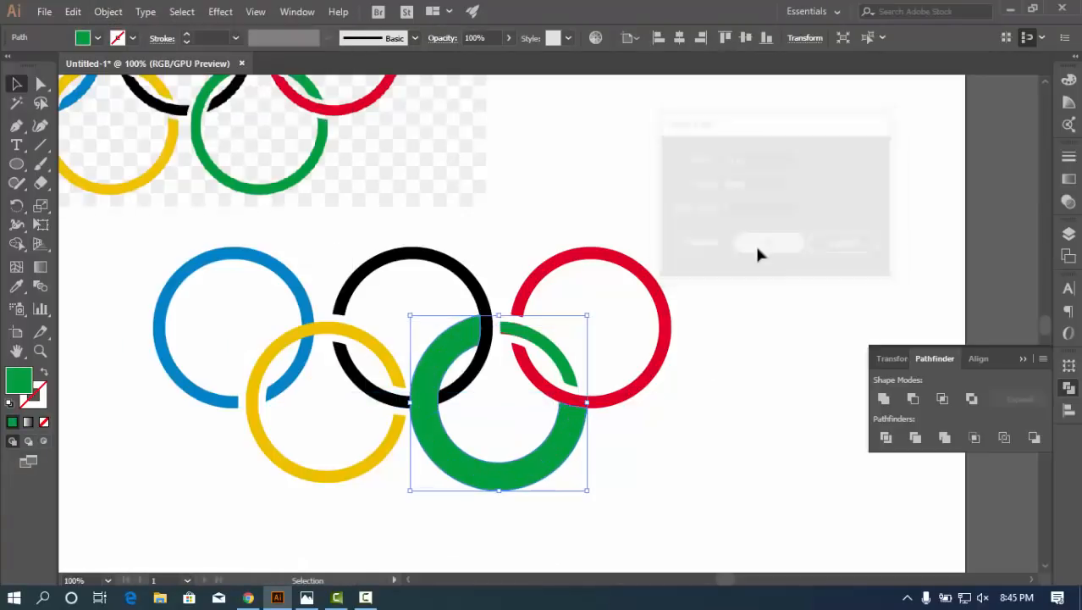
Divide the offset green ring and the black ring with Pathfinder and ungroup the resulting pieces
left_click(416, 401, "shift")
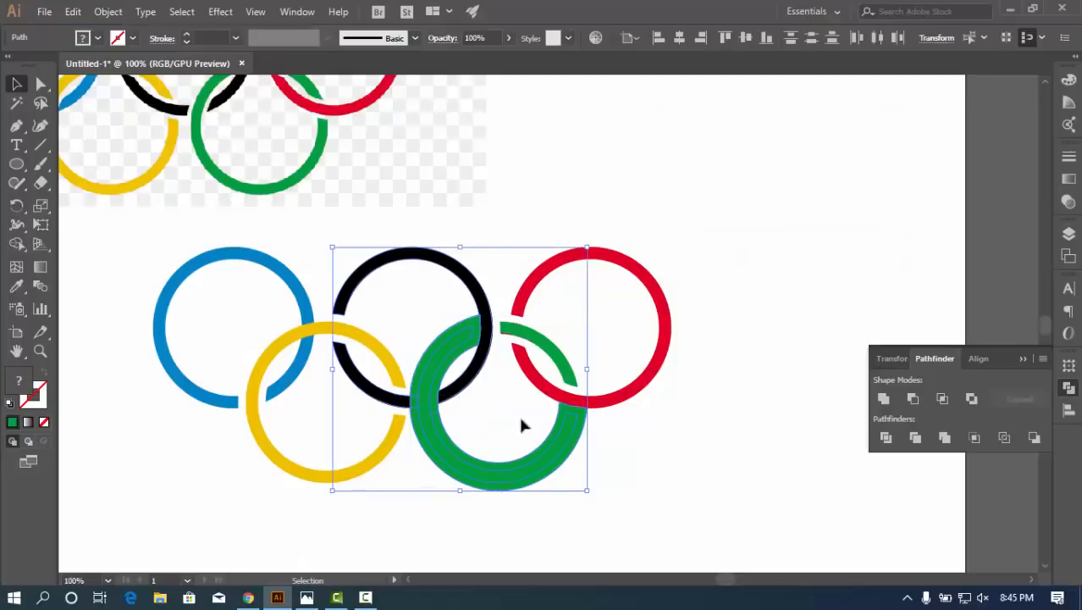
left_click(886, 437)
right_click(436, 381)
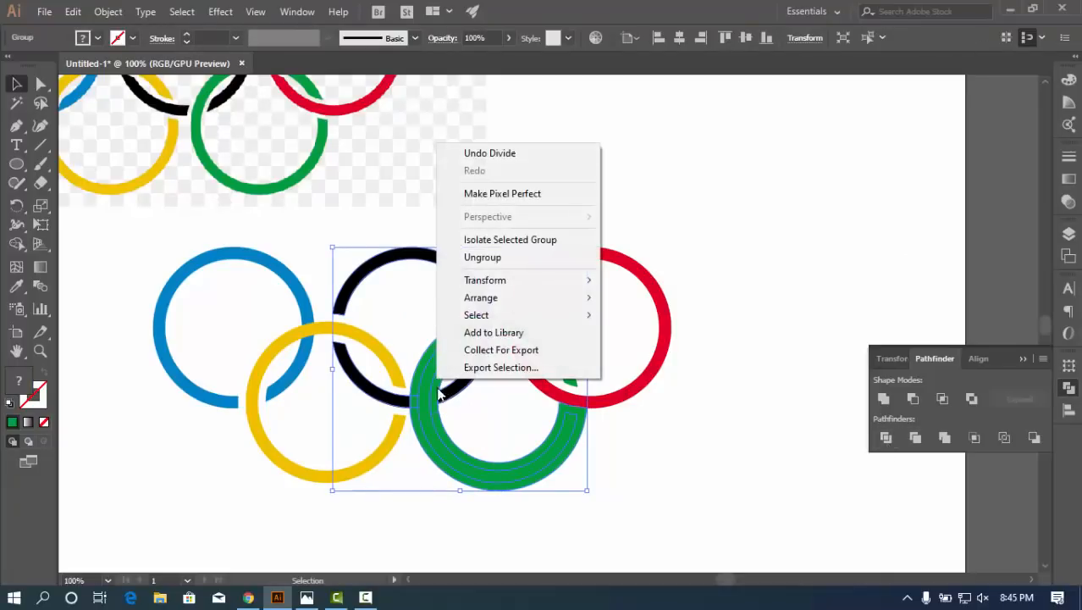
left_click(483, 258)
left_click(415, 452)
Delete the overlap piece at the lower black-green crossing and the leftover offset green shapes
left_click(413, 405)
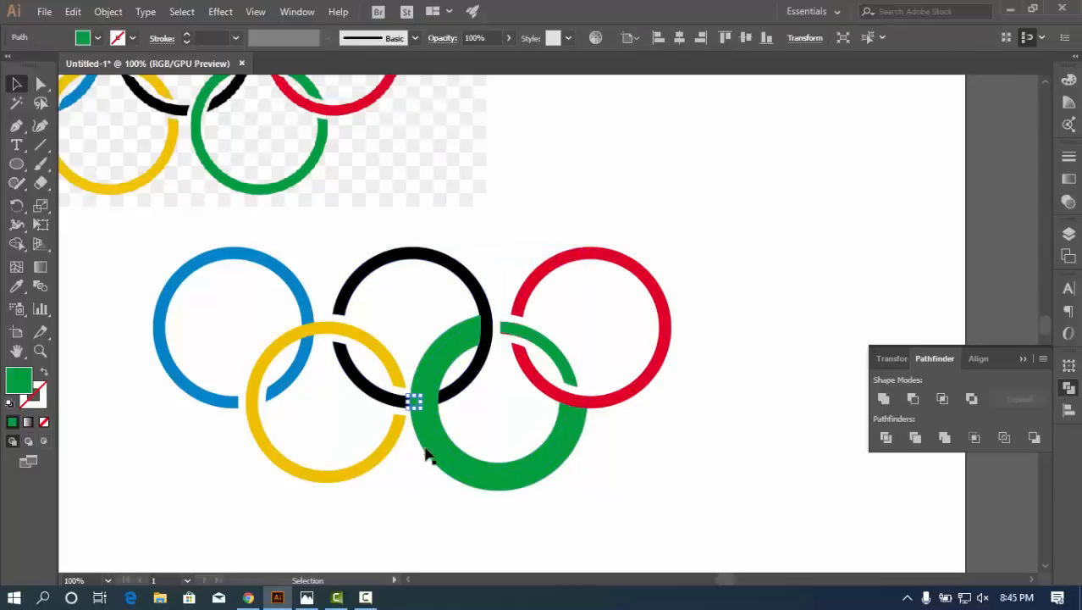
key("Delete")
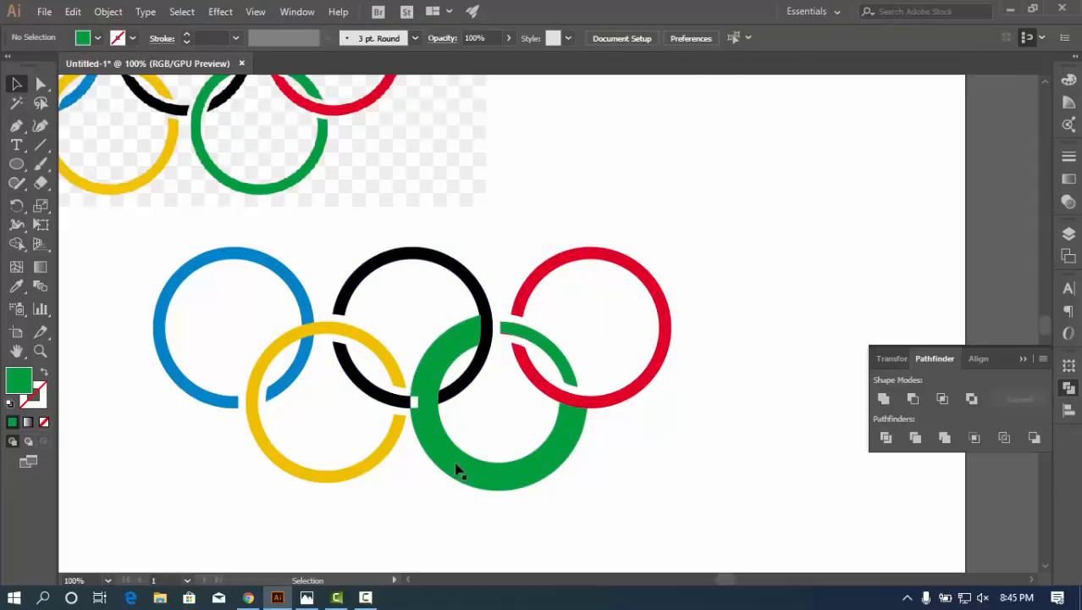
left_click(432, 394)
left_click(441, 412)
left_click(443, 414)
key("Delete")
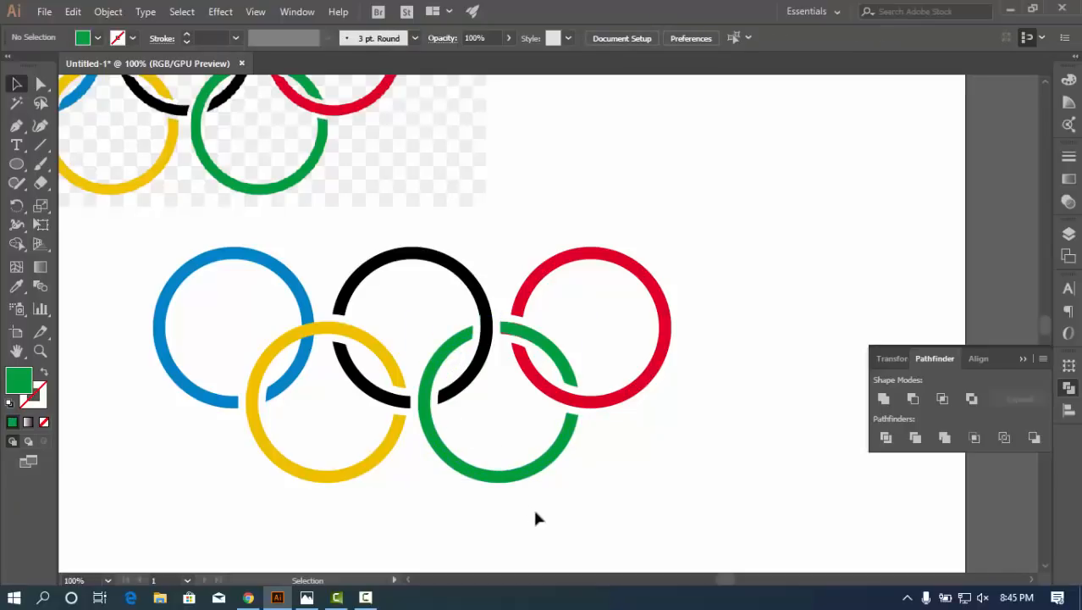
Recolour the green sliver on the black ring's inner edge by sampling the ring's black with the Eyedropper
left_click(519, 327)
left_click(538, 366)
left_click(564, 297)
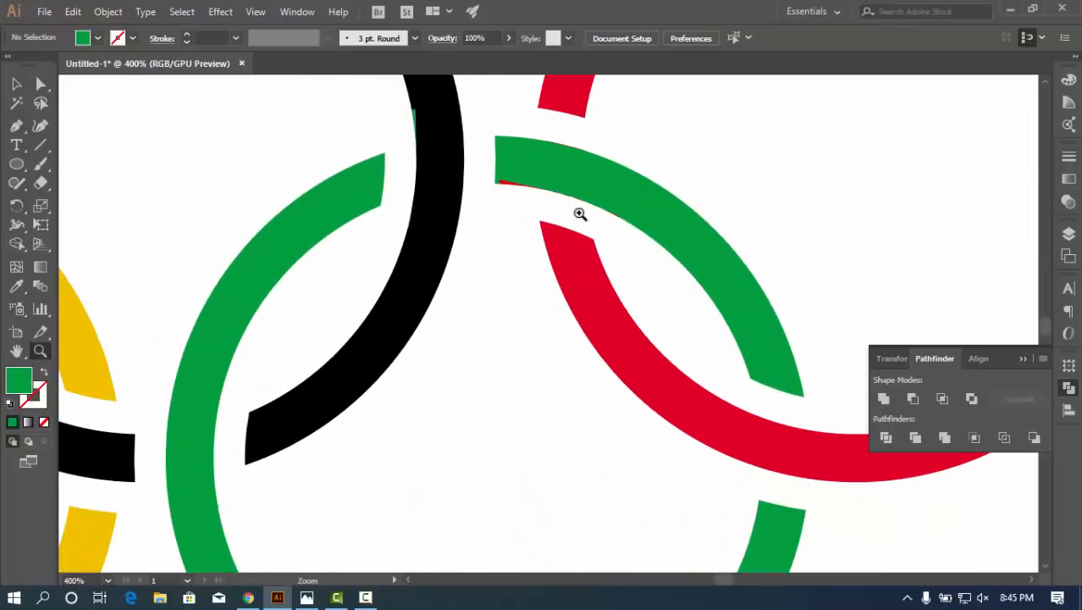
left_click(552, 298)
left_click(548, 330)
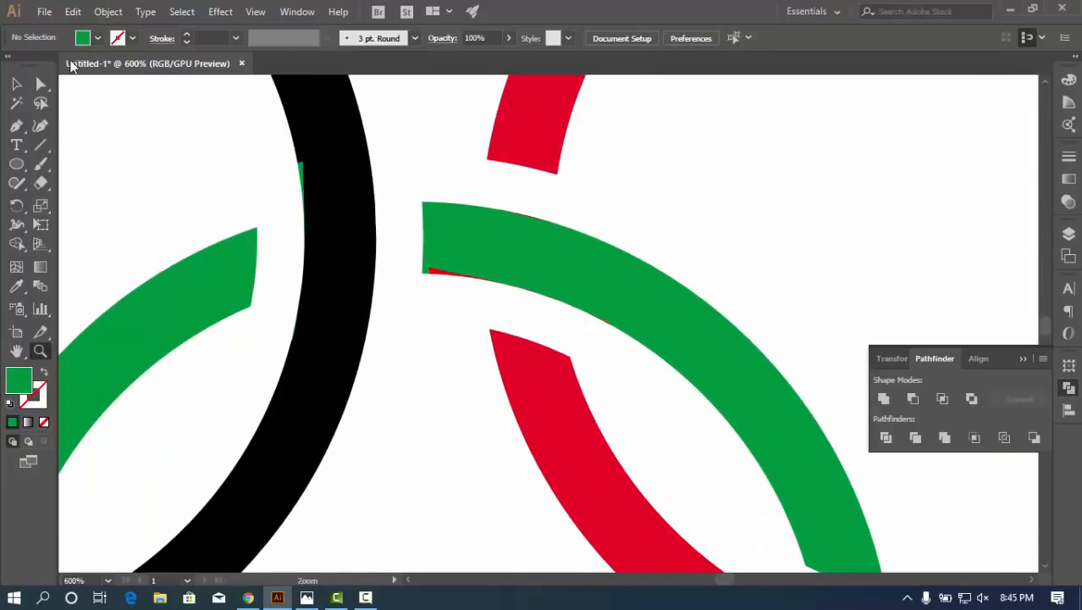
left_click(40, 84)
left_click(302, 174)
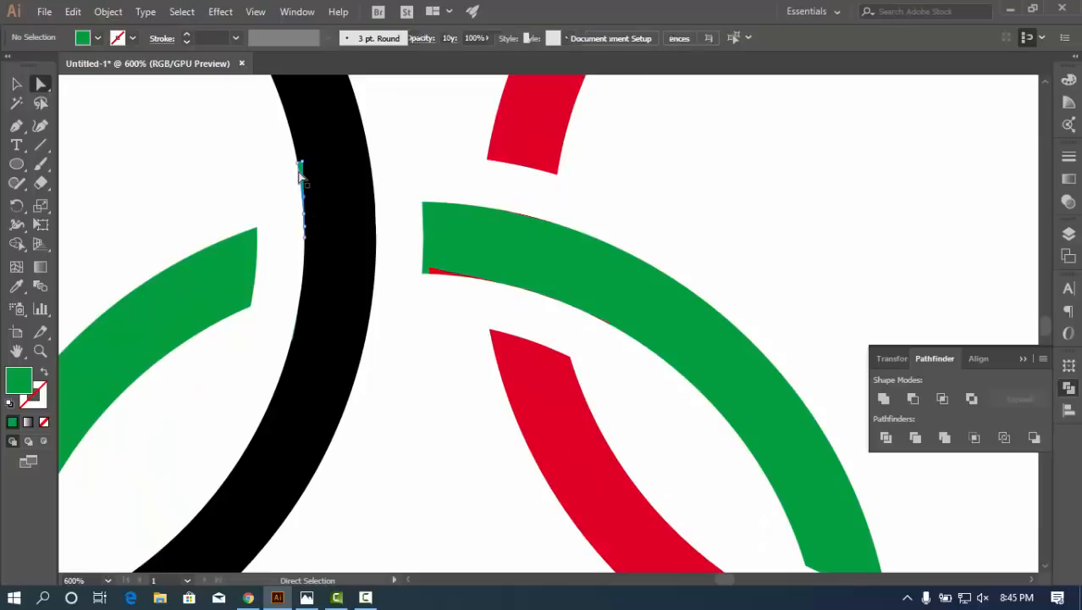
key("i")
left_click(354, 222)
key("v")
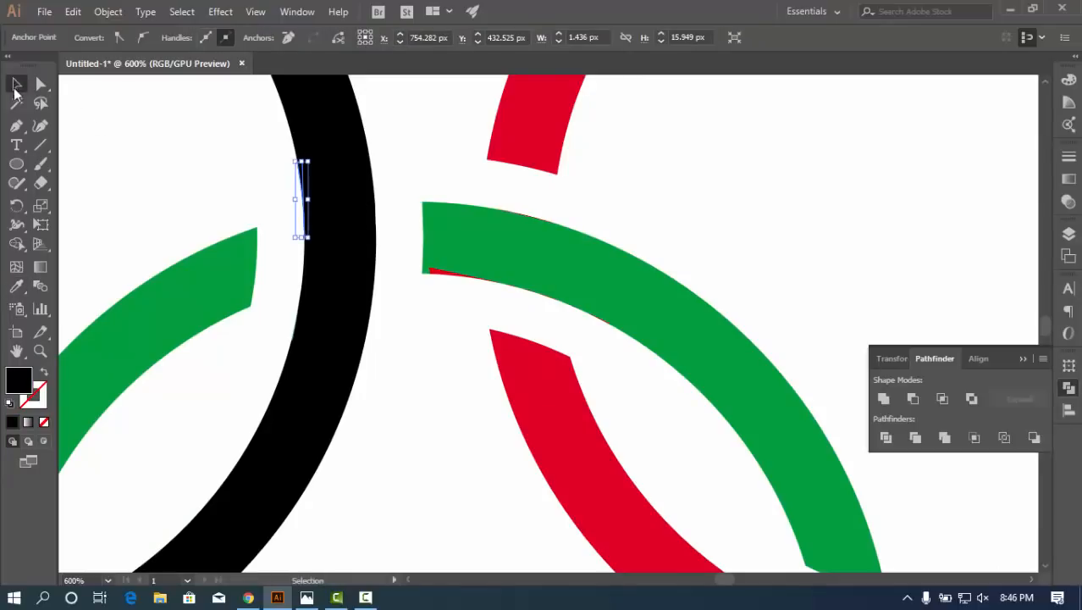
left_click(225, 182)
Recolour the red sliver on the green ring's lower edge by sampling the ring's green with the Eyedropper
left_click(444, 275)
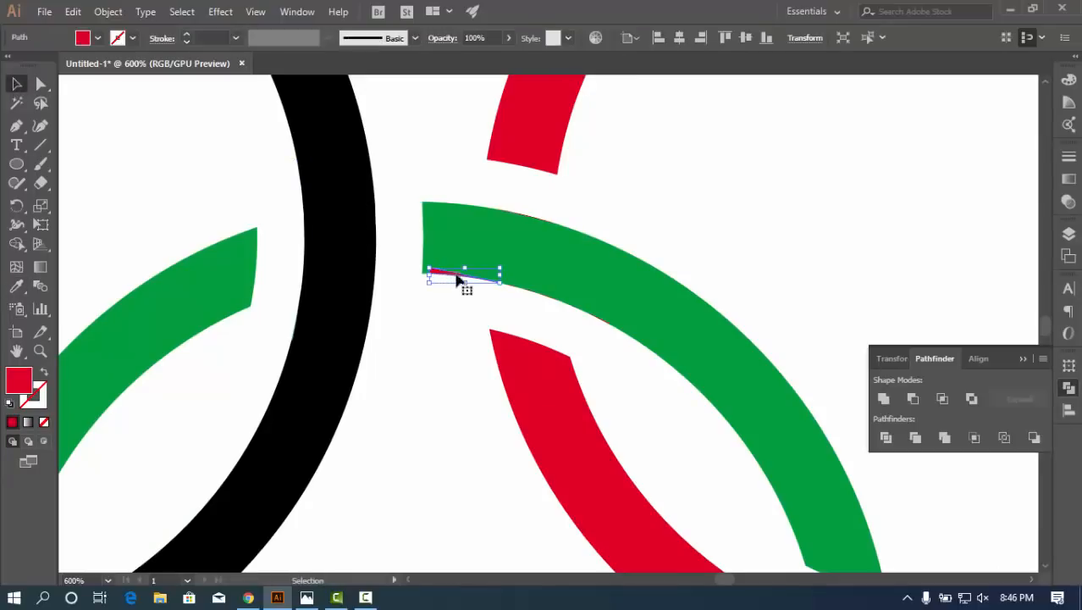
key("i")
left_click(530, 239)
key("v")
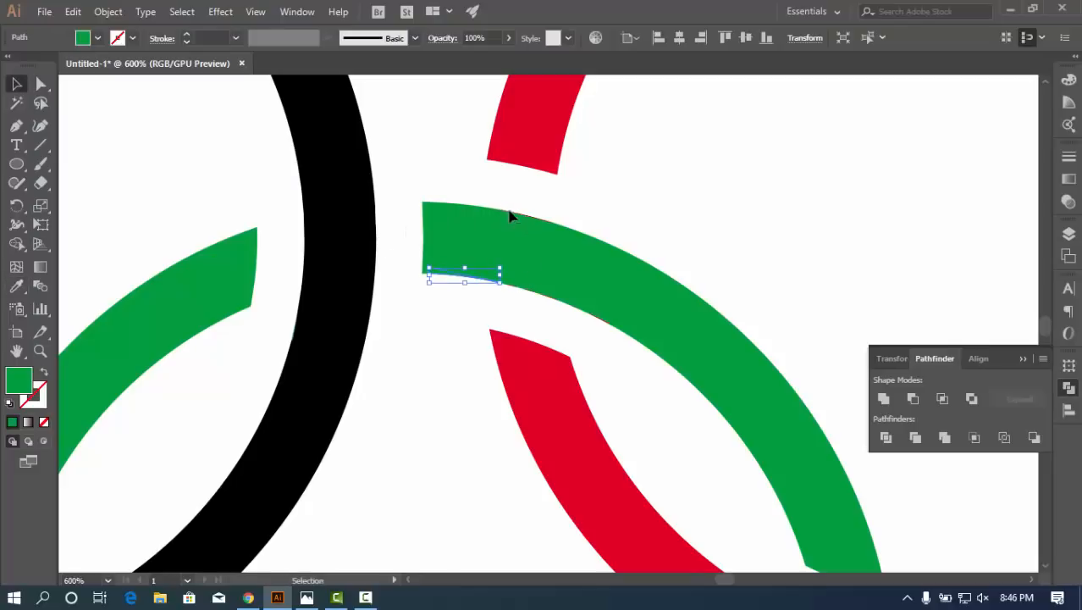
Remove the leftover unfilled shape along the green ring's upper edge near the red crossing
left_click(506, 211)
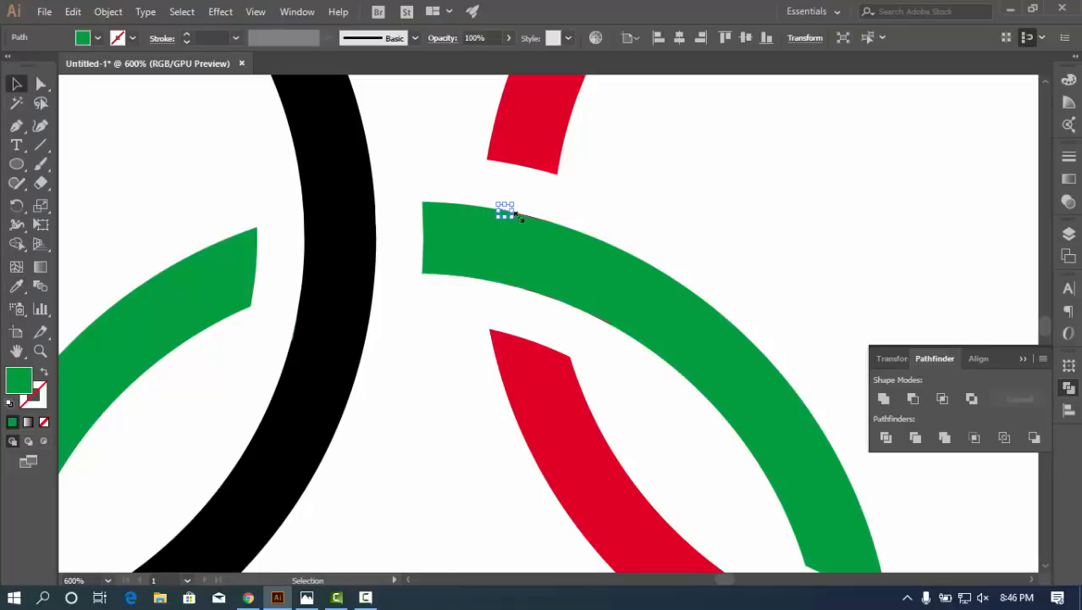
left_click(473, 197)
left_click(598, 272)
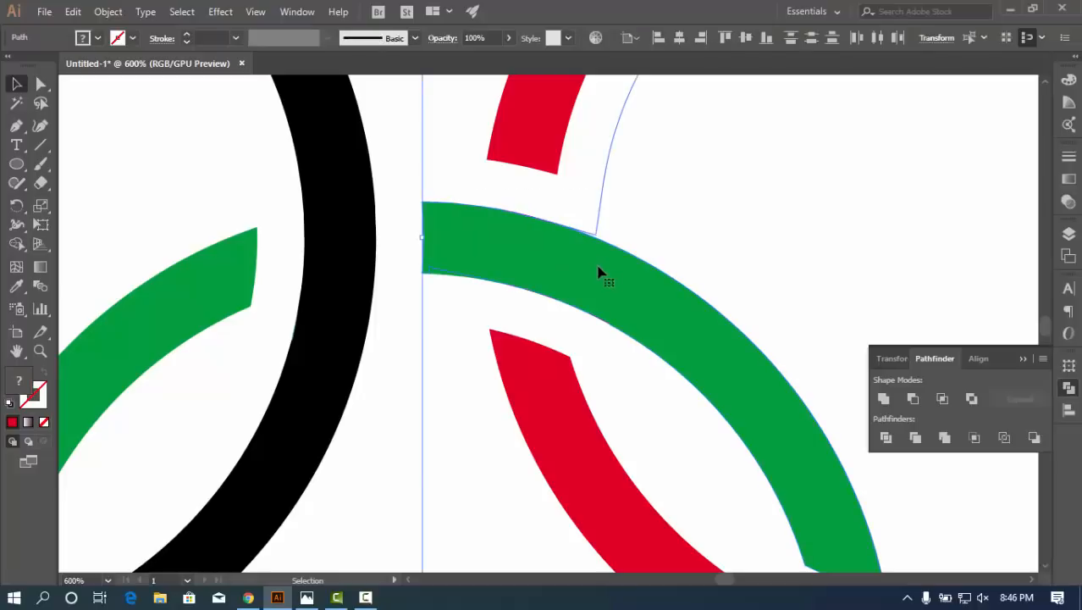
left_click(598, 219)
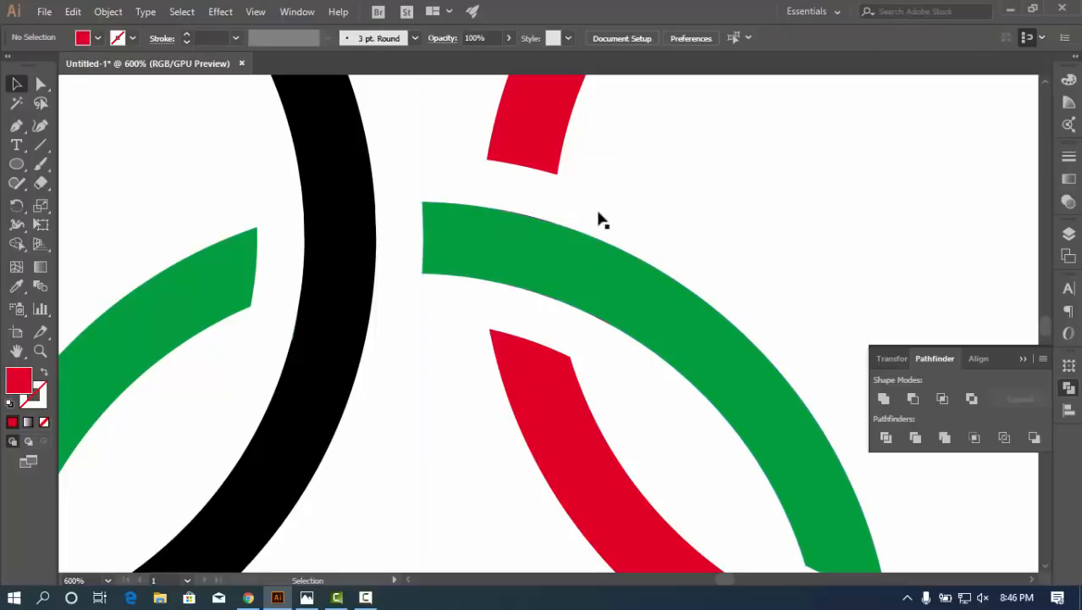
left_click(643, 227)
left_click(643, 234)
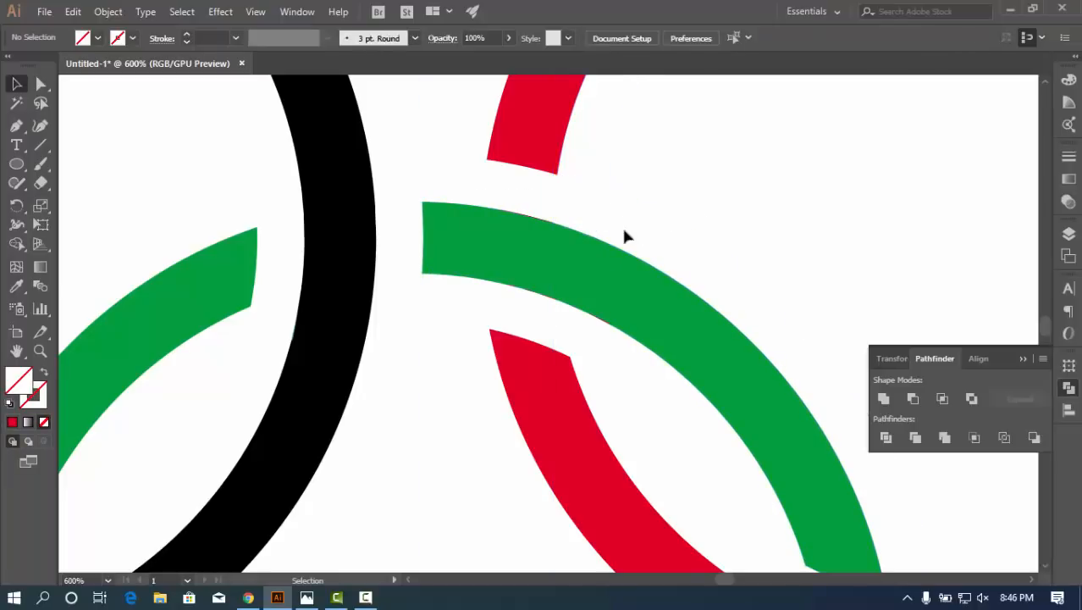
Recolour the remaining slivers on the upper edge of the green arc by sampling the ring's green with the Eyedropper
left_click_drag(473, 194, 558, 249)
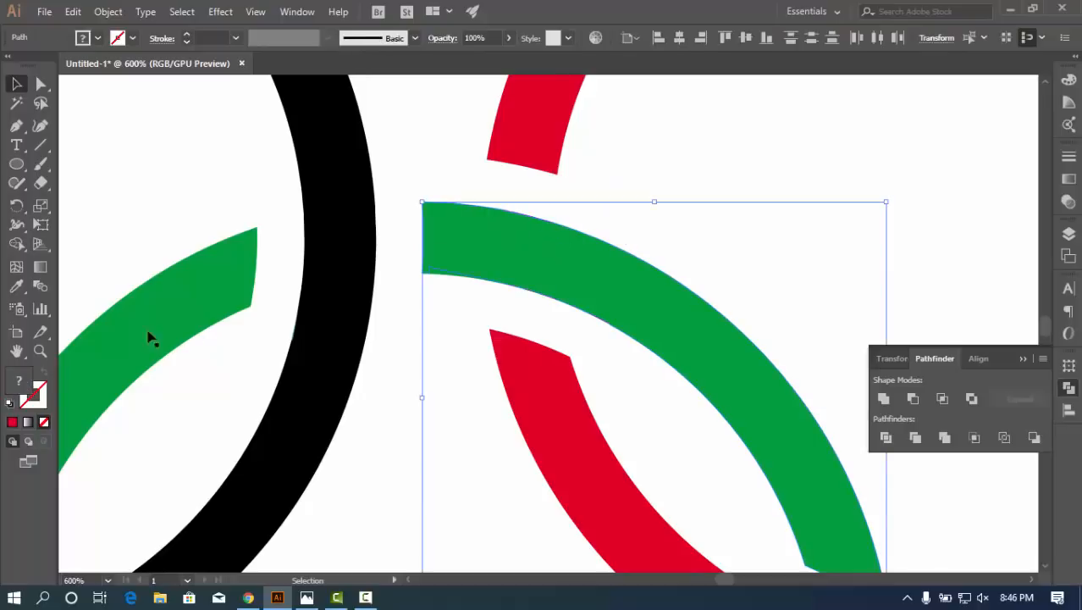
double_click(21, 384)
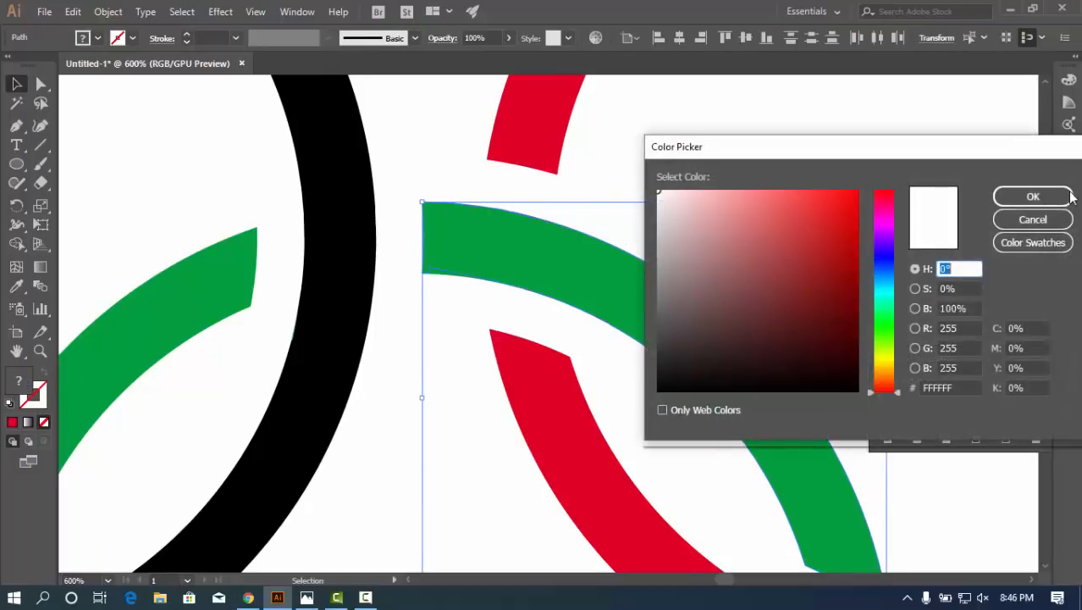
left_click(1037, 219)
left_click(580, 258)
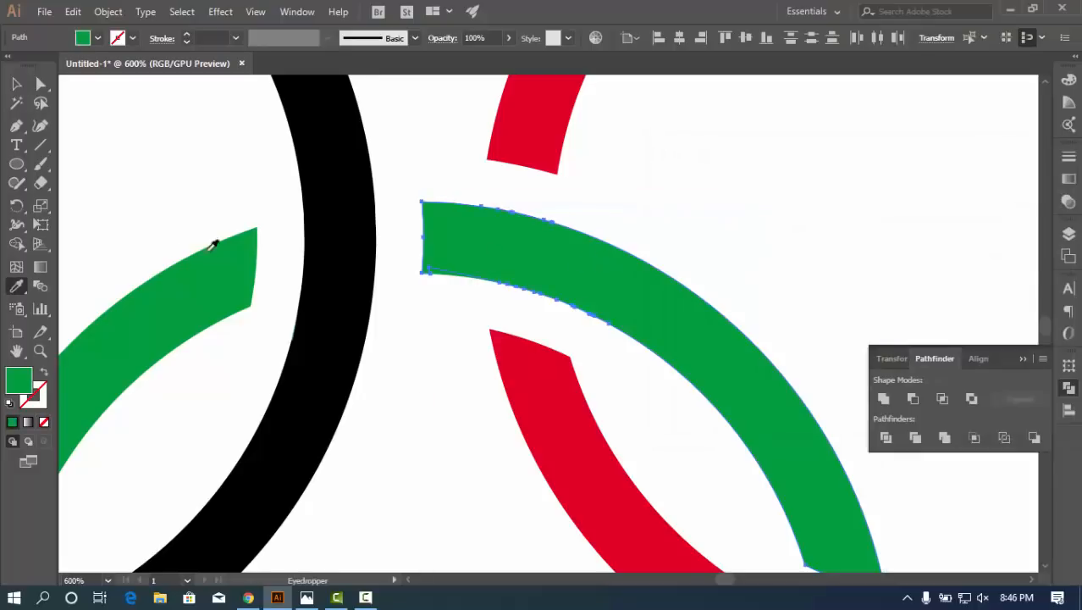
left_click(16, 83)
left_click(827, 162)
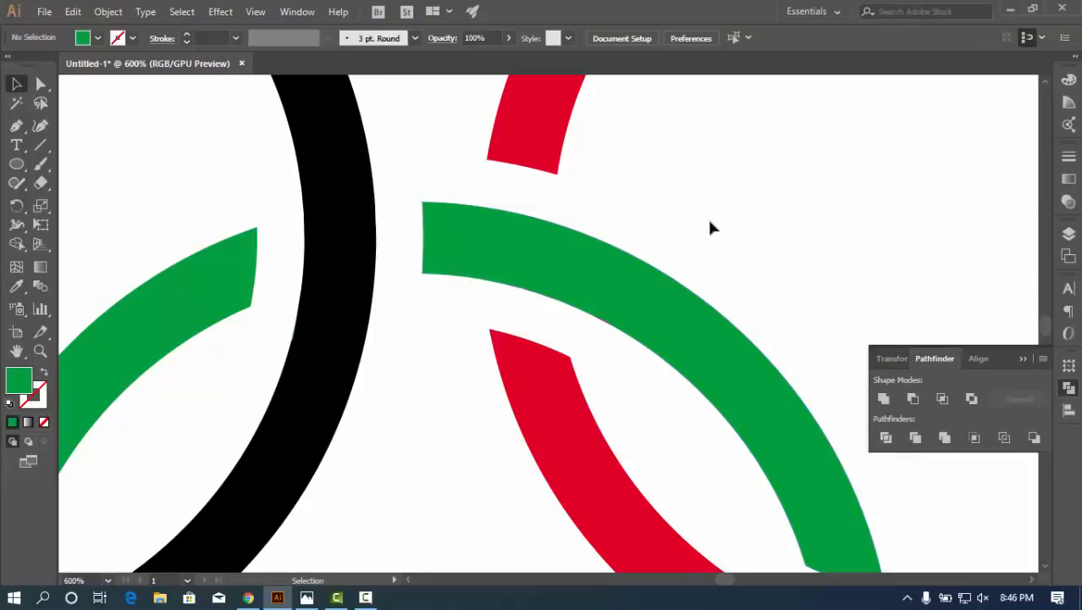
Show the artwork in Outline view and delete the stray unfilled shapes where the green and red rings overlap
key("z")
left_click(633, 251, "alt")
left_click(623, 258, "alt")
left_click(620, 300, "alt")
left_click(616, 301, "alt")
left_click_drag(475, 380, 658, 306)
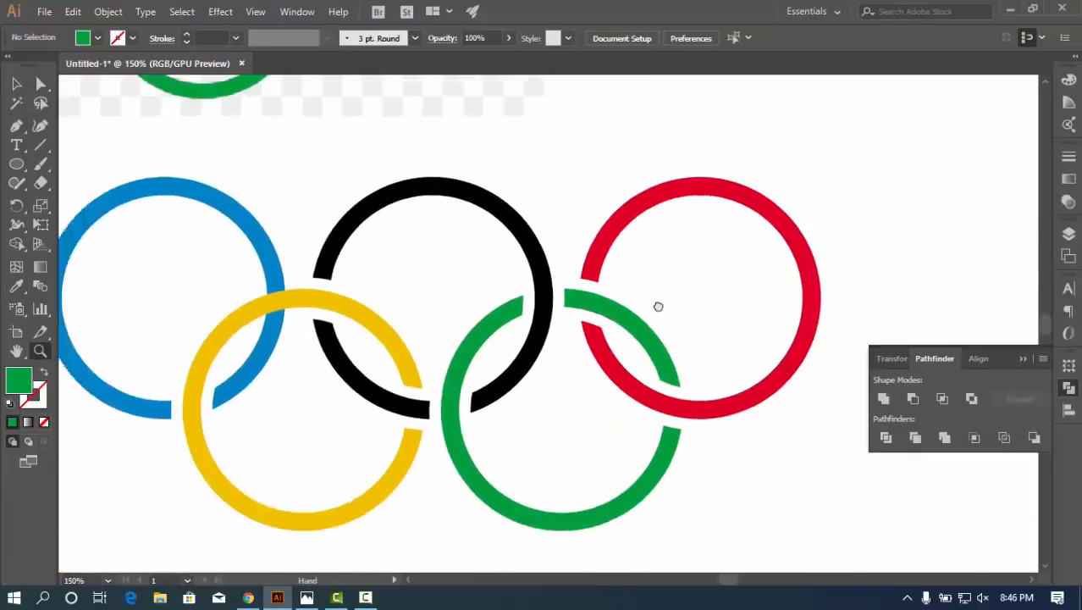
left_click(591, 347, "alt")
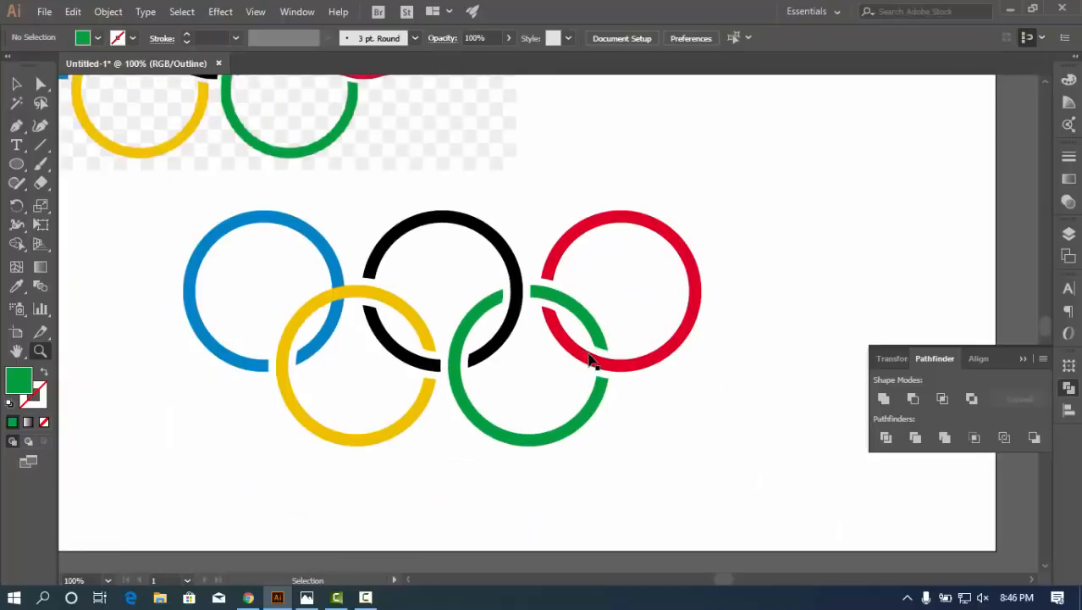
key("ctrl+y")
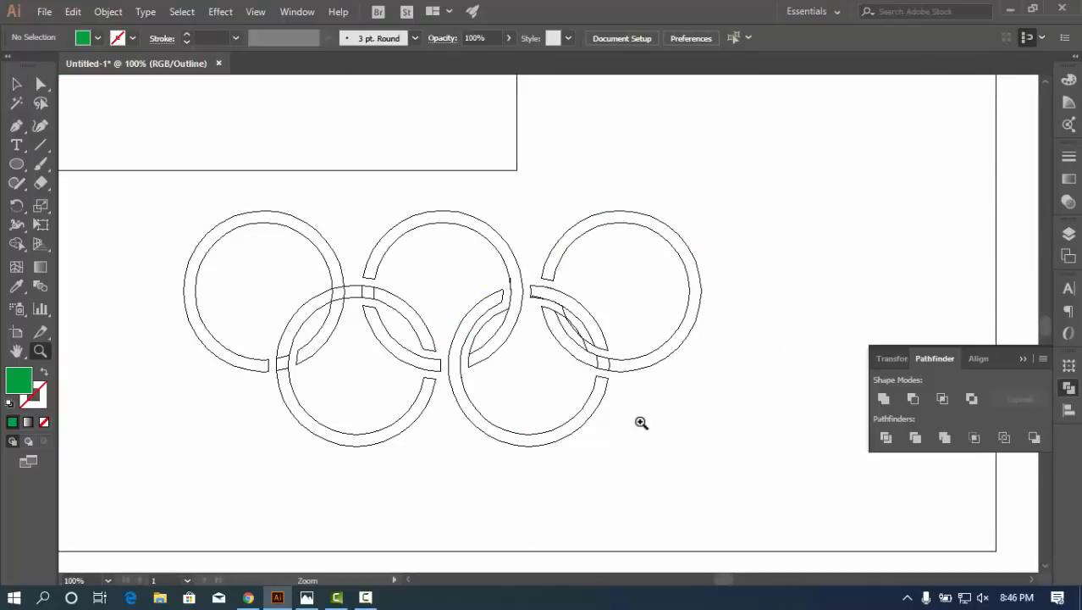
key("v")
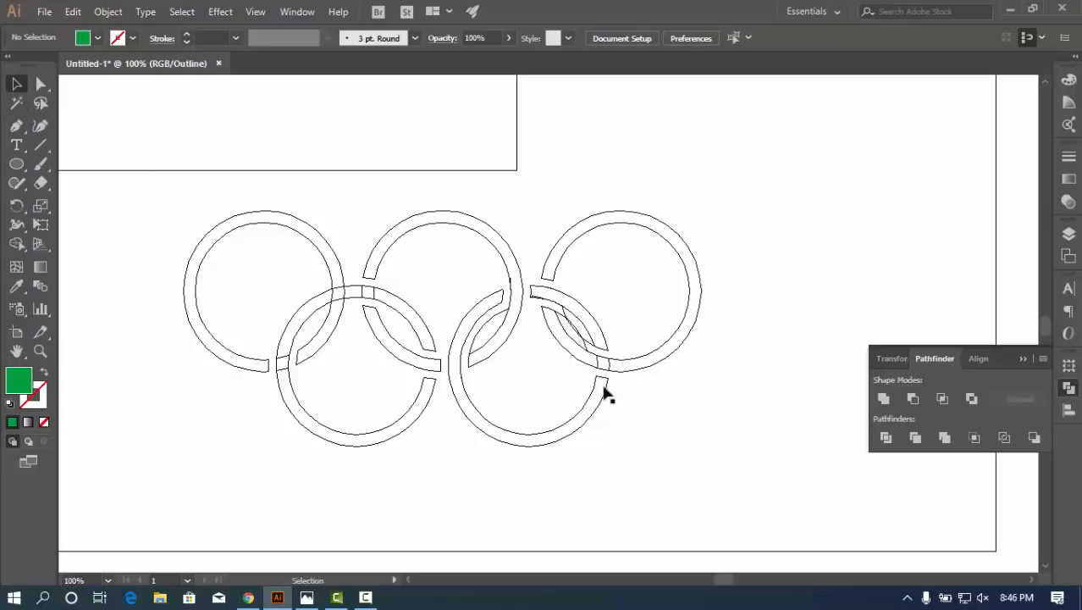
left_click(563, 310)
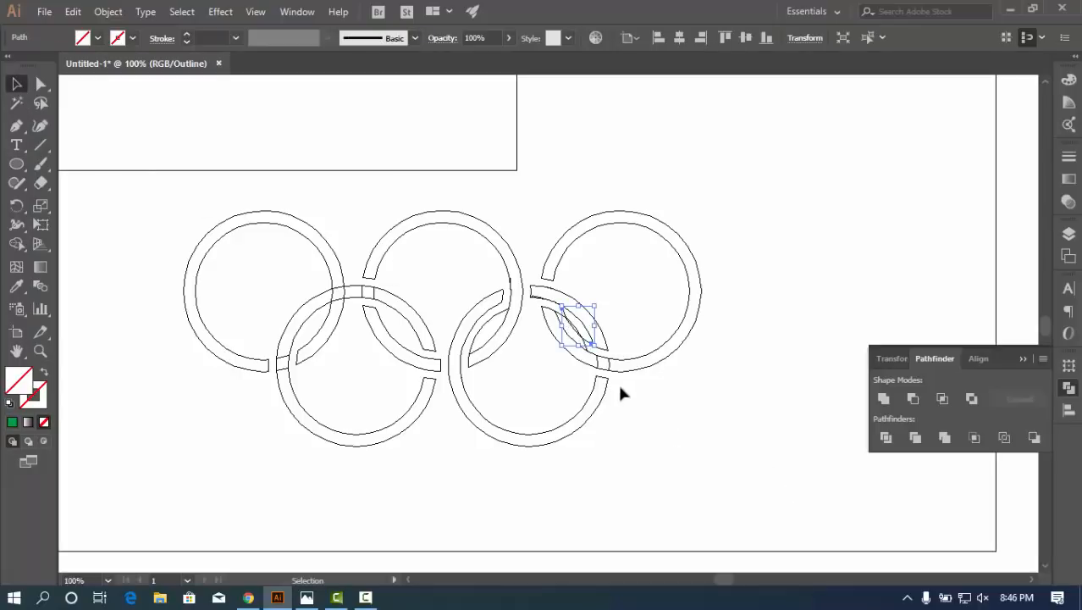
left_click(620, 388)
left_click(586, 347)
left_click(605, 419)
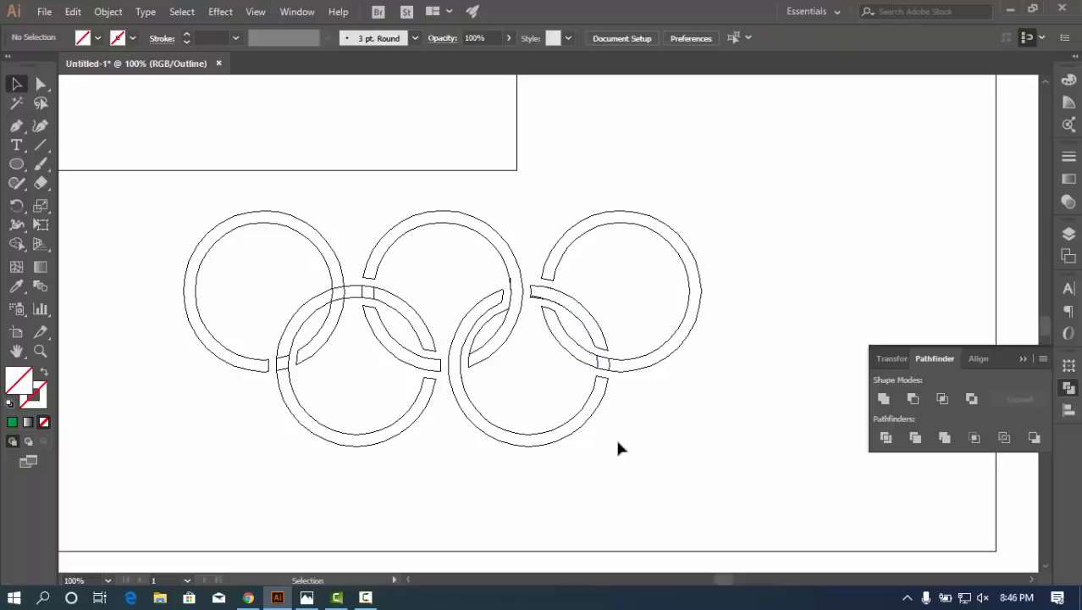
Delete the stray unfilled shape where the black and green rings overlap, and return to the coloured preview
left_click(472, 342)
key("Delete")
key("ctrl+y")
left_click_drag(563, 376, 598, 394)
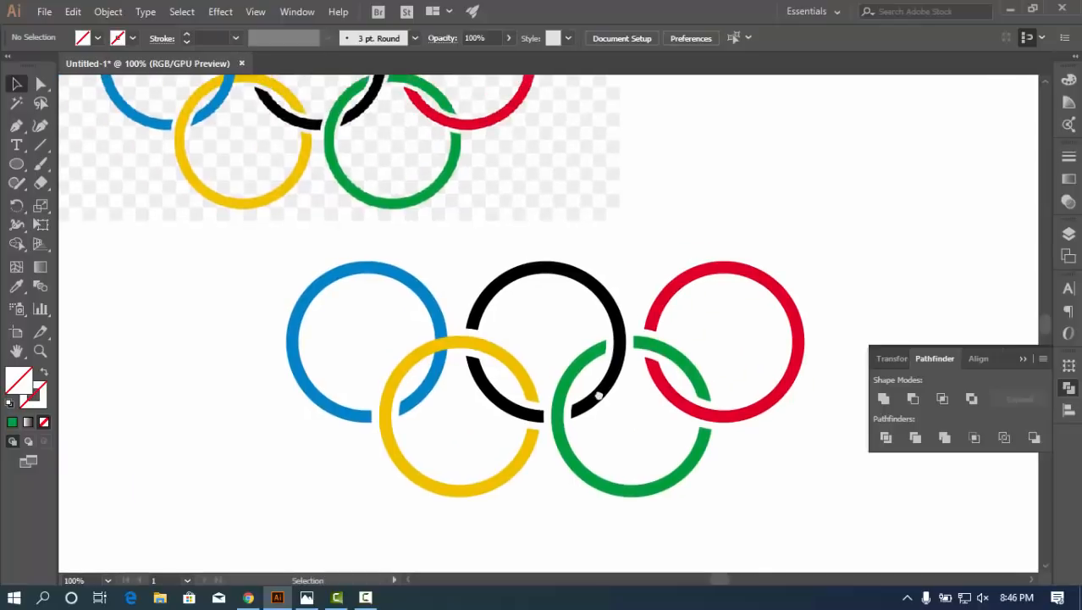
Try the Shape Builder with no fill on the upper crossing of the blue and yellow rings, and undo it
key("z")
left_click(598, 395, "alt")
left_click(580, 396, "alt")
left_click_drag(546, 278, 531, 329)
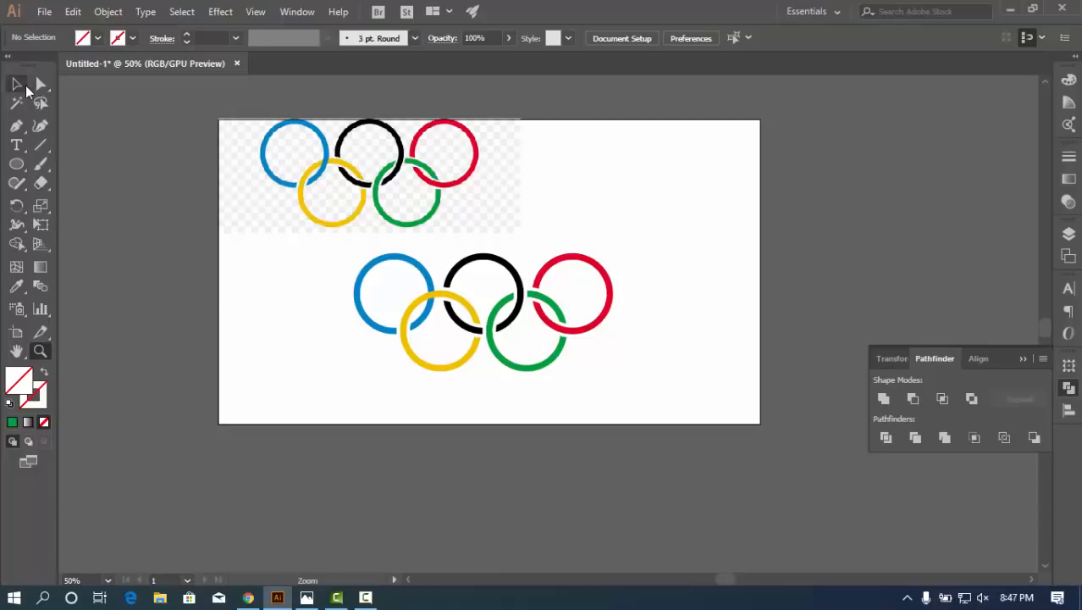
left_click(17, 84)
left_click_drag(351, 269, 425, 369)
left_click(16, 243)
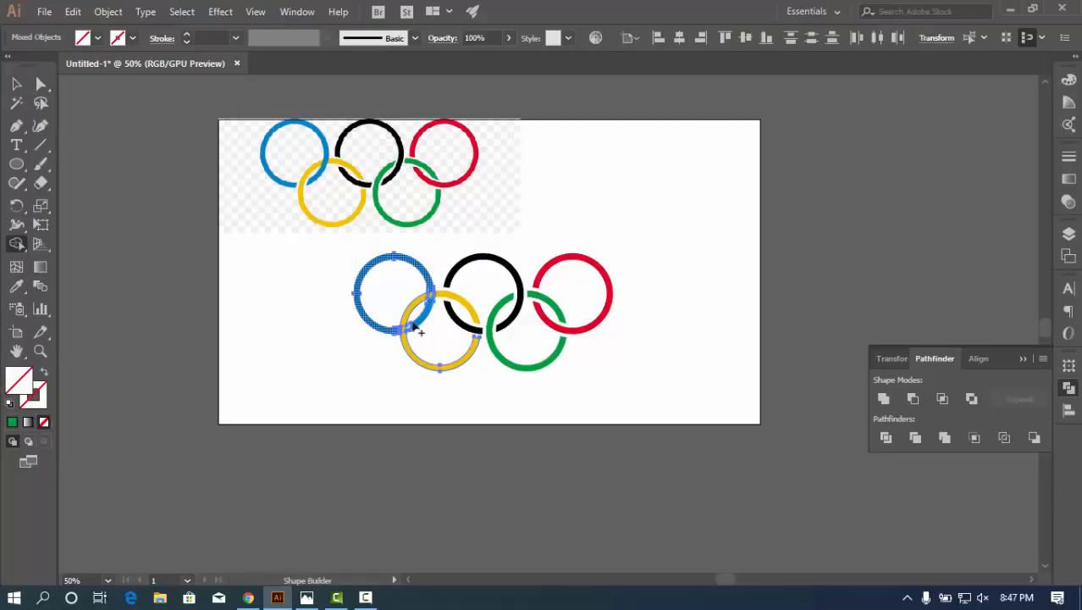
left_click(430, 297)
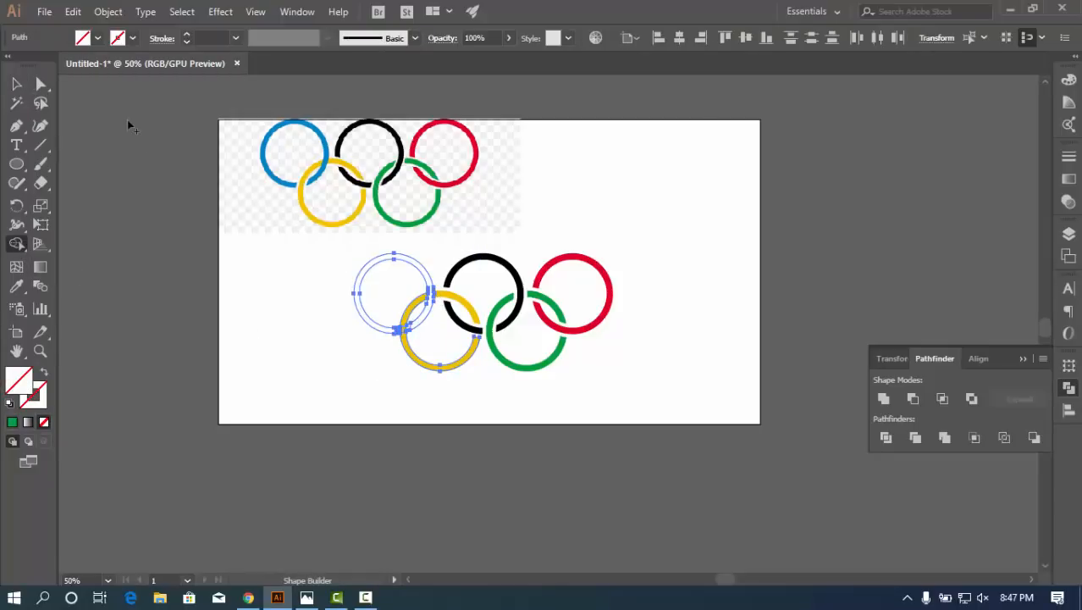
key("ctrl+z")
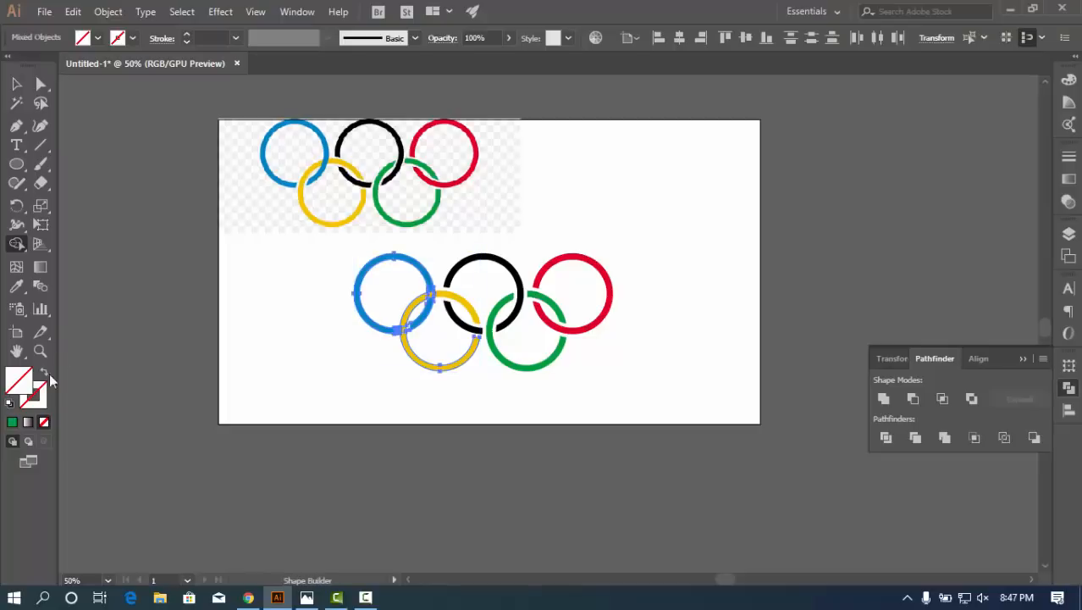
left_click(17, 85)
left_click(272, 318)
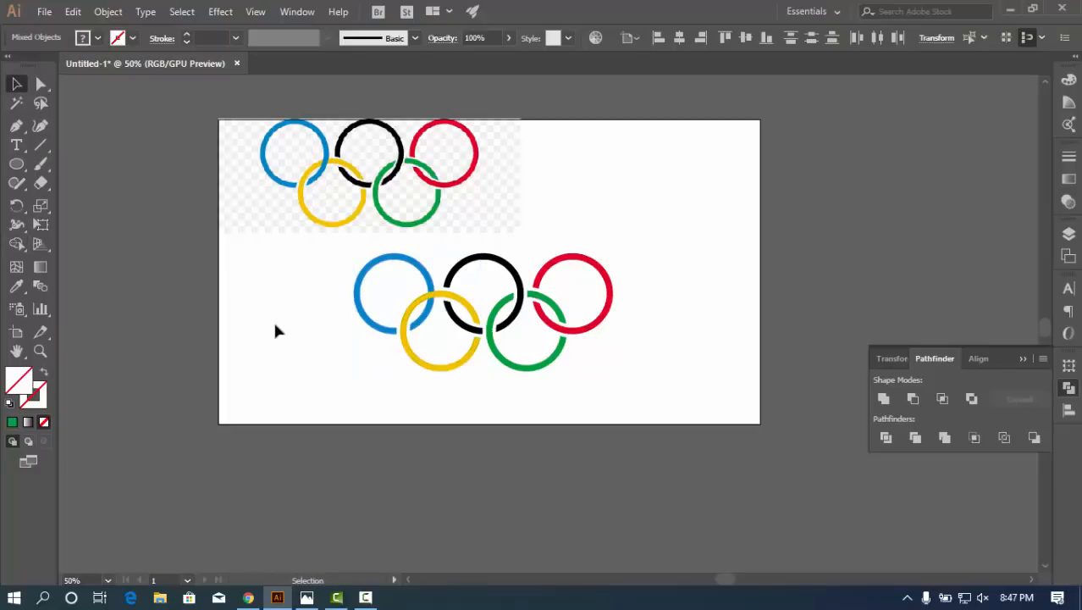
Try to merge pieces at the blue and yellow rings' upper crossing using Shape Builder with a blue fill
left_click_drag(330, 280, 430, 354)
left_click(335, 292)
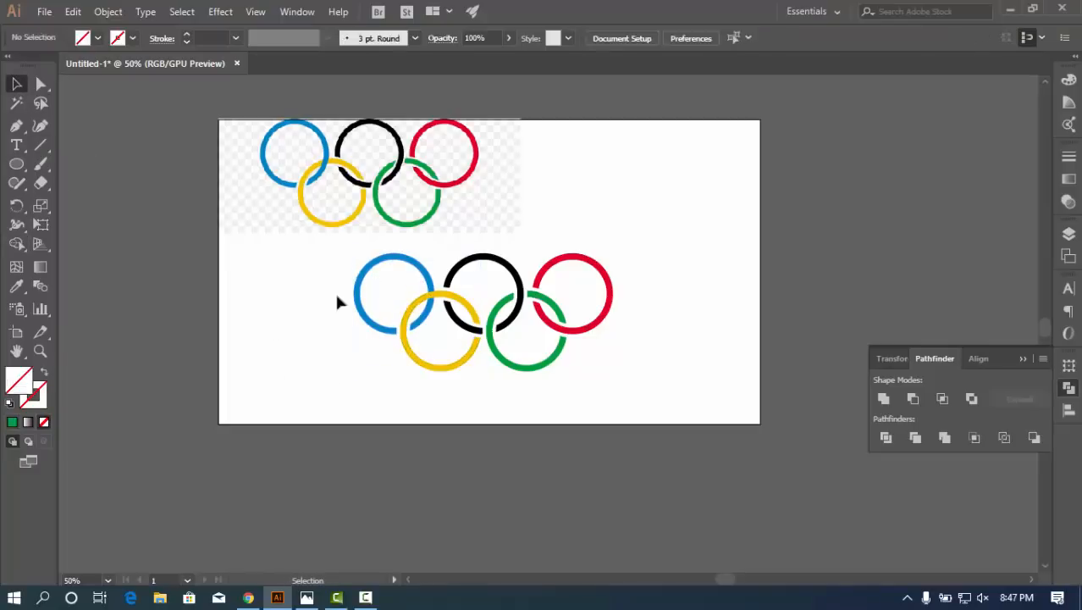
left_click(357, 296)
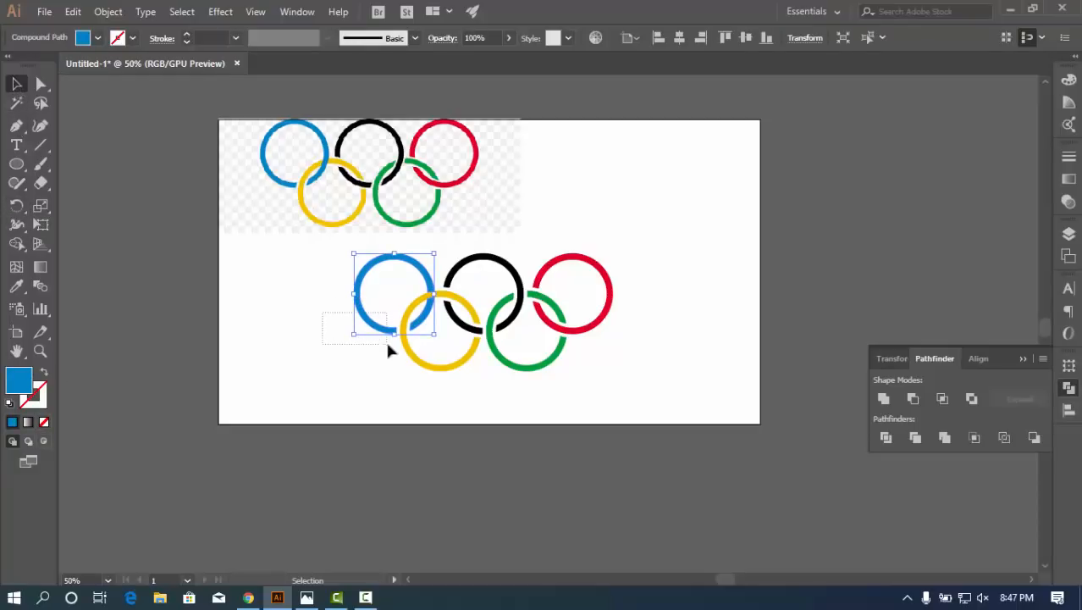
left_click_drag(387, 344, 387, 344)
left_click(427, 360, "shift")
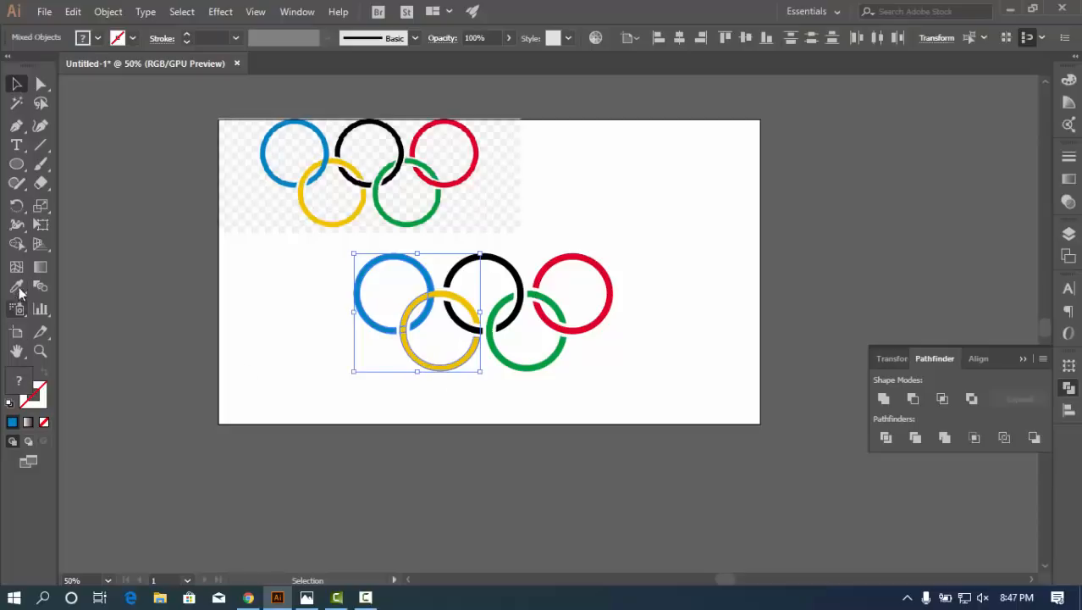
left_click(16, 243)
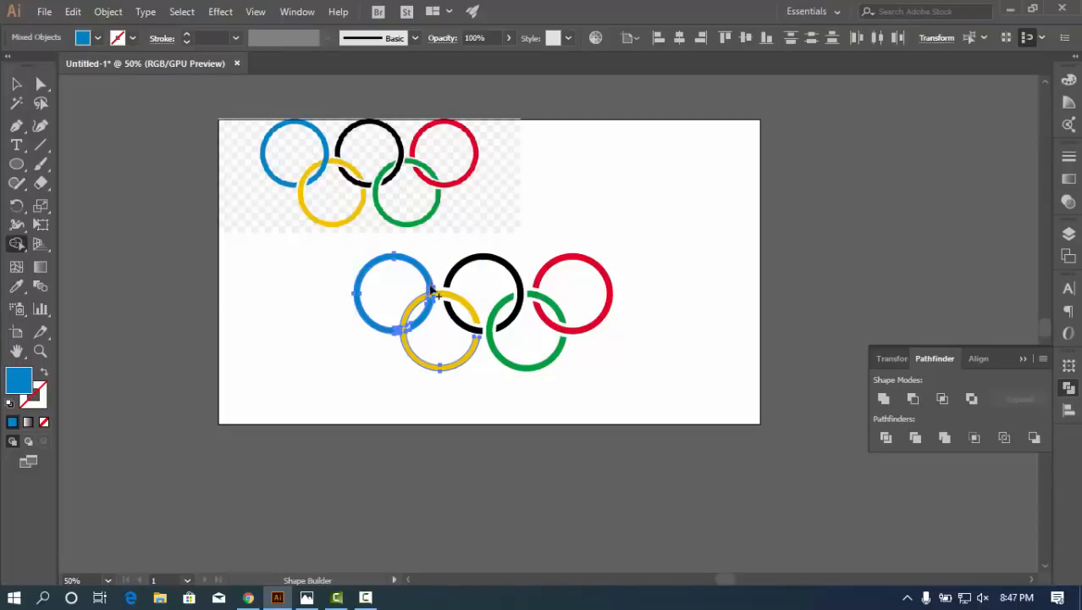
left_click_drag(430, 293, 432, 301)
key("v")
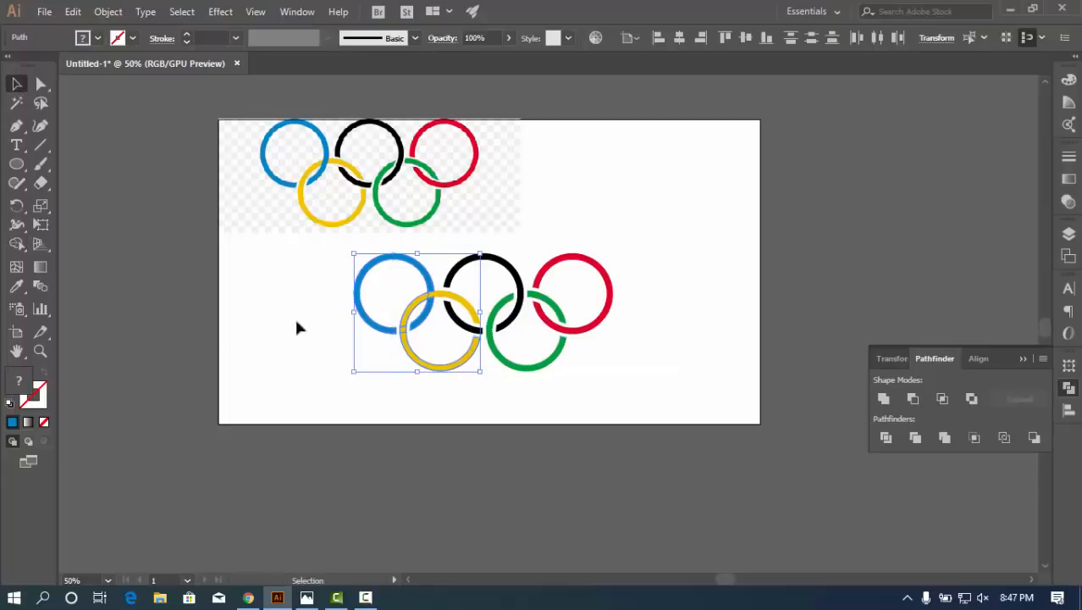
key("ctrl+z")
Select the blue and yellow ring pieces and apply Shape Builder to their upper crossing
left_click_drag(329, 276, 436, 339)
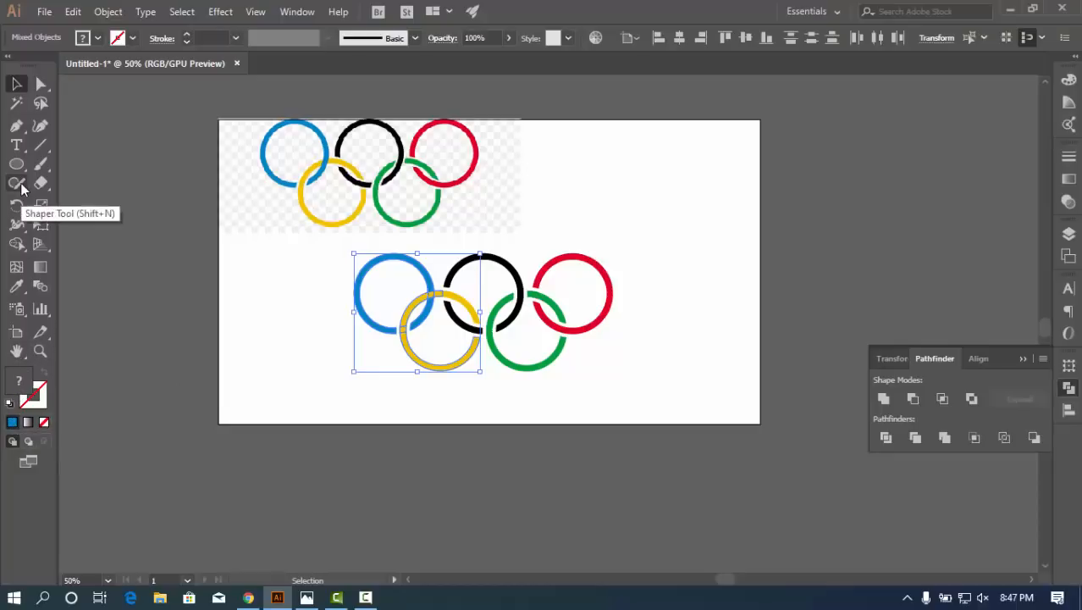
left_click(17, 243)
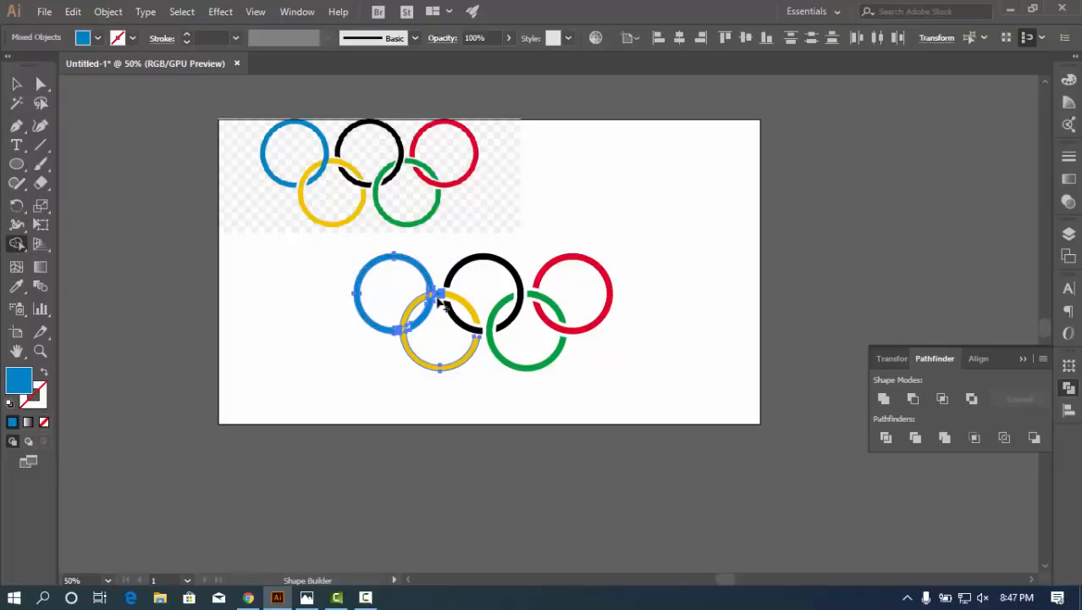
left_click(431, 301)
left_click(16, 83)
left_click(276, 351)
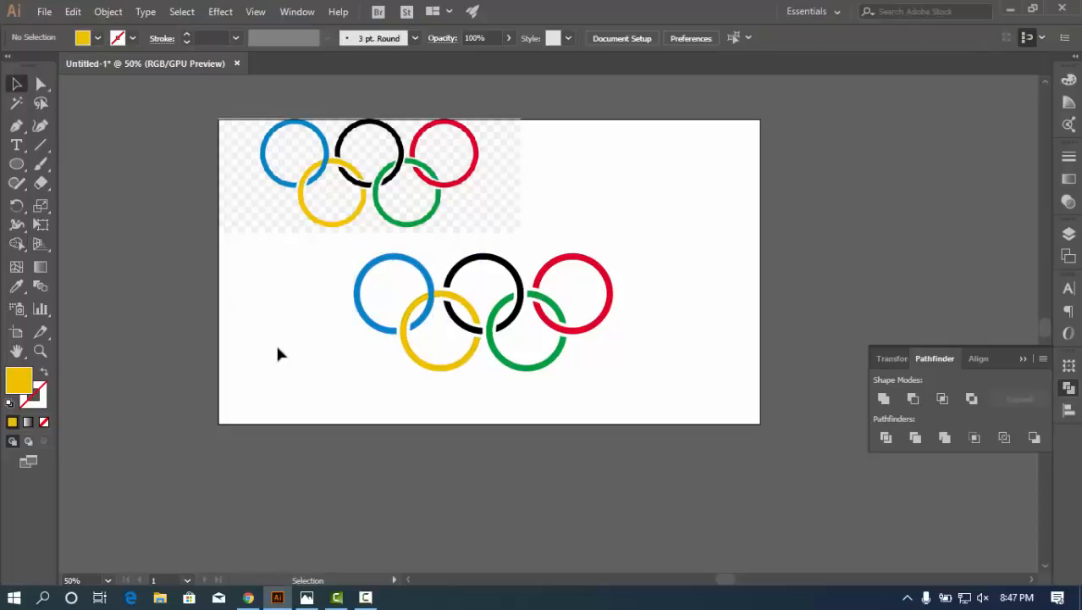
Group all pieces of the five recreated rings
left_click_drag(713, 345, 714, 368)
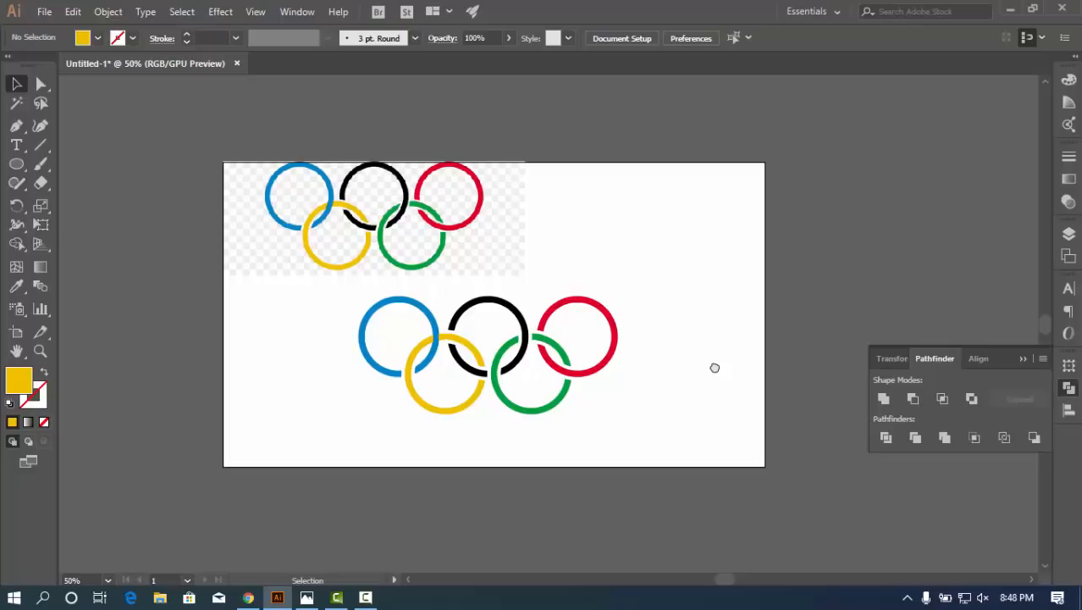
left_click_drag(322, 317, 657, 468)
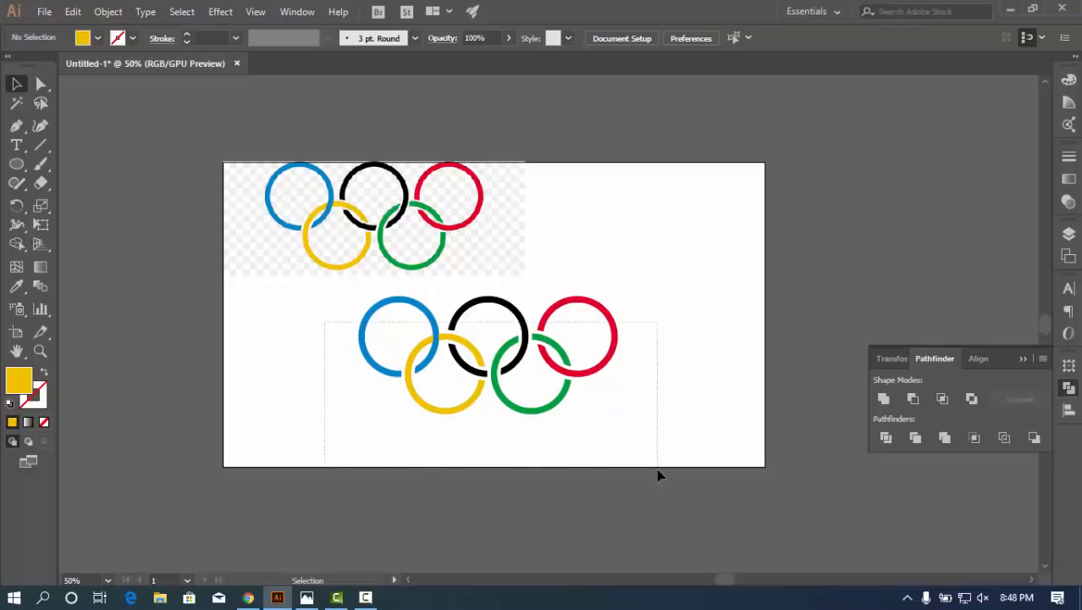
right_click(480, 288)
left_click(513, 370)
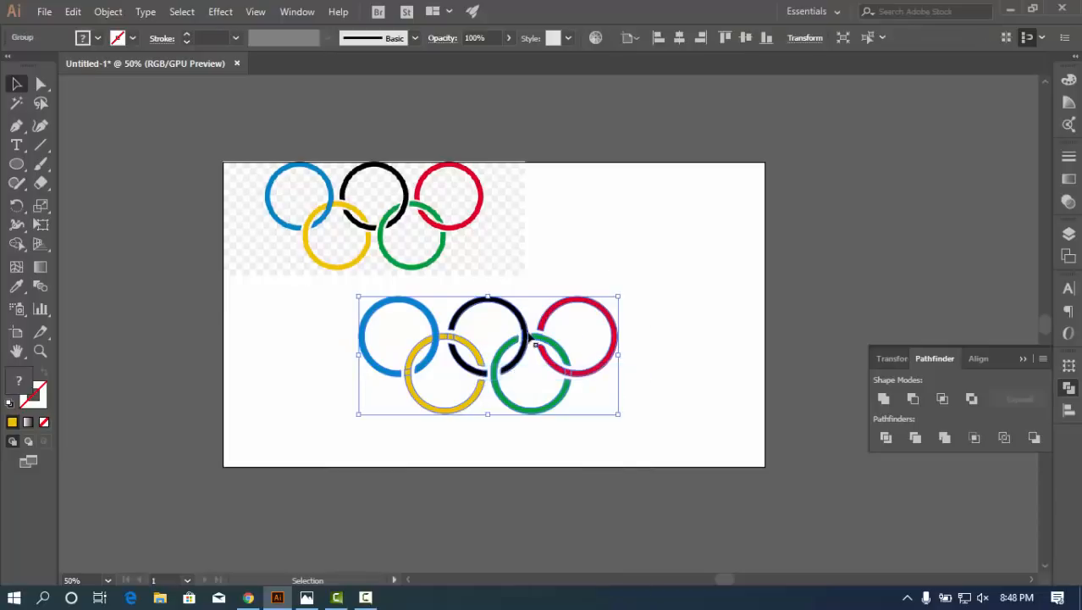
Move the ring group beside the reference image so that it extends past the artboard's right edge
left_click_drag(529, 337, 668, 360)
left_click(904, 255)
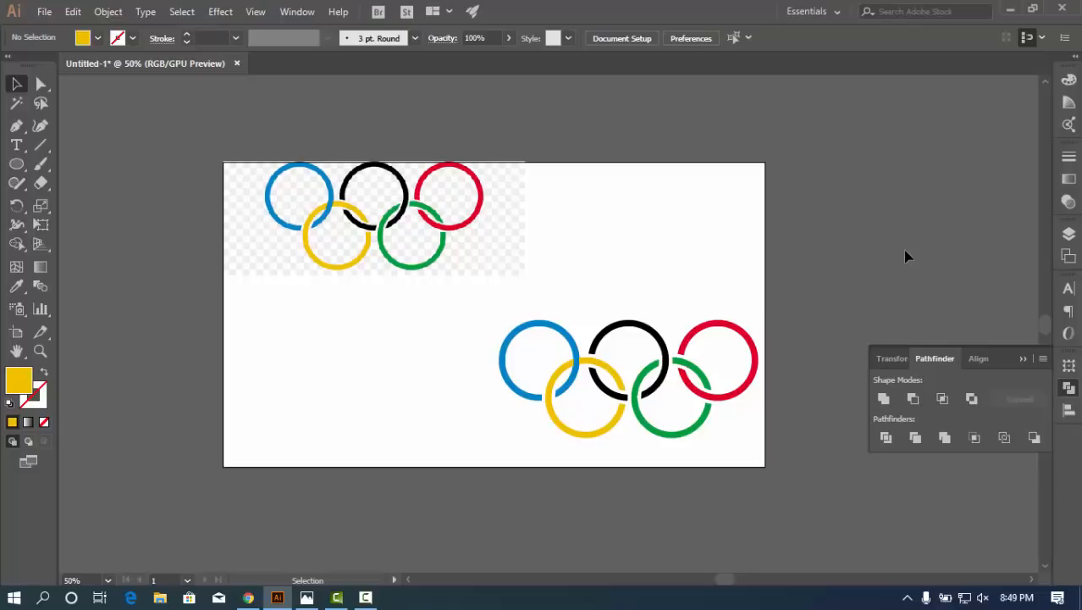
left_click_drag(475, 313, 801, 469)
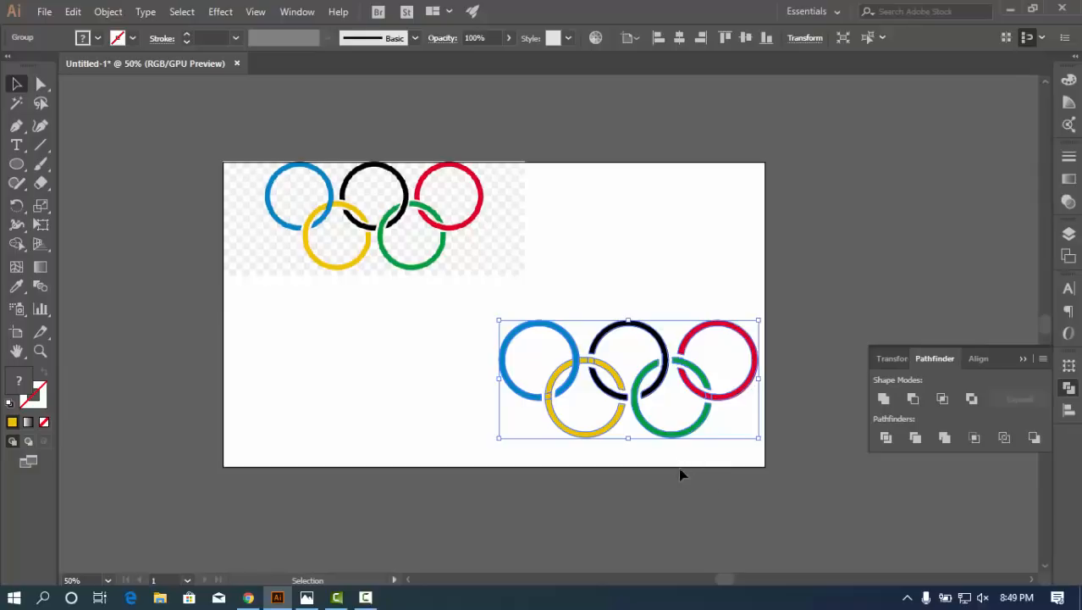
left_click_drag(663, 359, 730, 218)
left_click(692, 381)
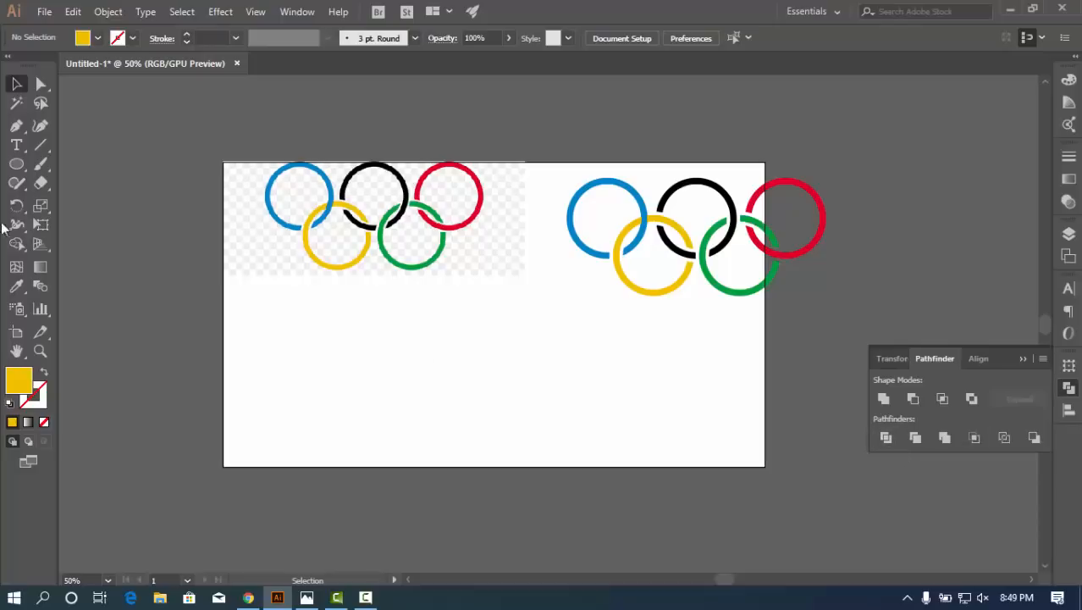
Draw a yellow circle below the reference image and copy it twice to form a cluster of three overlapping circles
left_click(16, 163)
left_click_drag(316, 344, 431, 442)
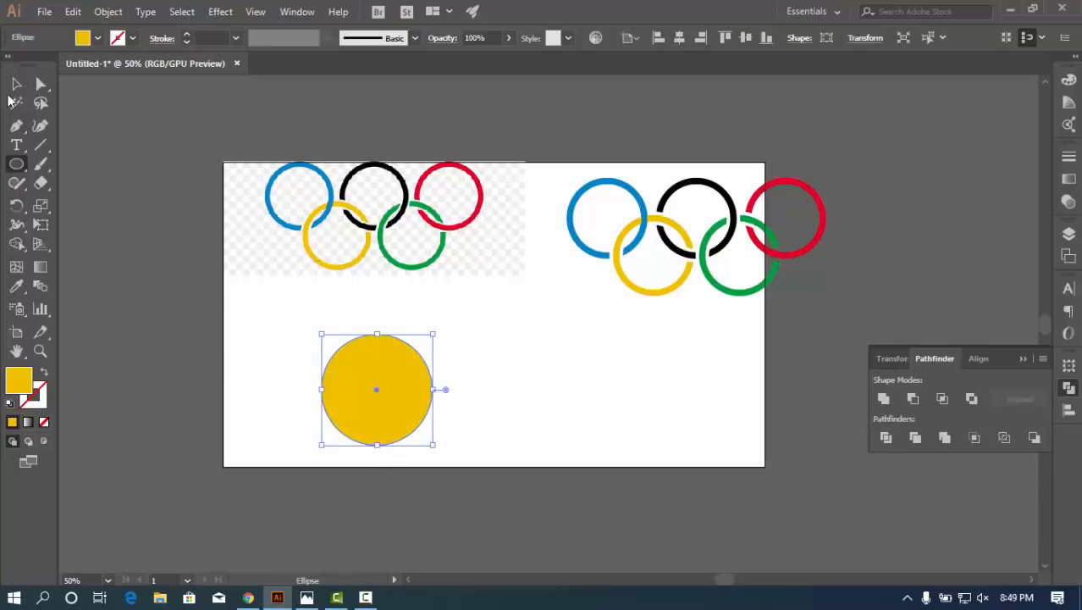
key("v")
left_click_drag(407, 396, 453, 433)
left_click_drag(302, 338, 507, 460)
left_click(554, 419)
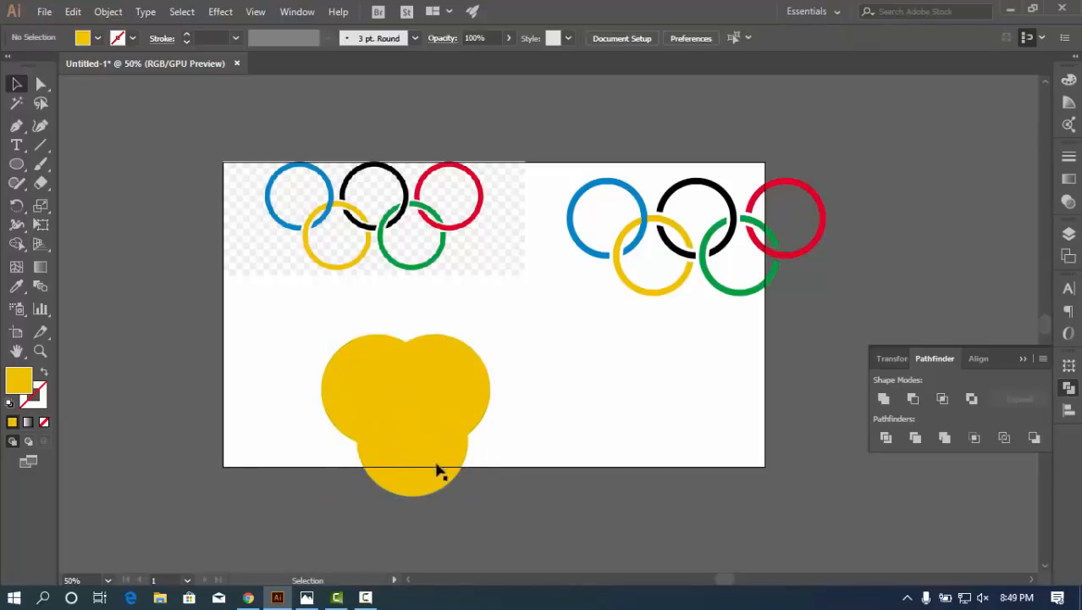
Move the lower yellow circle up slightly, divide the three overlapping circles with Pathfinder, and ungroup the pieces
left_click_drag(437, 461, 438, 455)
left_click_drag(315, 332, 497, 527)
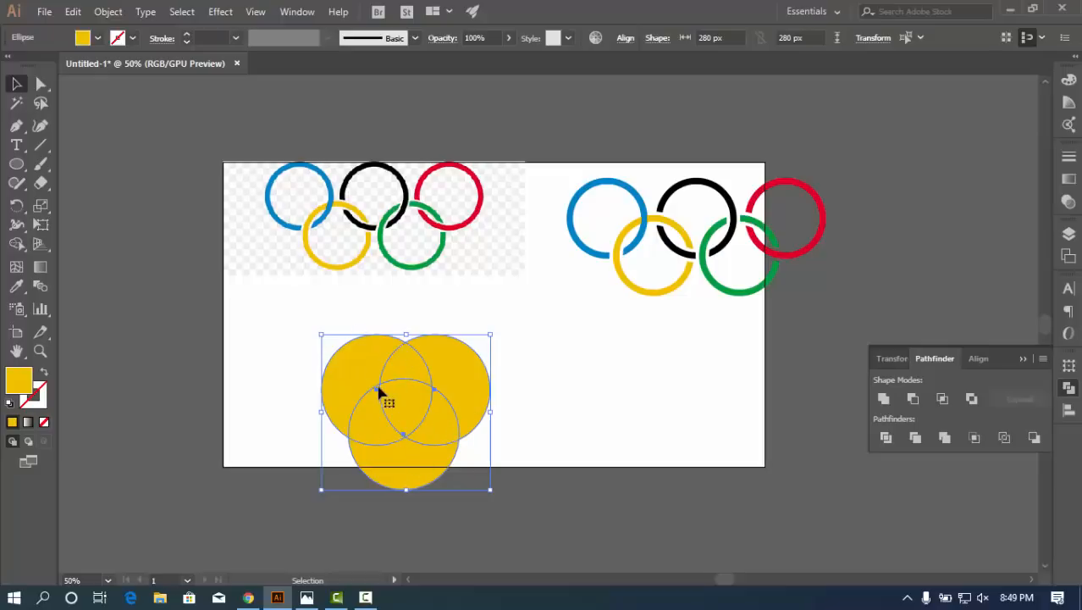
left_click(886, 439)
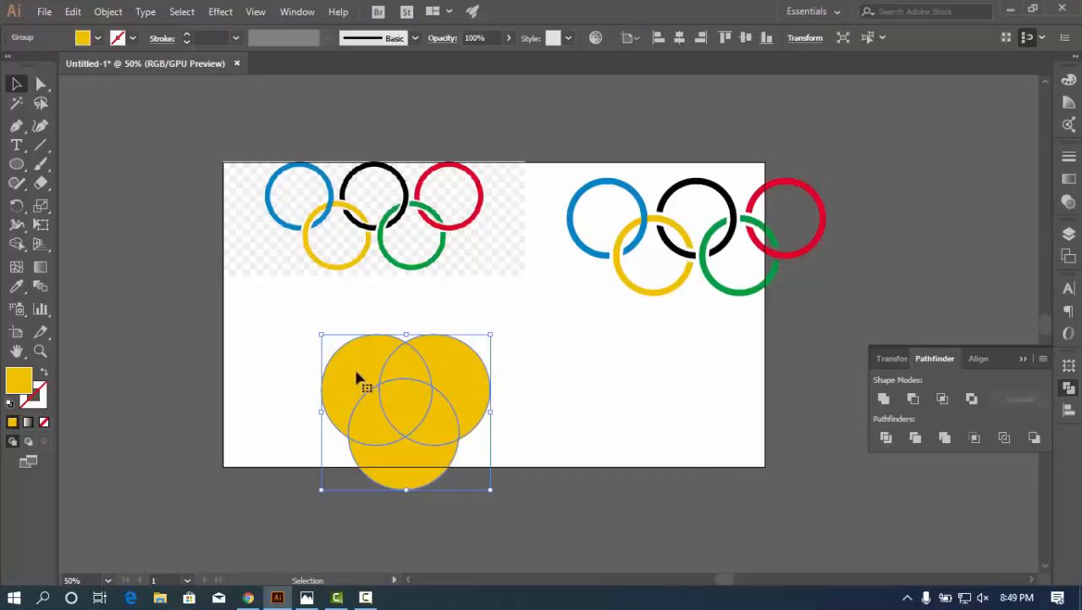
right_click(426, 382)
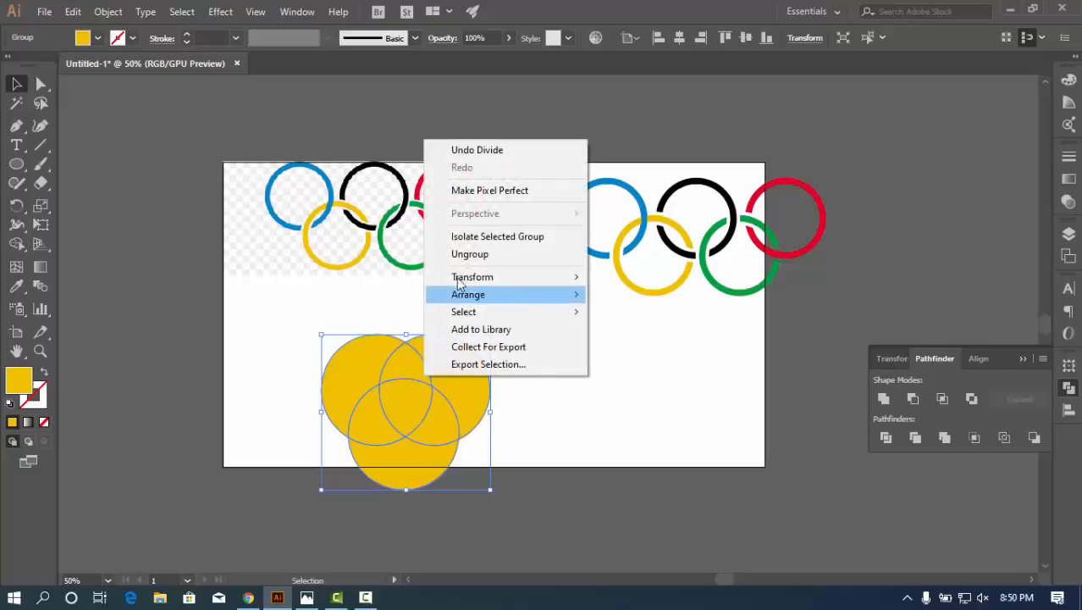
left_click(476, 254)
left_click(510, 392)
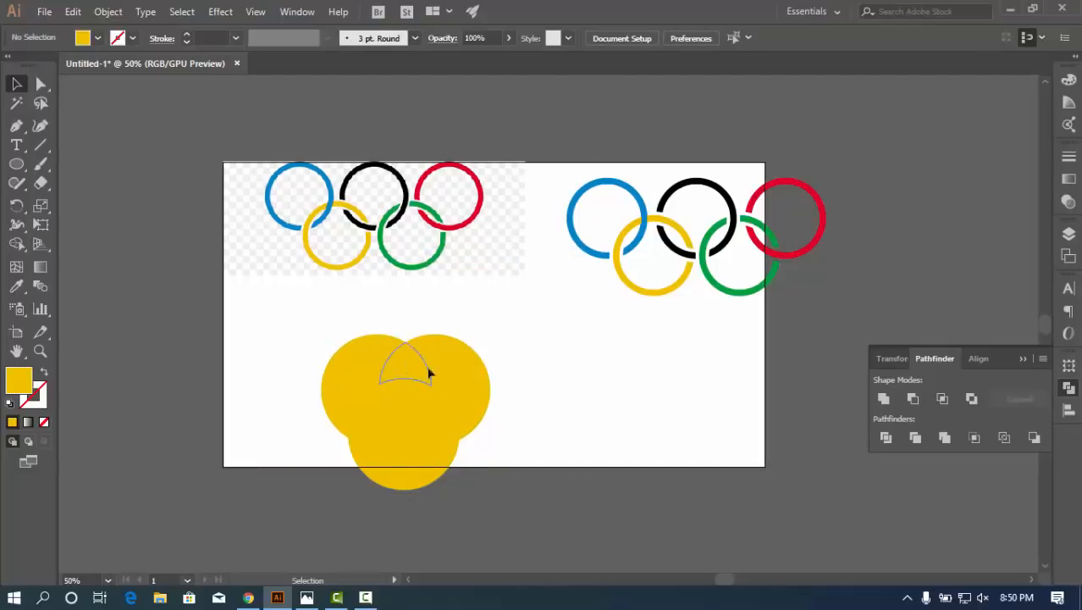
Move the three pieces where only two circles overlap out of the figure, away from the central piece
left_click_drag(409, 376, 626, 377)
left_click_drag(356, 426, 258, 456)
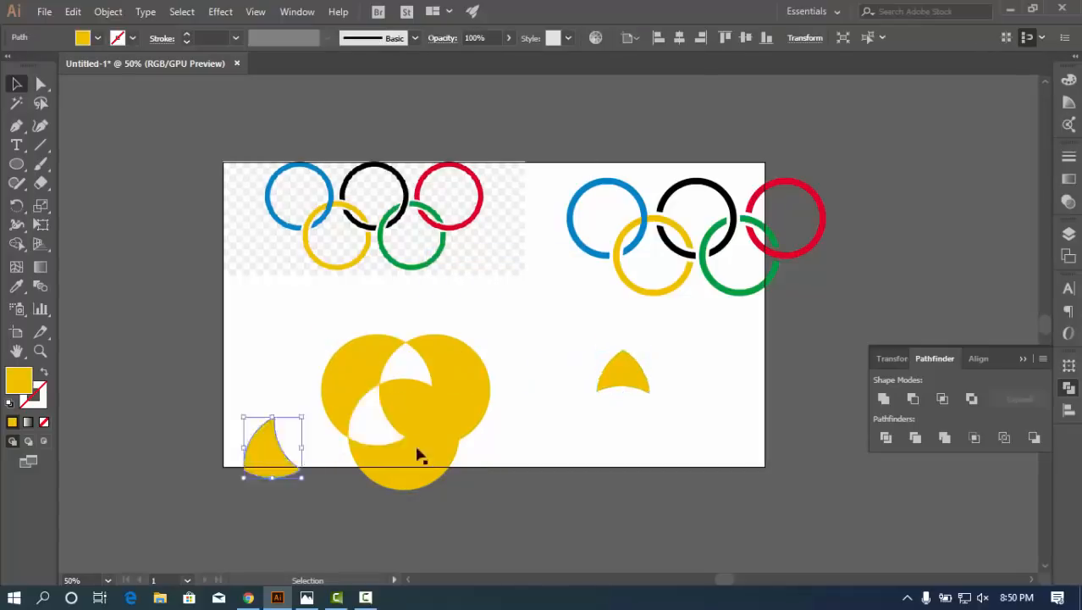
left_click_drag(437, 424, 606, 452)
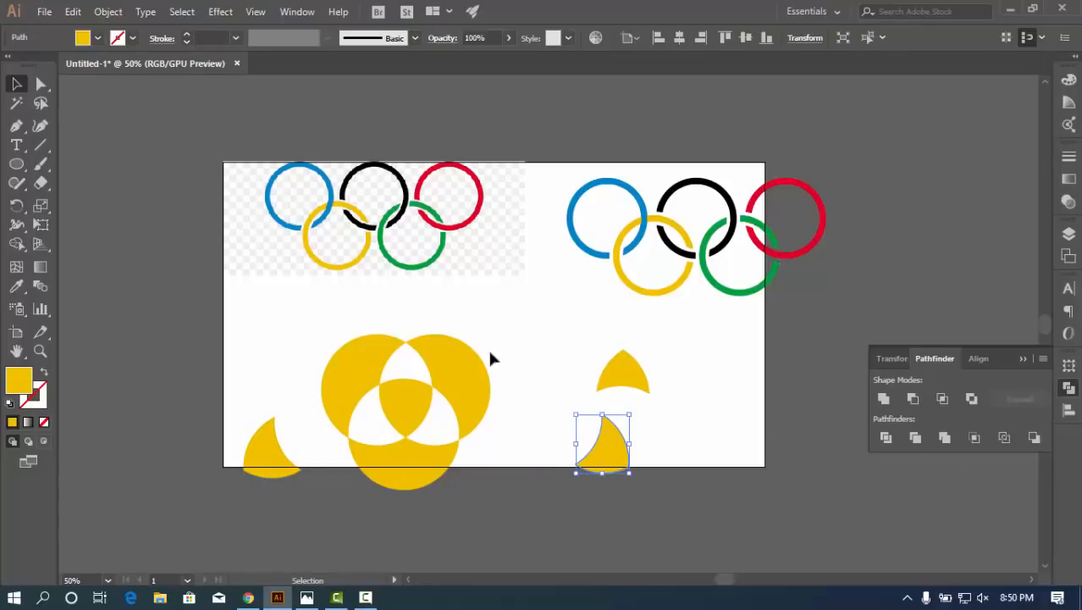
Undo the moves of the three overlap pieces and the ungrouping of the divided circles
key("ctrl+z")
key("ctrl+z")
key("ctrl+z")
key("ctrl+z")
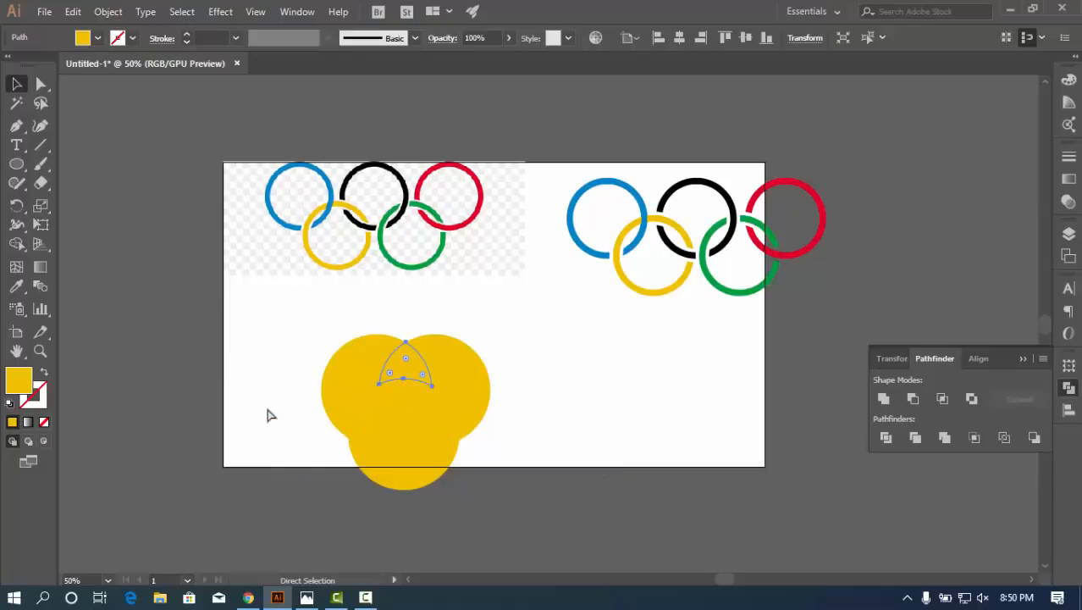
key("ctrl+z")
key("ctrl+shift+z")
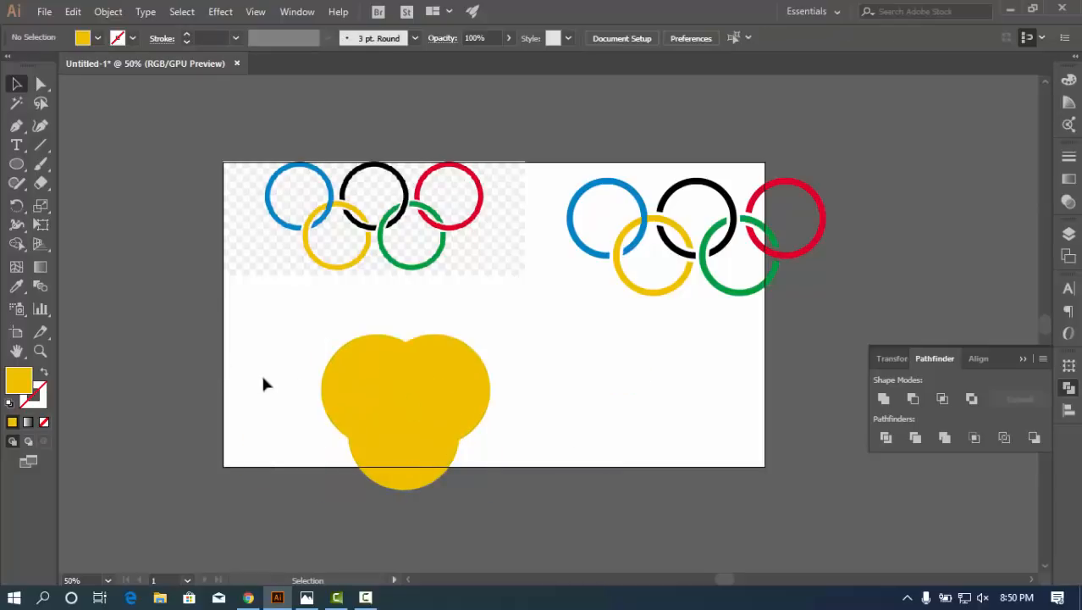
key("ctrl+z")
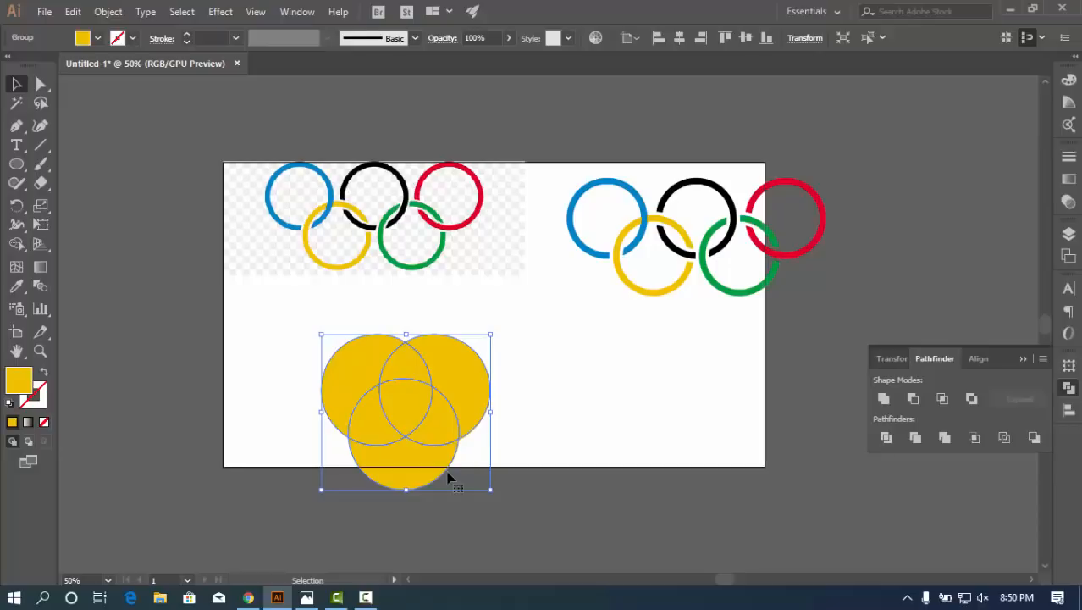
Delete the group of overlapping circles and draw a new yellow circle in the empty area below the reference rings image
key("Delete")
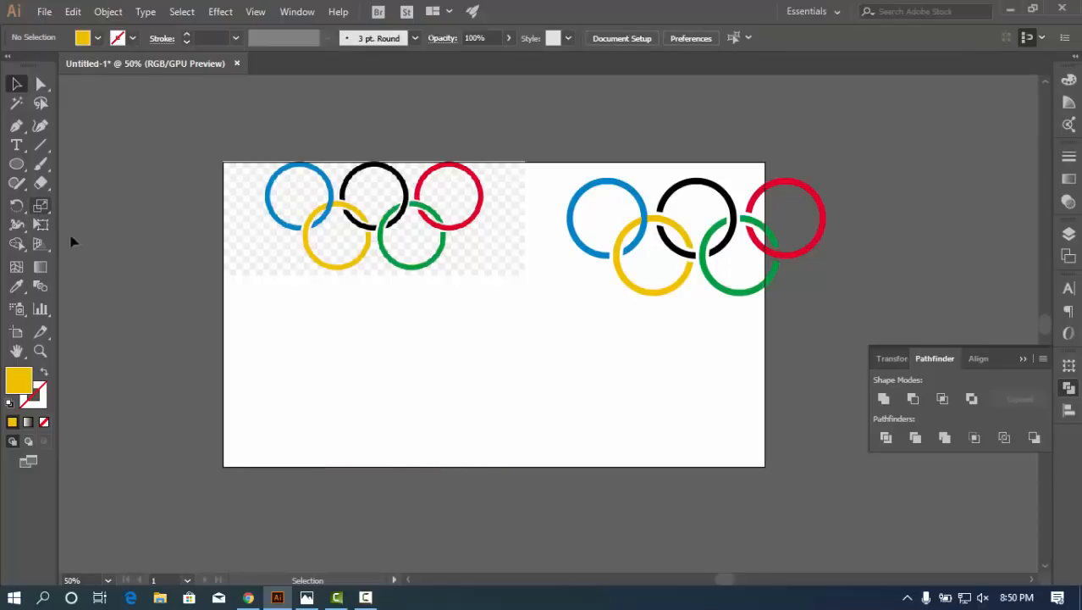
left_click(16, 163)
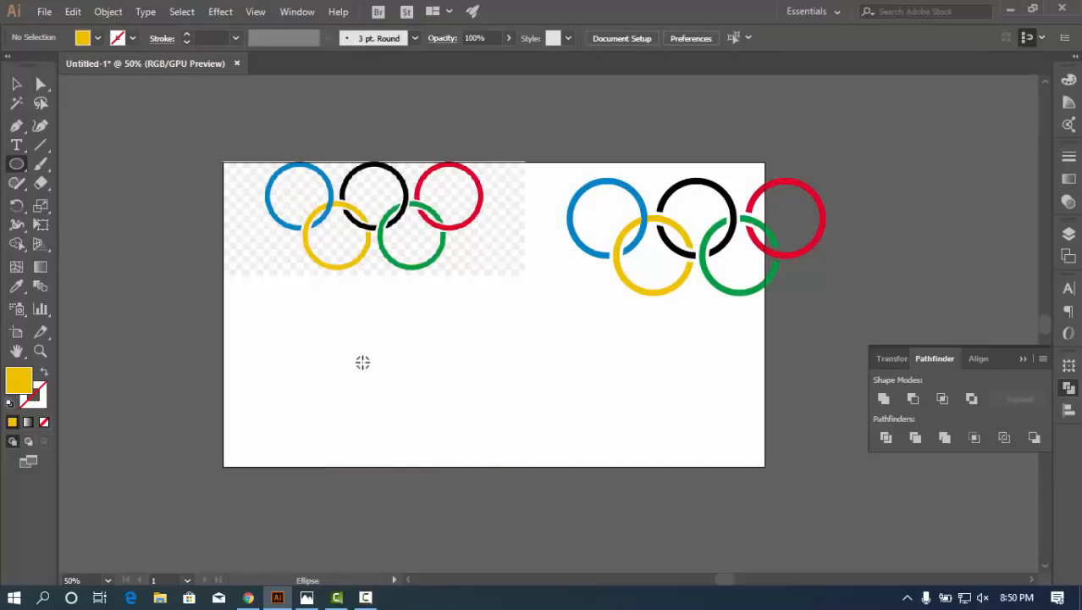
left_click_drag(370, 381, 425, 434)
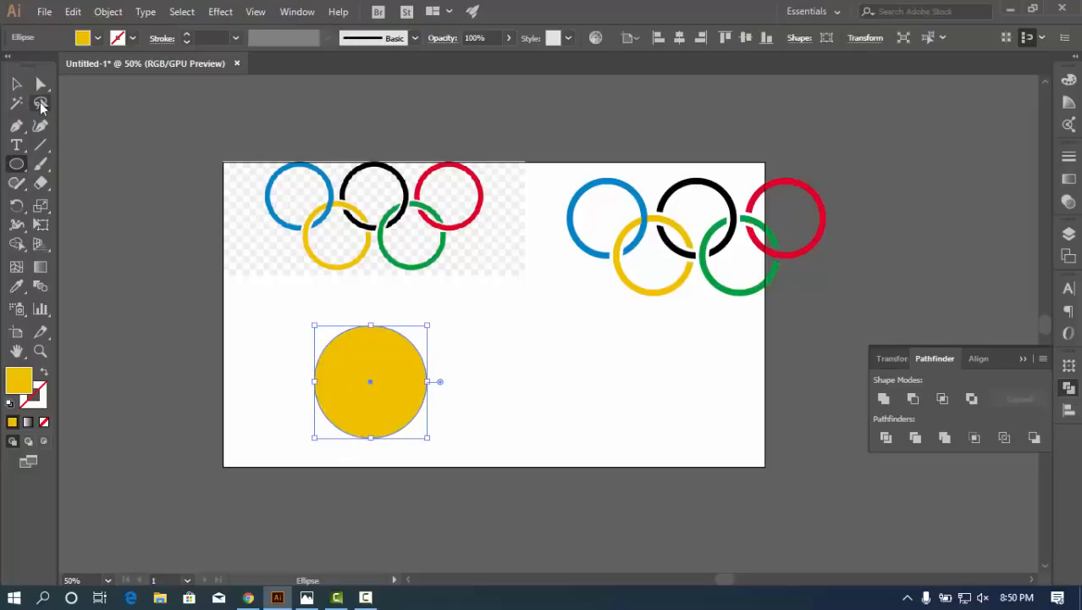
key("v")
Place a slightly enlarged concentric copy behind the yellow circle and fill it with bright green
left_click(441, 417)
left_click(395, 398)
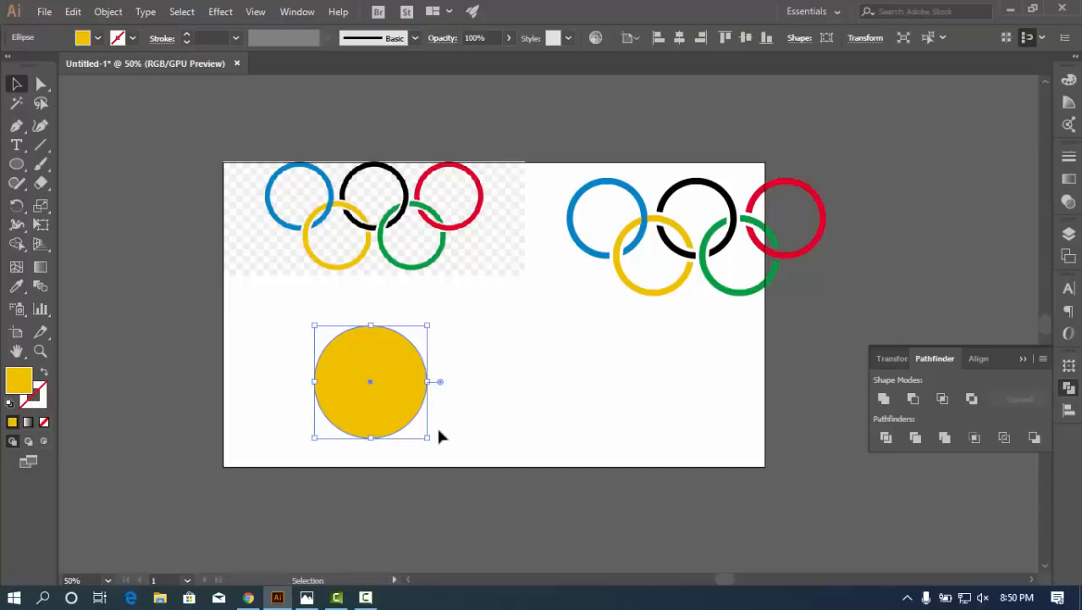
left_click_drag(428, 438, 434, 448)
left_click(97, 38)
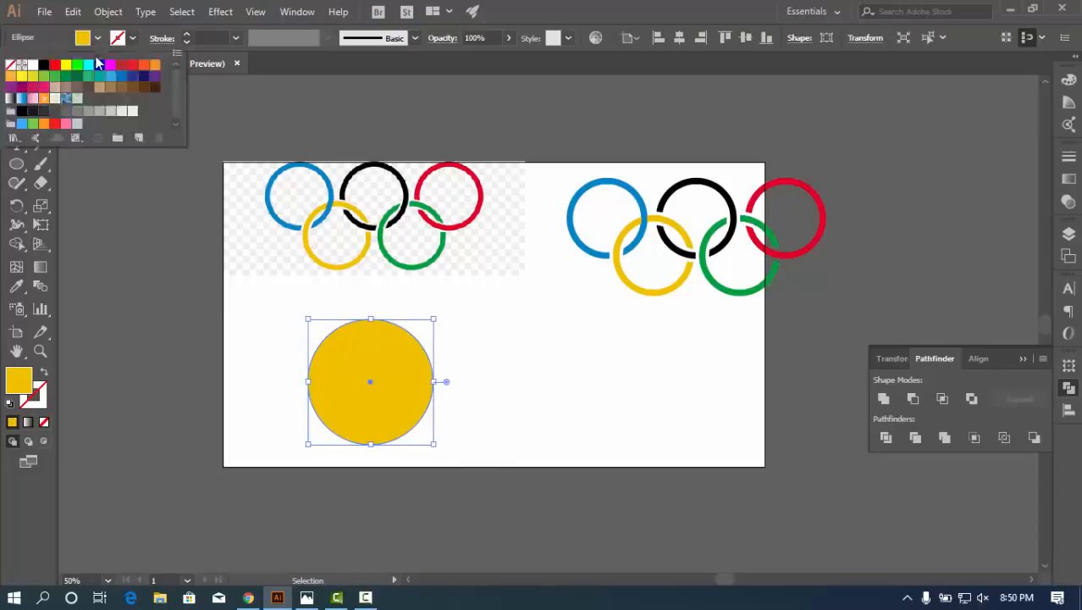
left_click(77, 66)
left_click(474, 385)
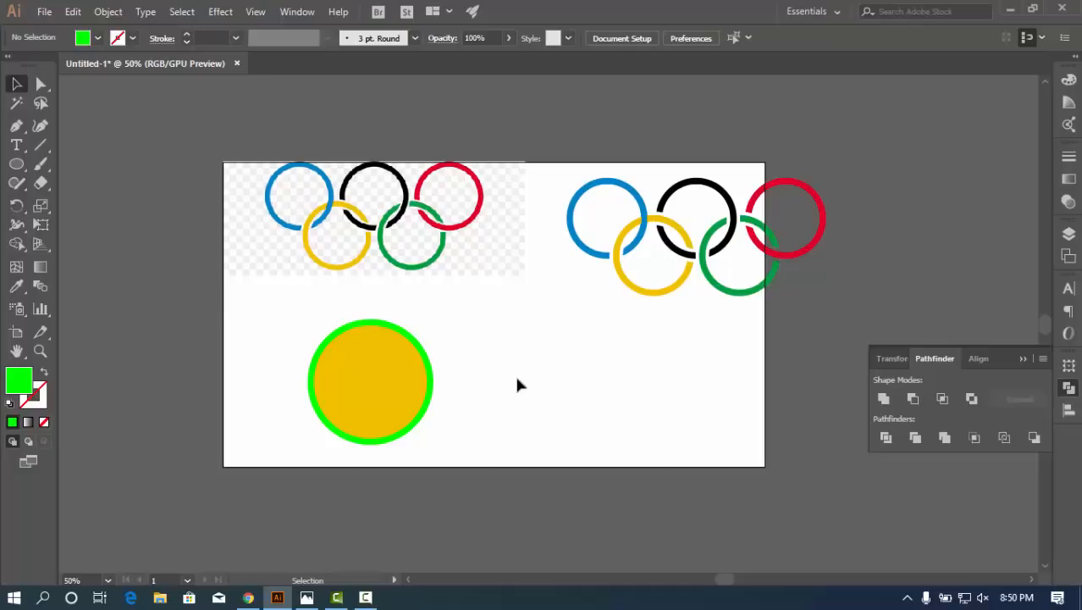
Draw a closed irregular straight-sided shape with the Pen tool, filled bright green, beneath the recreated rings
key("p")
left_click(550, 366)
left_click(608, 332)
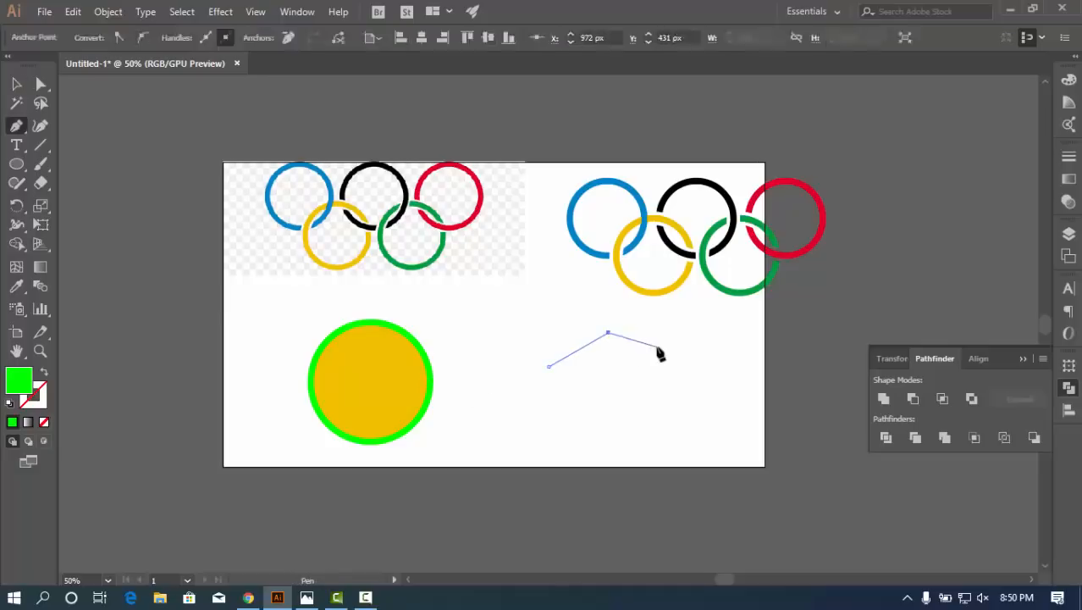
left_click(658, 347)
left_click(696, 382)
left_click(748, 387)
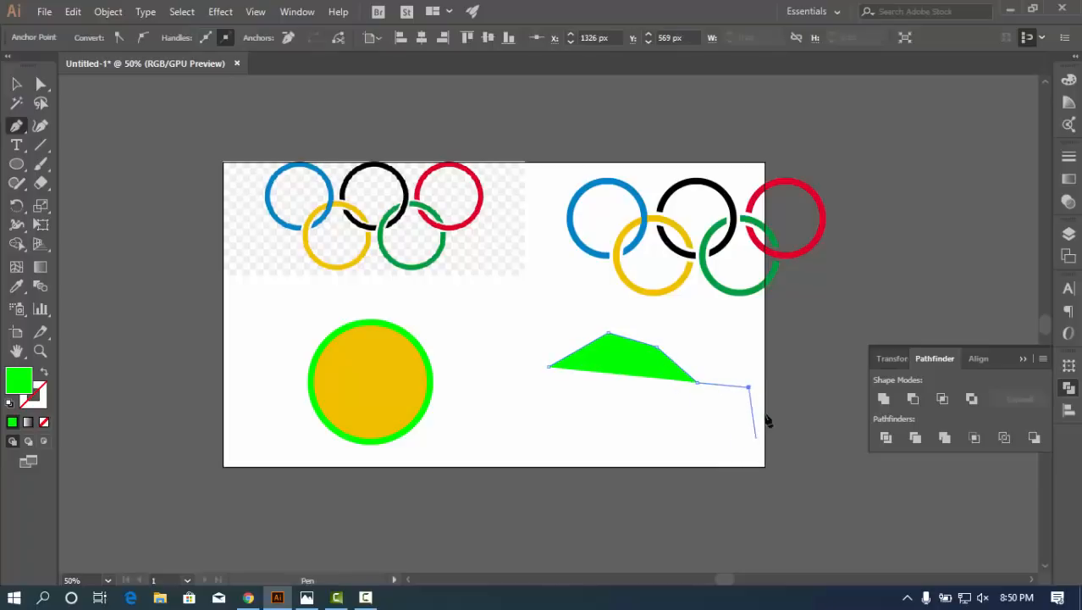
left_click(778, 346)
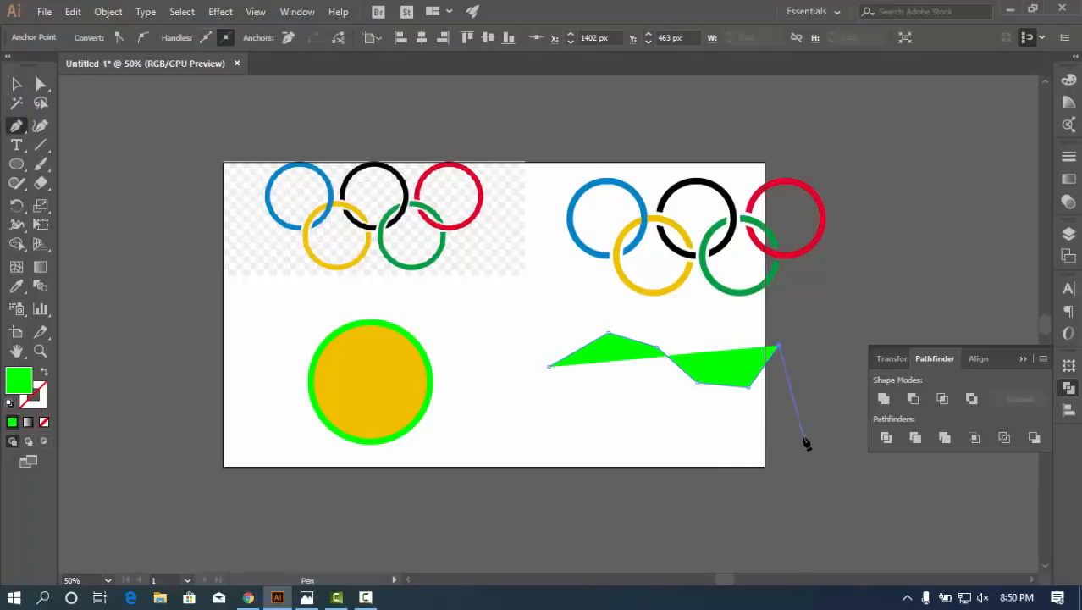
left_click(804, 436)
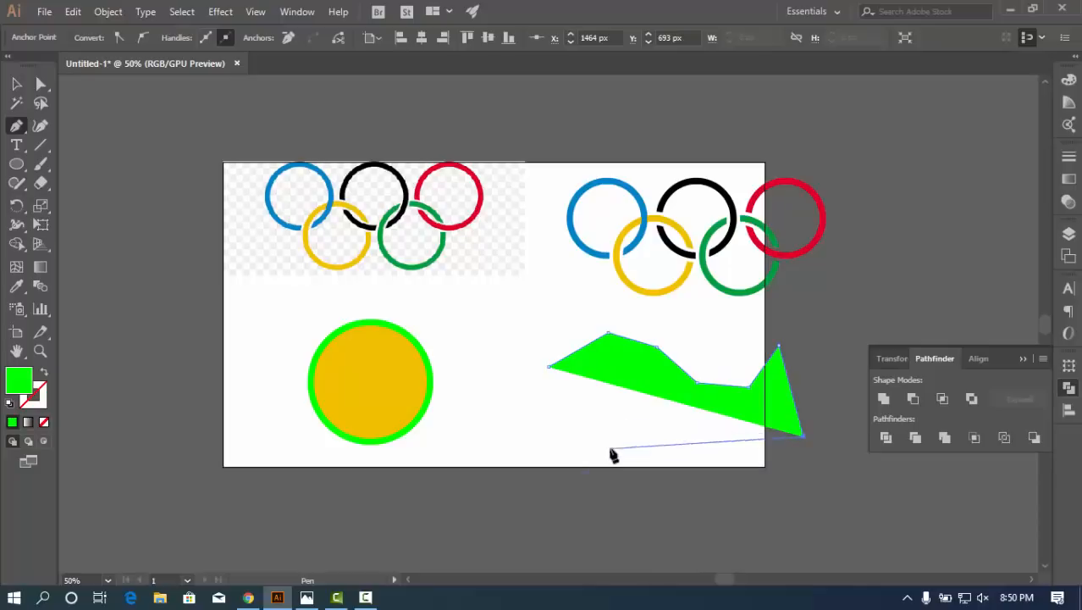
left_click(525, 447)
left_click(584, 413)
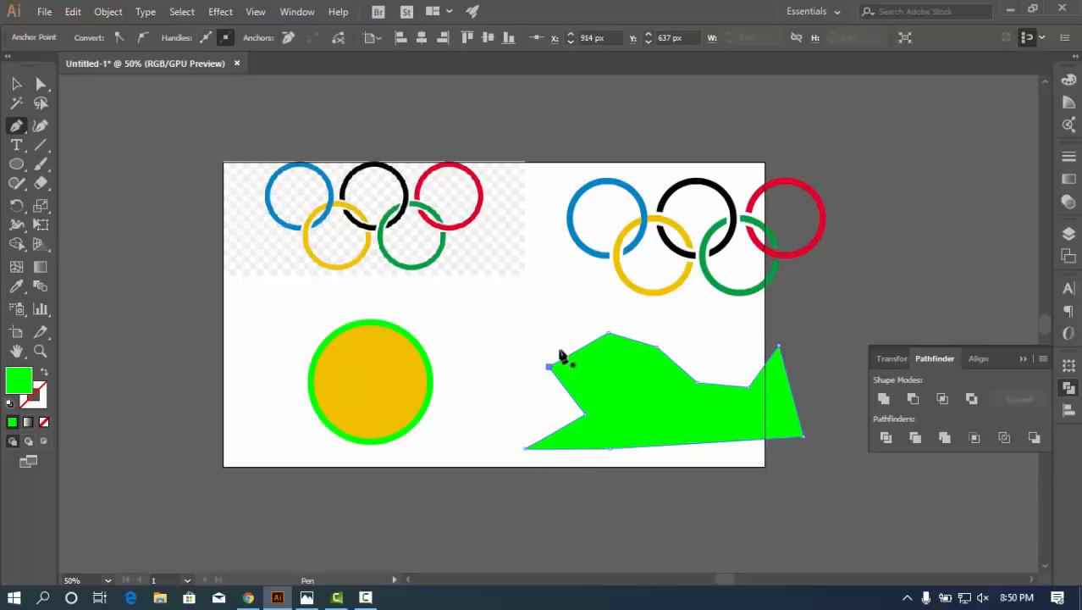
left_click(552, 364)
left_click(16, 83)
left_click(529, 322)
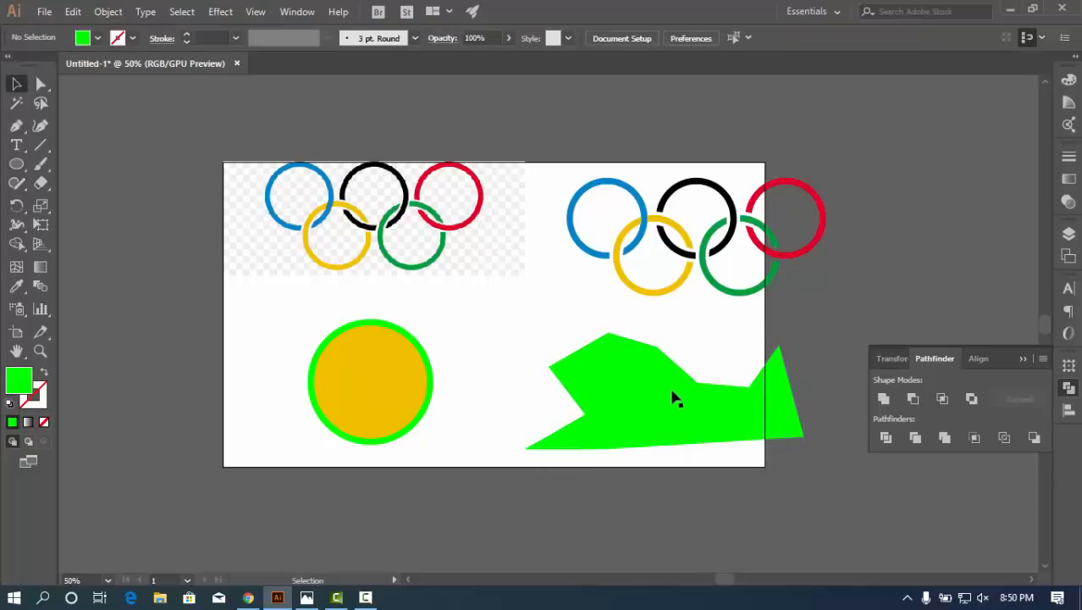
Place a scaled-up copy behind the irregular green shape and fill it red
left_click(676, 395)
key("a")
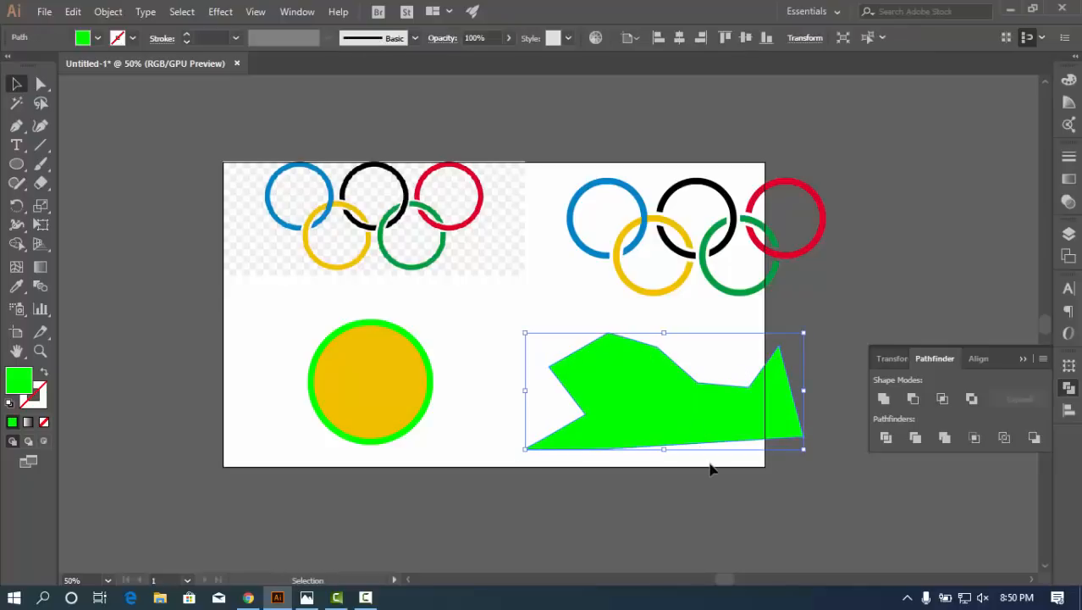
key("ctrl")
key("ctrl")
left_click_drag(813, 453, 823, 458)
left_click(98, 38)
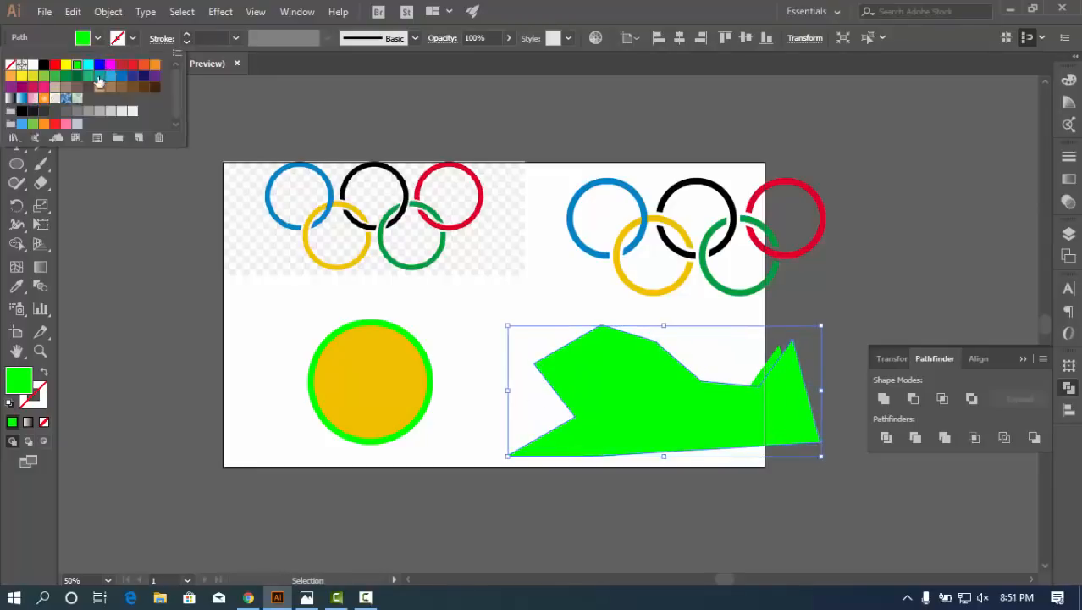
left_click(55, 66)
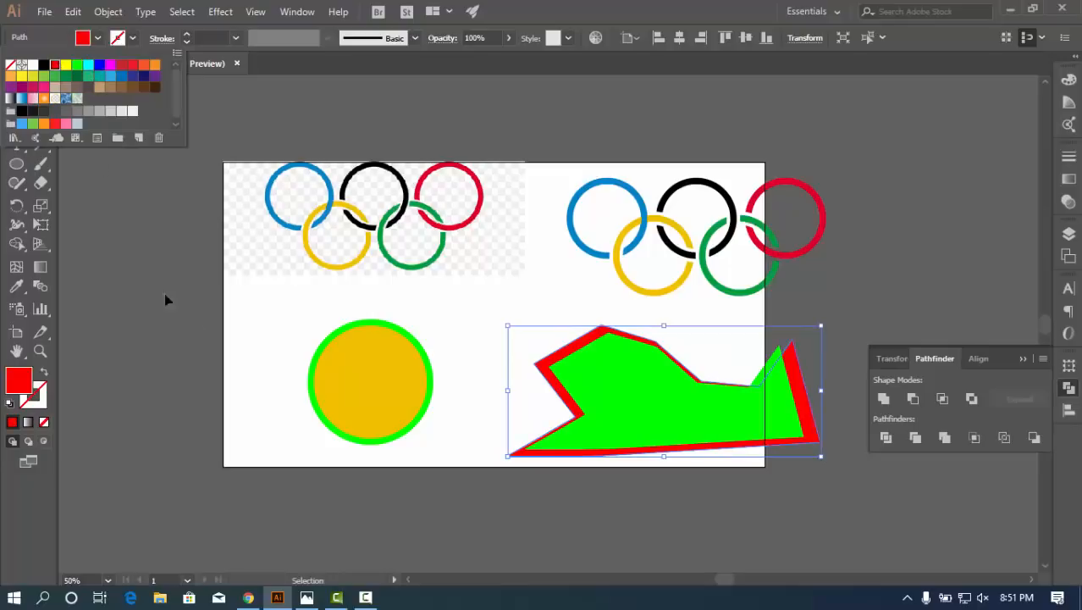
left_click(727, 479)
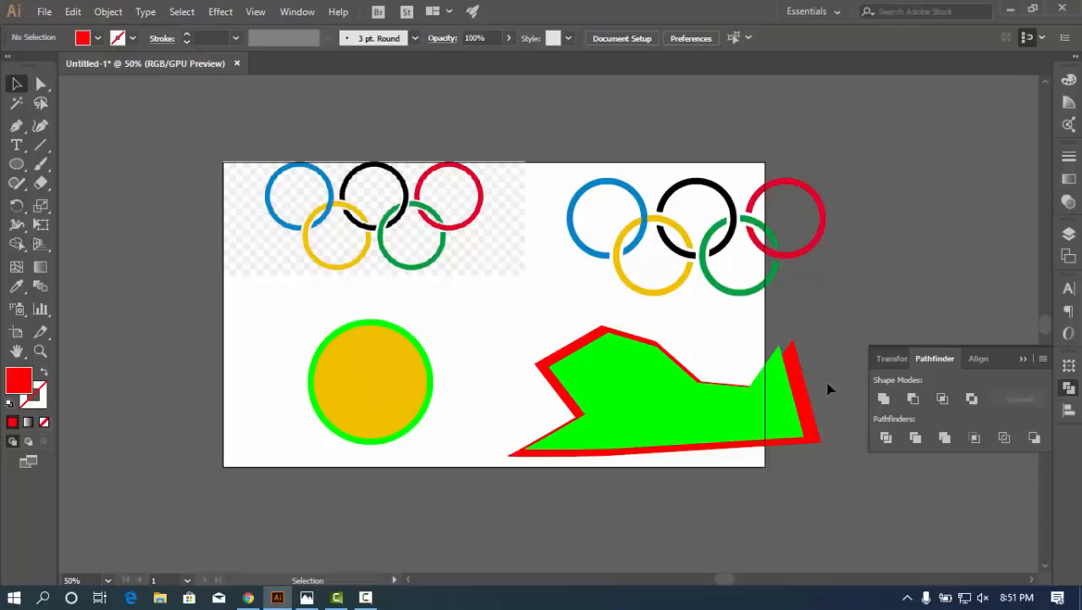
Delete the scaled red copy behind the irregular green shape
left_click(815, 411)
key("Delete")
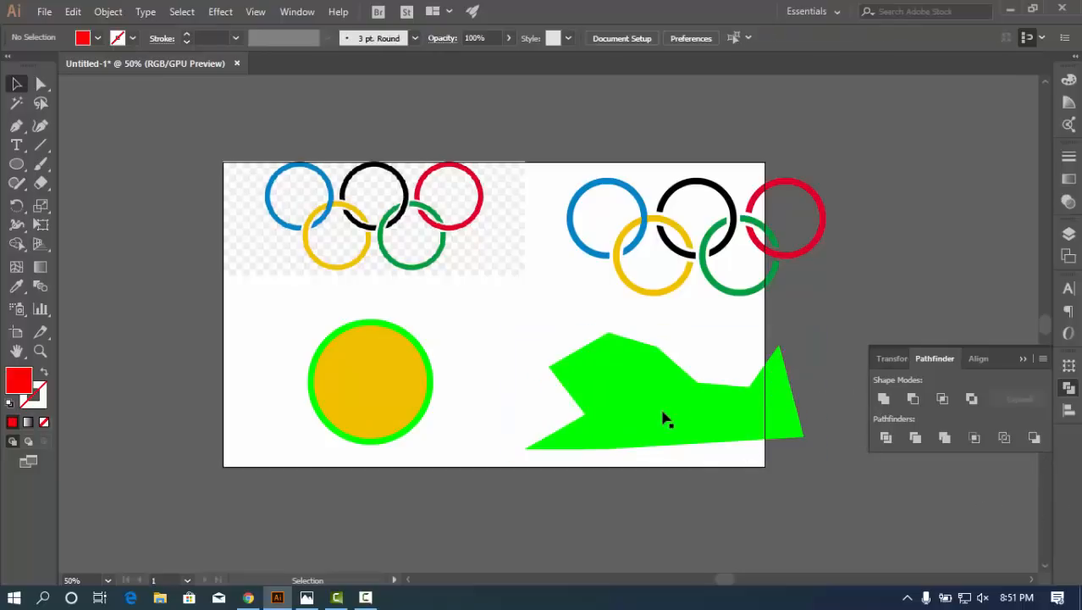
Offset the irregular green shape's path by 10 px with Miter joins and a miter limit of 4
left_click(664, 418)
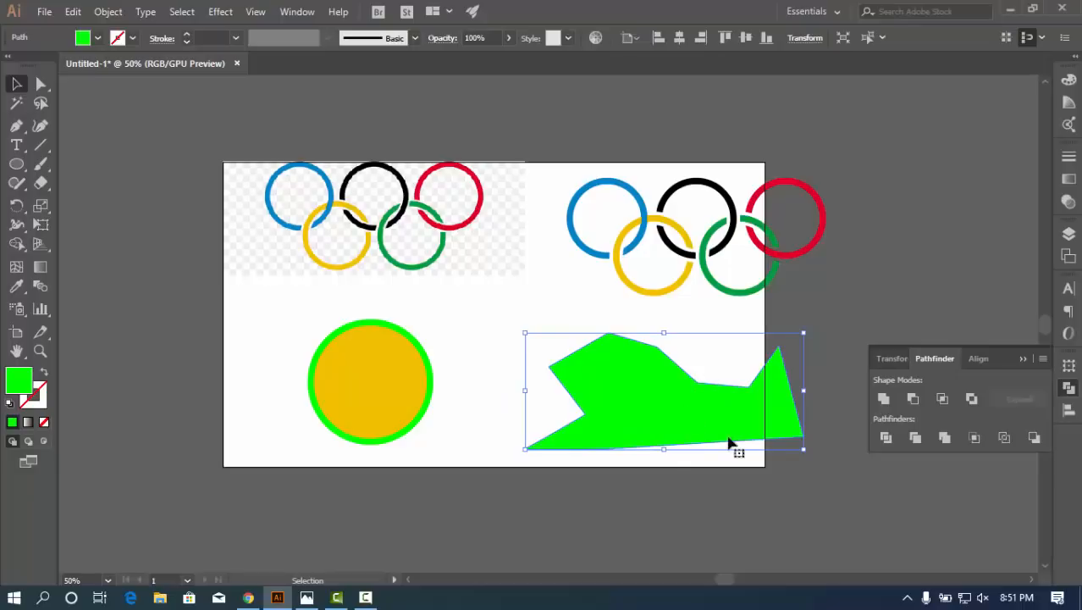
left_click(74, 11)
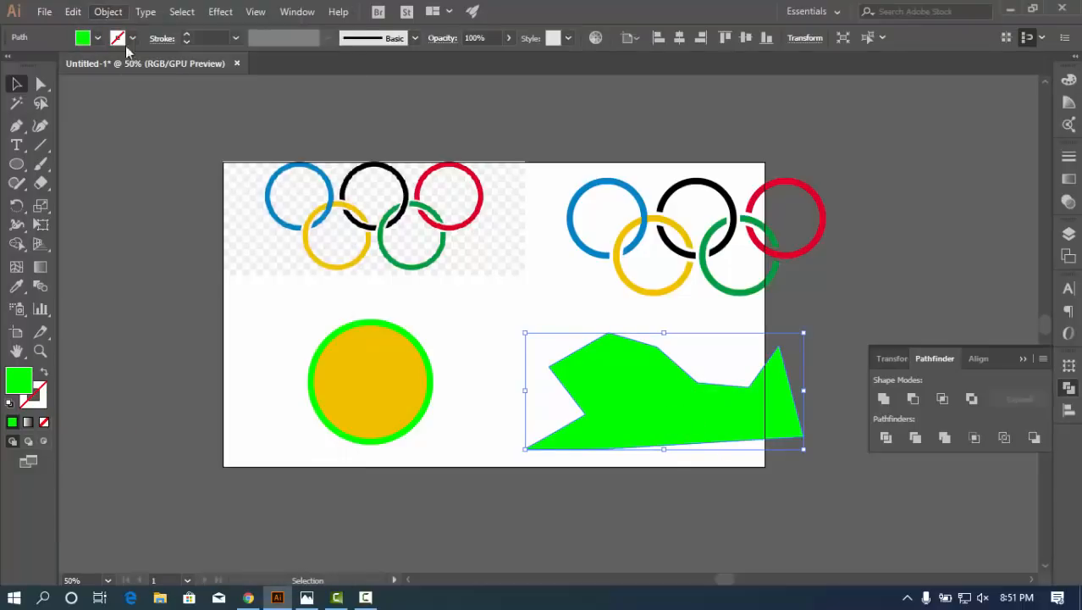
left_click(116, 11)
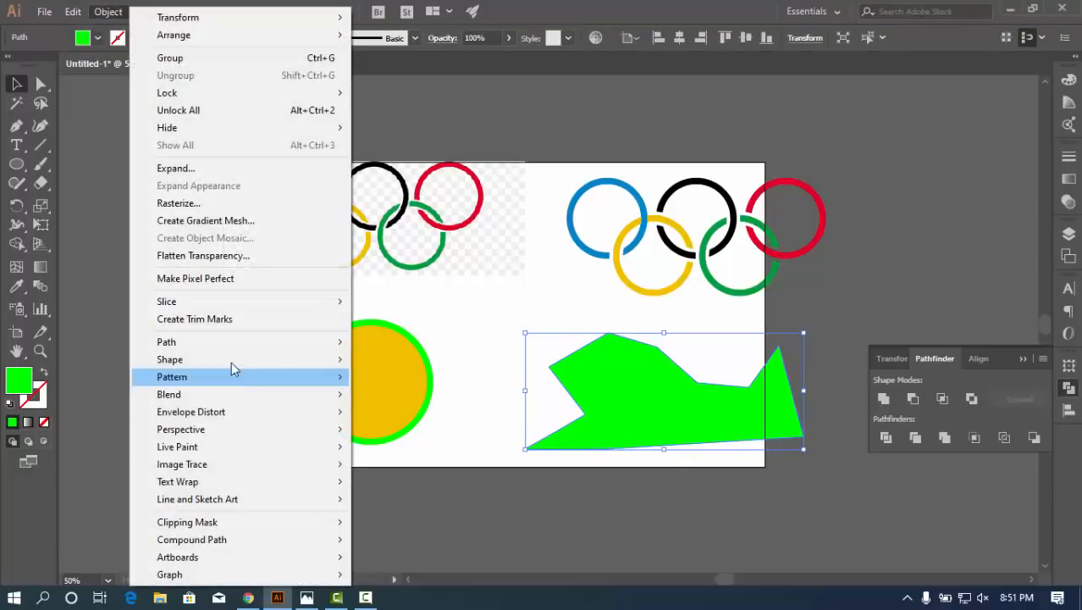
mouse_move(225, 342)
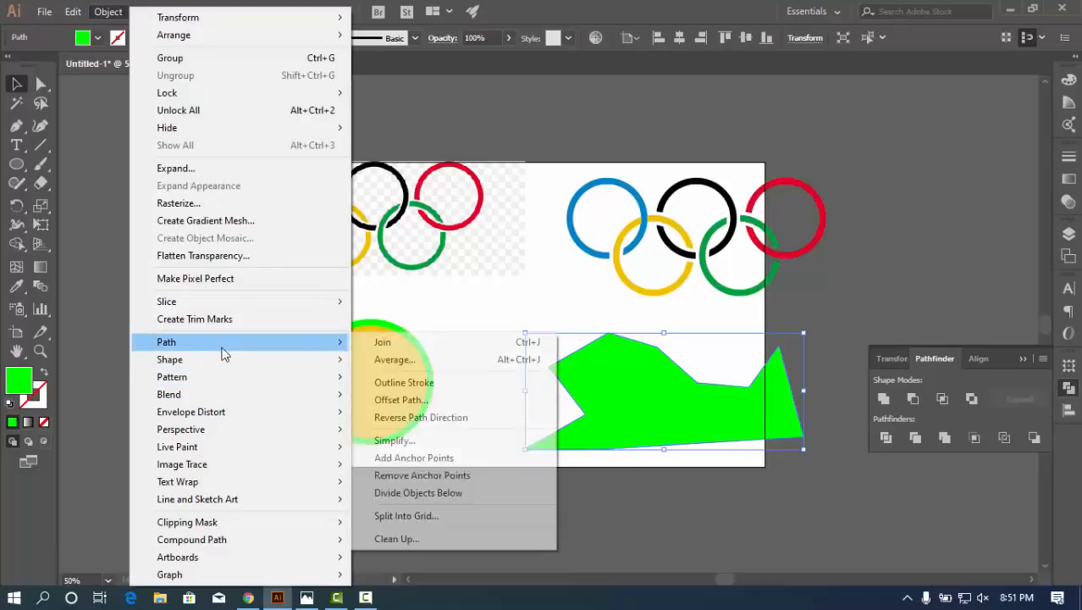
left_click(398, 400)
left_click(687, 247)
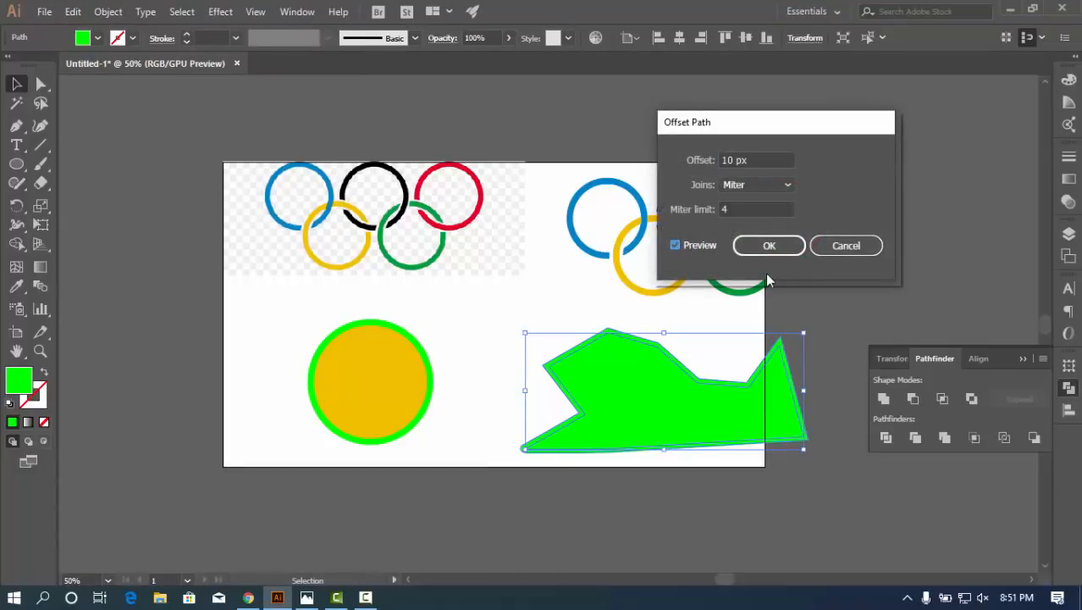
left_click(768, 246)
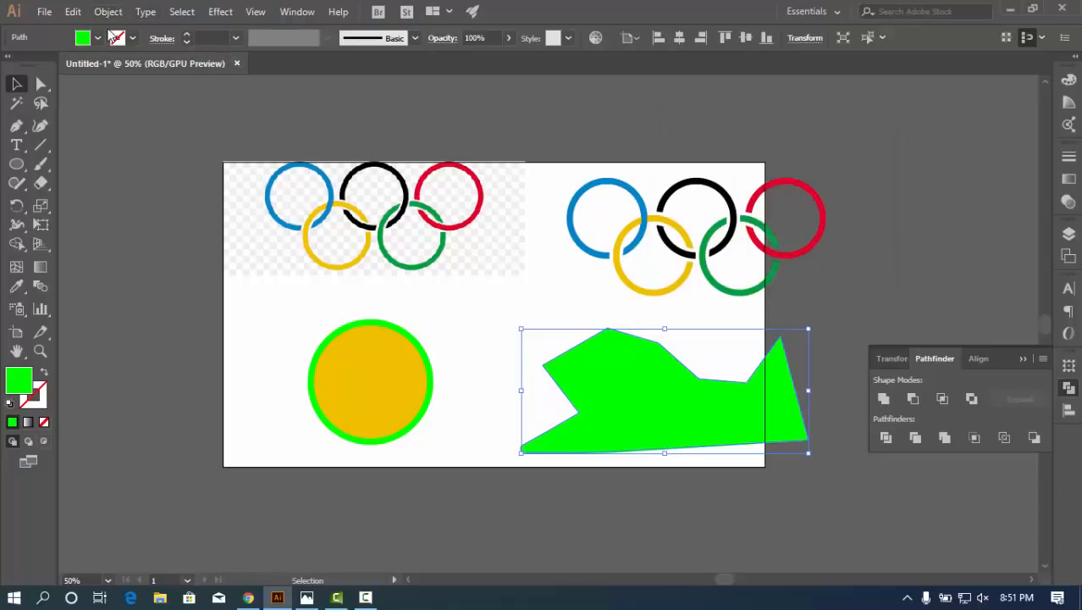
Fill the offset copy of the irregular shape with red and reselect it
left_click(98, 38)
left_click(56, 66)
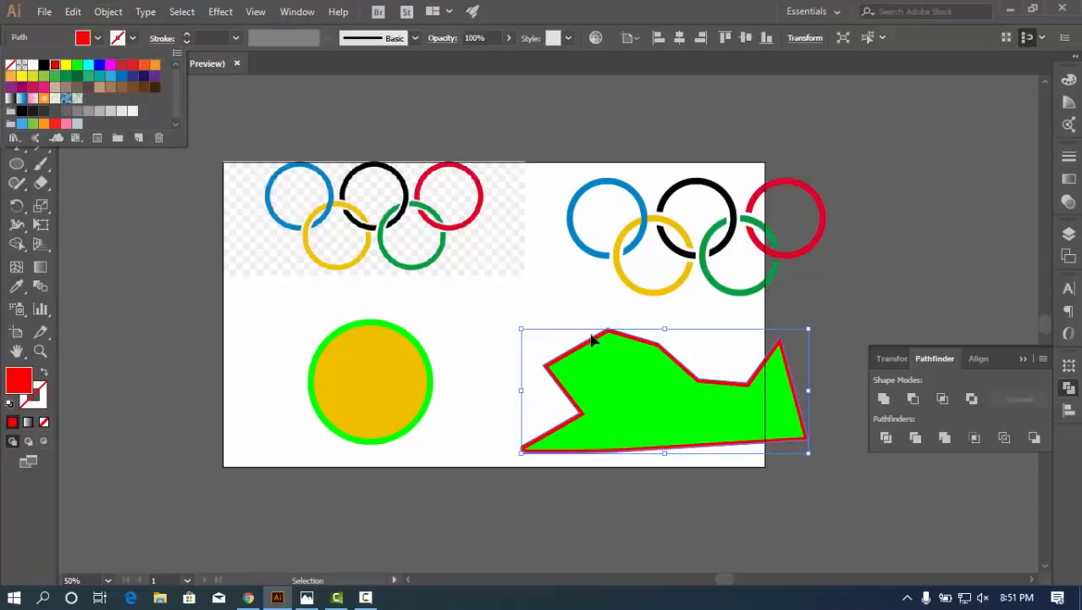
key("Escape")
left_click(820, 321)
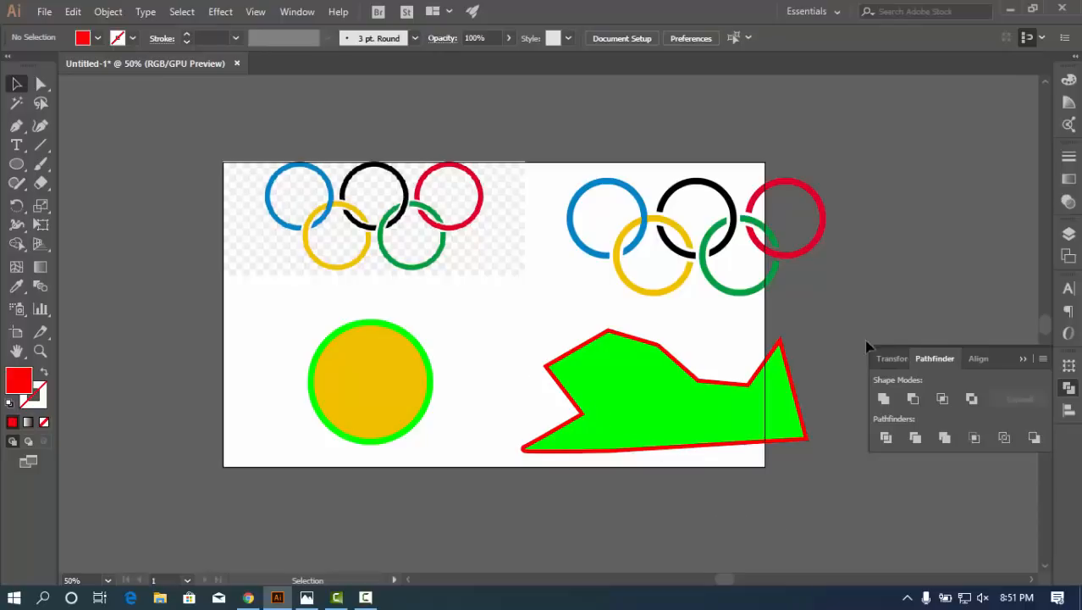
left_click(778, 344)
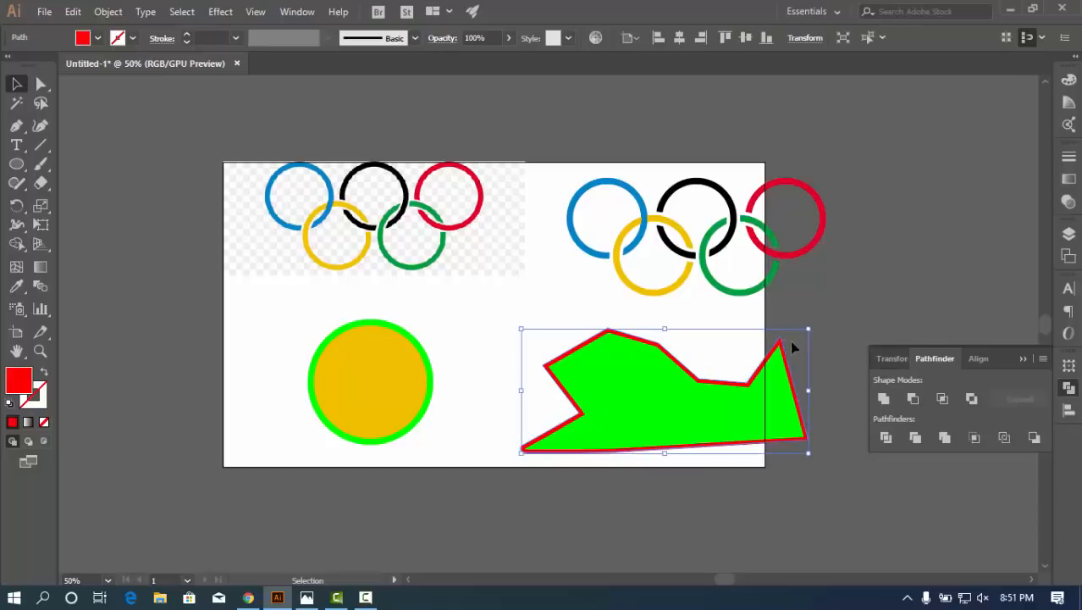
Offset the red outline shape's path by 10 px with Miter joins and a miter limit of 4
left_click(106, 14)
mouse_move(176, 342)
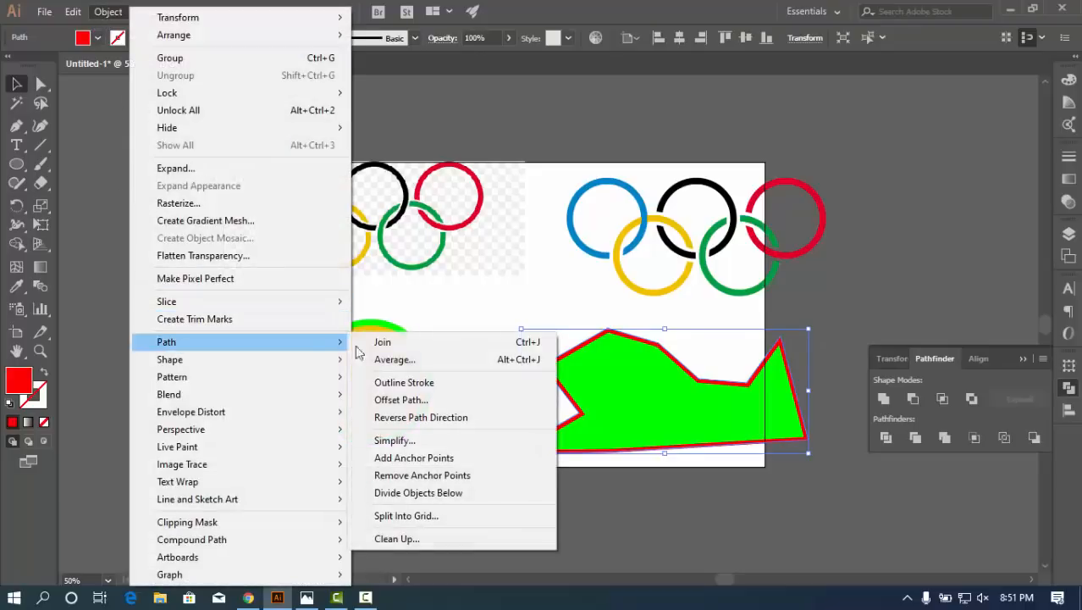
left_click(397, 399)
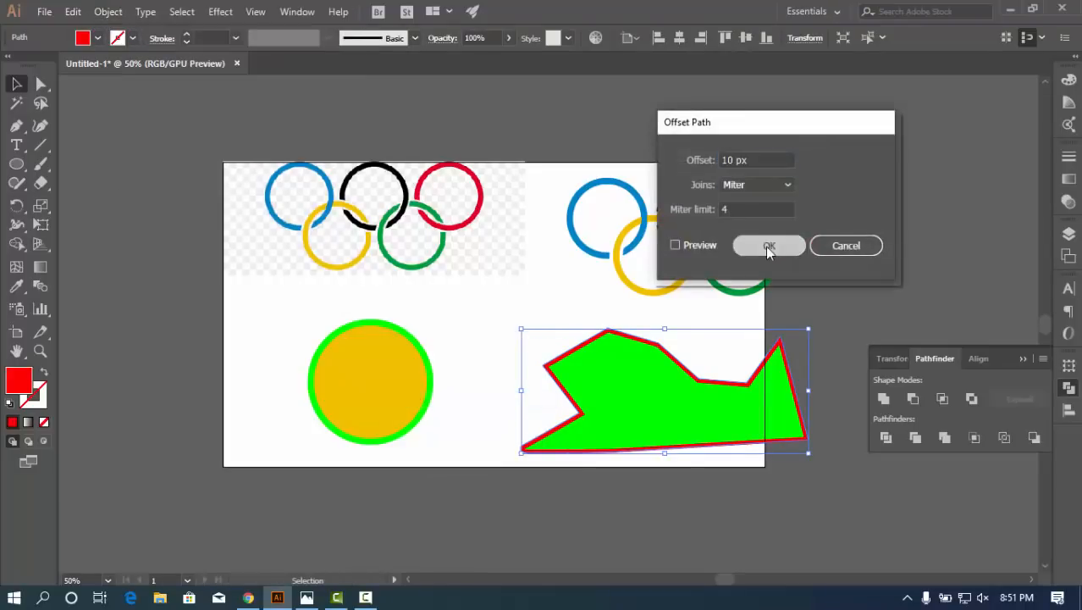
left_click(768, 244)
Fill the new outermost offset copy with yellow and deselect it
left_click(98, 38)
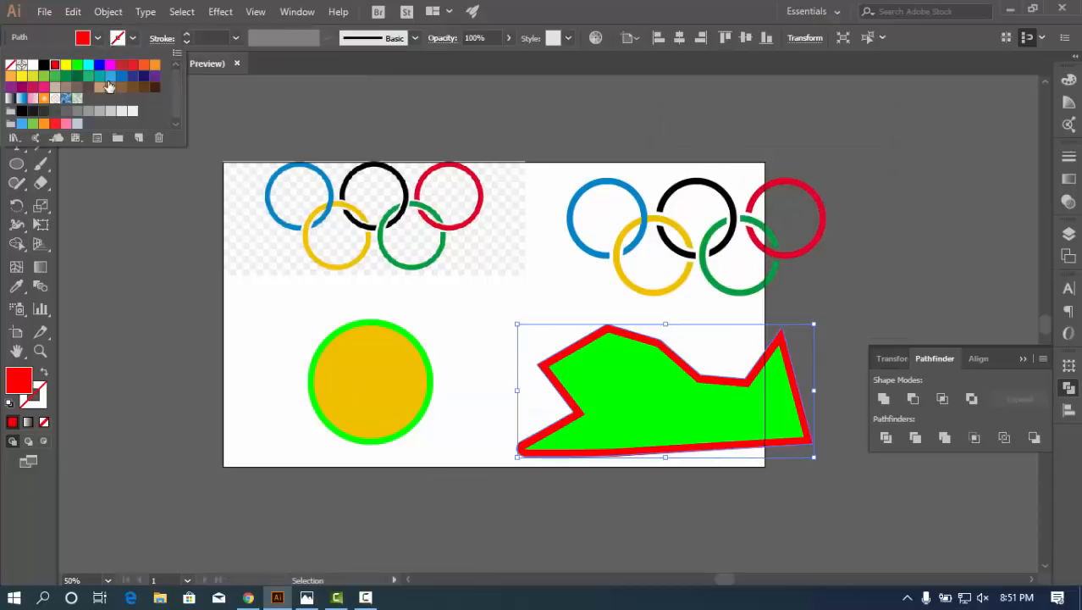
left_click(77, 76)
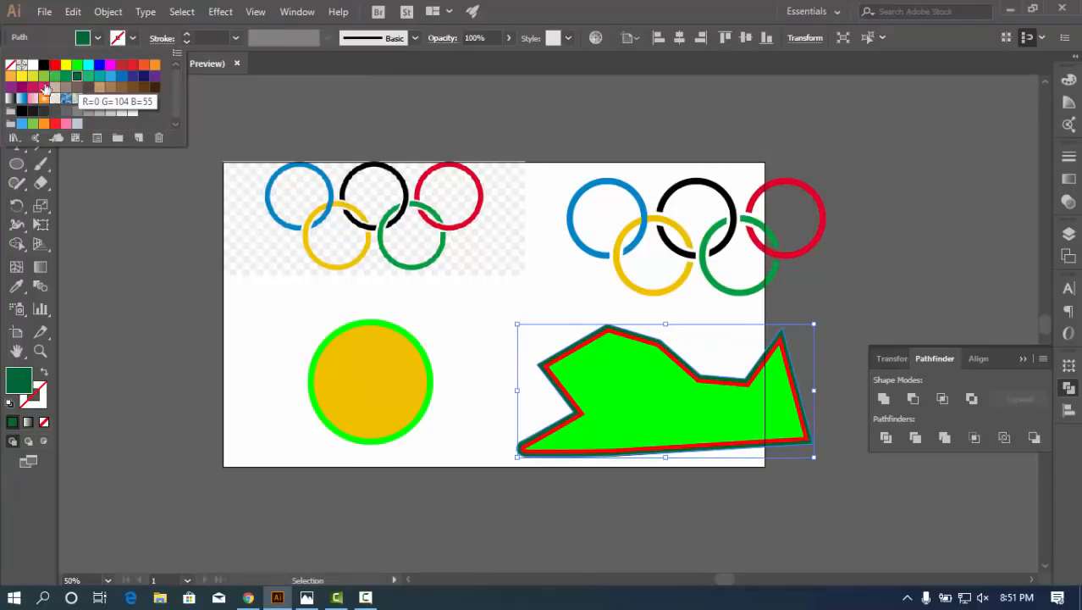
left_click(22, 76)
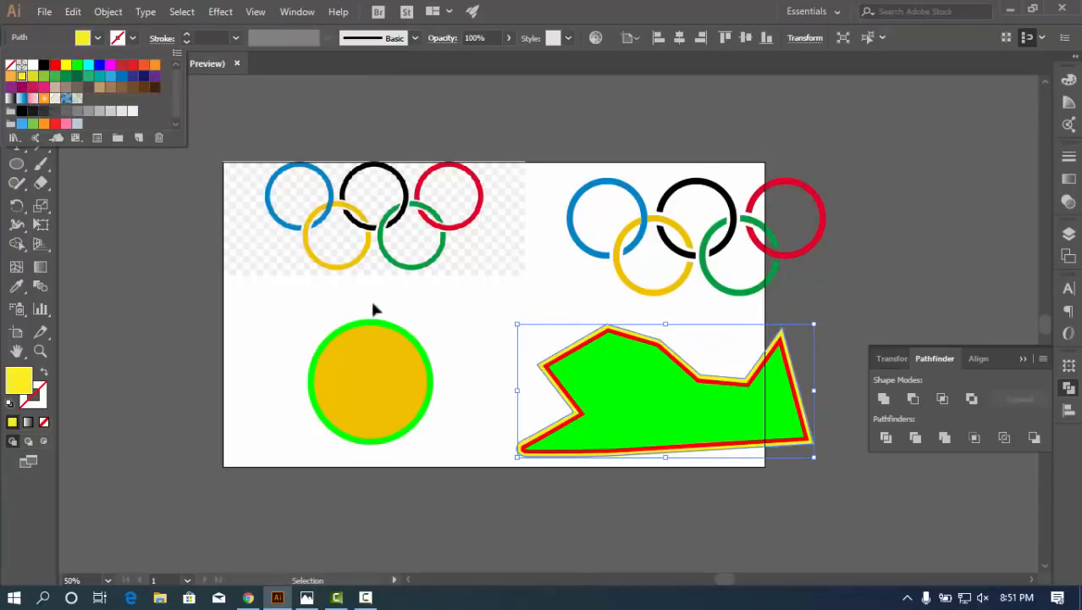
left_click(471, 324)
left_click(937, 322)
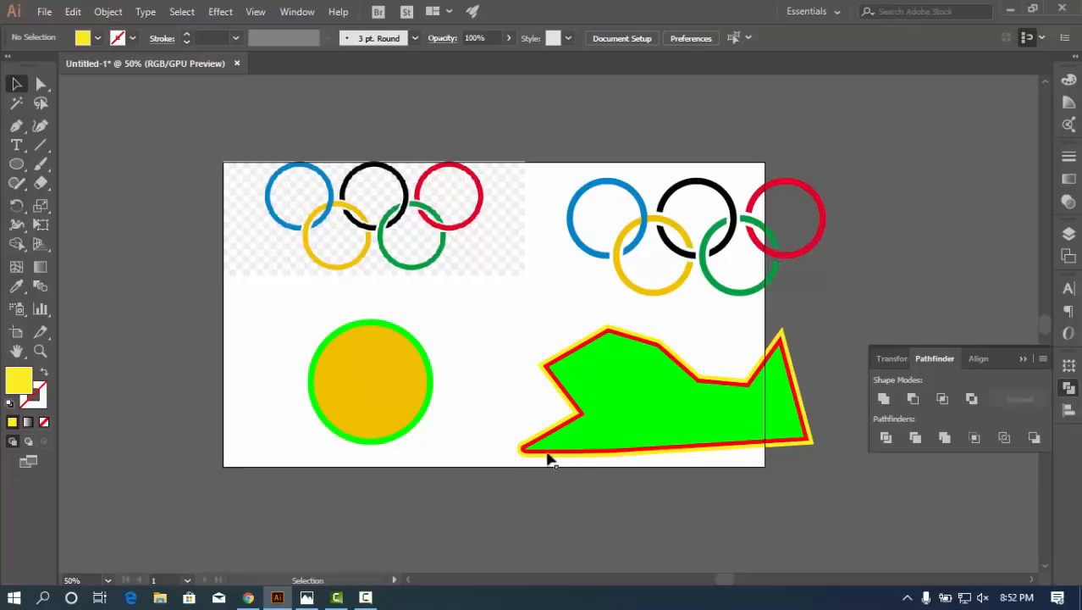
Preview another 10 px Miter offset of the yellow shape with a raised miter limit, and cancel it
left_click(782, 338)
left_click(108, 11)
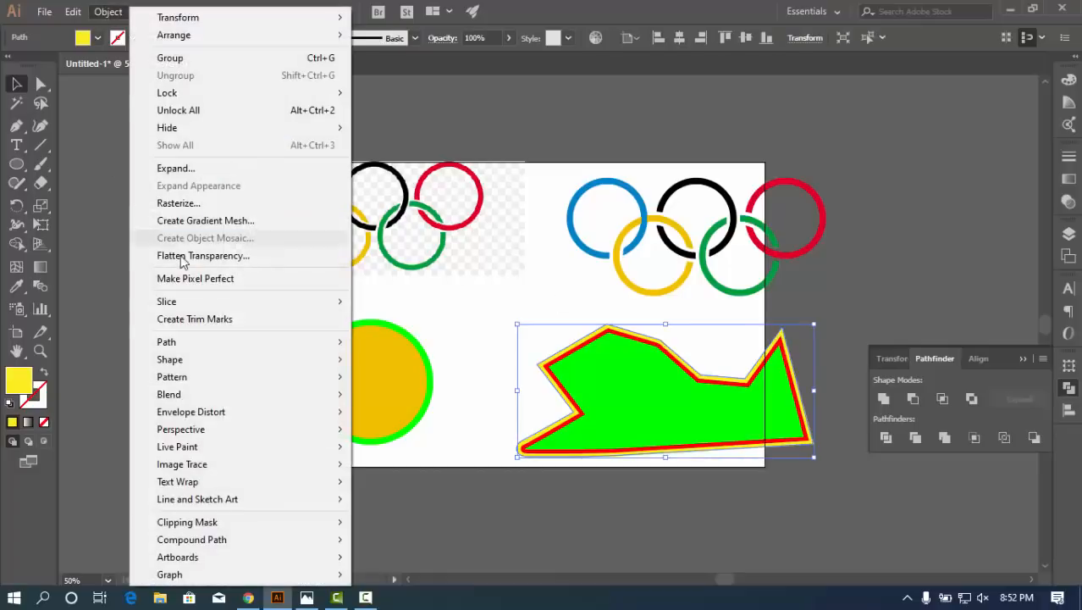
mouse_move(193, 345)
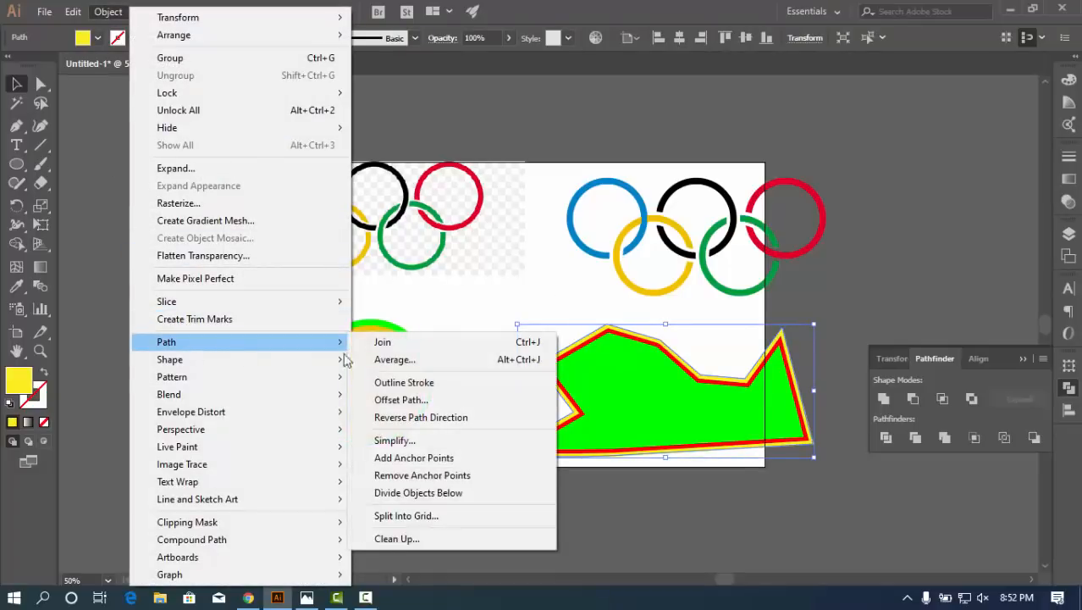
left_click(401, 399)
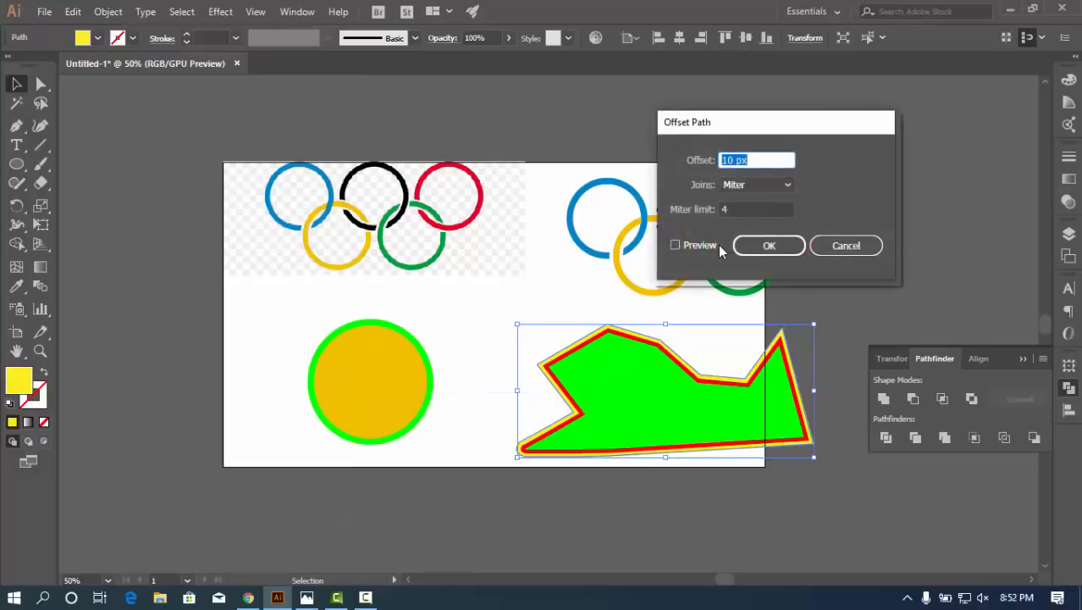
left_click(675, 244)
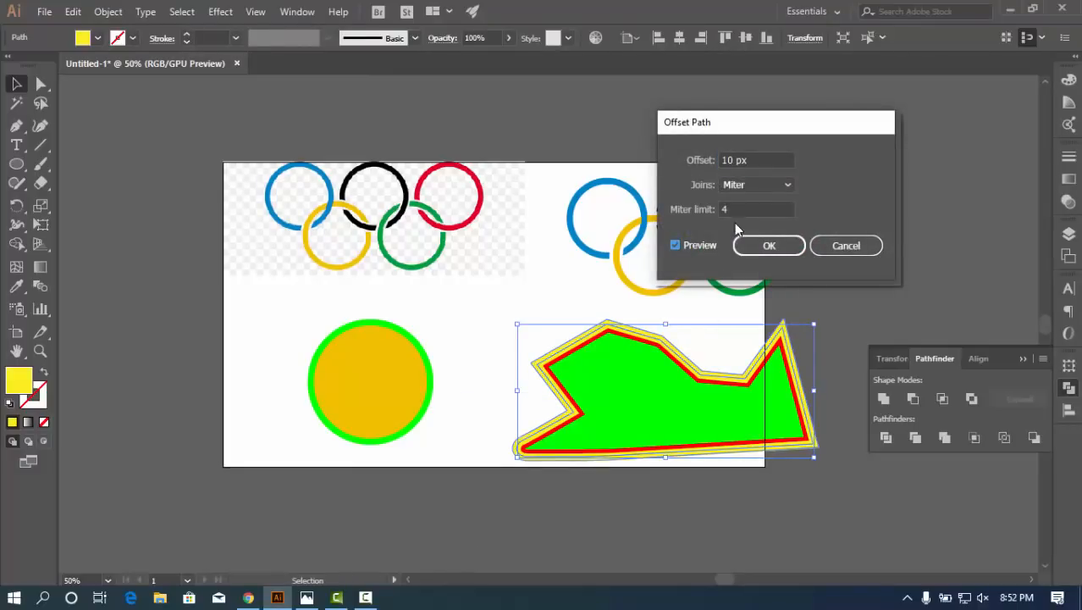
left_click(694, 210)
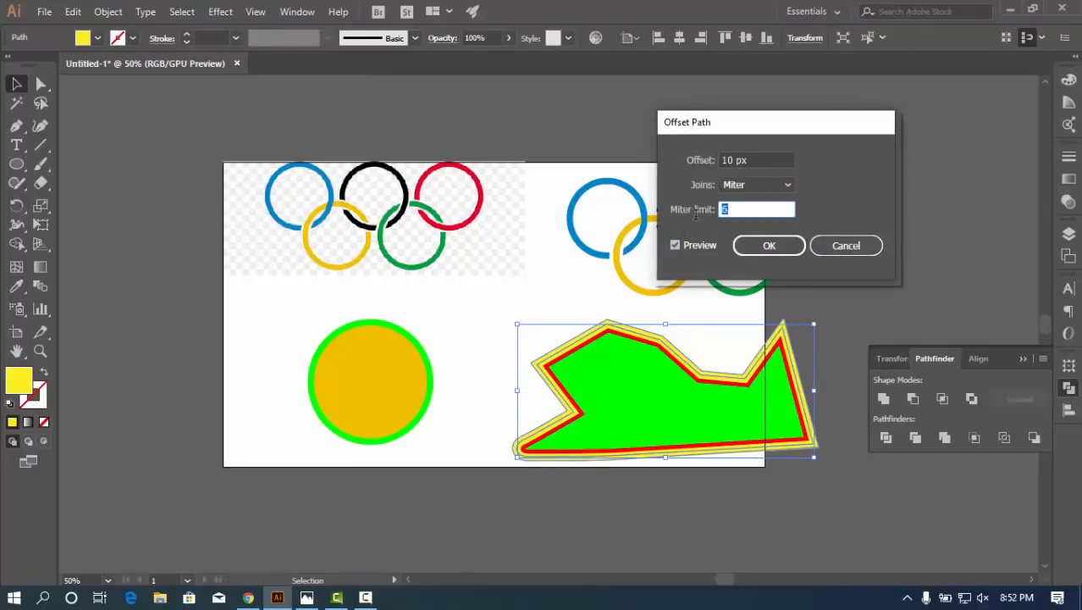
key("Up")
key("Up")
left_click(844, 246)
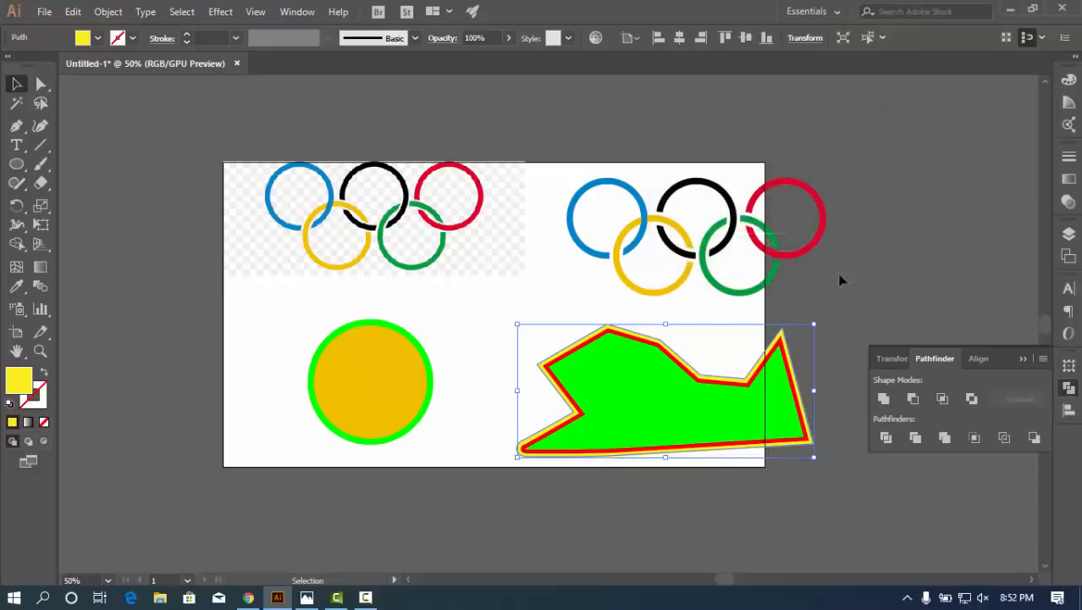
left_click(935, 286)
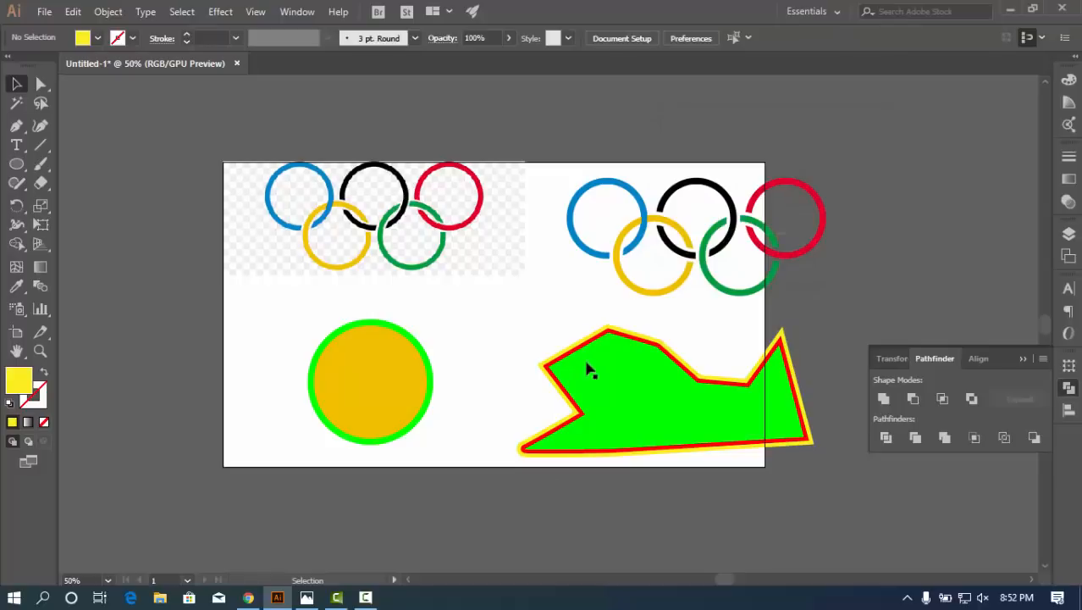
Undo the outermost offset copy and its fill changes, leaving the red outline shape deselected
key("ctrl+z")
key("ctrl+z")
key("ctrl+z")
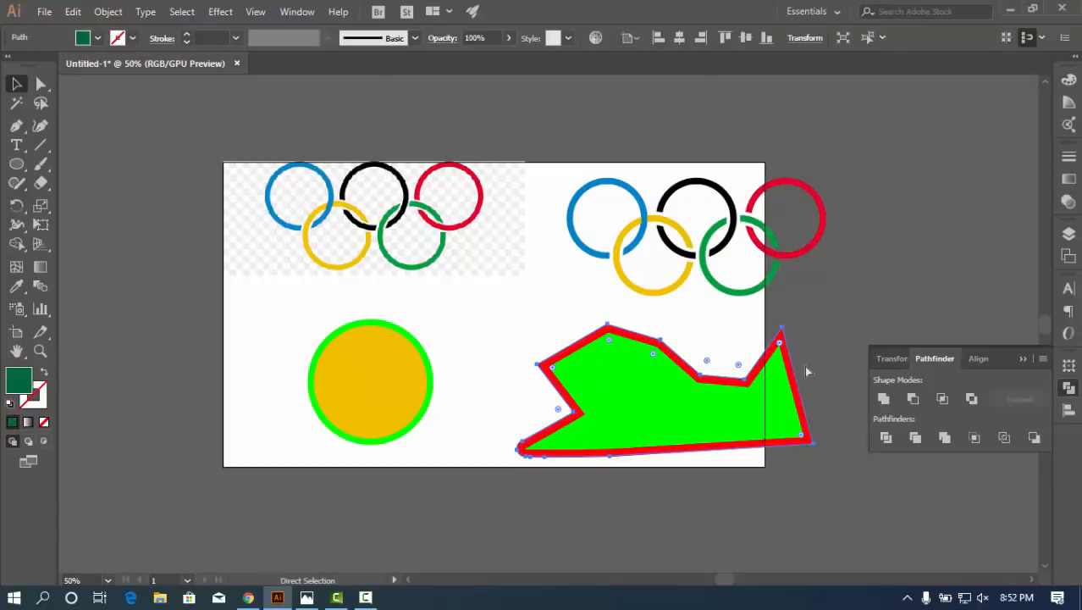
key("v")
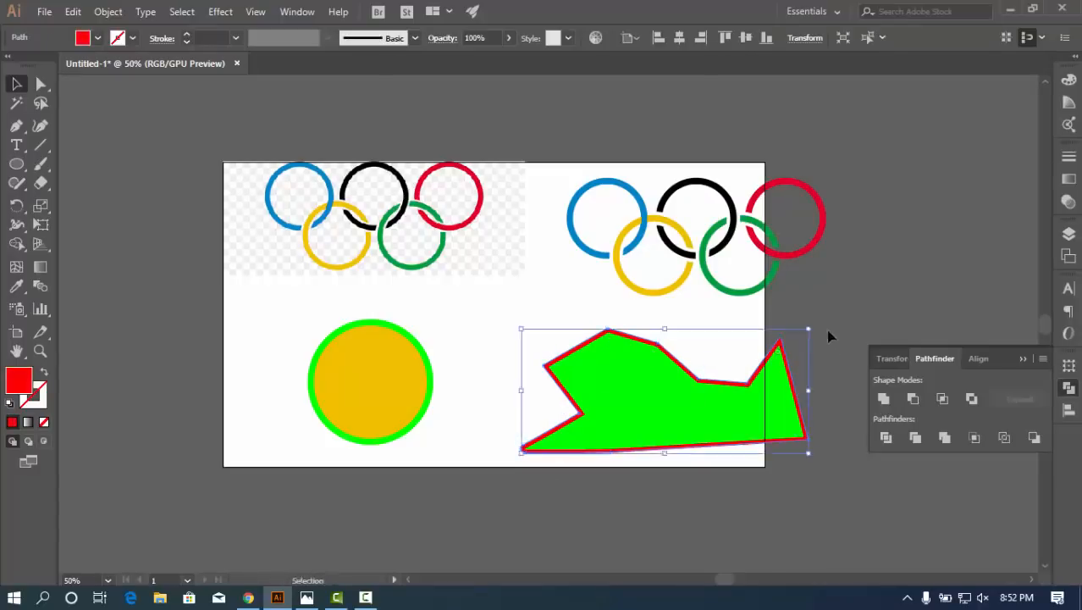
left_click(823, 337)
left_click(782, 347)
left_click(517, 480)
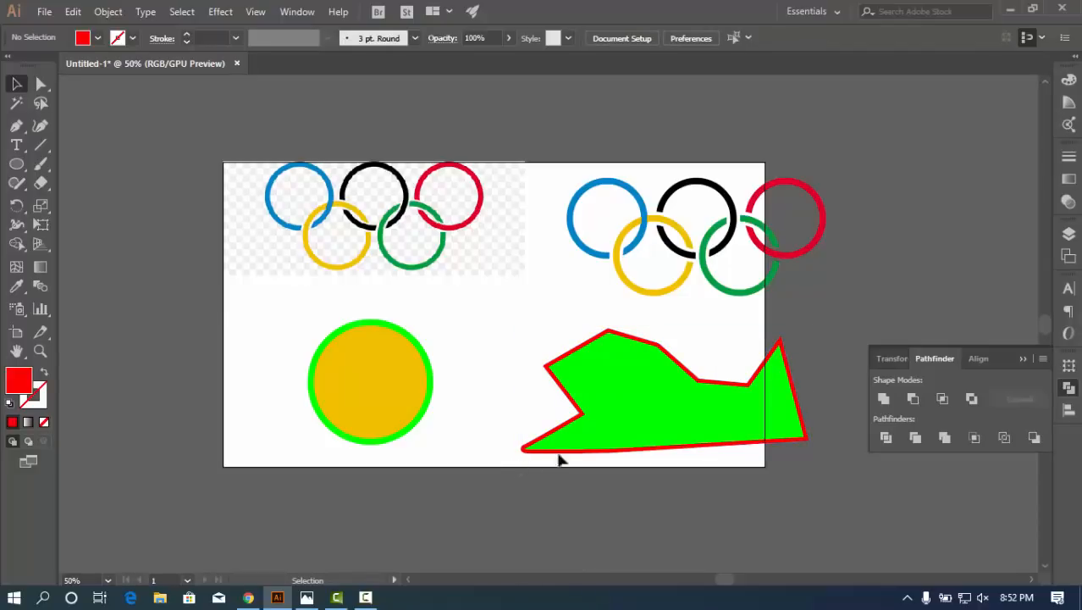
Preview a 10 px offset of the red outline shape with Round joins, and cancel it
left_click(783, 345)
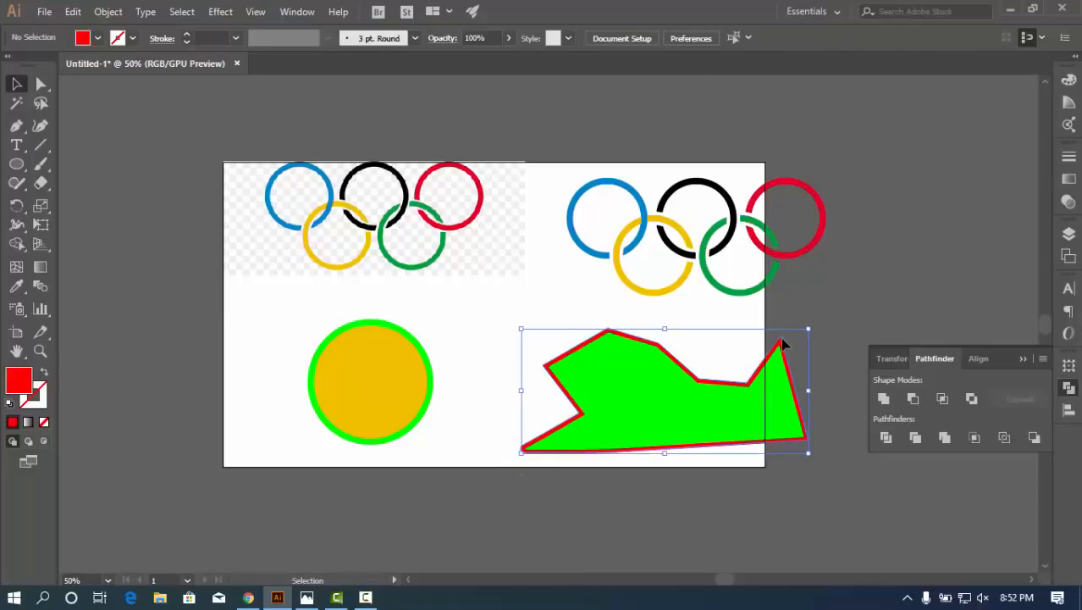
left_click(112, 15)
mouse_move(191, 342)
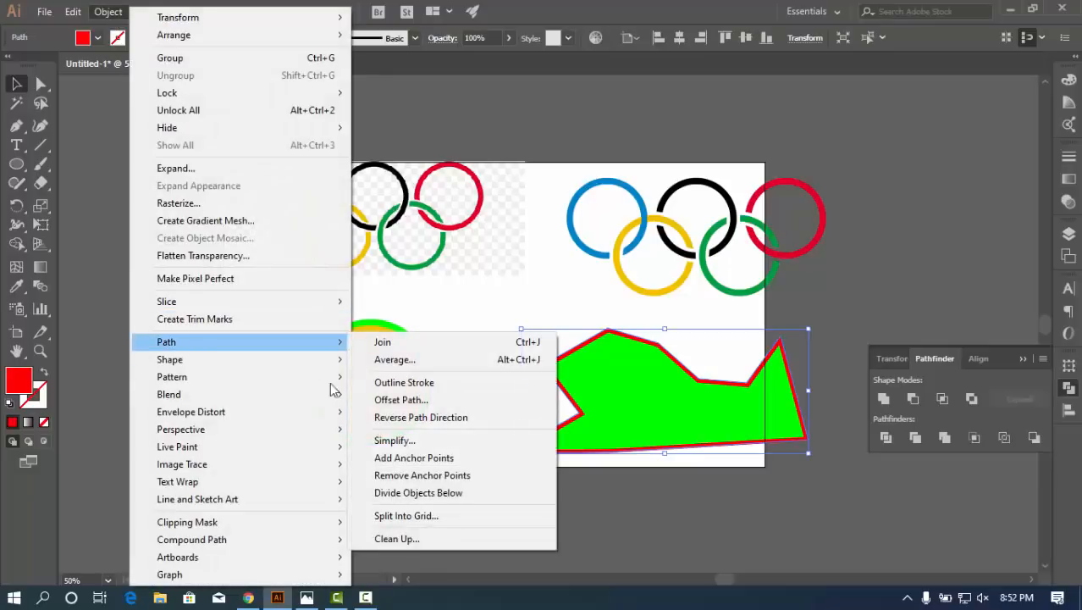
left_click(398, 399)
left_click_drag(790, 110, 872, 111)
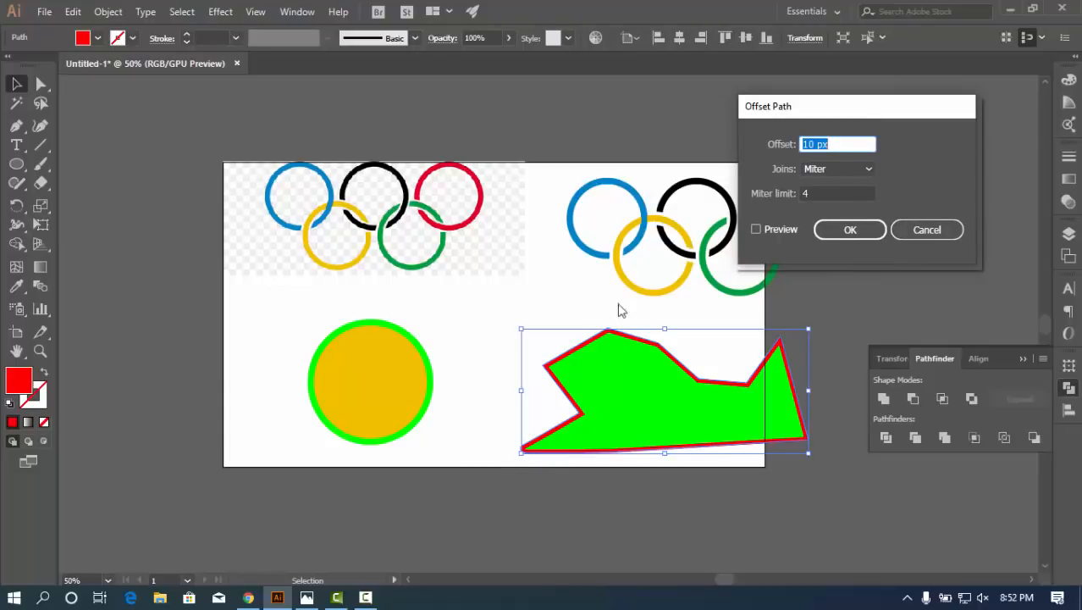
left_click(772, 230)
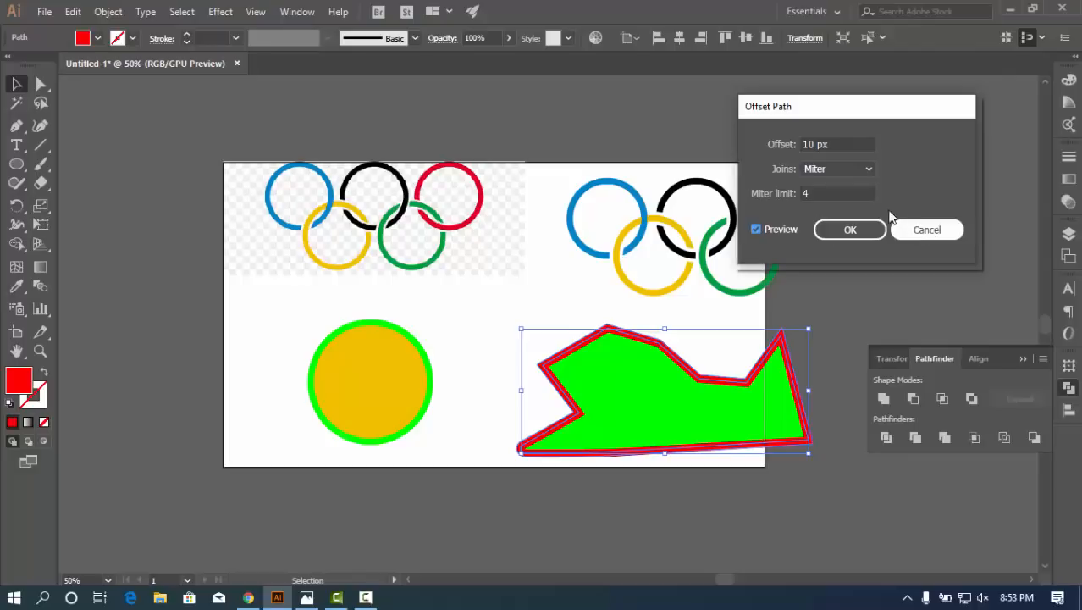
left_click(857, 168)
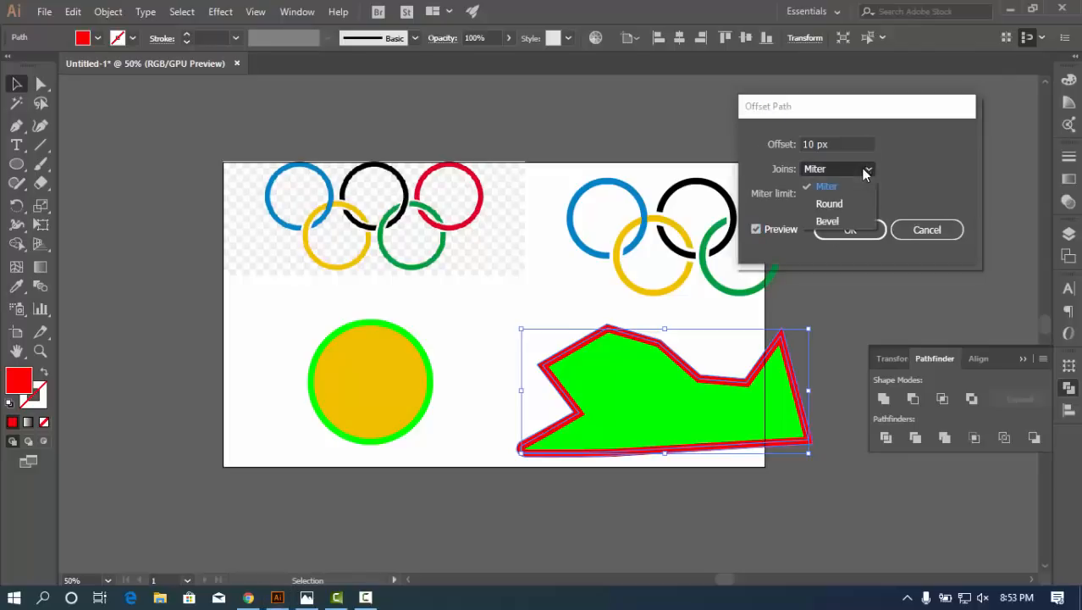
left_click(831, 204)
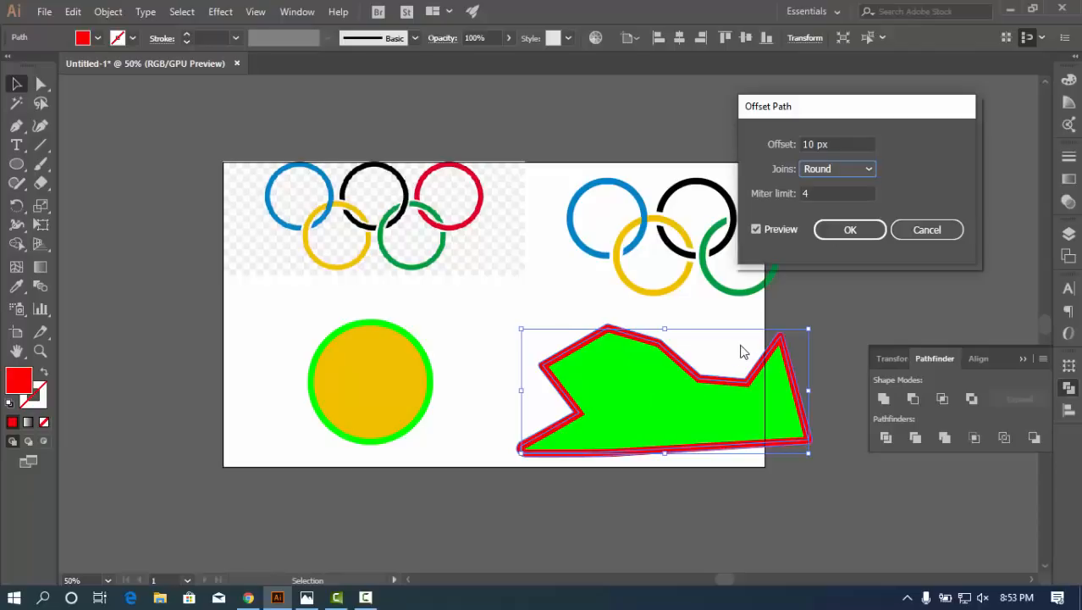
left_click(955, 229)
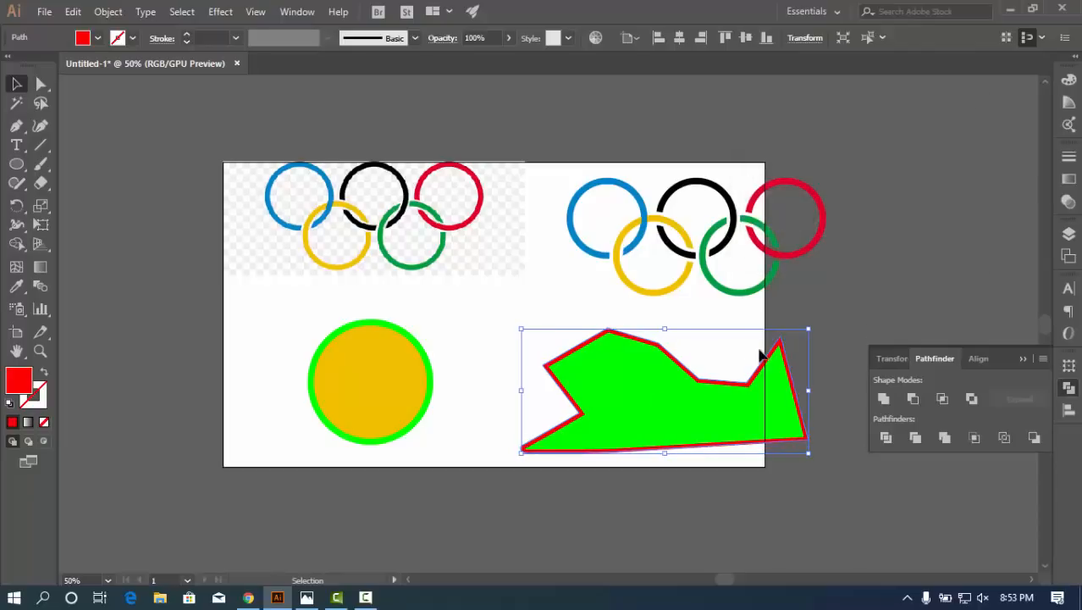
left_click(923, 321)
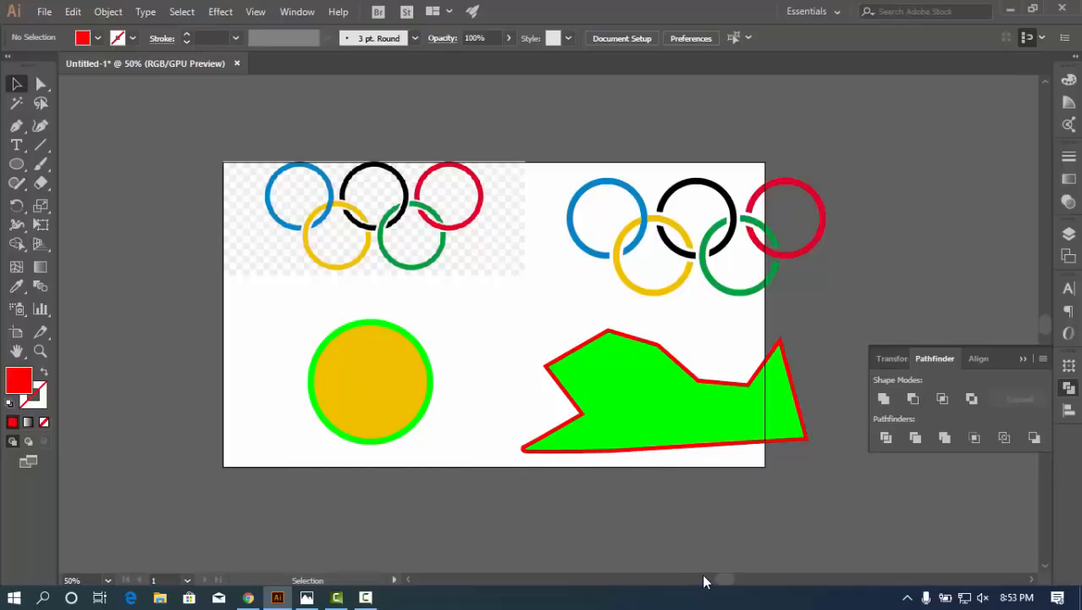
Examine the anchor points at the narrow lower tip of the red outline shape
left_click(36, 87)
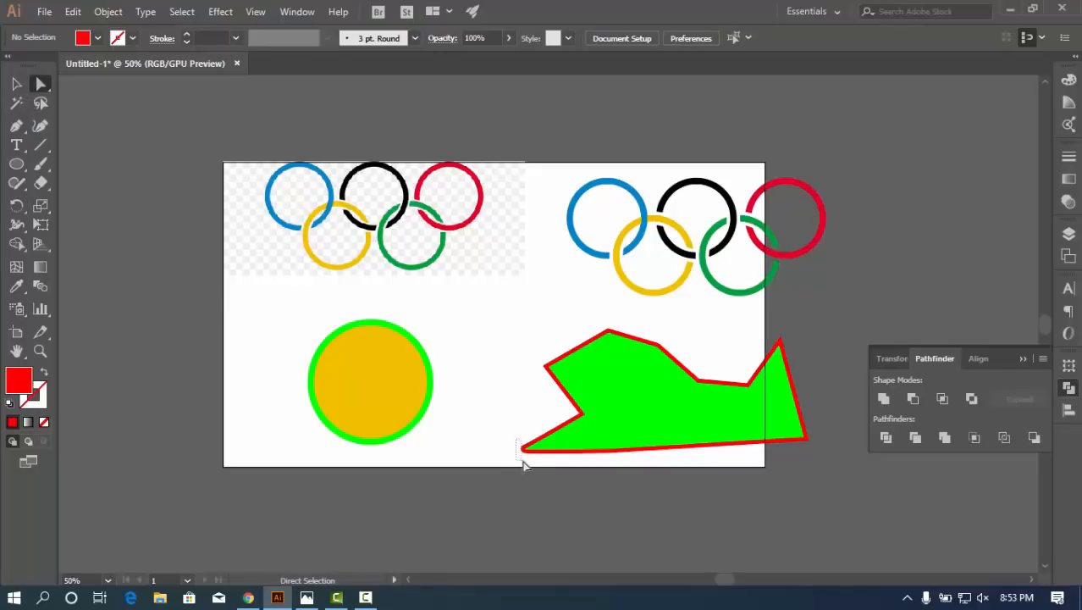
left_click_drag(526, 465, 527, 467)
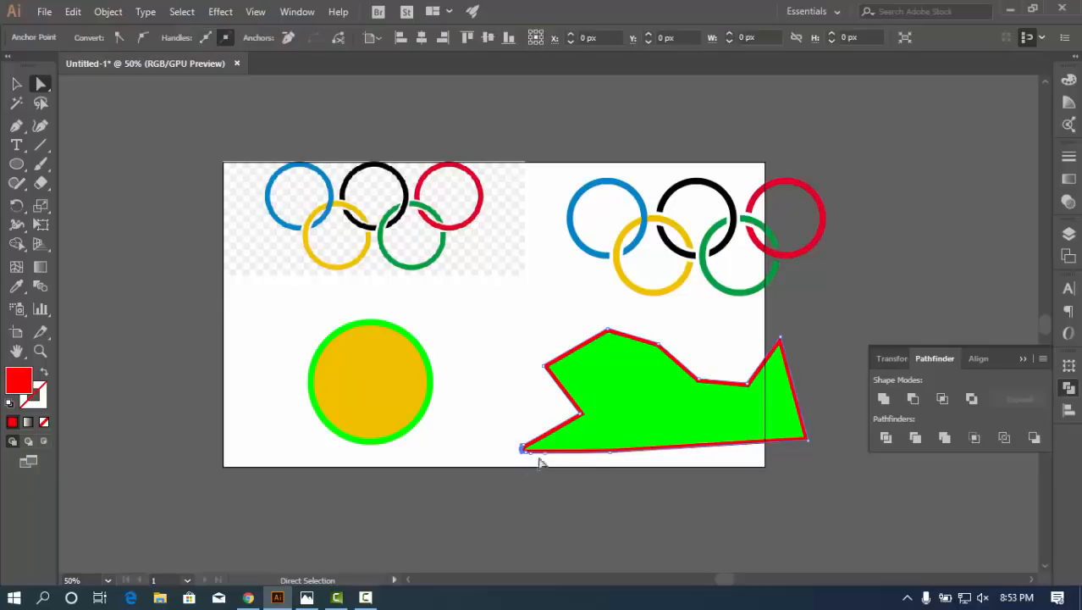
key("z")
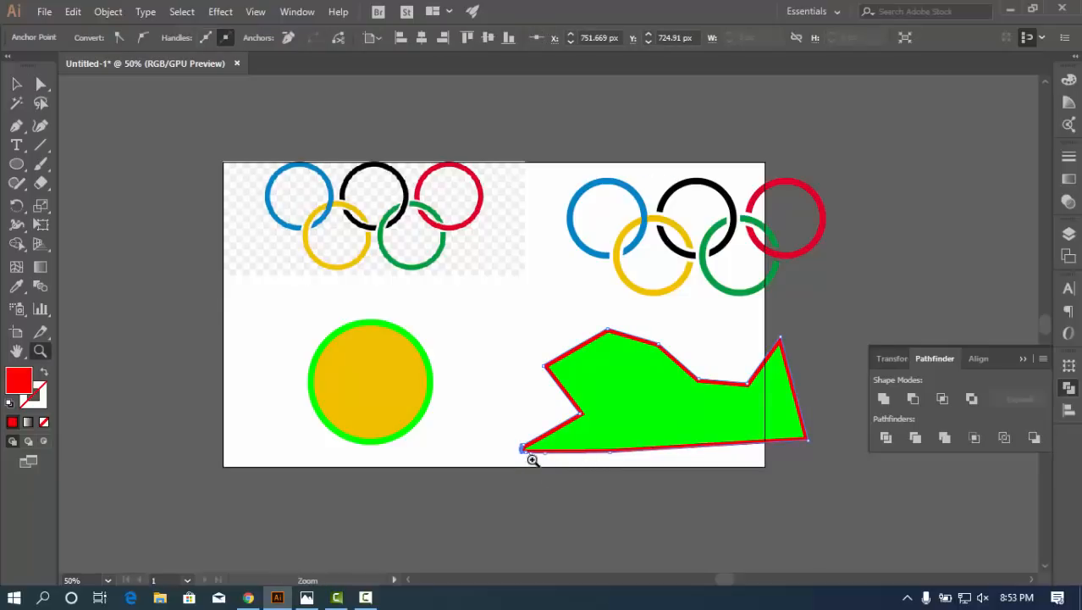
left_click(540, 450)
left_click(558, 329)
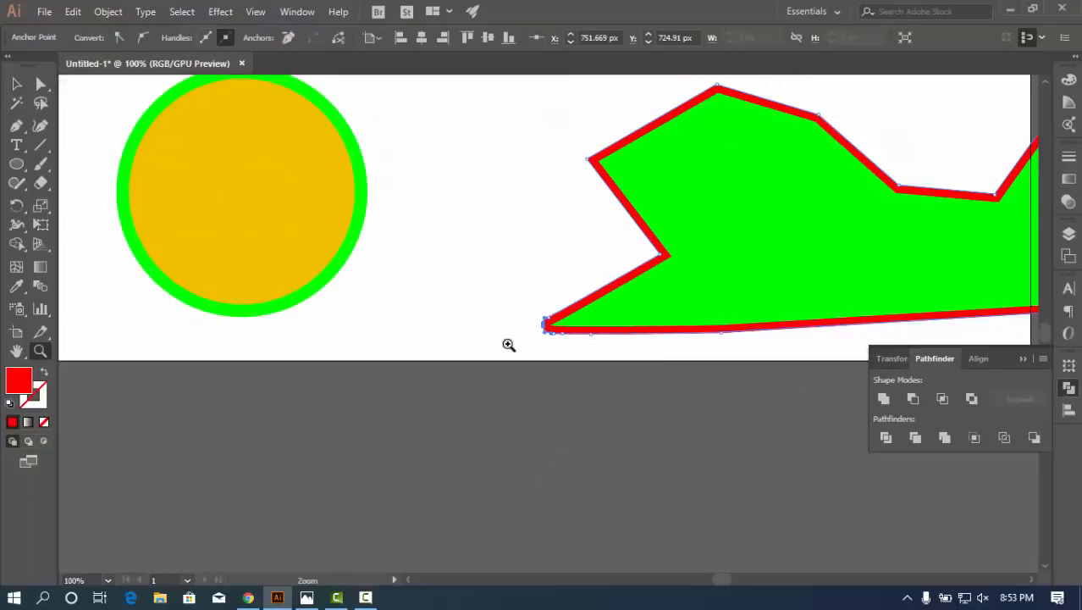
left_click(582, 337, "alt")
left_click(577, 330, "alt")
left_click(575, 331, "alt")
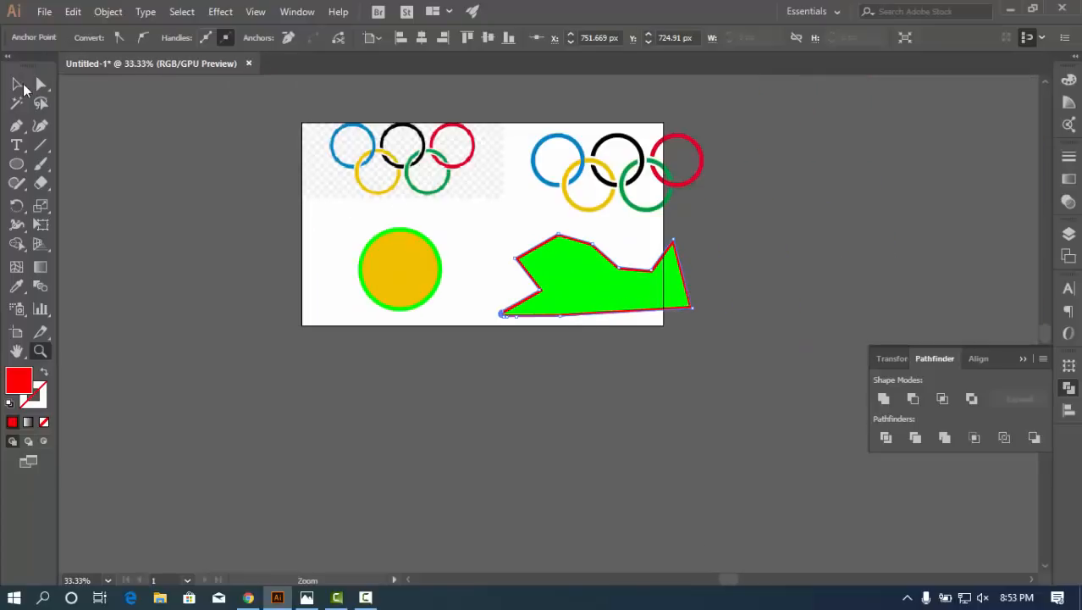
key("v")
left_click(487, 397)
Display the appearance attributes of the red outline shape and expand its stroke entry
left_click_drag(583, 398, 574, 517)
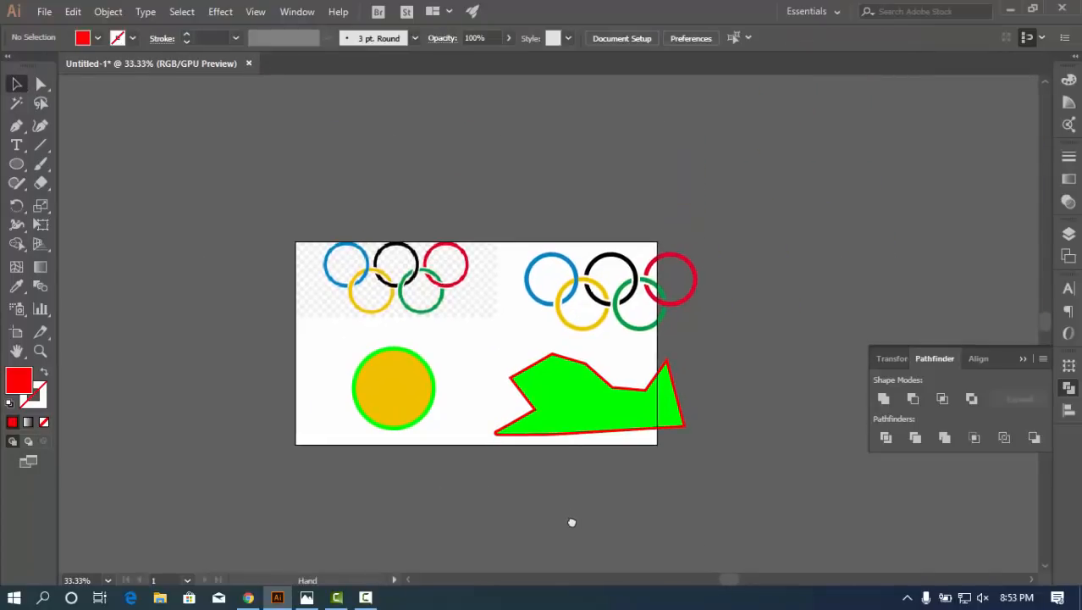
key("z")
left_click(622, 455)
left_click_drag(546, 290, 651, 442)
left_click(13, 86)
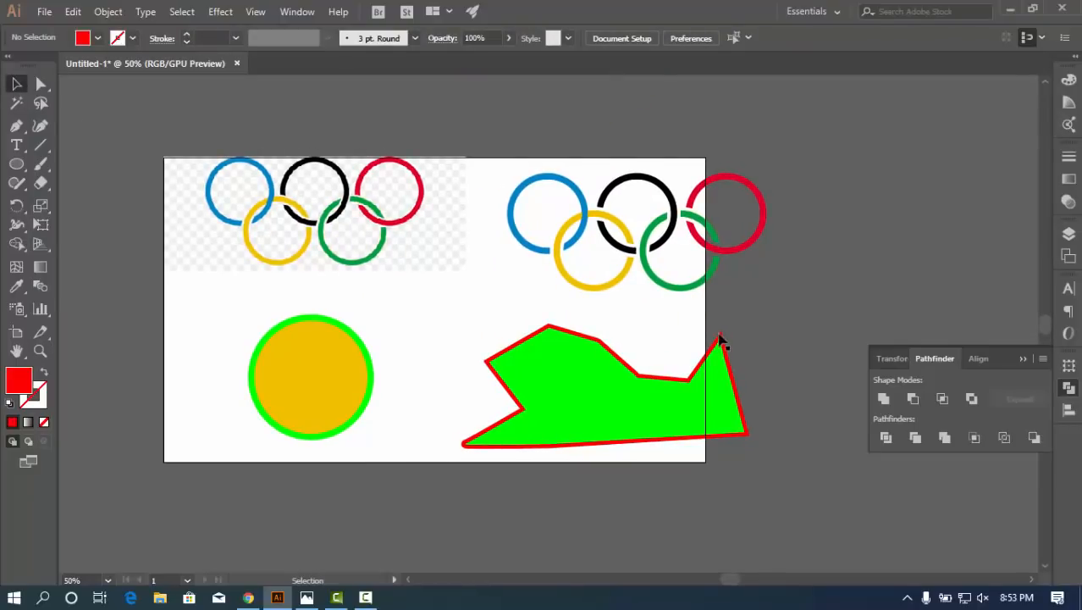
left_click(723, 341)
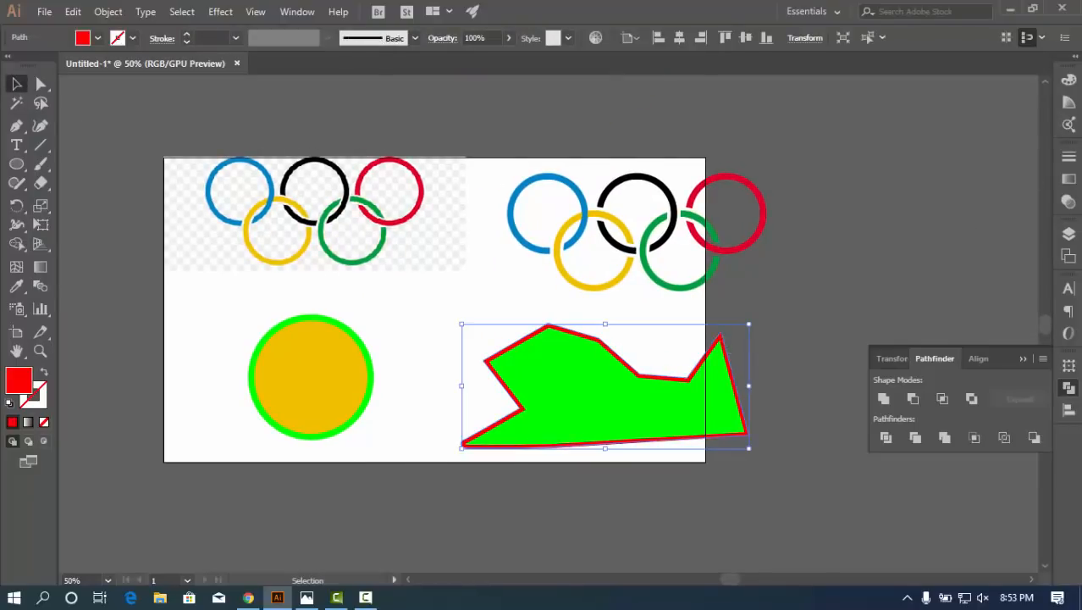
left_click(296, 12)
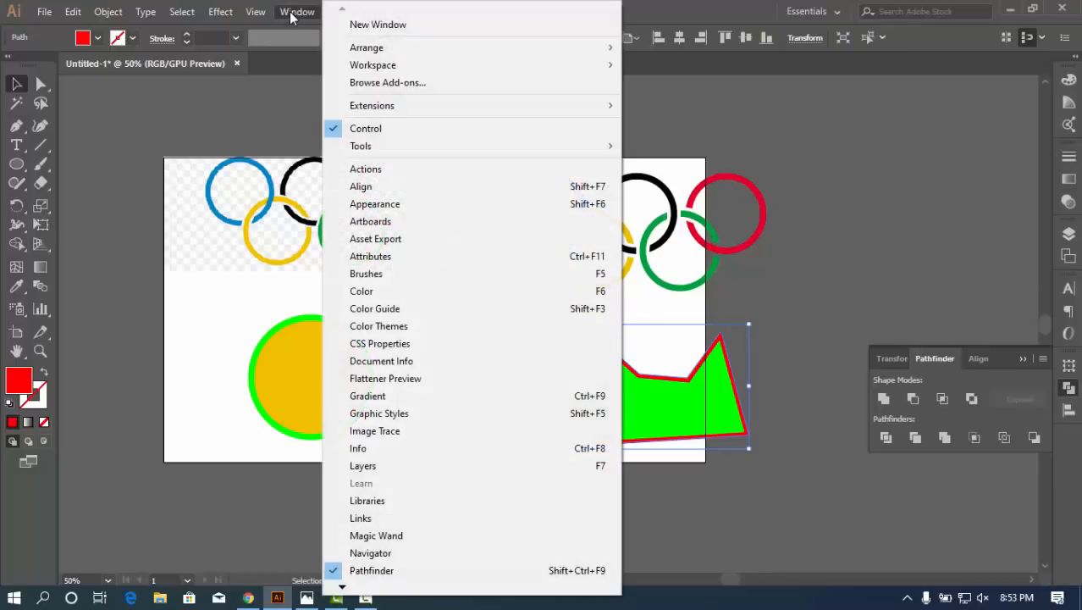
left_click(401, 203)
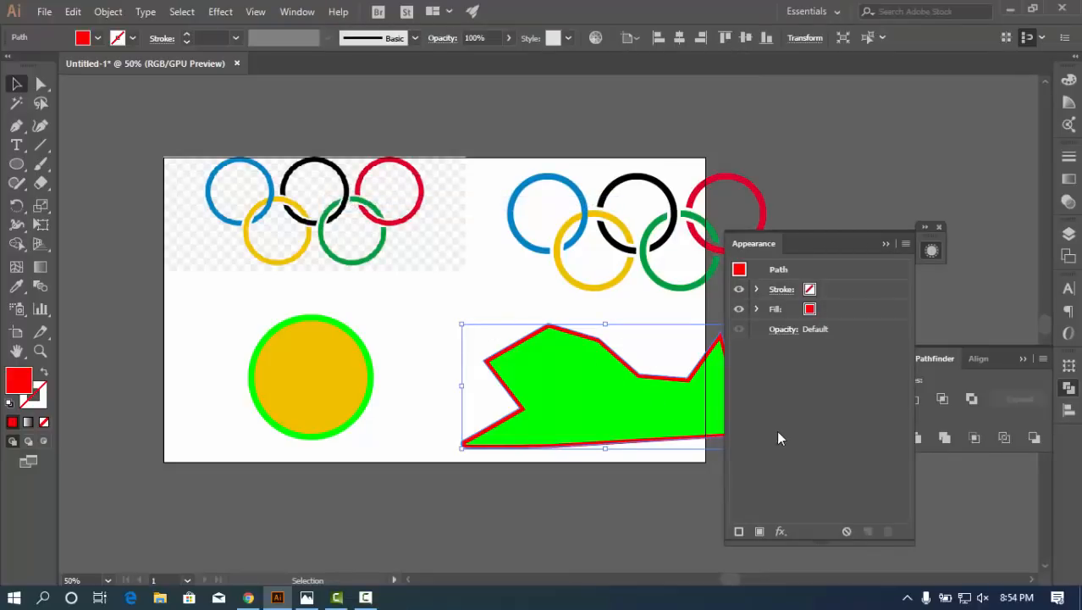
left_click(780, 271)
left_click(756, 290)
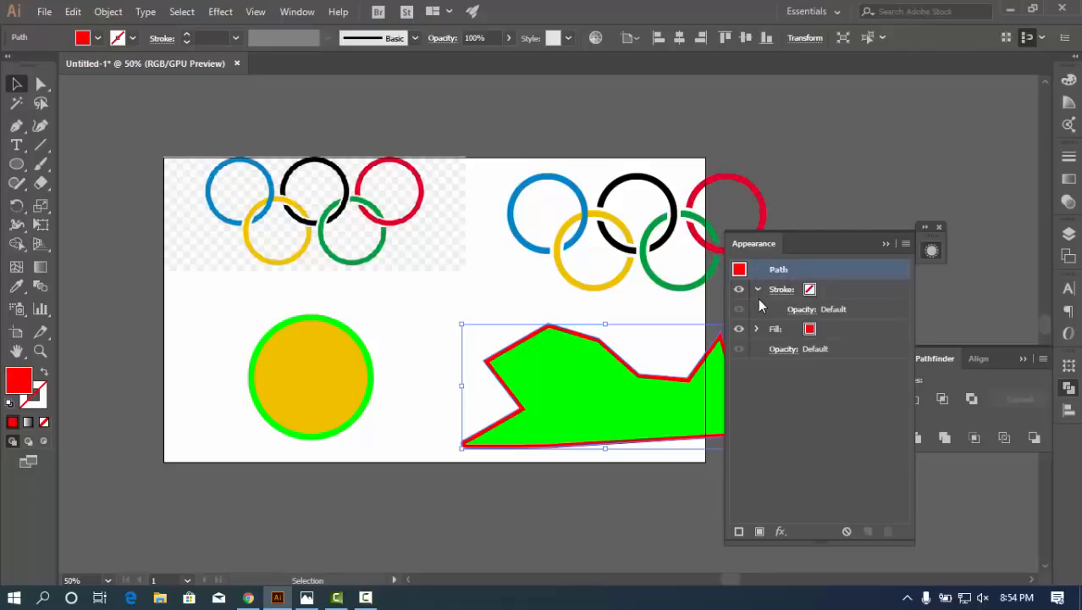
Examine the stroke and fill entries in the red outline shape's appearance, and switch its fill visibility back on
left_click(758, 328)
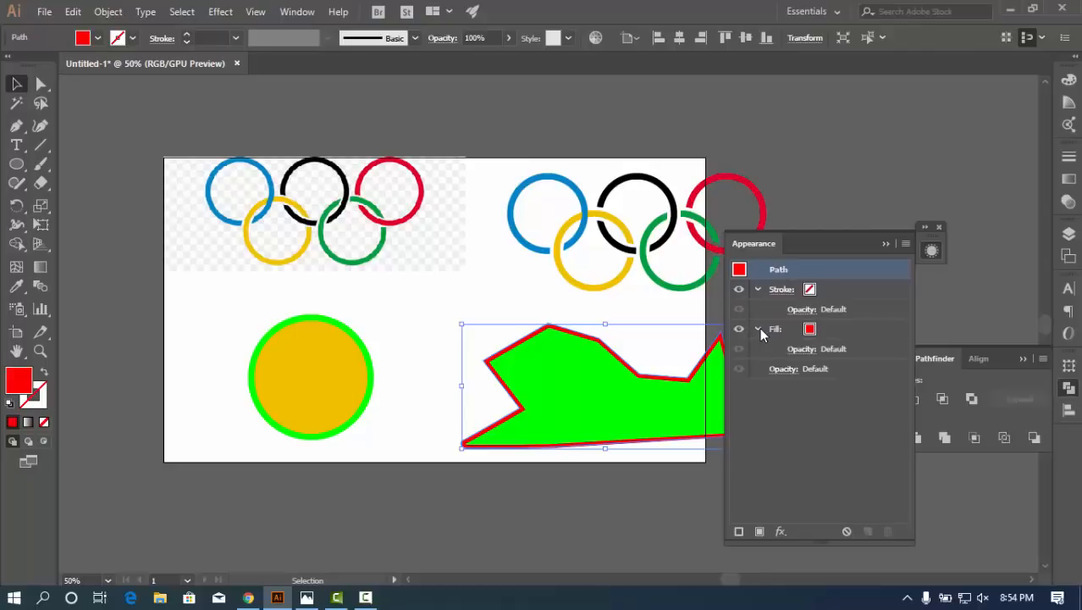
left_click(759, 328)
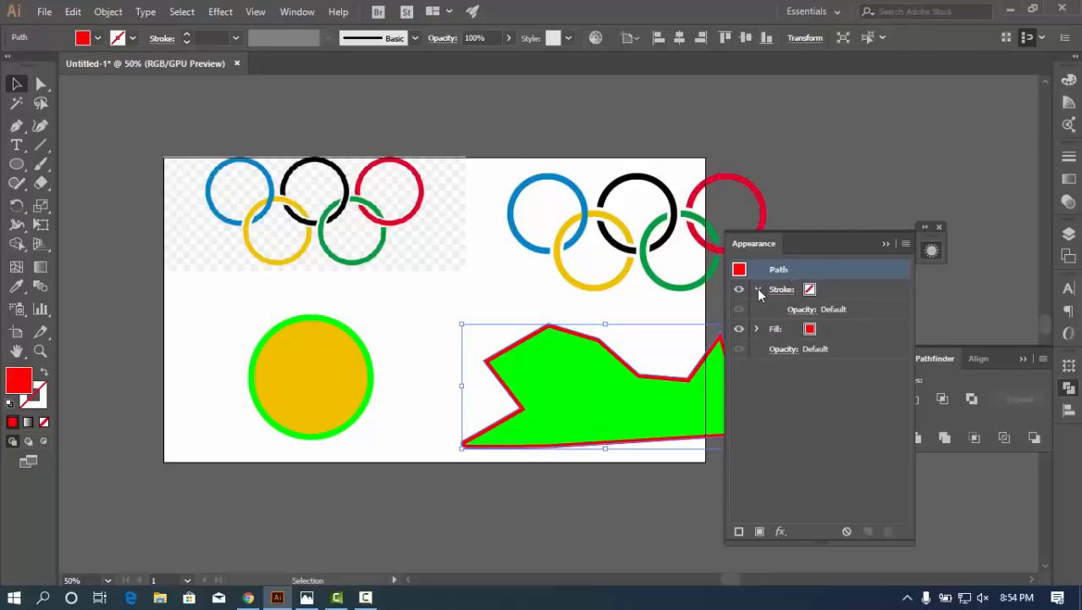
left_click(757, 290)
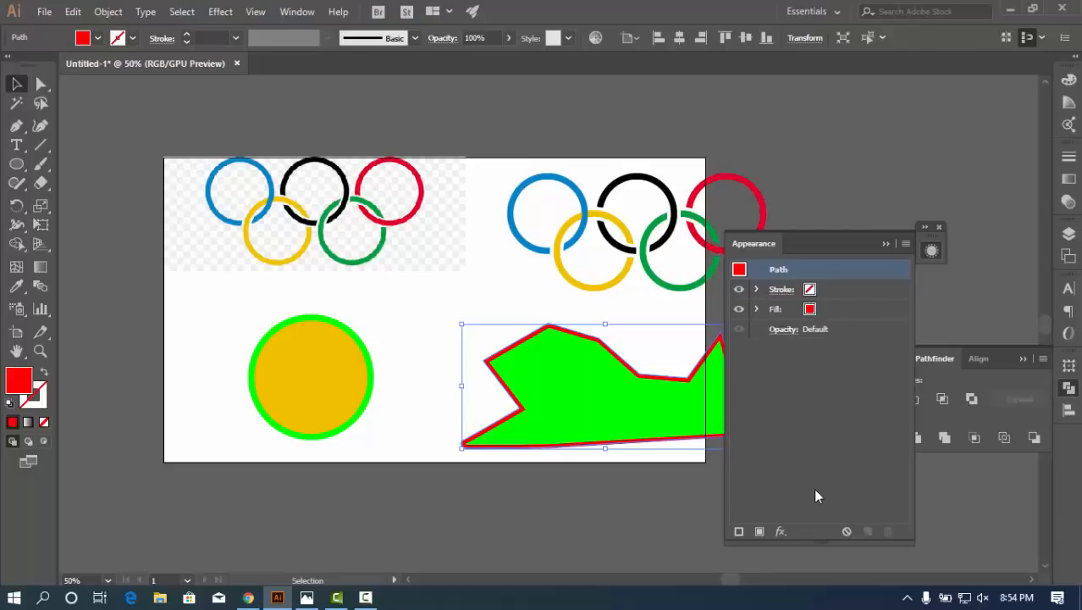
left_click(757, 290)
left_click(761, 330)
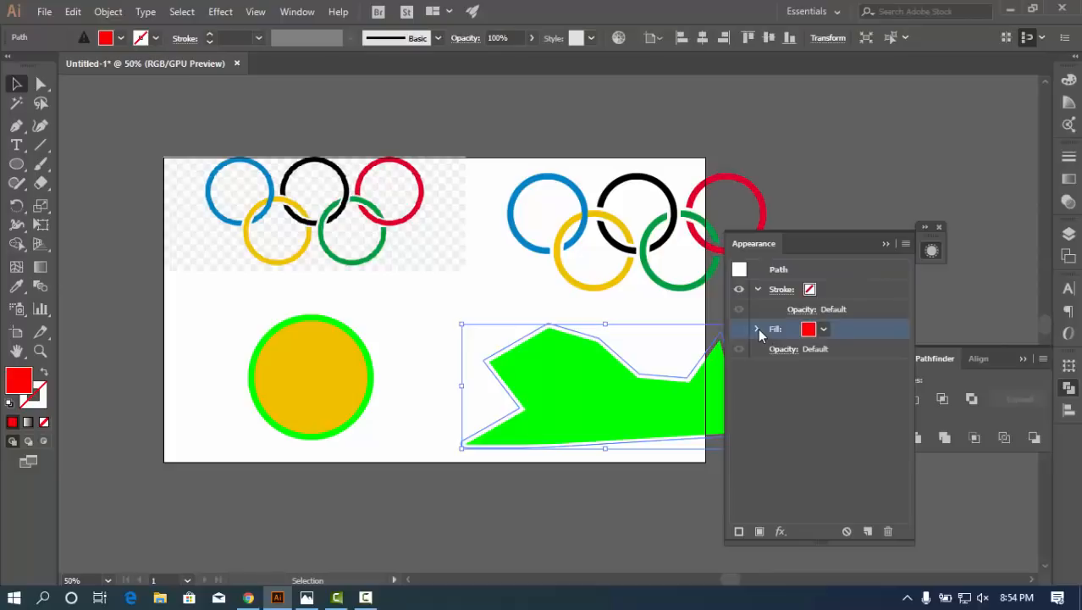
left_click(758, 329)
left_click(757, 289)
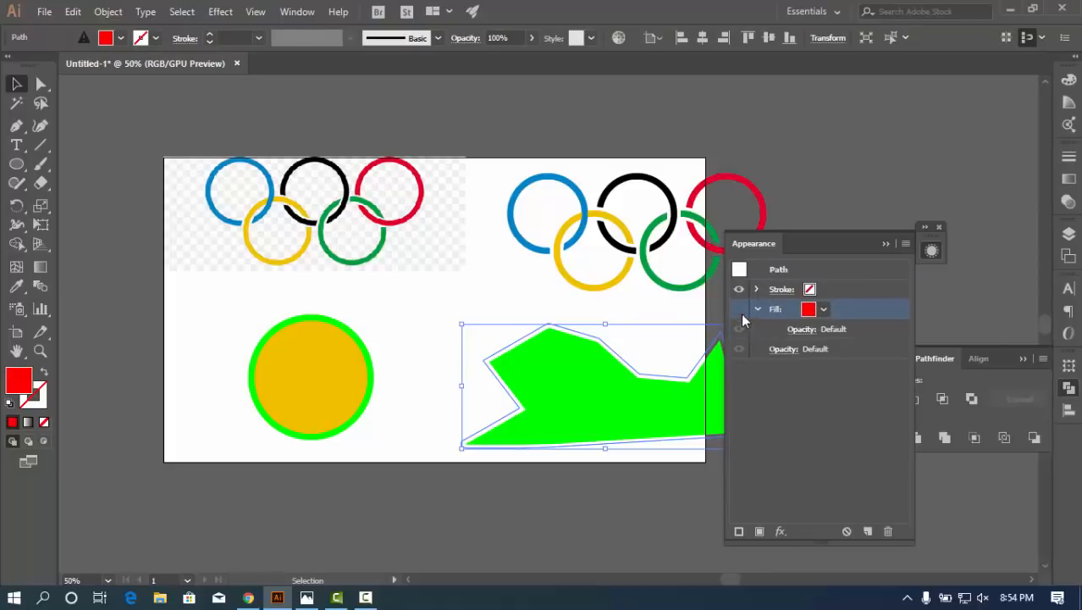
left_click(739, 310)
Deselect the outline shape, then collapse the Appearance panel and dock it with the other collapsed panels
left_click(905, 243)
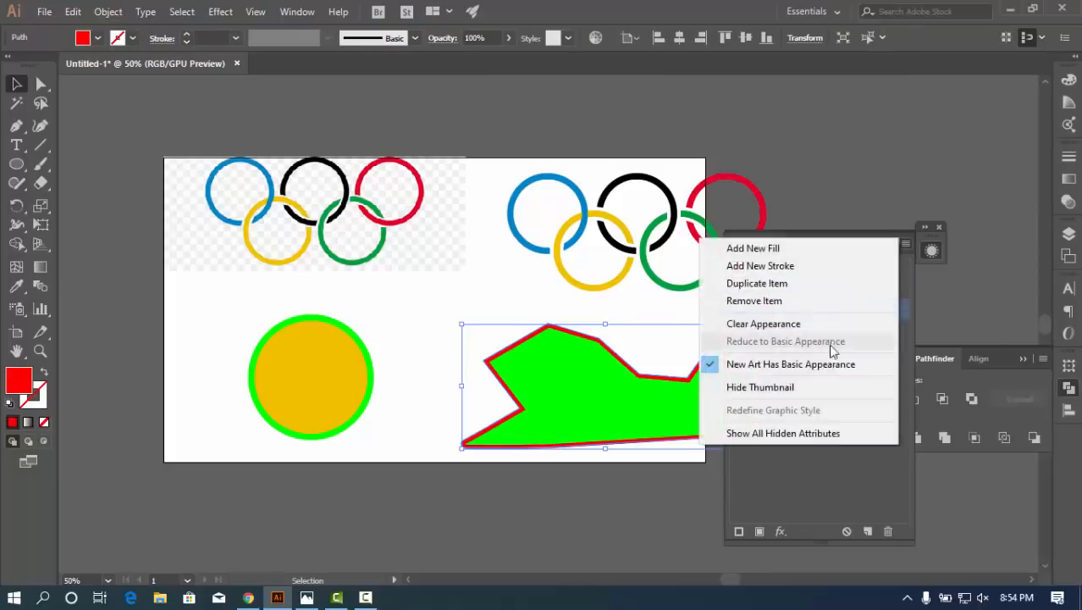
left_click(869, 145)
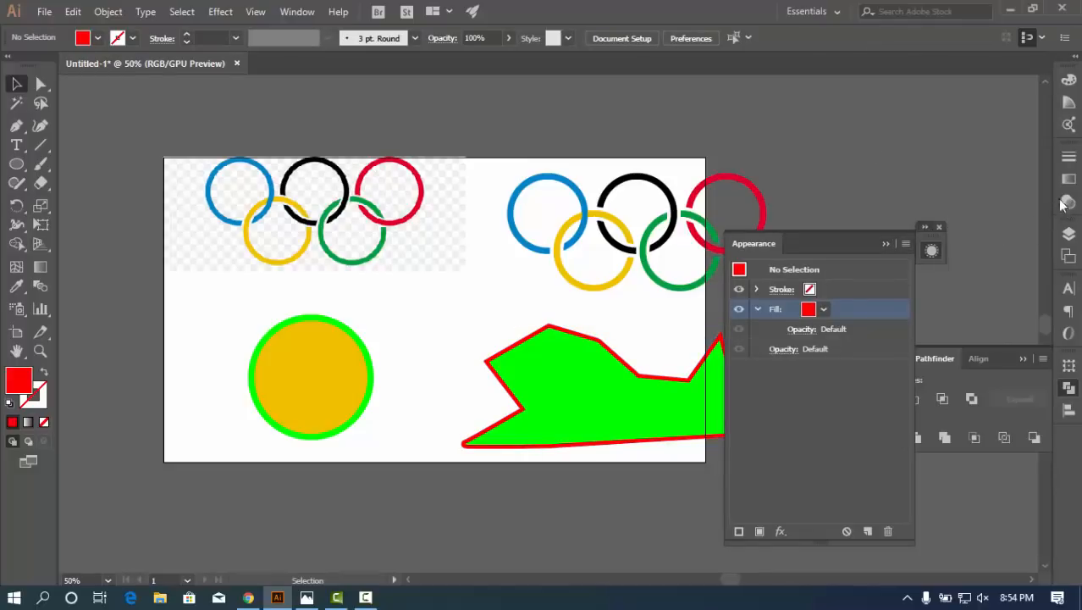
left_click(886, 243)
left_click_drag(930, 249, 1068, 235)
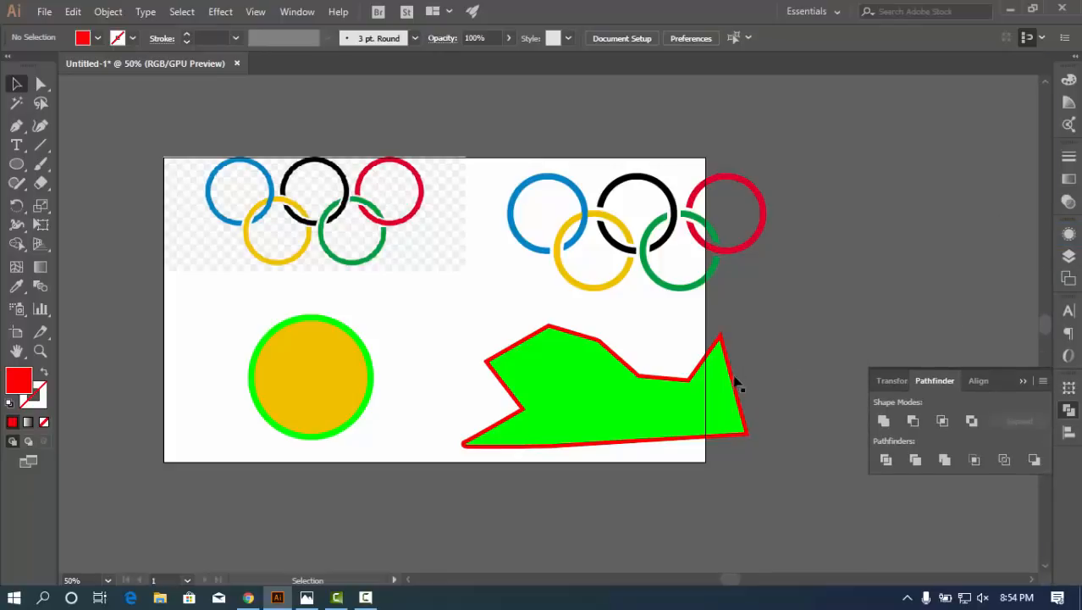
left_click(721, 341)
key("Delete")
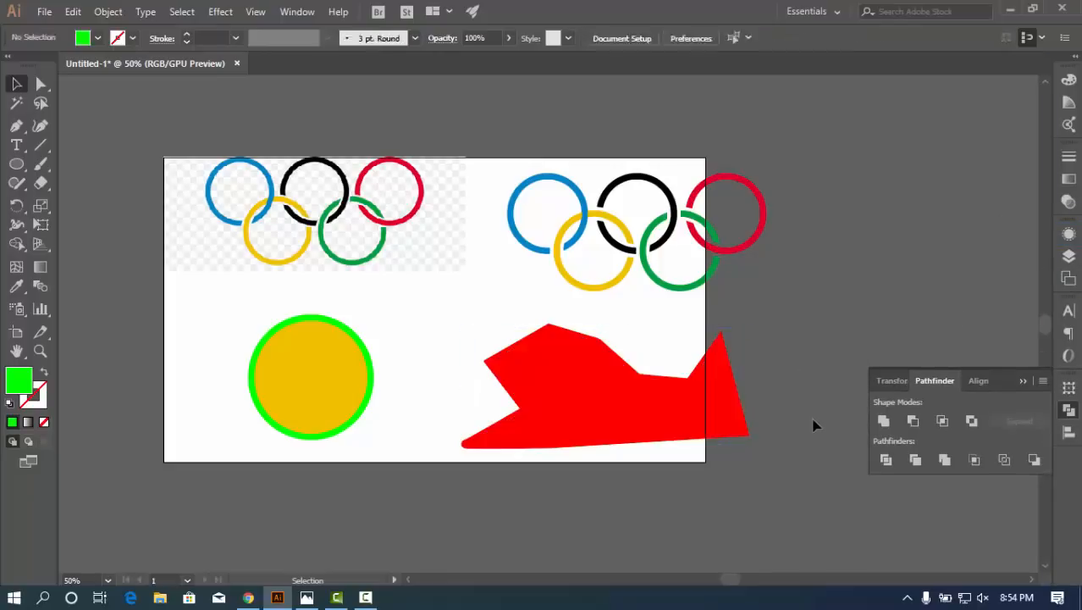
key("ctrl+z")
left_click(766, 358)
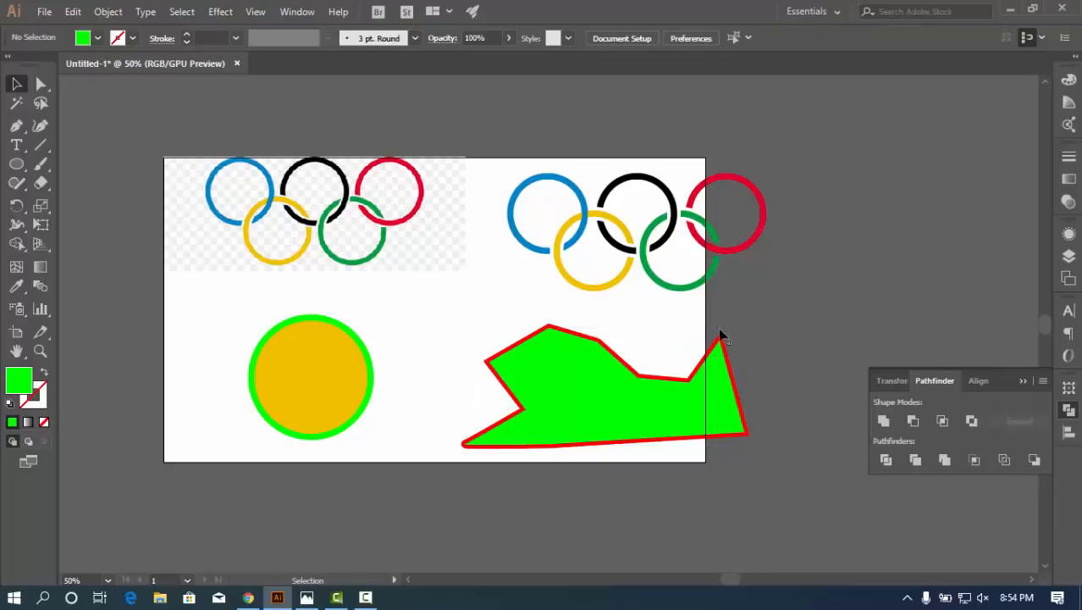
Delete the red outline shape behind the green polygon
left_click(722, 340)
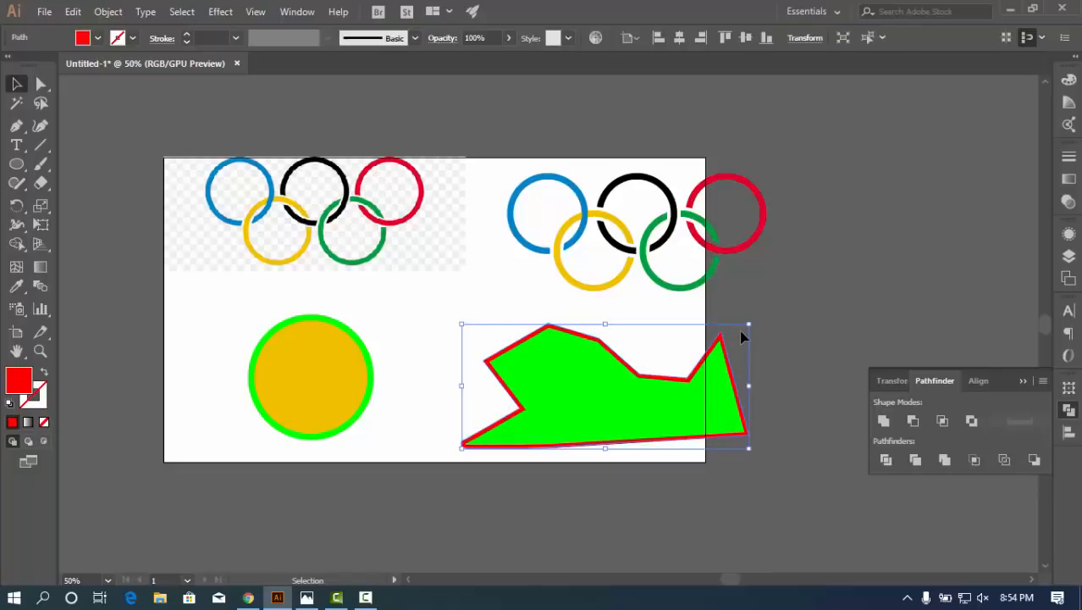
key("Delete")
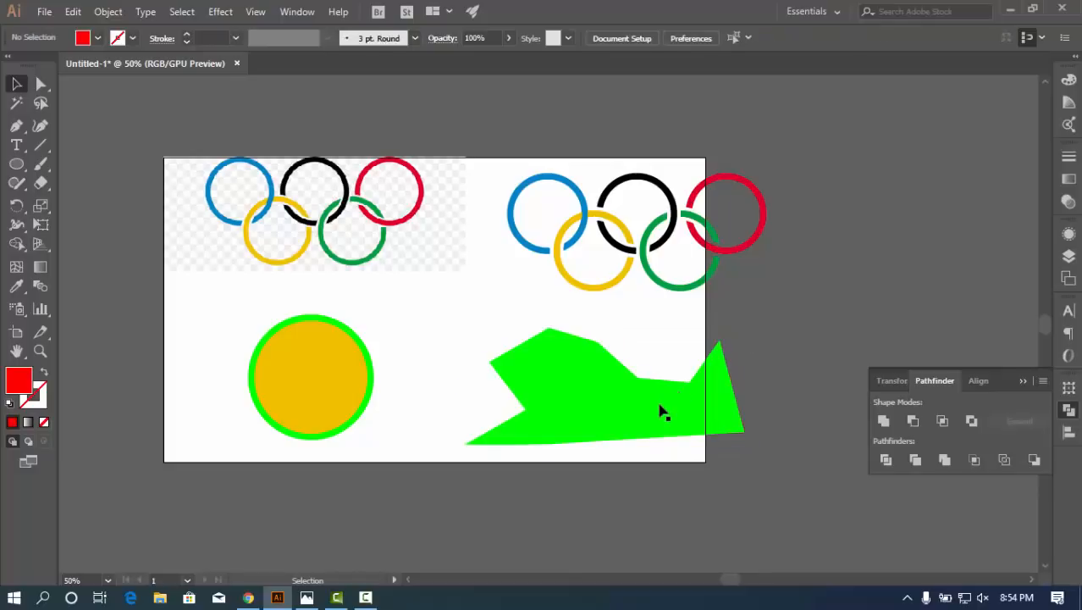
Preview a 10 px Offset Path on the green polygon with Miter joins and a miter limit of 19
left_click(660, 411)
left_click(107, 11)
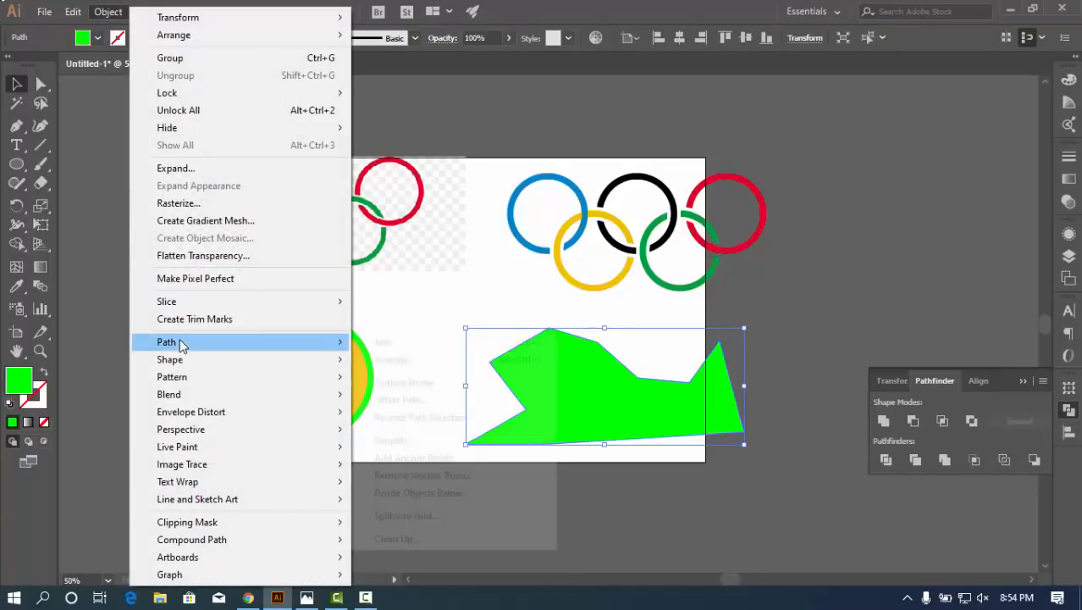
mouse_move(179, 341)
left_click(395, 399)
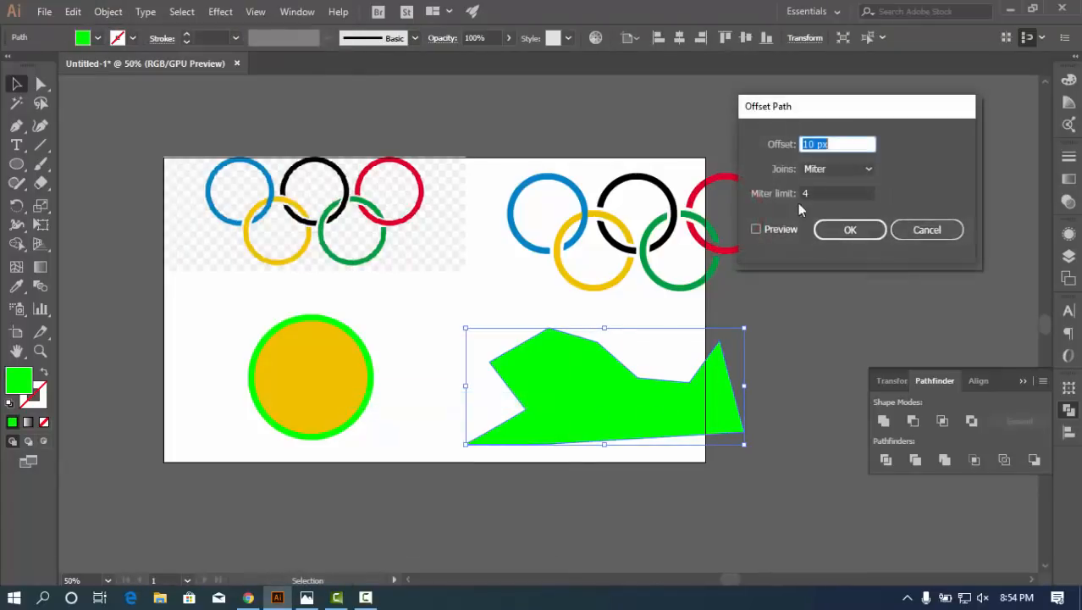
left_click(777, 233)
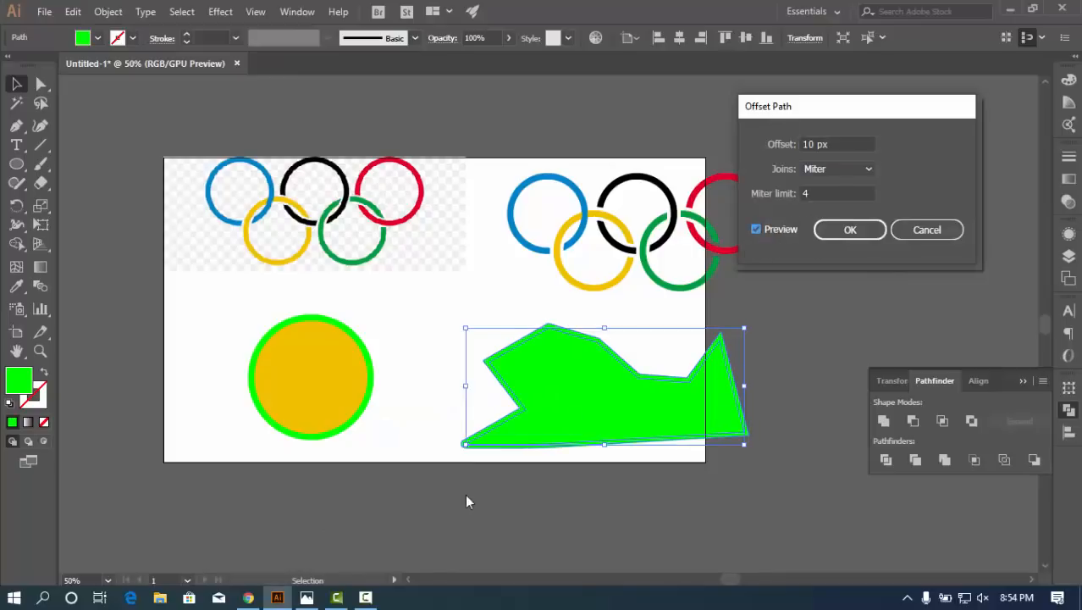
left_click(781, 202)
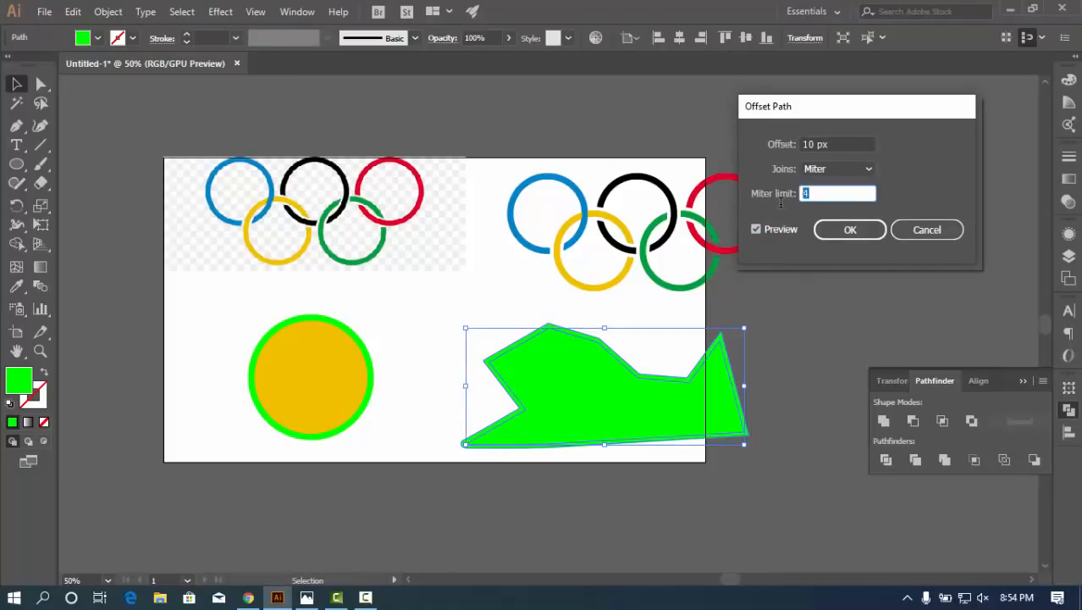
key("Up")
key("Up")
key("Up")
left_click(764, 232)
left_click(764, 232)
left_click(764, 232)
left_click(764, 232)
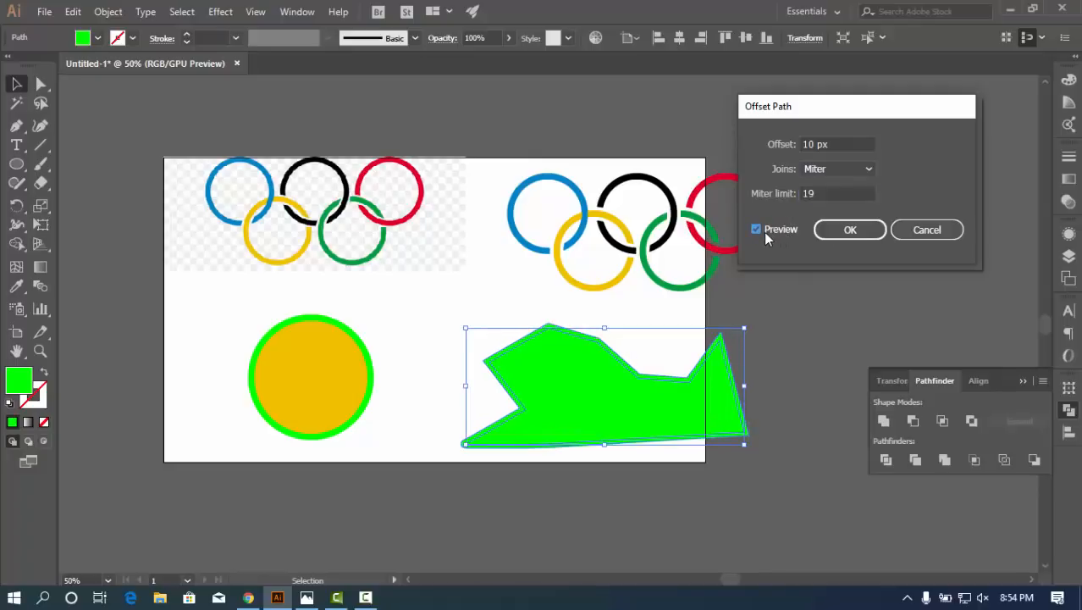
Compare the Bevel and Round joins in the offset preview, and set the joins back to Miter
left_click(862, 171)
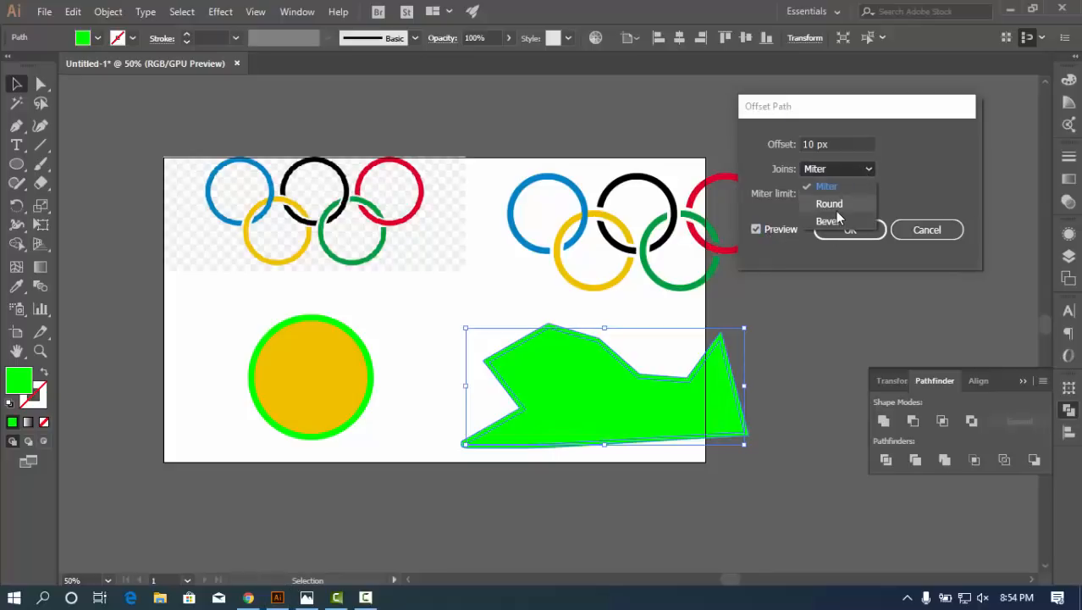
left_click(821, 221)
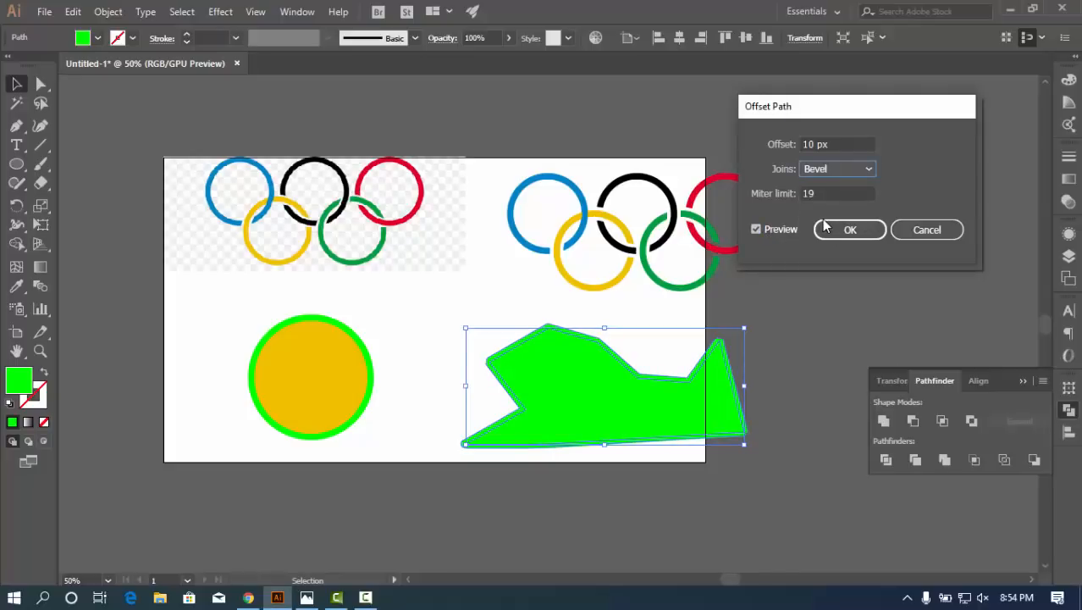
left_click(853, 170)
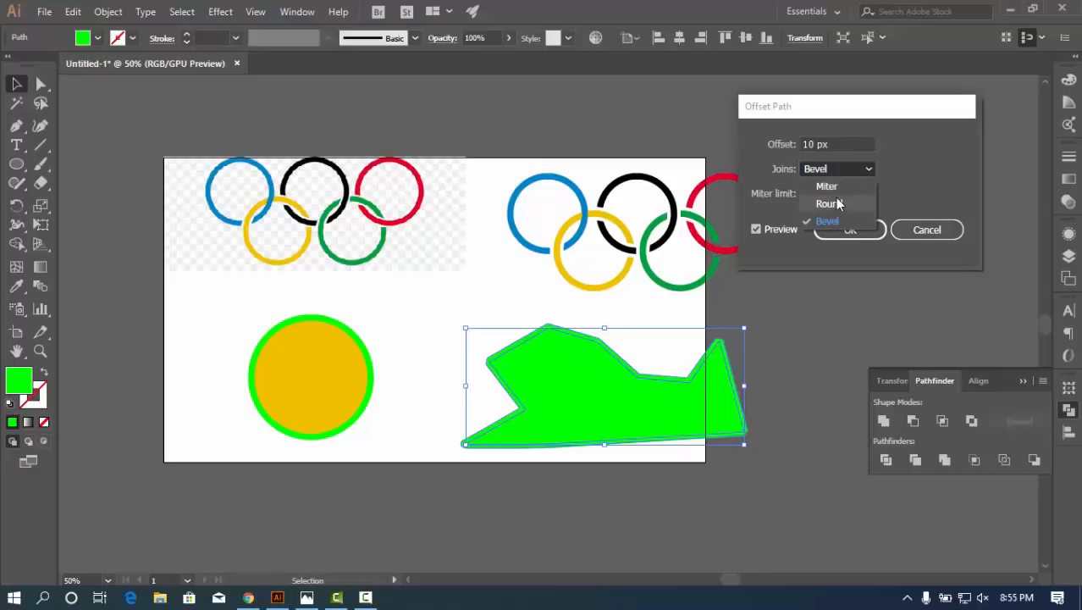
left_click(835, 198)
left_click(826, 198)
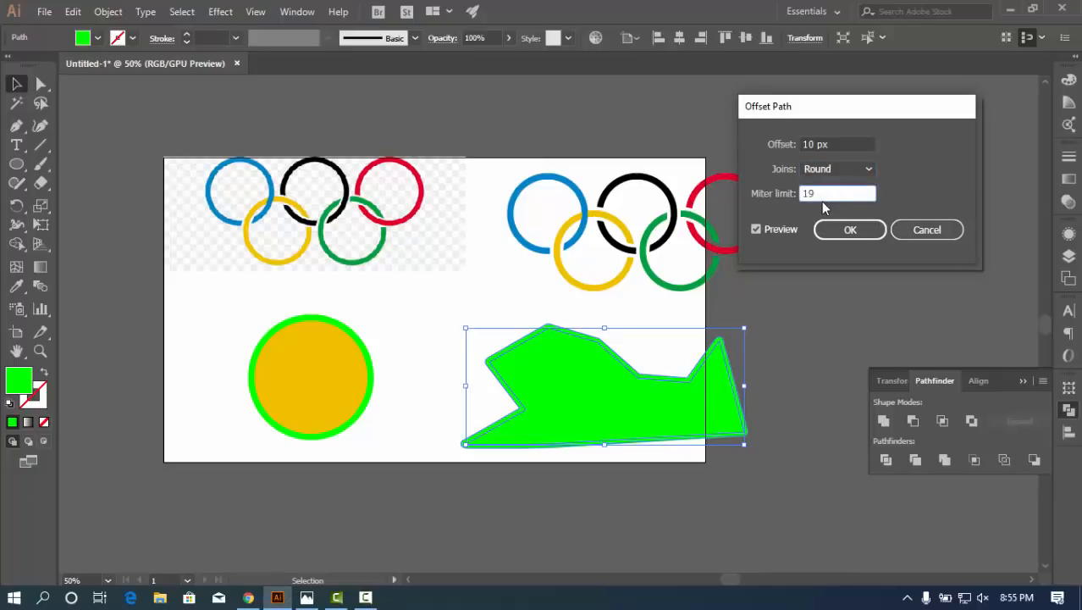
left_click(768, 227)
left_click(768, 227)
left_click(844, 169)
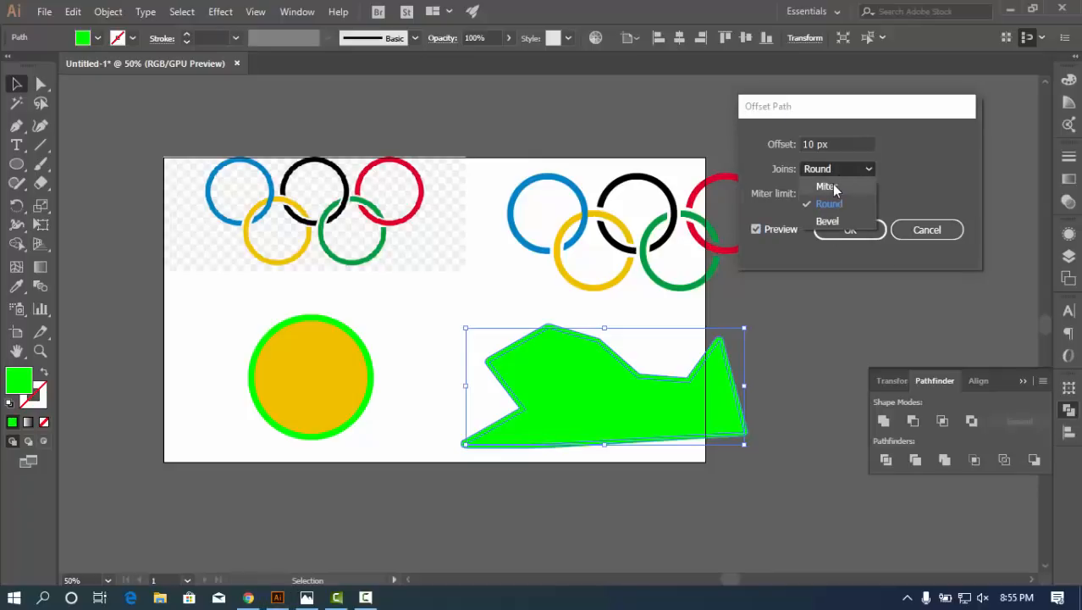
left_click(832, 186)
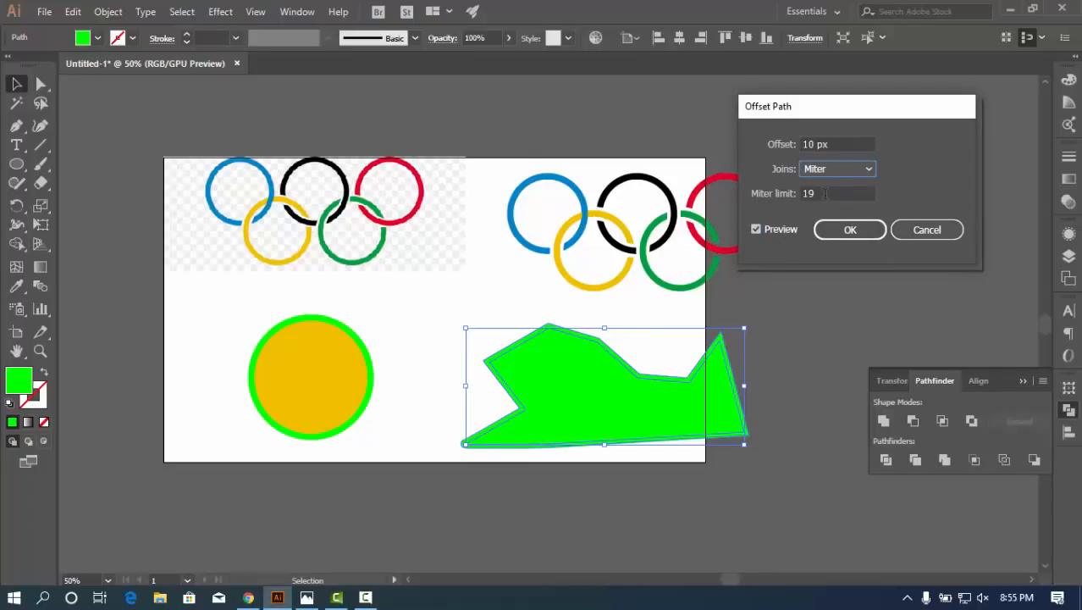
Raise the miter limit to 48 and the offset to 30 px in the green polygon's offset preview
key("Tab")
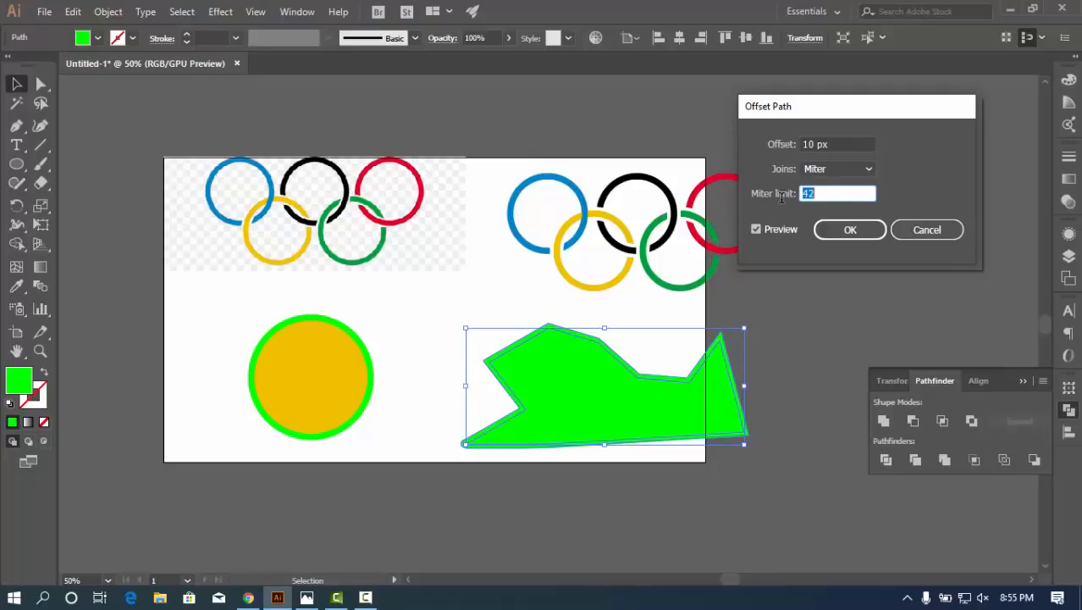
left_click(773, 149)
key("Up")
key("Up")
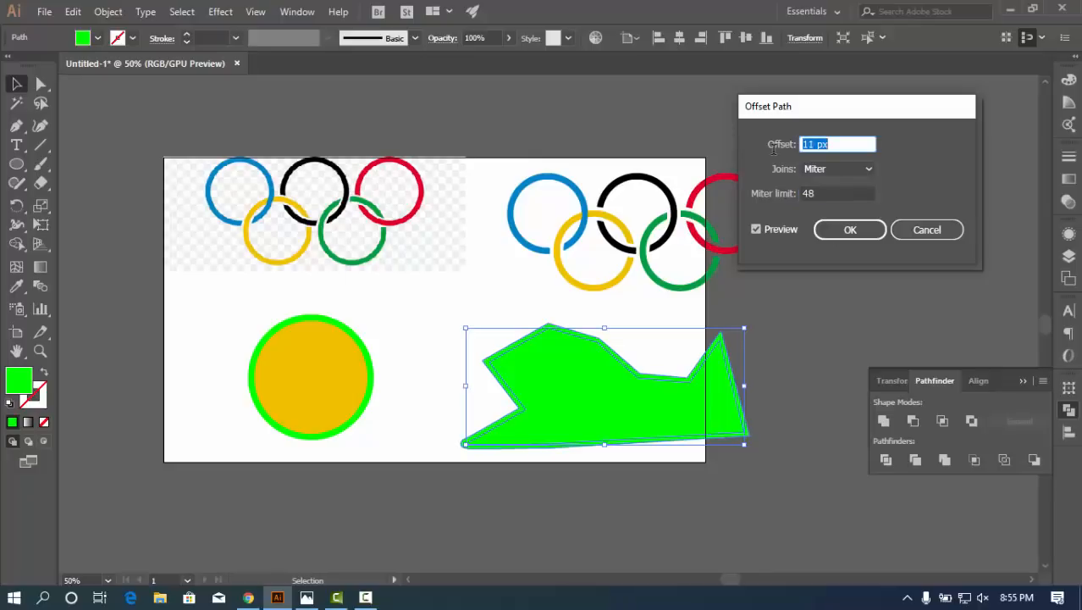
key("Up")
key("Up")
key("Up")
key("Up")
key("Up")
key("Up")
key("Up")
key("Up")
key("Up")
key("Up")
key("Up")
key("Up")
key("Up")
key("Up")
key("Up")
key("Up")
key("Up")
key("Up")
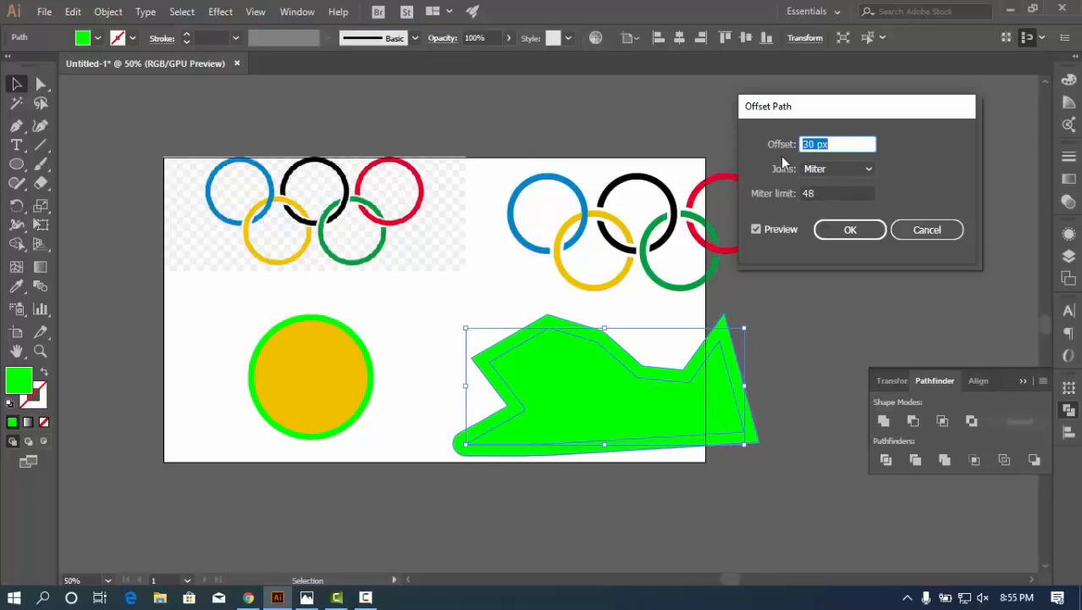
Preview the 30 px offset with miter limits of 49 and 8, and cancel the offset
left_click(789, 197)
left_click(781, 229)
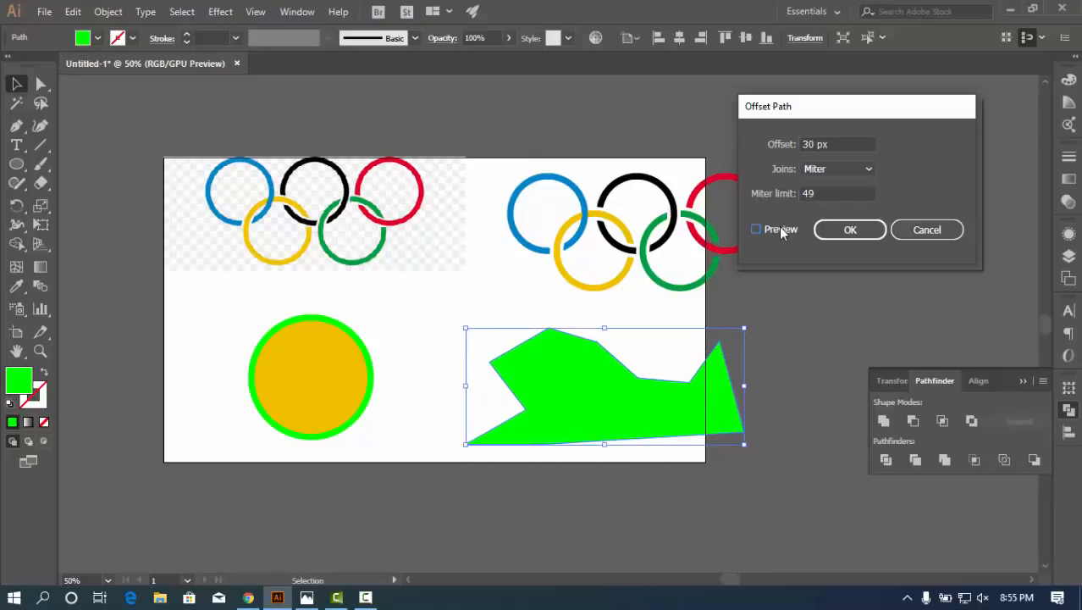
left_click(781, 229)
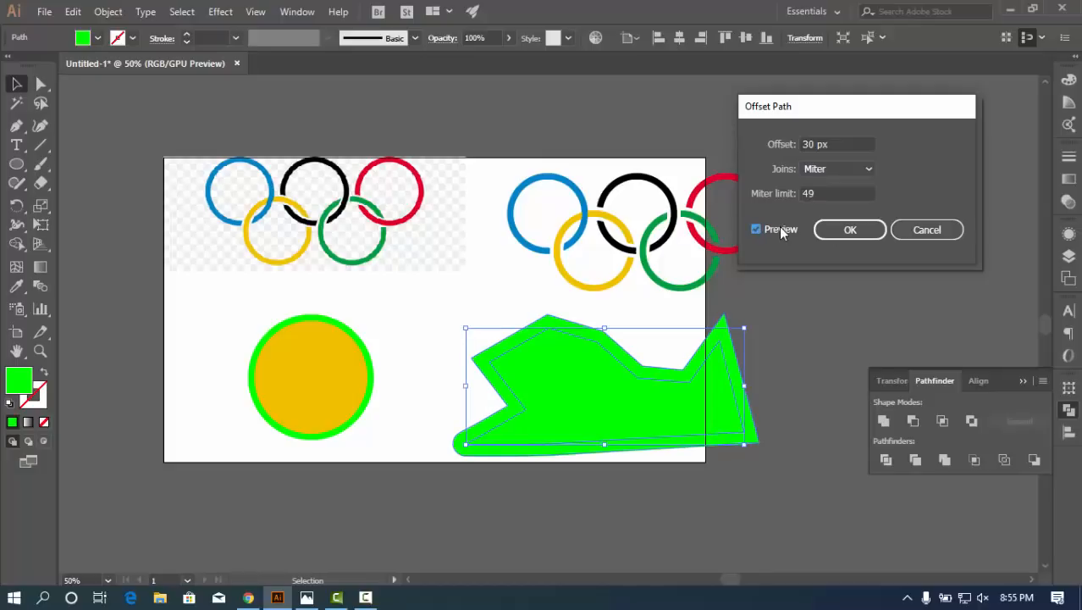
left_click(794, 198)
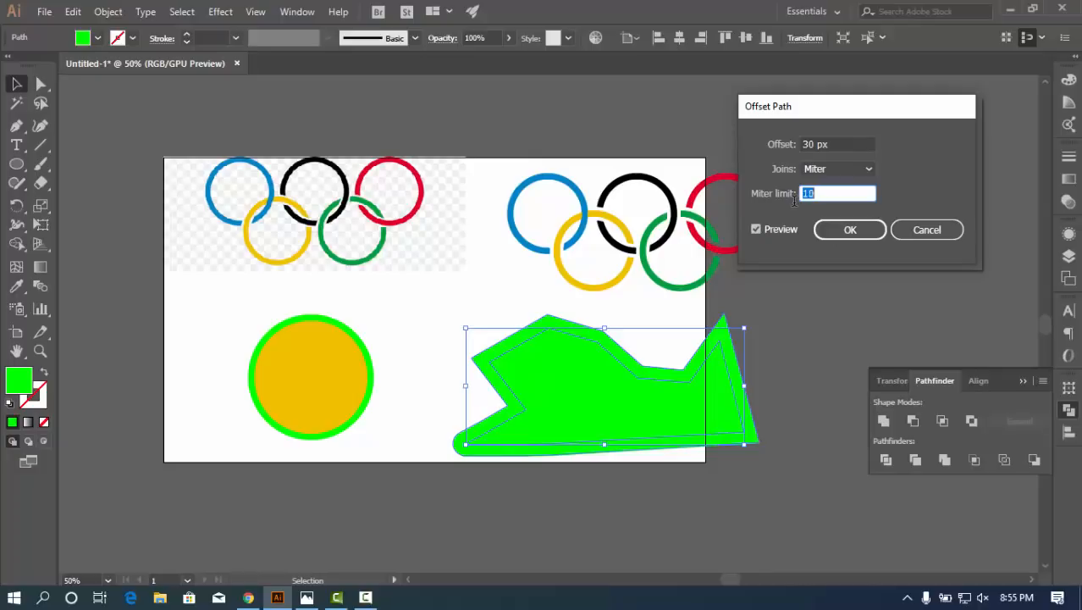
left_click(775, 233)
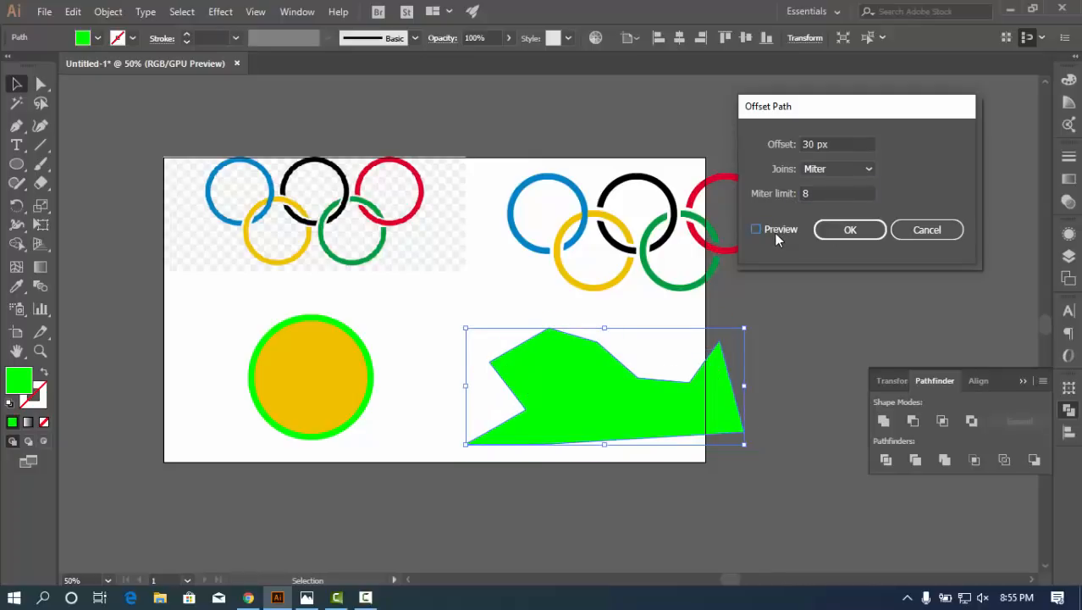
left_click(775, 233)
left_click(927, 229)
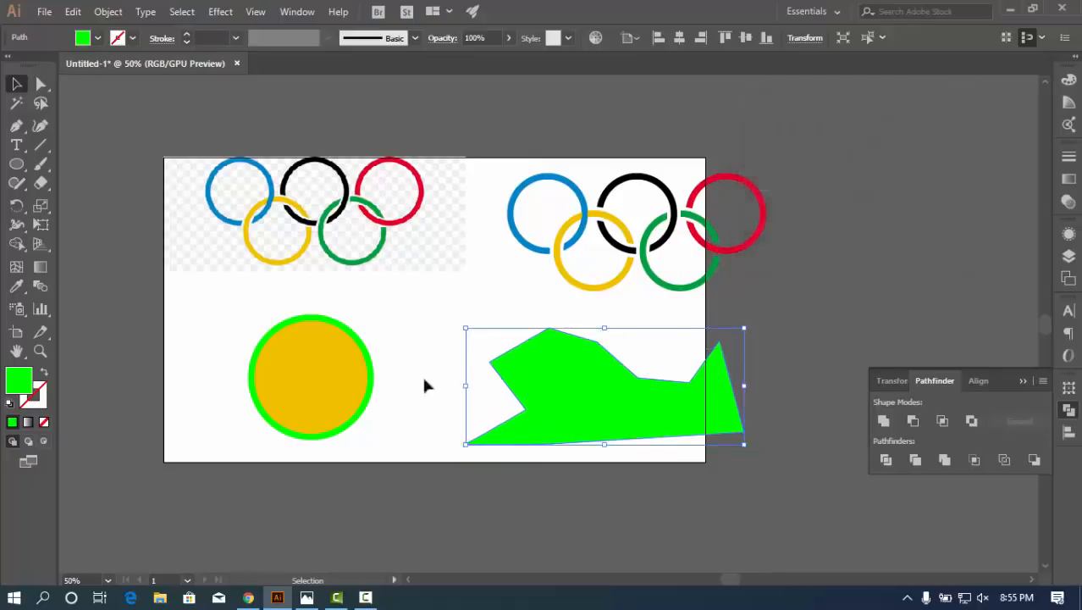
Delete the green polygon below the recreated Olympic rings
left_click(441, 321)
left_click(592, 435)
key("Delete")
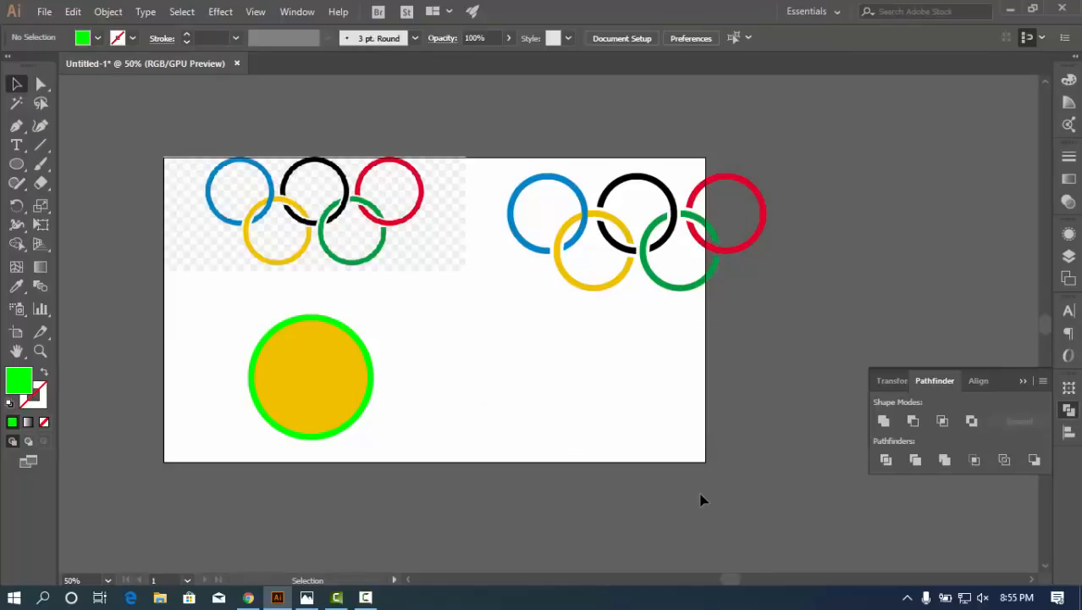
Draw a closed seven-point zigzag-topped green polygon with the Pen tool below the recreated Olympic rings
key("p")
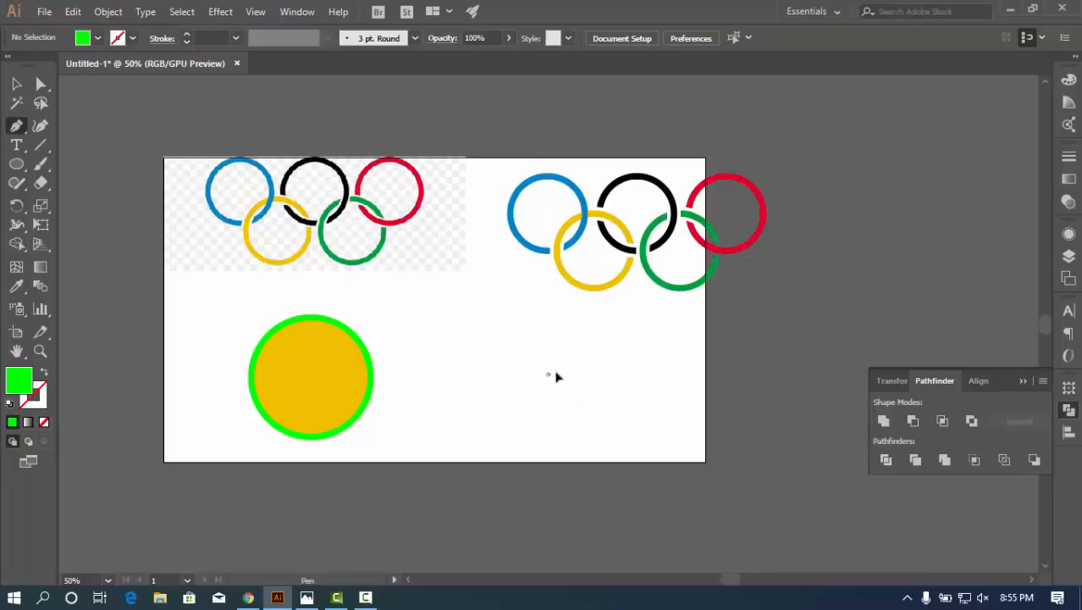
left_click(548, 374)
left_click(615, 332)
left_click(684, 379)
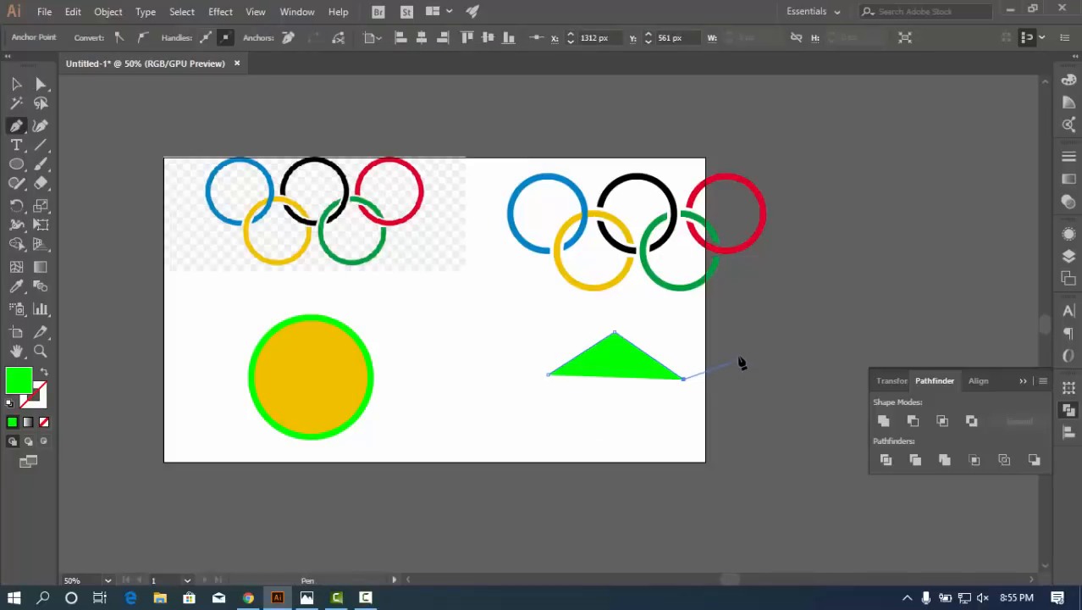
left_click(754, 303)
left_click(789, 391)
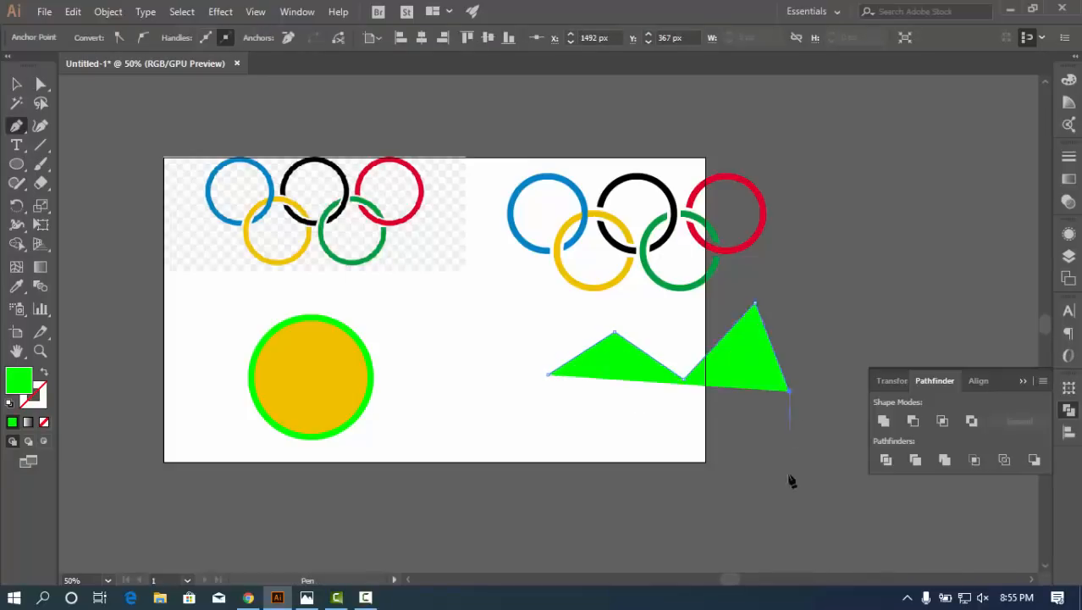
left_click(788, 498)
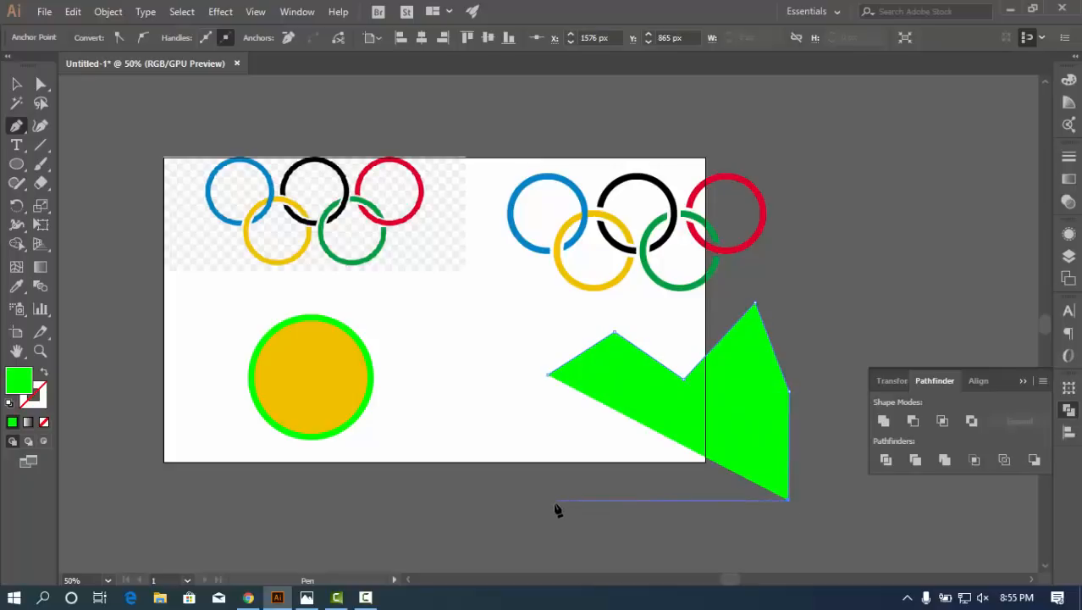
left_click(555, 499)
left_click(549, 374)
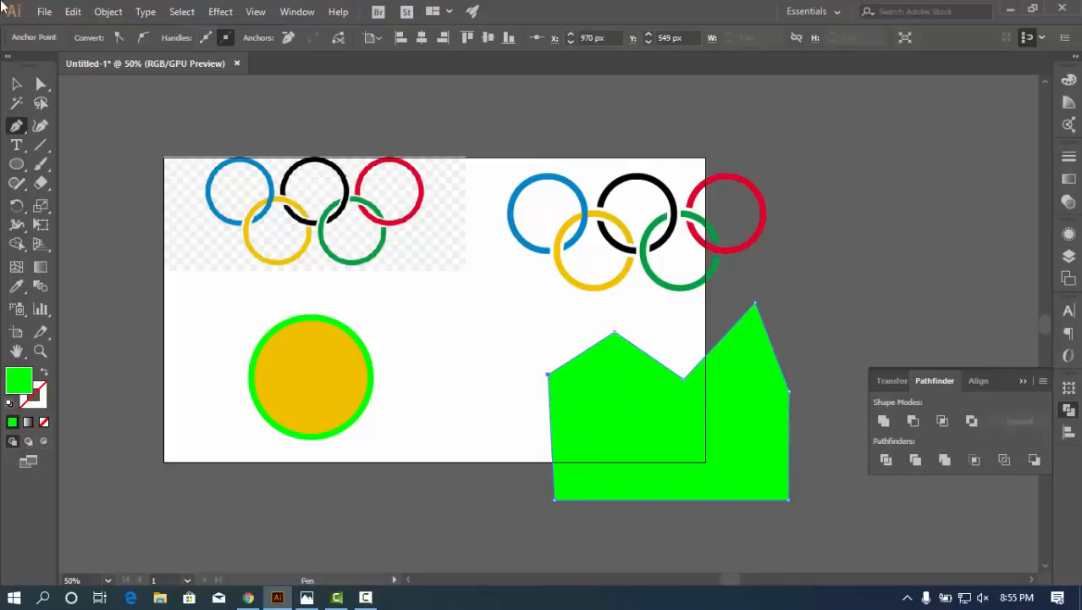
Open the Offset Path settings for the new green polygon and cancel them
left_click(16, 83)
left_click(108, 12)
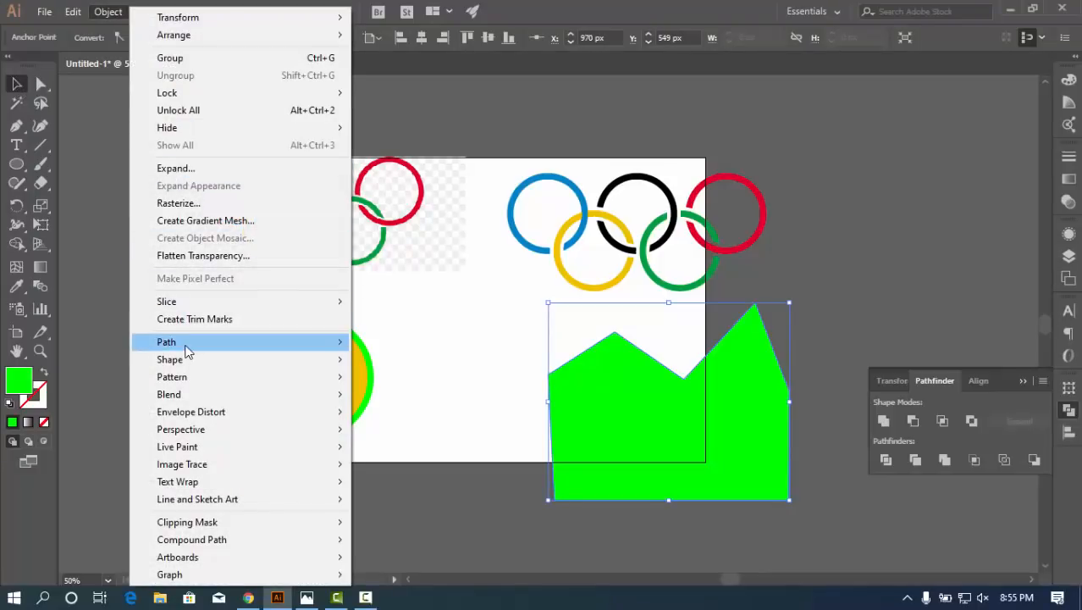
mouse_move(191, 347)
left_click(412, 402)
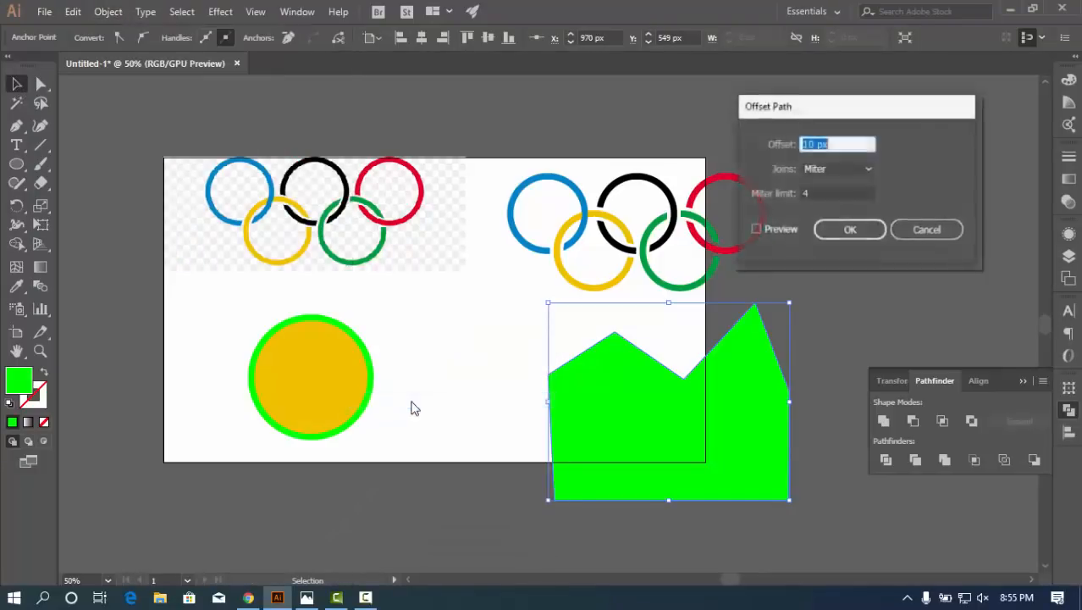
left_click(776, 232)
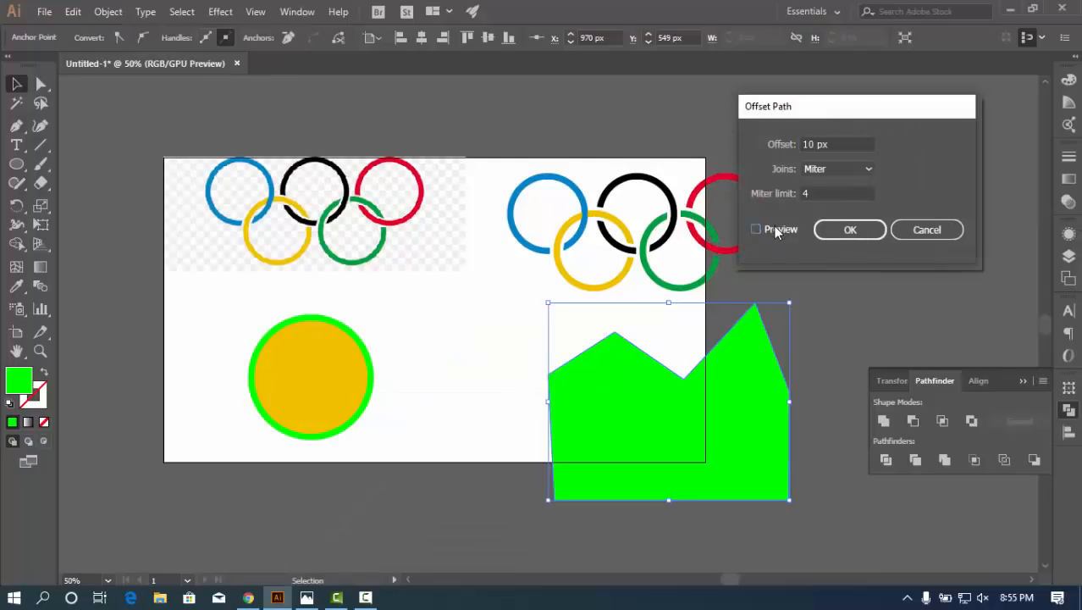
left_click(927, 229)
Delete the zigzag-topped green polygon
left_click(816, 338)
left_click(638, 477)
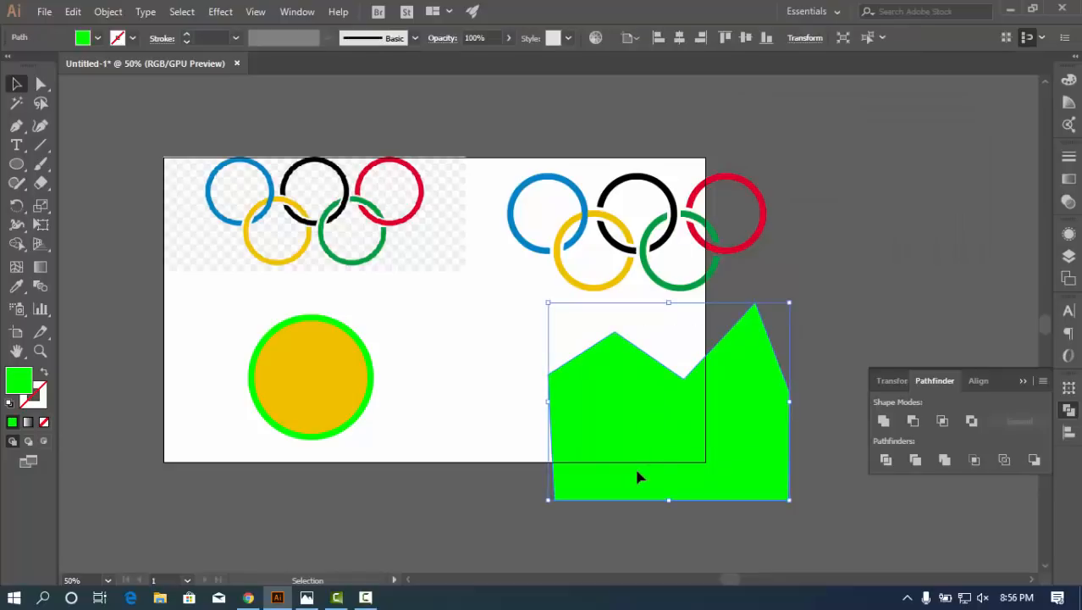
key("Delete")
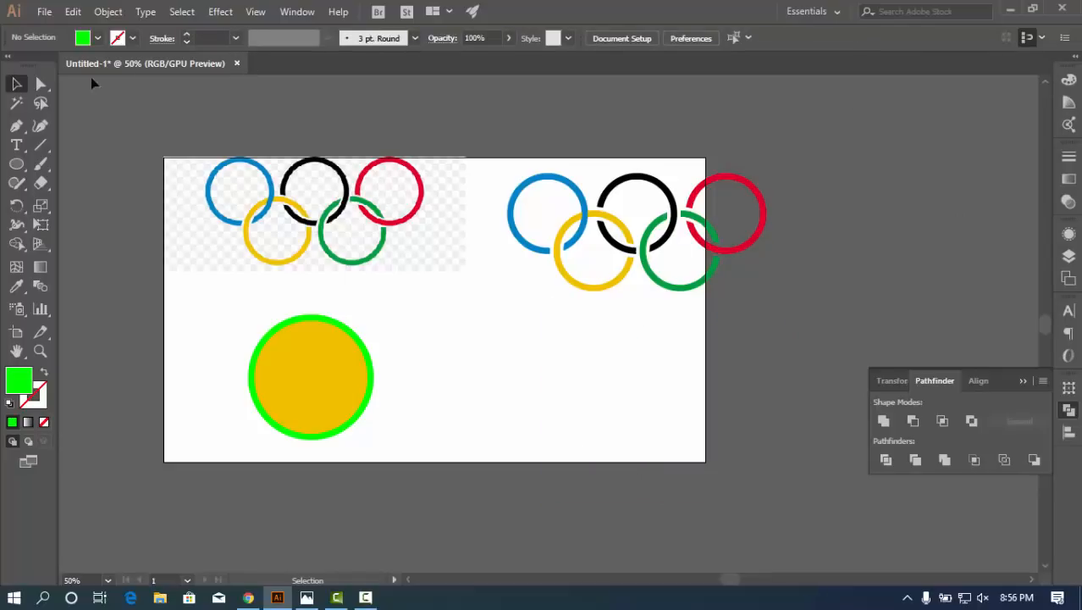
left_click_drag(13, 161, 80, 160)
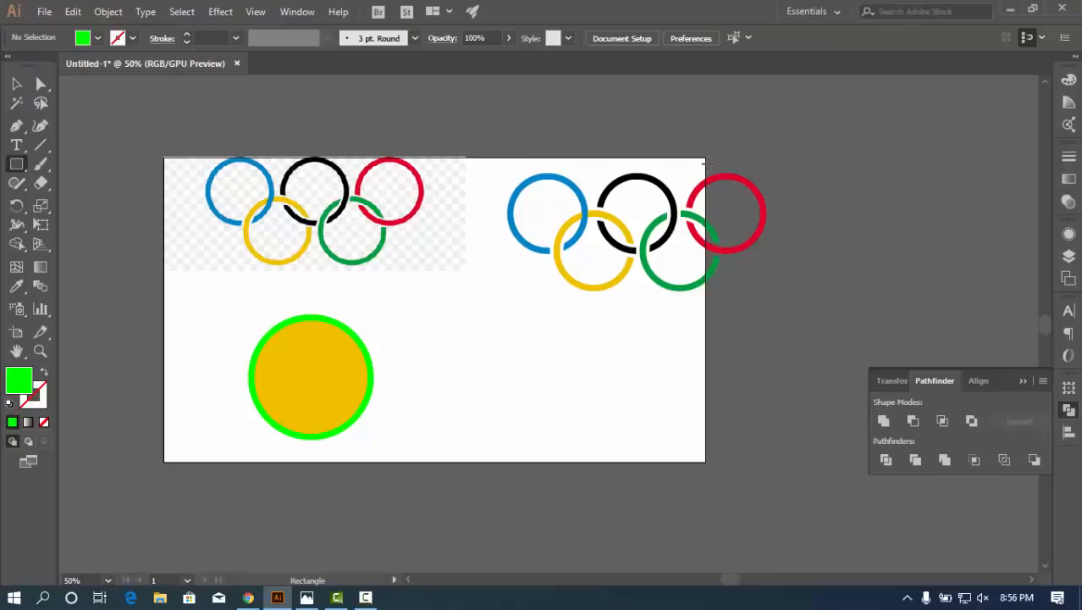
key("v")
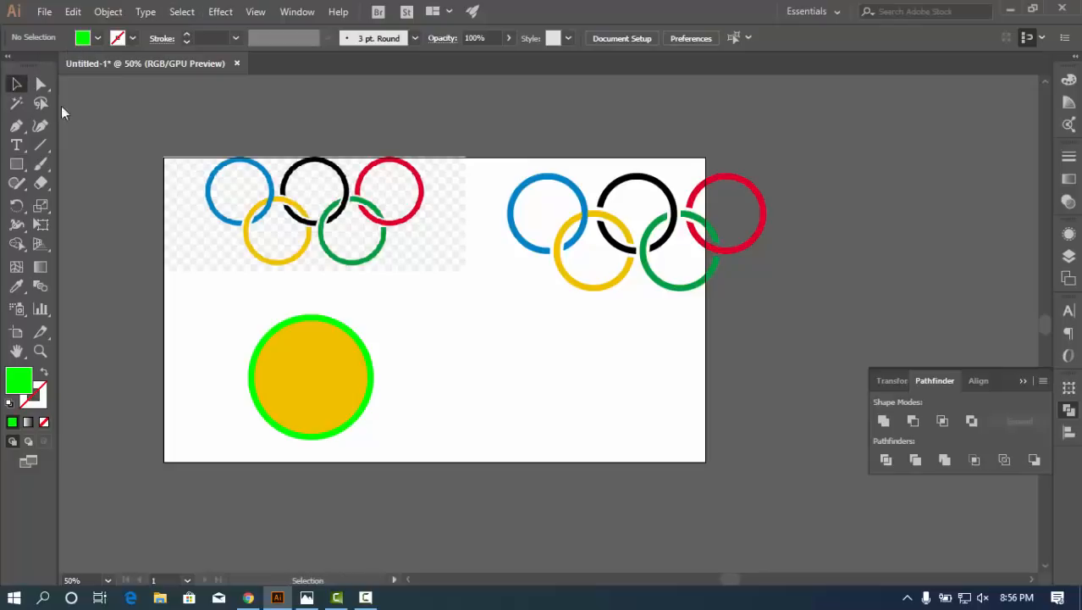
key("ctrl+a")
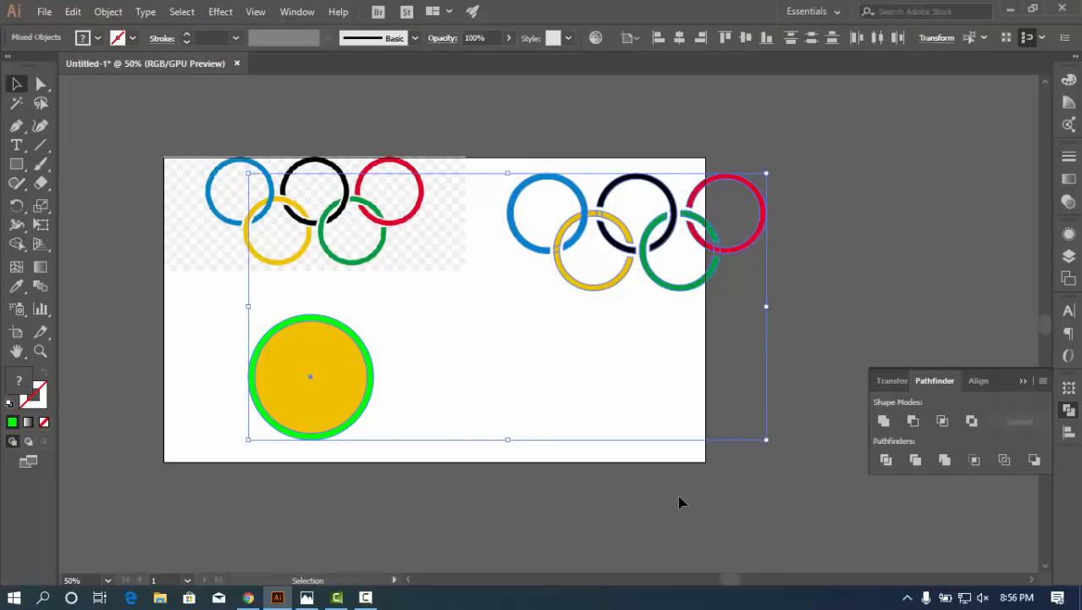
left_click(840, 297)
Move the recreated Olympic rings over the artboard's upper-right corner, and delete the gold circle with the green border
left_click_drag(643, 228, 737, 176)
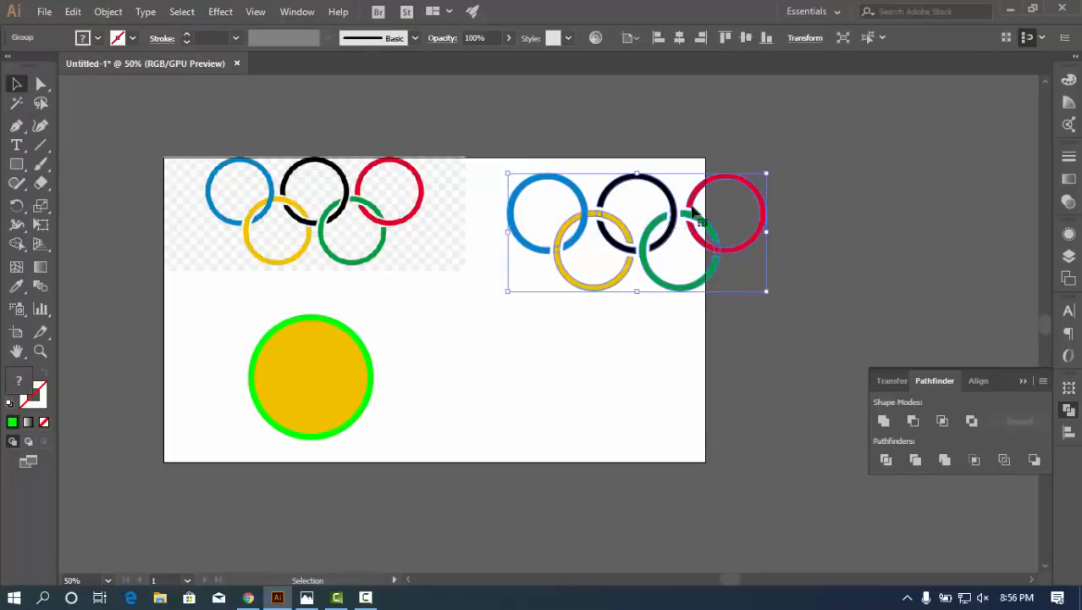
left_click(793, 226)
left_click_drag(713, 232, 755, 160)
left_click_drag(227, 364, 418, 398)
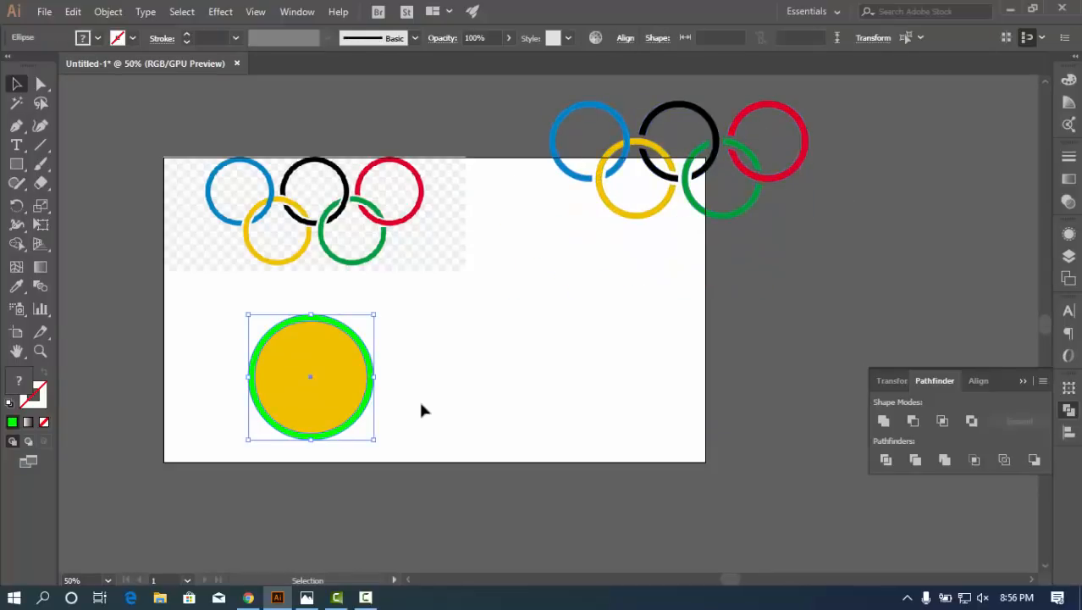
key("Delete")
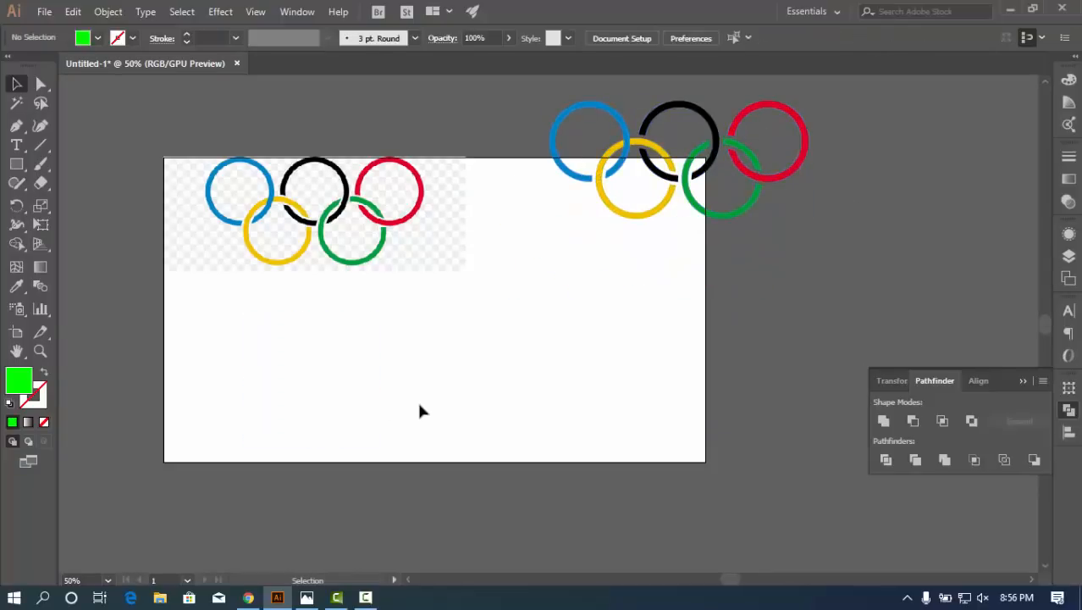
left_click(17, 164)
left_click_drag(297, 338, 633, 444)
key("ctrl+z")
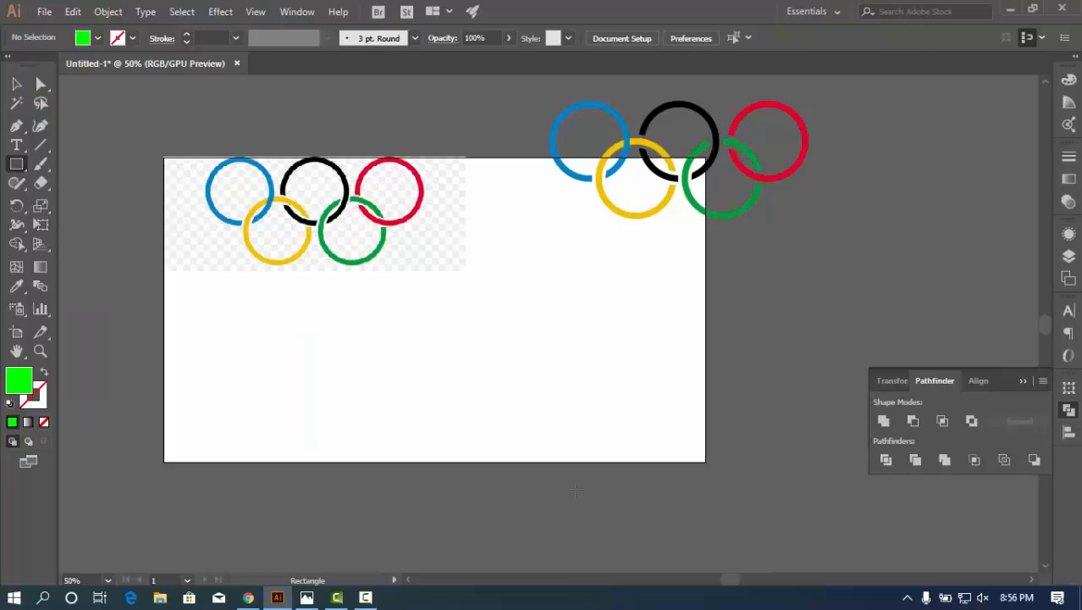
Draw a closed green rectangle of about 890 by 378 px with the Pen tool across the artboard's lower edge, with Smart Guides enabled
key("p")
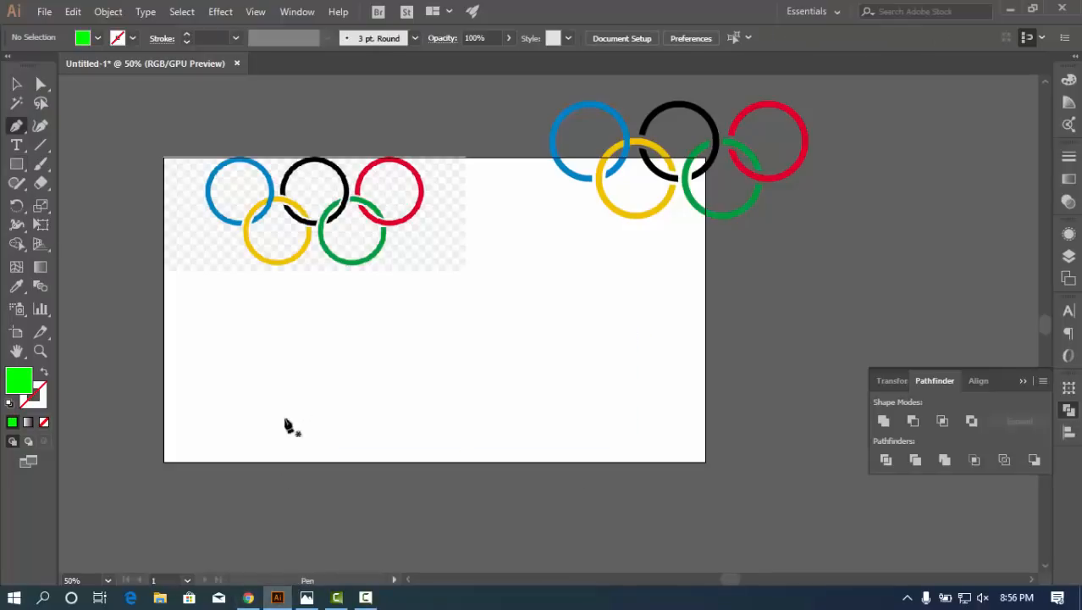
left_click(294, 394)
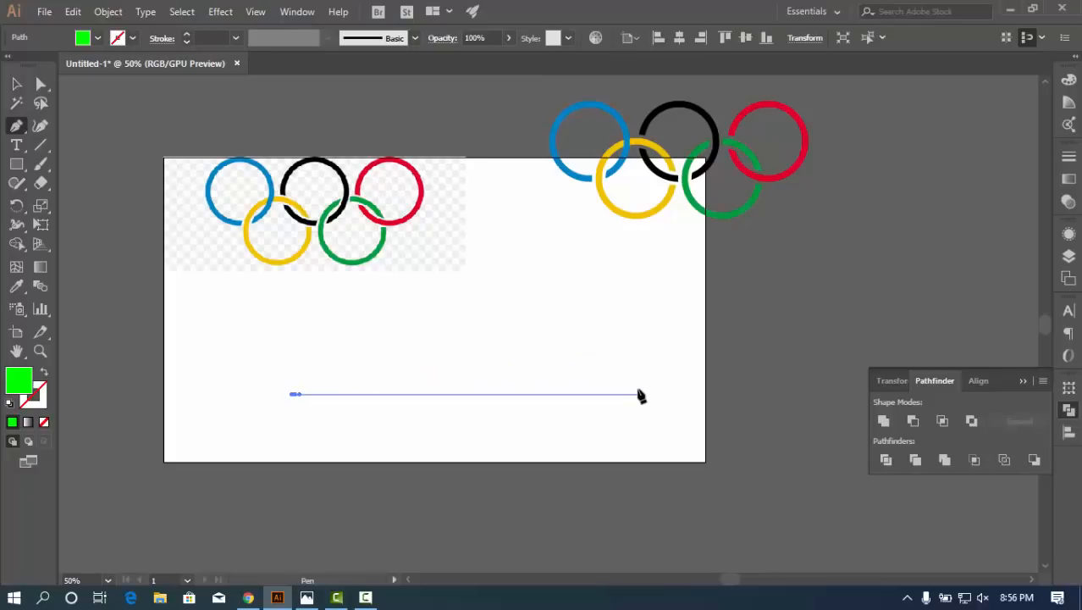
key("ctrl+z")
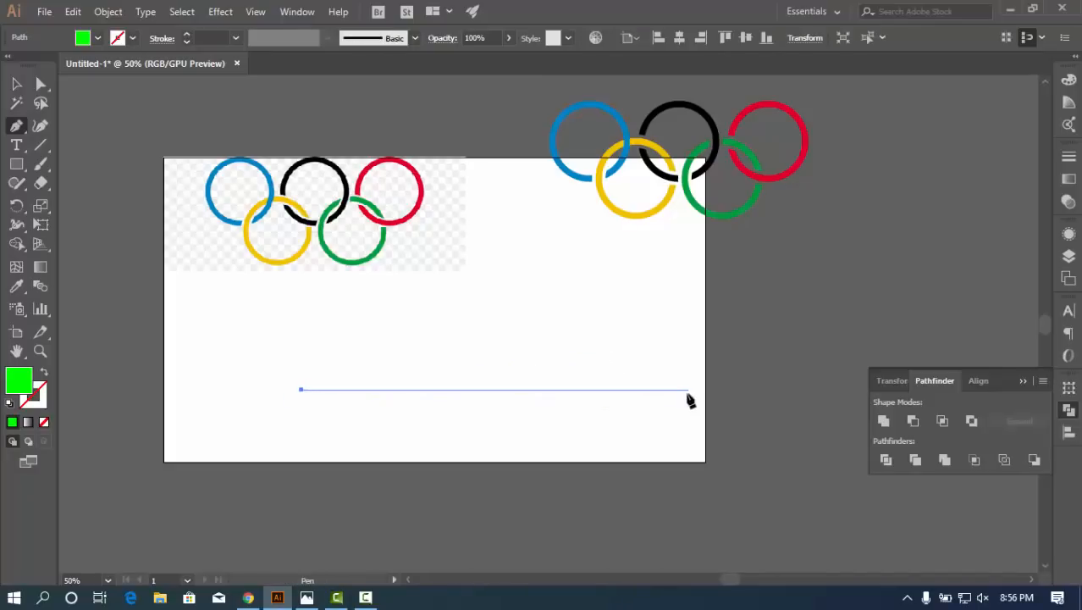
left_click(654, 388)
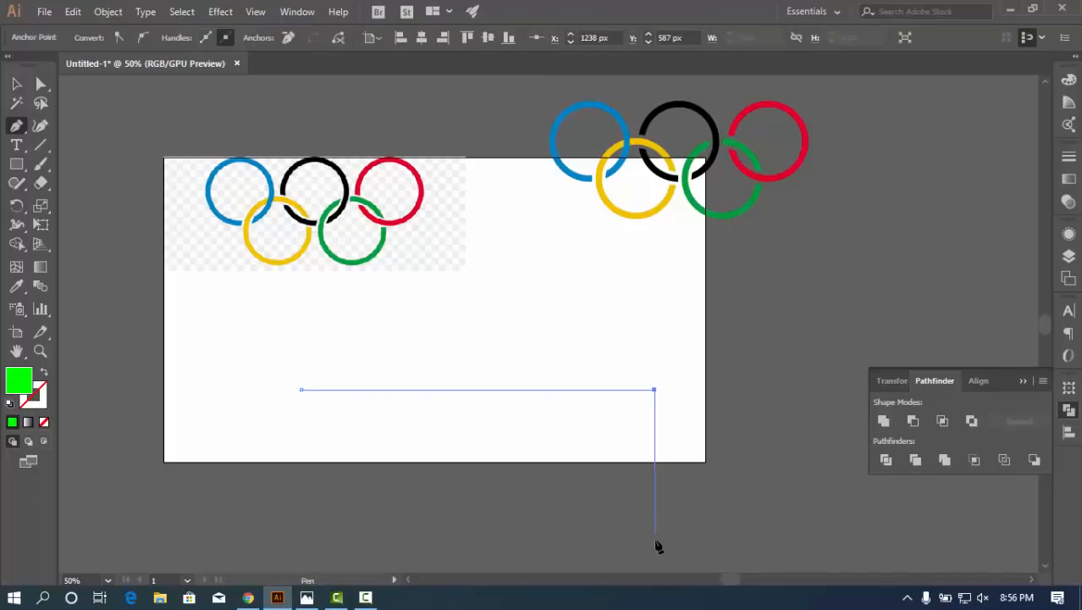
left_click(654, 538)
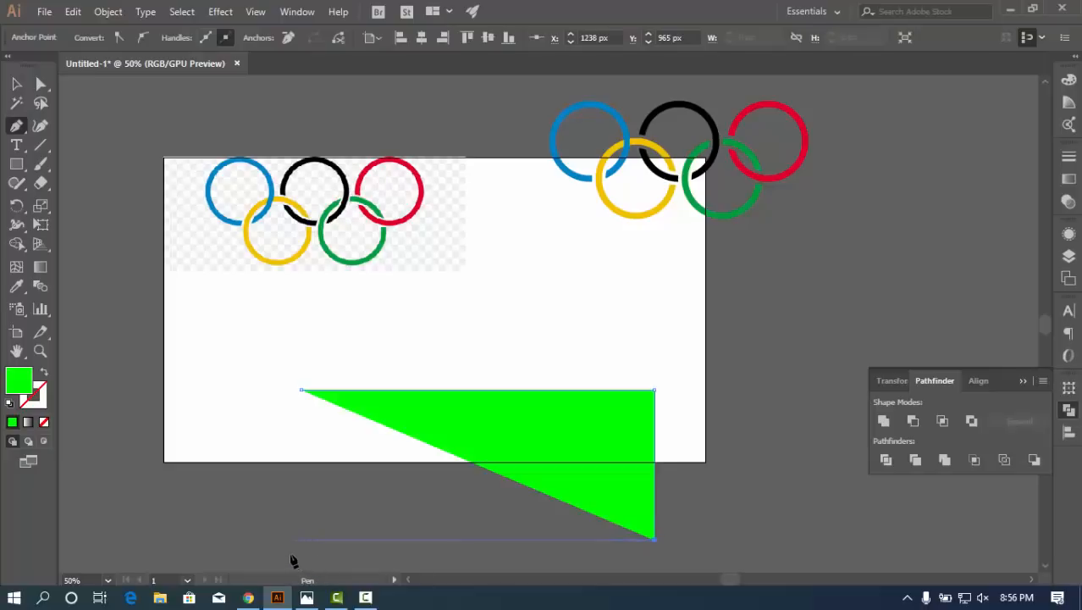
left_click(255, 11)
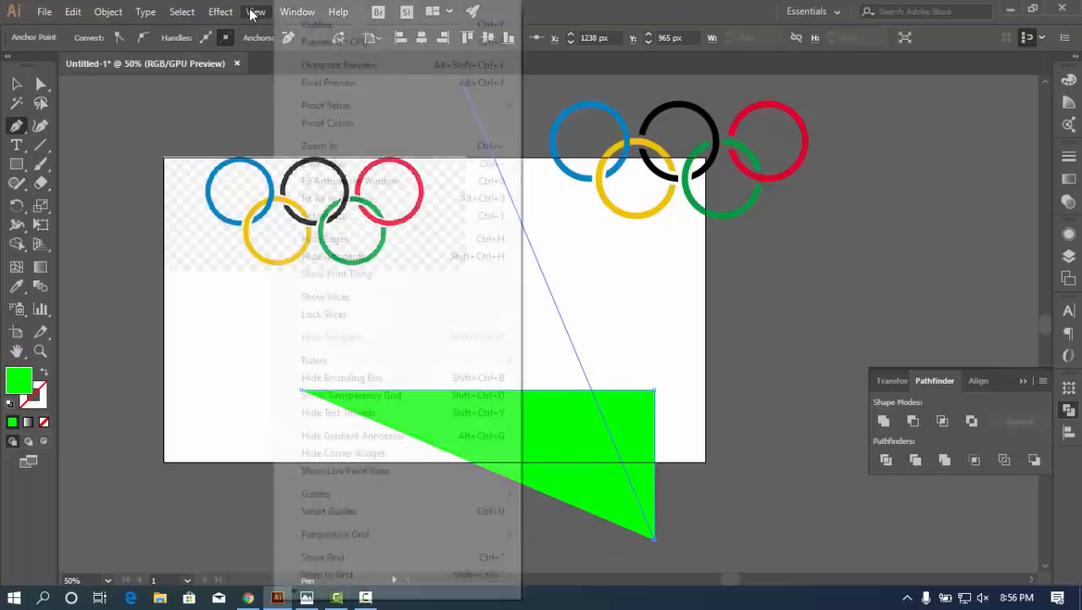
left_click(329, 512)
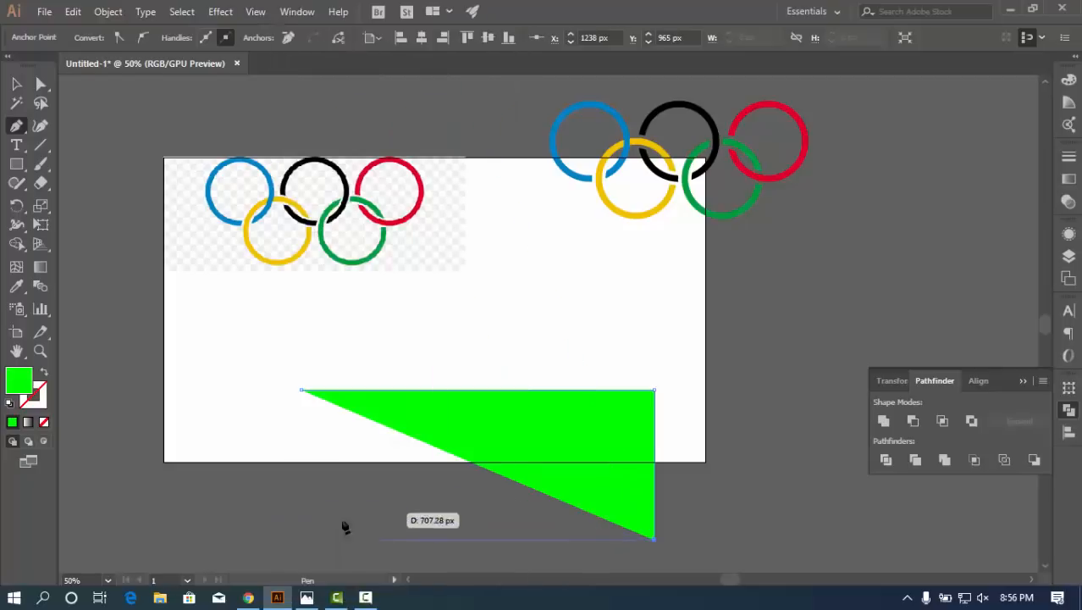
left_click(301, 538)
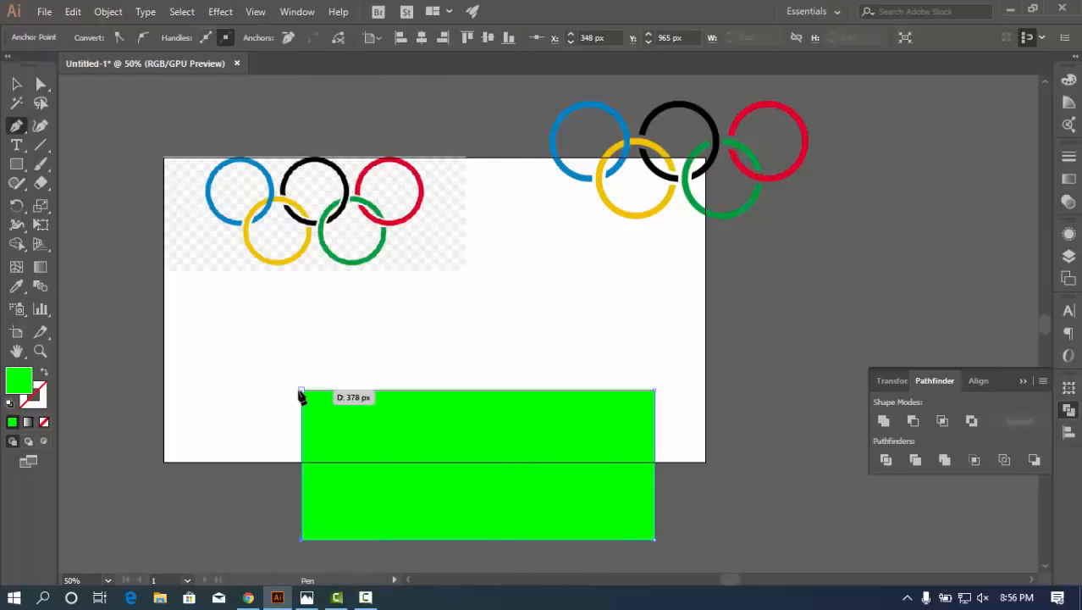
left_click(301, 390)
Bend the green rectangle's upper edge with the Curvature tool into a gentle wave, with a crest on its left half and a trough on its right
left_click(40, 125)
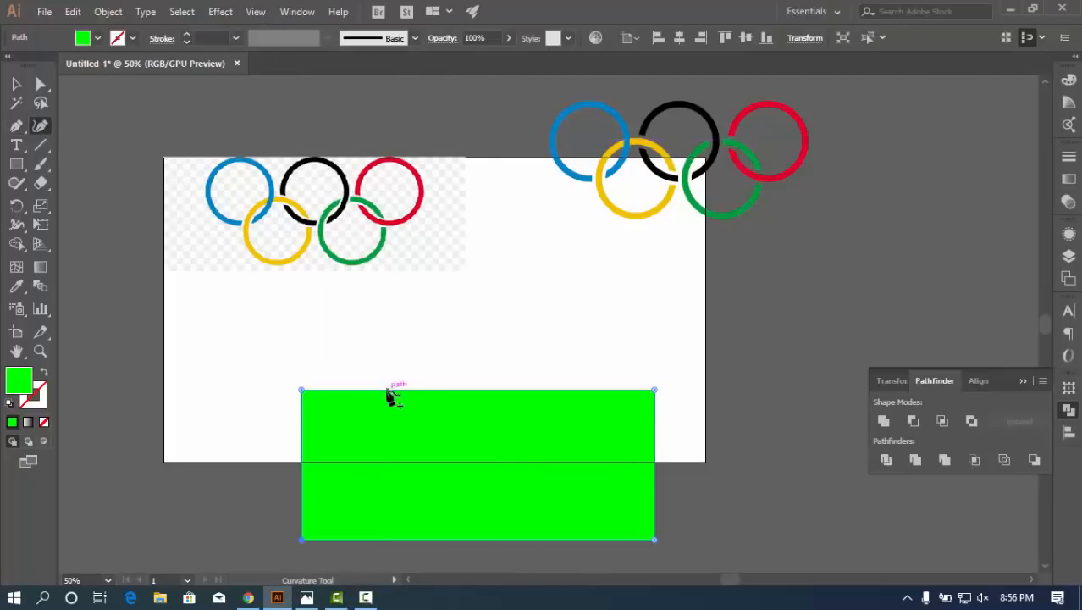
left_click_drag(391, 391, 398, 319)
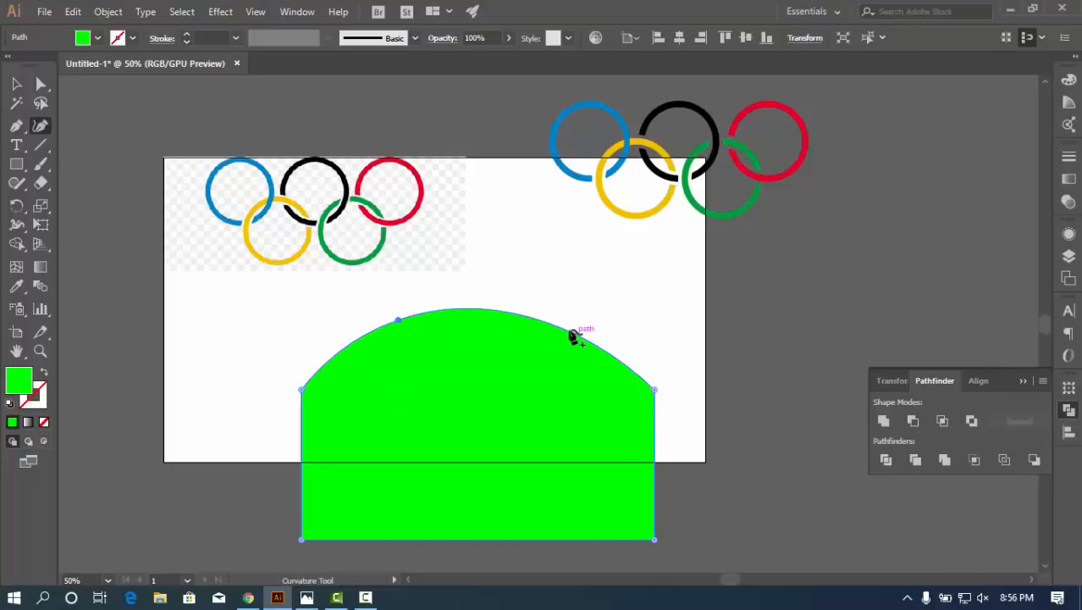
left_click_drag(570, 327, 554, 406)
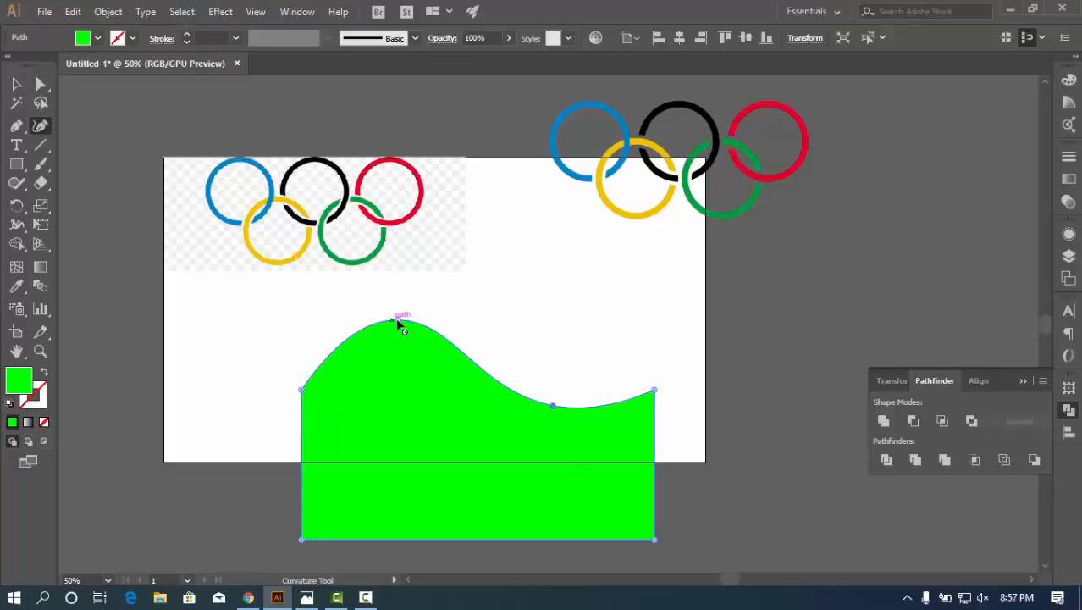
left_click_drag(398, 320, 393, 370)
left_click(17, 84)
left_click(98, 371)
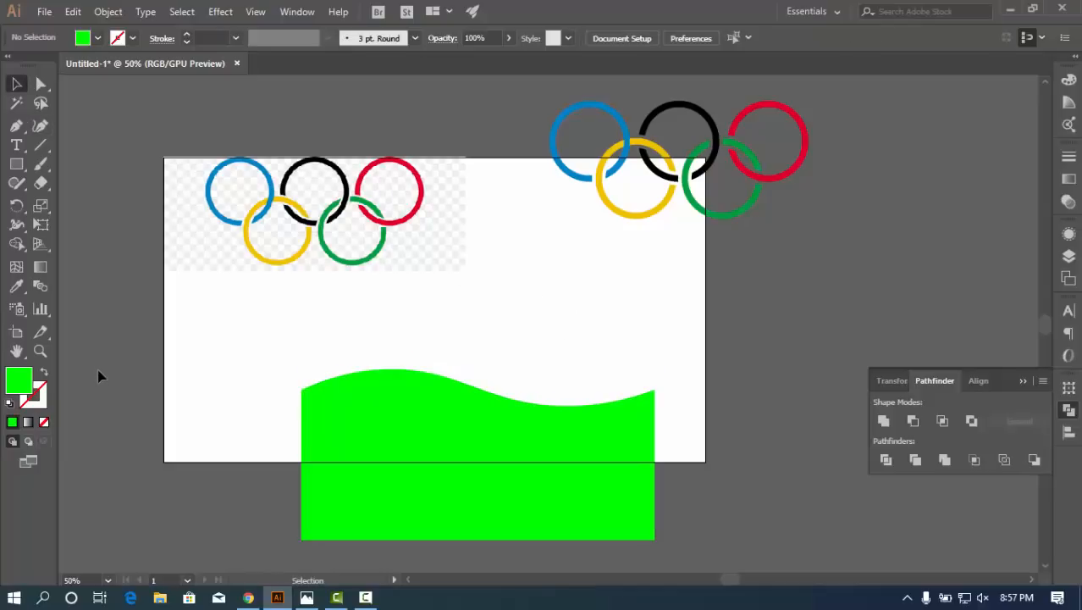
Move the wavy green shape up and against the artboard's left edge, below the reference rings image
left_click_drag(447, 440, 484, 395)
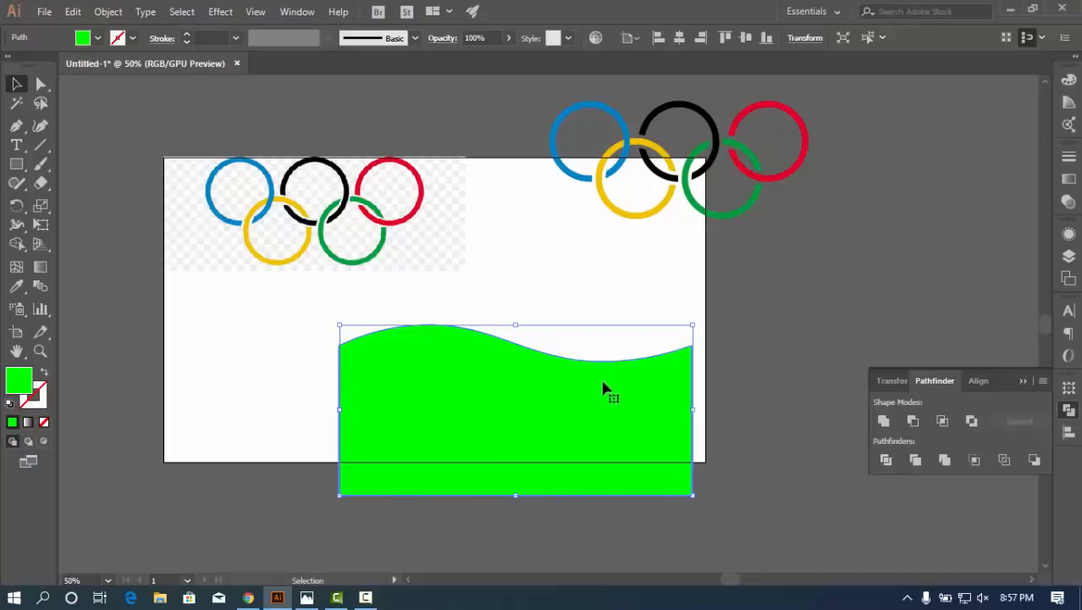
key("space")
left_click_drag(548, 394, 375, 395)
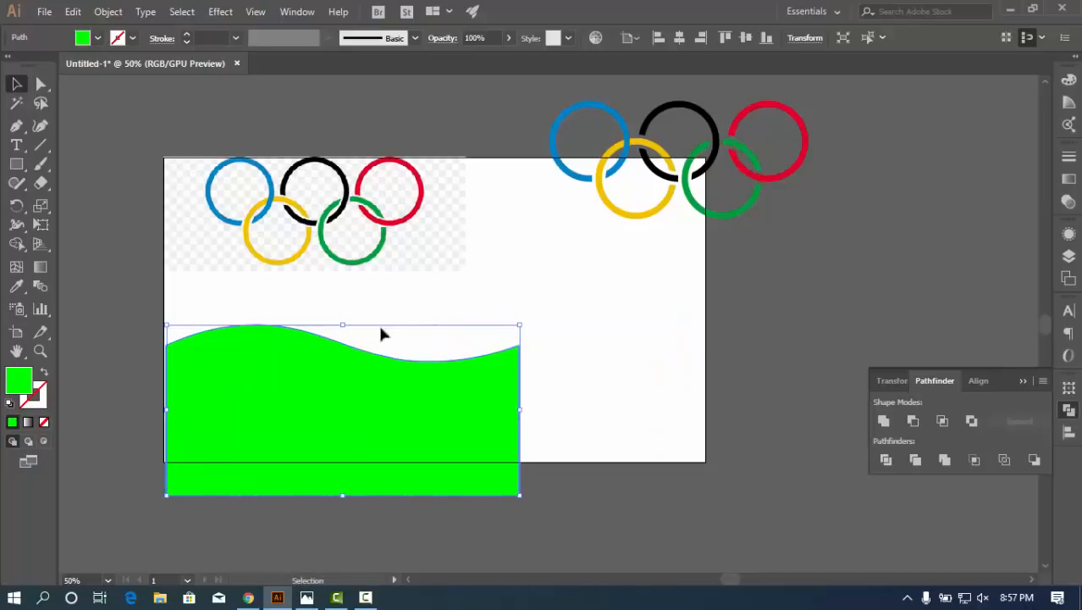
left_click(17, 165)
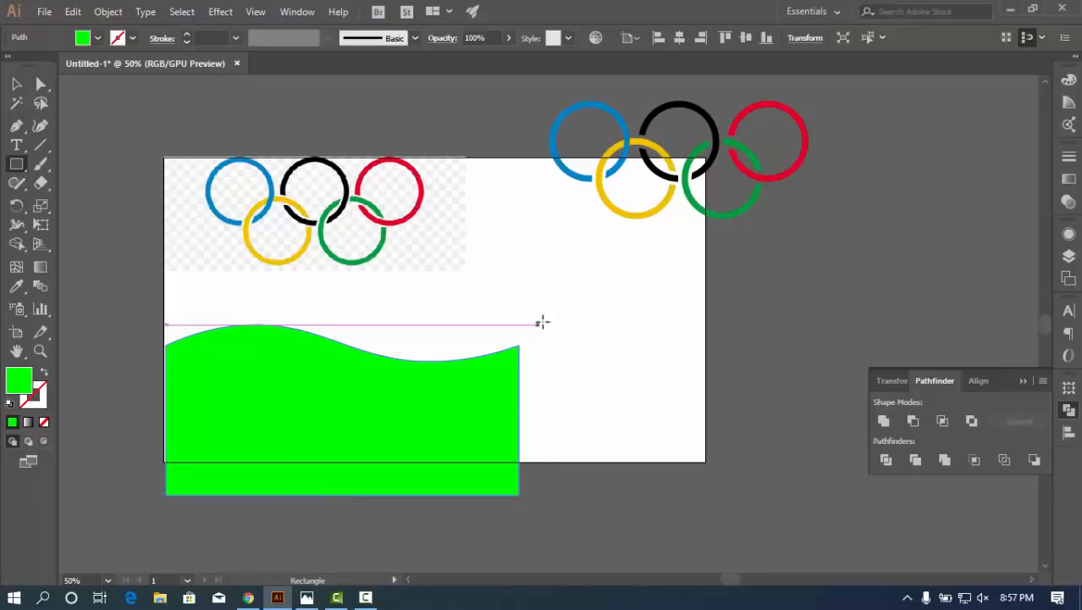
left_click_drag(575, 339, 814, 456)
key("ctrl+z")
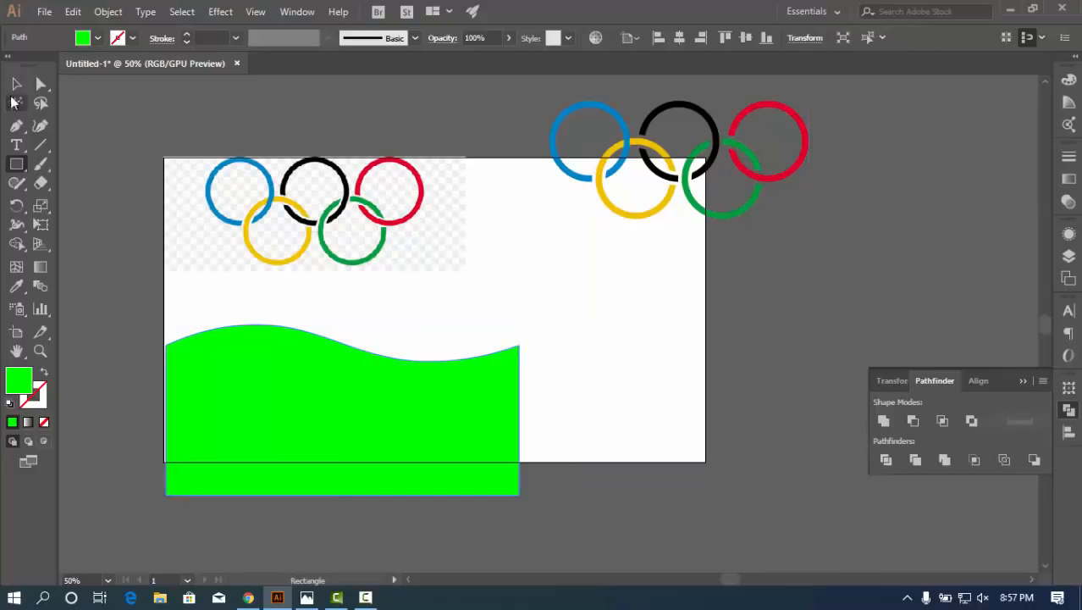
Draw a green rectangle to the right of the wavy shape, extending past the artboard's lower-right corner
left_click(16, 84)
left_click(668, 358)
left_click(405, 390)
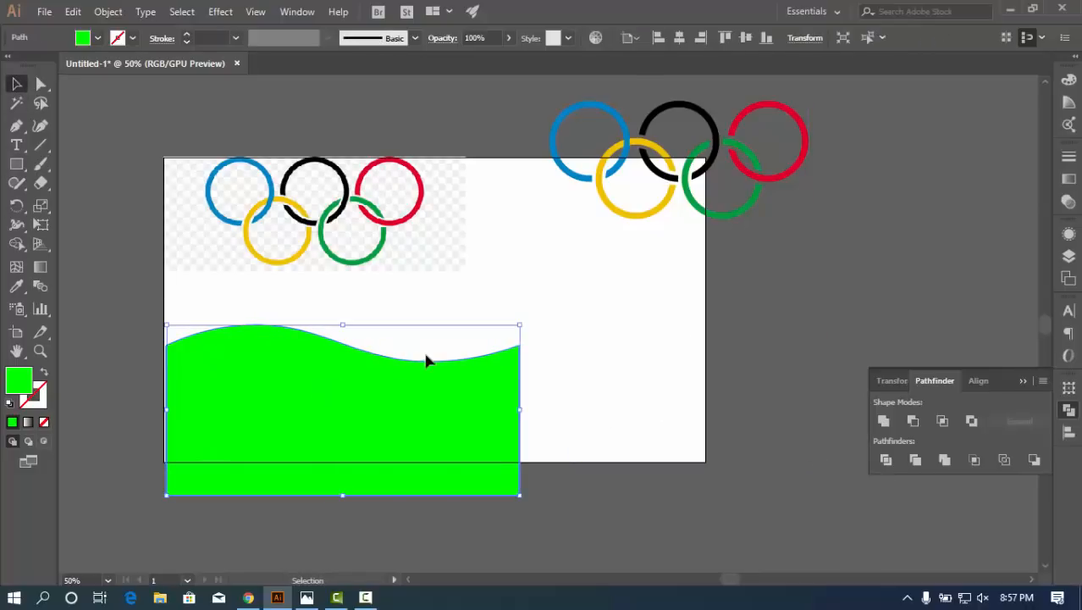
left_click(41, 84)
left_click(16, 84)
key("m")
left_click_drag(573, 336, 863, 500)
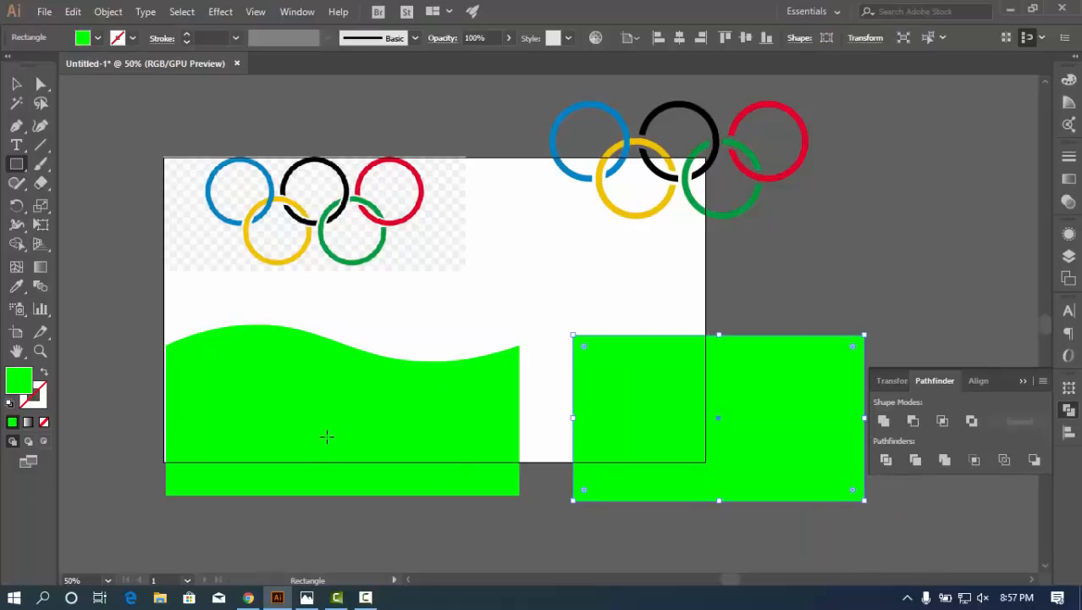
Try an Arc warp on the right green rectangle in both orientations, with 37% bend and 22% horizontal distortion, and discard it
left_click(222, 14)
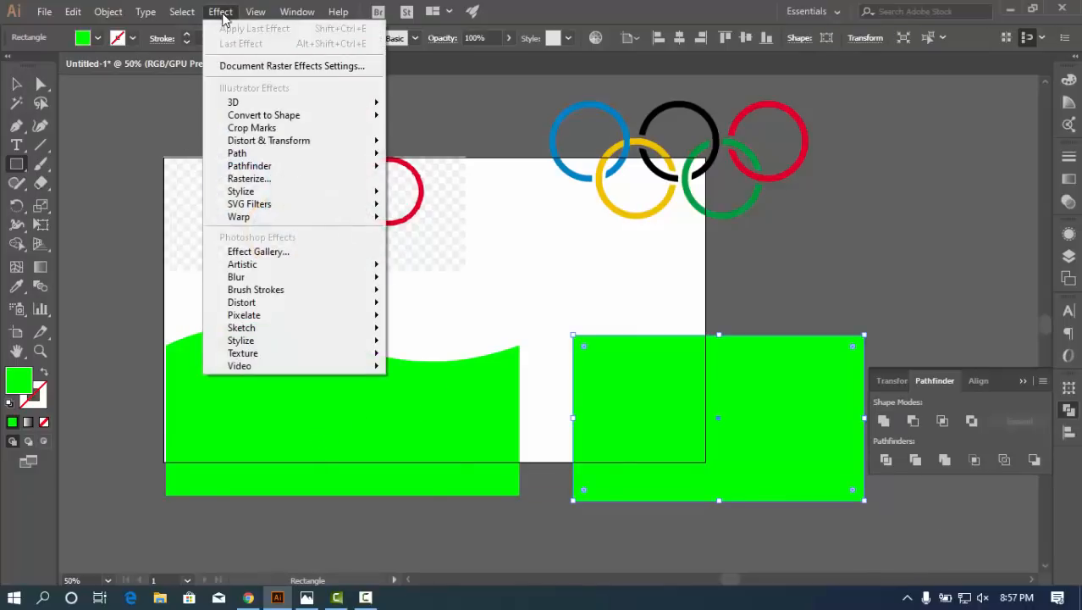
mouse_move(285, 227)
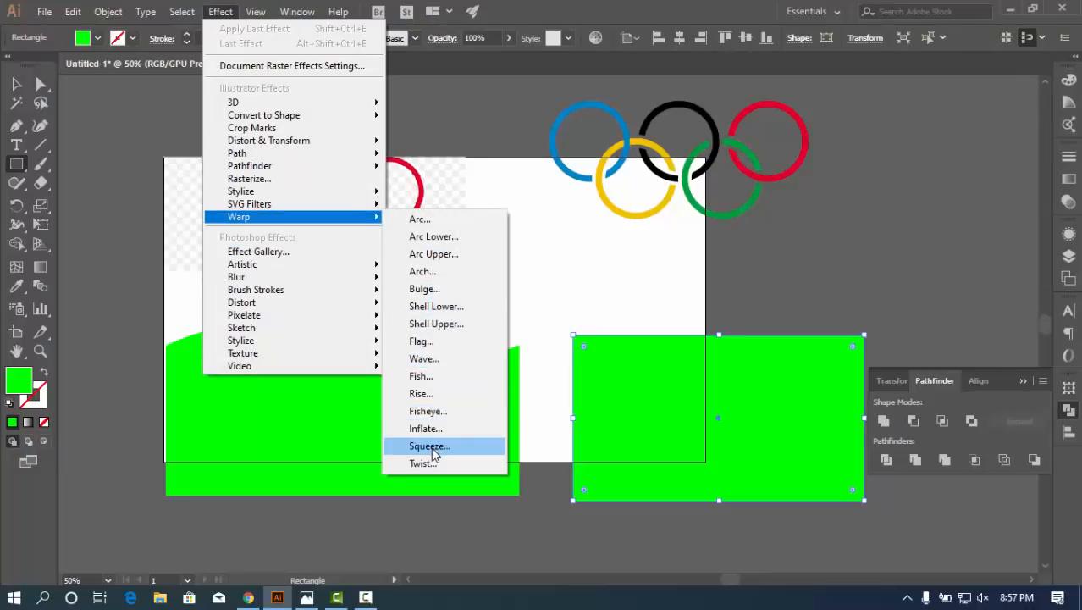
left_click(436, 220)
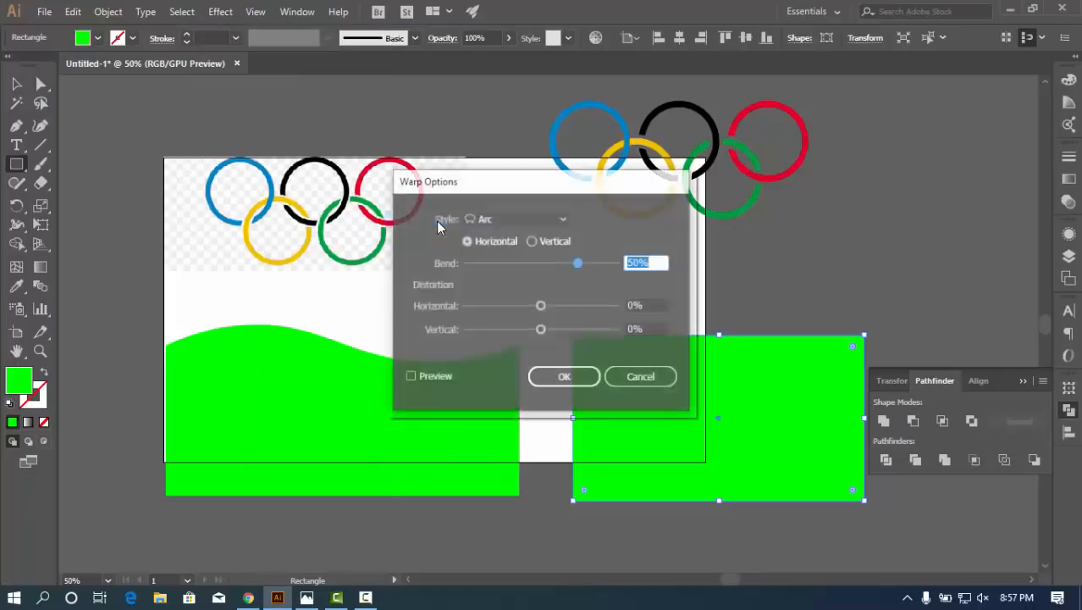
left_click_drag(565, 186, 263, 176)
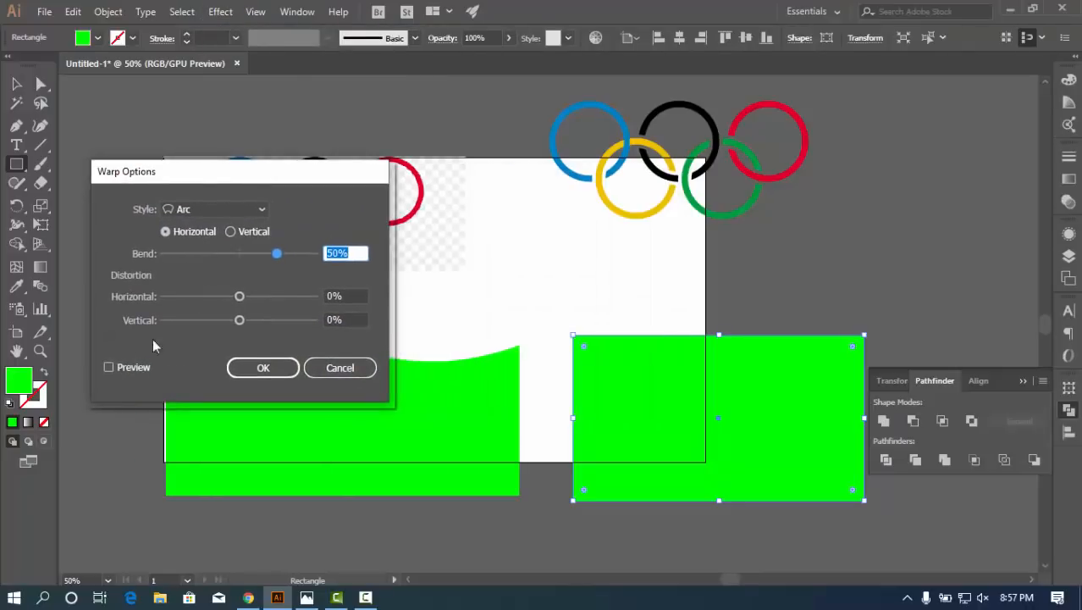
left_click(122, 370)
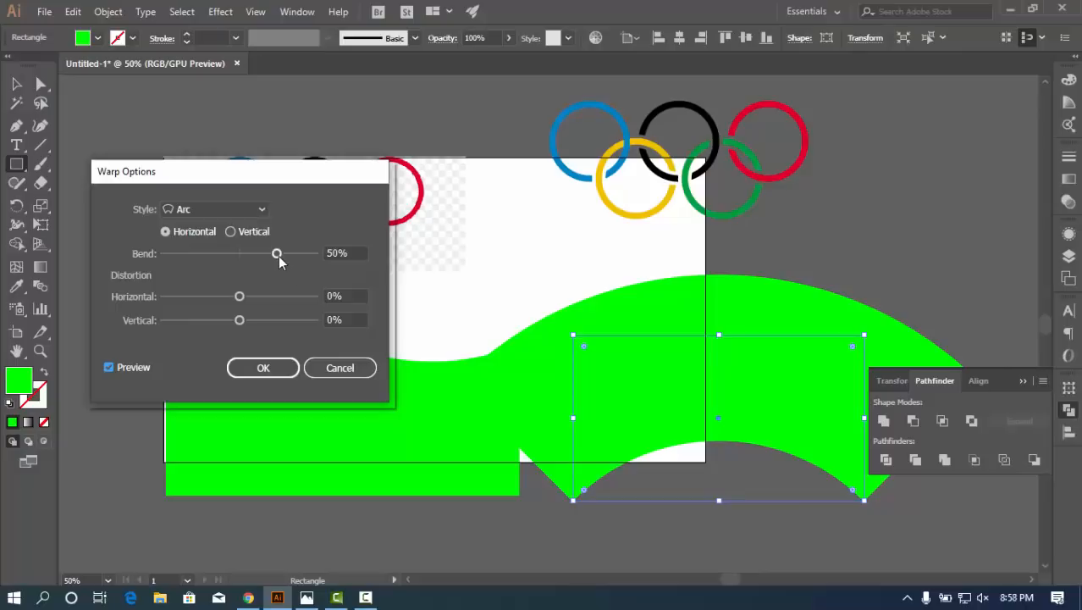
left_click_drag(279, 254, 265, 260)
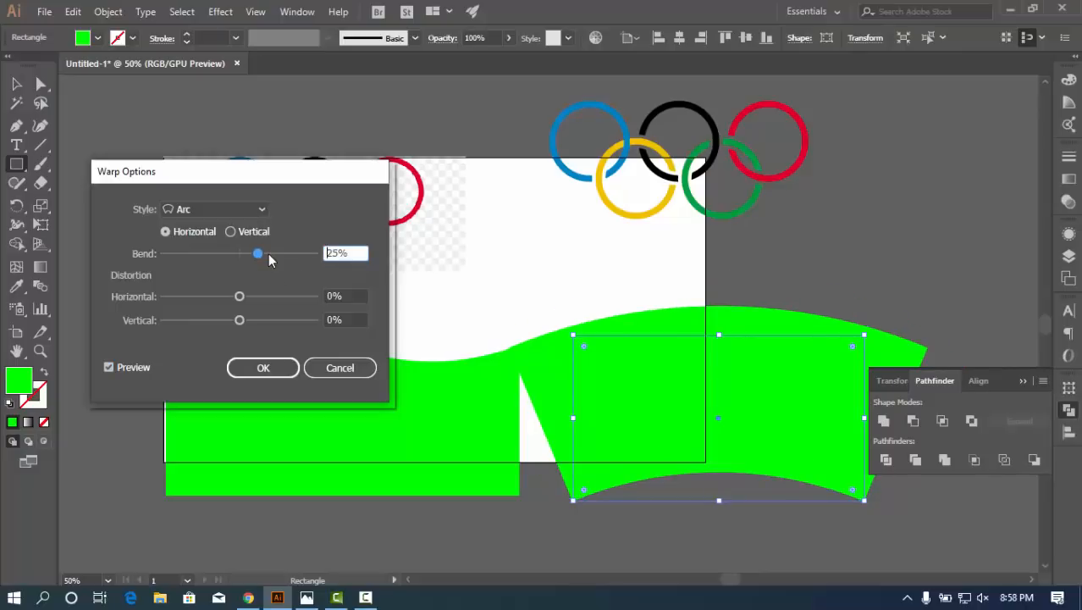
left_click(231, 232)
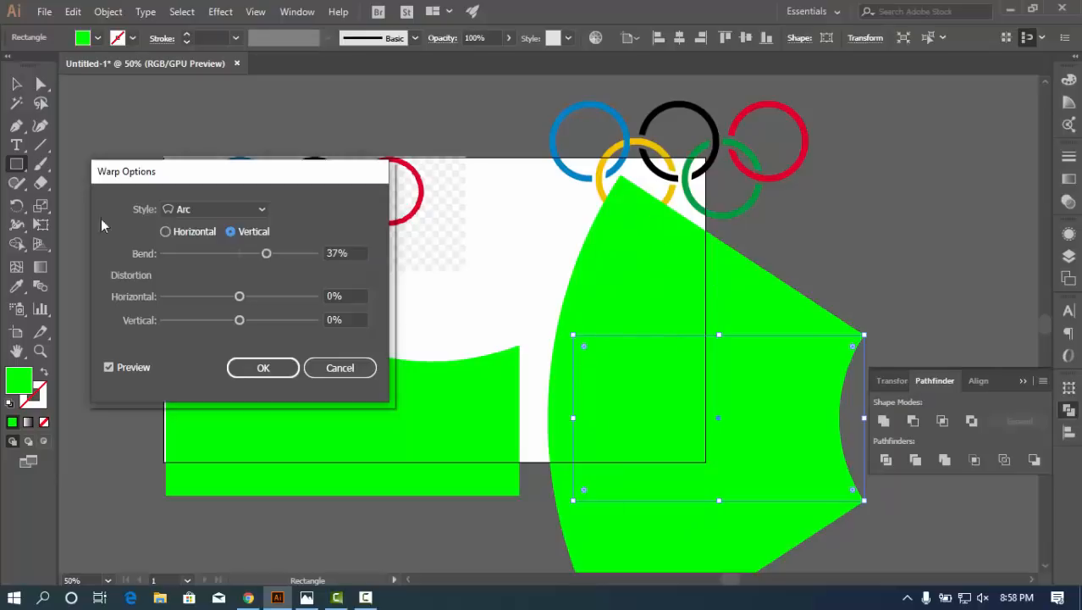
left_click(165, 231)
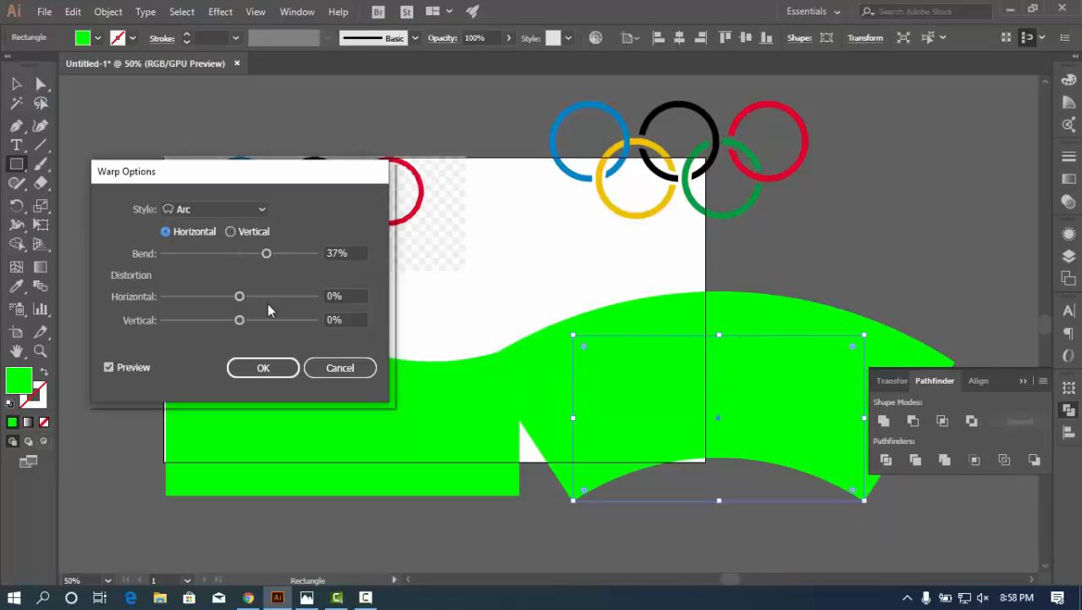
left_click_drag(241, 297, 255, 297)
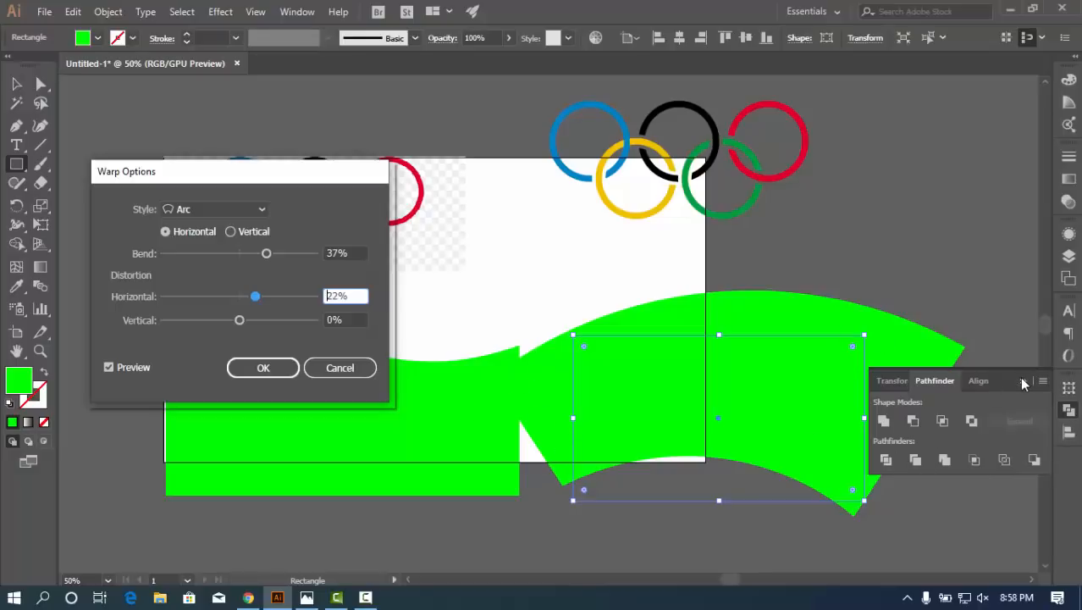
left_click(365, 368)
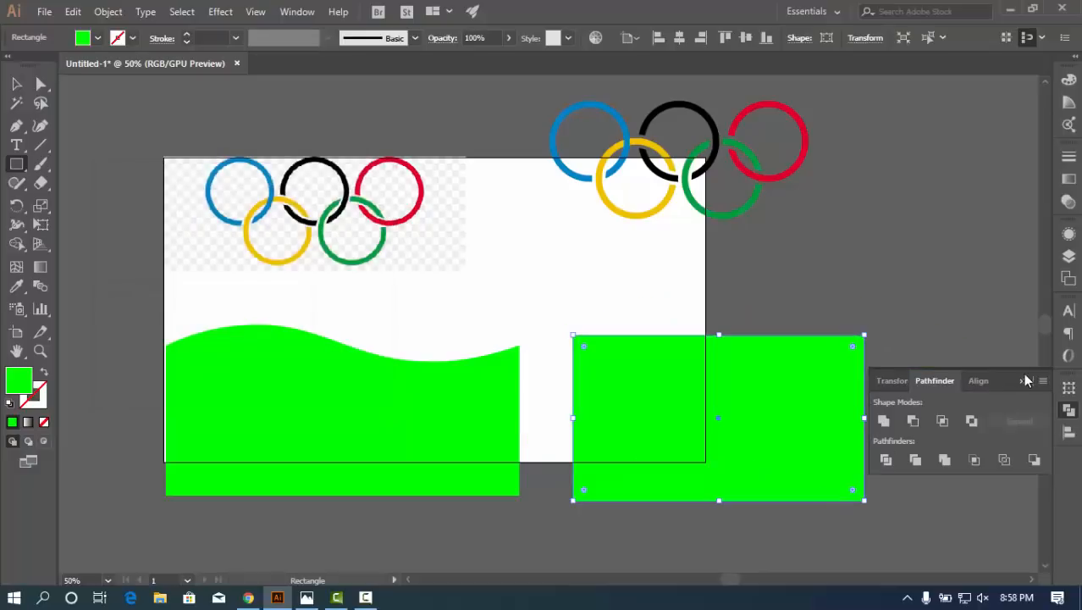
Delete the wavy shape, the recreated rings and the reference rings image, and move the green rectangle to the middle of the artboard
left_click(1025, 380)
left_click(16, 84)
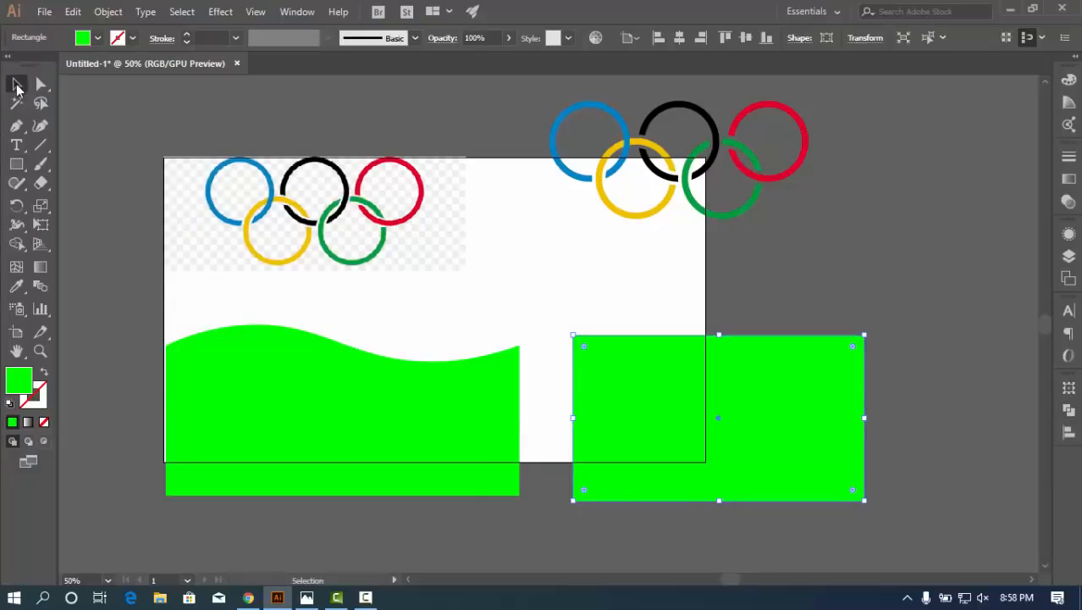
left_click(302, 371)
key("Delete")
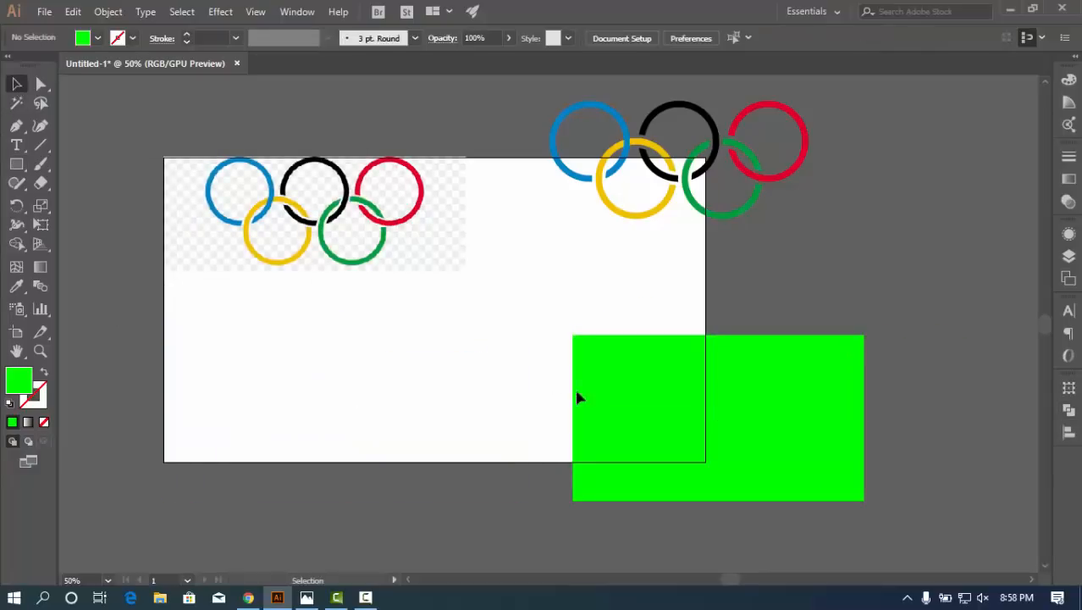
left_click_drag(576, 396, 337, 378)
left_click(590, 121)
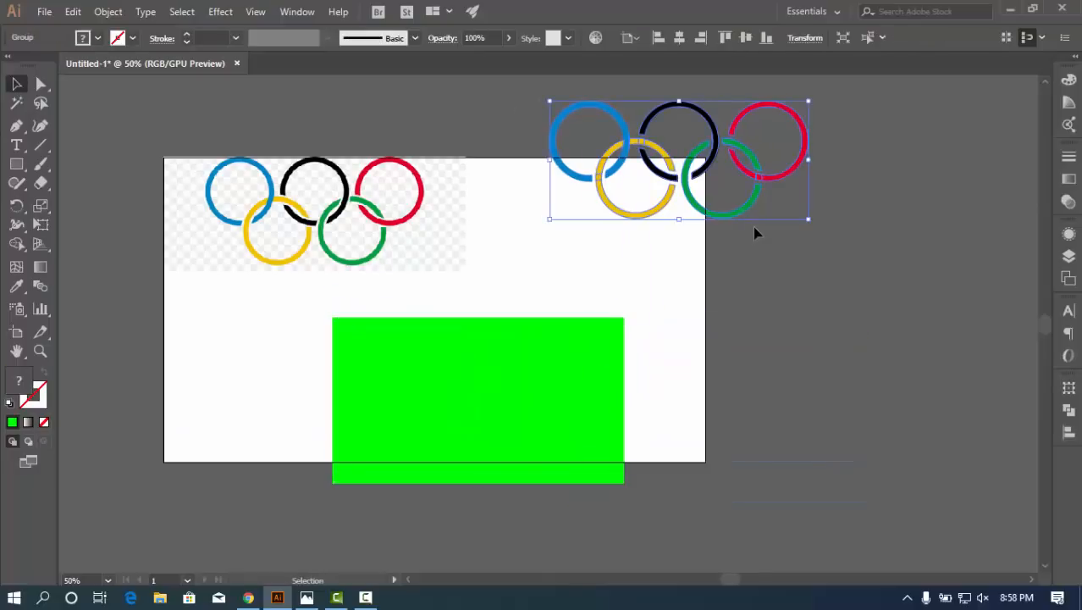
key("Delete")
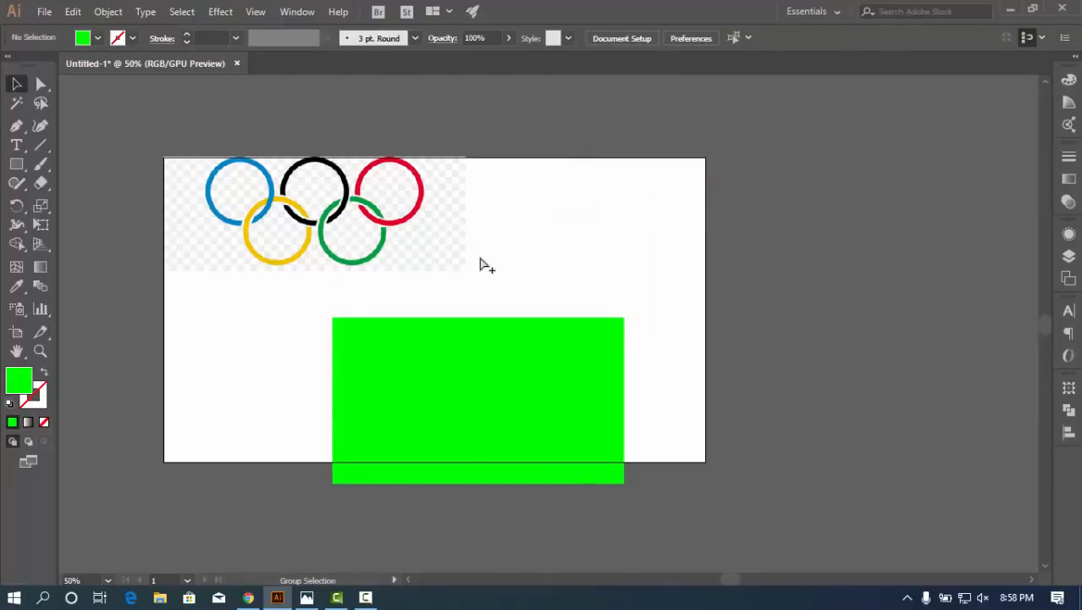
left_click(430, 249)
key("Delete")
left_click_drag(500, 377, 437, 264)
Preview a horizontal Arc warp on the rectangle at 50% bend, trying 57% horizontal and -46% vertical distortion before reducing them to 5% and 2%
left_click(221, 12)
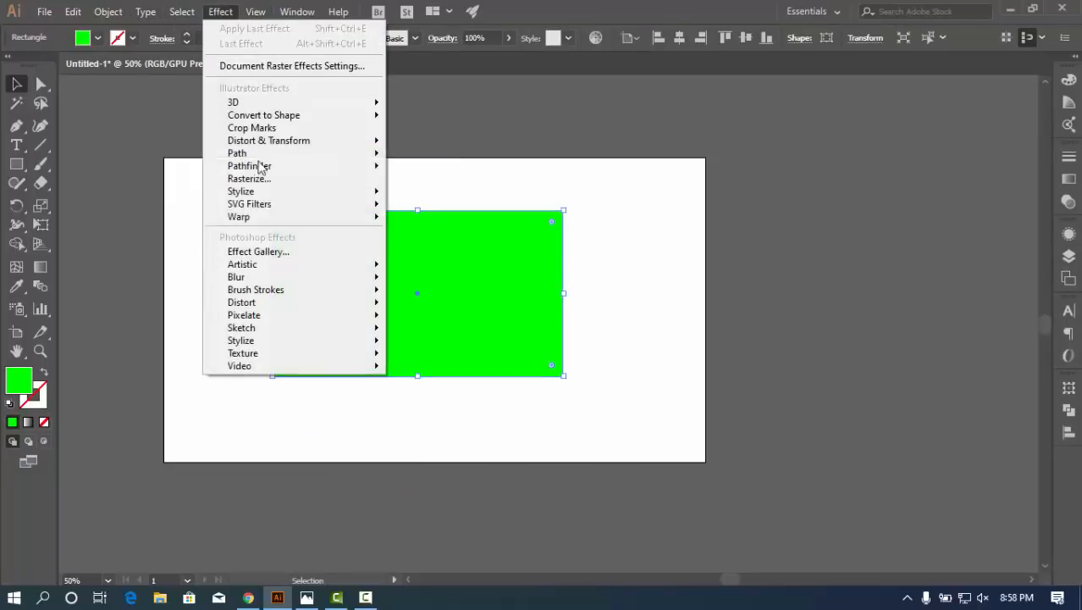
mouse_move(372, 217)
left_click(424, 220)
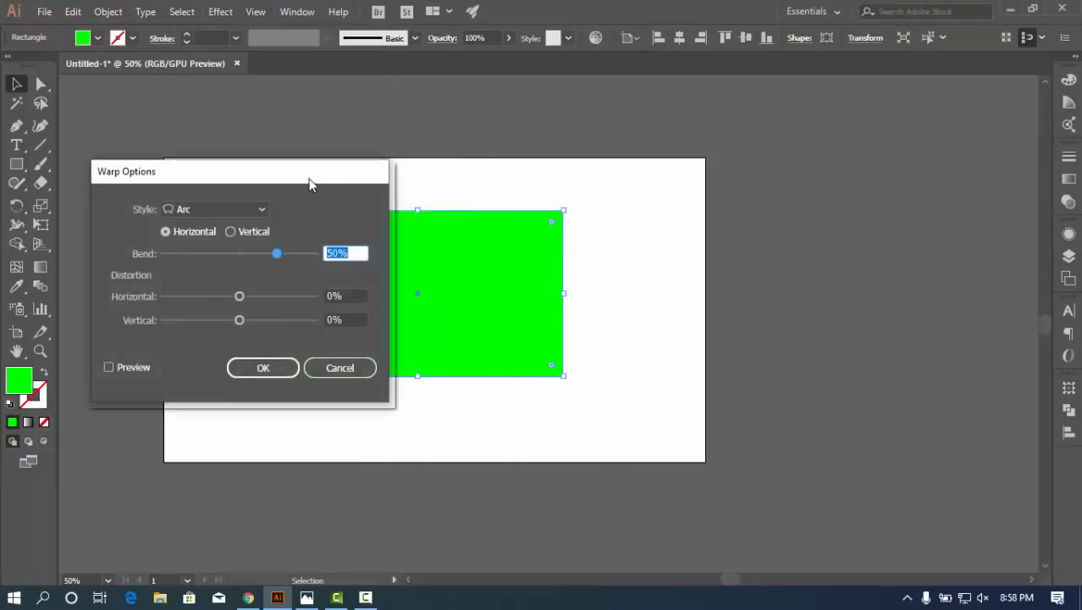
left_click_drag(309, 184, 947, 198)
left_click(748, 382)
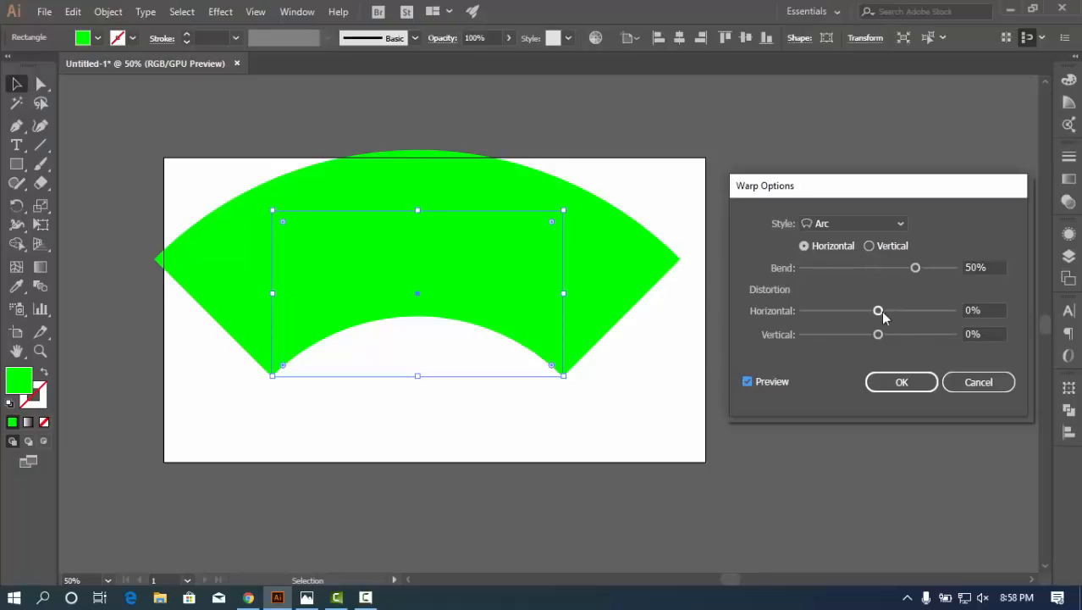
left_click_drag(883, 316, 921, 312)
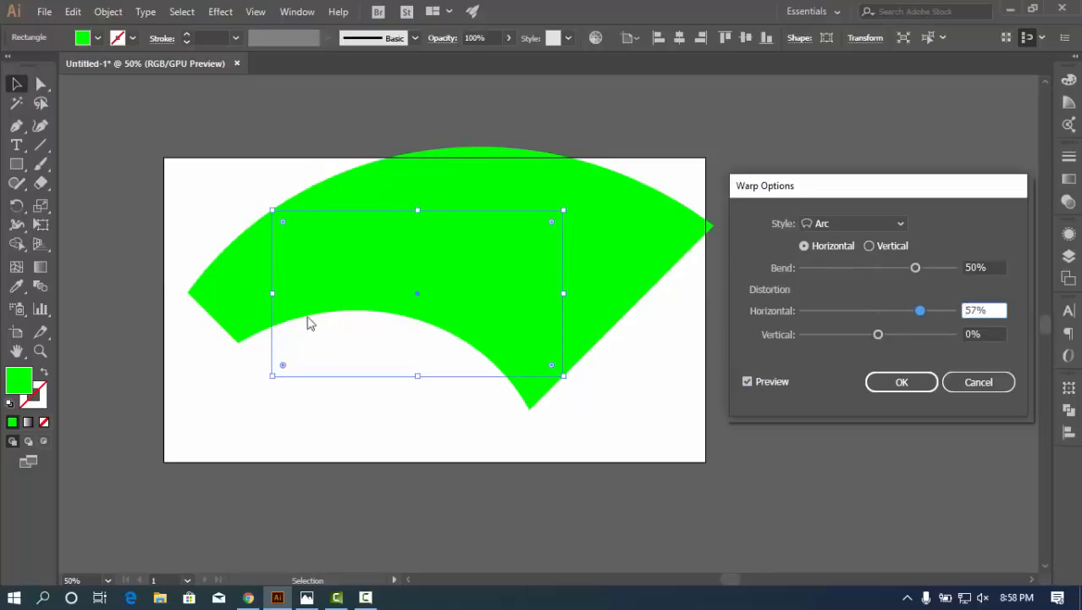
left_click_drag(919, 311, 844, 335)
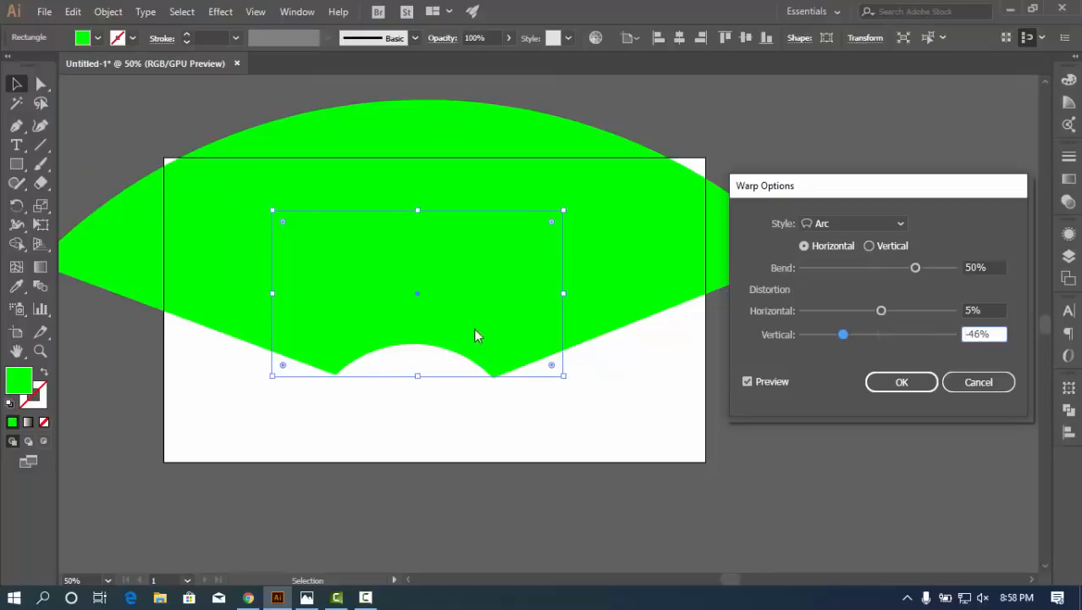
left_click_drag(849, 338, 875, 329)
Try the Arc warp vertically with a -43% bend, and return it to horizontal with a 59% bend
left_click(868, 246)
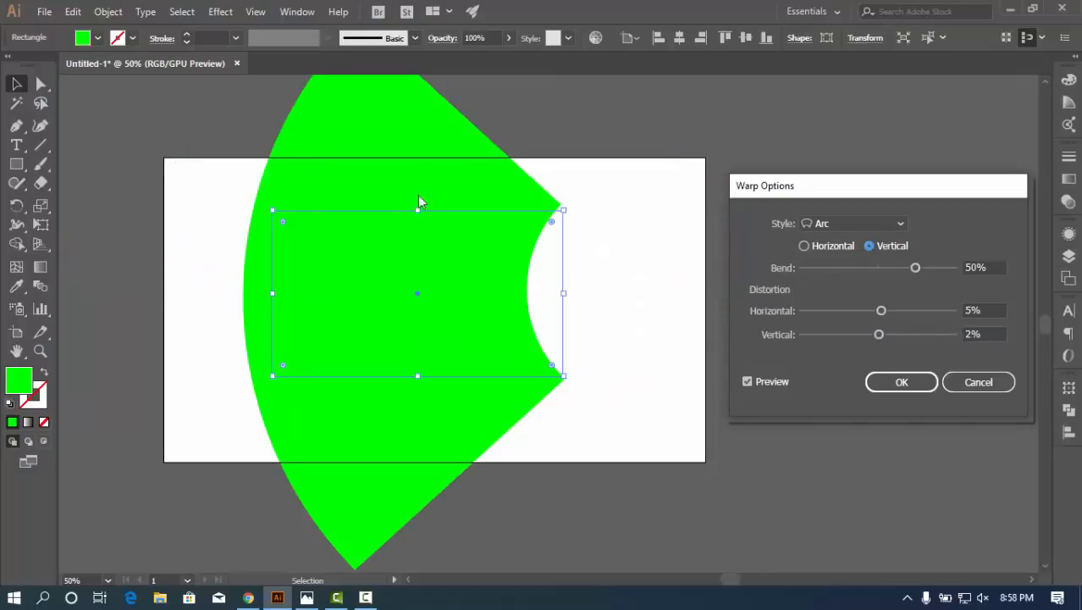
left_click_drag(912, 268, 843, 279)
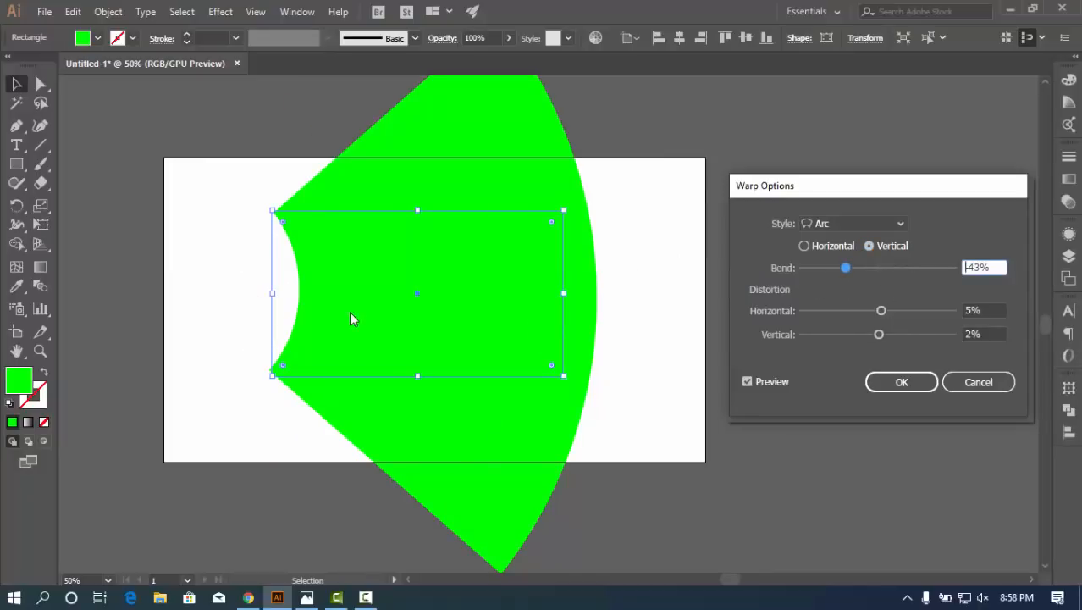
left_click(804, 246)
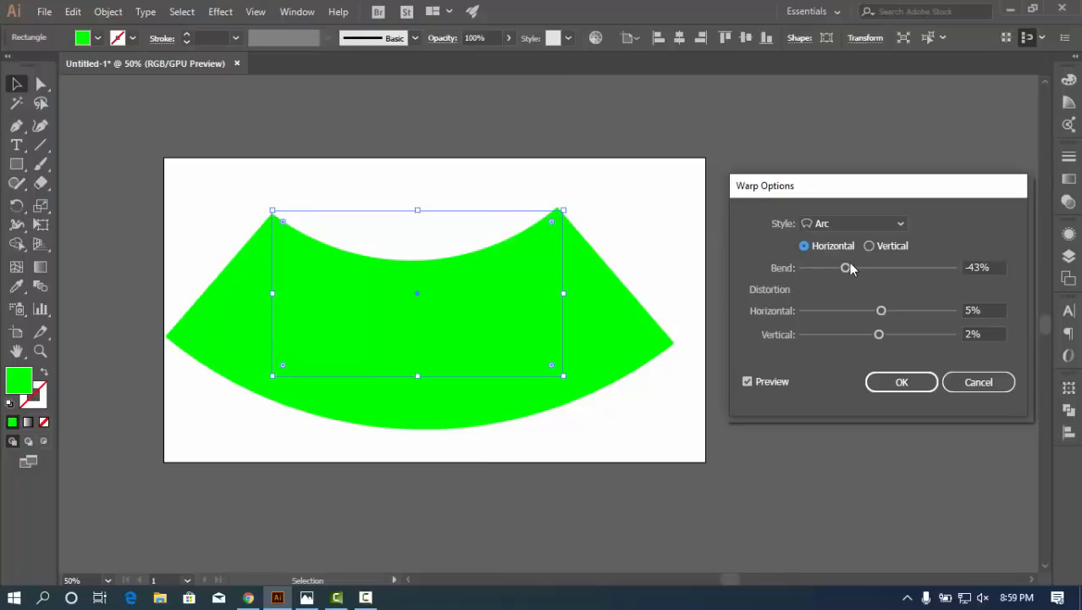
left_click_drag(848, 264, 925, 282)
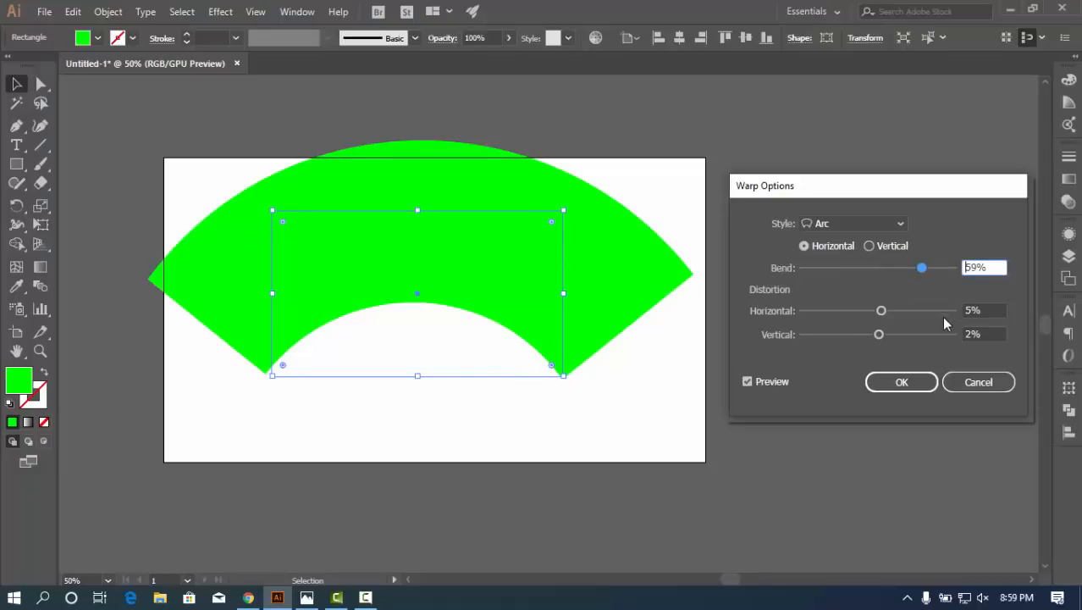
Switch the warp style to Arc Lower and try a -45% bend with 45% horizontal and -37% vertical distortion
left_click(884, 222)
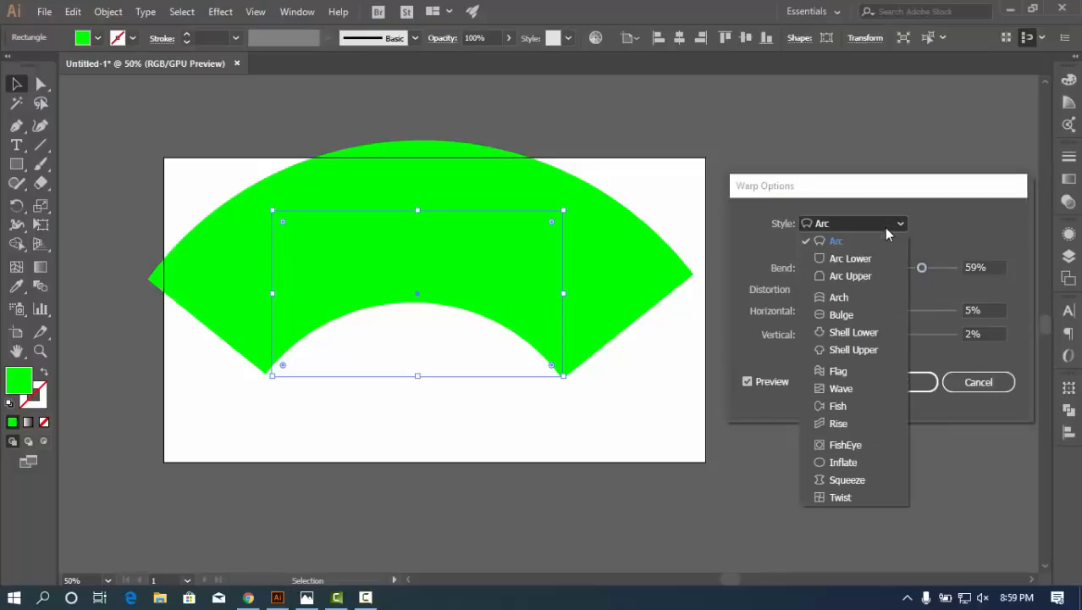
left_click(853, 265)
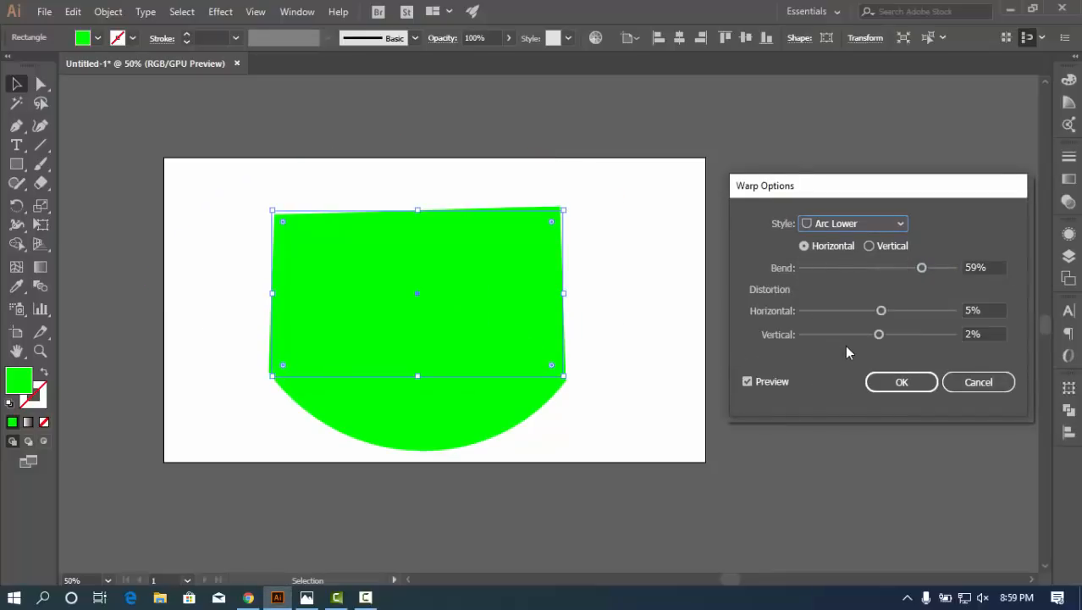
left_click_drag(921, 268, 849, 278)
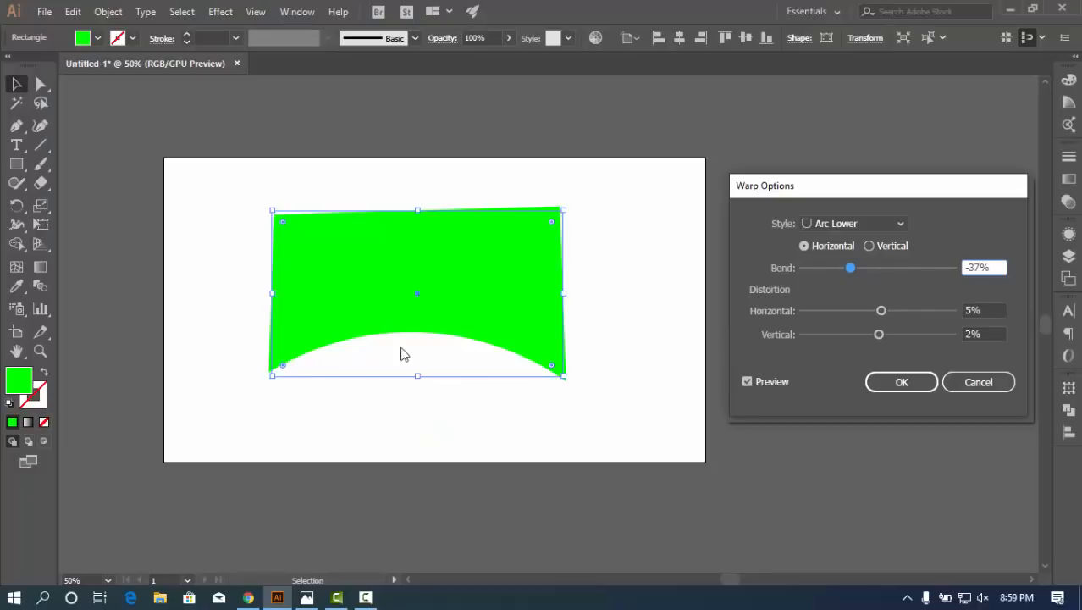
mouse_move(848, 270)
left_mouse_down()
mouse_move(818, 280)
mouse_move(843, 269)
left_mouse_up()
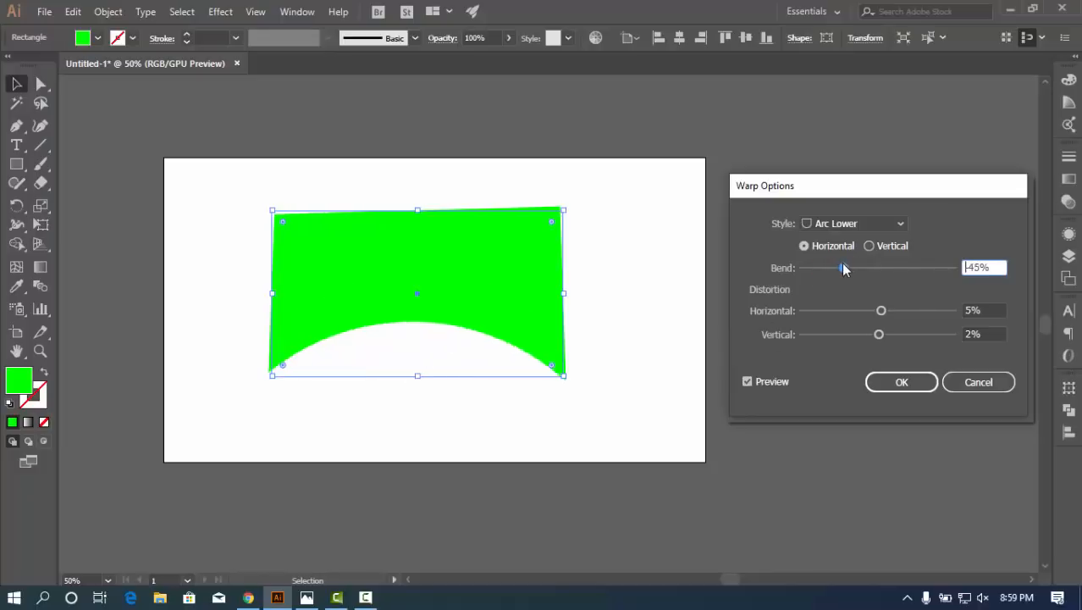
left_click_drag(880, 310, 851, 347)
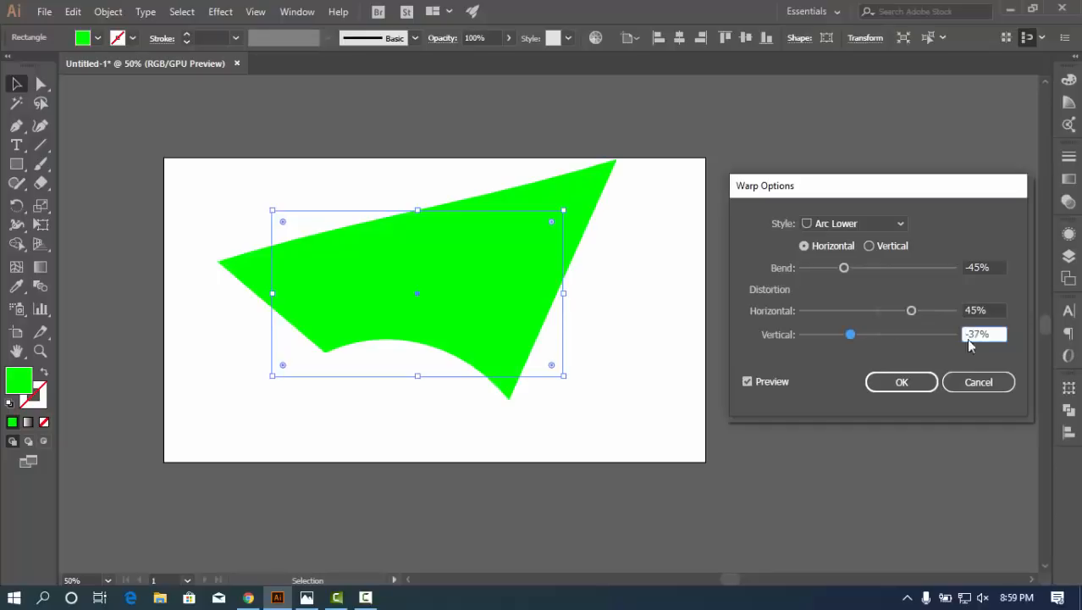
Reset the Arc Lower warp's vertical distortion and bend to 0%
double_click(983, 334)
type("0")
double_click(977, 311)
double_click(988, 266)
type("0")
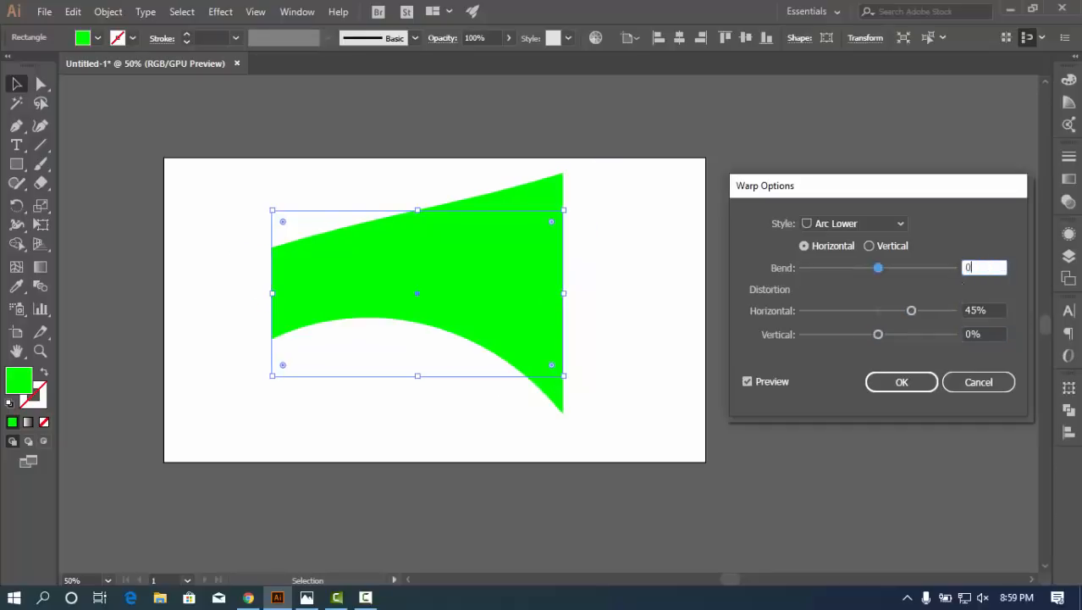
Try the Arc Upper warp style with a 58% bend on the rectangle and discard the warp
left_click(896, 223)
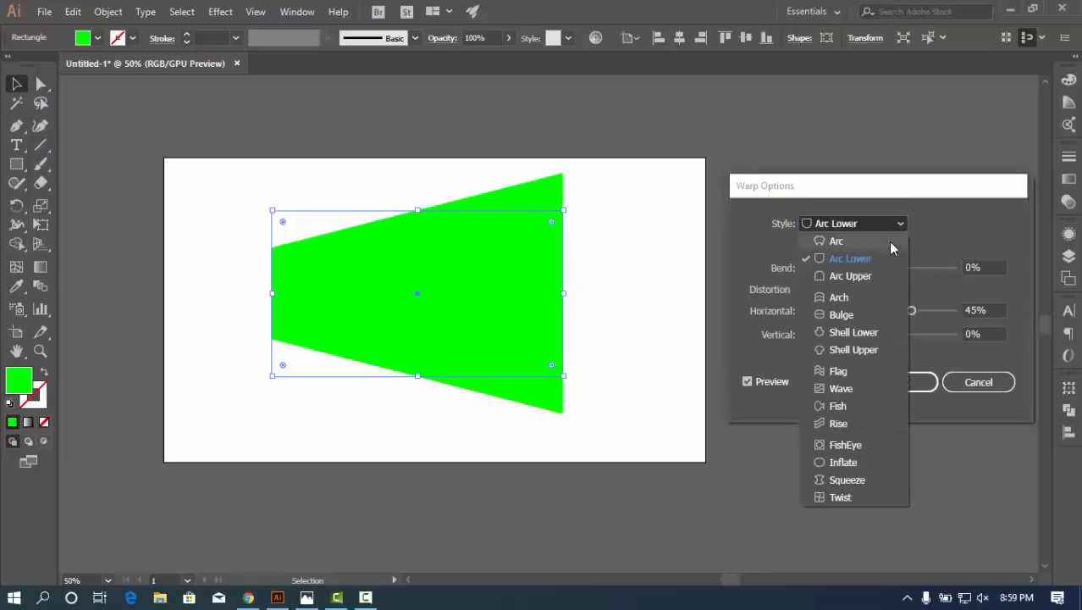
left_click(860, 281)
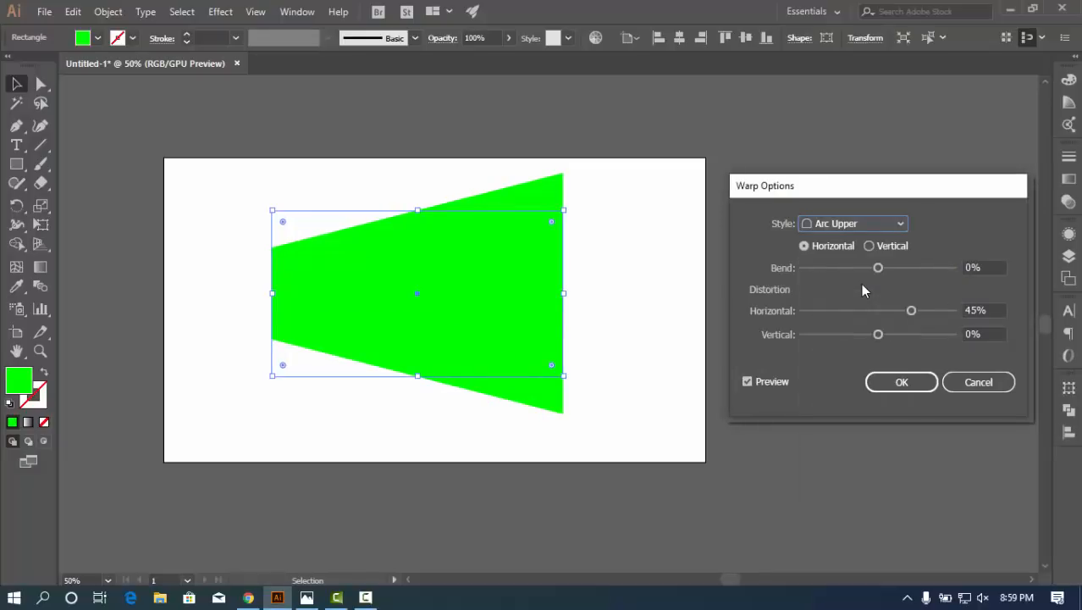
left_click_drag(879, 267, 921, 268)
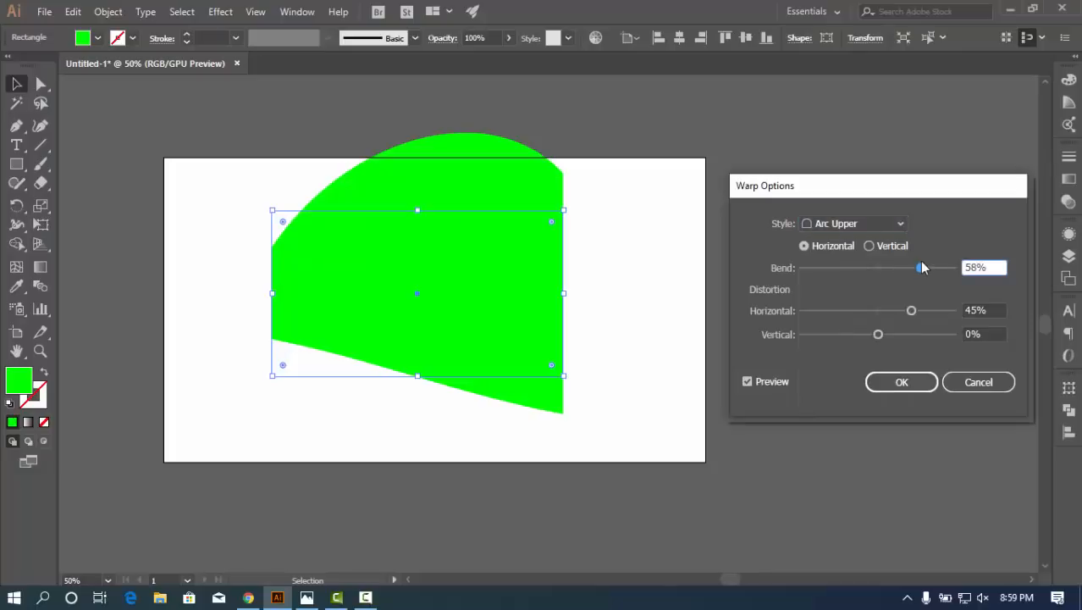
left_click(959, 383)
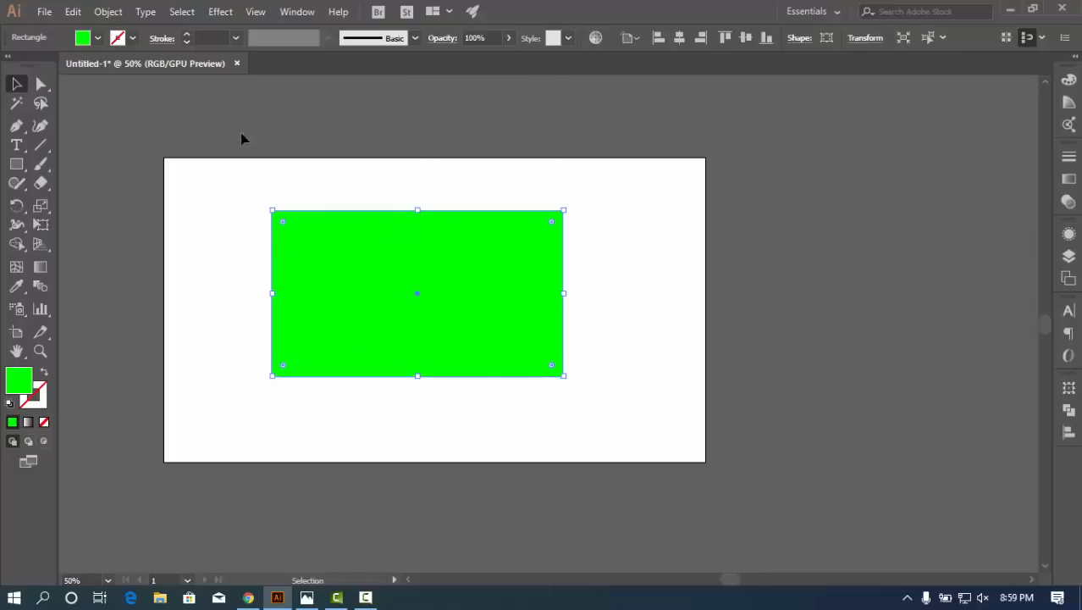
Preview the Arc Upper warp on the rectangle, trying horizontal bends of -62% and 56% and a vertical bend of 47%
left_click(222, 12)
mouse_move(271, 217)
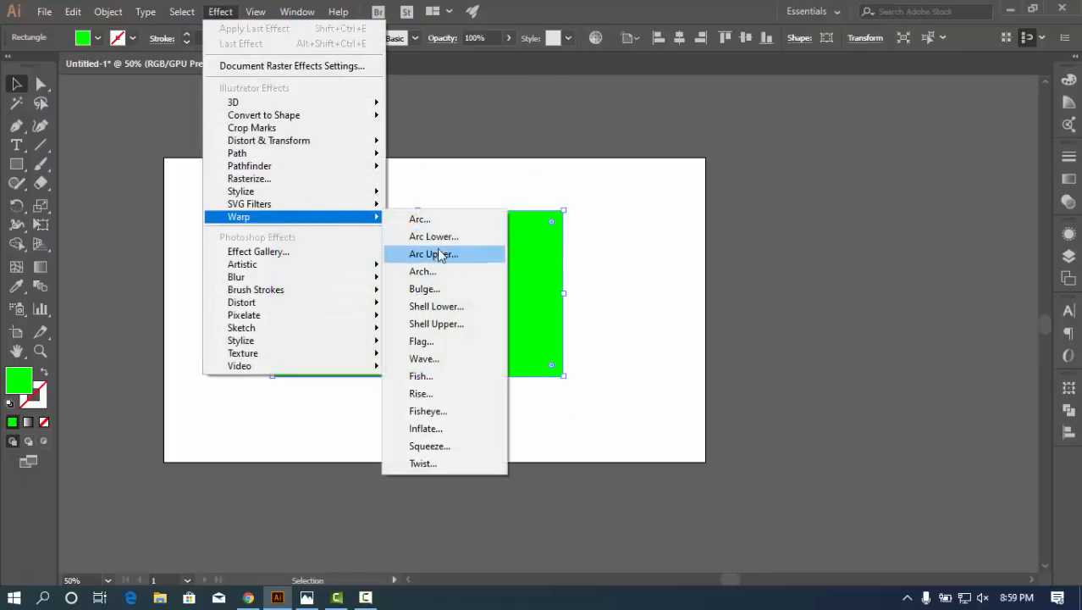
left_click(437, 254)
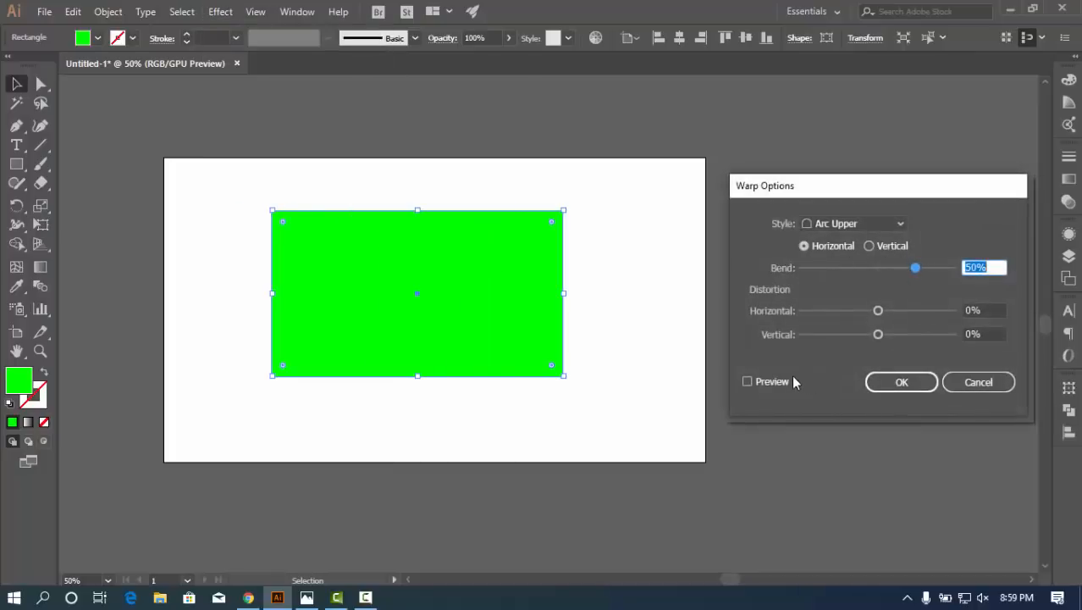
left_click(749, 382)
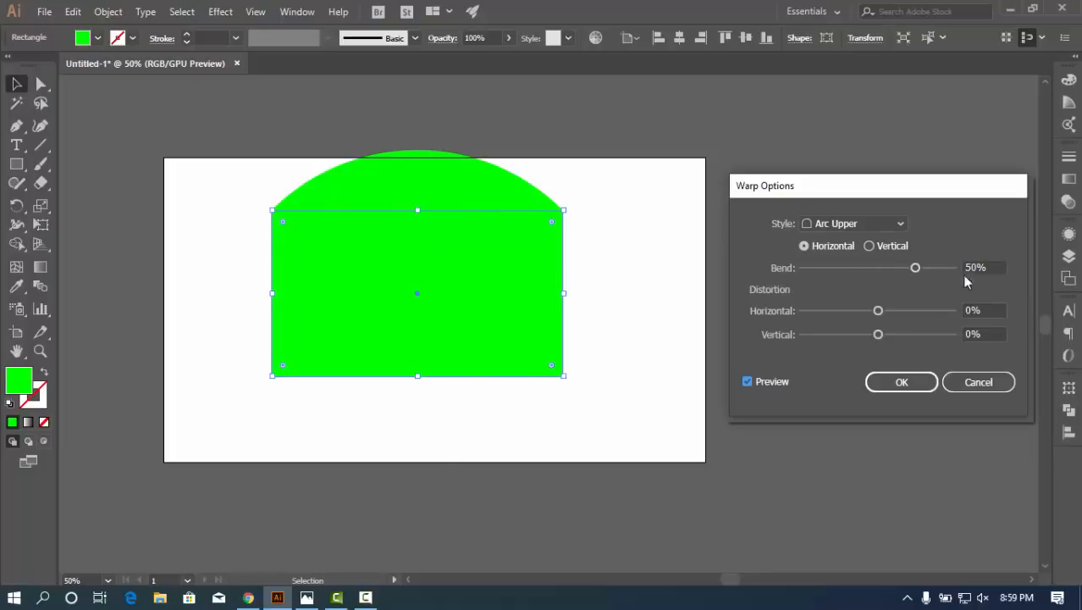
left_click_drag(915, 269, 834, 282)
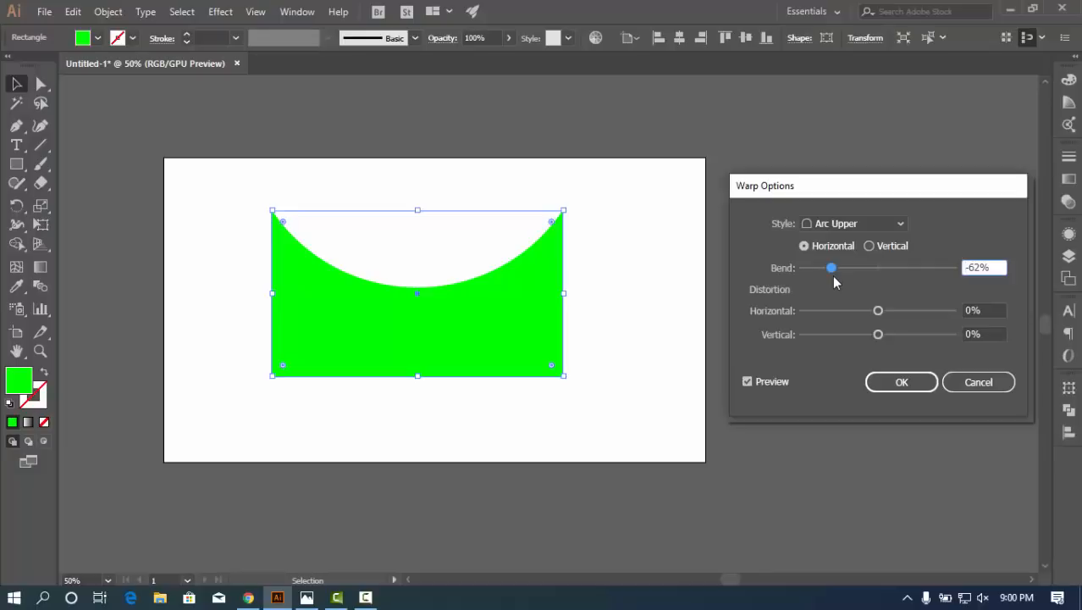
left_click_drag(841, 266, 919, 259)
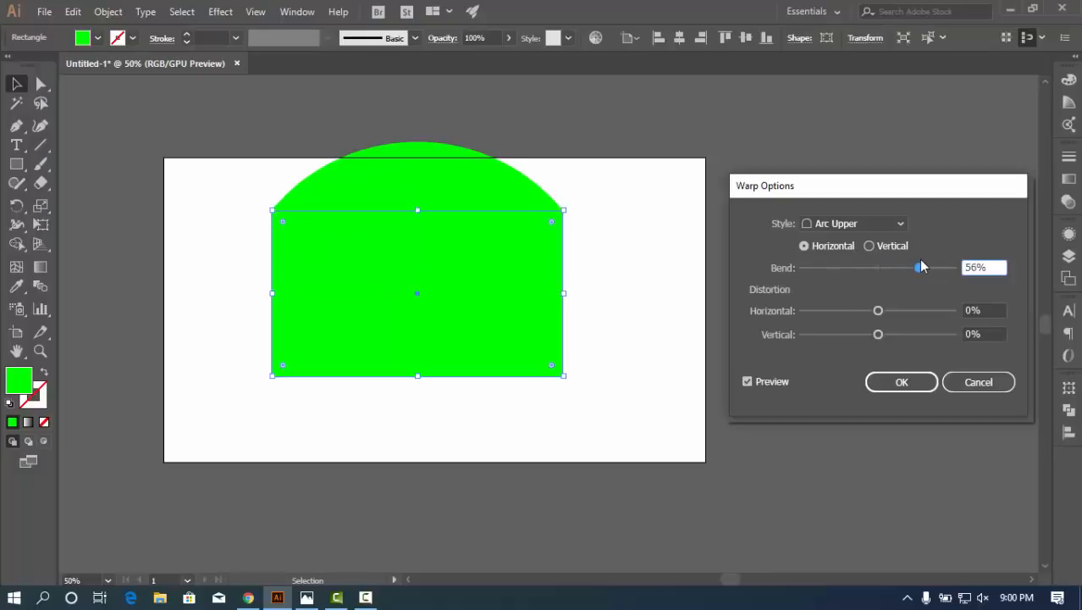
left_click(870, 246)
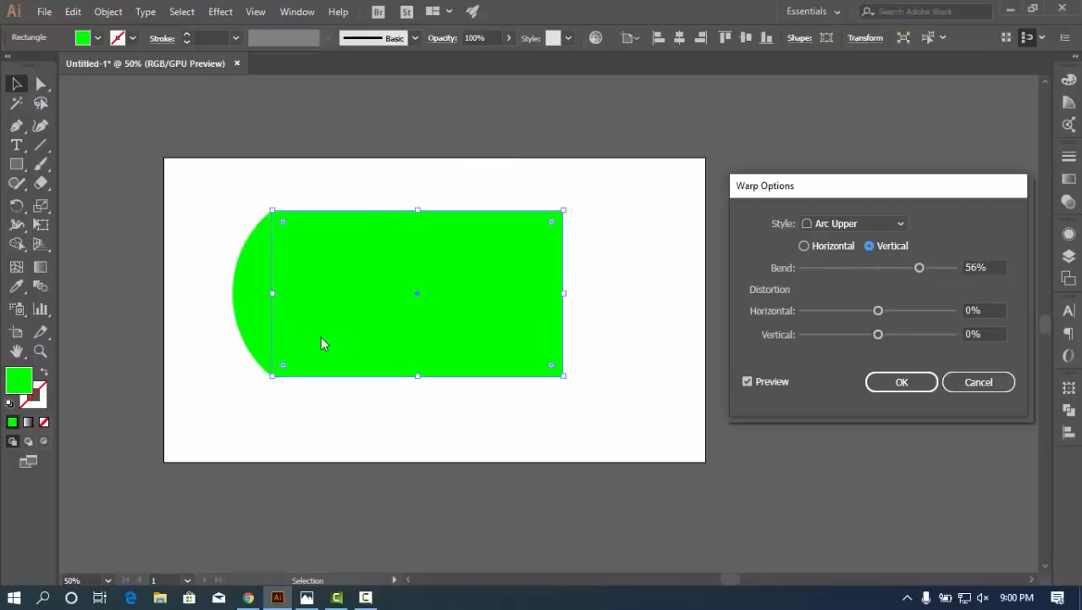
mouse_move(921, 272)
left_mouse_down()
mouse_move(826, 278)
mouse_move(915, 271)
left_mouse_up()
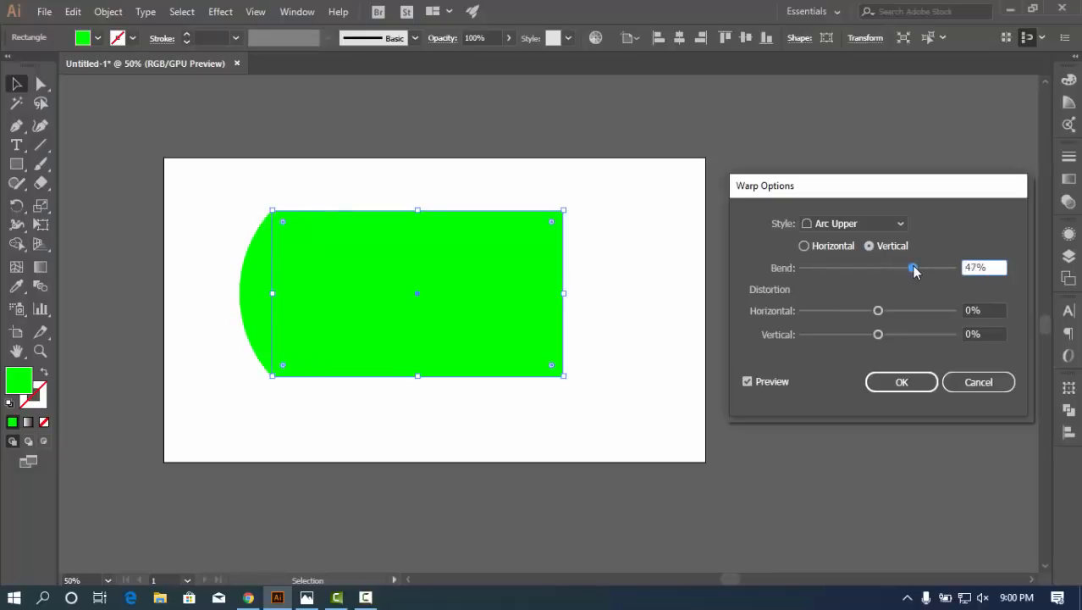
Switch the warp style to Arch and try a vertical bend of -47% and horizontal bends of -65% and 38%
left_click(898, 224)
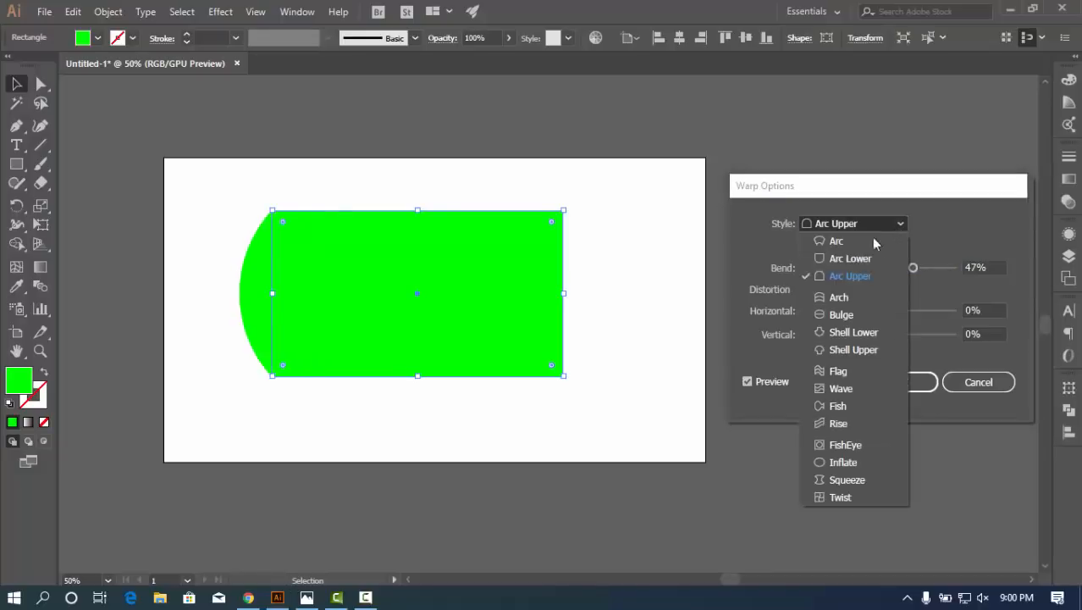
left_click(847, 296)
left_click_drag(913, 268, 842, 269)
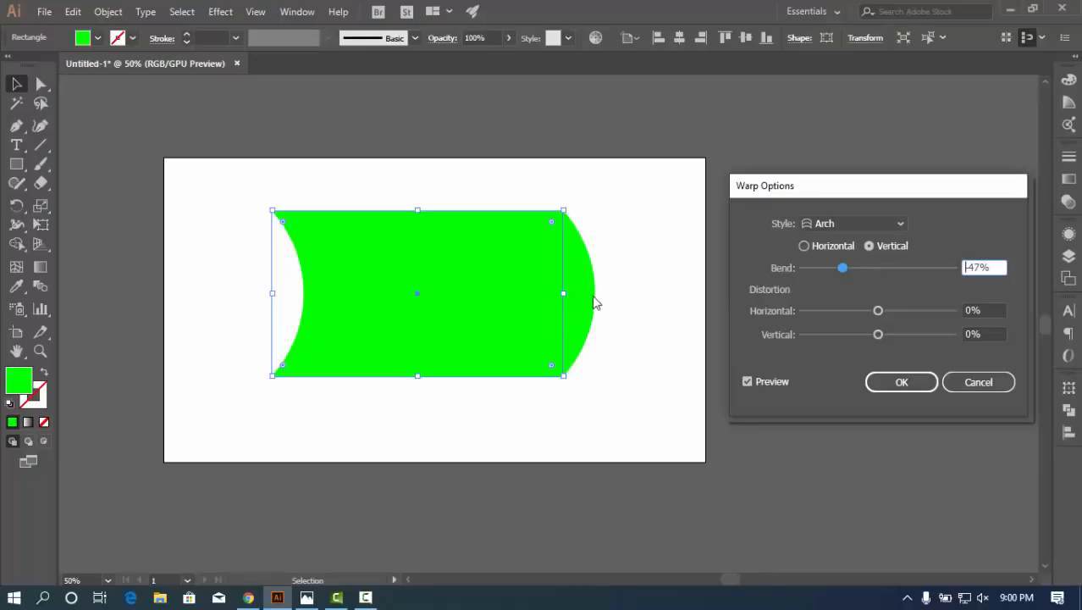
left_click(804, 247)
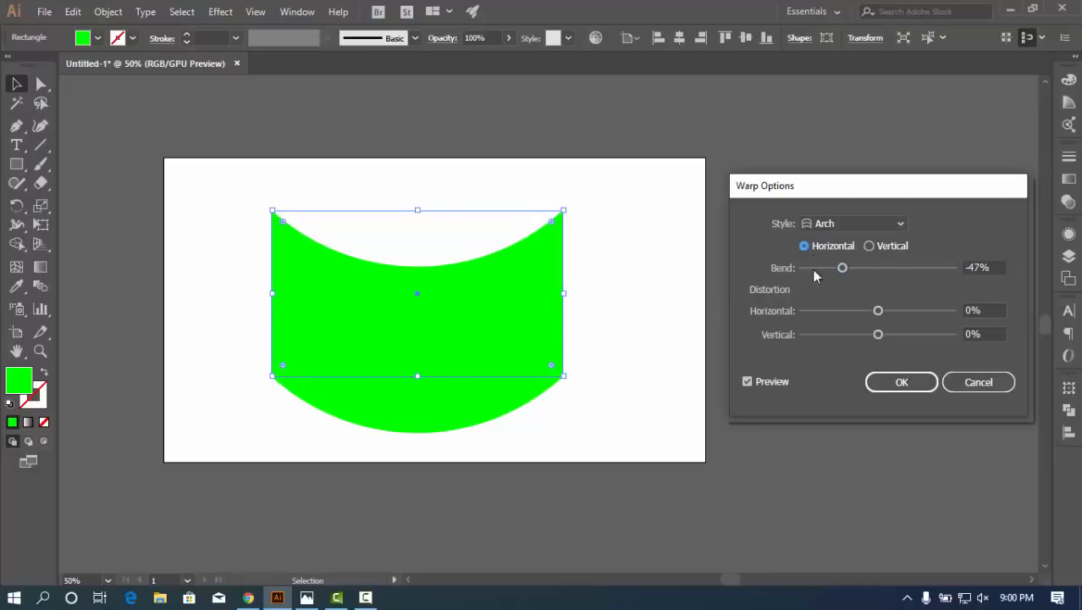
left_click_drag(841, 270, 828, 269)
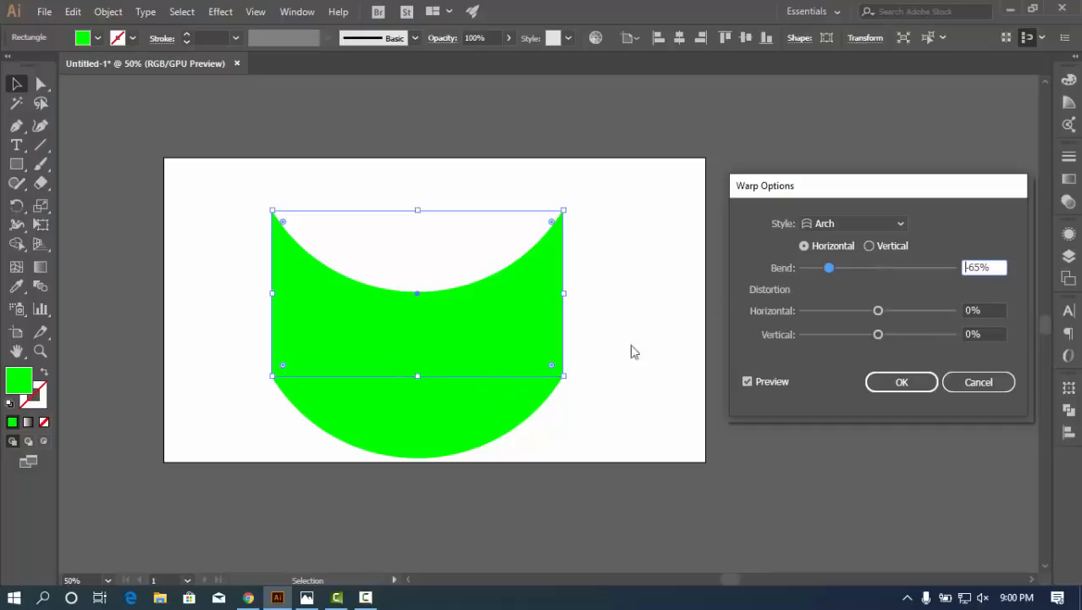
left_click_drag(829, 268, 909, 270)
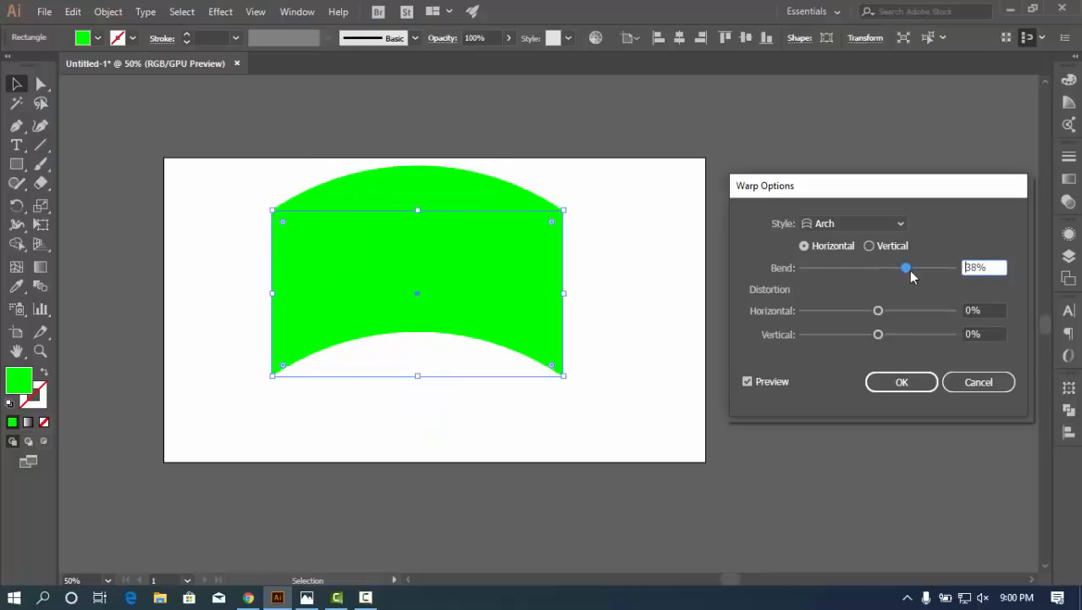
Switch the warp style to Bulge and try a -14% horizontal bend and a -36% vertical bend
left_click(899, 225)
left_click(857, 315)
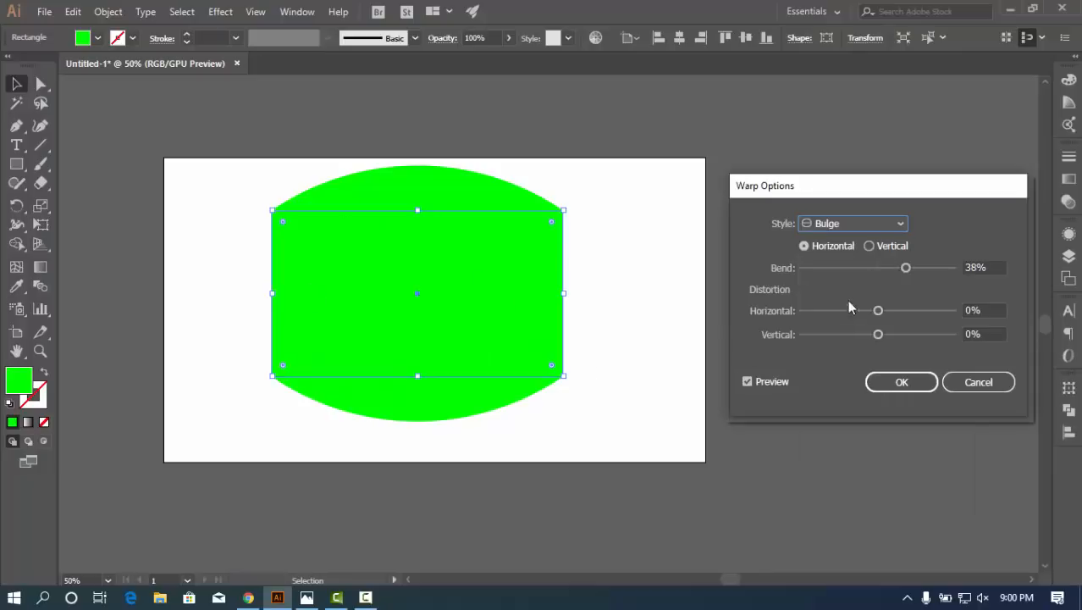
left_click_drag(915, 269, 872, 277)
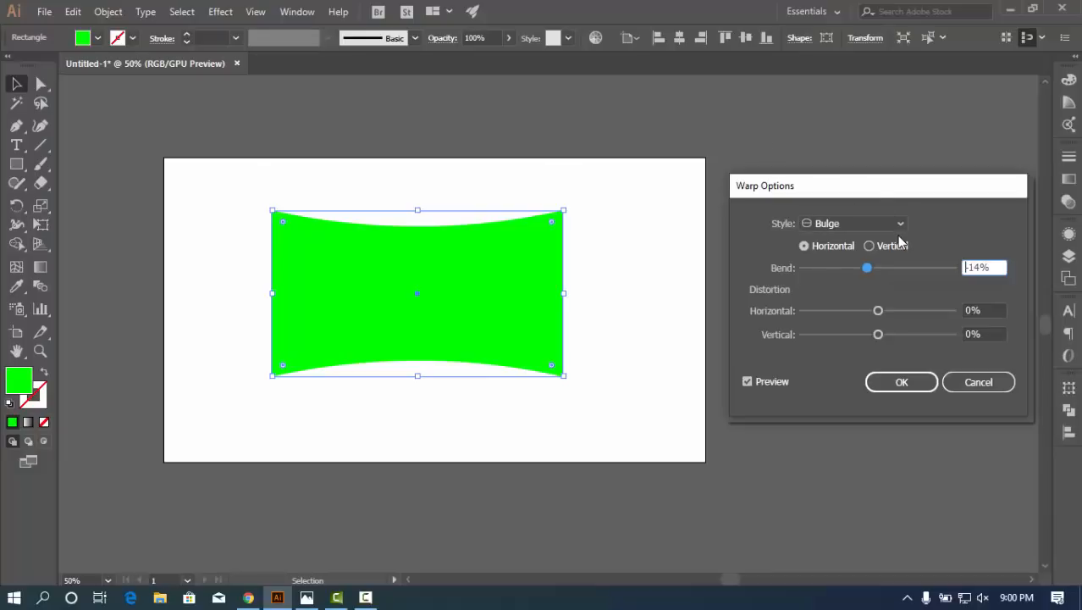
left_click(870, 247)
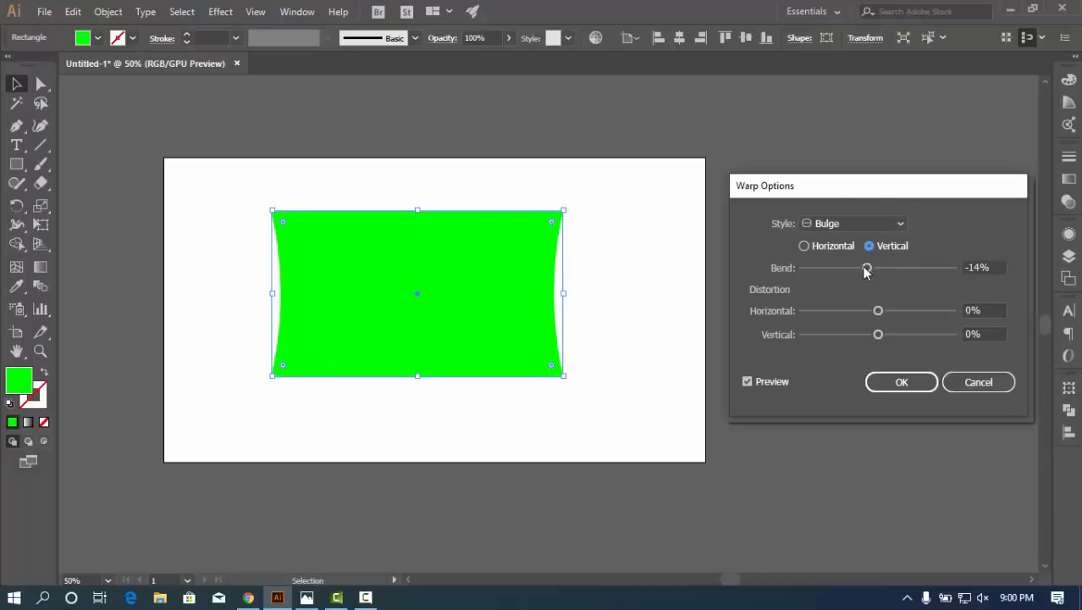
left_click_drag(873, 268, 850, 269)
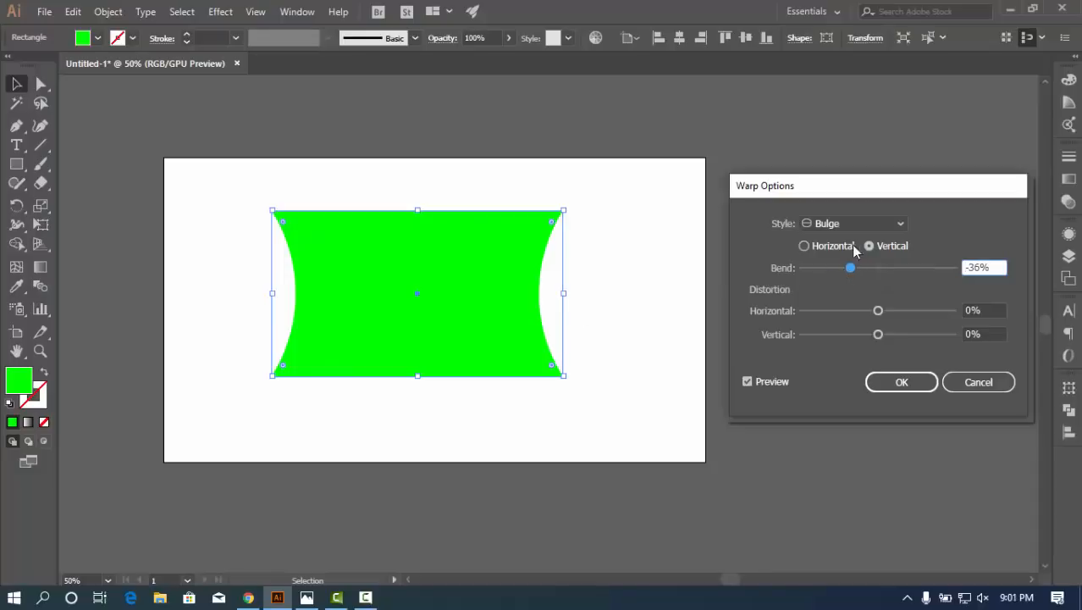
Switch the warp style to Shell Lower and try a 38% vertical bend and a 23% horizontal bend
left_click(896, 226)
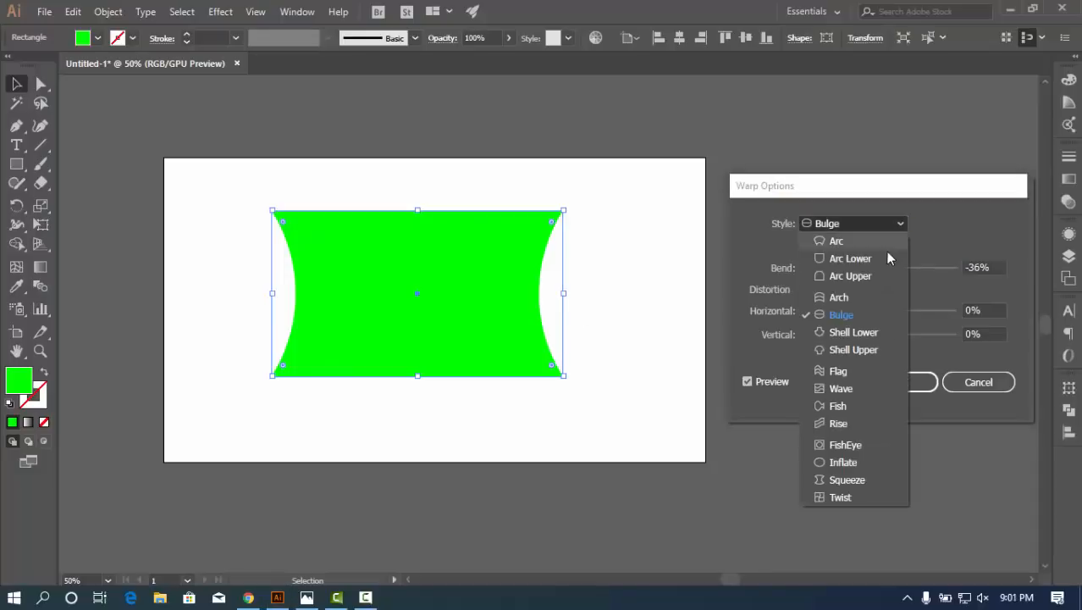
left_click(858, 335)
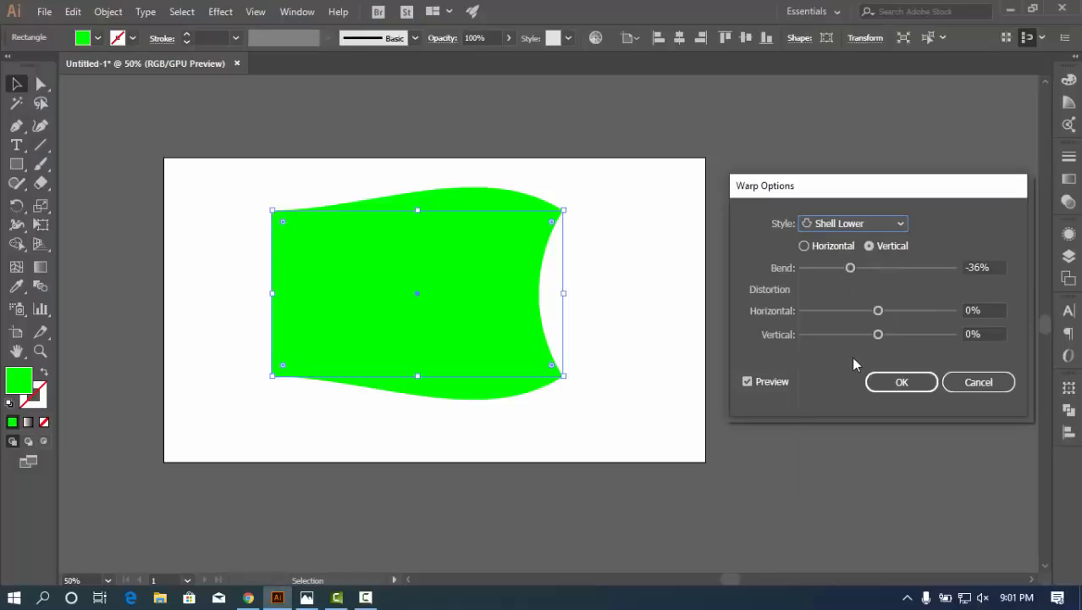
left_click_drag(850, 267, 910, 268)
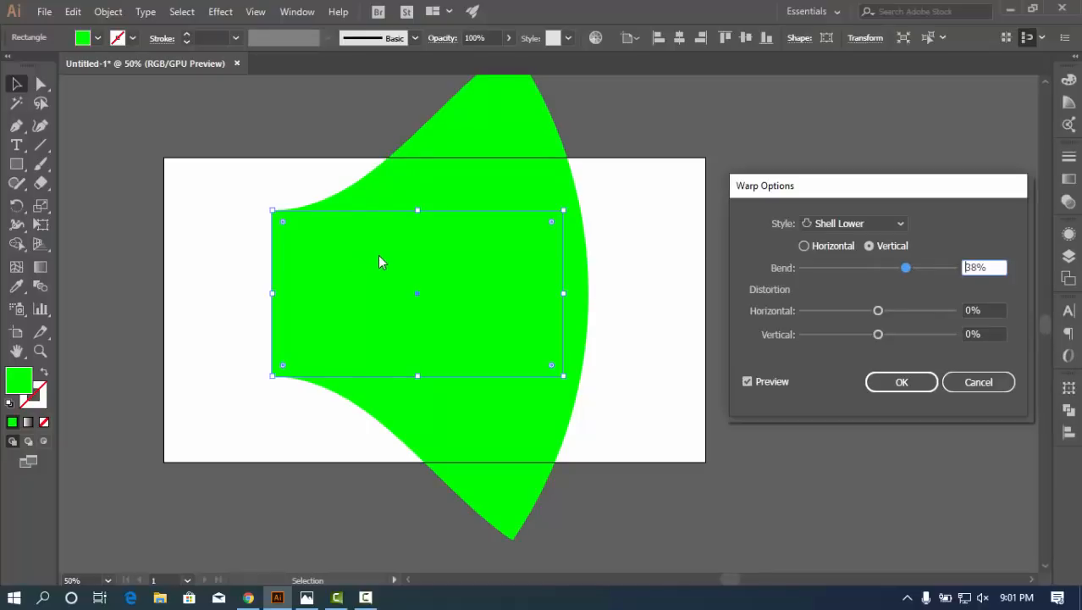
left_click(806, 245)
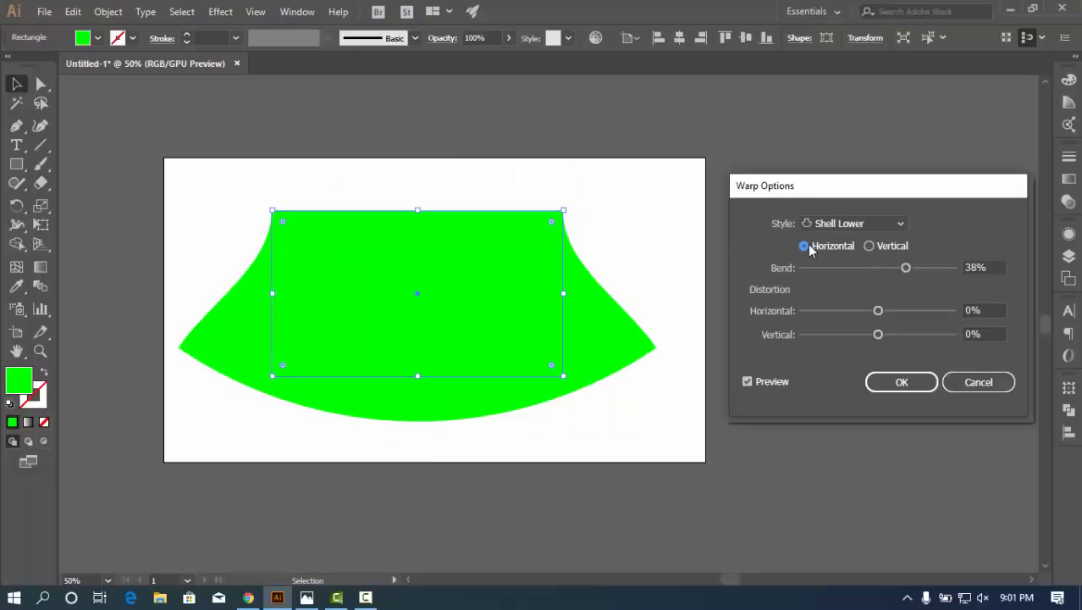
left_click_drag(906, 267, 895, 267)
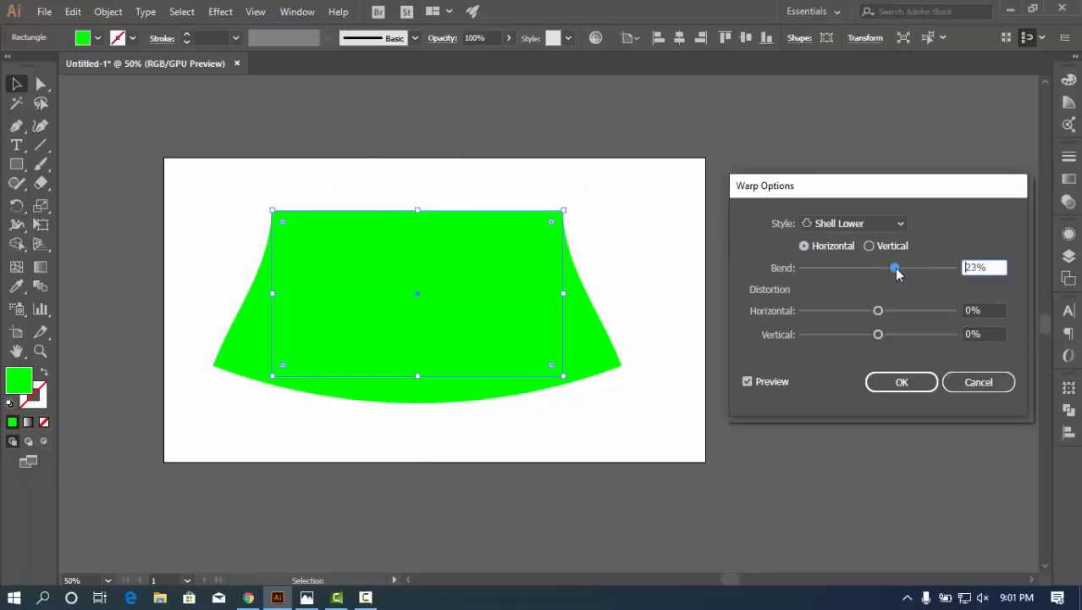
Switch the warp style to Shell Upper, try a 32% horizontal distortion and reset that distortion to 0%
left_click(901, 225)
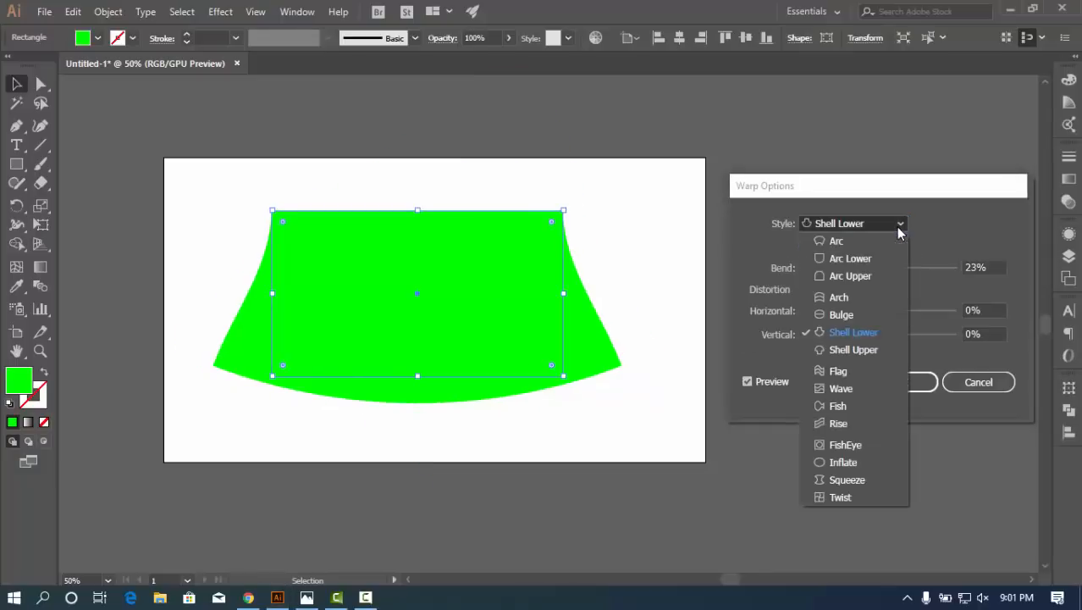
left_click(854, 349)
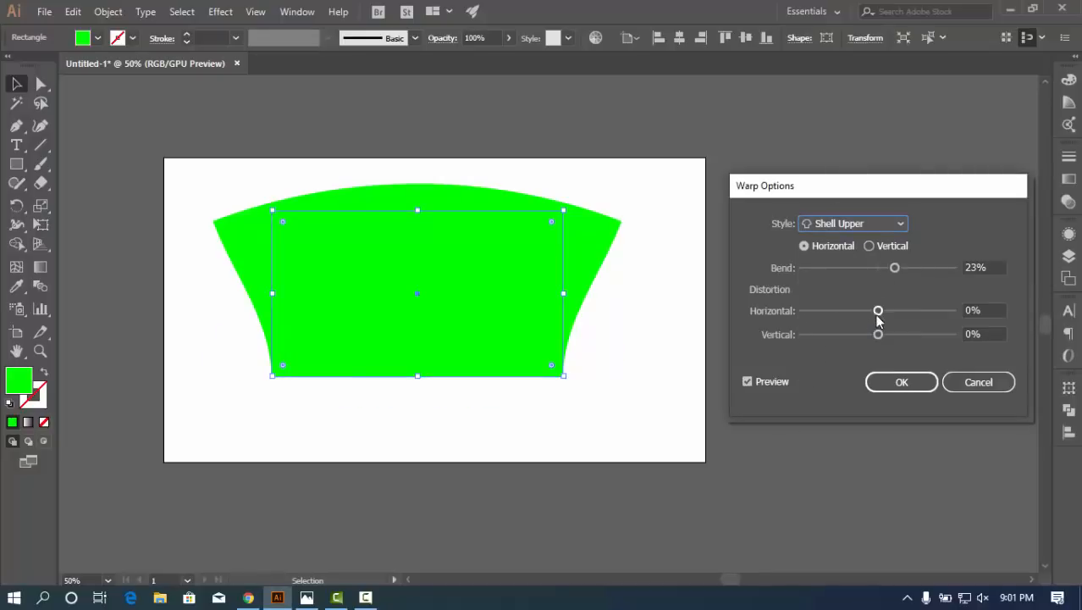
left_click_drag(878, 310, 902, 311)
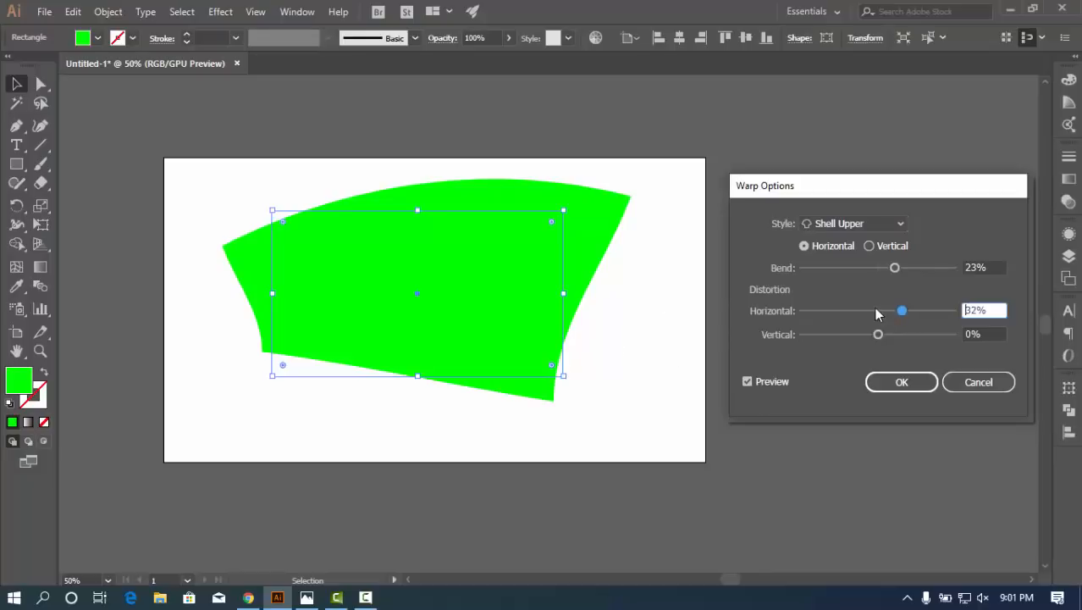
left_click_drag(1008, 317, 960, 319)
Switch the warp style to Flag and set its bend to 20%
left_click(900, 223)
left_click(837, 373)
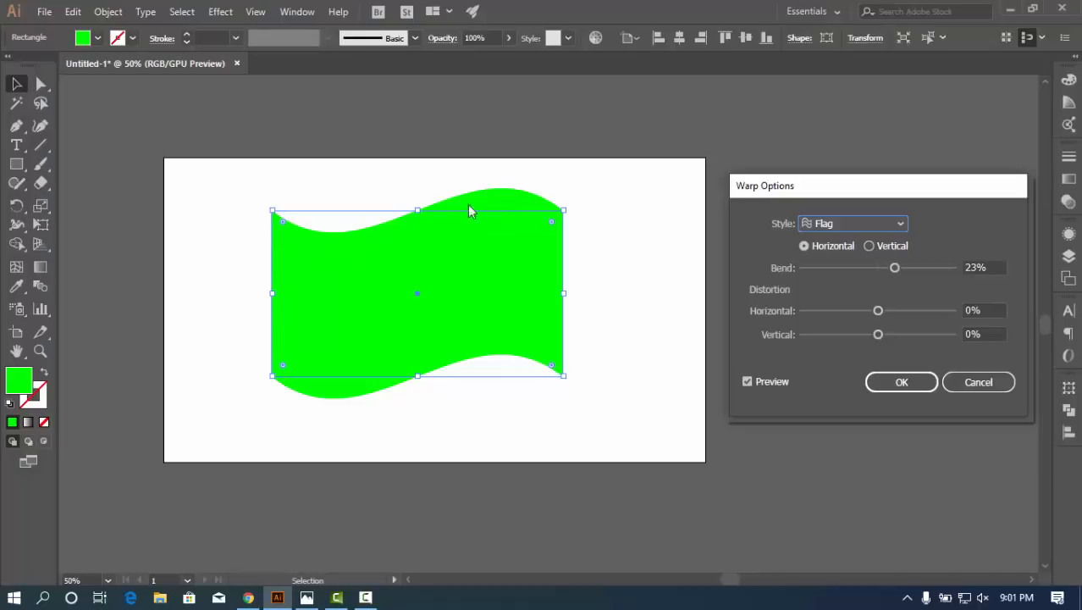
left_click(904, 269)
mouse_move(904, 270)
left_mouse_down()
mouse_move(857, 278)
mouse_move(906, 275)
left_mouse_up()
type("20")
Try the Wave warp style with a 27% bend and the Fish style with a 26% bend
left_click(900, 224)
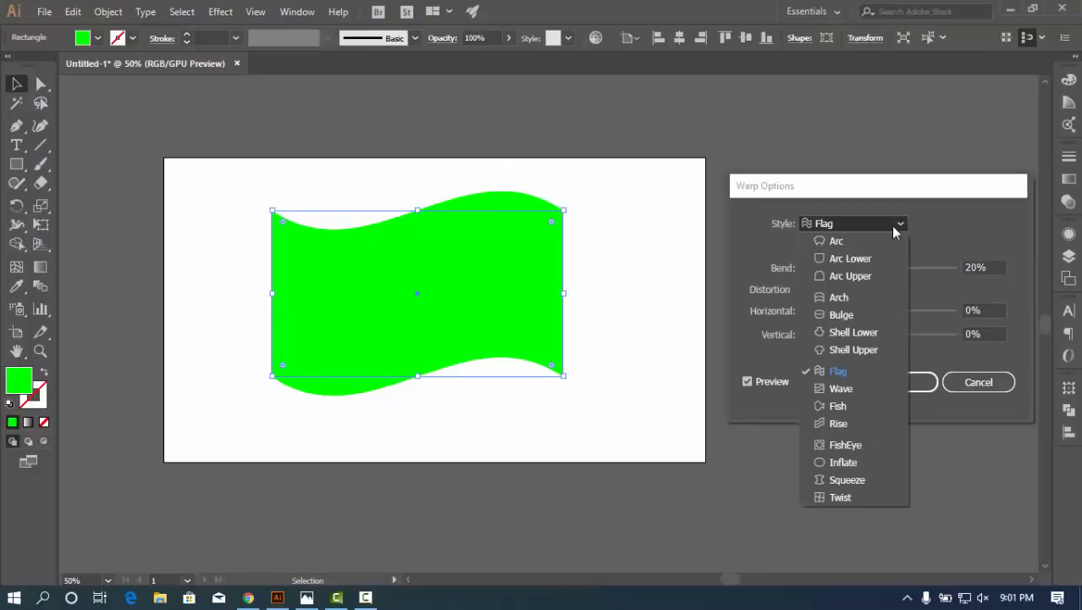
left_click(859, 390)
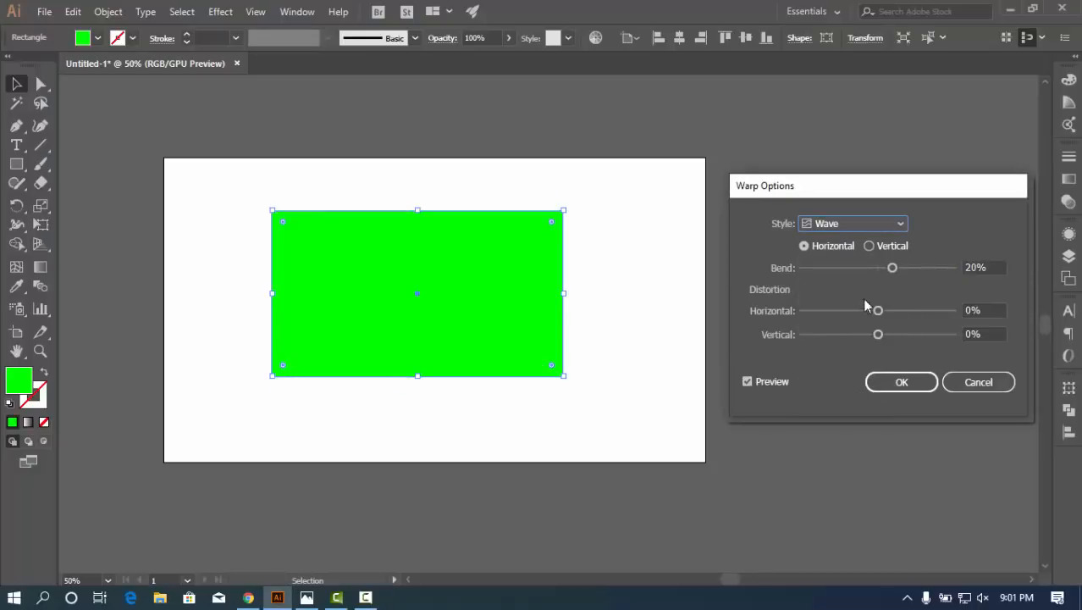
mouse_move(905, 269)
left_mouse_down()
mouse_move(850, 280)
mouse_move(897, 248)
left_mouse_up()
left_click(901, 221)
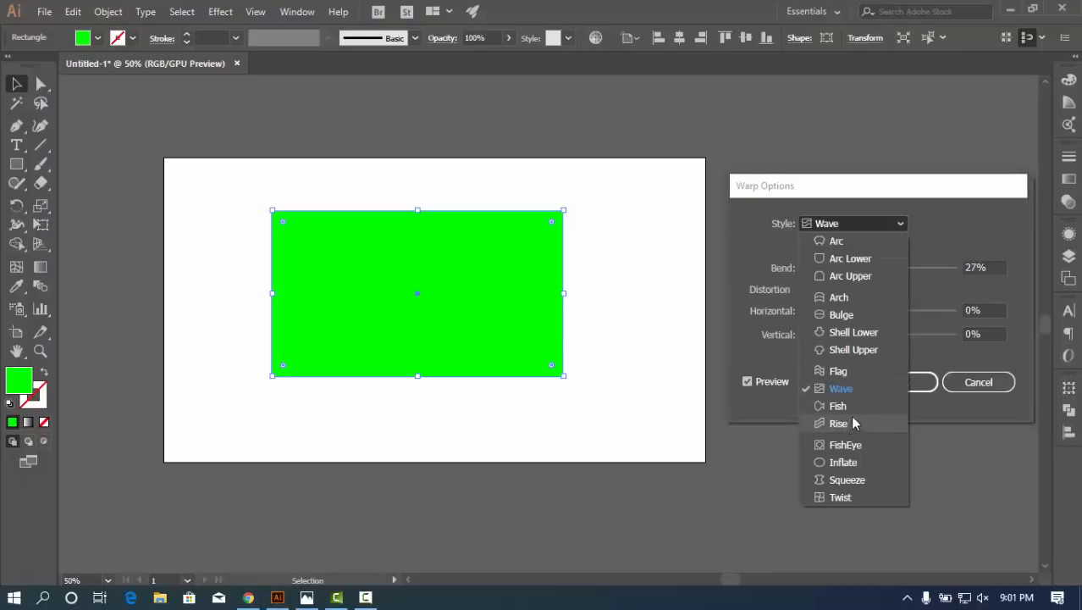
left_click(850, 415)
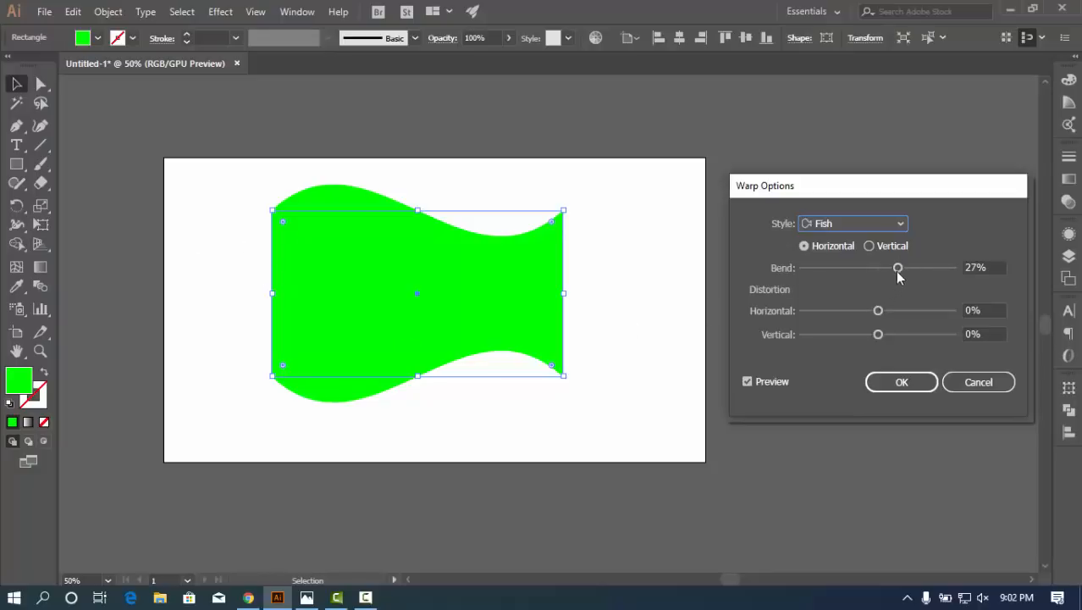
mouse_move(897, 269)
left_mouse_down()
mouse_move(911, 273)
mouse_move(896, 267)
left_mouse_up()
Switch the warp style to Rise and try horizontal bends of 59% and 36%
left_click(900, 226)
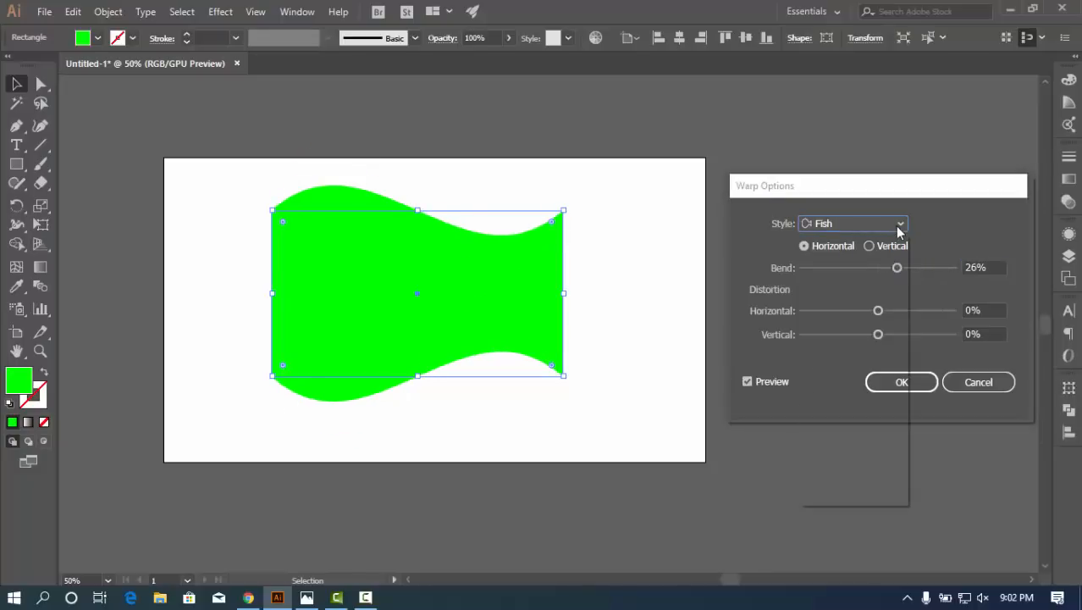
left_click(838, 423)
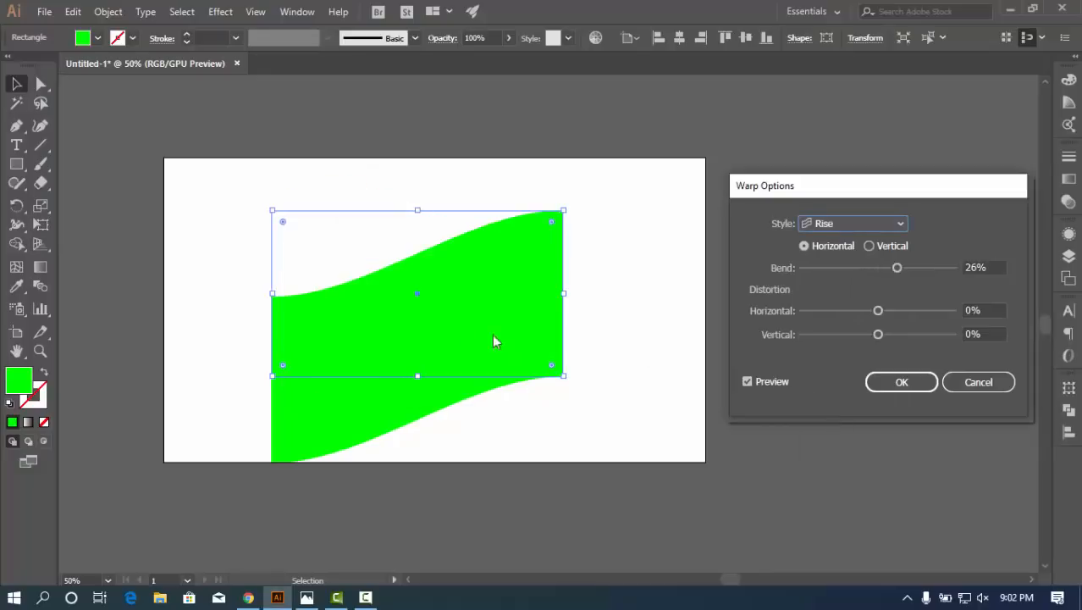
left_click_drag(897, 267, 933, 269)
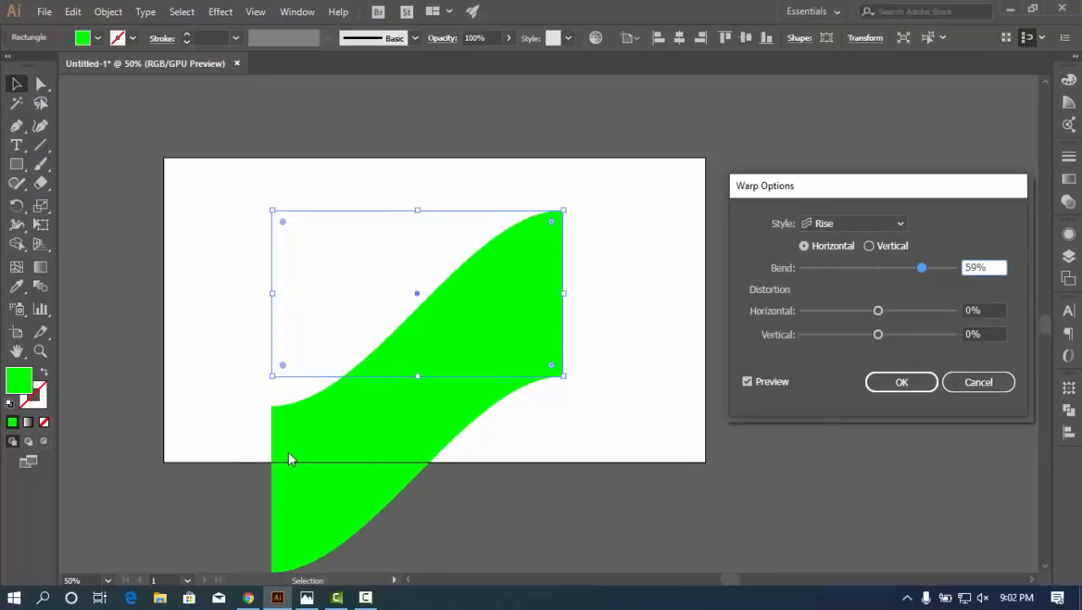
left_click_drag(849, 268, 905, 268)
Try the FishEye warp style with a 71% bend and the Inflate style with a -47% bend
left_click(892, 224)
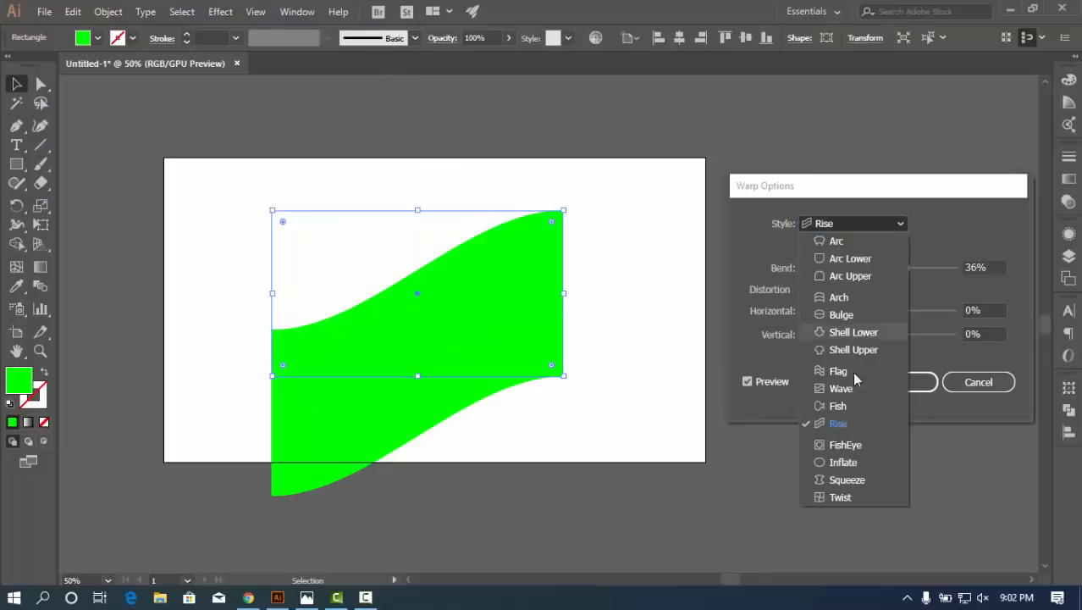
left_click(852, 445)
left_click_drag(905, 267, 932, 267)
left_click(898, 225)
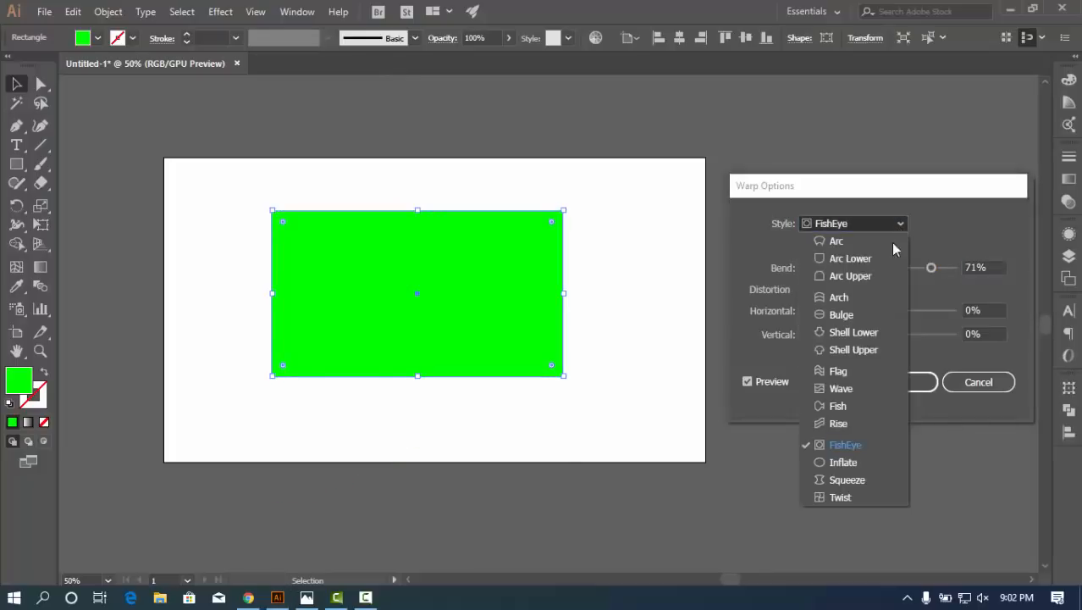
left_click(850, 460)
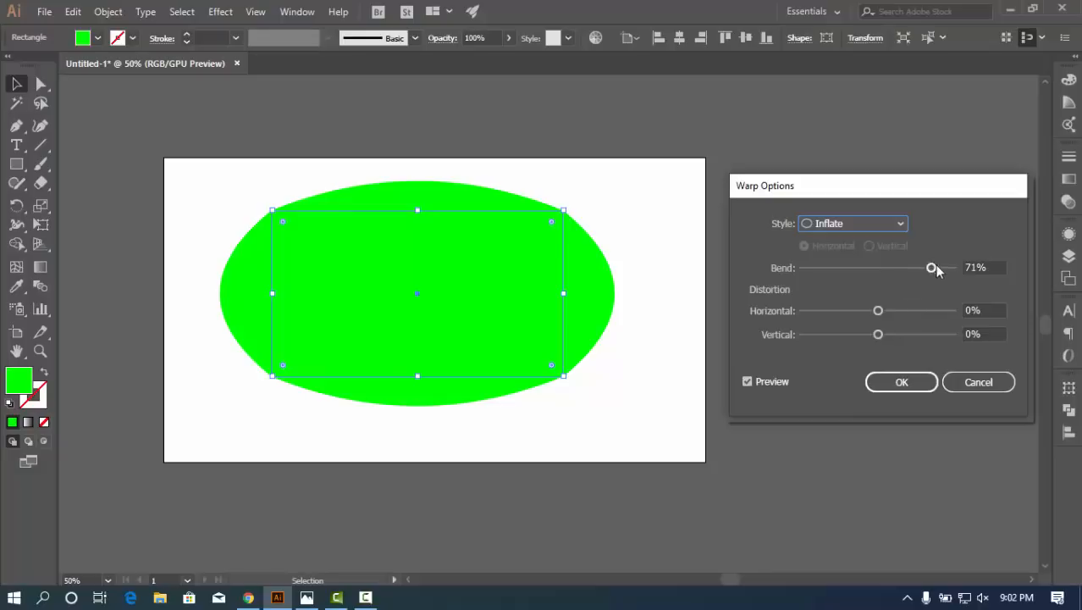
left_click_drag(931, 268, 843, 270)
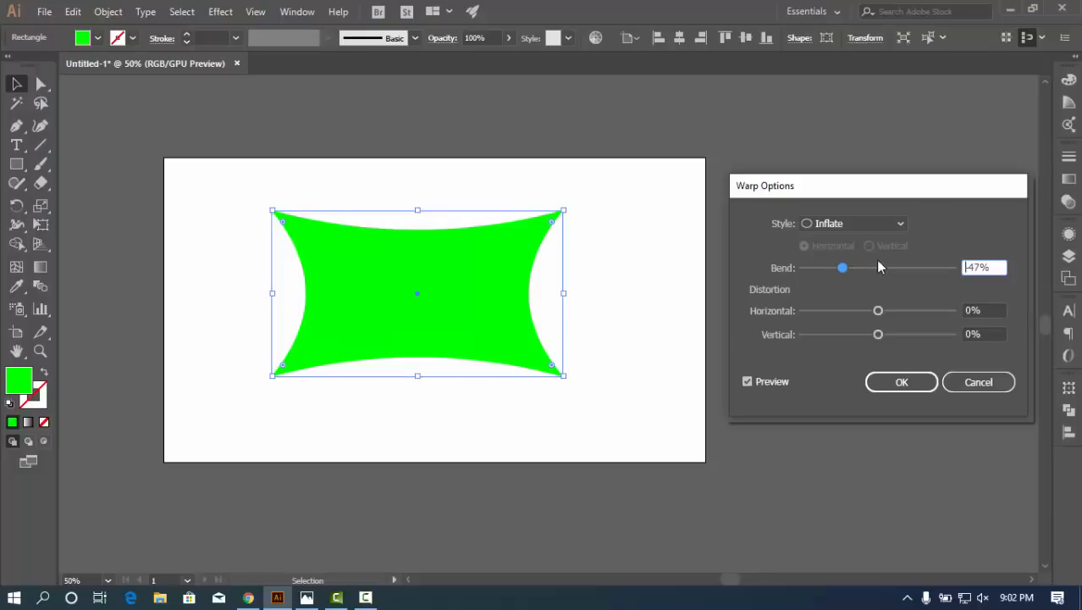
Try the Squeeze warp style with a -68% bend and the Twist style with an 81% bend
left_click(889, 227)
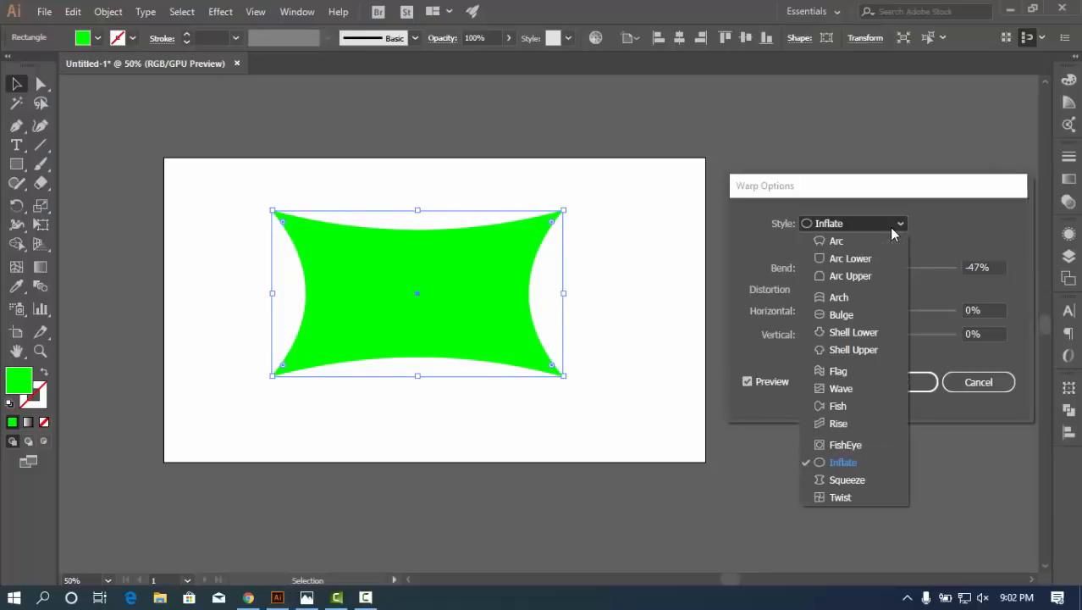
left_click(847, 479)
mouse_move(842, 269)
left_mouse_down()
mouse_move(914, 260)
mouse_move(825, 271)
left_mouse_up()
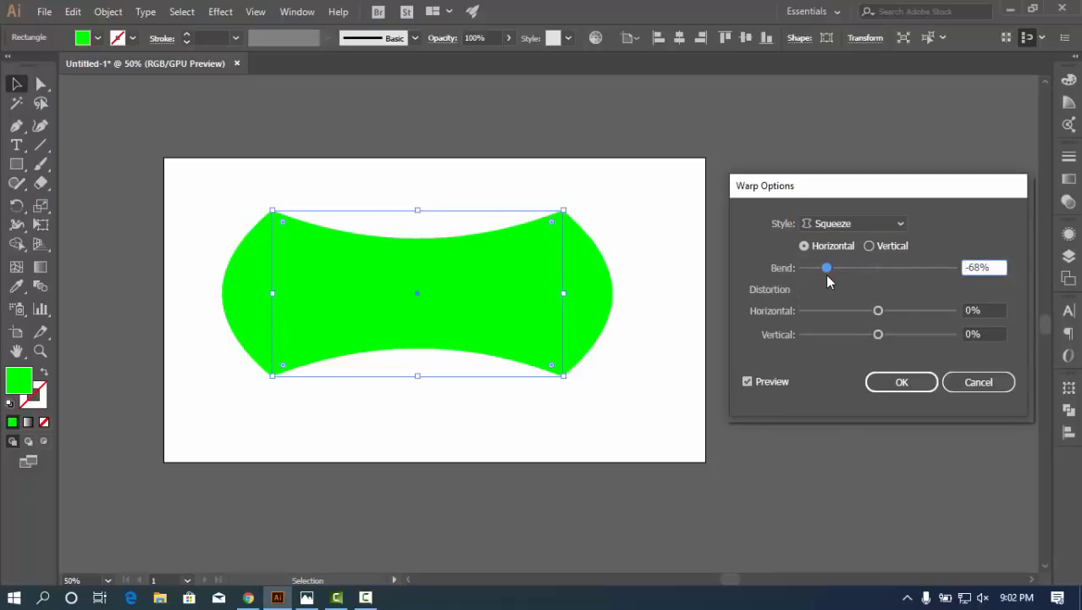
left_click(890, 225)
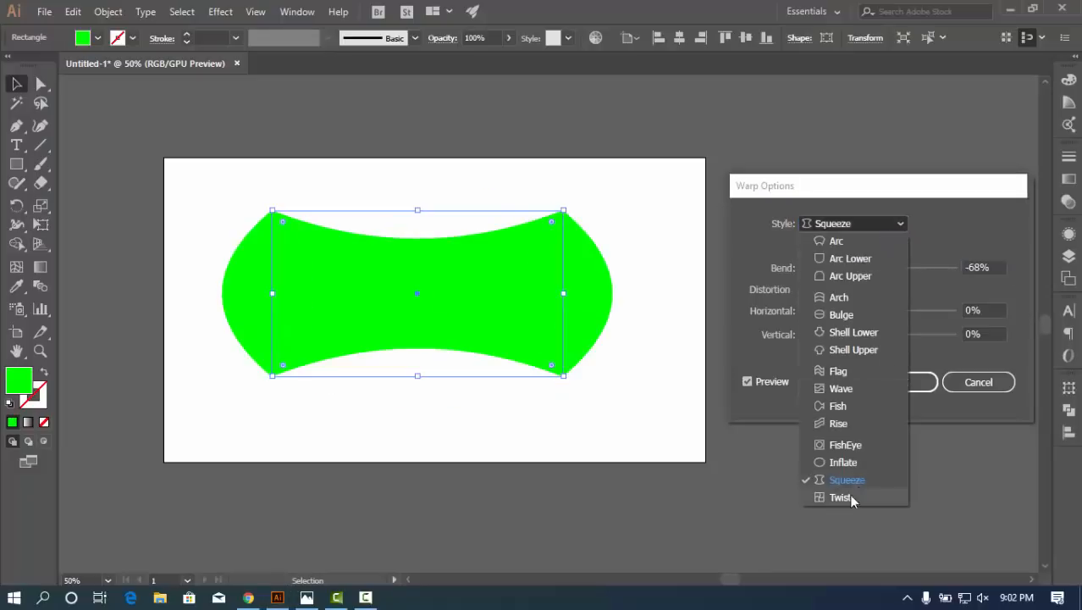
left_click(843, 428)
left_click_drag(828, 271, 938, 268)
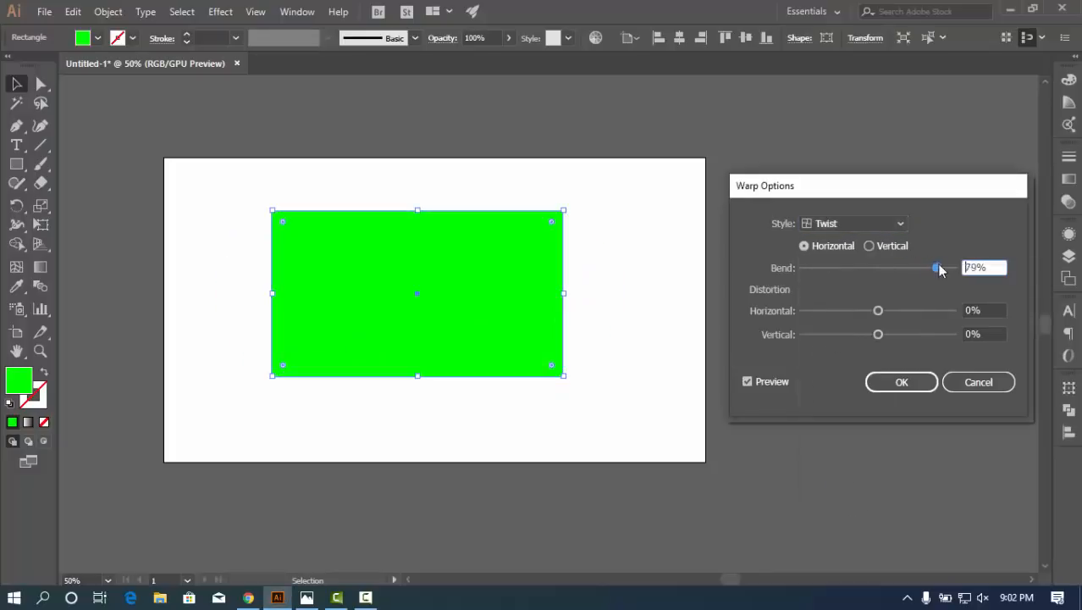
Switch the warp style to Flag with a 20% bend and apply the effect to the rectangle
left_click(888, 223)
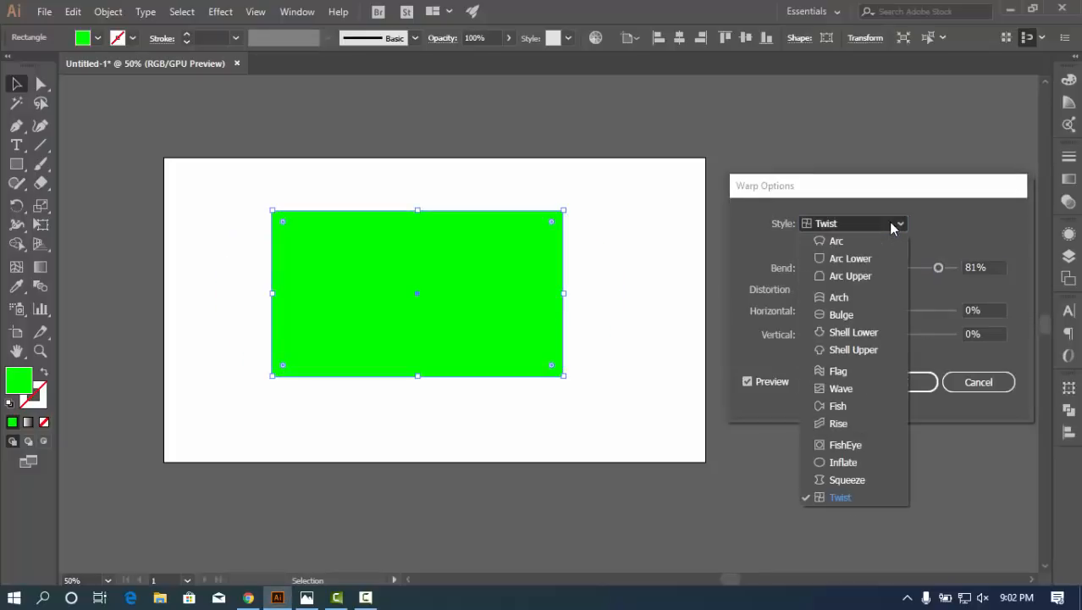
left_click(852, 366)
left_click_drag(938, 267, 894, 270)
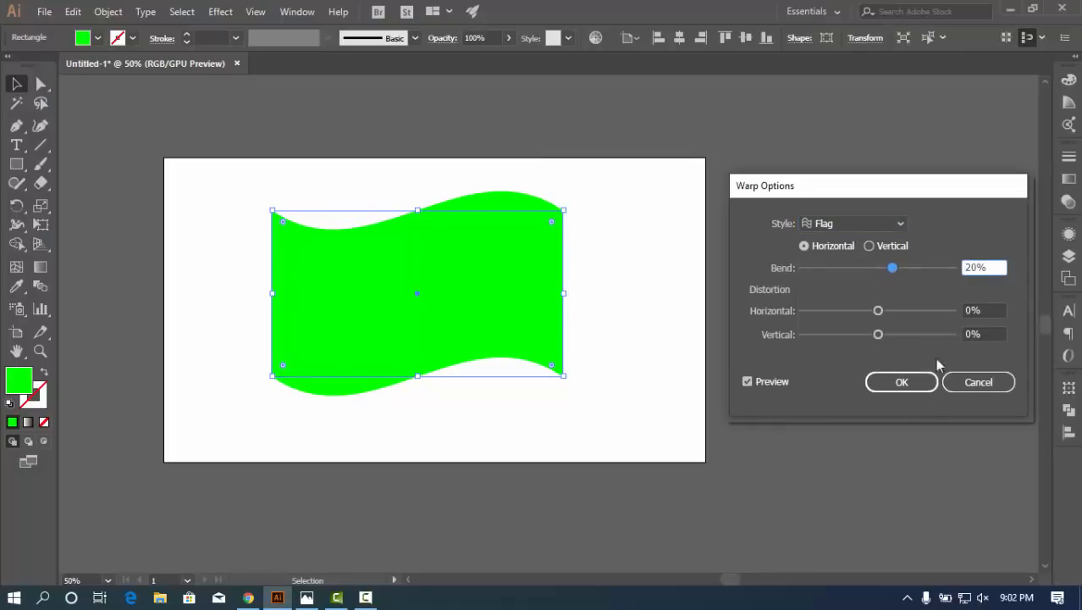
left_click(911, 383)
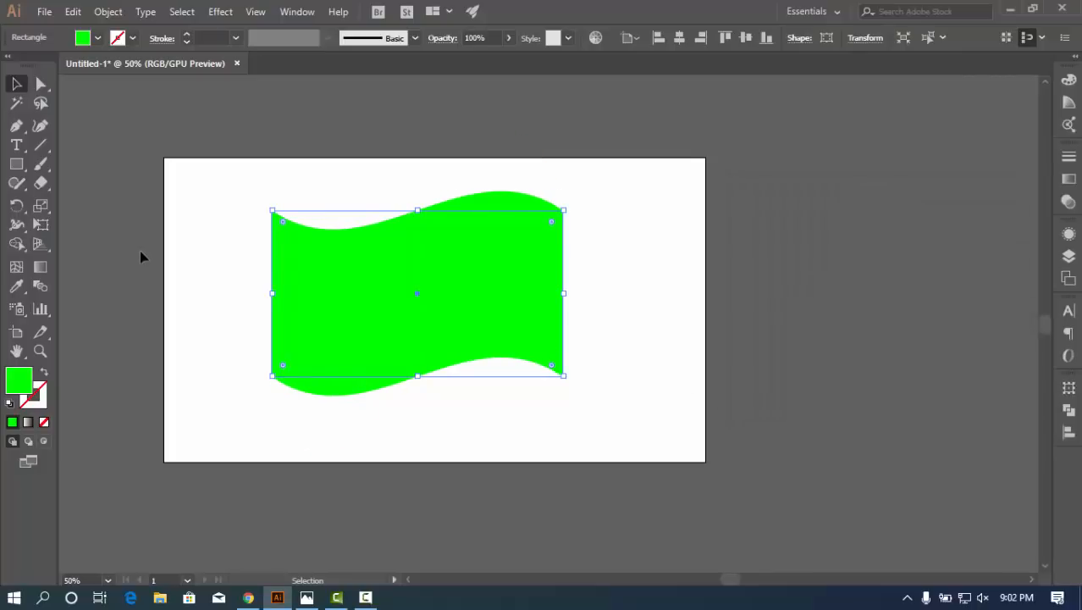
Try reshaping the warped rectangle by moving its upper-right anchor point with the Direct Selection tool, and undo the move
left_click(139, 250)
left_click(393, 304)
left_click(37, 85)
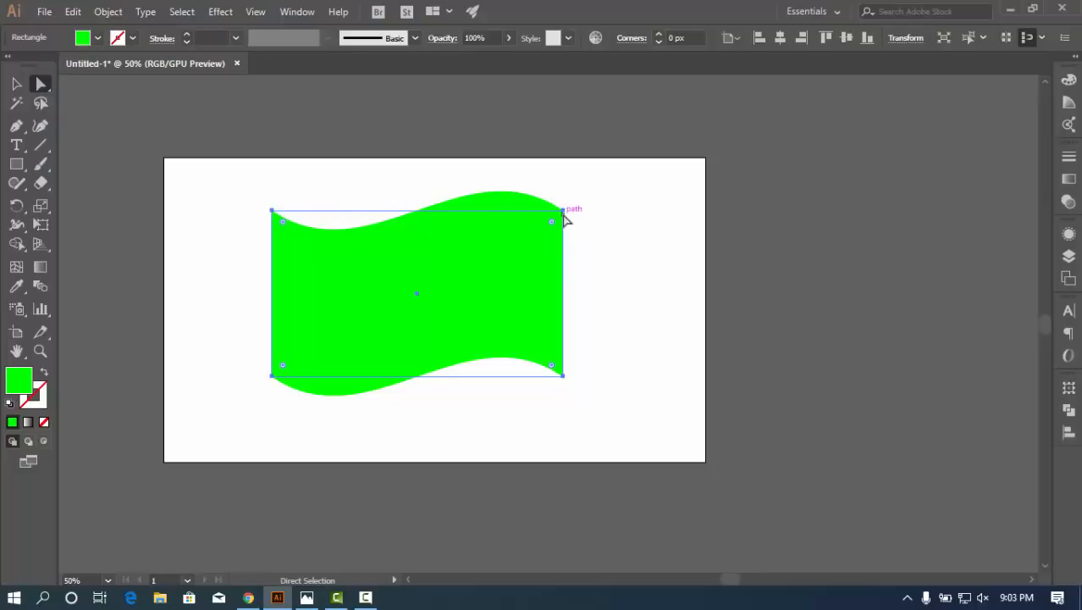
left_click(492, 190)
left_click(491, 191)
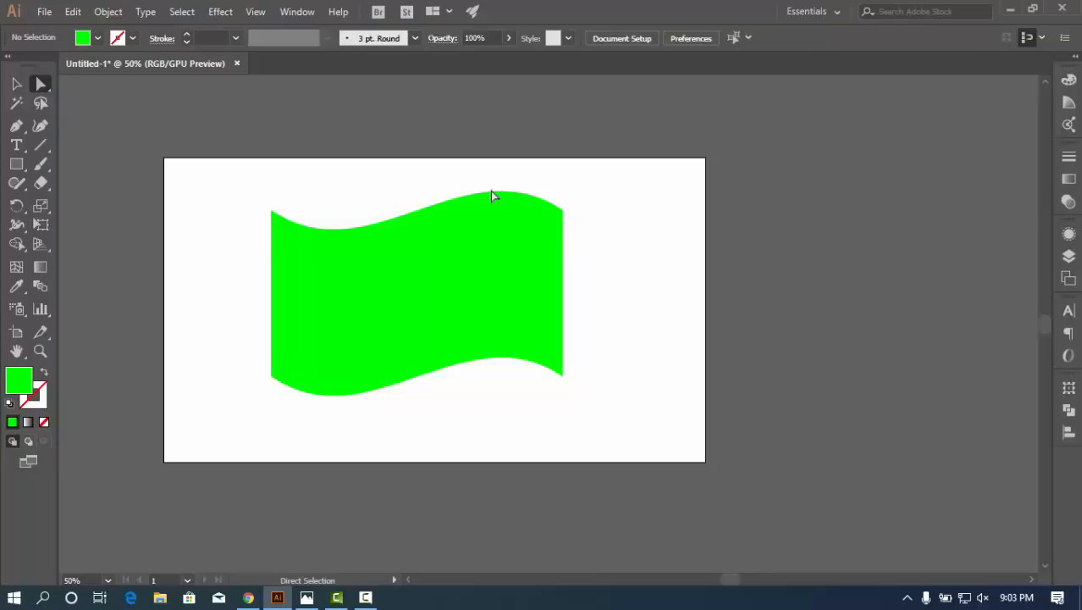
left_click(494, 200)
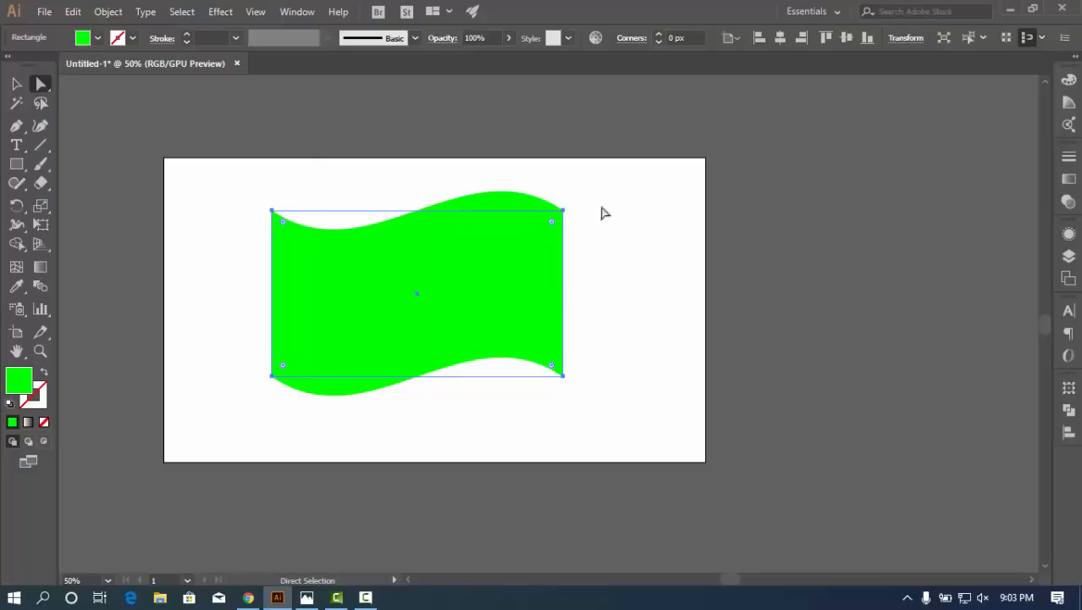
left_click_drag(564, 210, 574, 246)
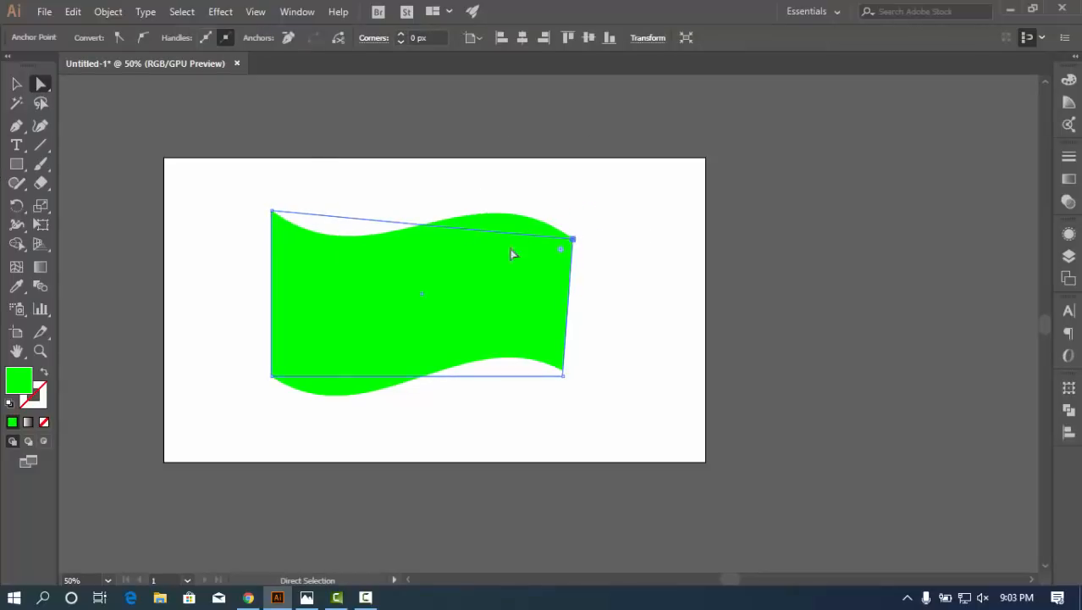
key("ctrl+z")
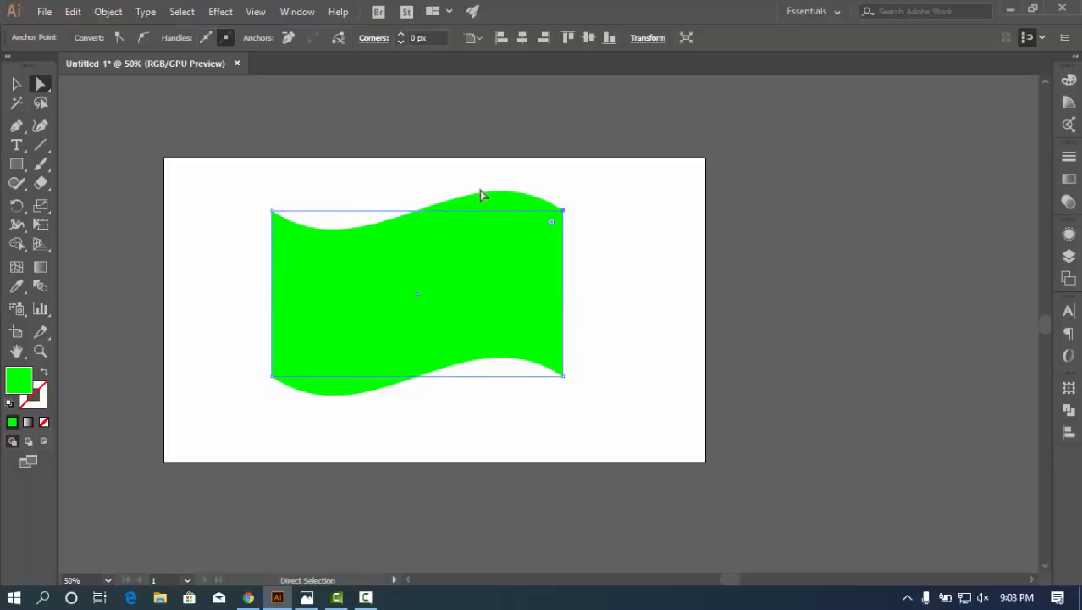
Select the rectangle's upper-right anchor point and examine the Flag warp listed in the shape's Appearance attributes
left_click(563, 210)
left_click(297, 12)
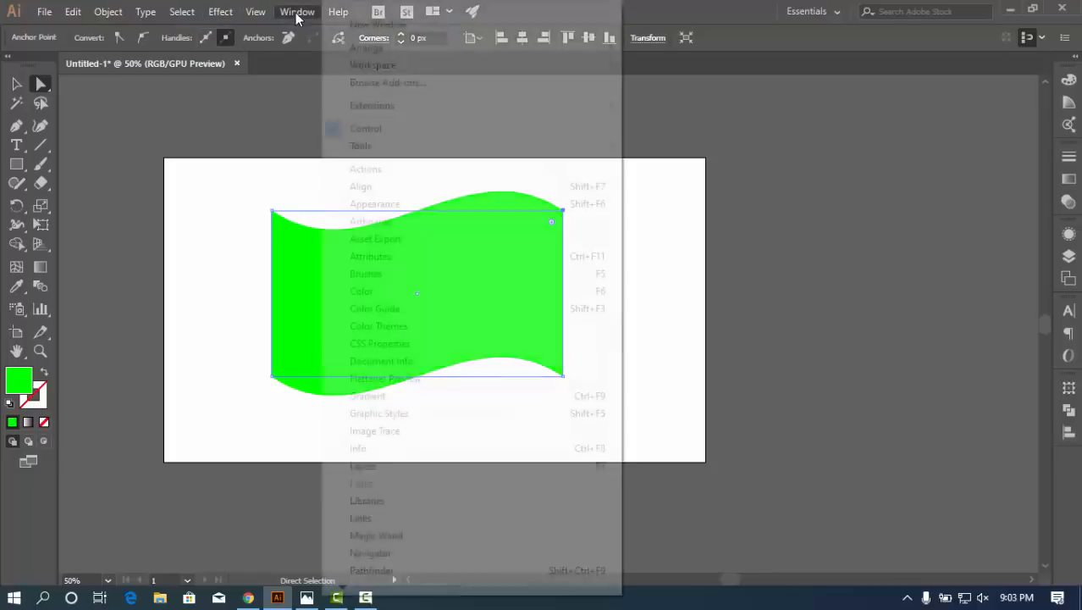
left_click(408, 208)
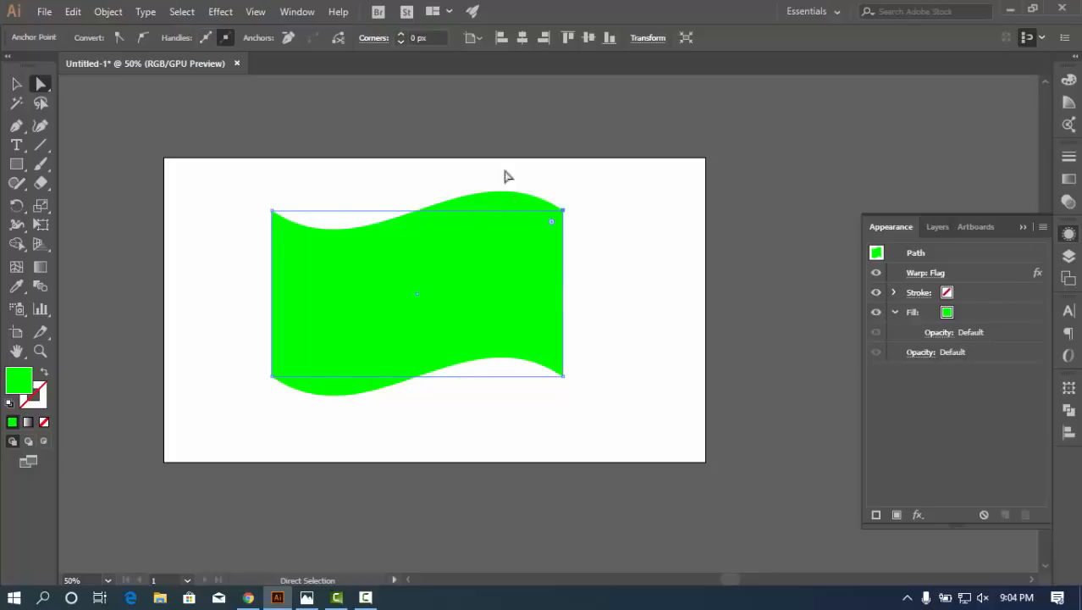
left_click(1033, 229)
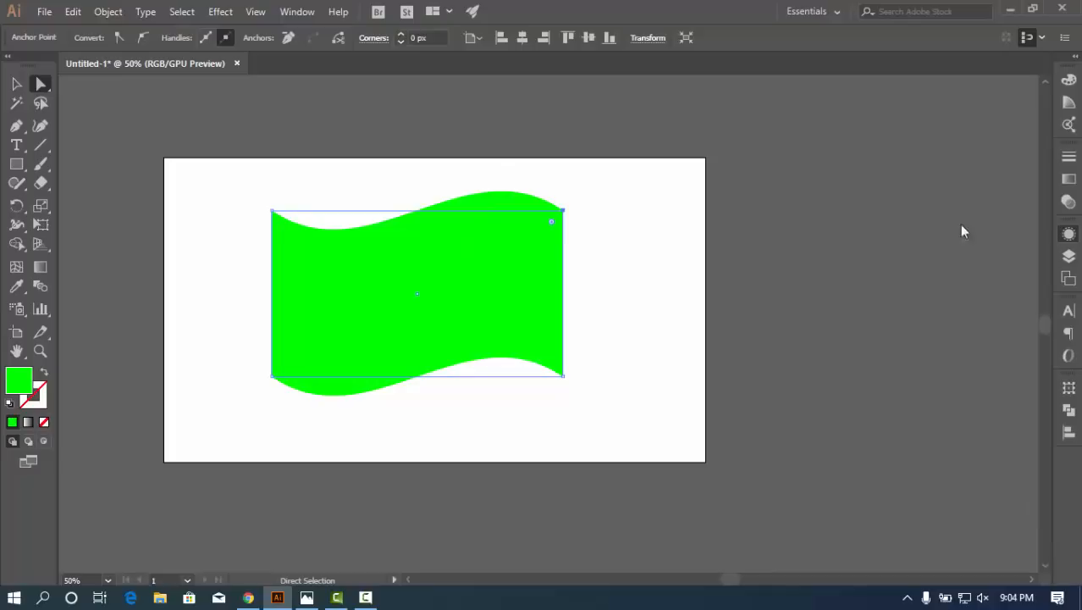
Try to add a second Flag warp instance with a 20% bend on top of the existing one
left_click(220, 11)
mouse_move(279, 216)
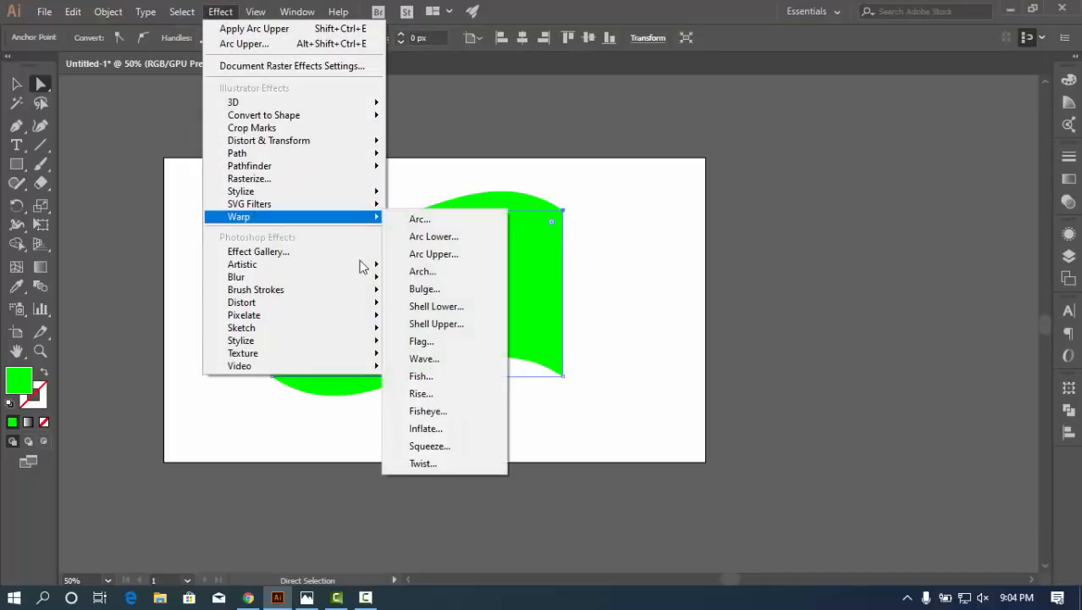
left_click(440, 356)
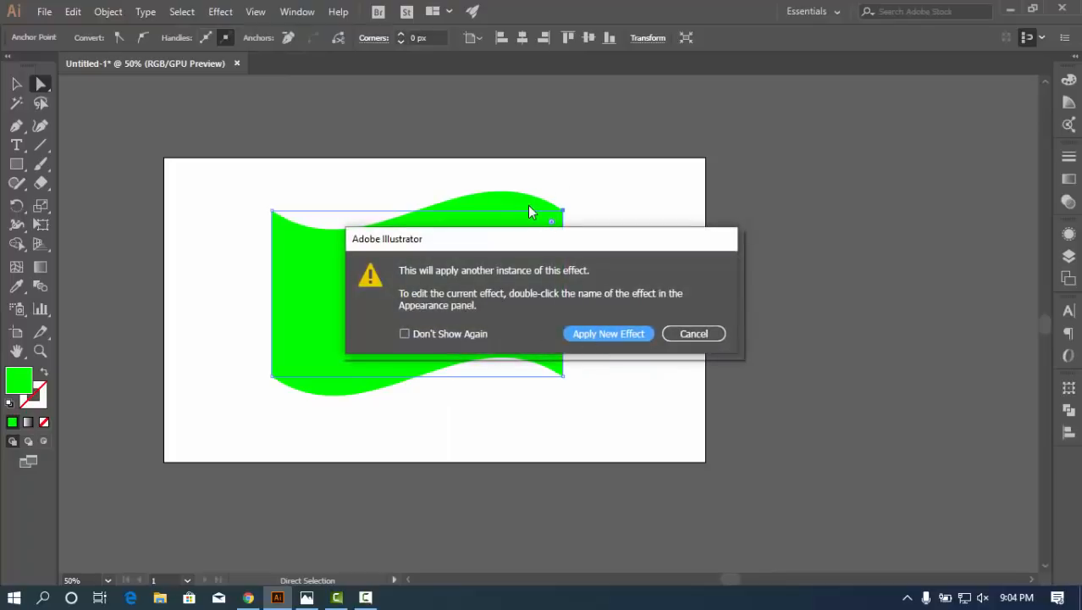
left_click(596, 333)
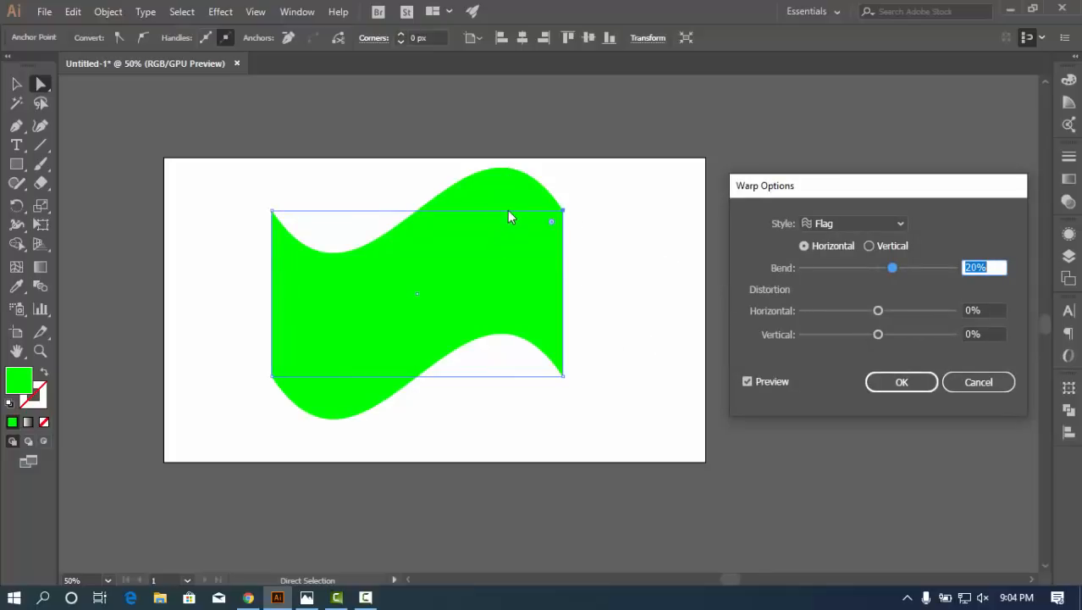
left_click(976, 381)
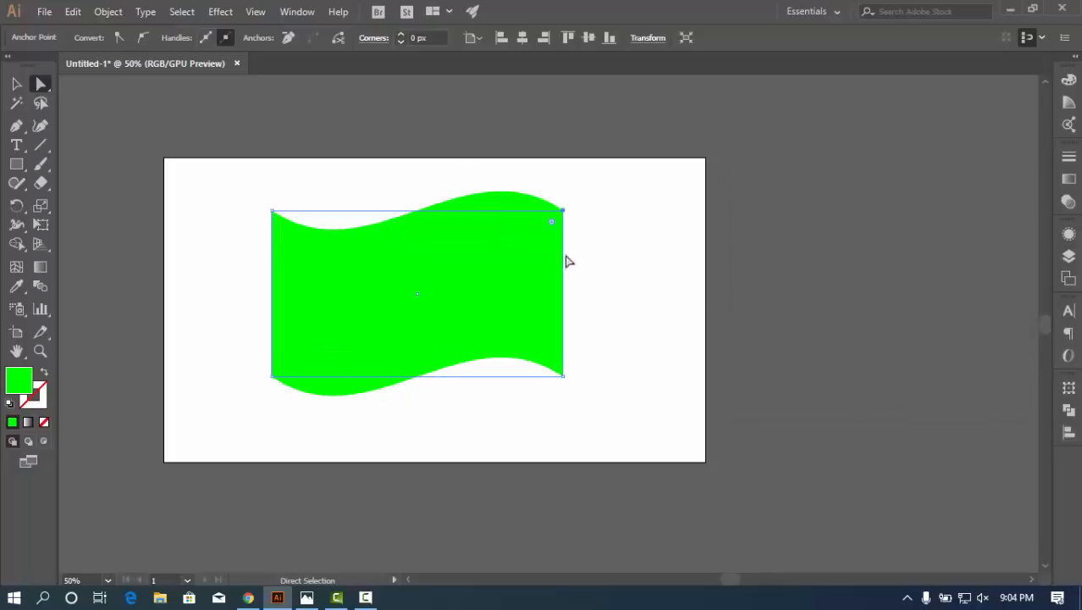
Reopen the existing Flag warp from the shape's Appearance attributes and try a 62% bend without applying it
left_click(1068, 233)
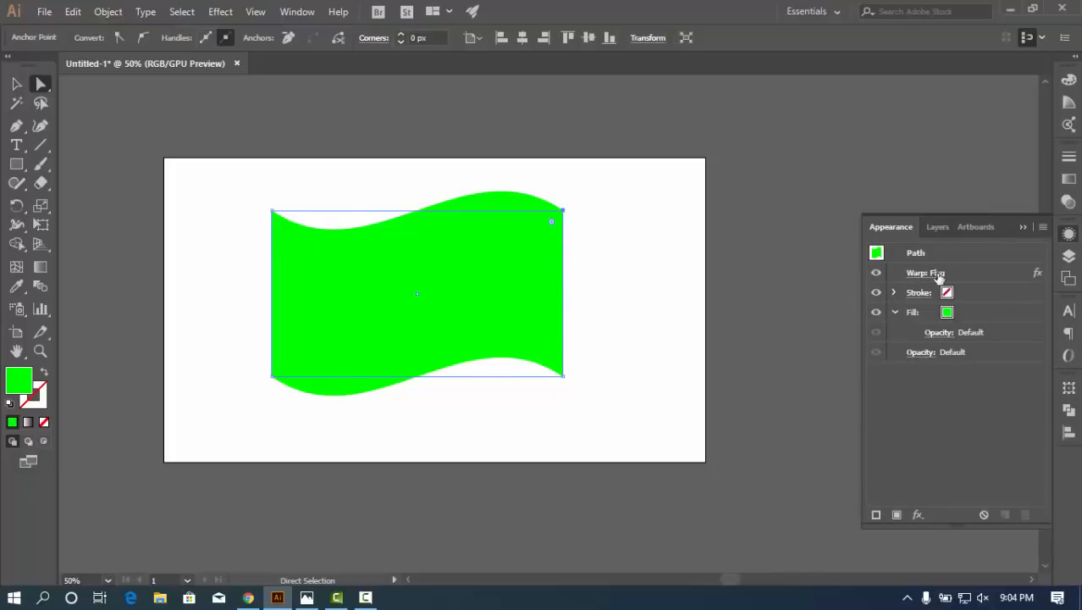
left_click(919, 274)
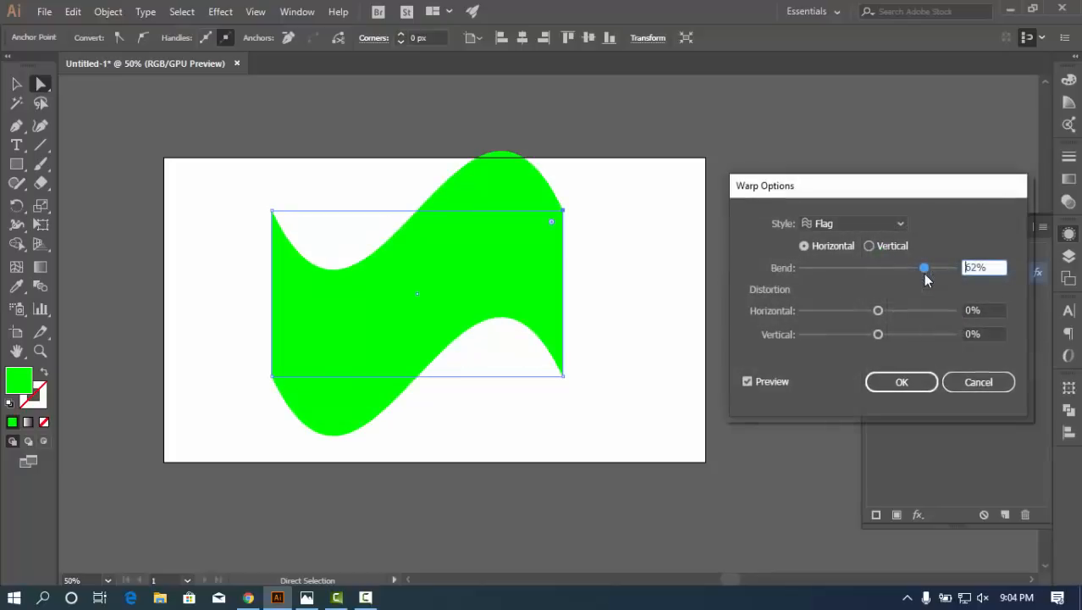
left_click(771, 382)
left_click(997, 382)
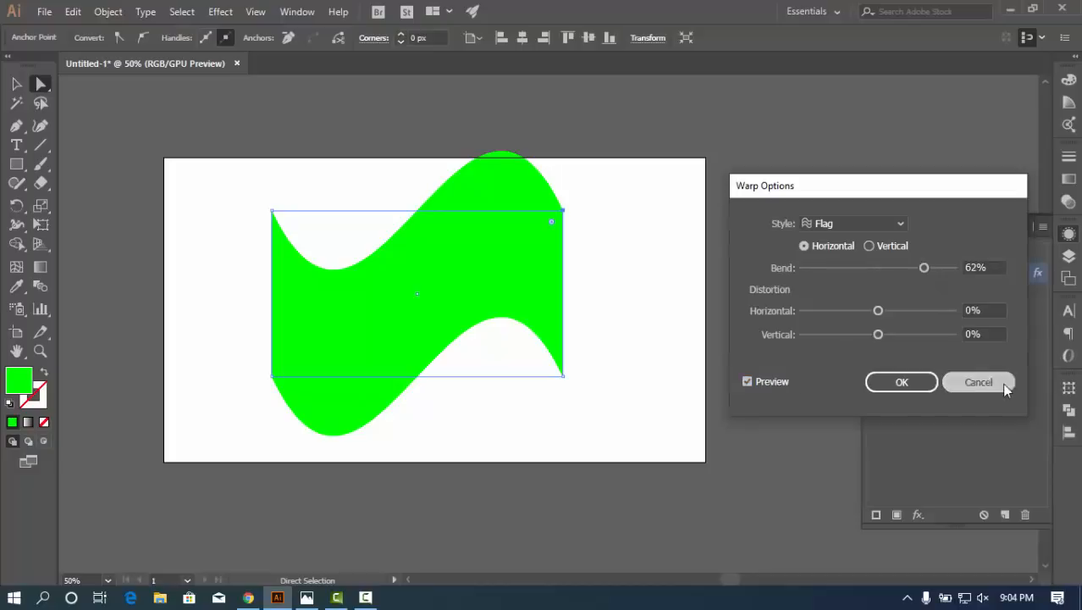
left_click(929, 277)
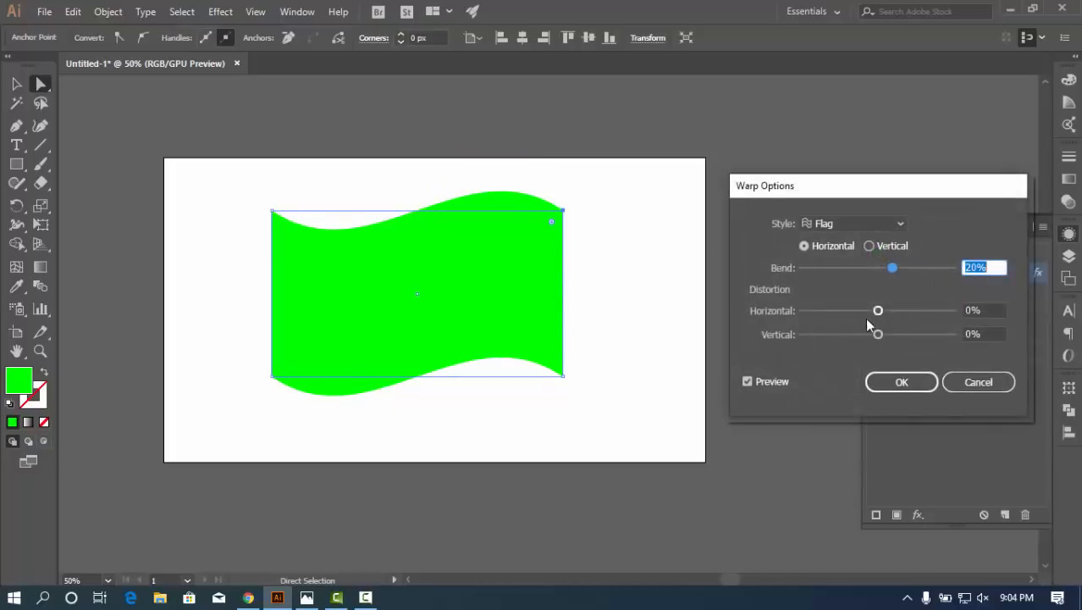
left_click(973, 379)
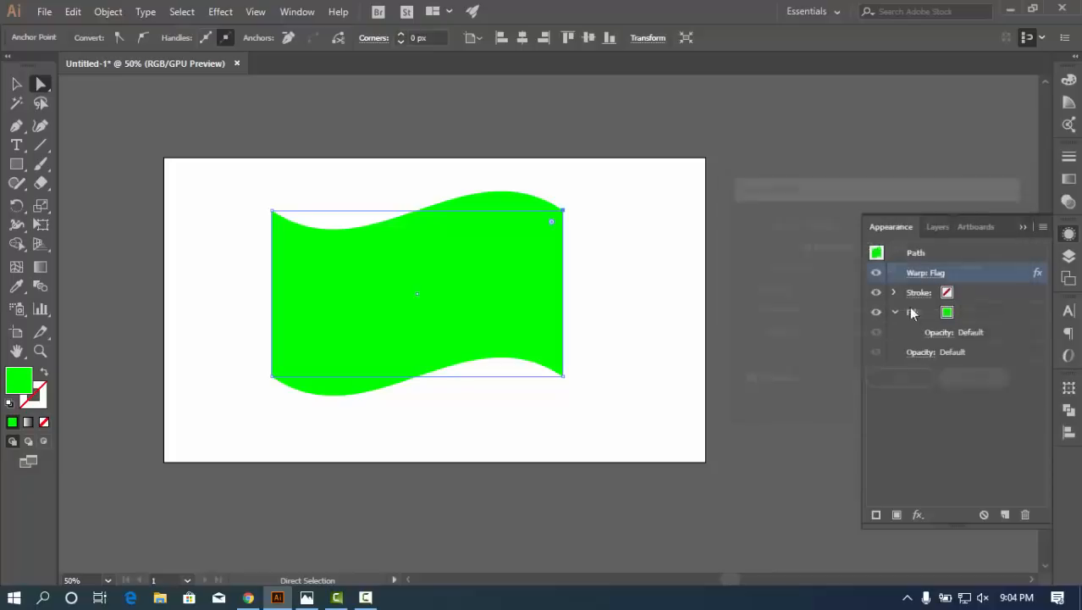
Edit the existing Flag warp to a reversed bend of about -28% and apply the change
left_click(929, 277)
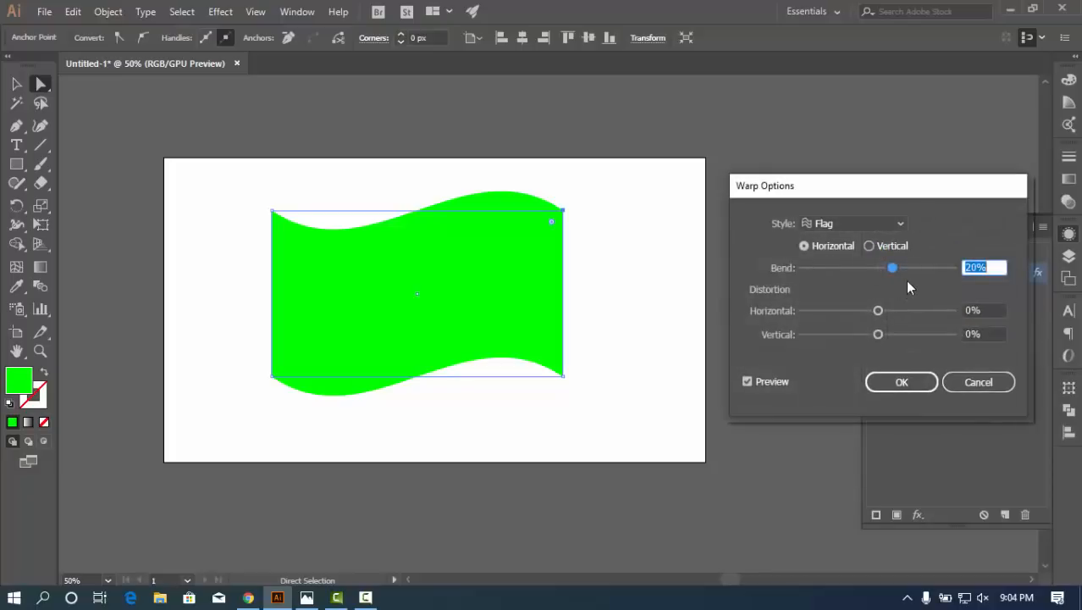
left_click_drag(901, 268, 871, 270)
left_click_drag(846, 272, 858, 265)
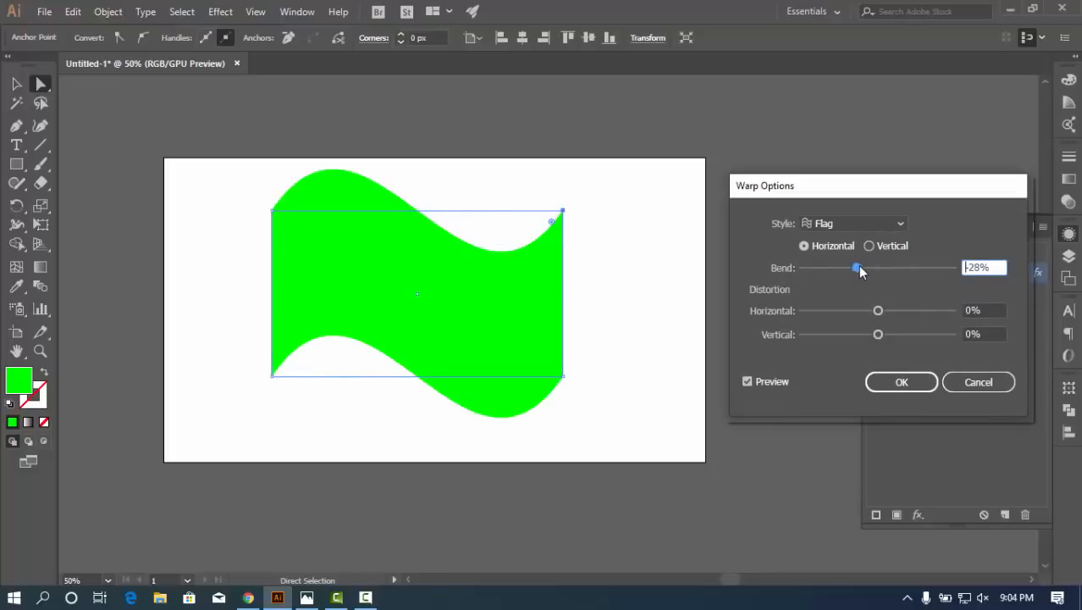
left_click(900, 382)
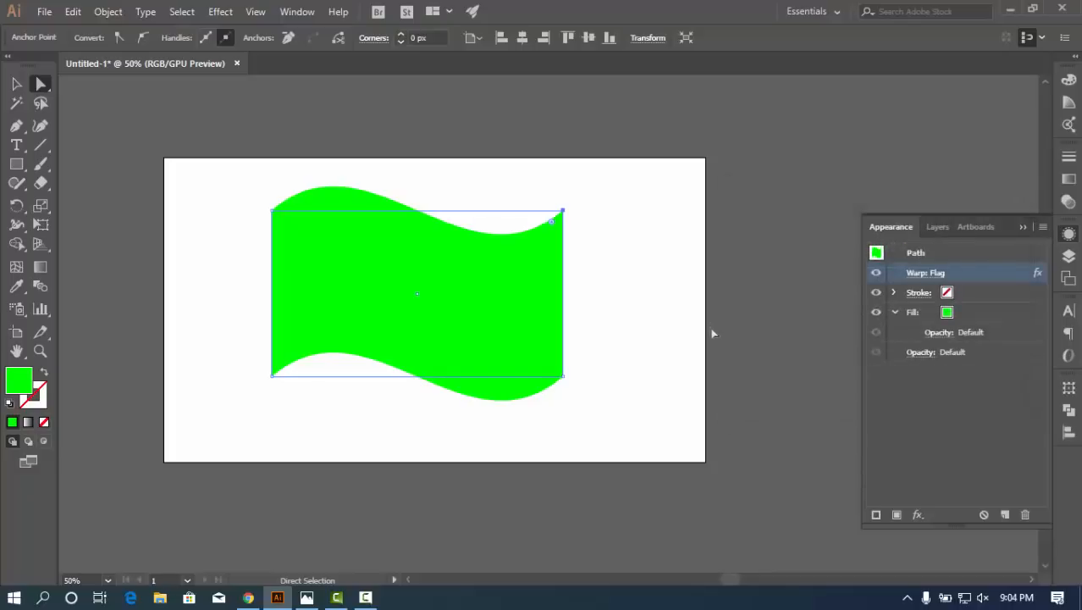
left_click(1021, 227)
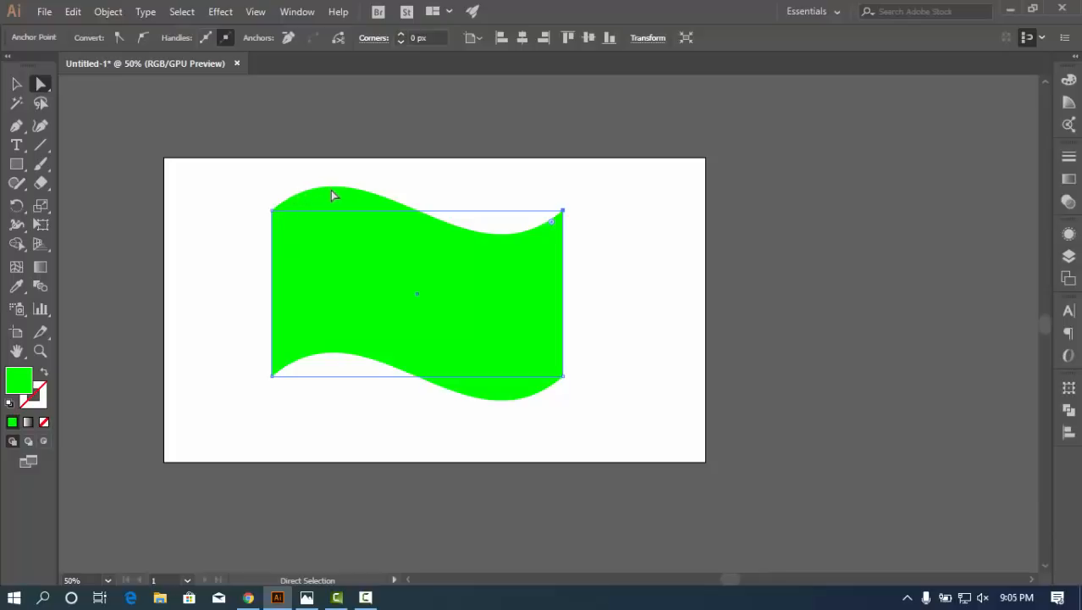
Expand the appearance of the warped rectangle into an editable path and select its upper-left anchor point
left_click(269, 210)
left_click(120, 10)
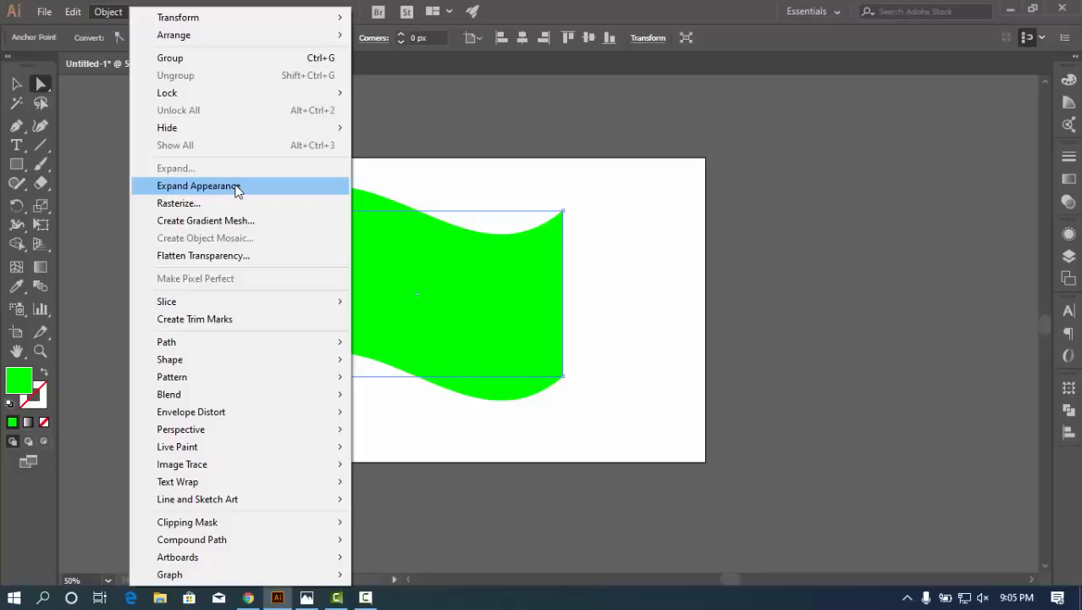
left_click(236, 186)
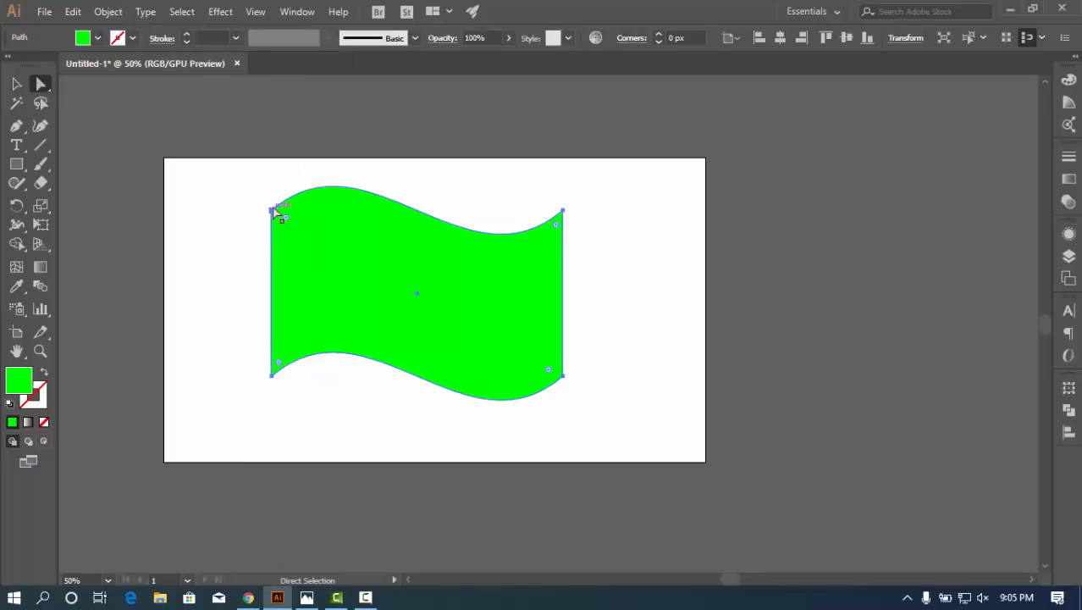
left_click(272, 209)
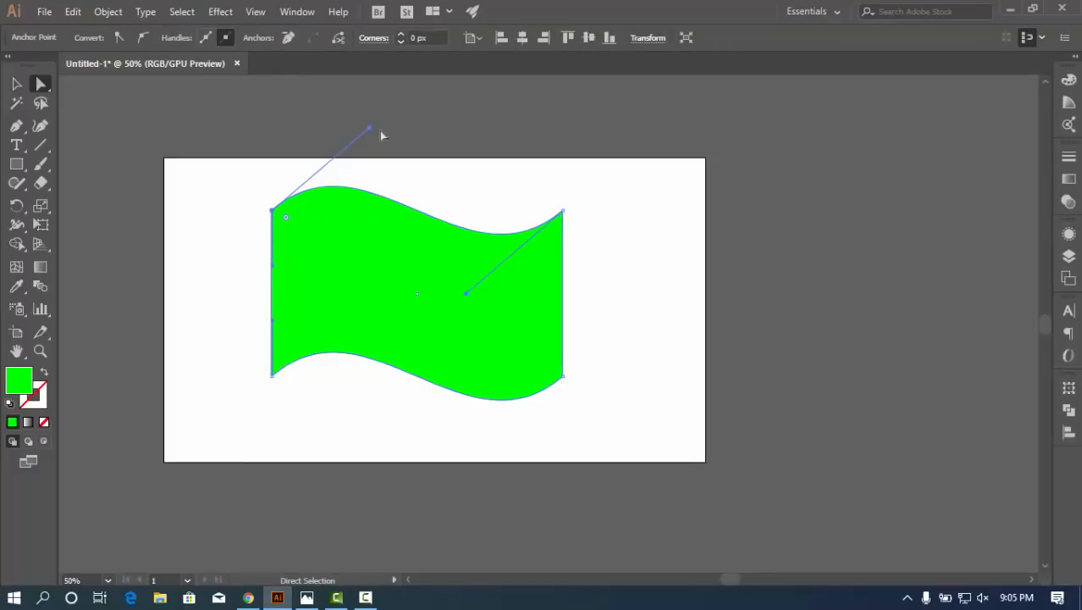
Try reshaping the upper edge of the expanded flag by moving the upper-left anchor's direction handle inward and down
left_click_drag(369, 129, 398, 162)
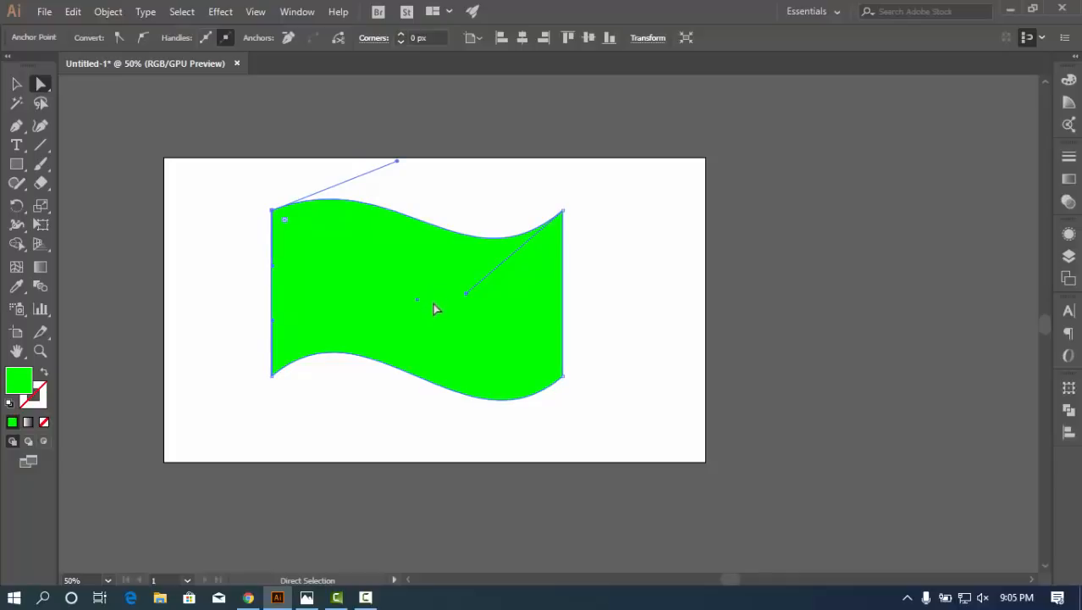
left_click(330, 276, "ctrl")
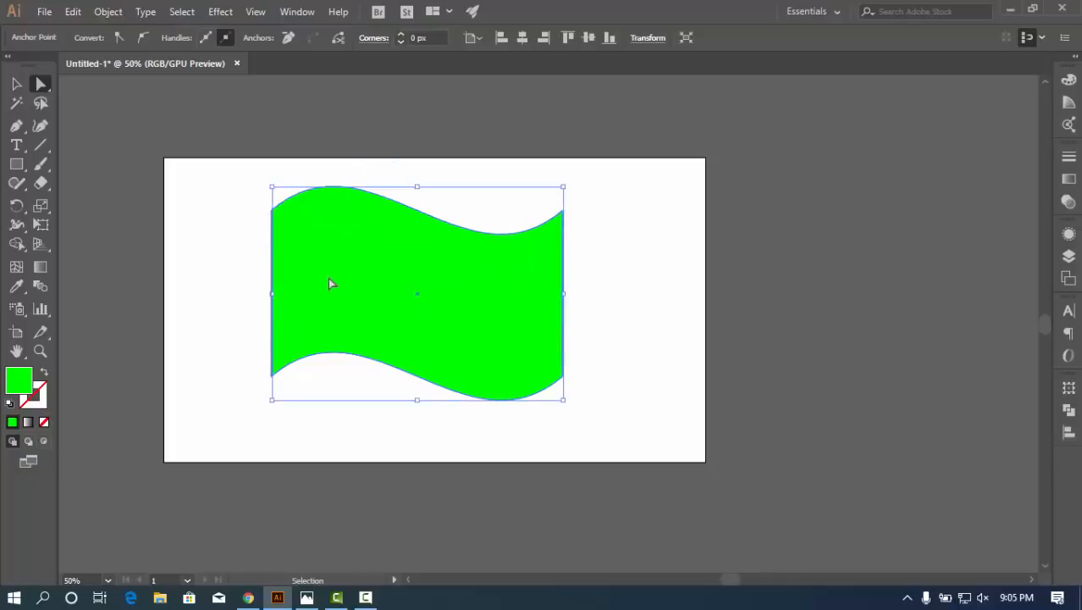
left_click(183, 217)
Expand the appearance of the Flag-warped rectangle again, check its upper-left anchor point, and deselect the path
left_click(287, 209)
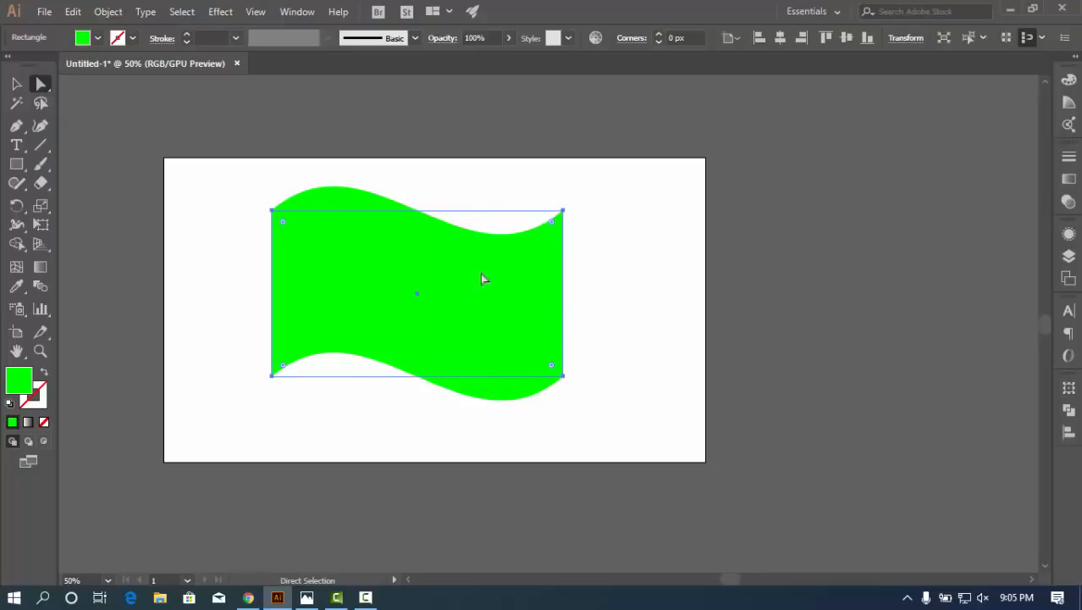
left_click(109, 12)
left_click(167, 188)
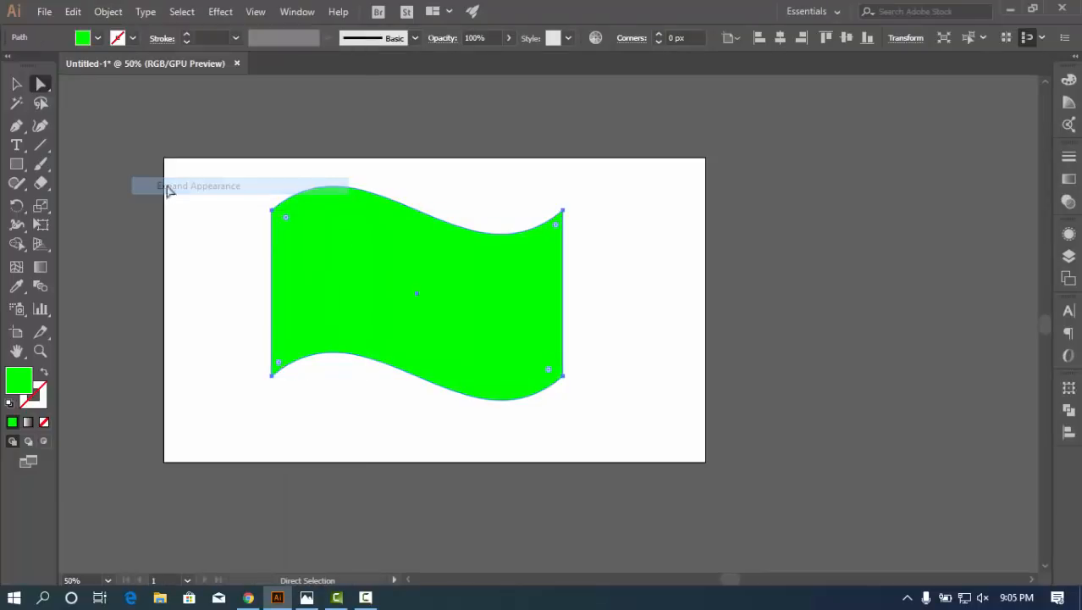
left_click(274, 210)
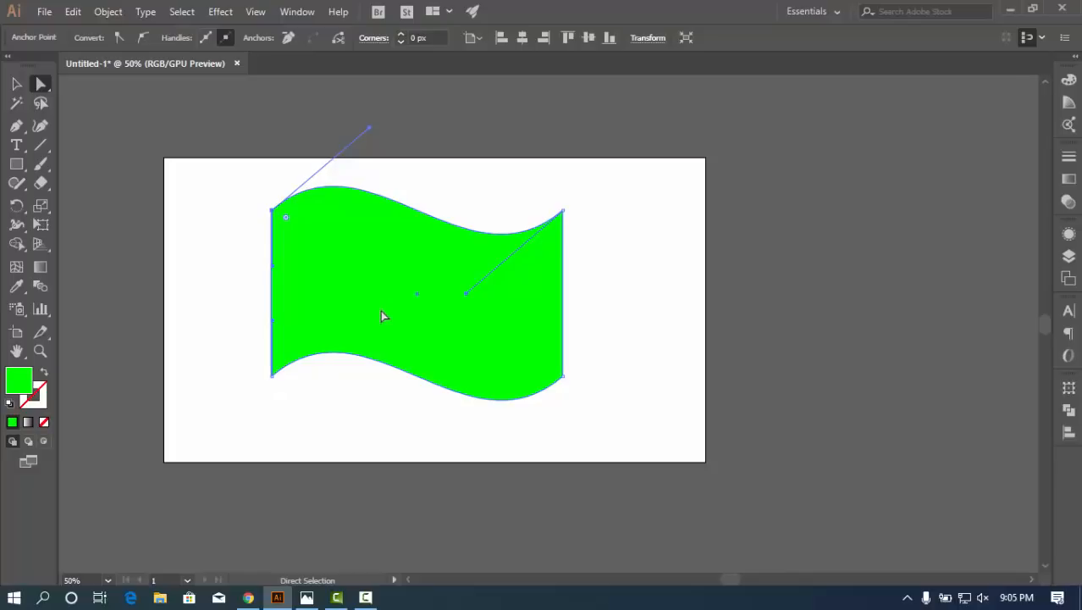
left_click(334, 123)
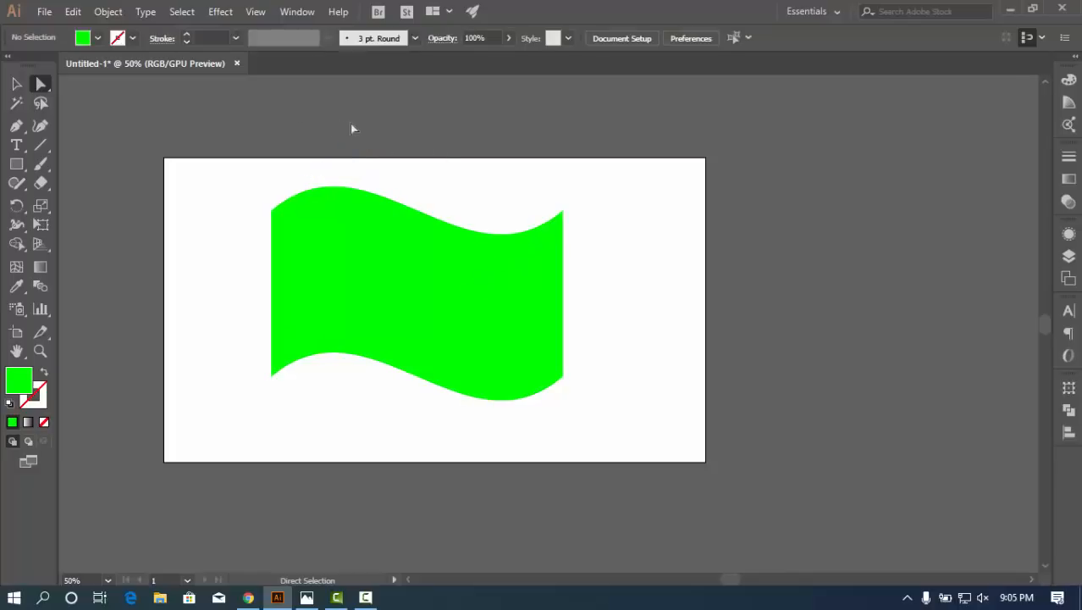
Lower the upper-left anchor's direction handle and round that corner of the green flag to a radius of about 231 px
left_click_drag(265, 208, 276, 220)
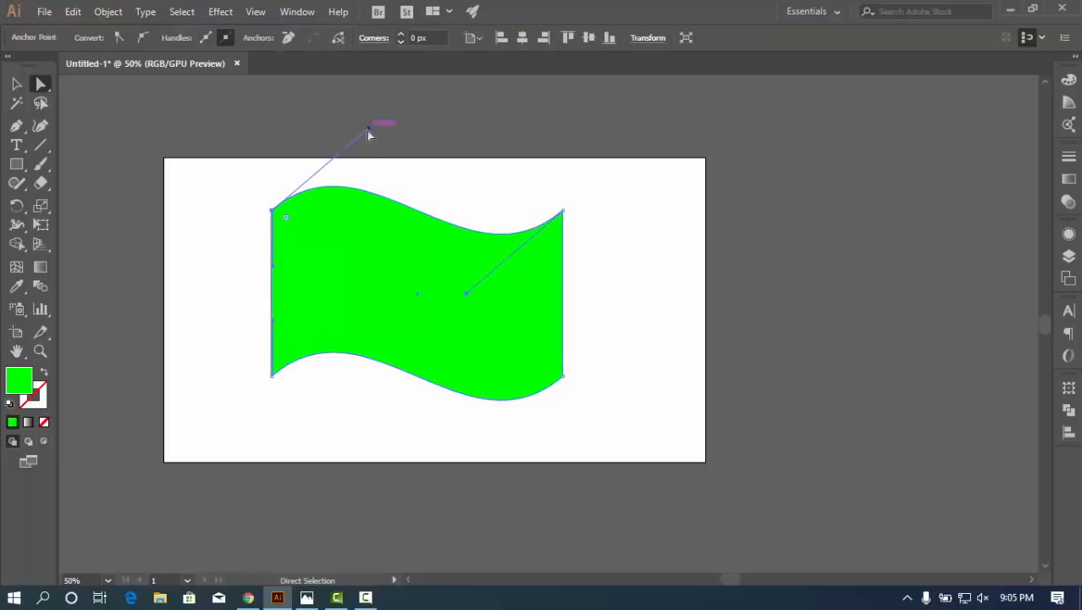
left_click_drag(370, 127, 392, 153)
left_click_drag(296, 231, 372, 295)
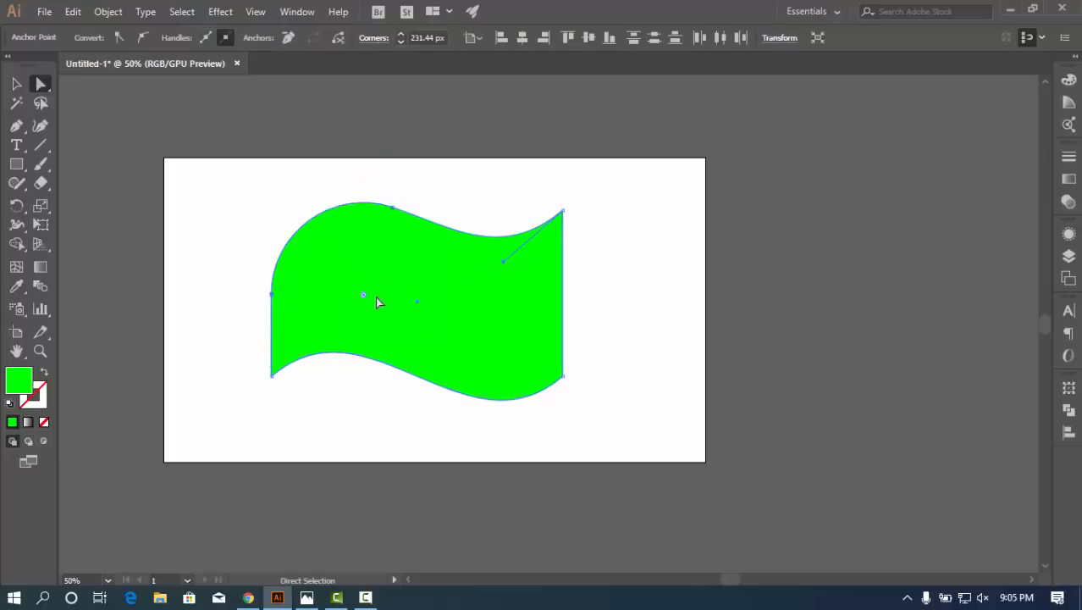
left_click(205, 318)
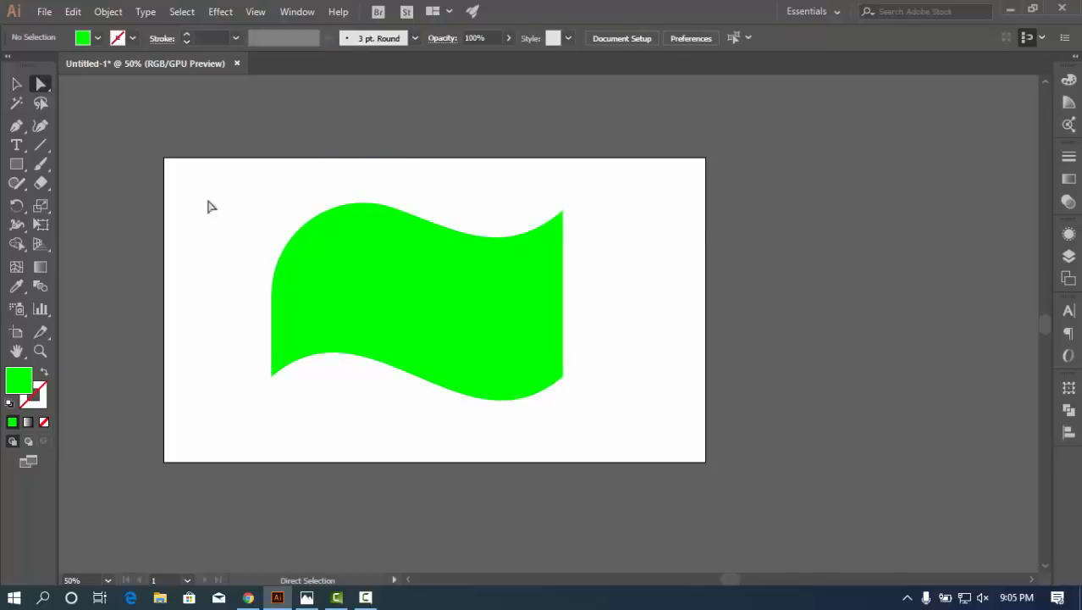
Select the whole green flag shape and remove it, leaving the artboard empty
left_click_drag(210, 205, 720, 481)
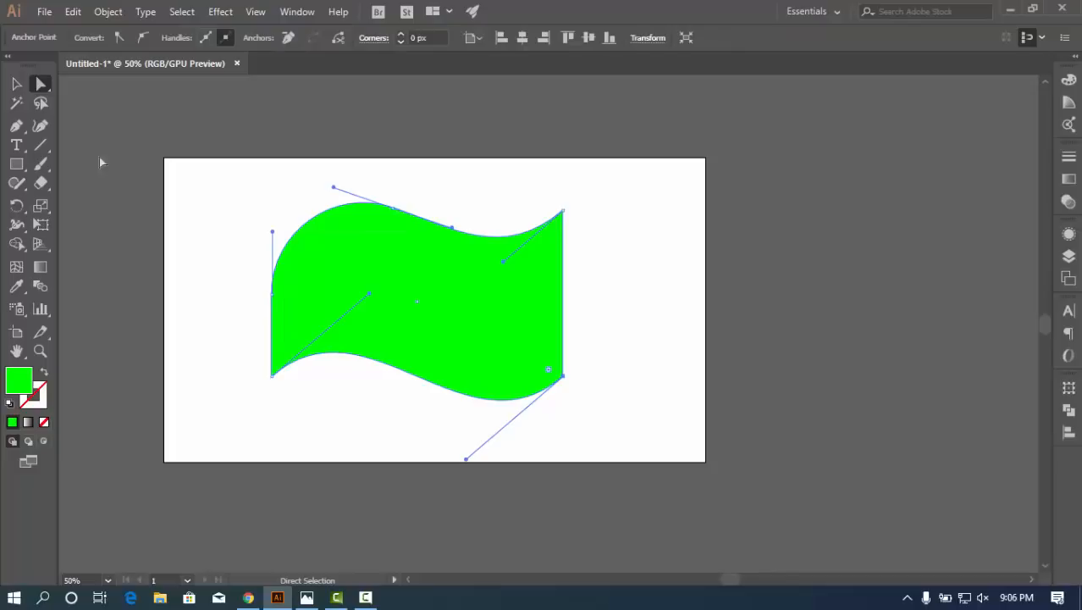
left_click(16, 83)
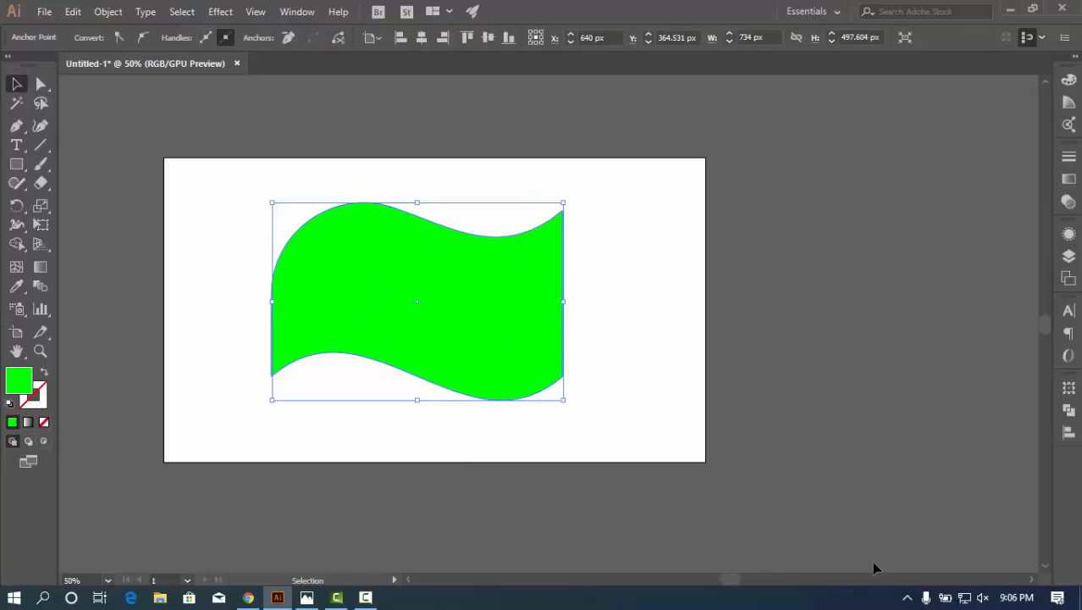
key("ctrl+z")
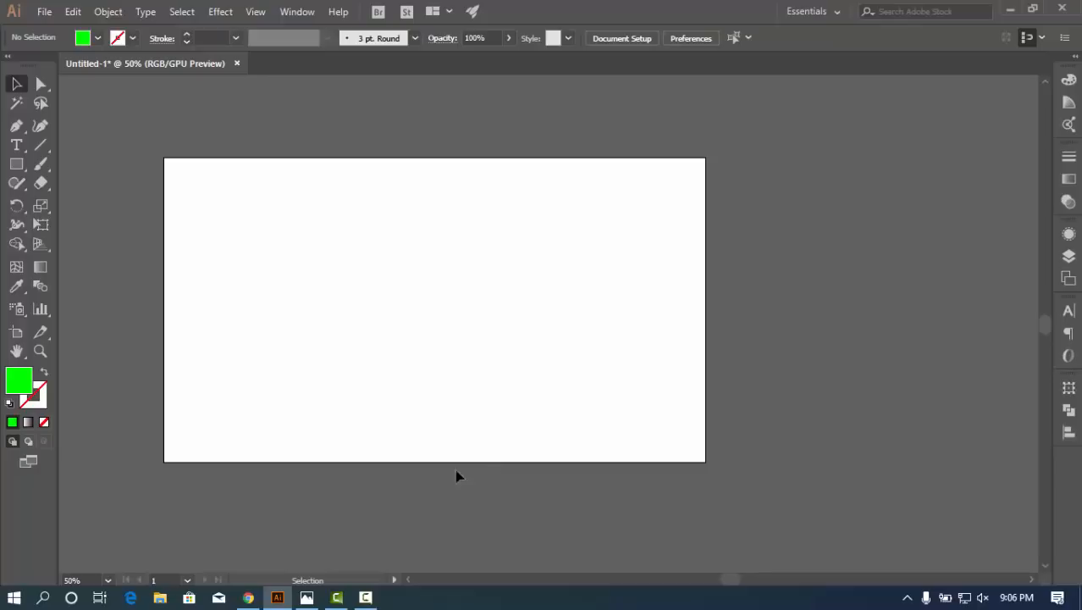
Switch to Chrome, find the flyer assignment in the SSD 207 Graphic Design Offline 56 Facebook group, and open its first link in a new tab
left_click(248, 597)
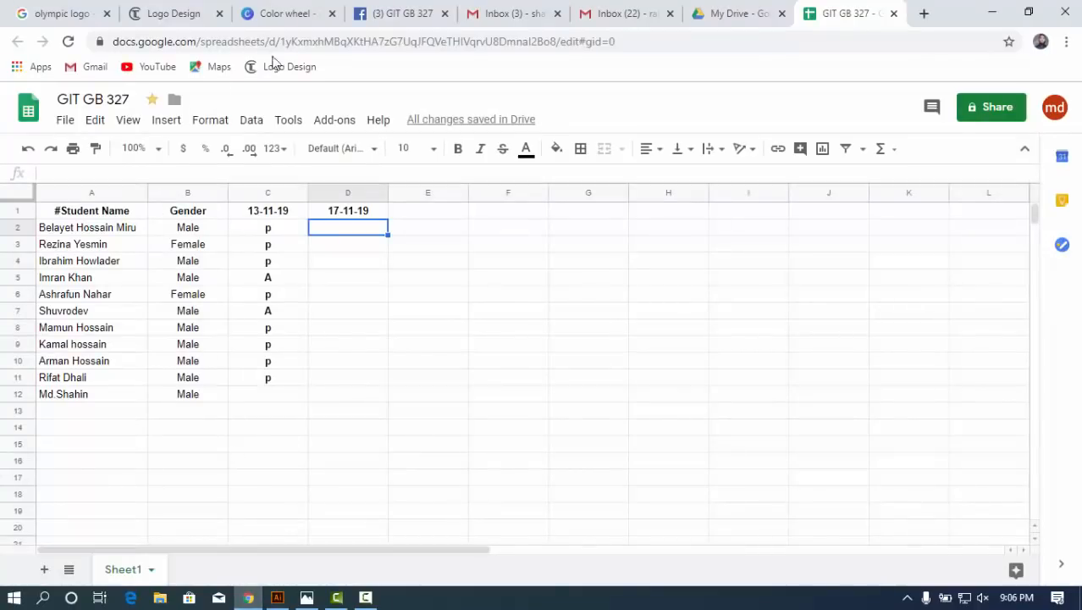
left_click(407, 20)
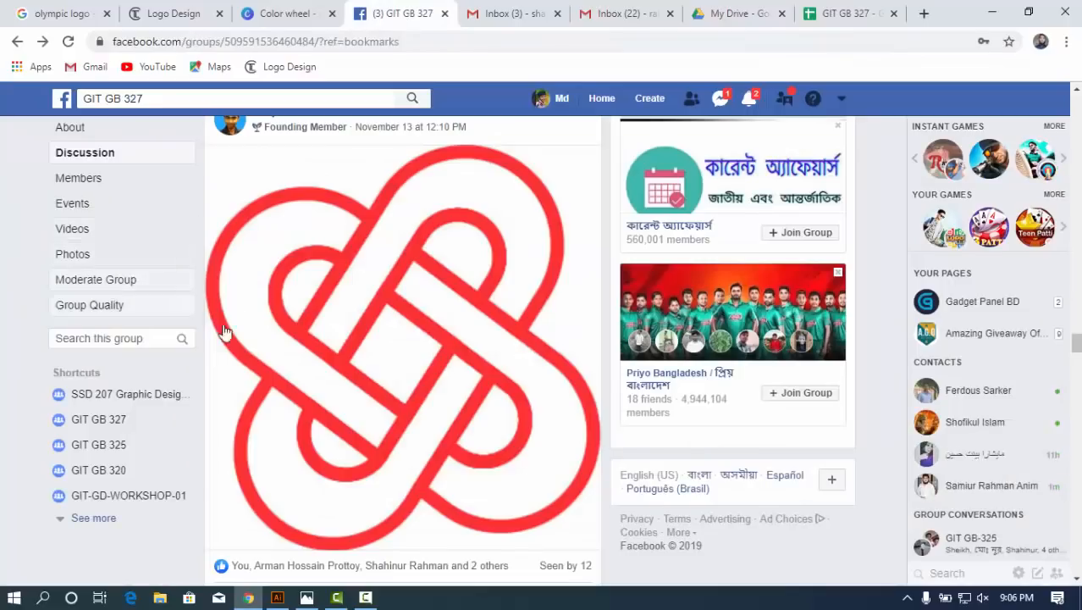
left_click(141, 401)
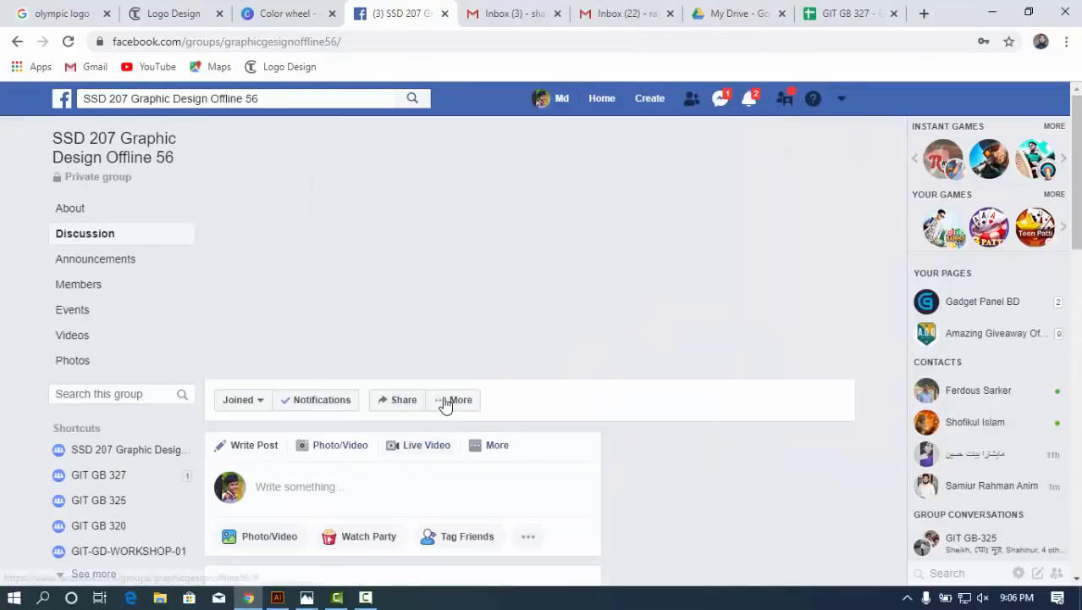
scroll(443, 403, "down", 5)
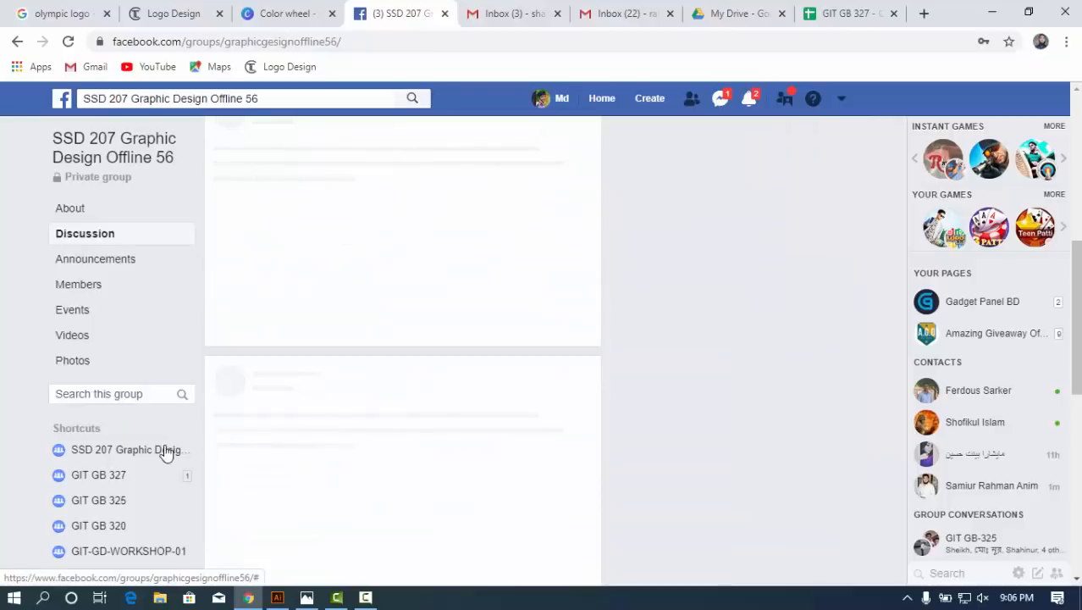
scroll(517, 400, "up", 4)
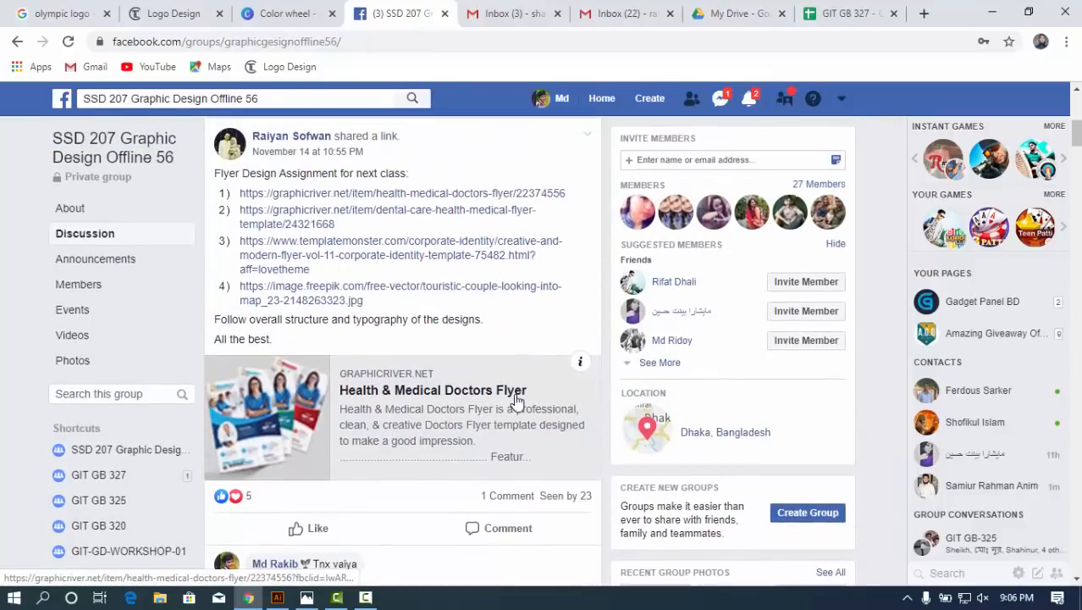
right_click(337, 433)
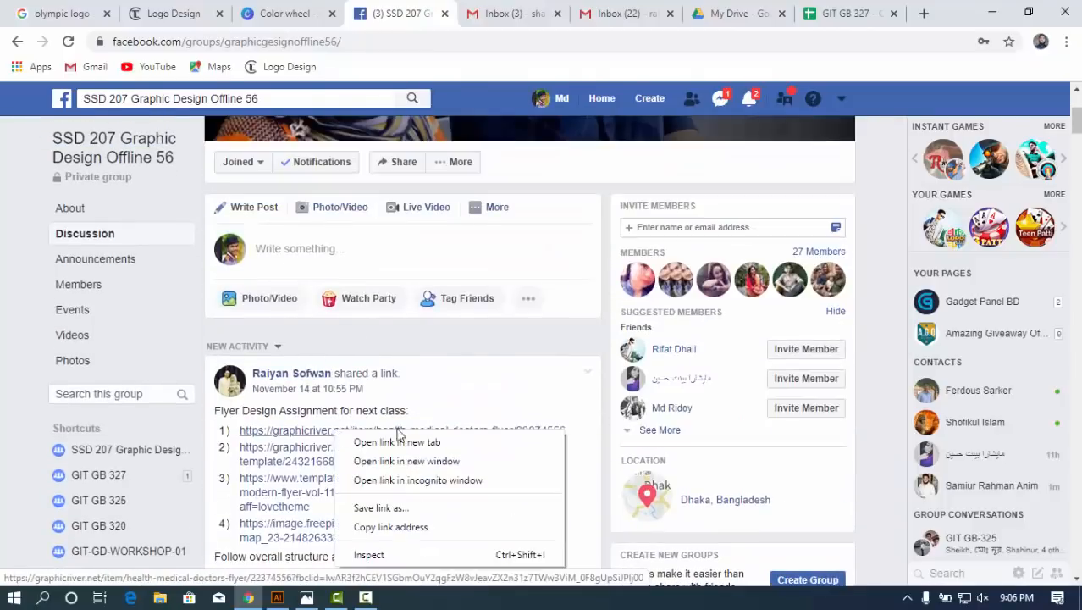
left_click(398, 442)
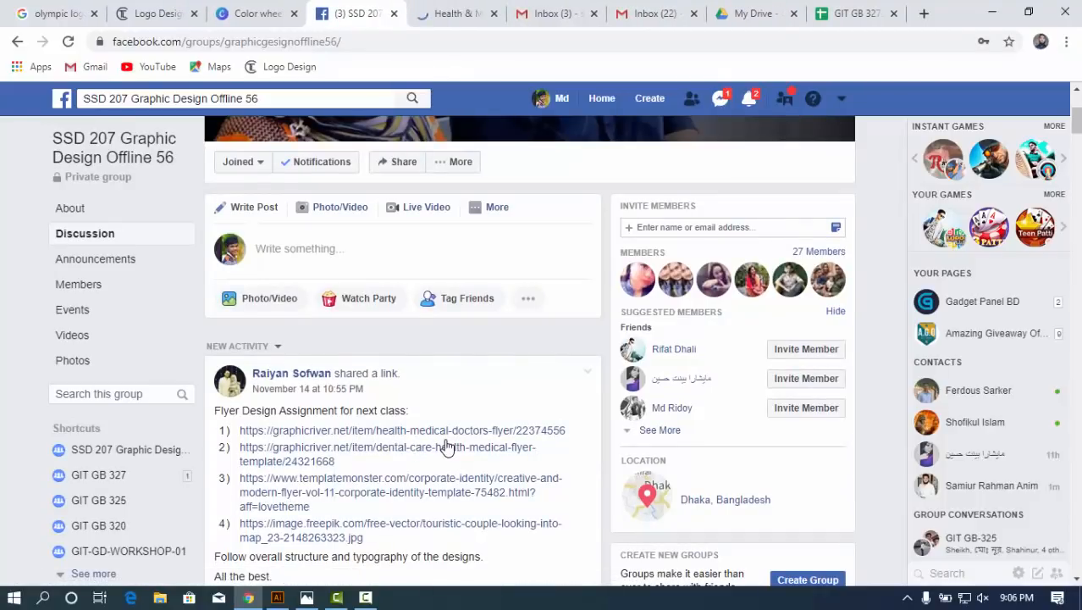
Look through the GIT GB 327 and SSD 207 Graphic Design Offline 56 group pages, ending on GIT GB 327
left_click(505, 210)
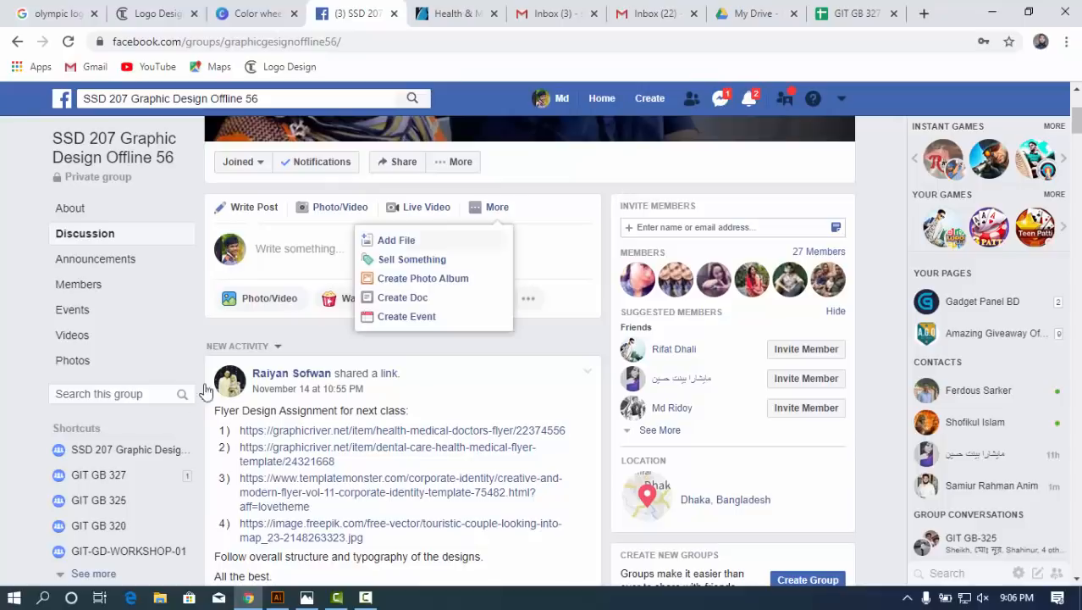
scroll(117, 479, "down", 3)
left_click(114, 479)
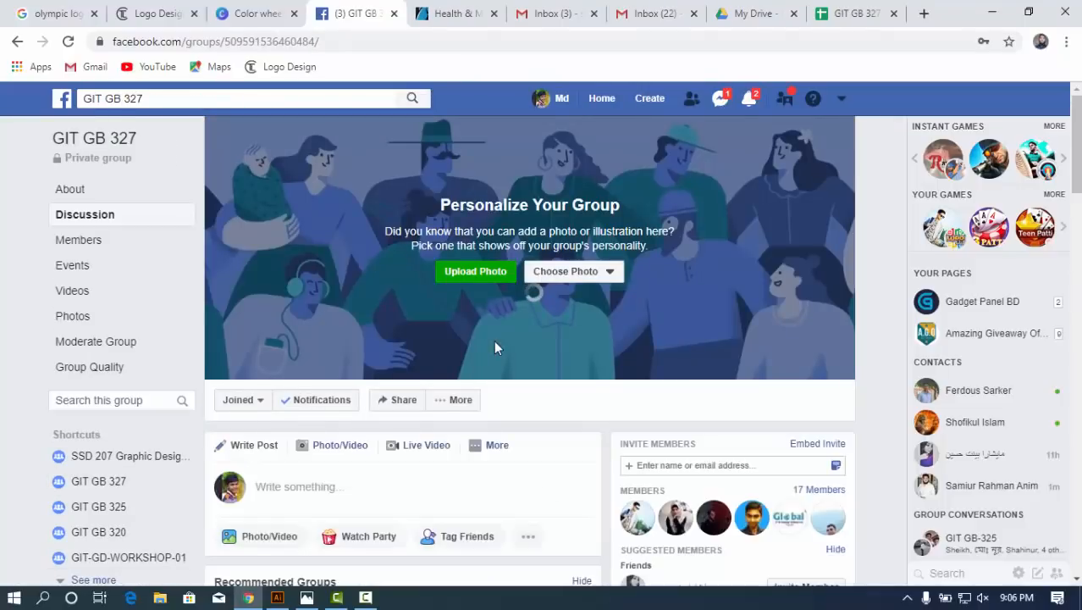
scroll(494, 343, "down", 3)
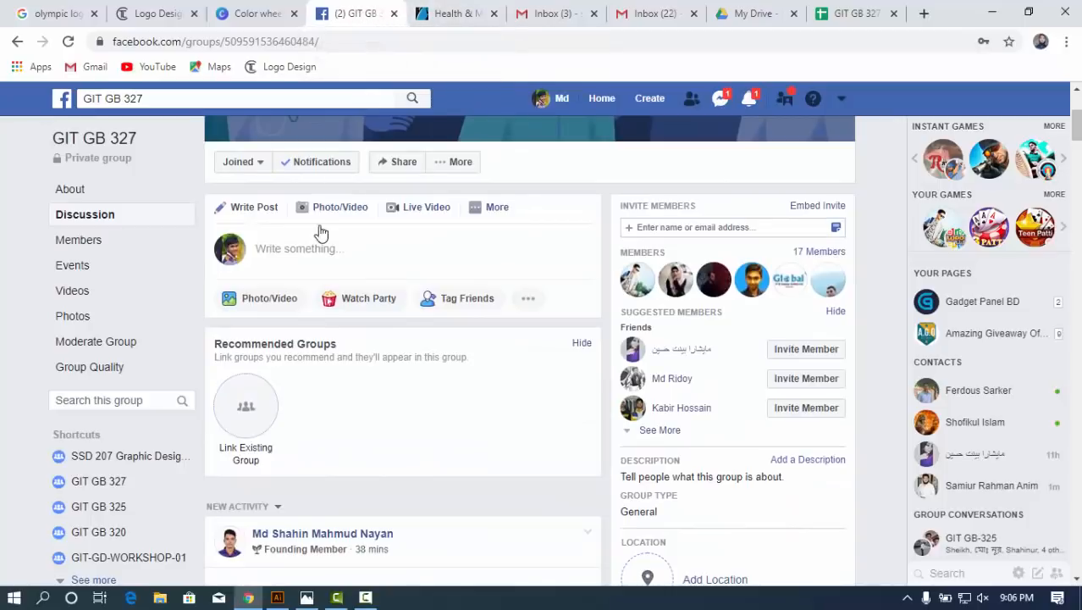
left_click(152, 466)
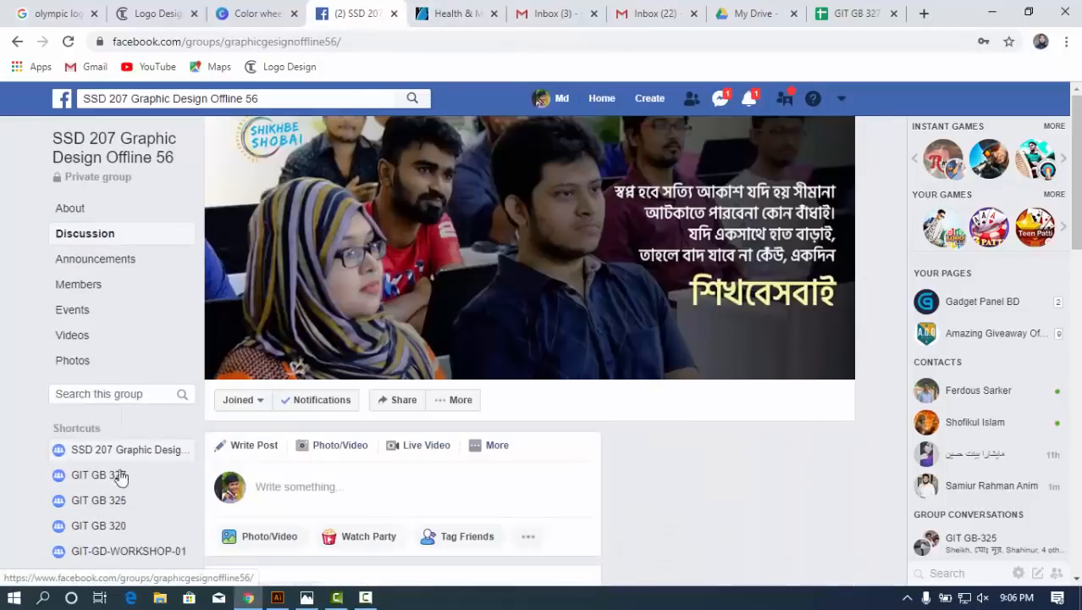
left_click(116, 474)
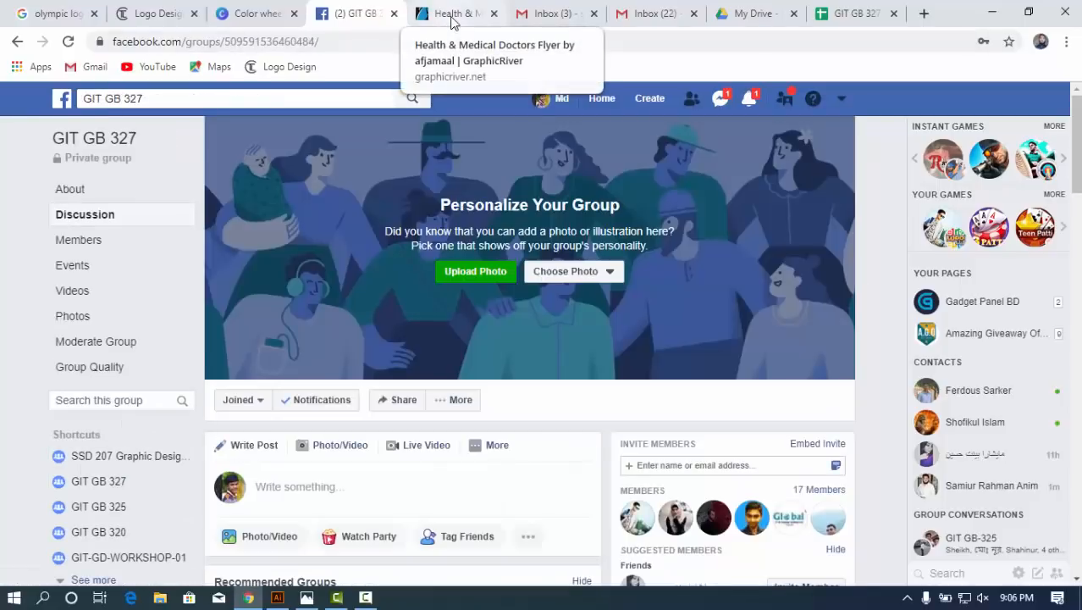
Examine the Health & Medical Doctors Flyer previews on GraphicRiver, comparing the layouts and colour variants
left_click(452, 15)
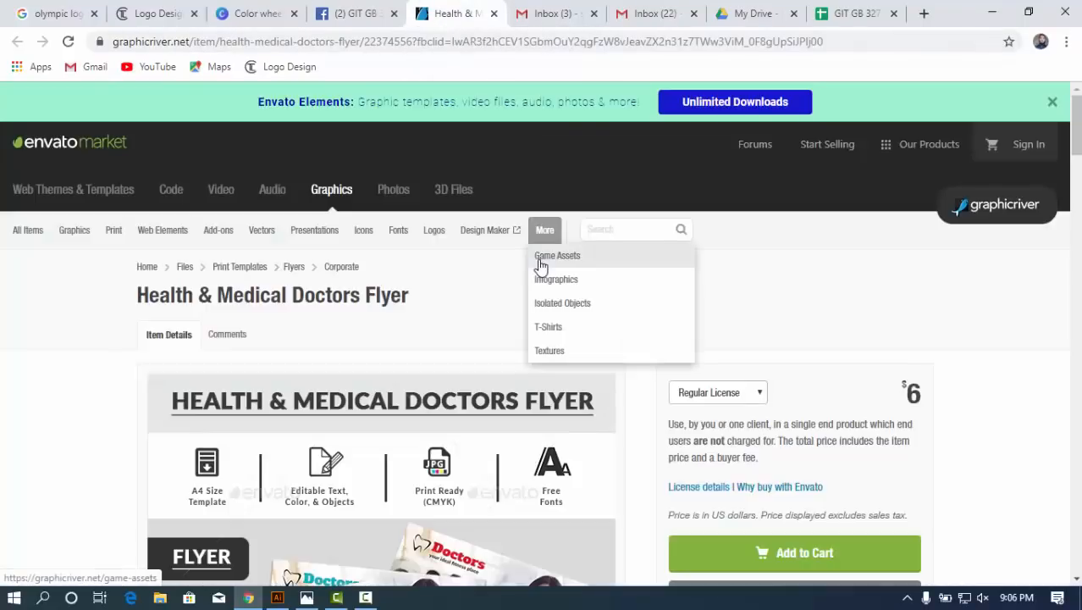
scroll(540, 270, "down", 6)
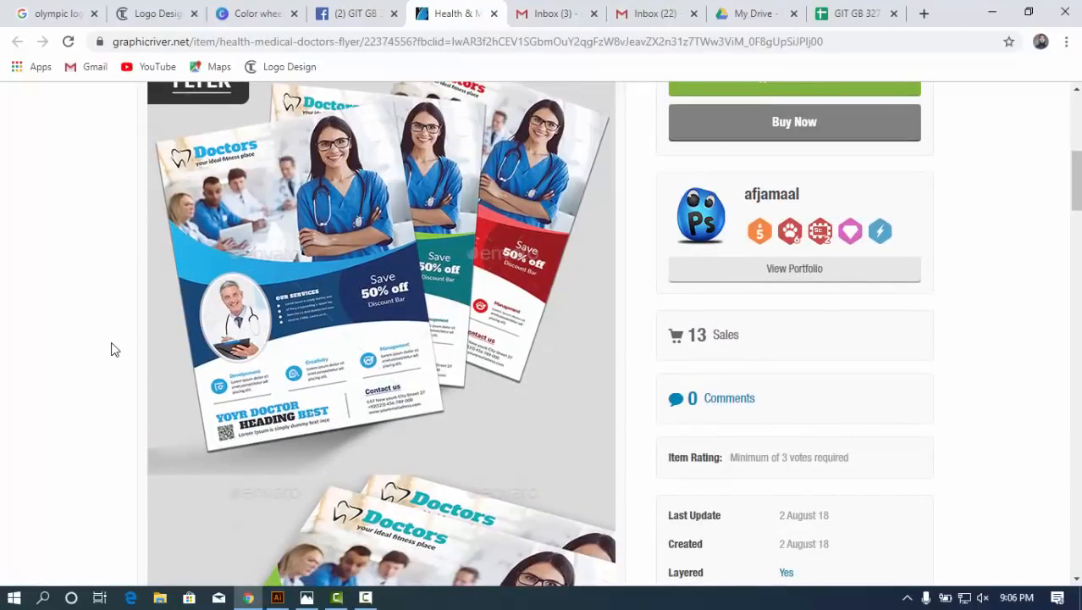
scroll(325, 381, "down", 7)
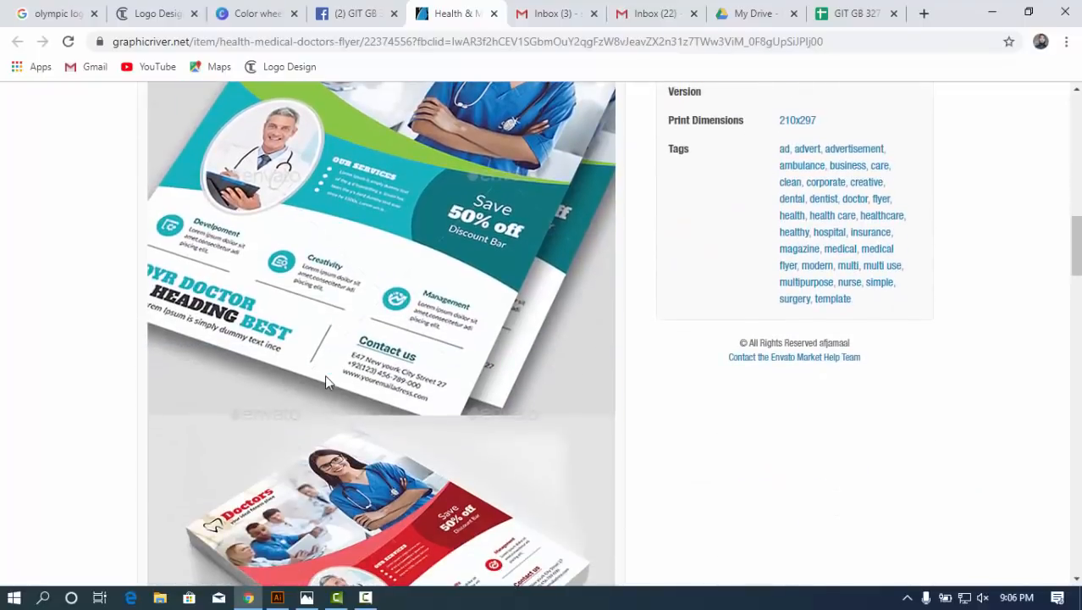
scroll(325, 374, "up", 8)
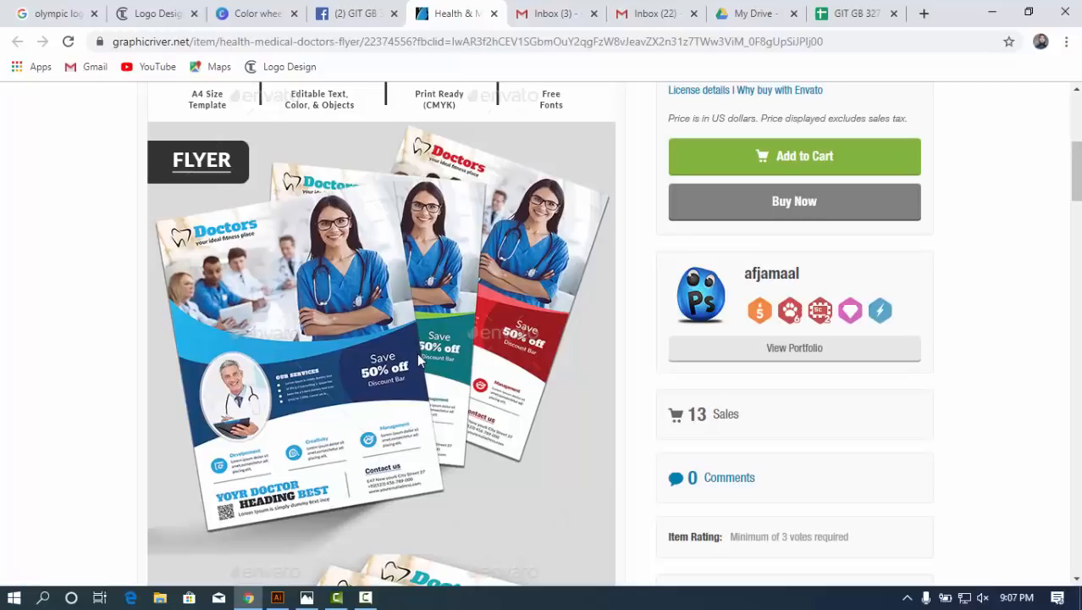
scroll(446, 418, "down", 3)
scroll(446, 419, "down", 10)
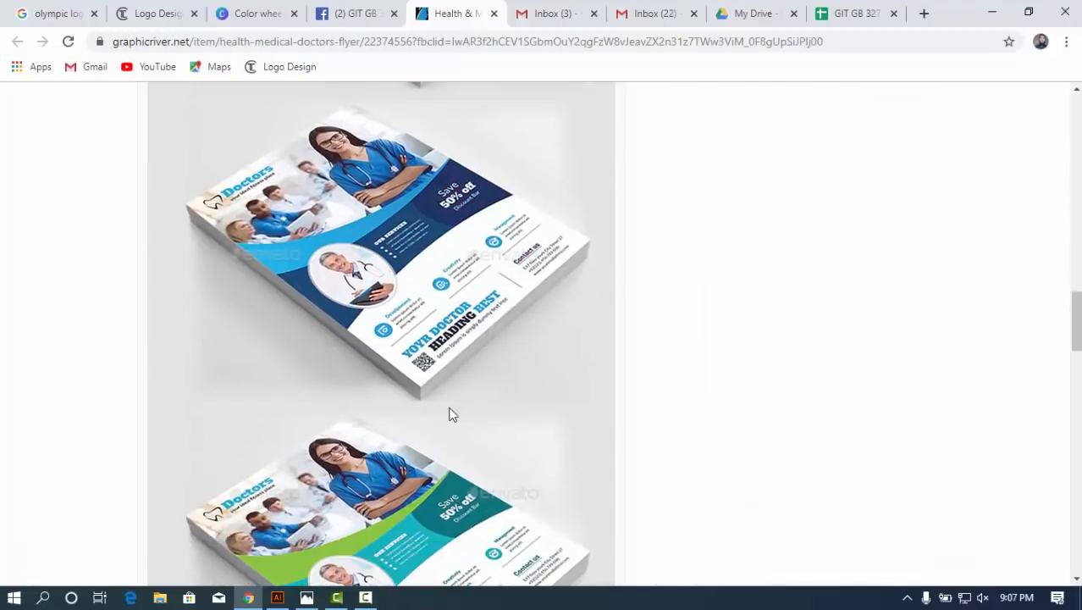
scroll(449, 411, "down", 3)
scroll(450, 413, "up", 15)
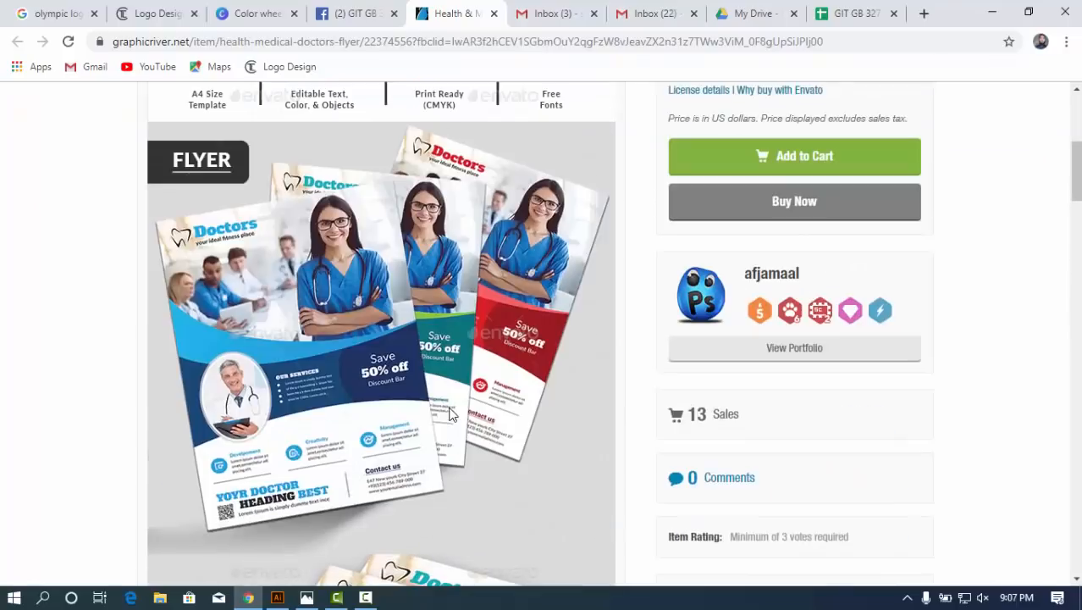
scroll(449, 414, "up", 3)
scroll(450, 414, "down", 4)
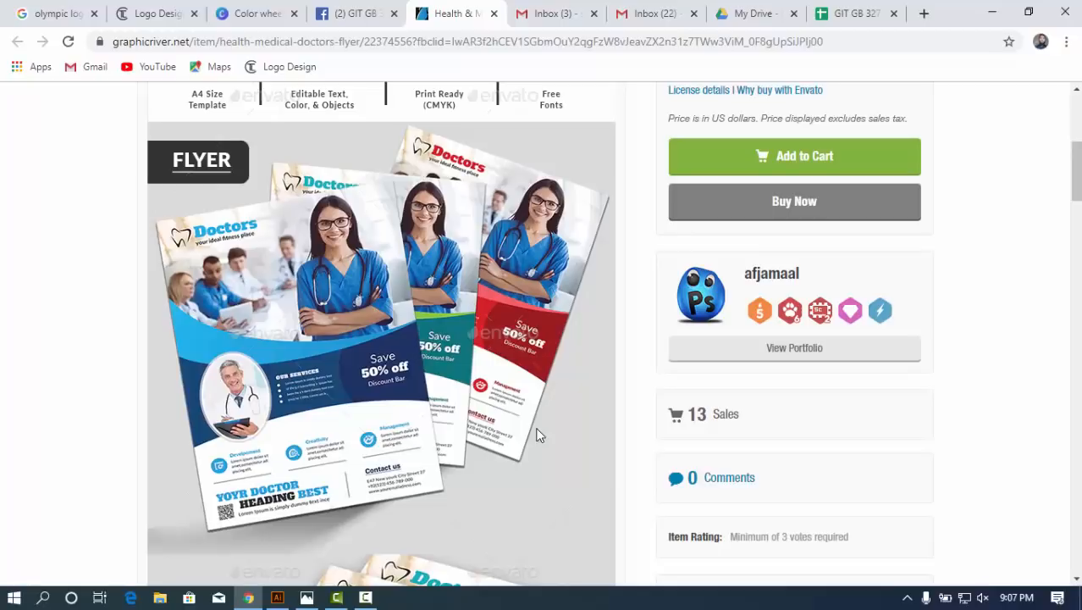
Return to the SSD 207 Graphic Design Offline 56 group and open the assignment's dental care flyer template link in a new tab
left_click(366, 16)
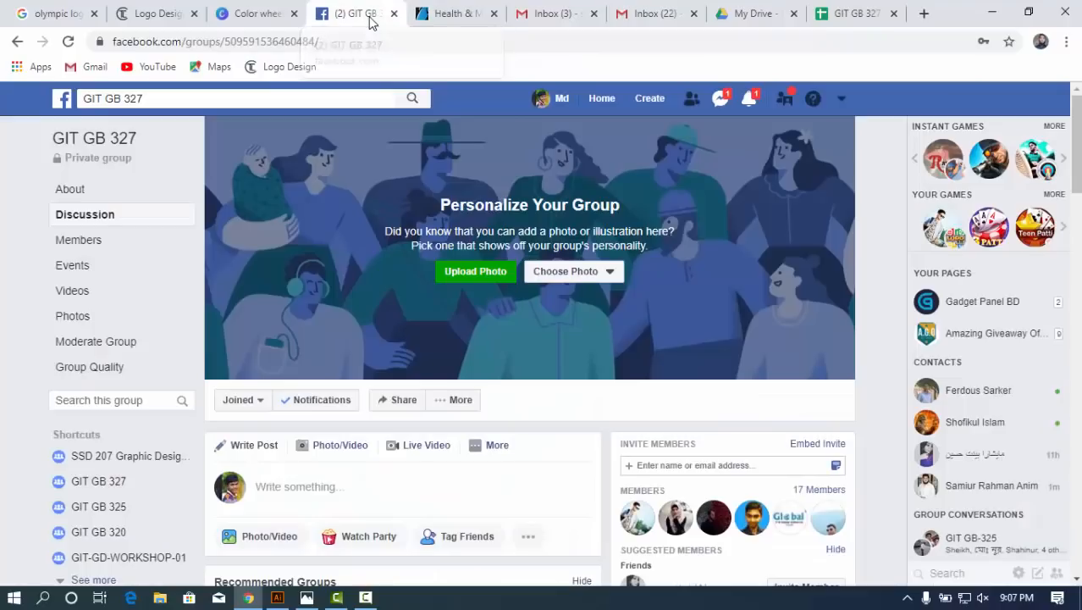
left_click(95, 457)
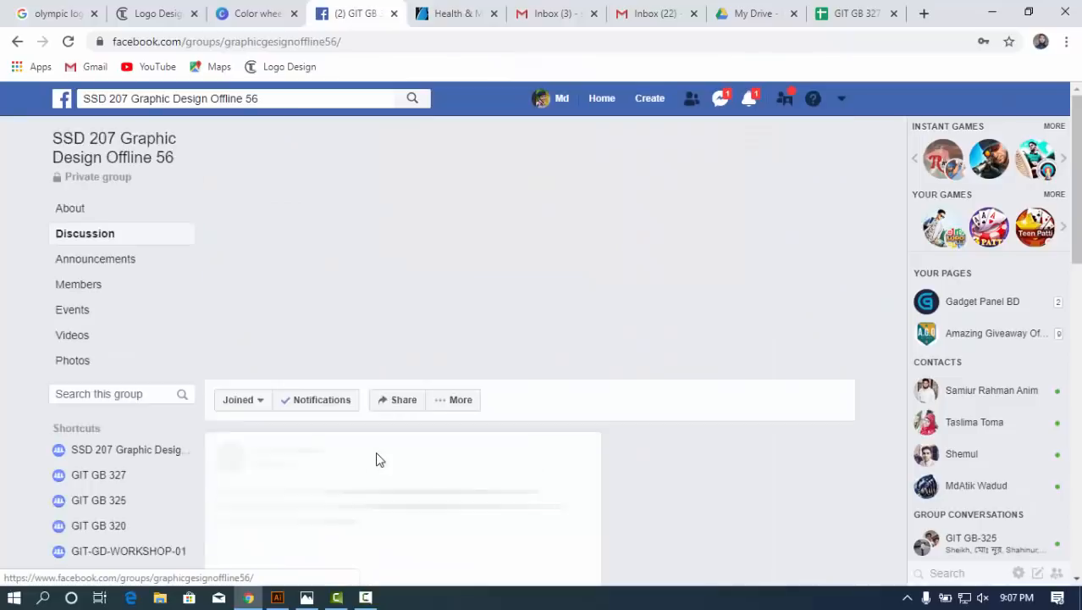
scroll(366, 436, "down", 2)
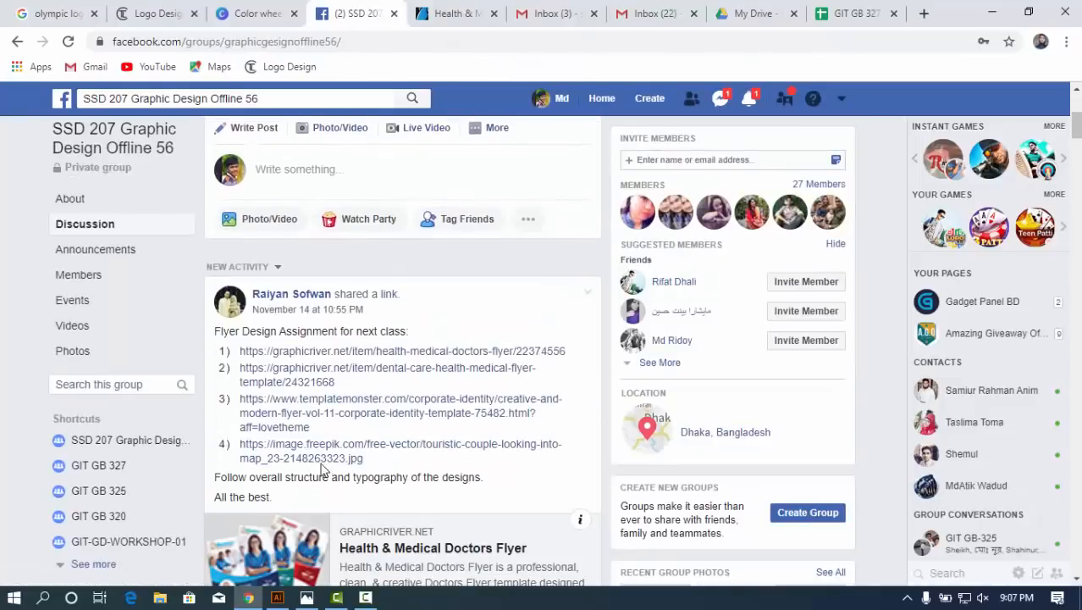
right_click(324, 371)
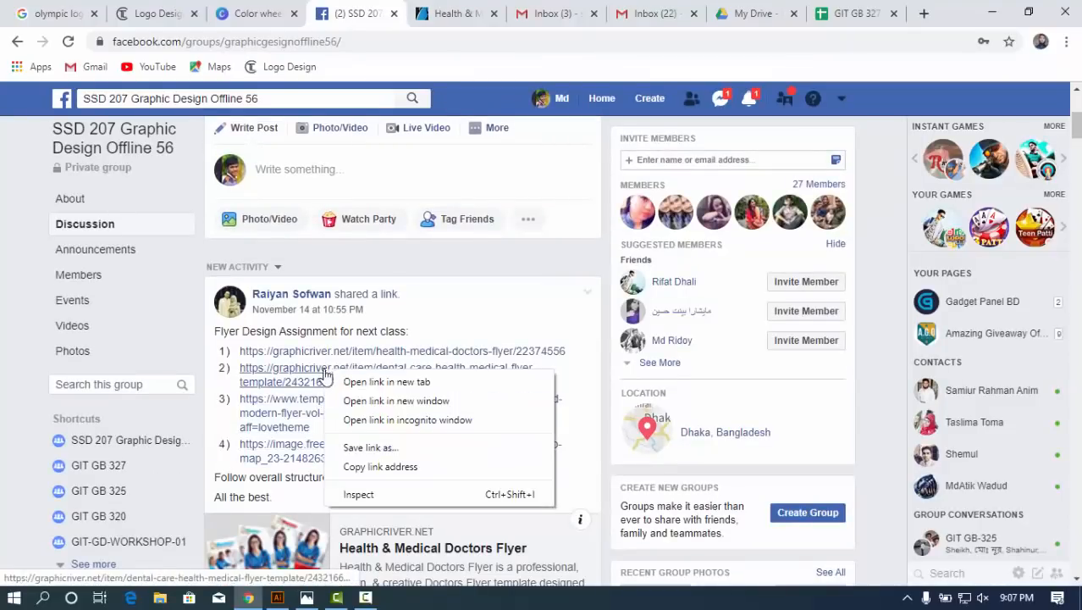
left_click(374, 389)
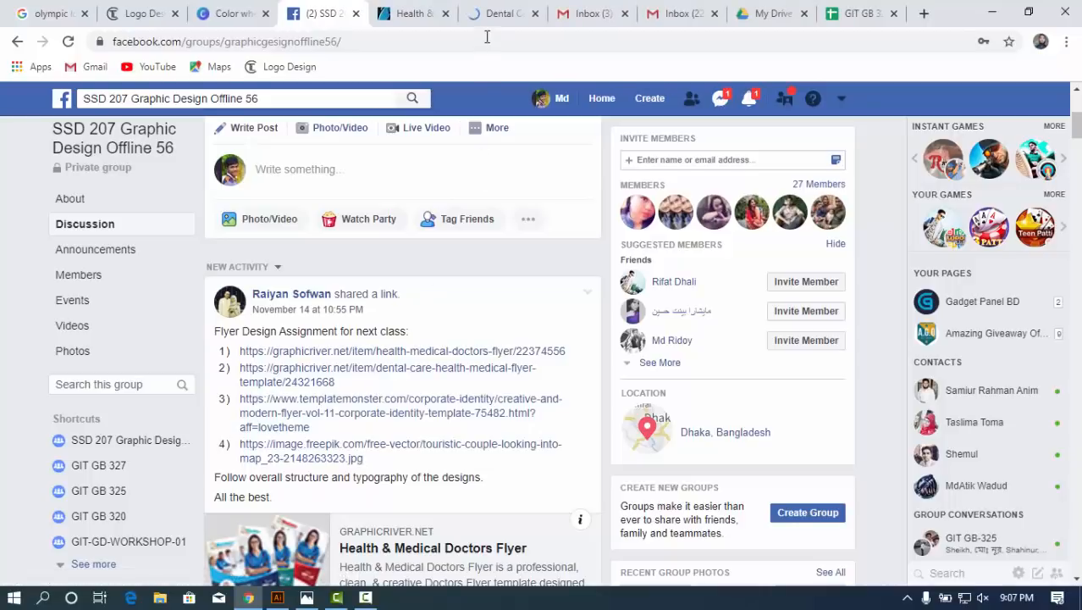
Open the GIT GB 327 group page from the Facebook group shortcuts
left_click(500, 15)
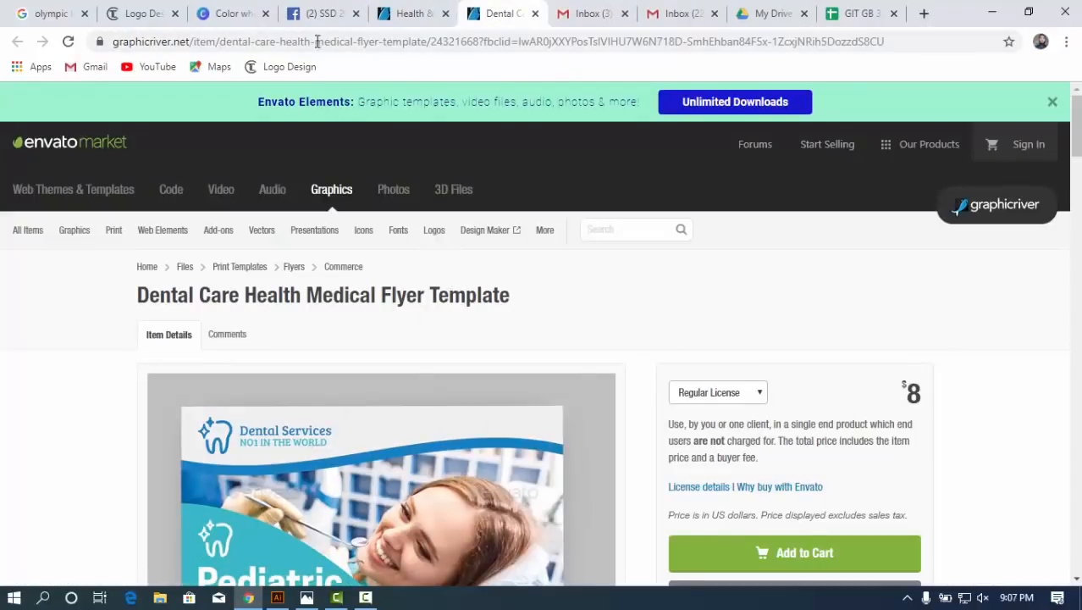
left_click(322, 14)
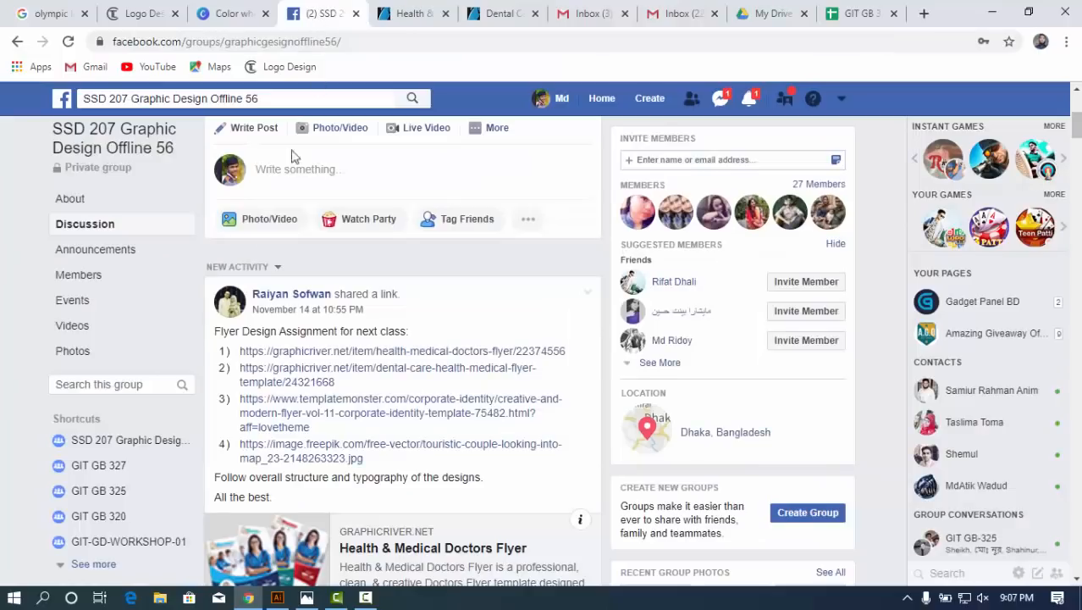
left_click(100, 465)
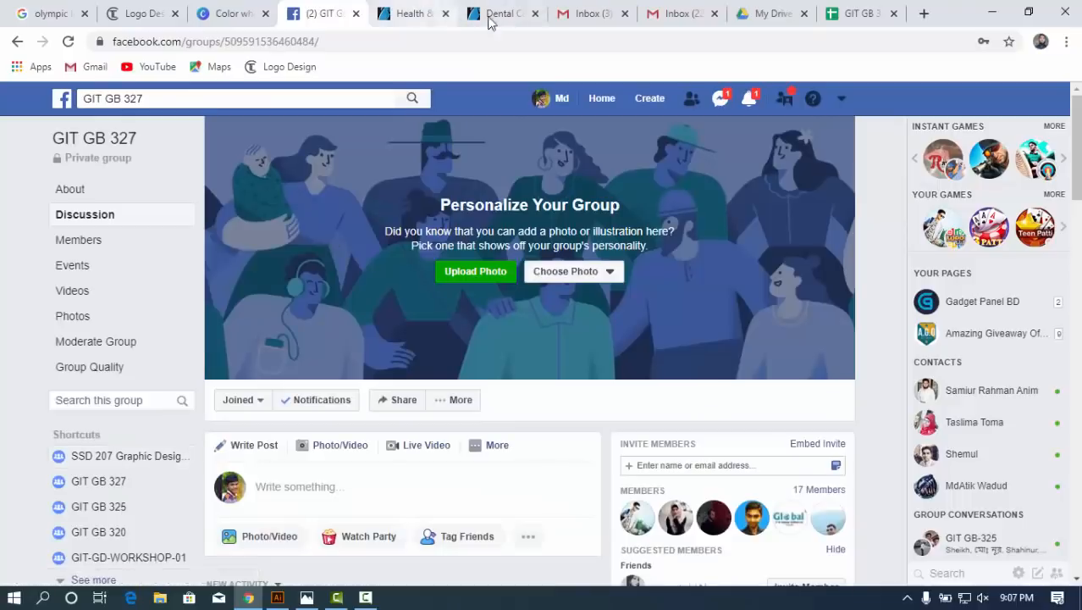
Examine the enlarged preview of the Dental Care Health Medical Flyer Template, then close the preview
left_click(489, 16)
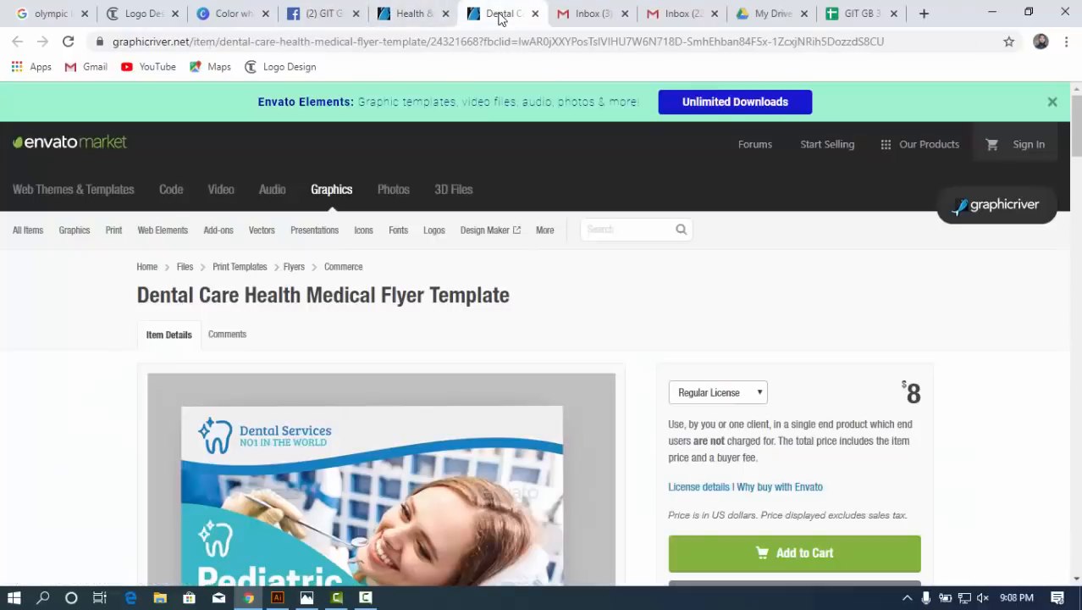
scroll(203, 343, "down", 3)
scroll(298, 370, "up", 2)
left_click(298, 370)
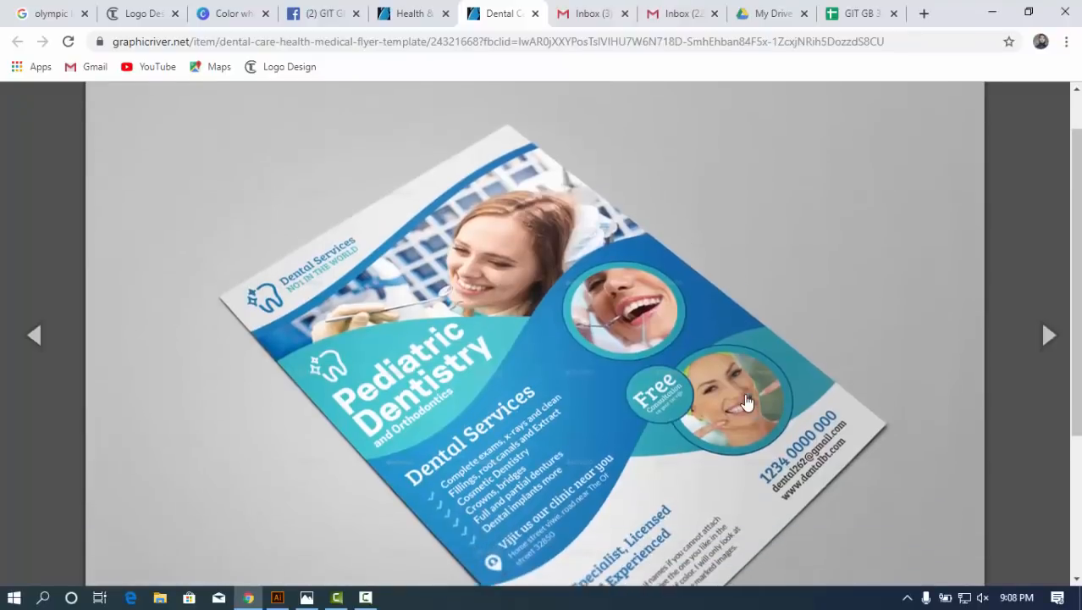
scroll(804, 424, "down", 3)
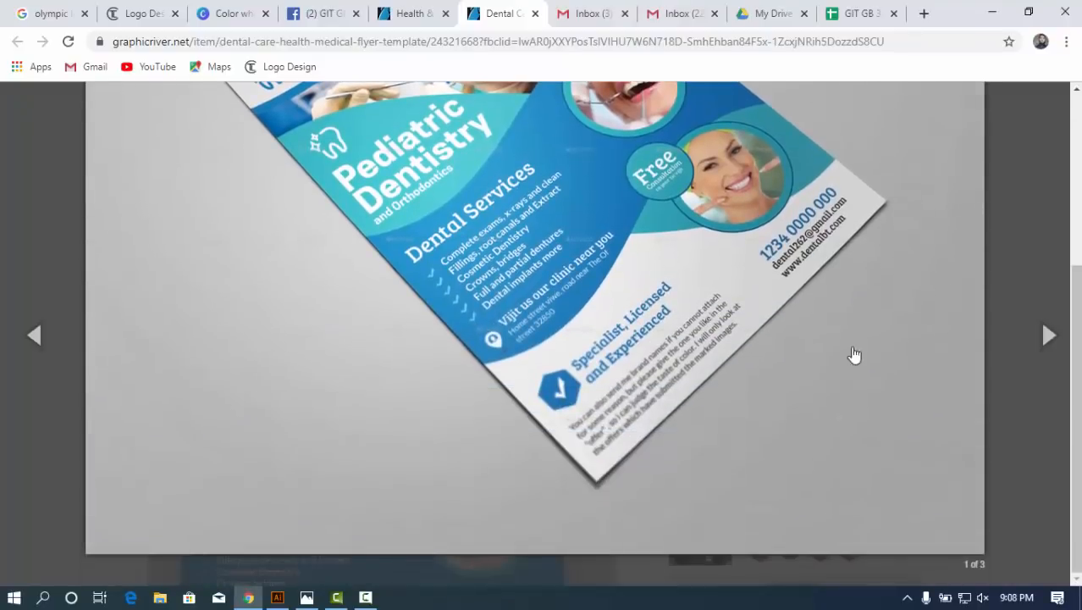
left_click(1007, 198)
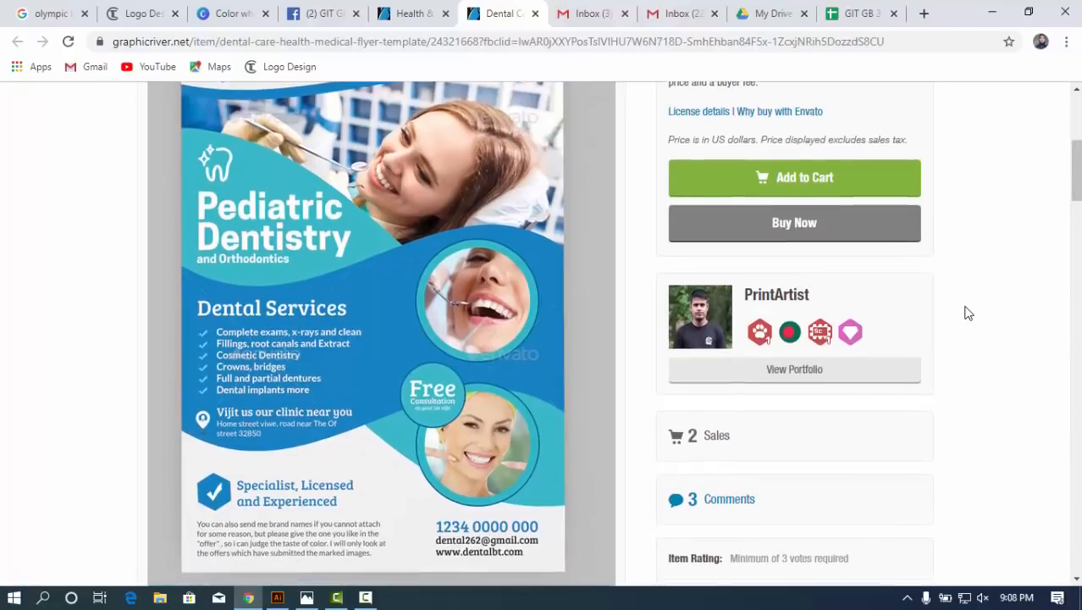
Zoom out the template page by two levels to examine the complete dental flyer layout
scroll(968, 314, "down", 1)
scroll(968, 313, "up", 1)
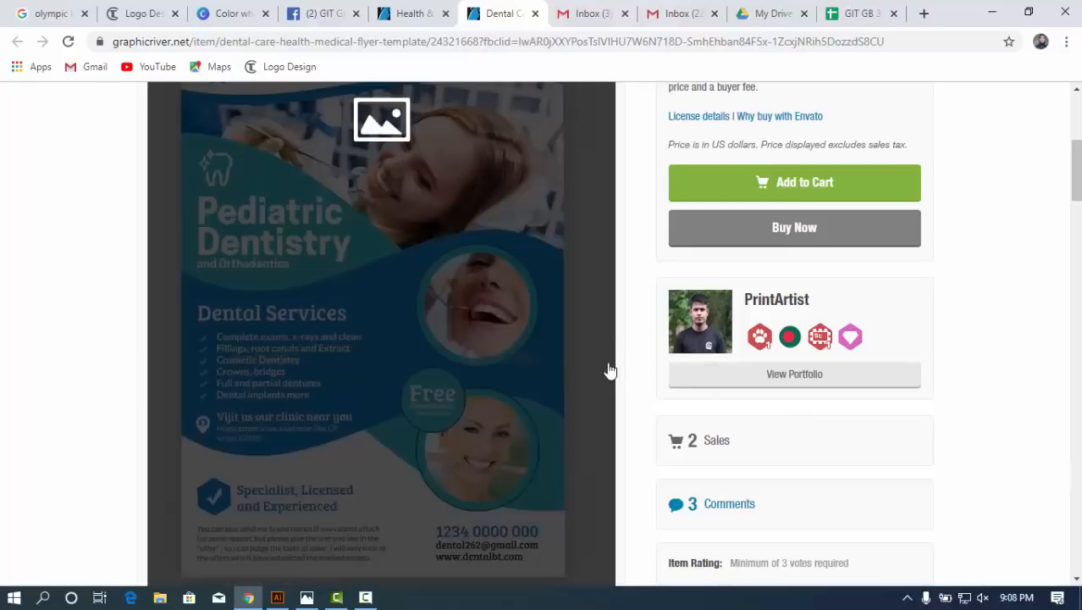
key("ctrl+minus")
key("ctrl+minus")
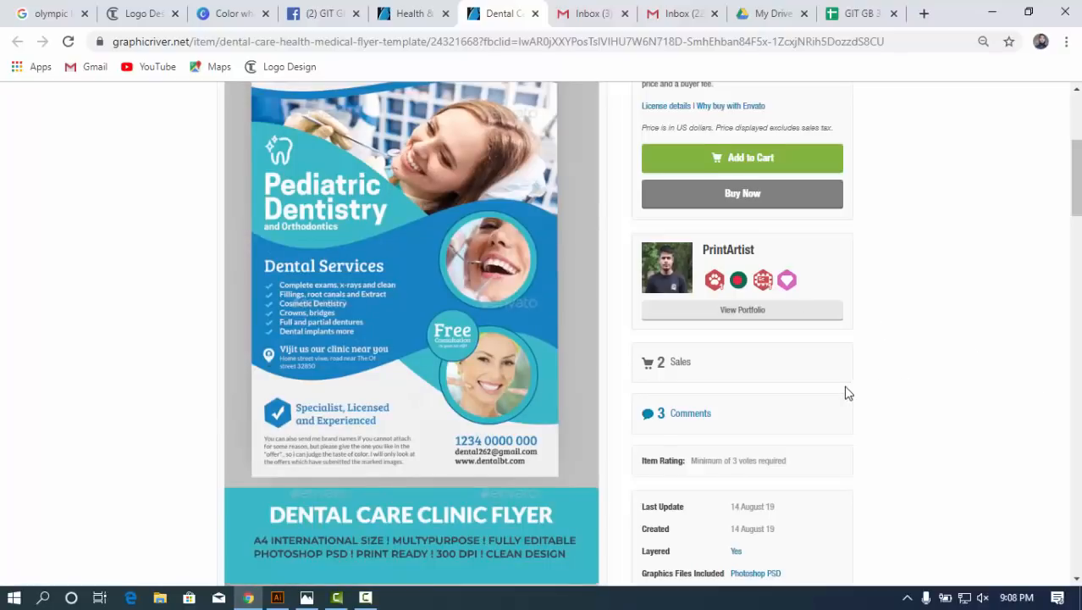
scroll(847, 393, "up", 1)
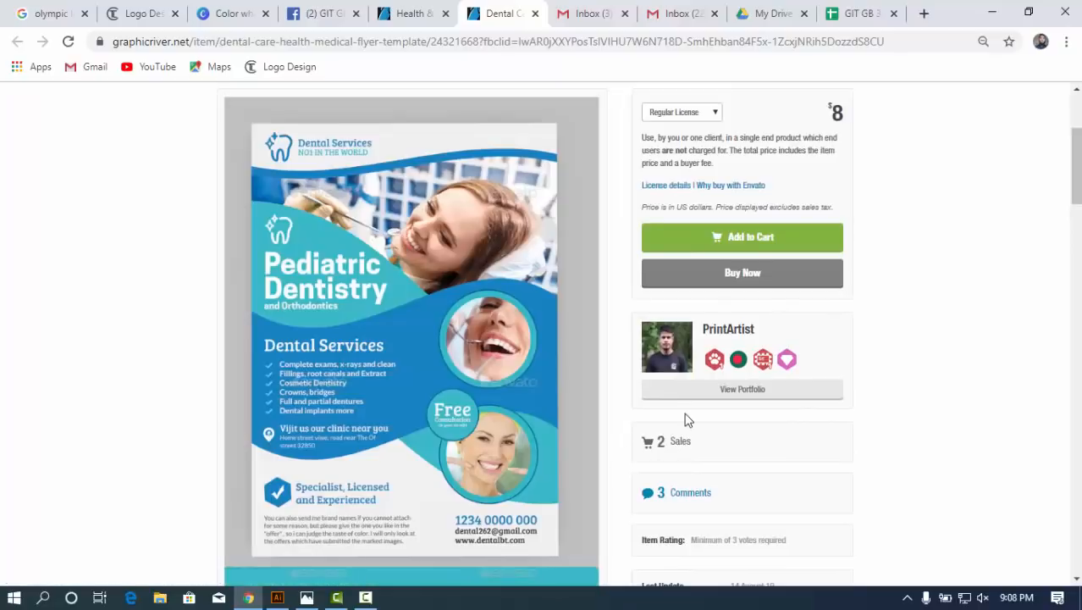
Switch to Illustrator, add a point text outside the artboard beside its left edge, and scale it up to about 63 pt
left_click(992, 18)
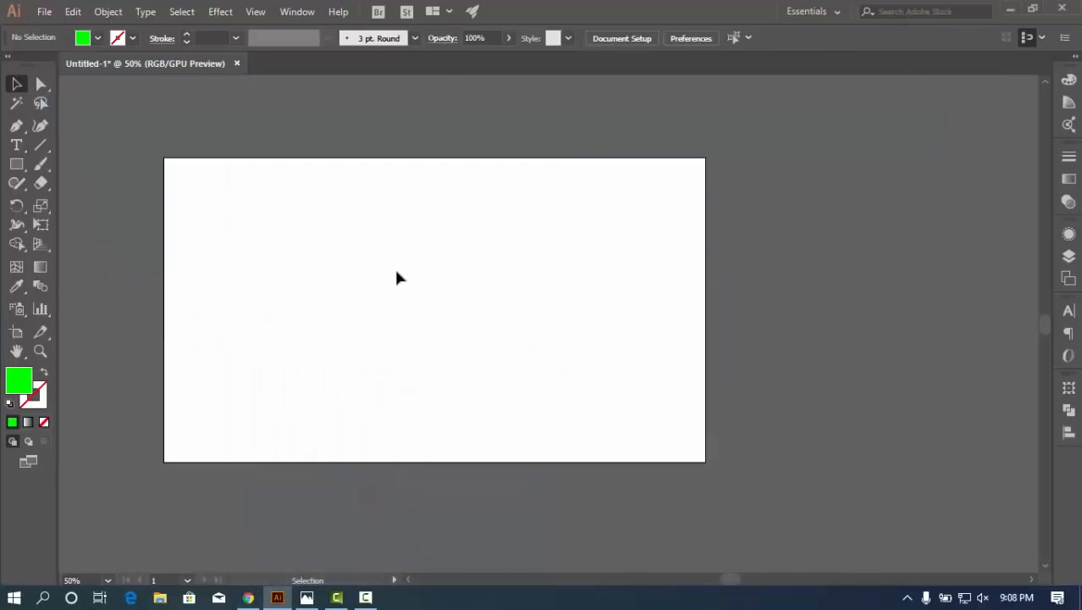
left_click_drag(353, 251, 493, 271)
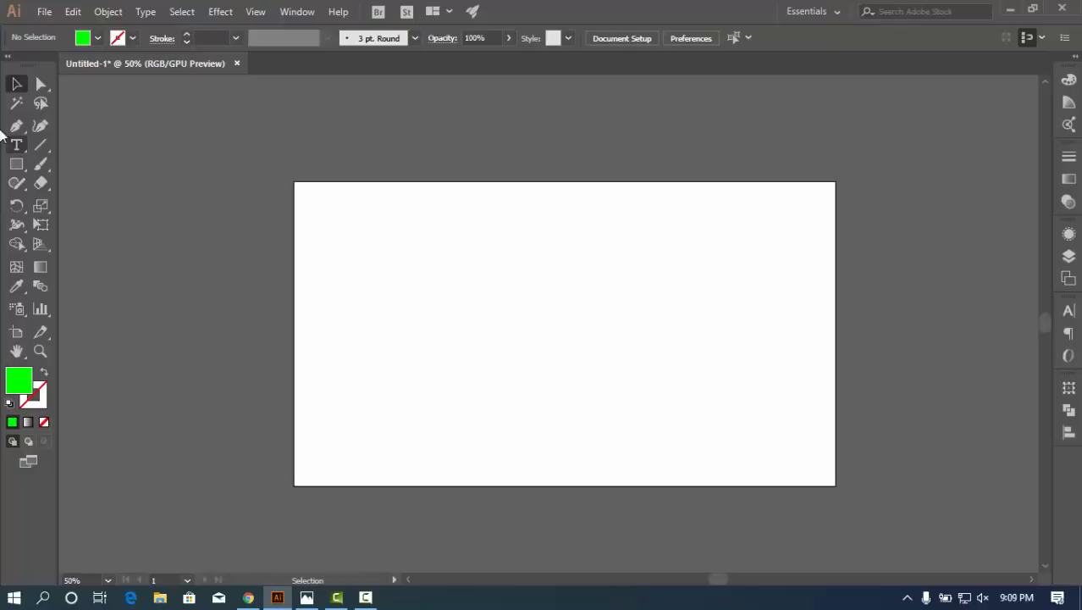
left_click(21, 148)
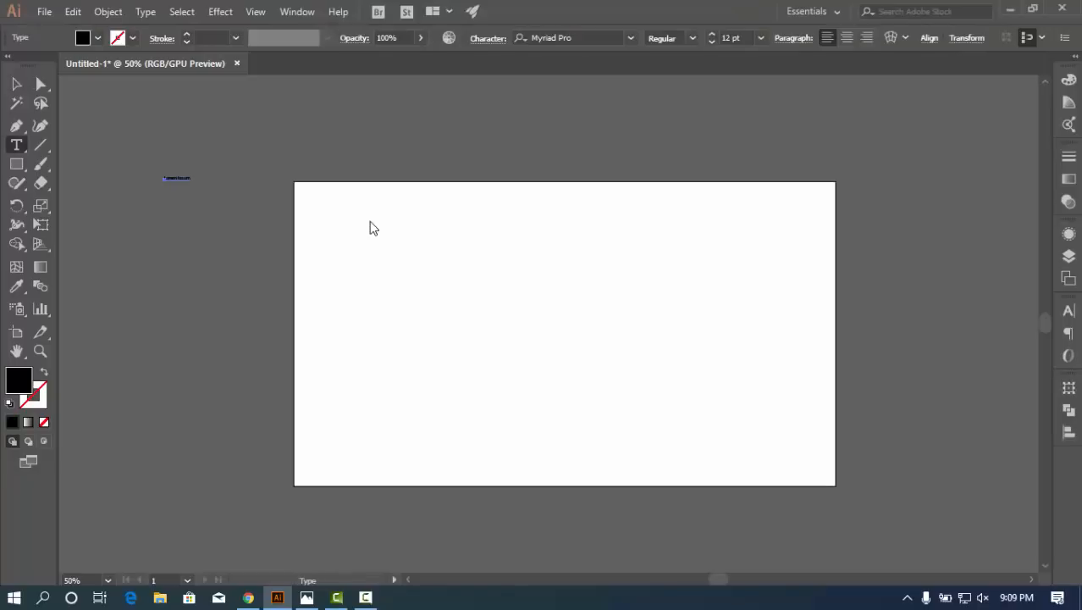
left_click(16, 84)
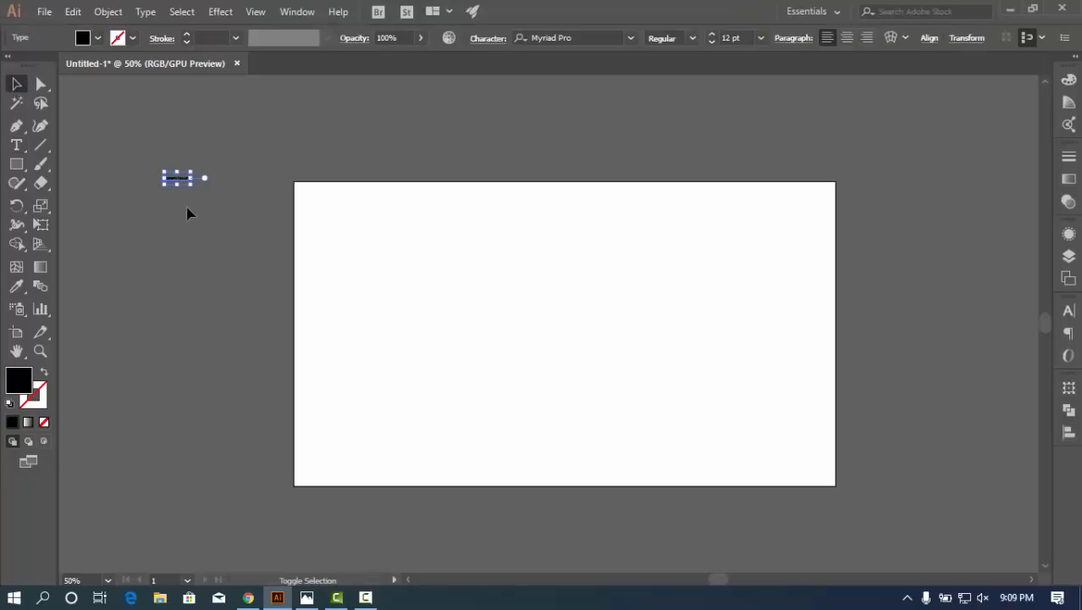
left_click_drag(203, 208, 247, 275)
Replace the placeholder text with five lines: "opset path", "path finder", "shape builder", "wrap" and "cliping mask"
double_click(207, 185)
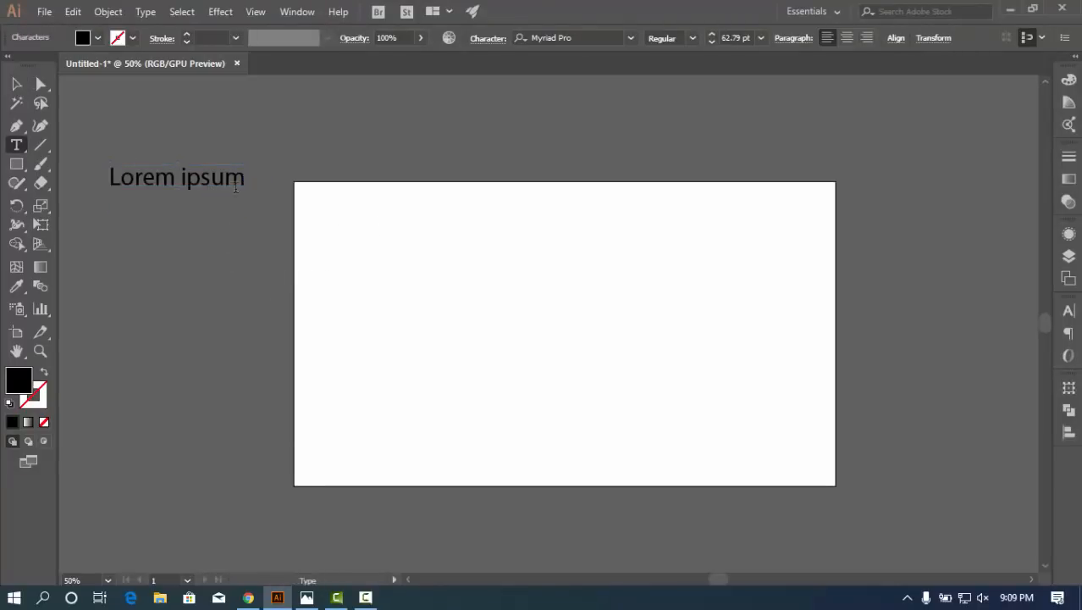
left_click_drag(240, 188, 92, 212)
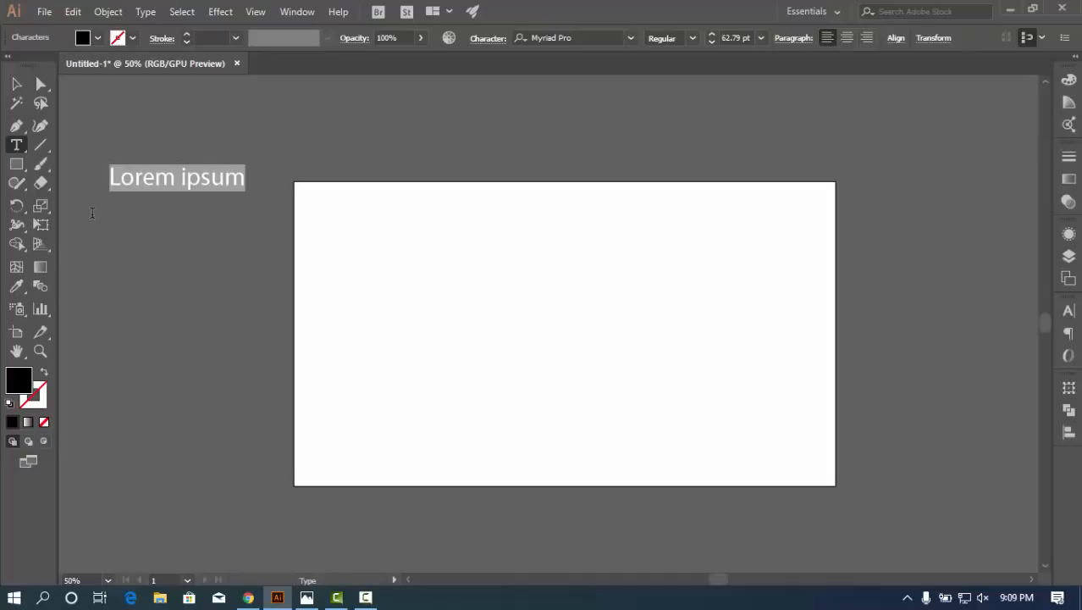
type("op")
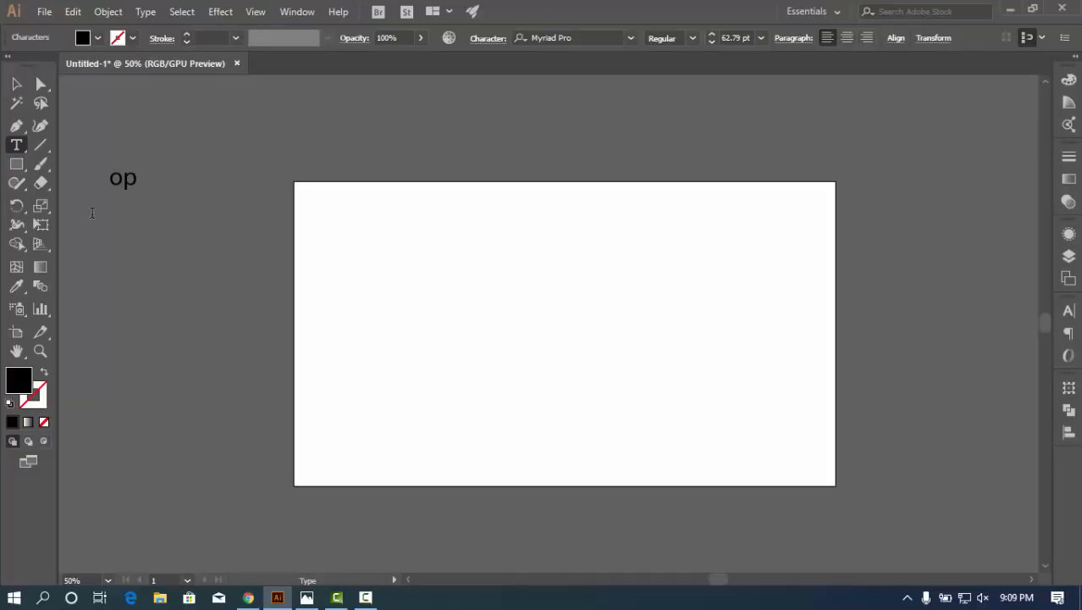
type("set path ")
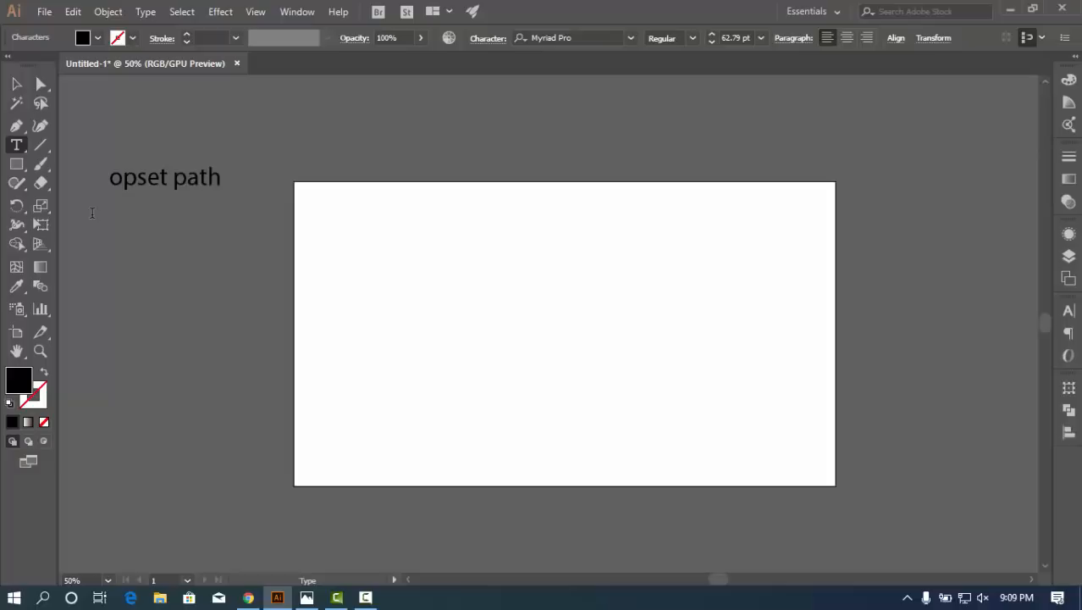
type("path finder ")
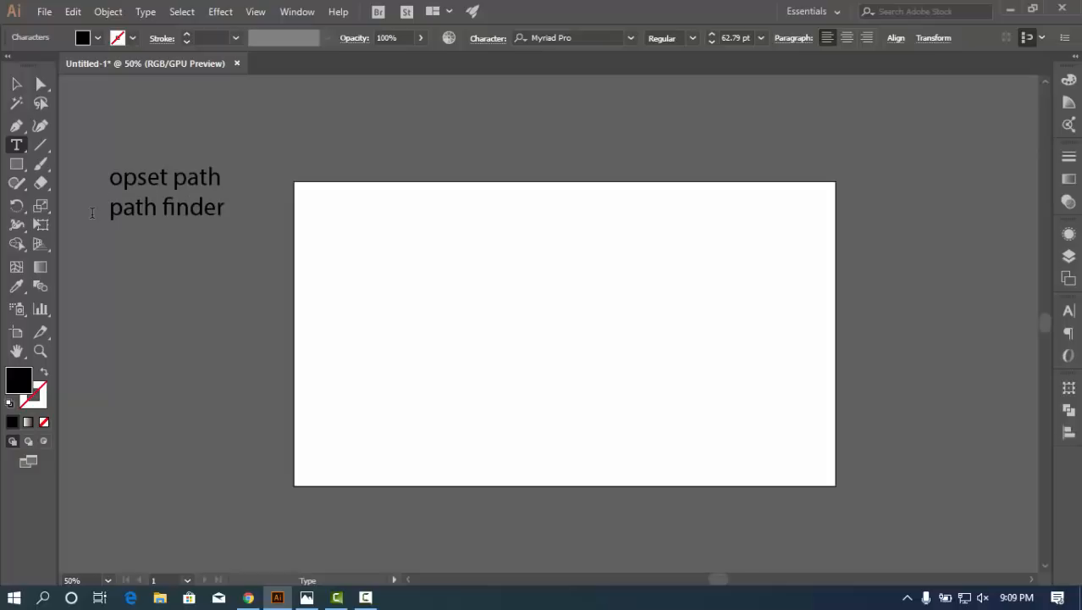
type("shape builder")
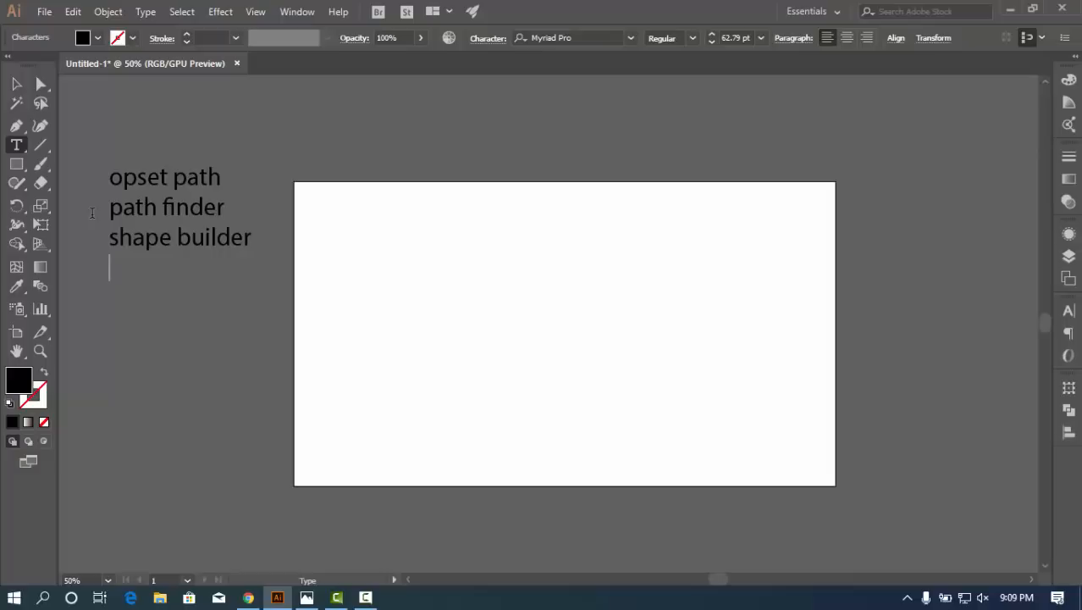
type("w")
type("ra")
type("p ")
type("clipin")
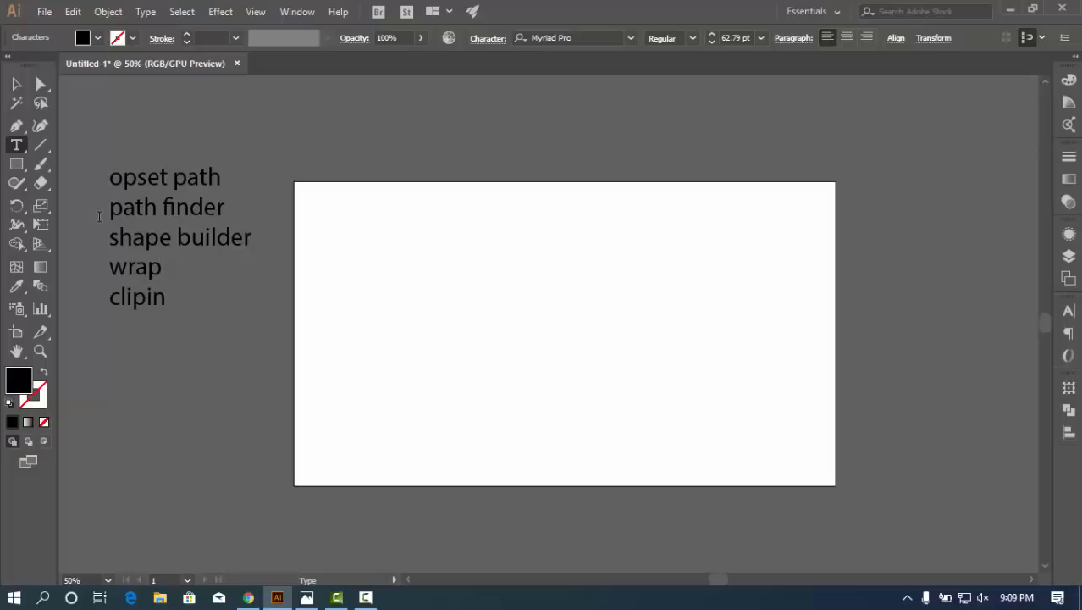
type("g mask")
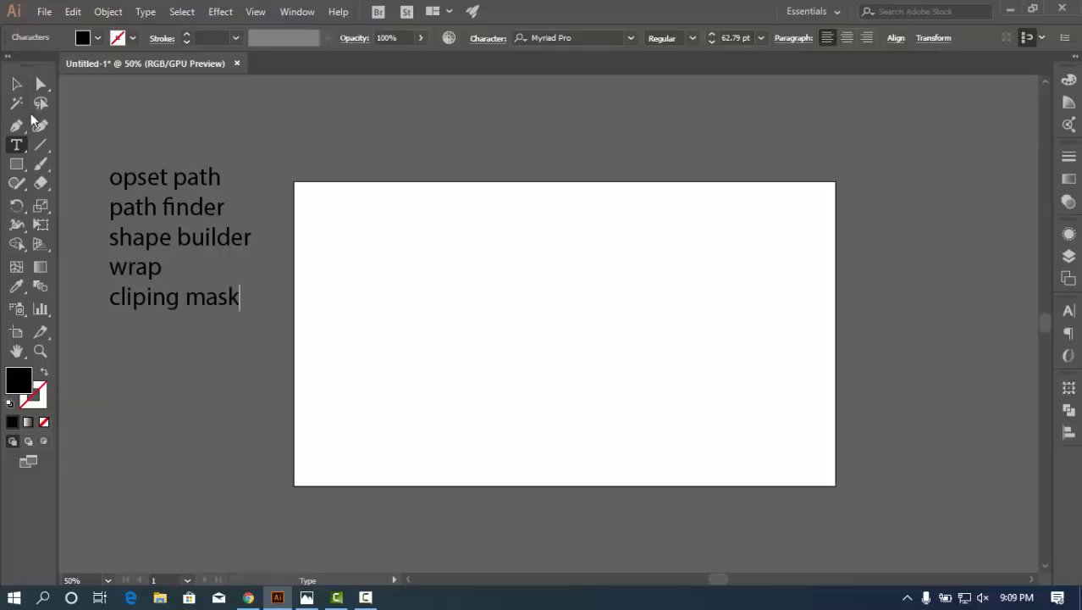
key("Escape")
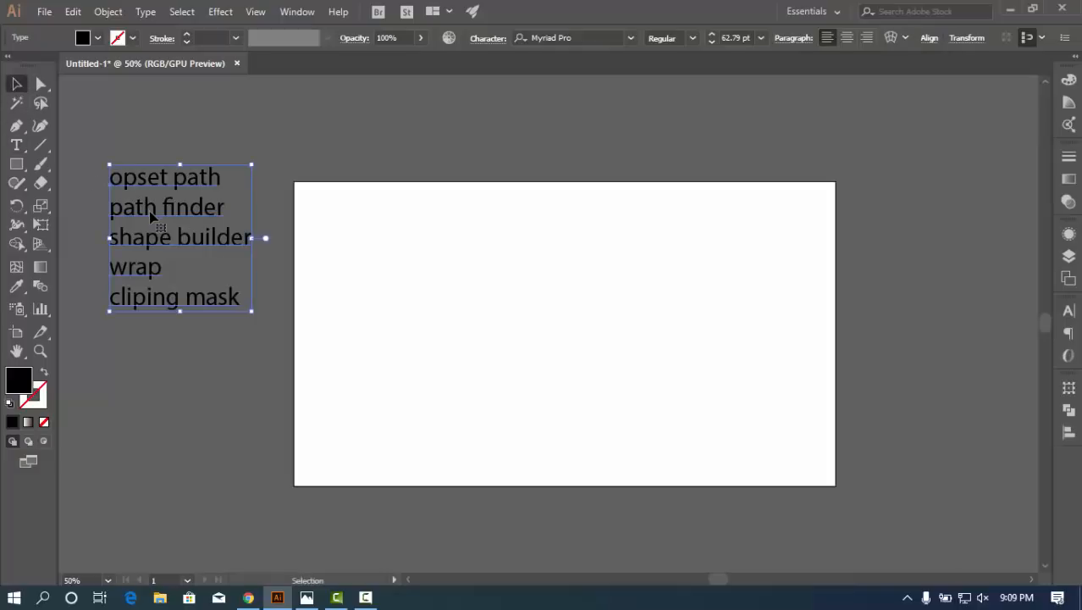
Set the font of the five-line topic list to Lato Black and deselect the text
left_click(592, 39)
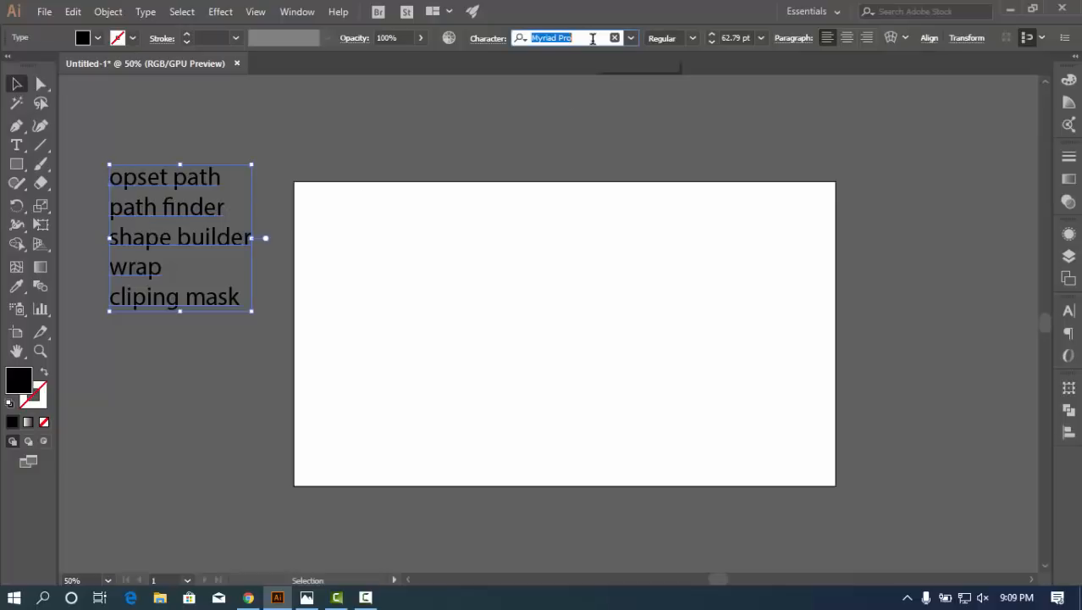
key("BackSpace")
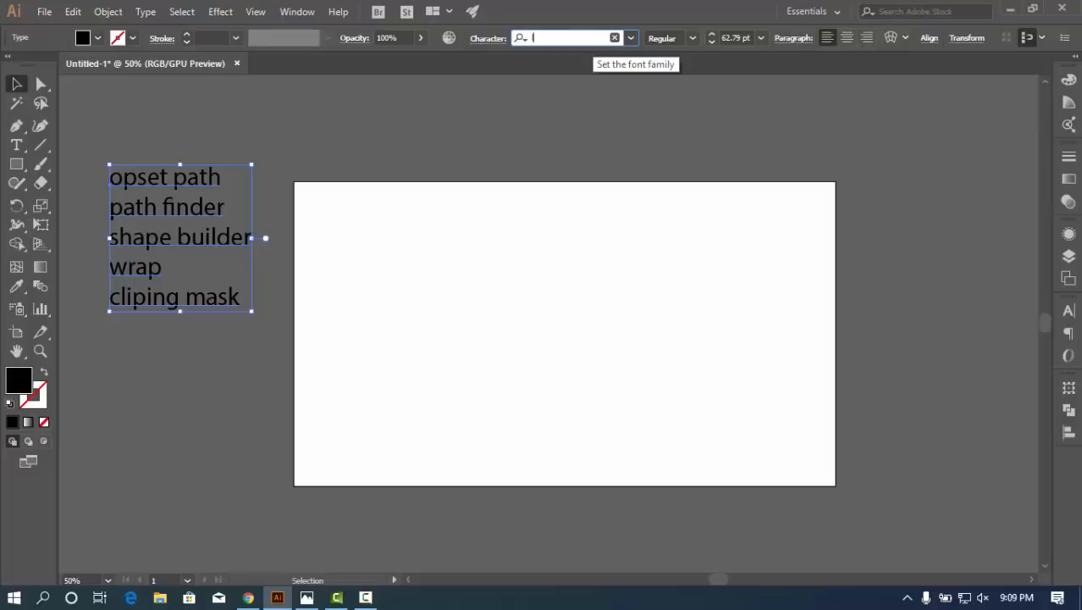
type("lato")
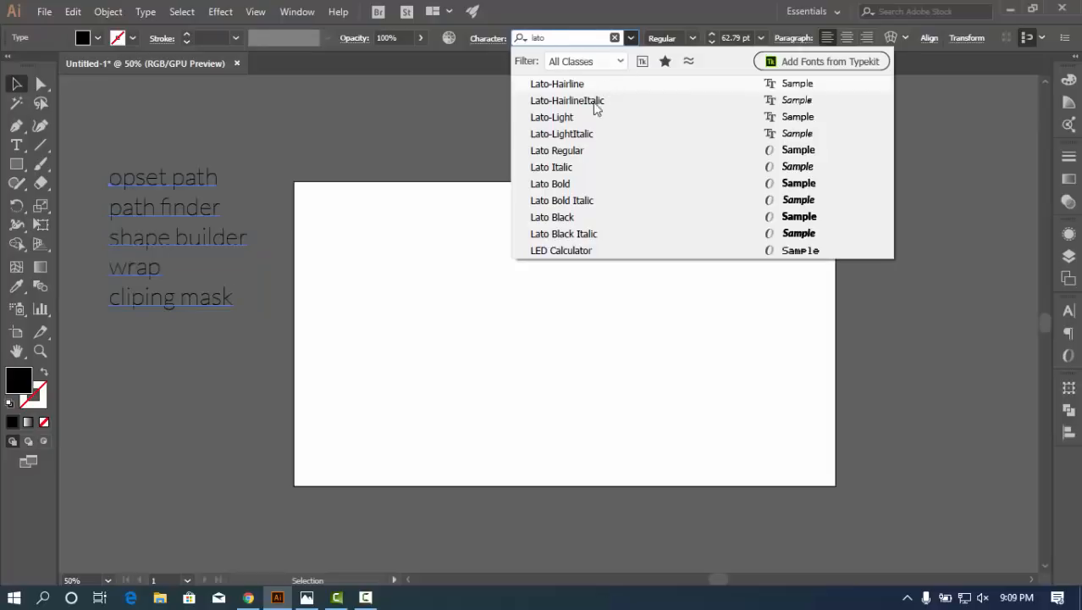
left_click(550, 218)
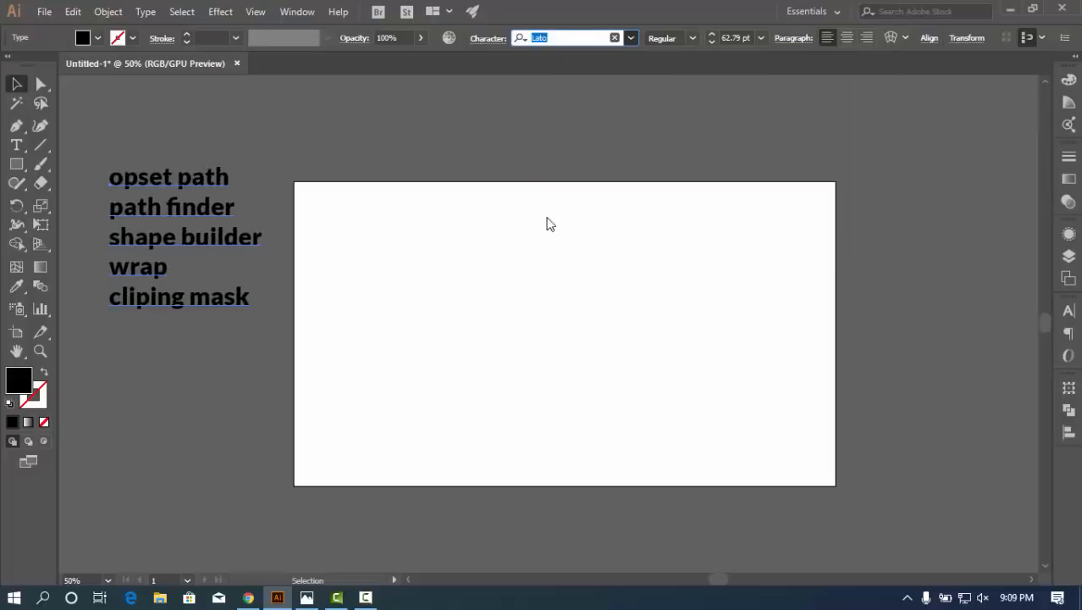
left_click(16, 84)
left_click(401, 148)
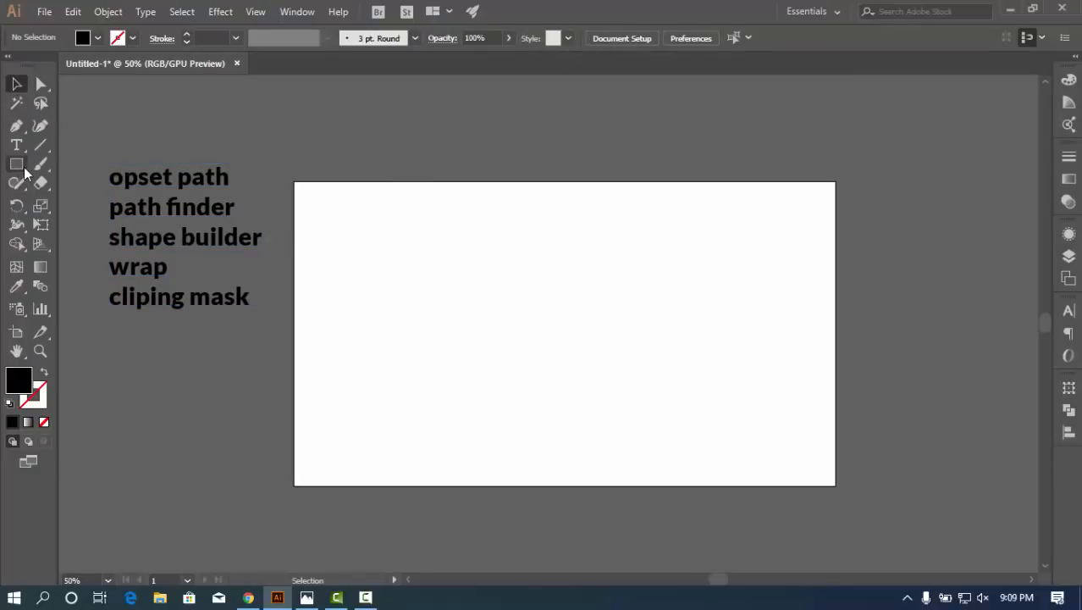
Switch to Chrome and view the dental flyer's enlarged preview again
left_click(249, 597)
right_click(392, 252)
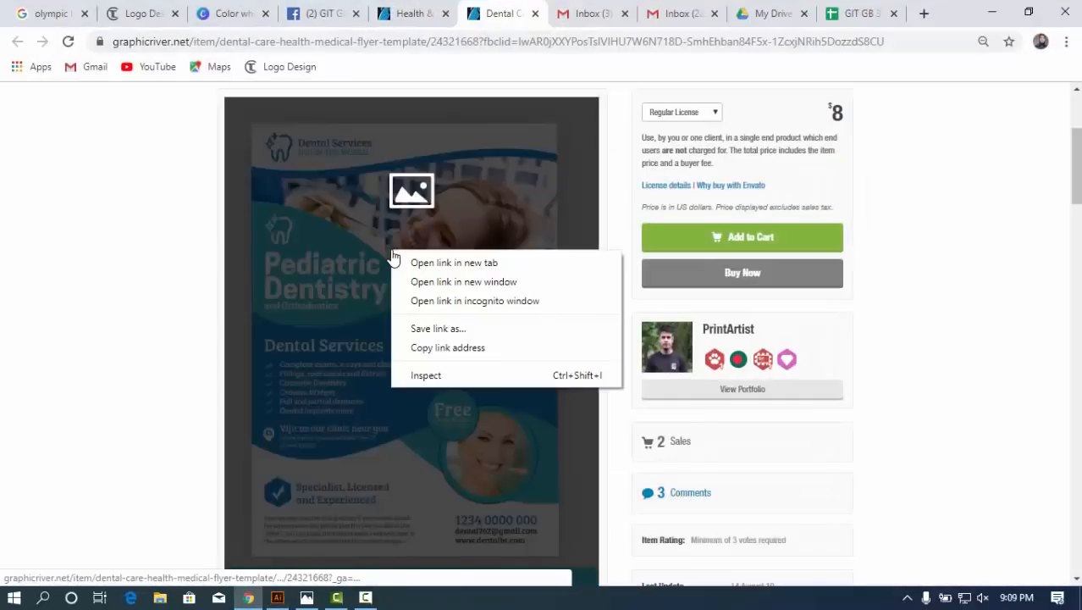
left_click(301, 305)
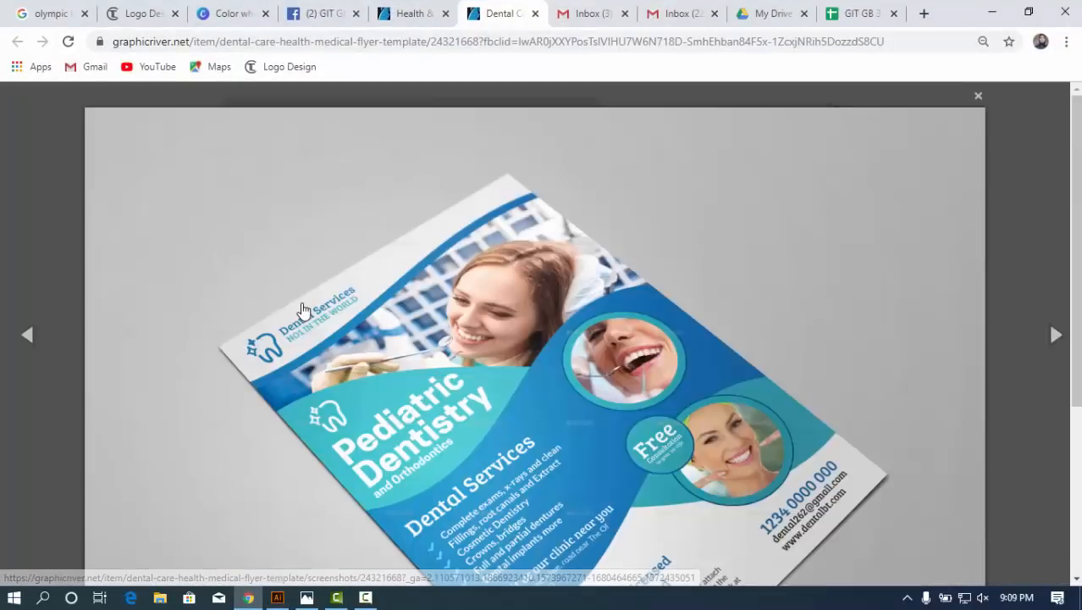
scroll(508, 364, "down", 3)
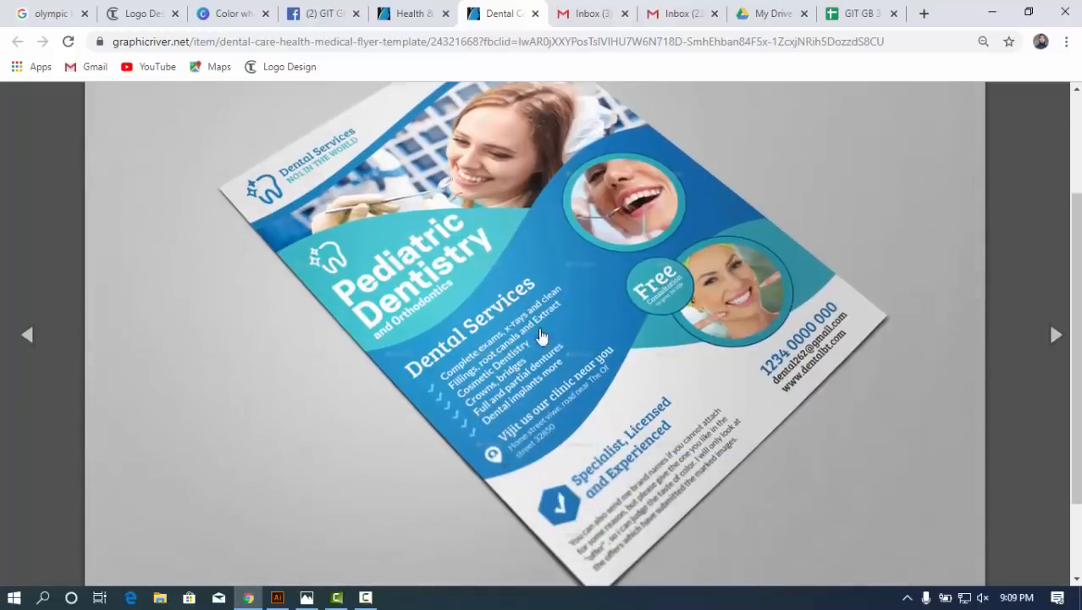
Search Google Images for "city" in a new browser tab and look through the pictures
left_click(924, 14)
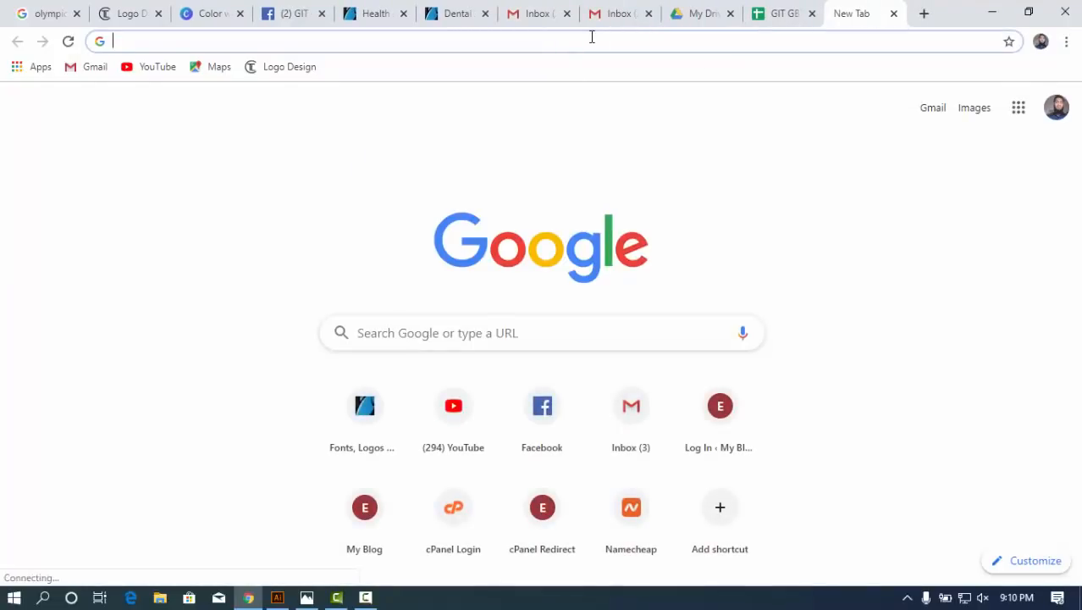
type("city")
key("Return")
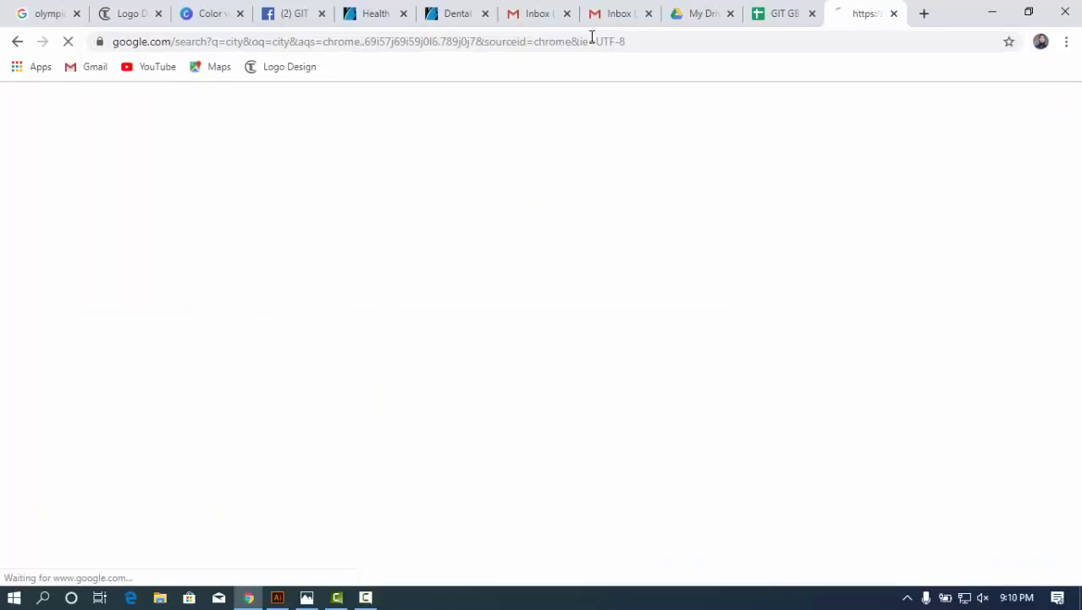
left_click(224, 168)
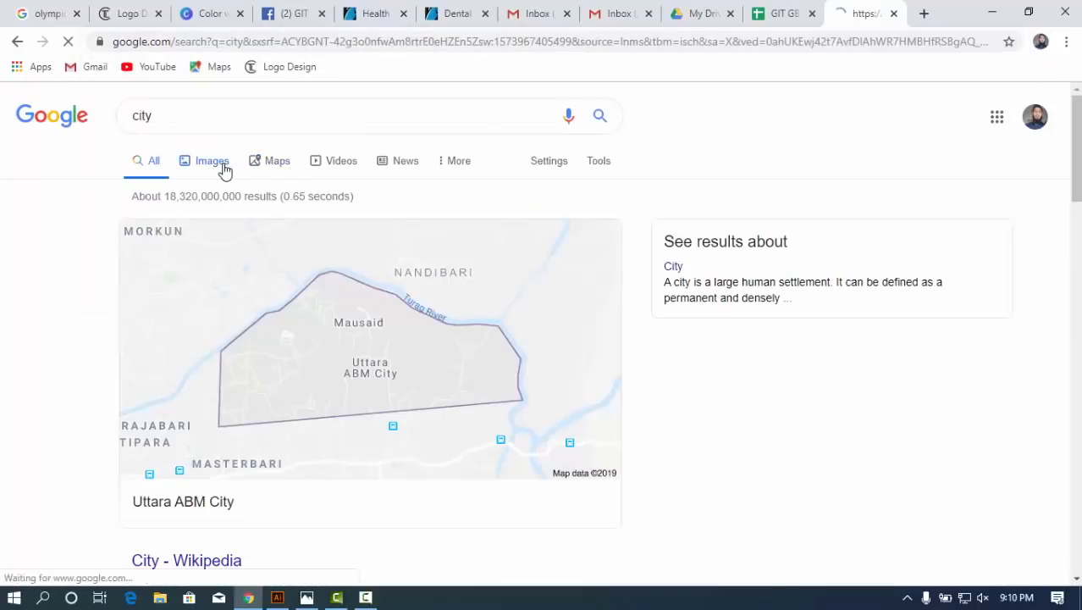
scroll(222, 169, "down", 2)
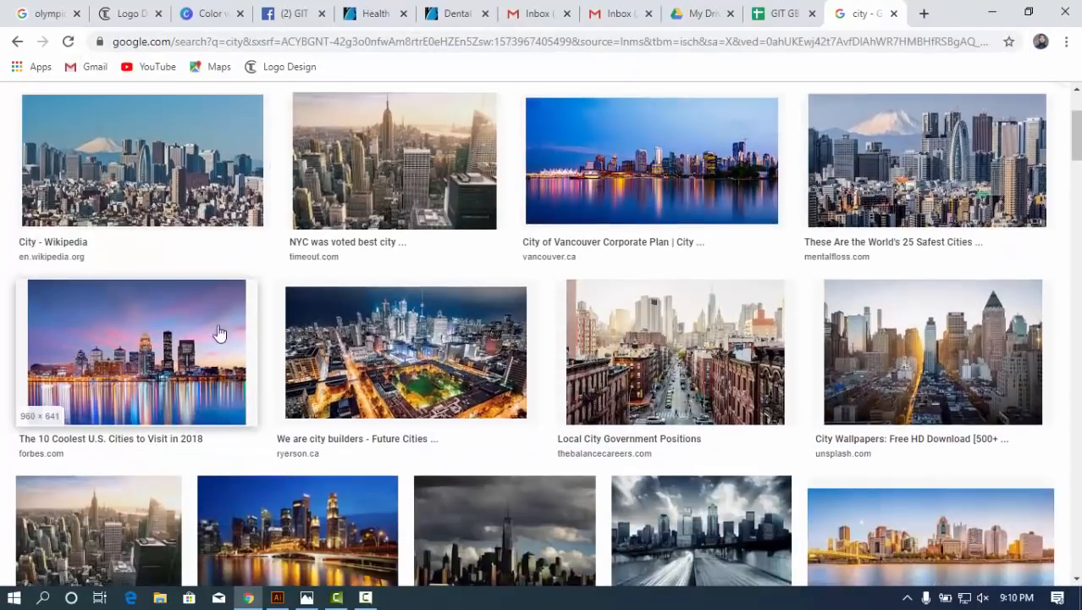
Copy the Ryerson University night city image from the search results and paste it into the Illustrator document
left_click(321, 356)
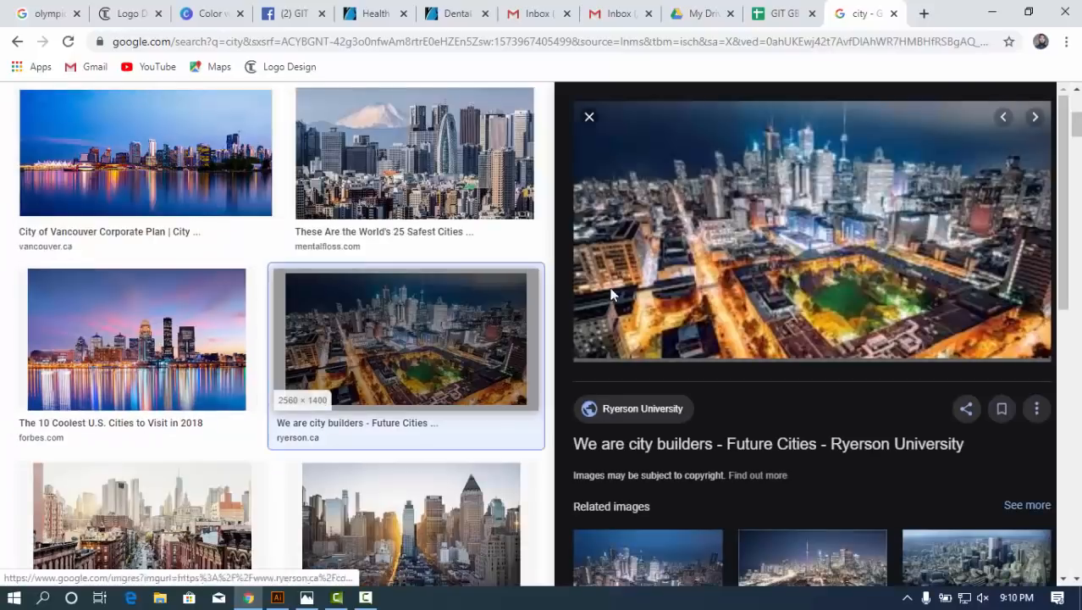
right_click(787, 169)
left_click(830, 329)
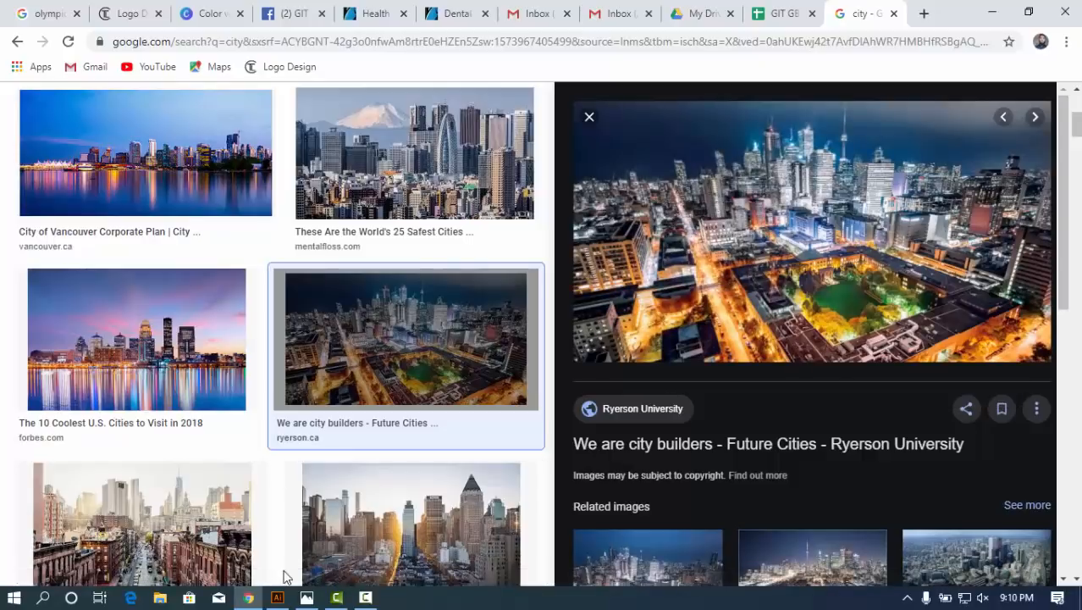
left_click(276, 597)
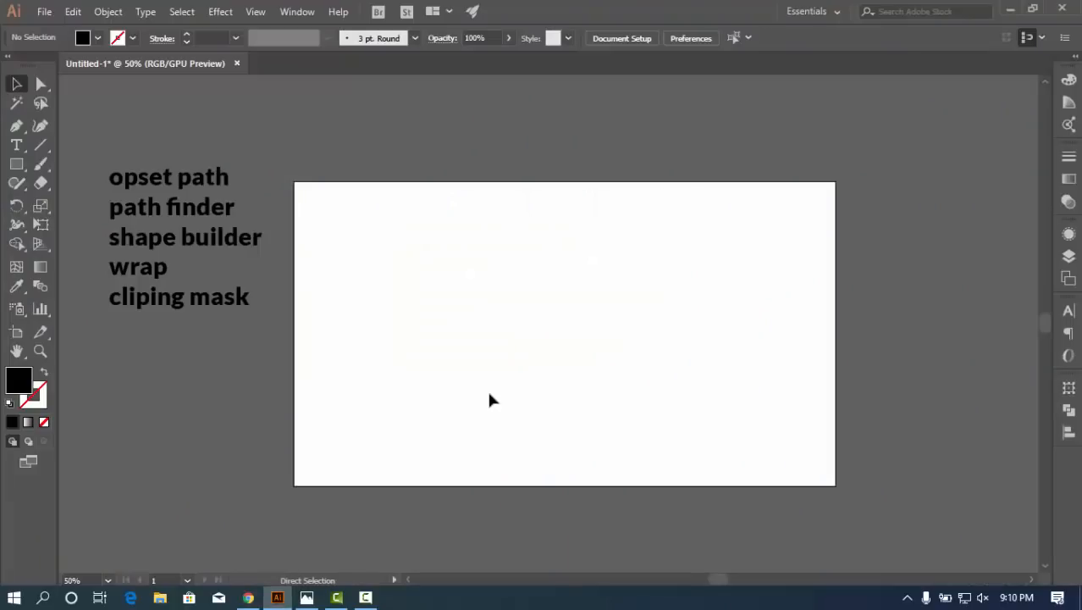
key("ctrl+v")
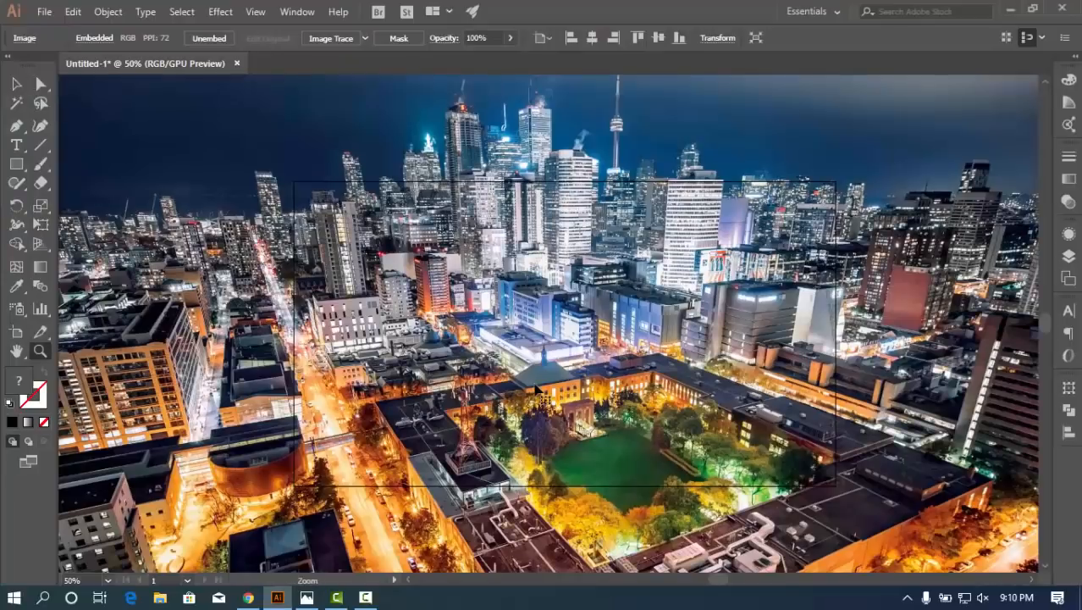
Scale the pasted city image down proportionally until it fits well inside the artboard
key("ctrl+minus")
key("ctrl+minus")
key("ctrl+minus")
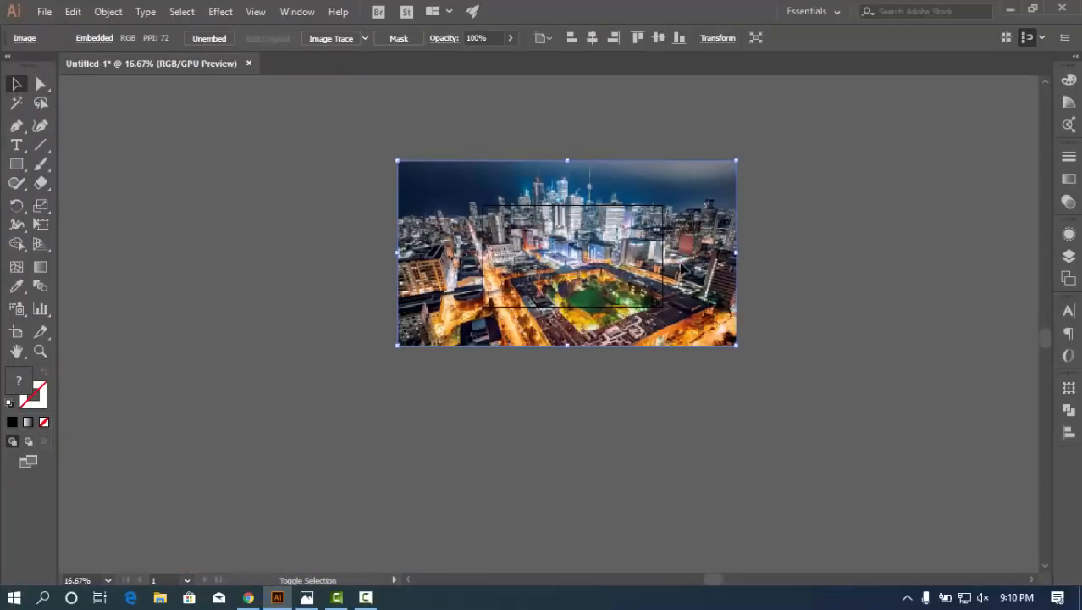
left_click_drag(736, 345, 593, 267)
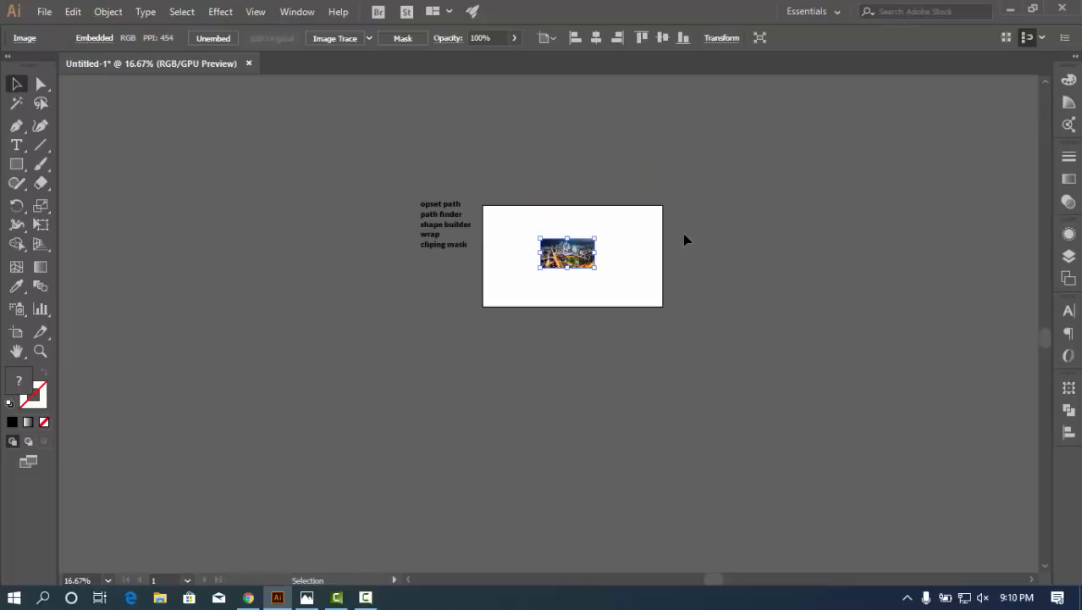
Enlarge the city image to about half the artboard's width, move it into the artboard's upper-left corner and deselect it
key("z")
left_click(573, 249)
left_click(573, 249)
left_click(529, 340)
left_click_drag(546, 430, 428, 207)
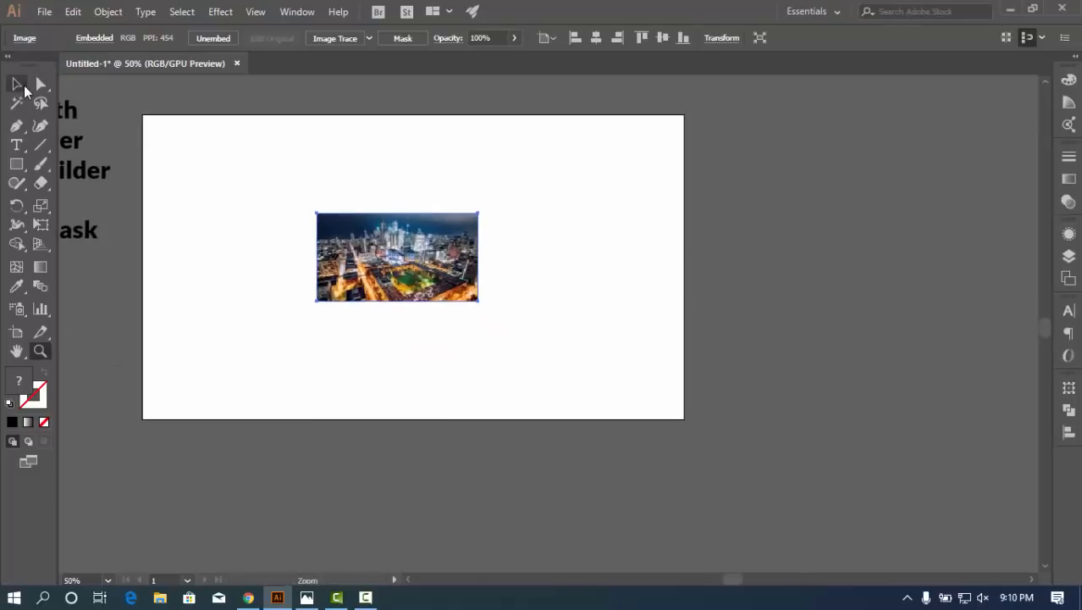
left_click(17, 84)
left_click_drag(479, 300, 530, 355)
left_click_drag(439, 265, 326, 199)
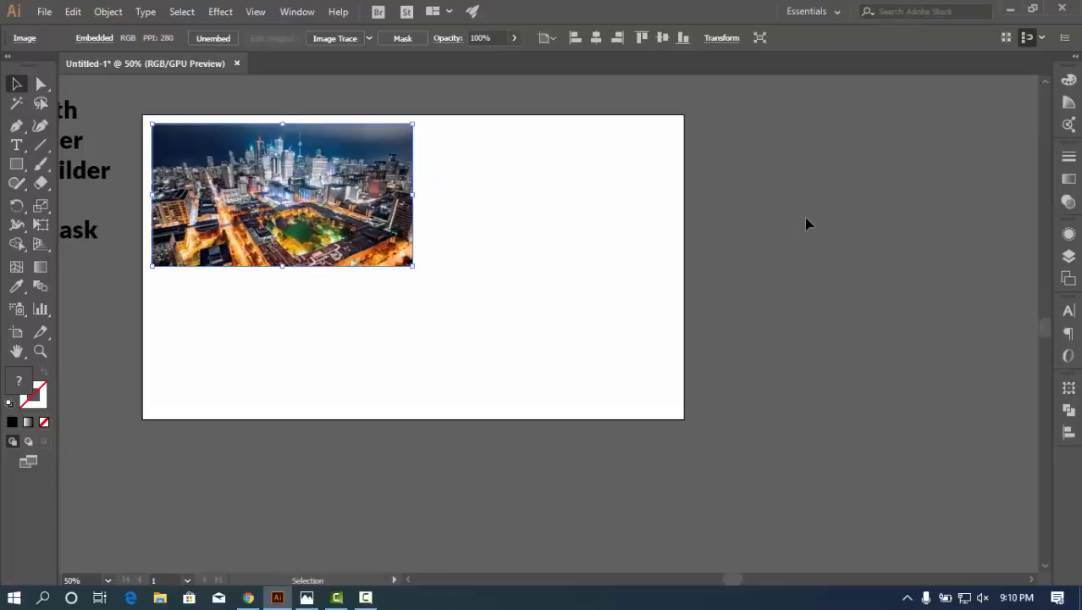
left_click(807, 222)
Draw a small black square on the artboard to the right of the city image
left_click(16, 164)
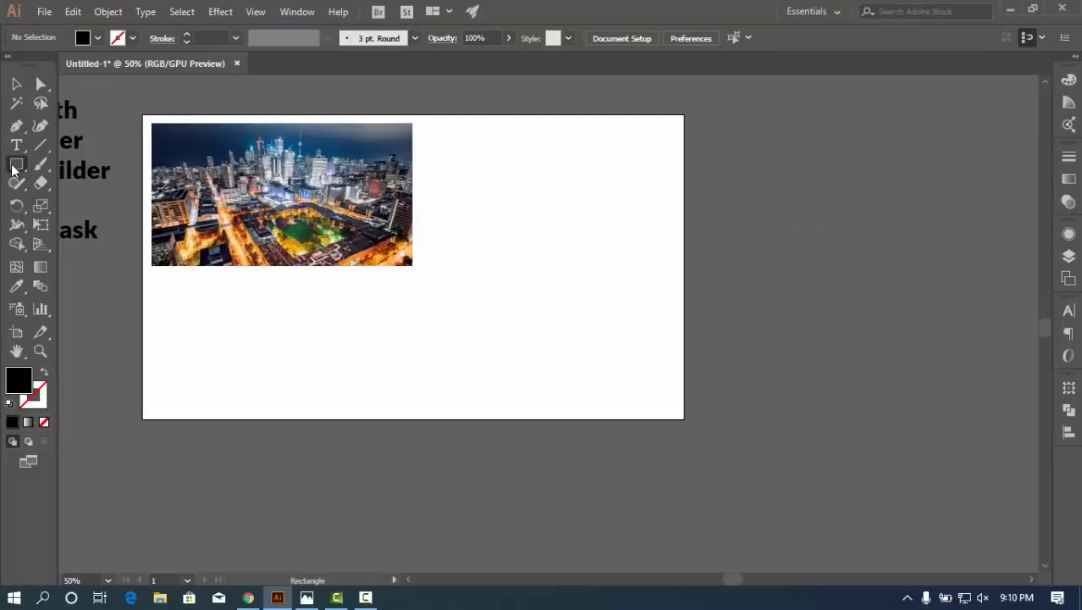
left_click_drag(502, 177, 545, 220)
left_click(16, 84)
left_click(484, 259)
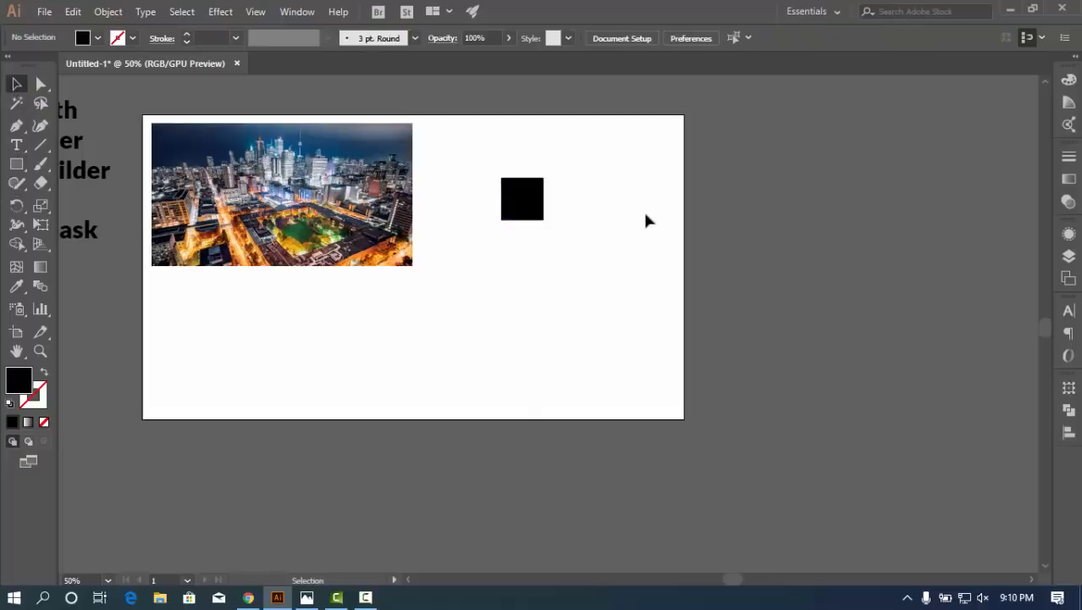
Duplicate the black square downward with equal spacing to form a column of four
left_click(521, 201)
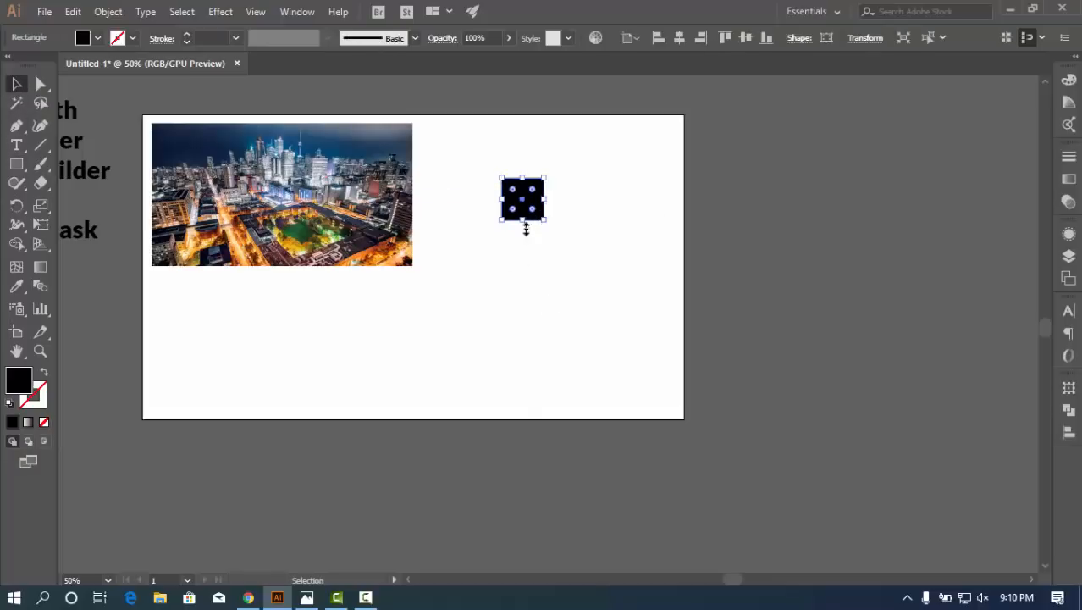
left_click_drag(527, 207, 529, 257)
key("ctrl+d")
key("ctrl+d")
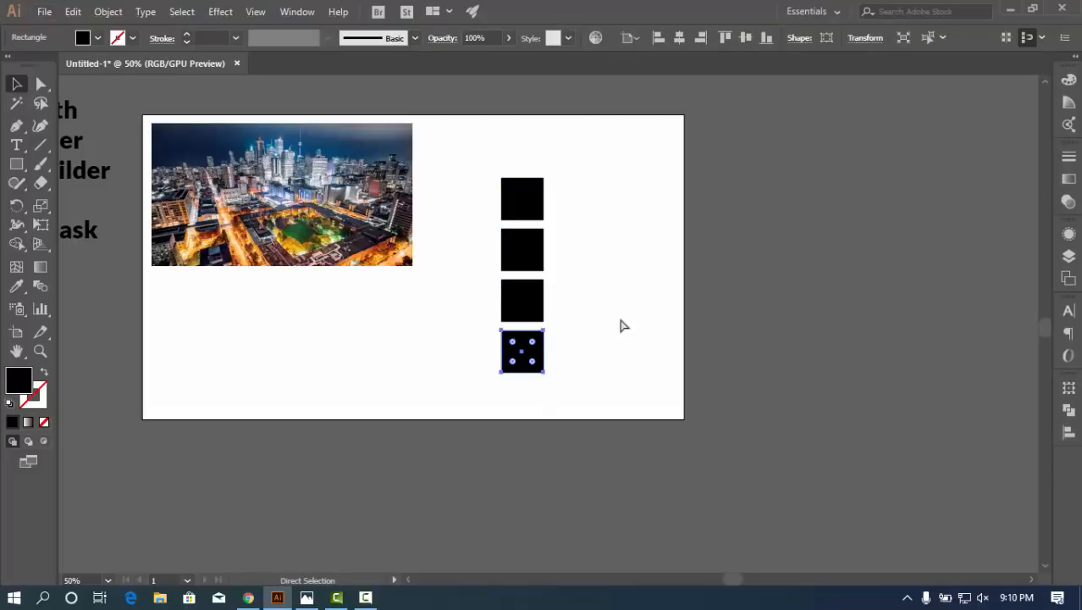
Duplicate the topmost square sideways with equal spacing to form a horizontal row of five
left_click(539, 208)
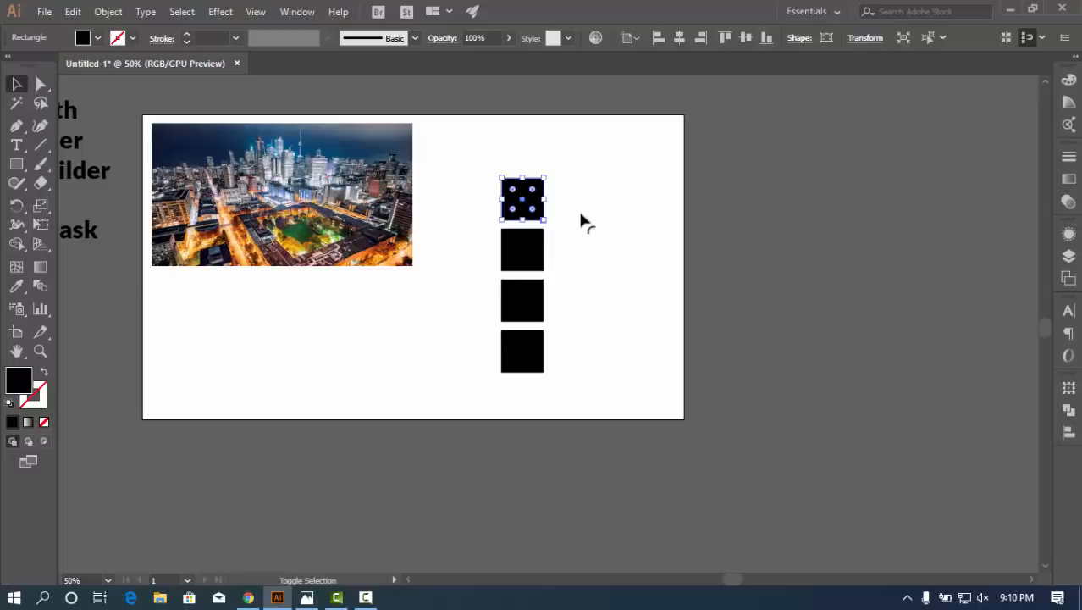
left_click(560, 211)
left_click_drag(528, 202, 590, 200)
key("ctrl+d")
key("ctrl+d")
key("ctrl+d")
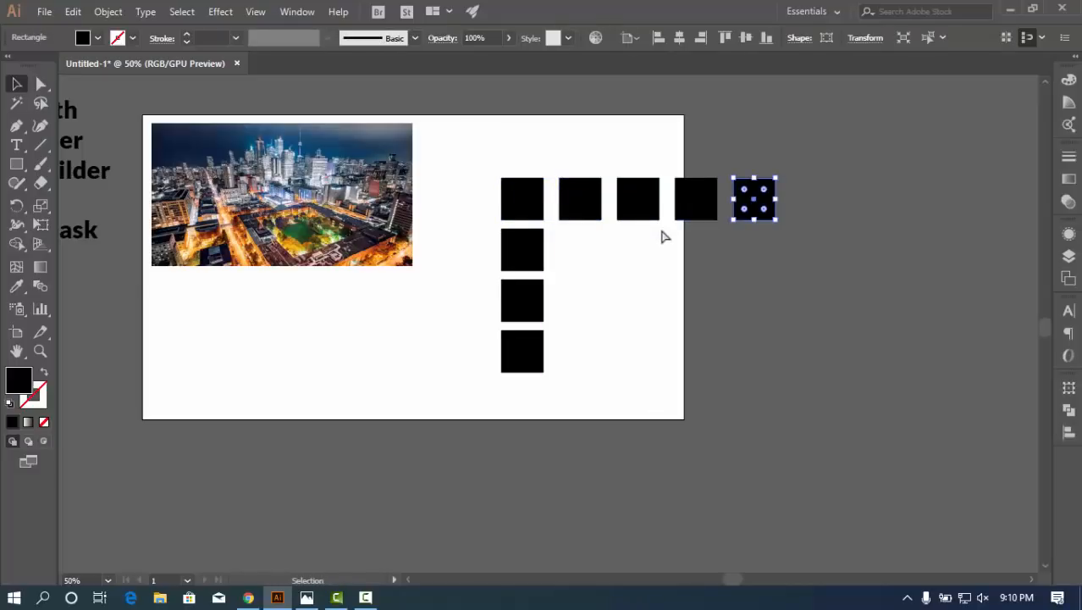
Select all the black squares in the row and column and delete them
left_click_drag(479, 157, 762, 383)
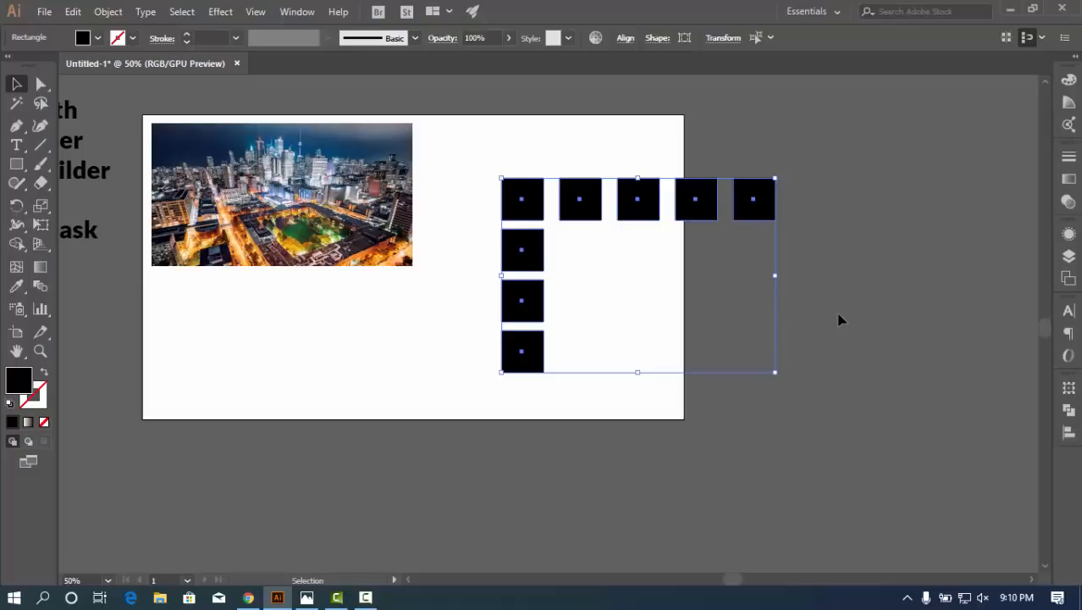
left_click(839, 319)
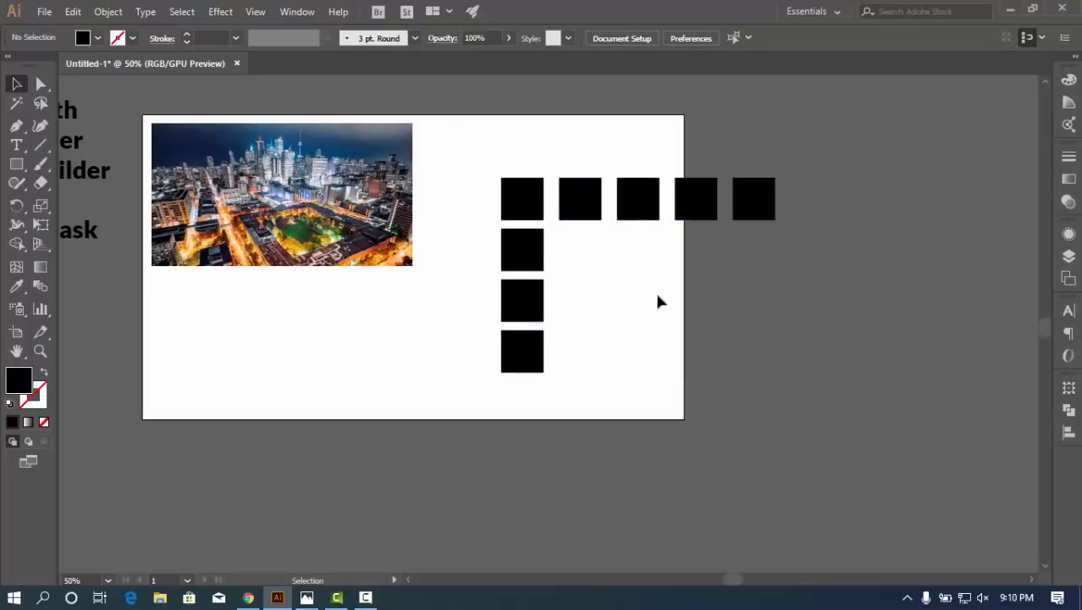
left_click_drag(495, 176, 774, 216)
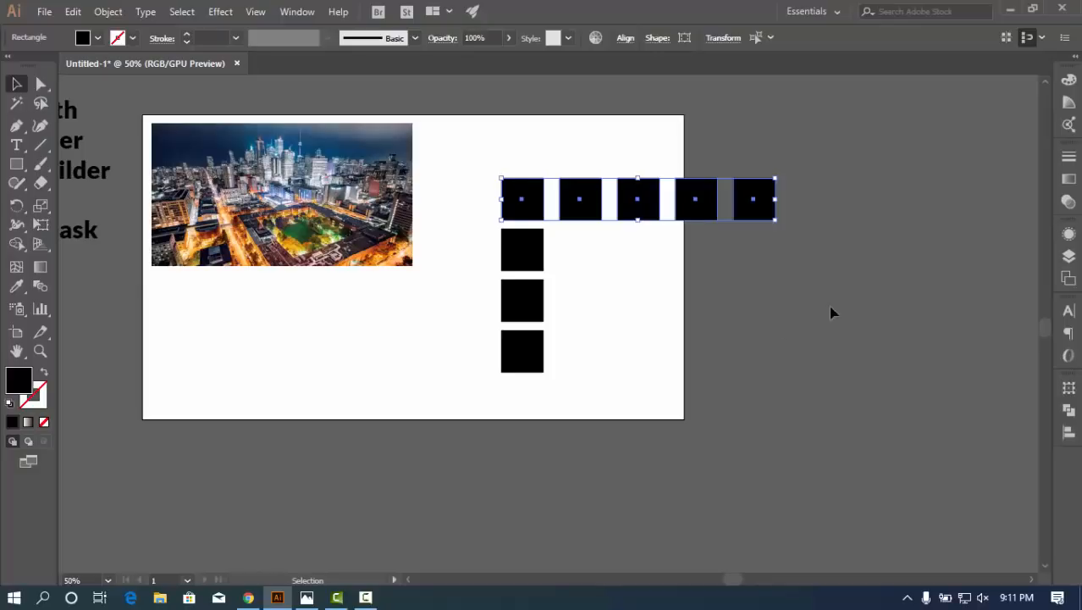
left_click(777, 296)
left_click_drag(481, 176, 791, 233)
left_click(754, 413)
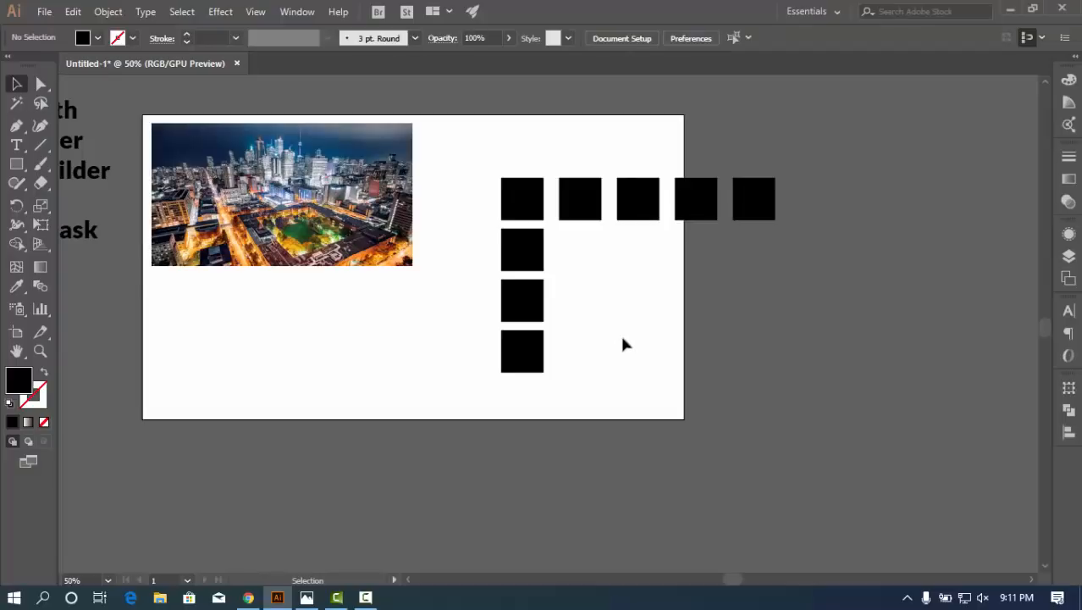
left_click_drag(473, 160, 847, 433)
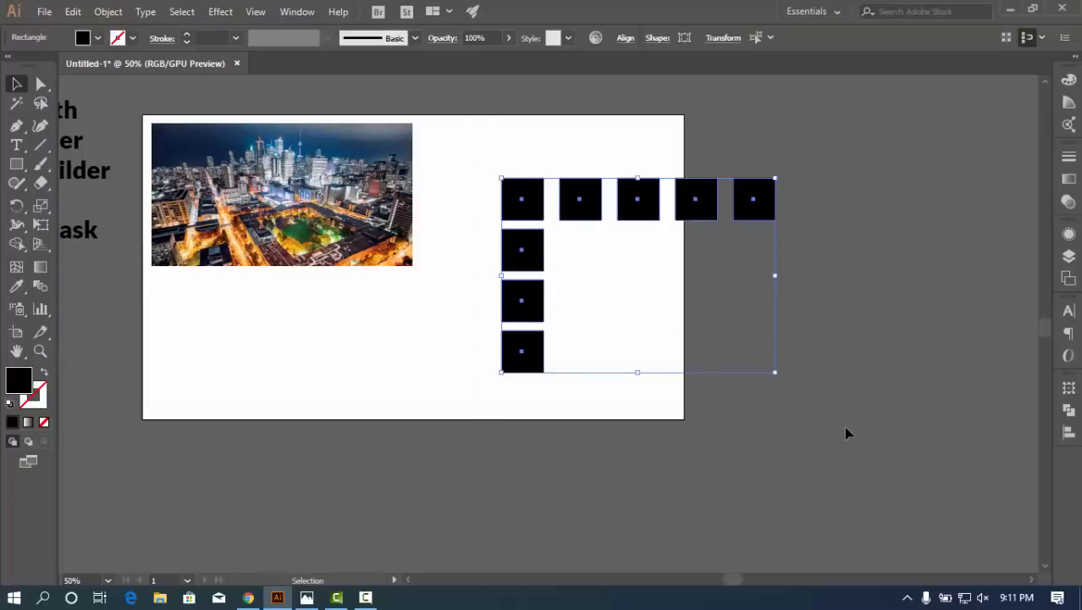
key("Delete")
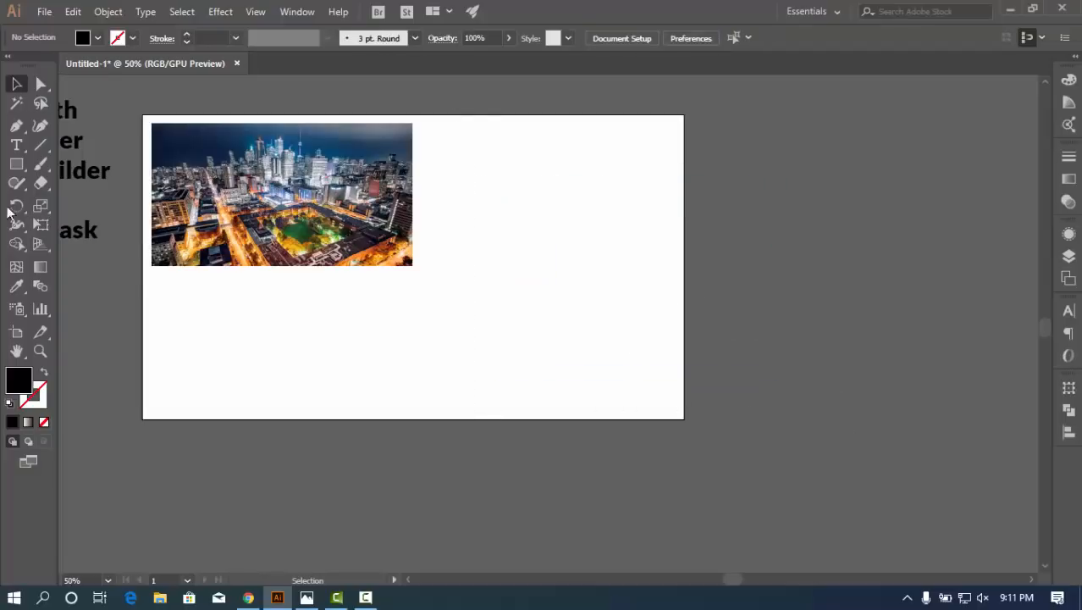
Draw a black rectangle about 908 px wide and 750 px high, extending past the artboard's lower-right corner
left_click(16, 165)
left_click_drag(493, 177, 853, 473)
key("v")
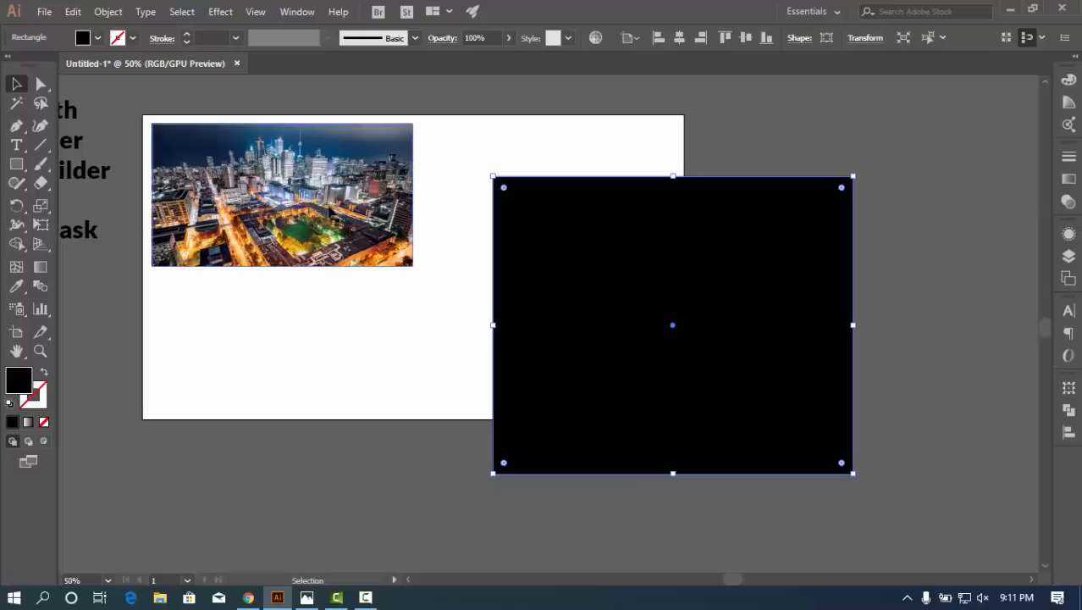
Start Split Into Grid on the black rectangle with the preview enabled and the dialog clear of the rectangle
left_click(221, 13)
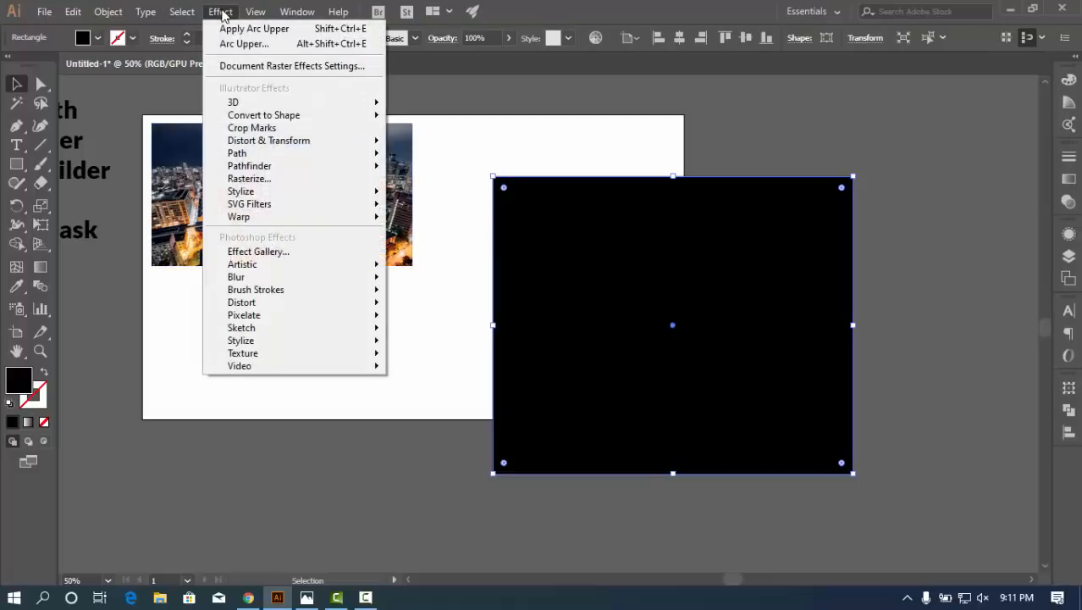
mouse_move(107, 10)
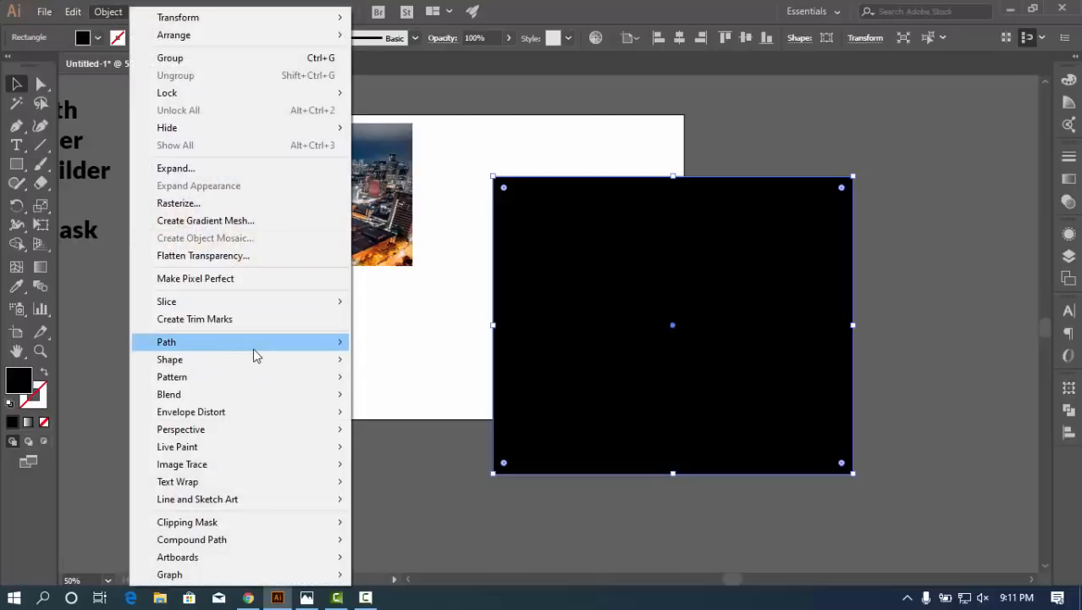
mouse_move(254, 349)
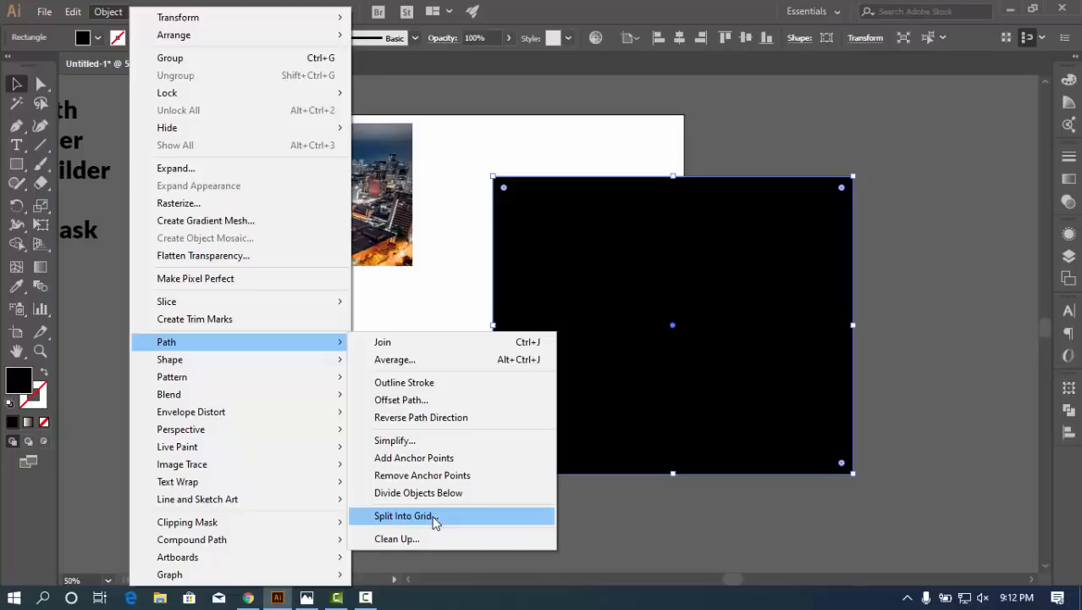
left_click(404, 516)
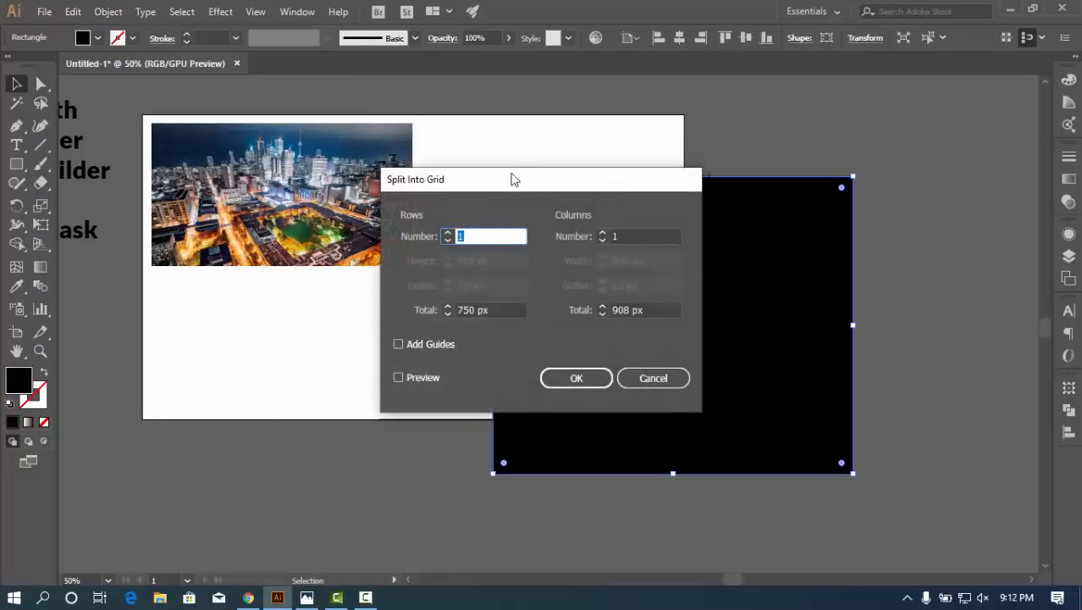
left_click_drag(533, 183, 297, 197)
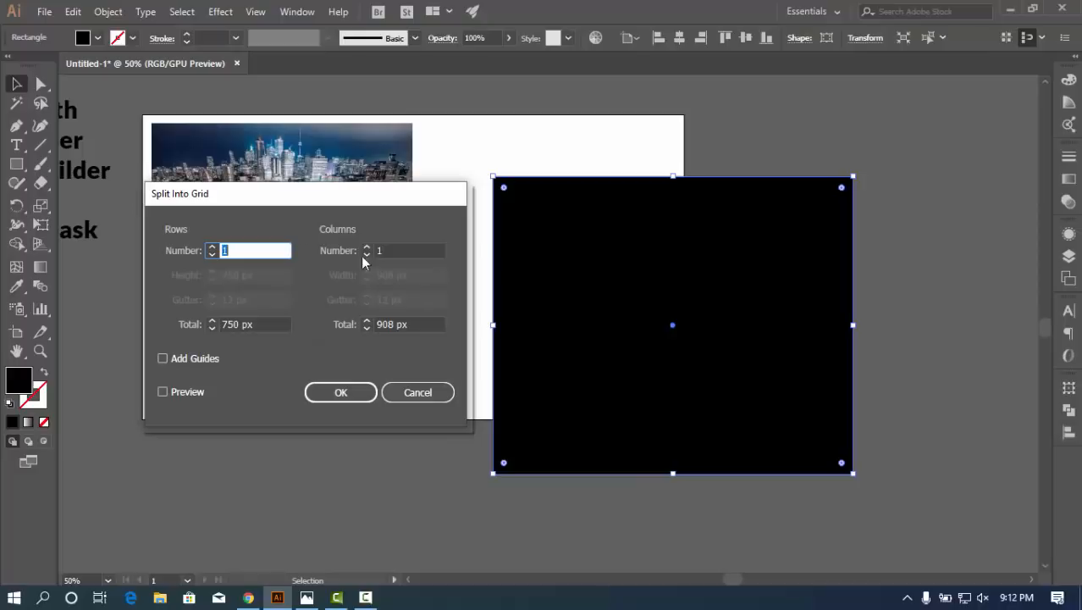
left_click(186, 392)
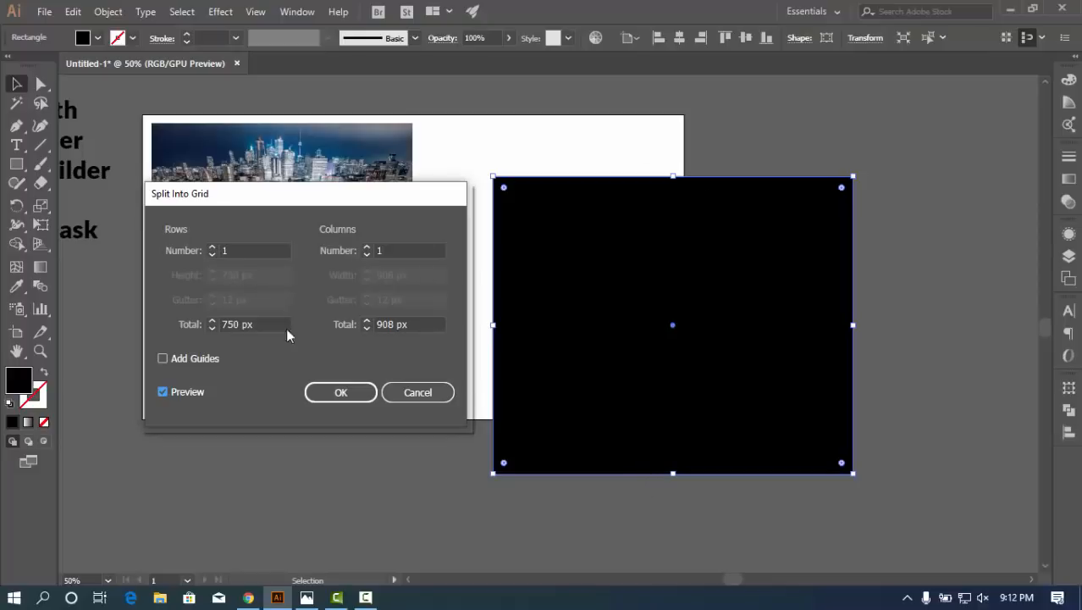
Set the grid's number of rows to 10
left_click(212, 247)
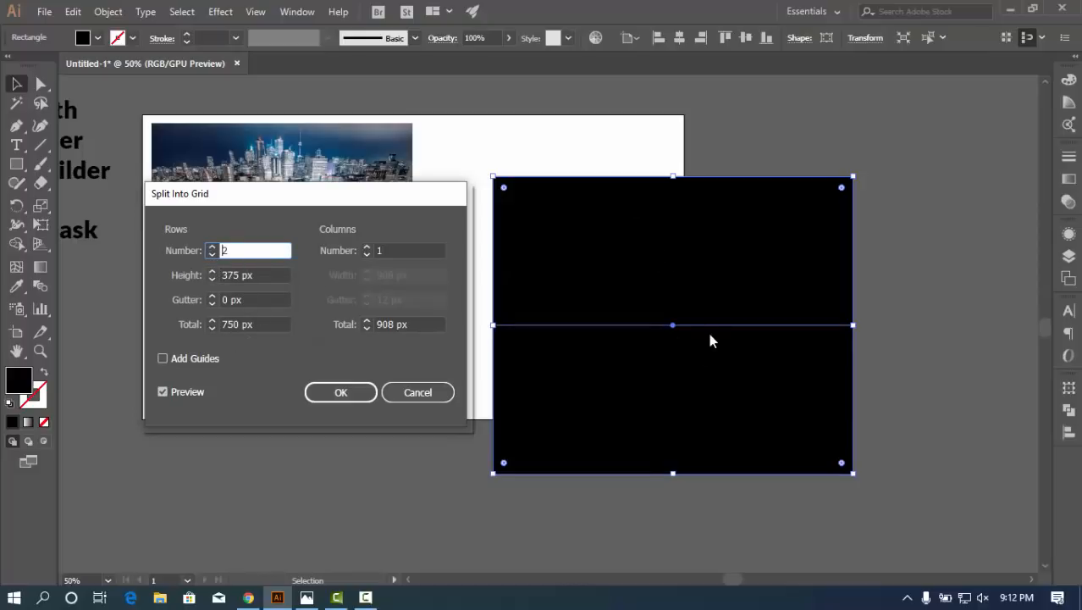
left_click(212, 247)
left_click(212, 247)
left_click(212, 247)
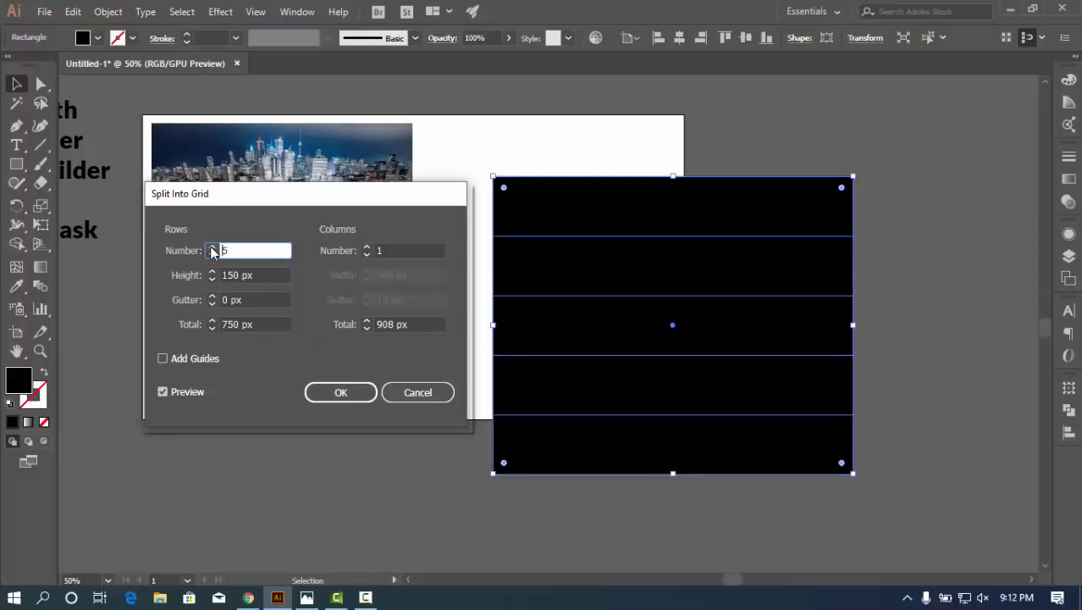
left_click(211, 246)
left_click(212, 246)
left_click(212, 246)
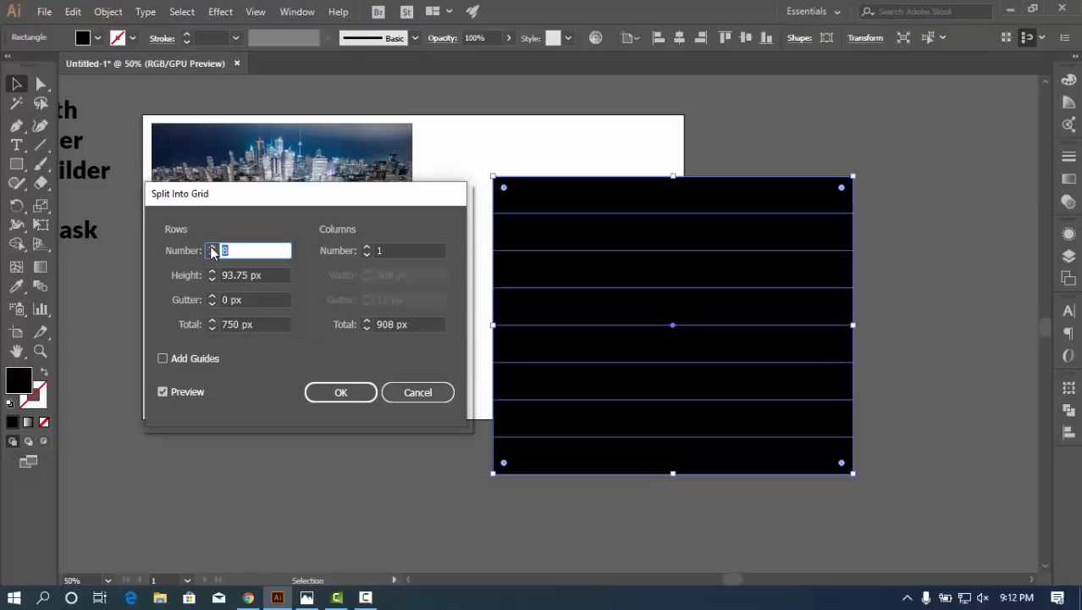
left_click(211, 246)
left_click(212, 246)
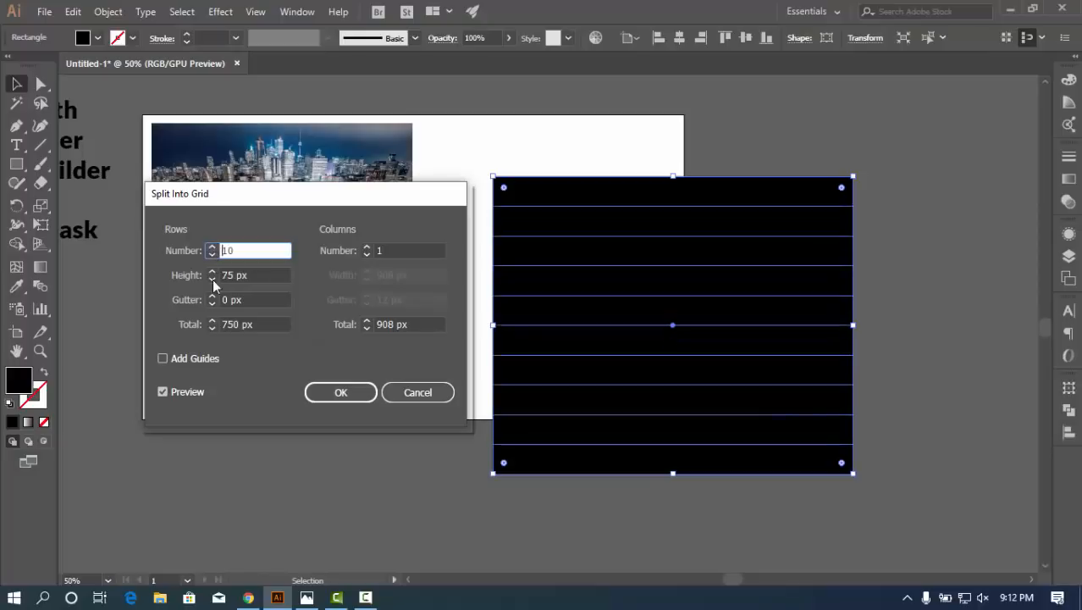
Set the grid's number of columns to 10
left_click(367, 247)
left_click(367, 246)
left_click(366, 246)
left_click(367, 247)
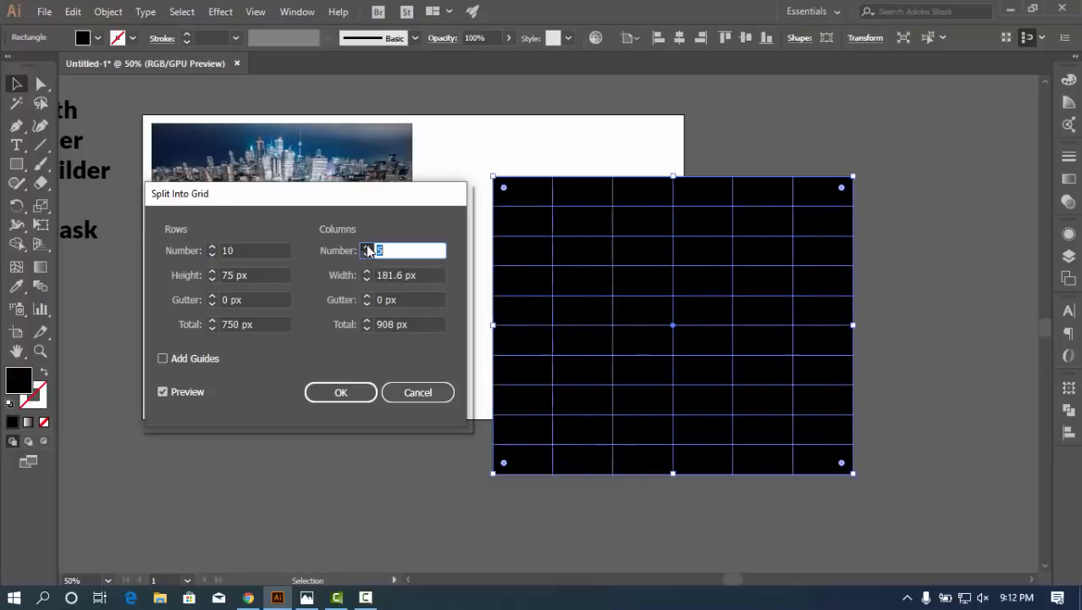
left_click(367, 246)
left_click(366, 247)
left_click(366, 247)
left_click(366, 246)
left_click(366, 246)
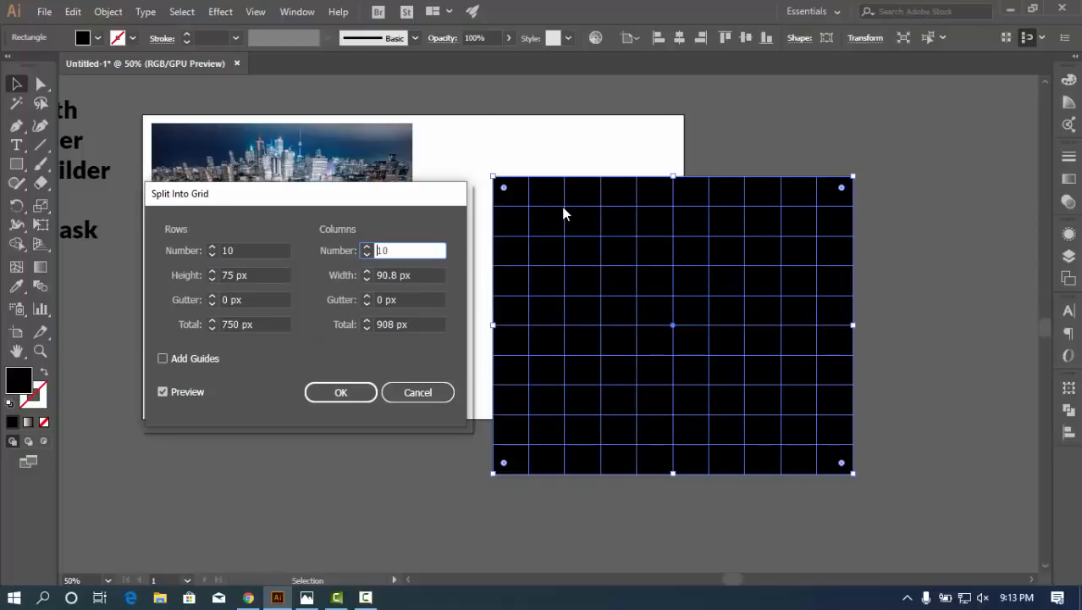
Set the gutter between the grid's columns to 4 px
left_click(369, 300)
type("3")
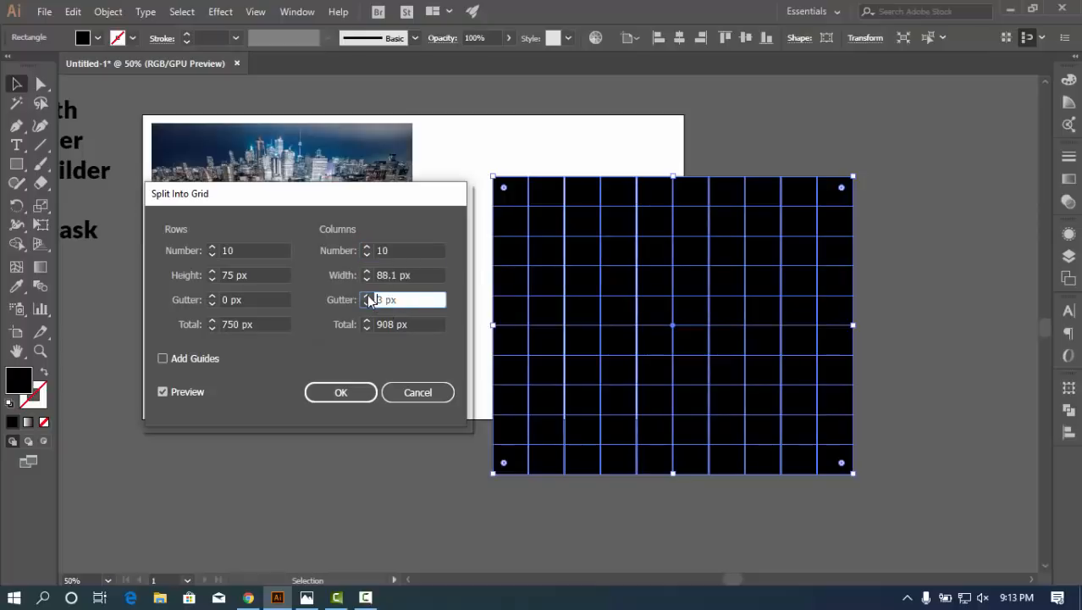
left_click(368, 296)
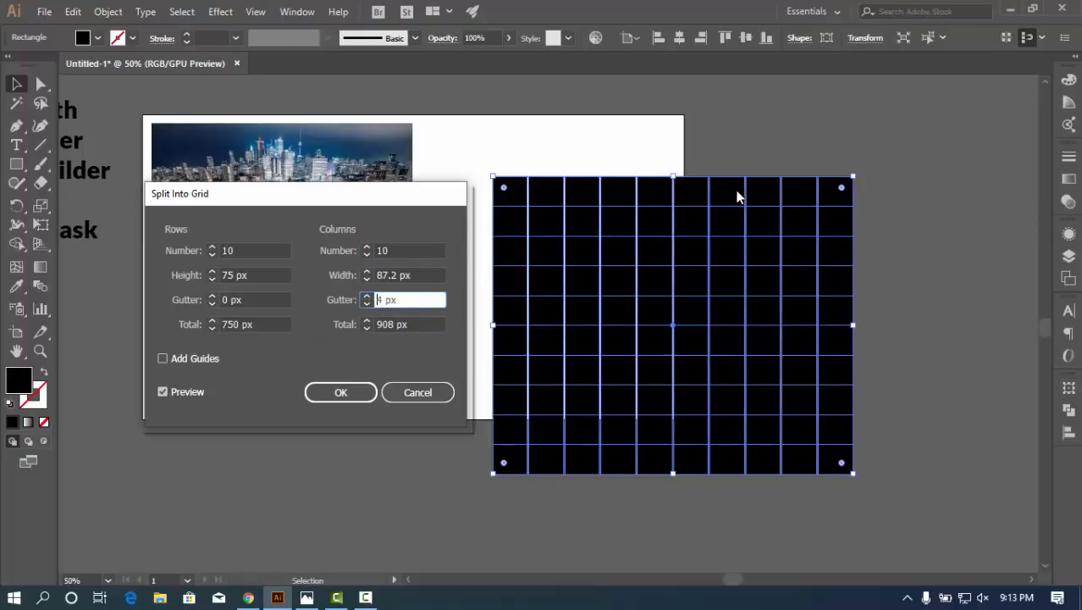
Set the gutter between the grid's rows to 4 px and apply the split to the black rectangle
left_click(212, 296)
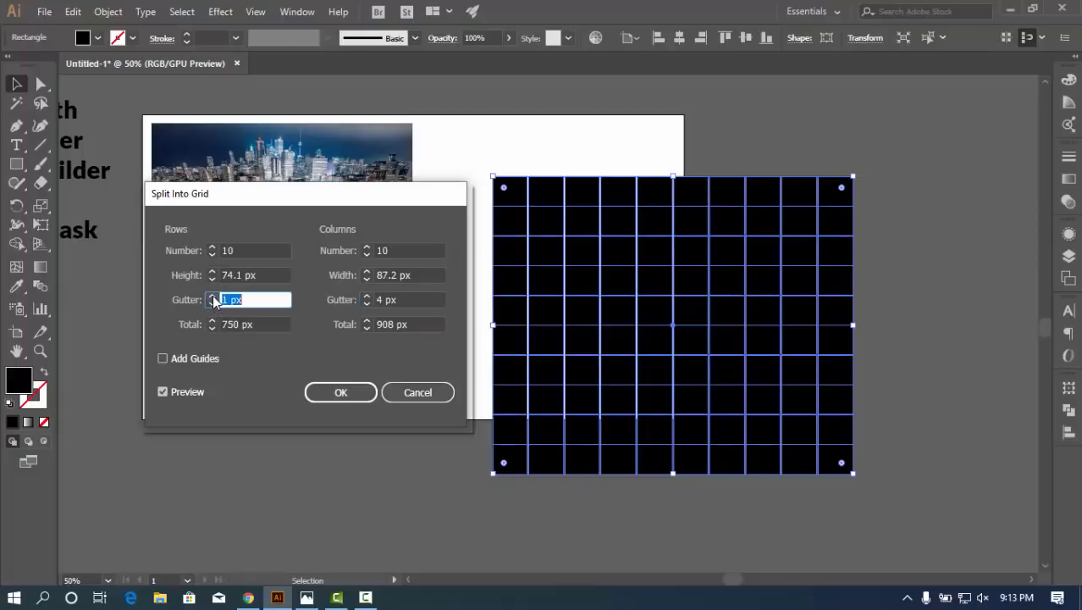
left_click(213, 296)
left_click(212, 296)
left_click(213, 296)
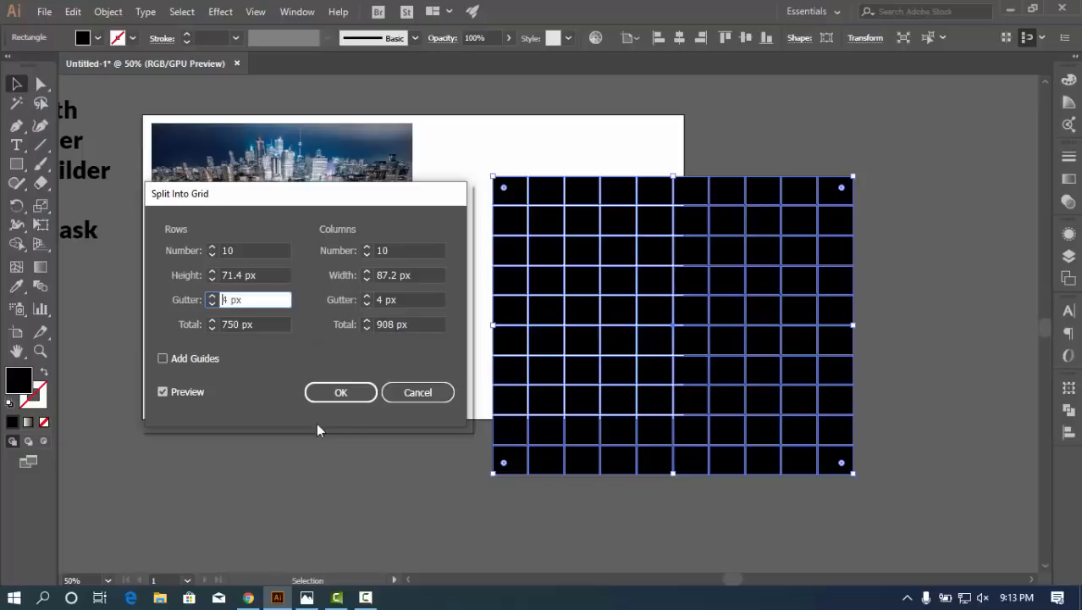
left_click(333, 394)
left_click(962, 267)
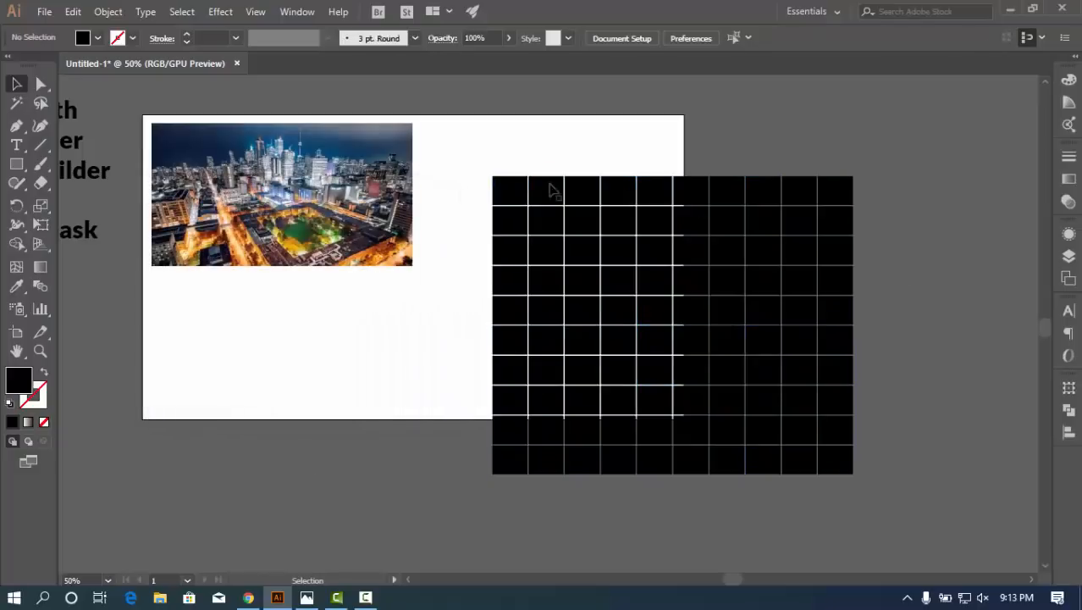
Try moving individual cells out of the grid's upper-left corner, and undo the moves
left_click_drag(549, 191, 534, 136)
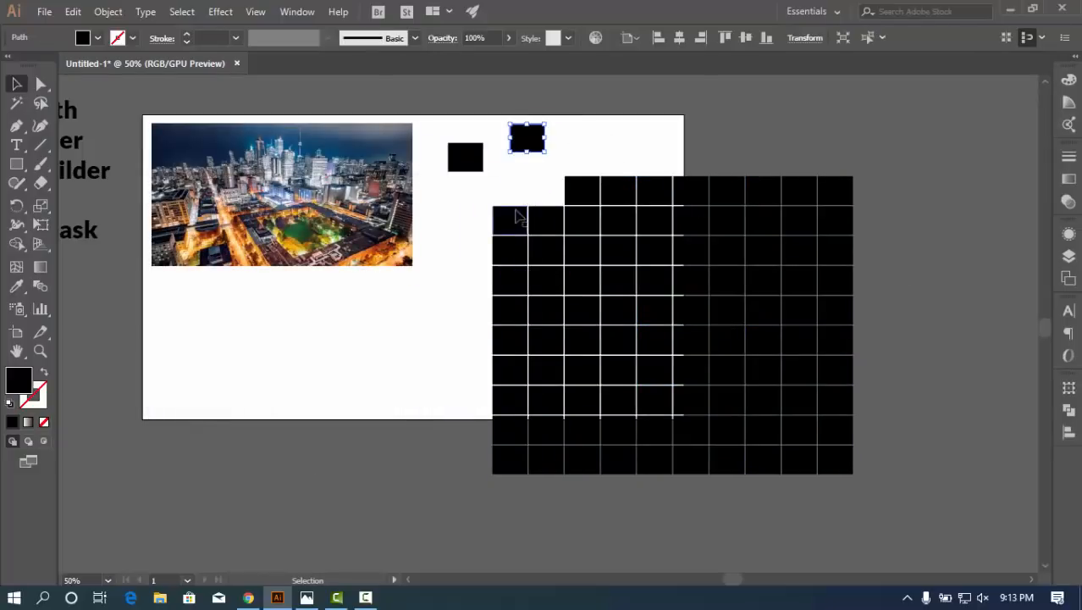
left_click_drag(519, 218, 458, 241)
key("ctrl+z")
key("ctrl+z")
key("ctrl+z")
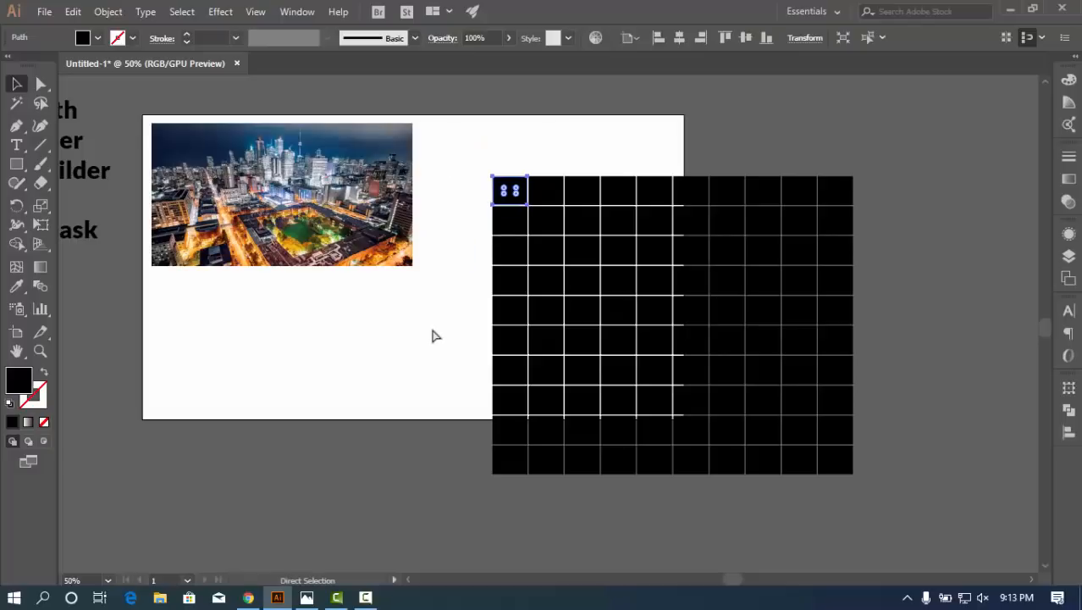
left_click(940, 292)
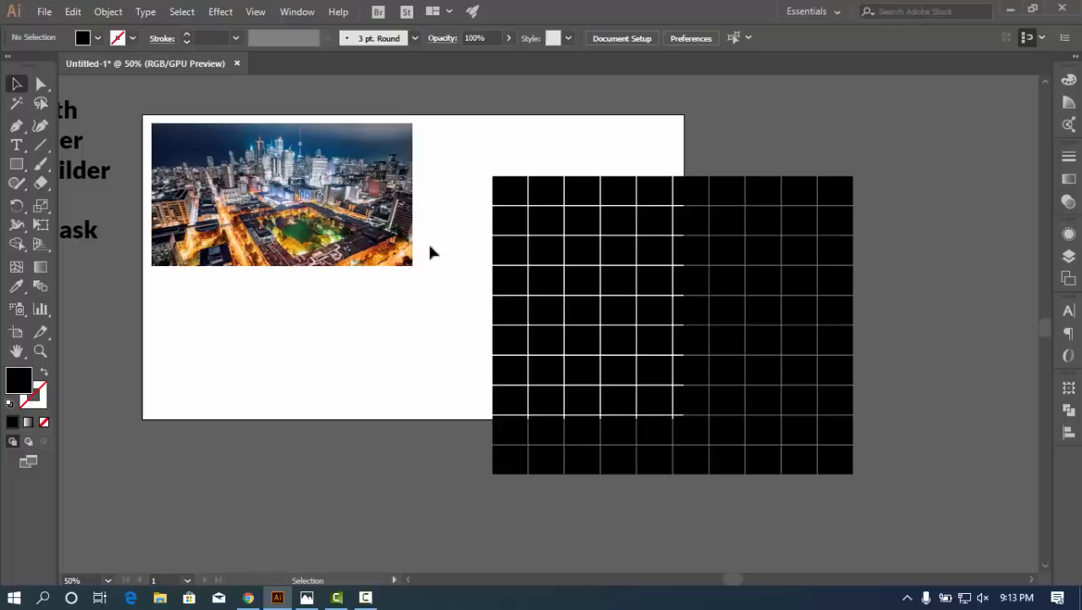
Group the upper-left block of five by four grid cells and delete all the other cells
left_click_drag(466, 159, 663, 294)
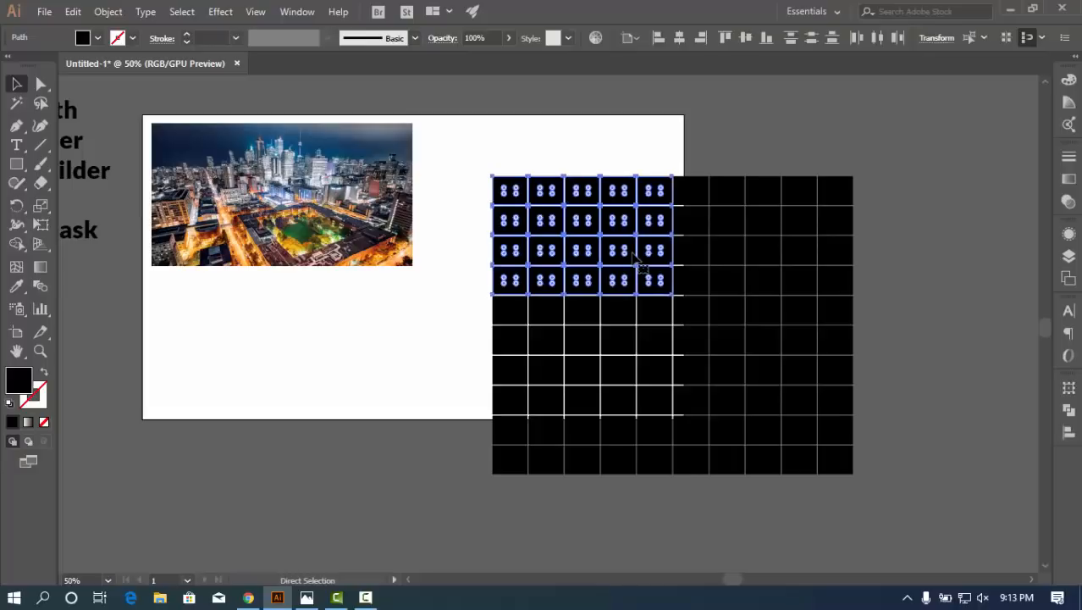
key("ctrl+shift+a")
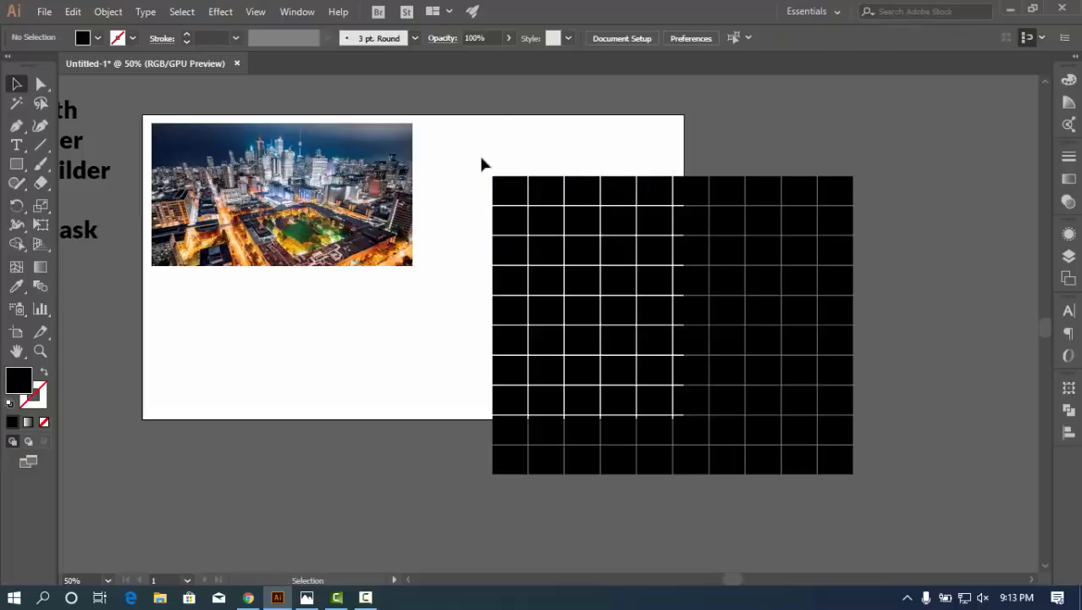
left_click_drag(483, 162, 922, 506)
key("Delete")
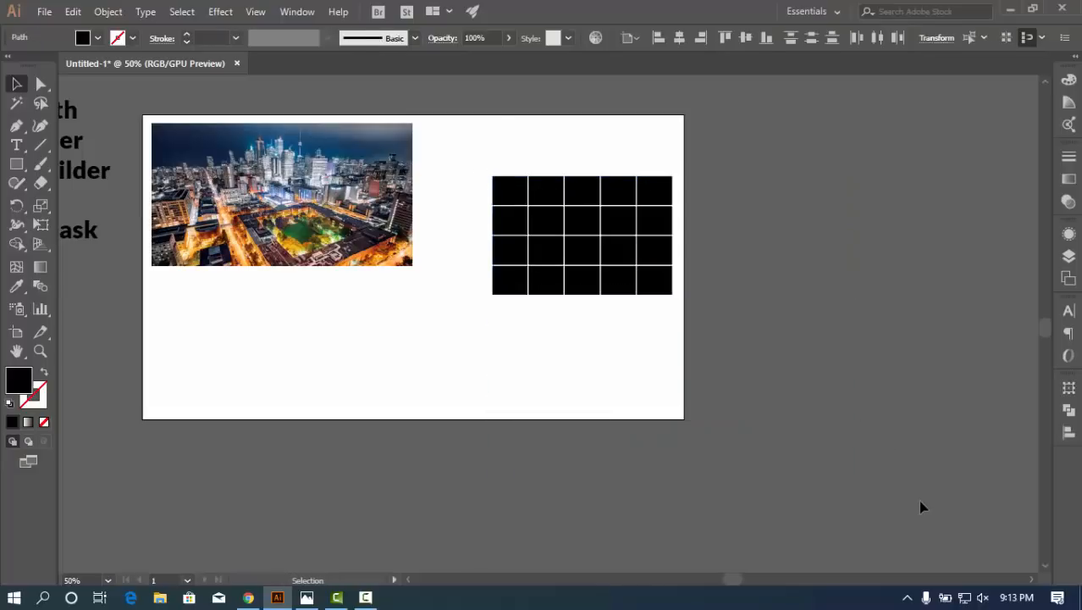
Enlarge the grouped five-by-four grid and move it off the artboard to its right side
left_click(514, 232)
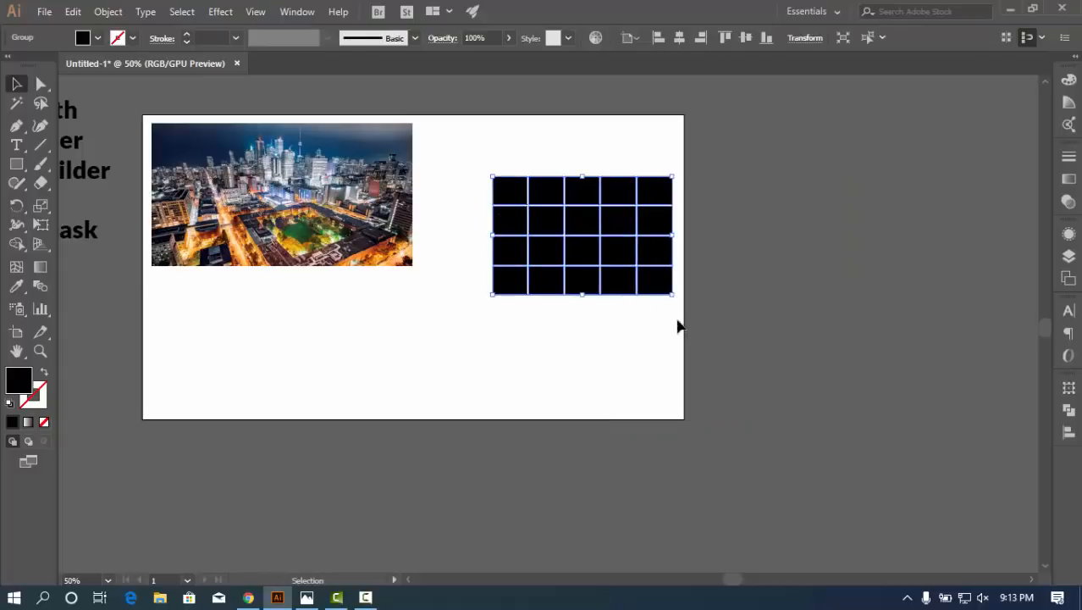
left_click_drag(673, 296, 722, 328)
left_click_drag(576, 227, 820, 287)
left_click_drag(792, 451, 673, 478)
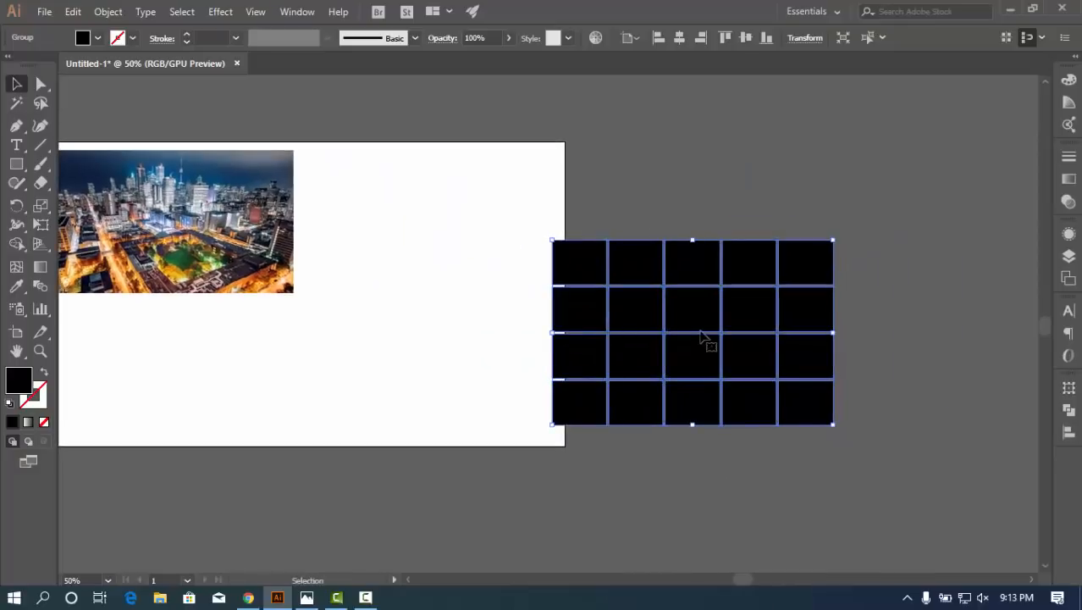
left_click_drag(707, 318, 787, 287)
left_click(804, 458)
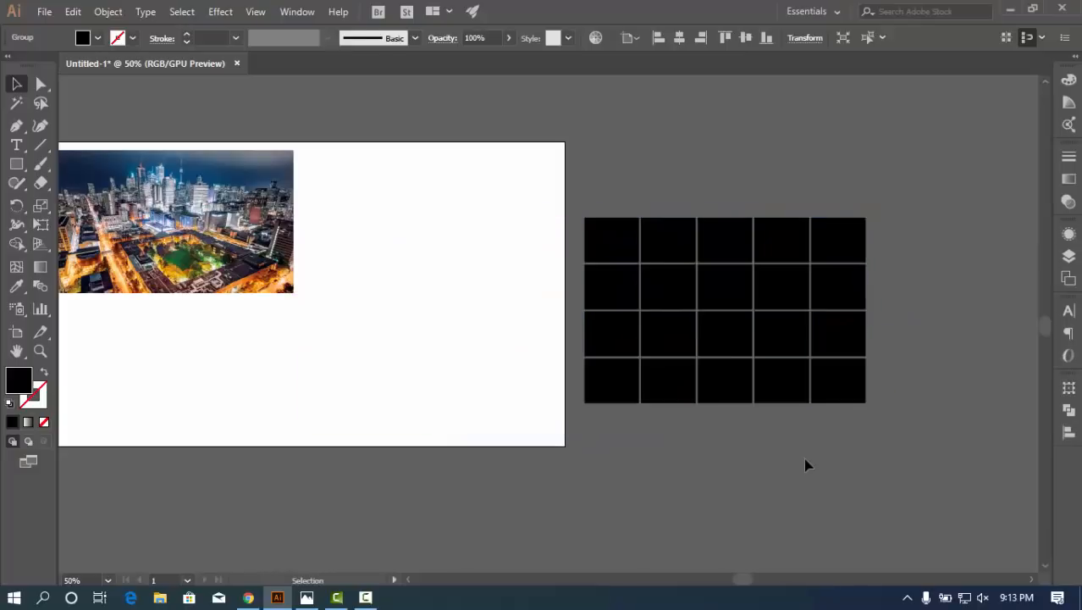
left_click_drag(717, 462, 769, 426)
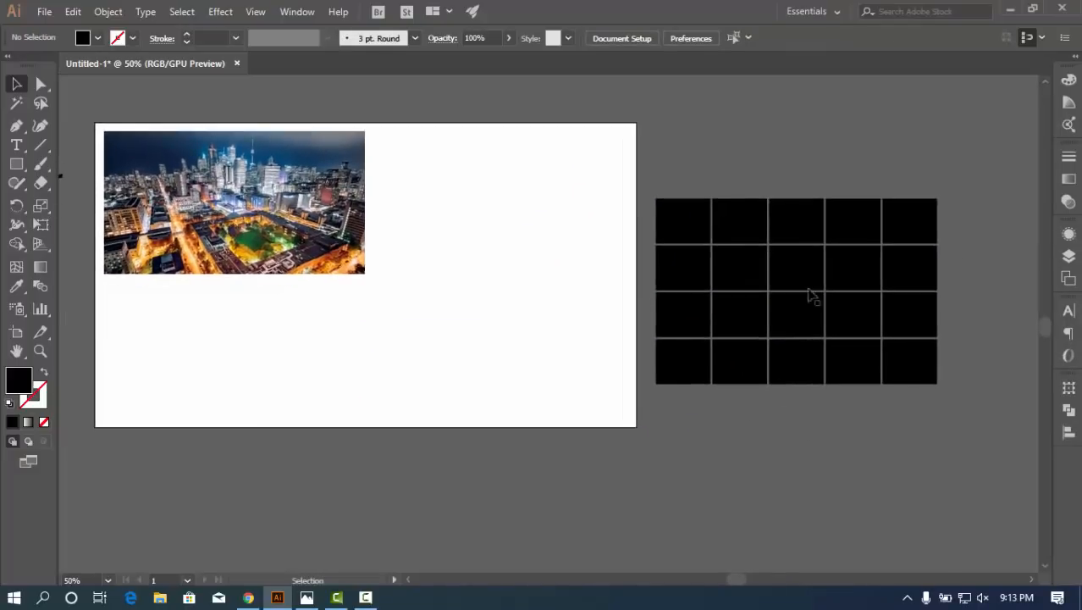
Ungroup the five-by-four grid into separate cells
right_click(762, 244)
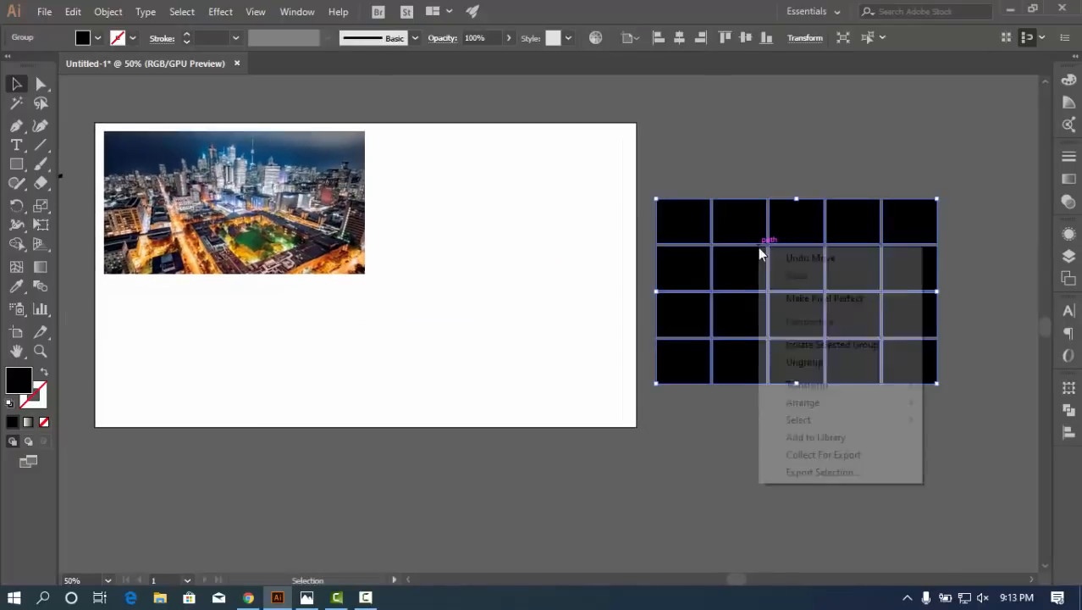
left_click(804, 362)
left_click(745, 427)
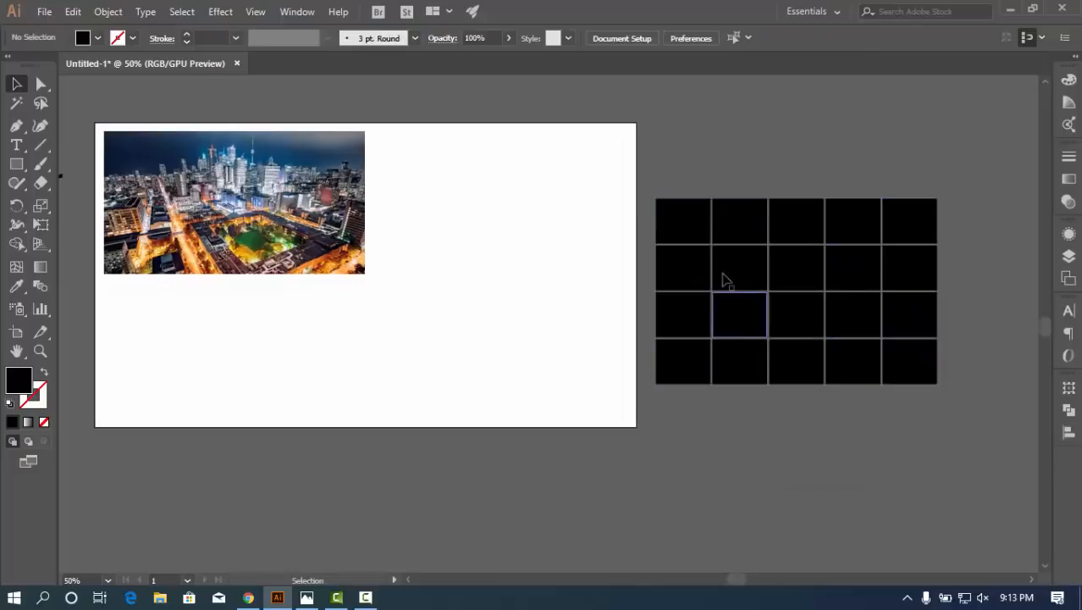
Place a copy of one grid cell over the city image's lower-right part, scaled to about 429 × 351 px
left_click(918, 281)
left_click_drag(918, 280, 553, 432)
left_click_drag(476, 357, 348, 284)
left_click(469, 271)
left_click(182, 203)
left_click(483, 250)
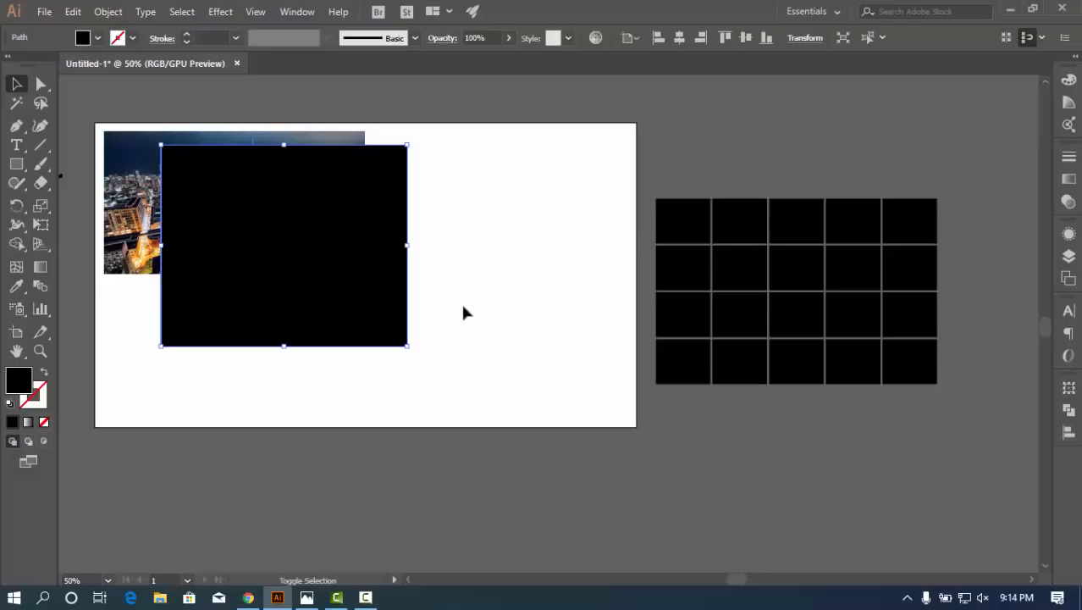
left_click_drag(409, 347, 371, 317)
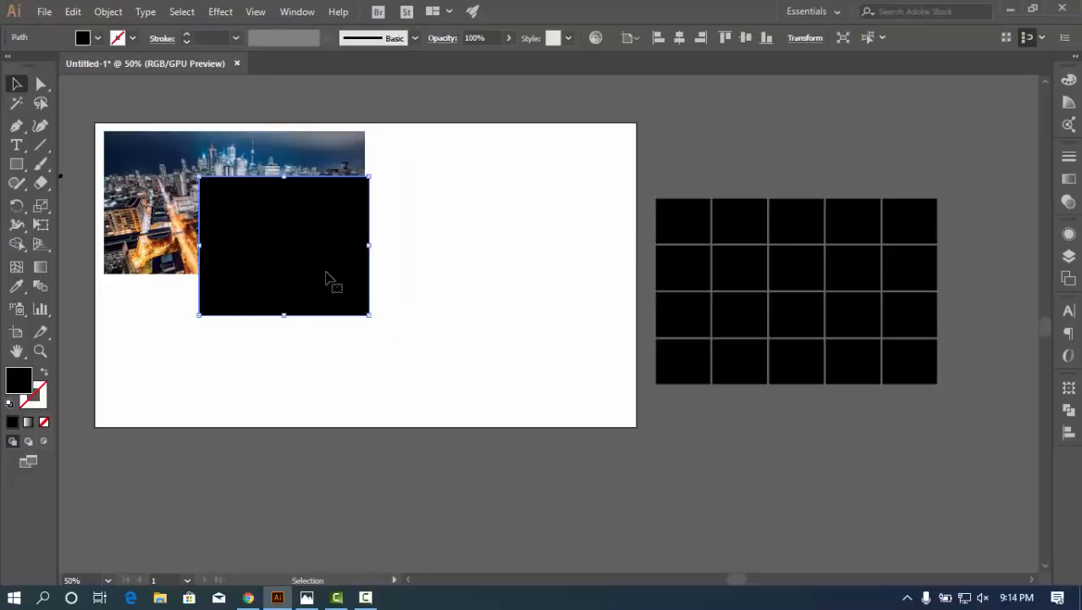
left_click(397, 302)
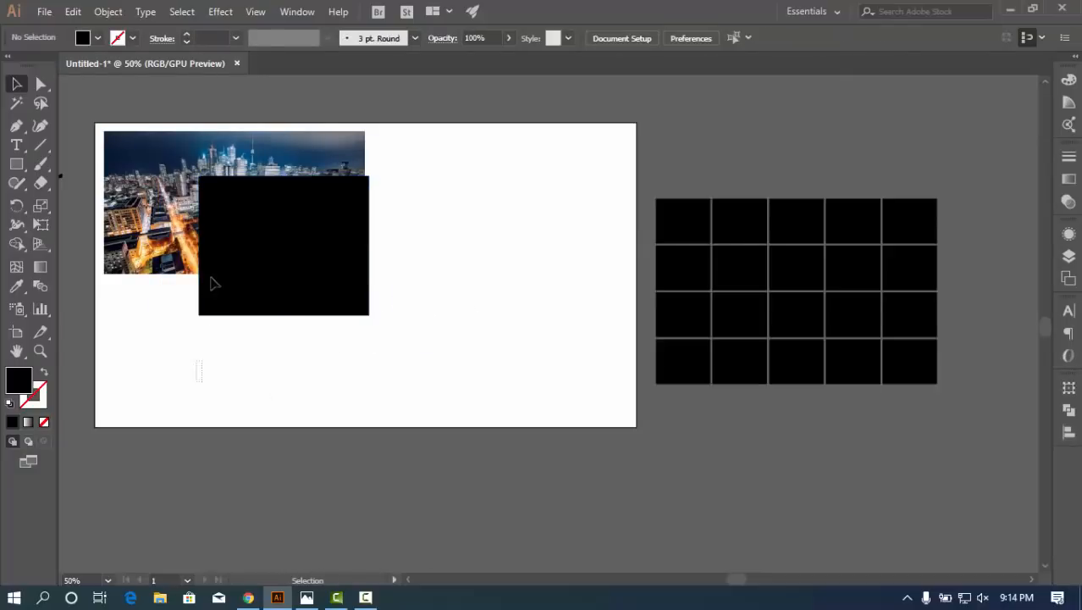
Try a clipping mask on the city image with the overlapping black rectangle, and undo it
left_click_drag(211, 278, 278, 174)
right_click(279, 174)
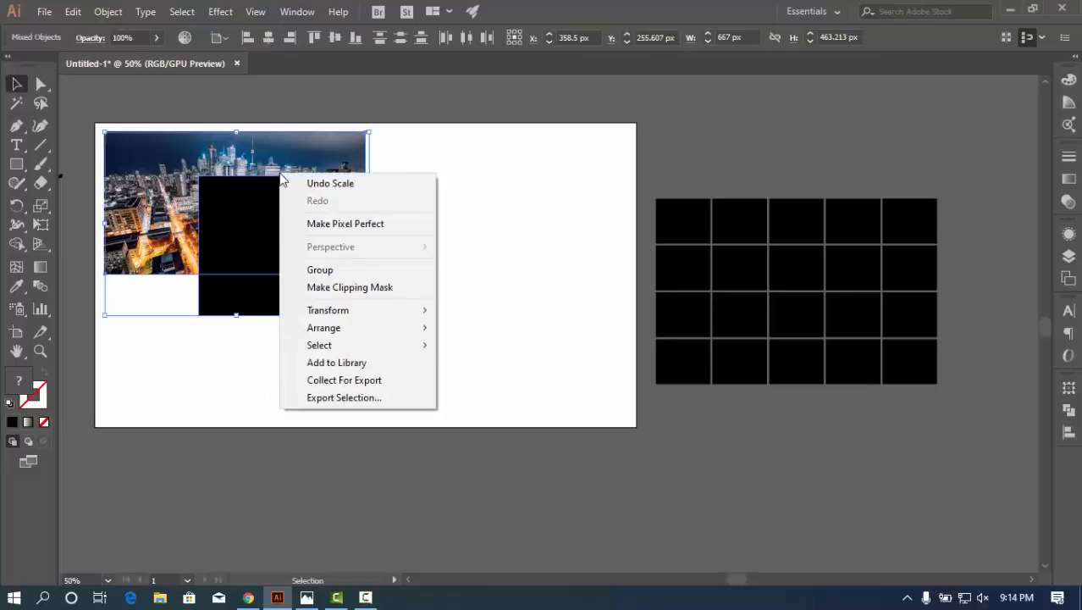
left_click(332, 289)
left_click(460, 259)
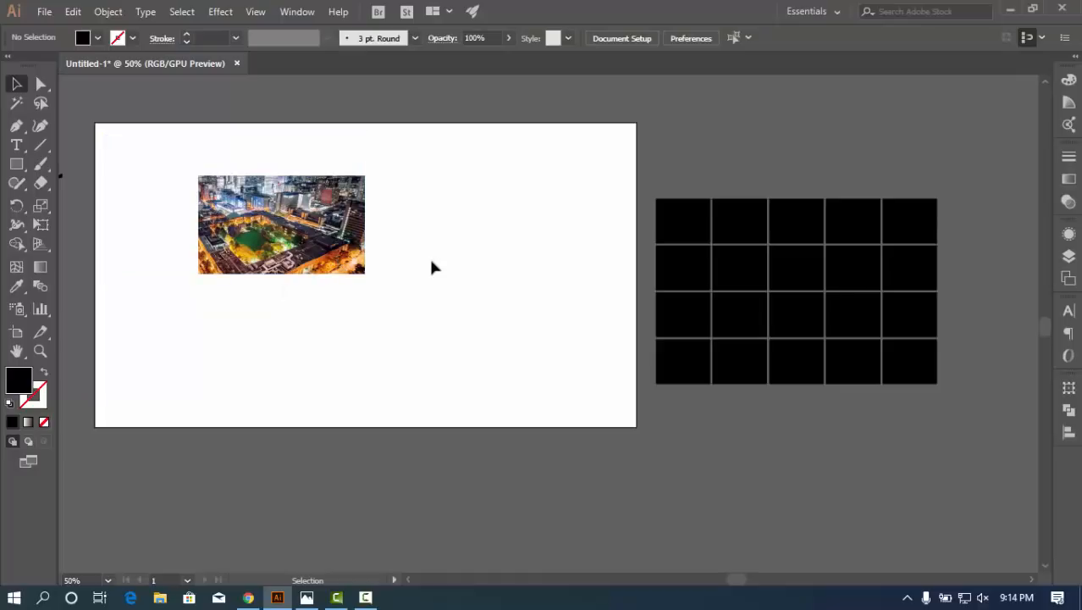
key("ctrl+z")
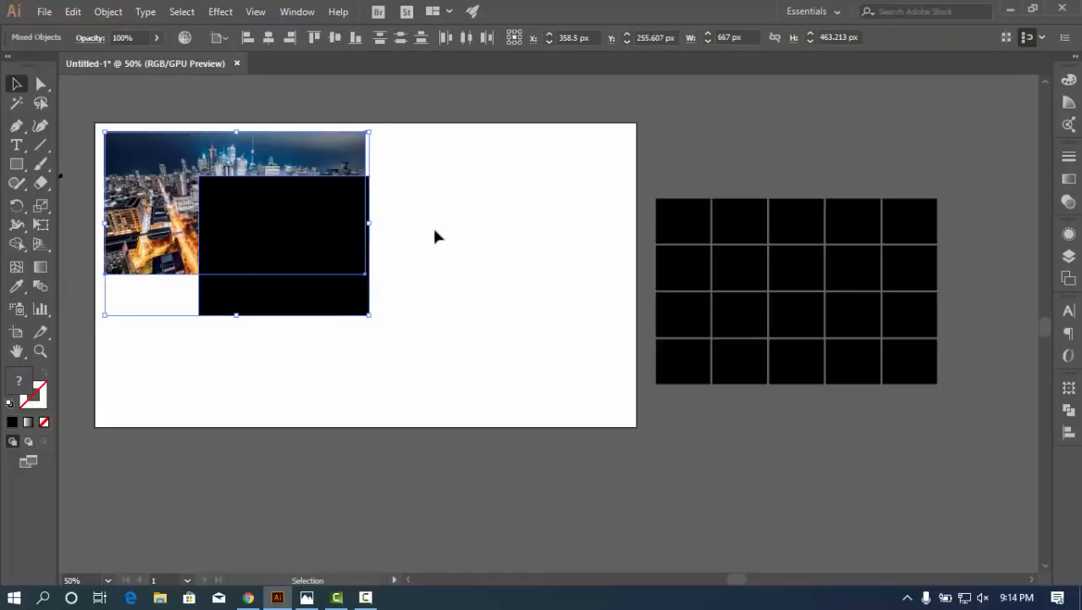
Make a clipping mask from the city image and the black rectangle lying over it
left_click(435, 236)
left_click_drag(134, 339, 273, 203)
right_click(300, 227)
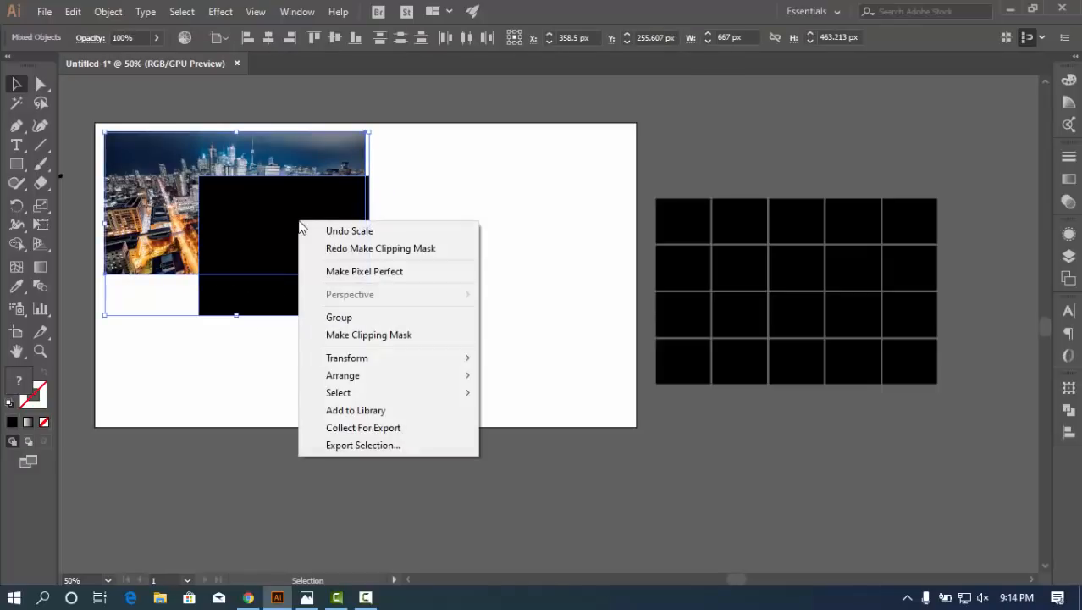
left_click(387, 336)
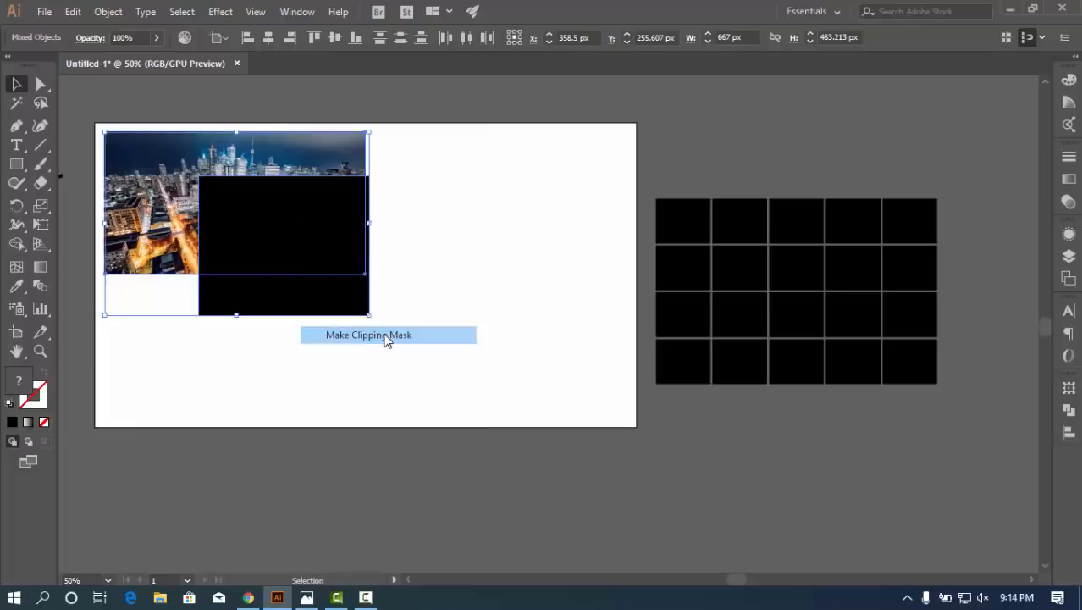
left_click(452, 229)
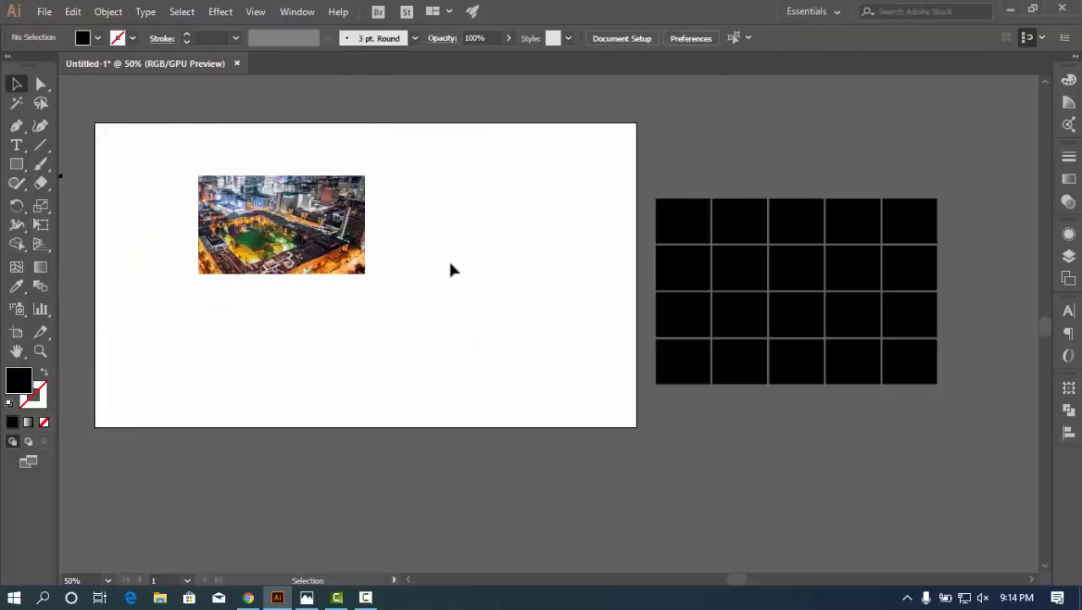
Isolate the image inside the clip group, enlarge and reposition it so the skyline fills the mask's width, and exit isolation
left_click(307, 315)
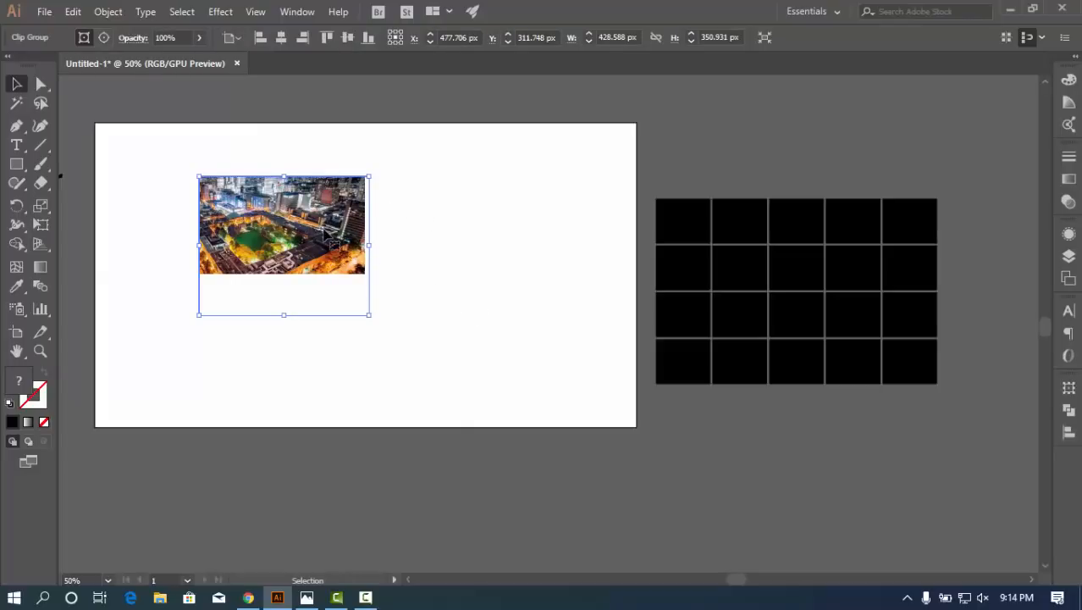
double_click(331, 241)
left_click_drag(339, 247, 347, 280)
double_click(347, 277)
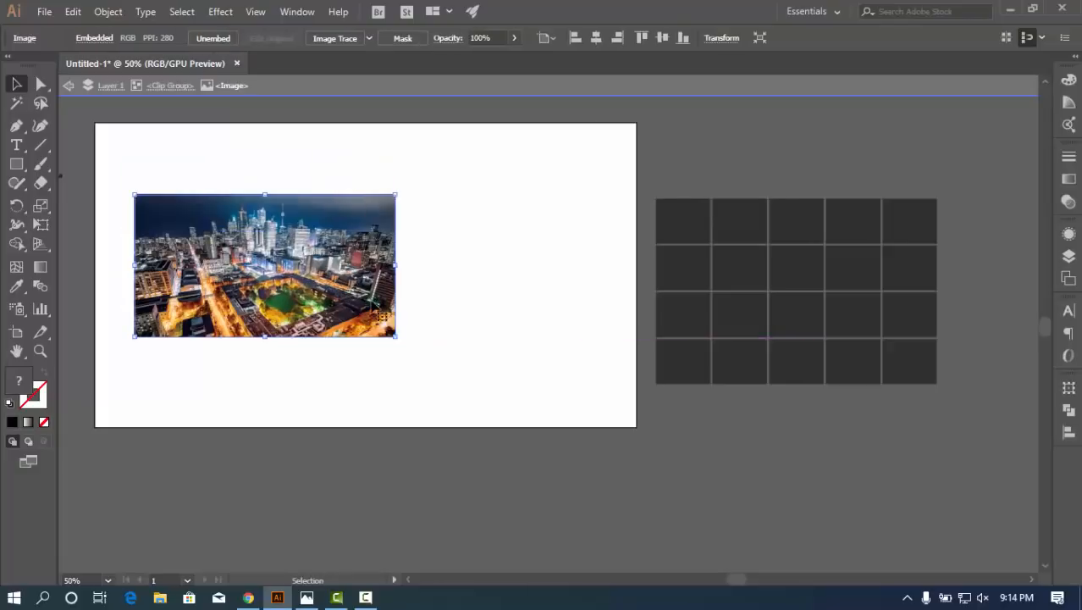
left_click_drag(394, 336, 425, 370)
left_click_drag(343, 281, 362, 304)
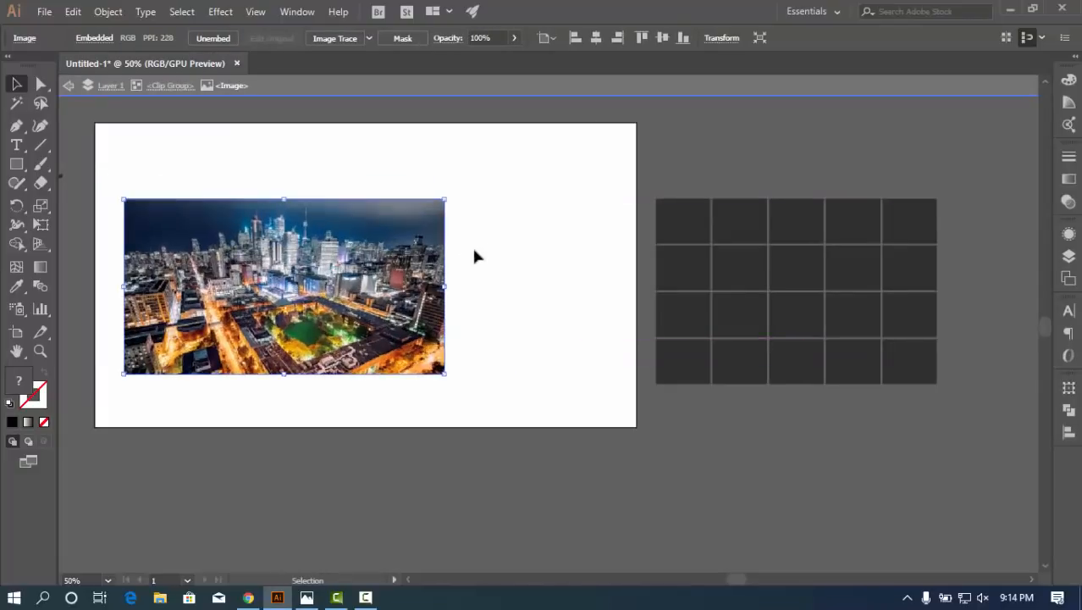
double_click(563, 242)
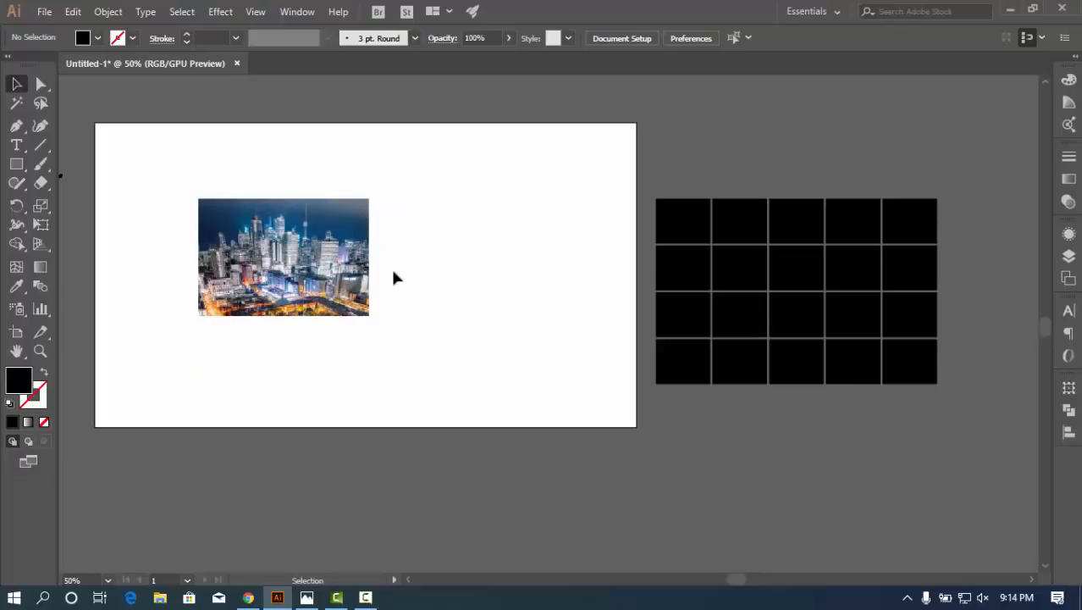
Release the clipping mask from the masked city image
left_click(361, 310)
right_click(314, 236)
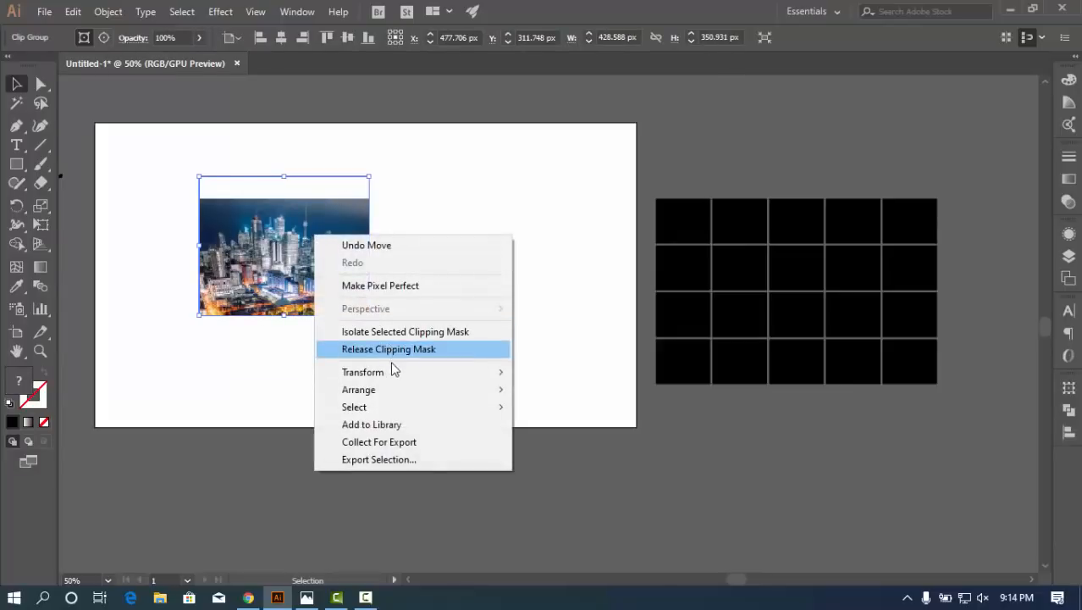
left_click(394, 354)
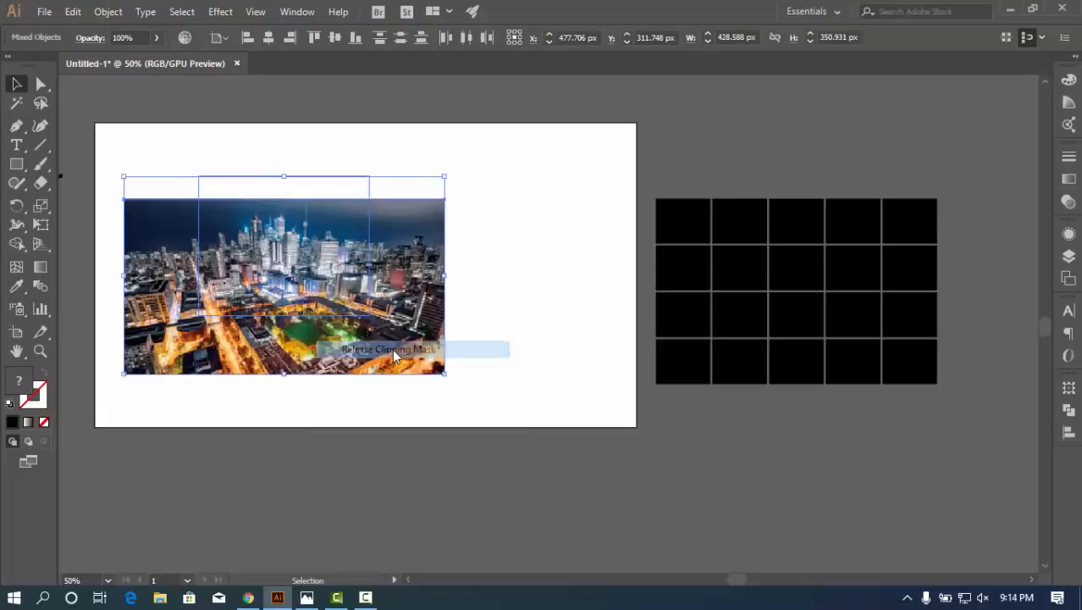
left_click(486, 270)
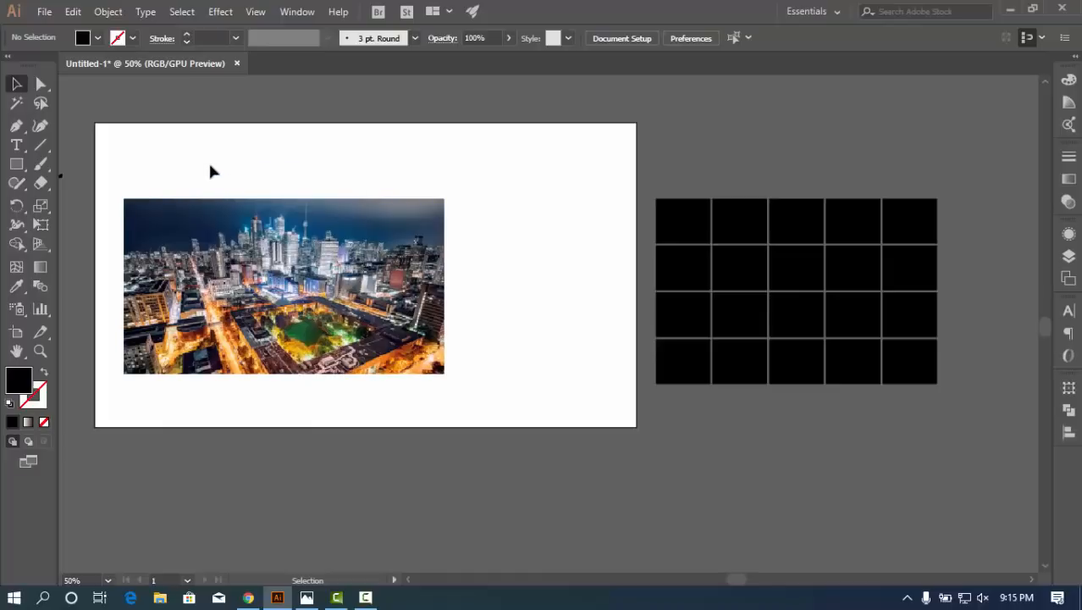
Select the unfilled mask rectangle together with the enlarged city image and make them a clipping mask again
left_click_drag(200, 161, 312, 203)
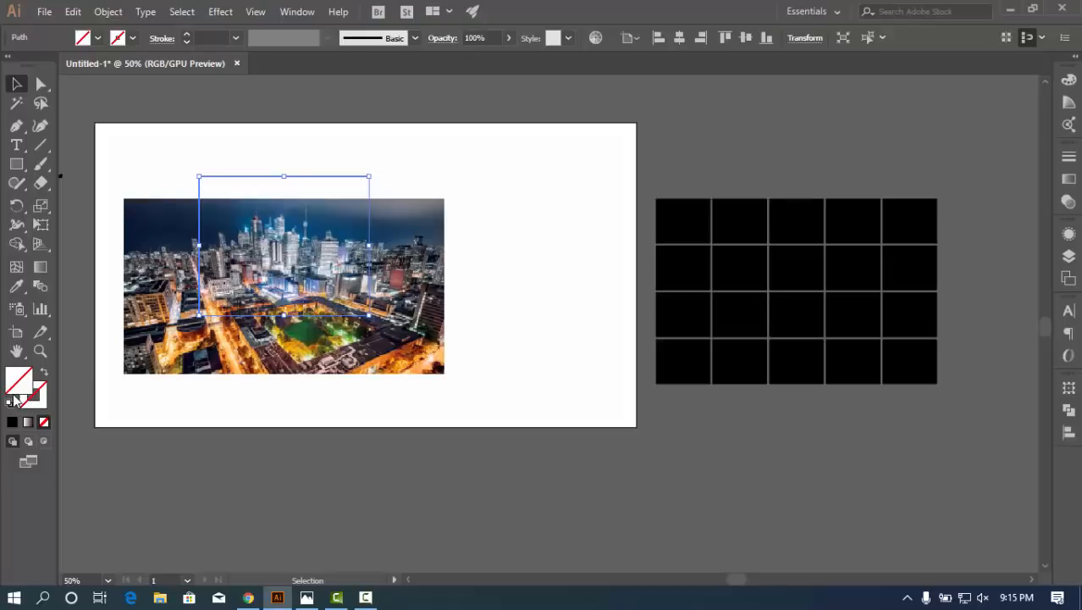
left_click_drag(116, 140, 434, 420)
right_click(308, 247)
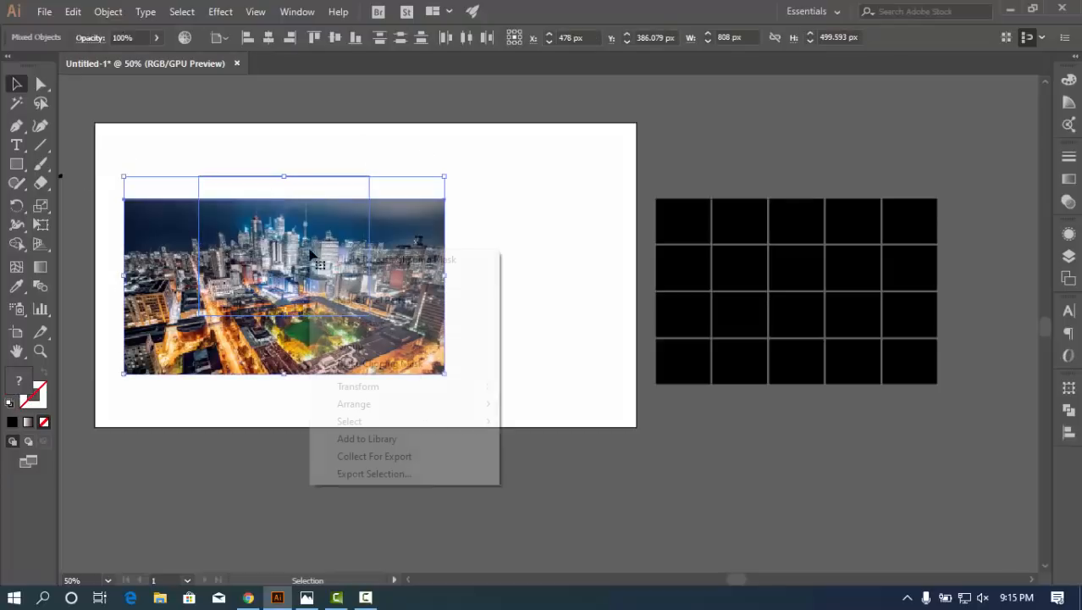
left_click(391, 364)
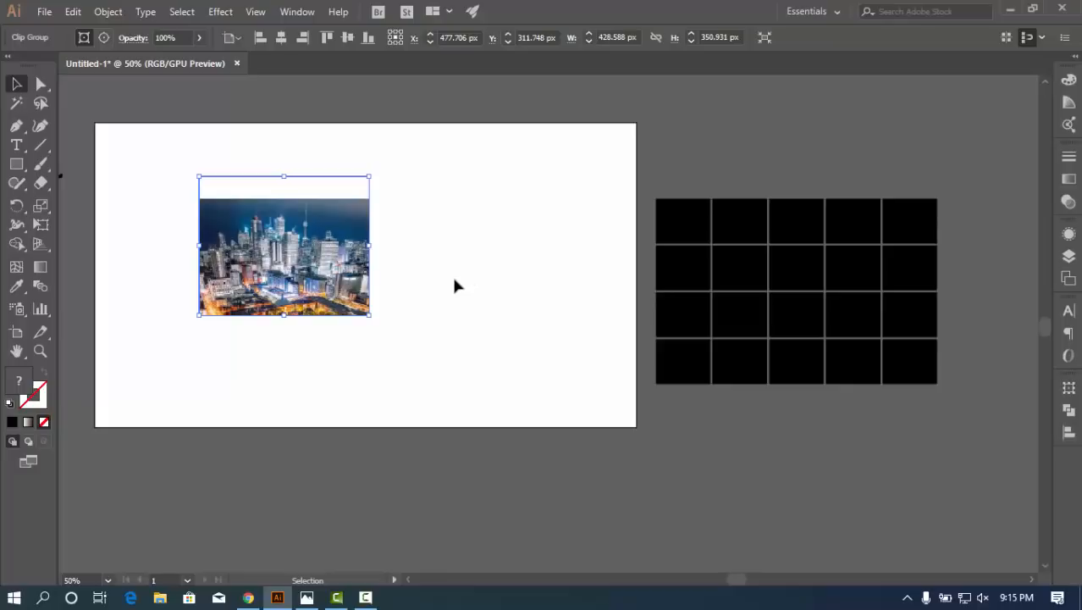
left_click(453, 285)
left_click_drag(125, 374, 444, 198)
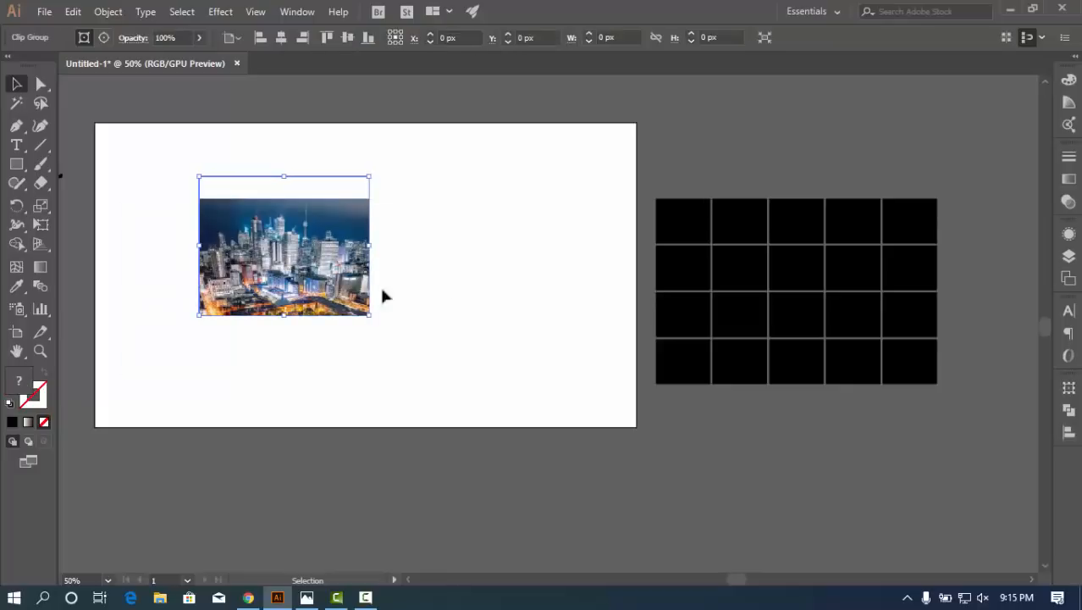
Undo the latest masking changes back to before the enlarged city image was repositioned in its clip group, and exit isolation
left_click(428, 267)
key("ctrl+z")
key("ctrl+z")
key("ctrl+z")
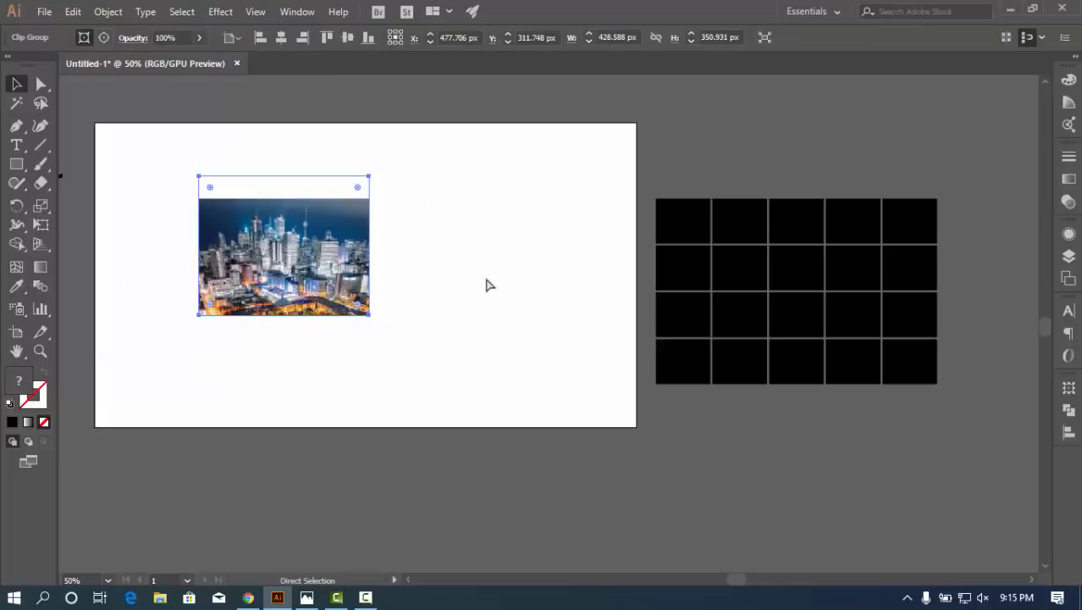
left_click(510, 249)
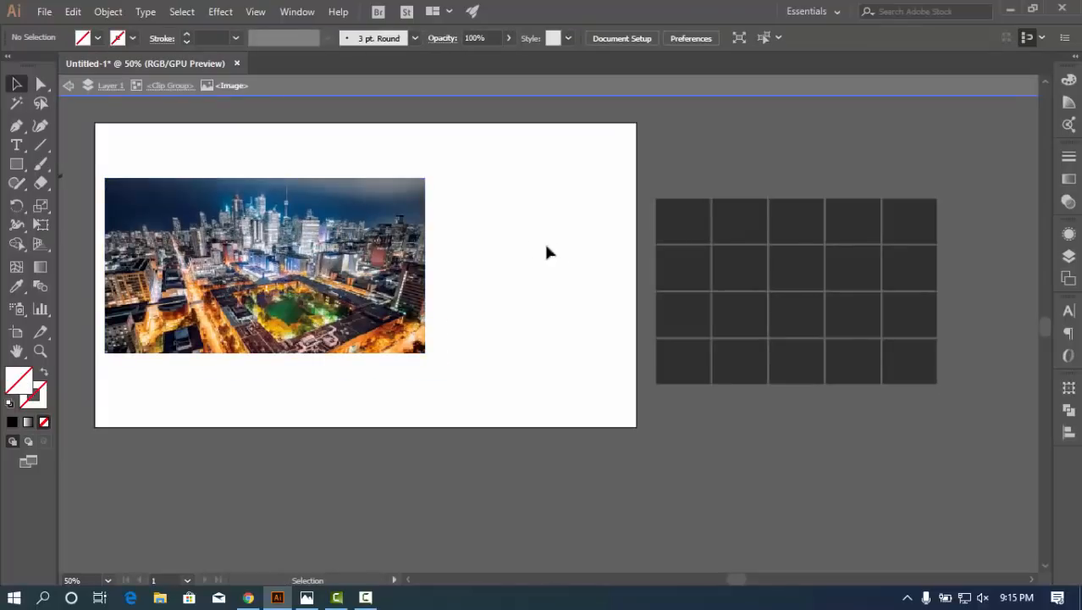
double_click(508, 246)
Release the clipping mask from the city image and deselect the leftover mask rectangle
left_click(329, 241)
right_click(328, 239)
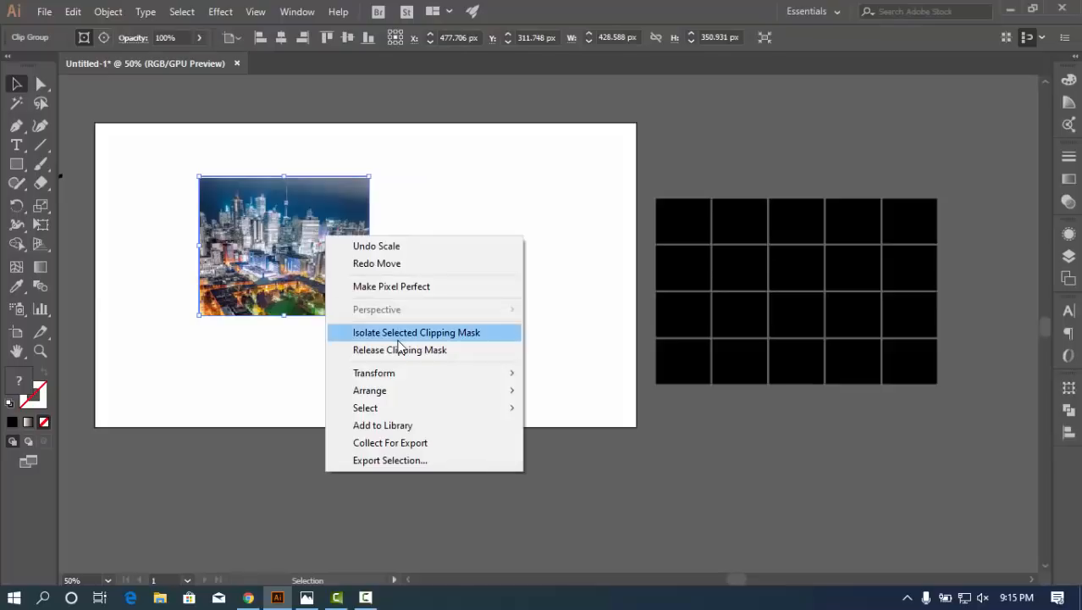
left_click(399, 347)
left_click(443, 250)
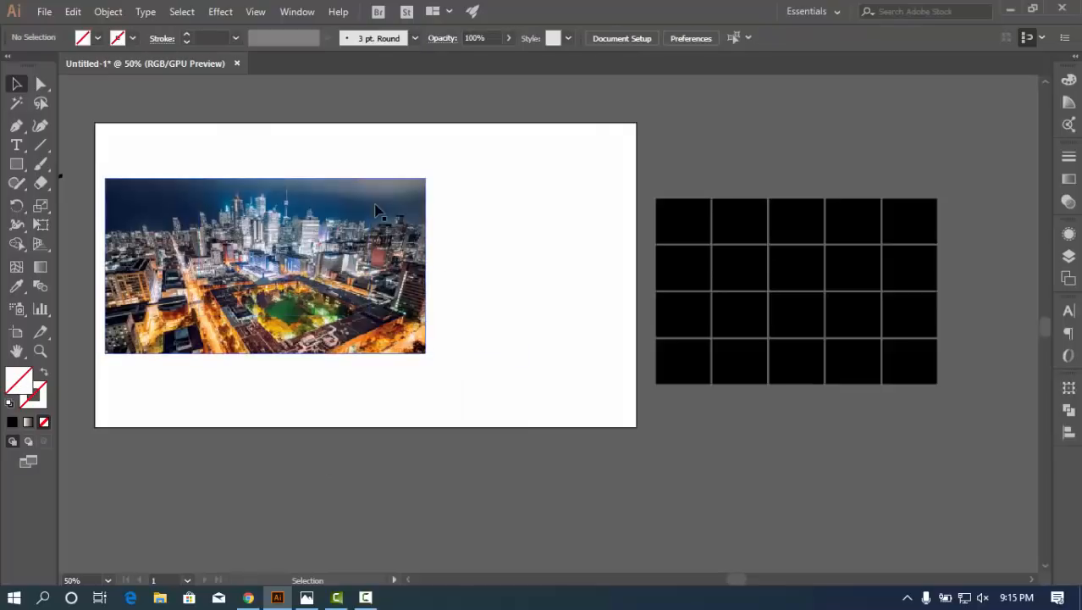
left_click(371, 208)
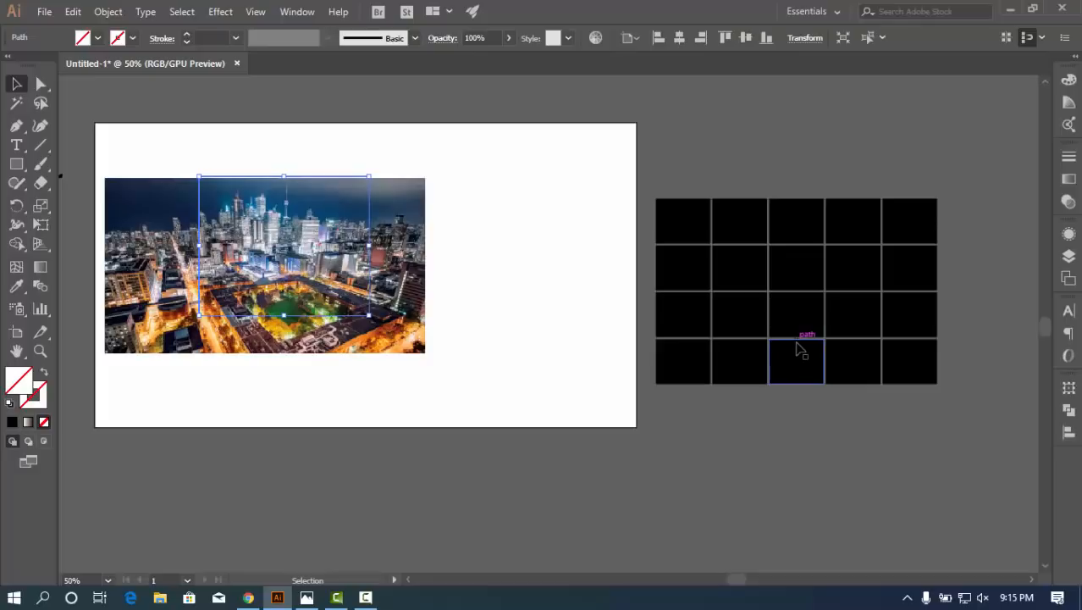
key("ctrl+shift+a")
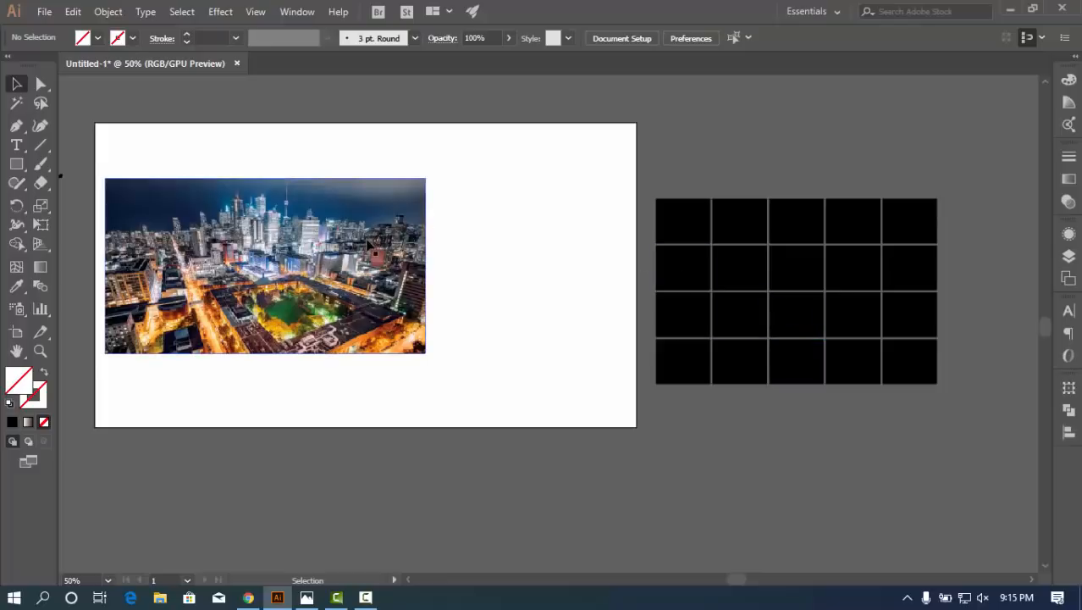
Move the city image toward the artboard's centre and draw an unfilled rectangle framing it with a margin on all sides
left_click_drag(346, 249, 429, 254)
left_click(16, 165)
mouse_move(185, 166)
left_mouse_down()
mouse_move(583, 389)
mouse_move(568, 390)
left_mouse_up()
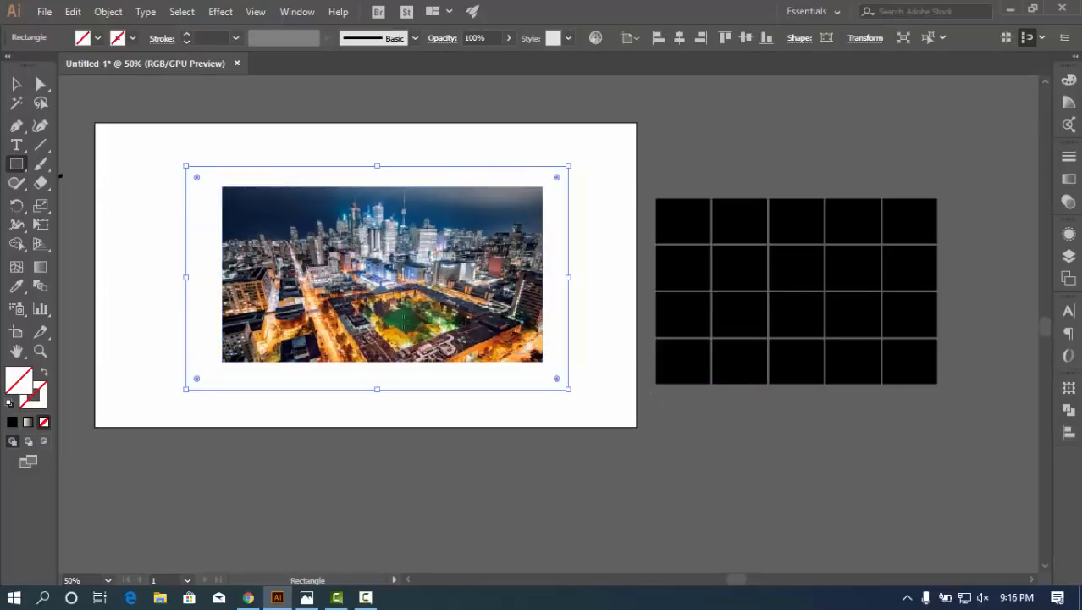
Give the framing rectangle an olive green stroke, colour 535C00, with a 14 pt weight
left_click(42, 387)
left_click(12, 422)
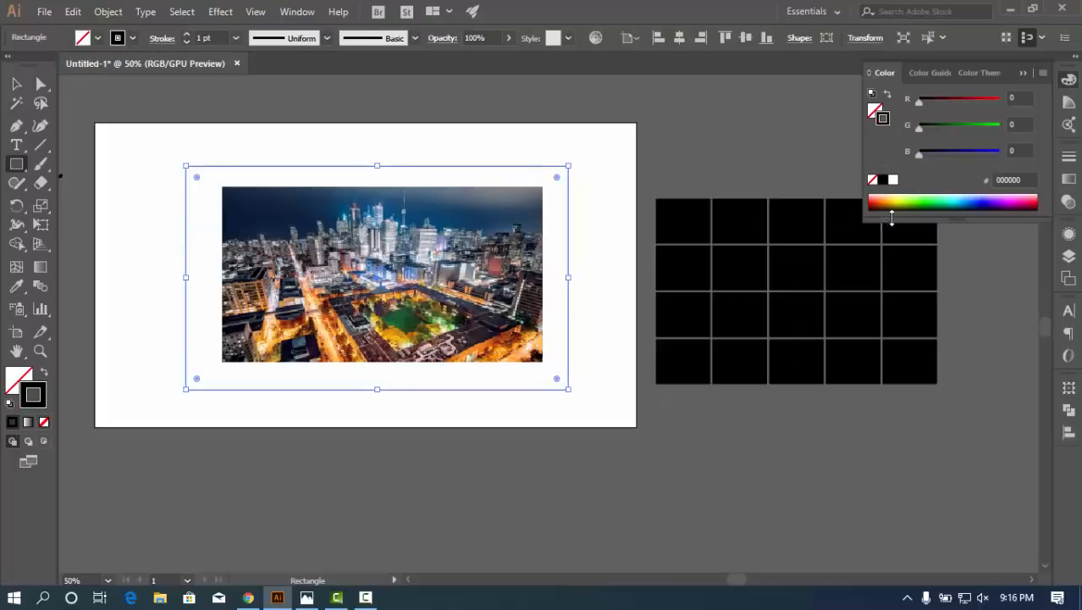
left_click(899, 205)
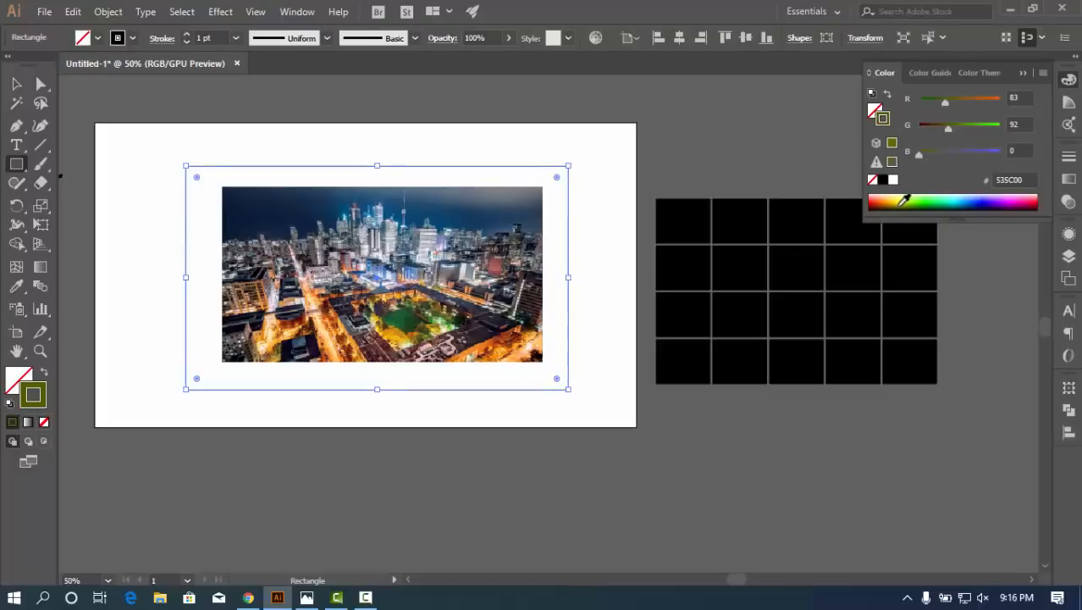
left_click(208, 38)
type("14")
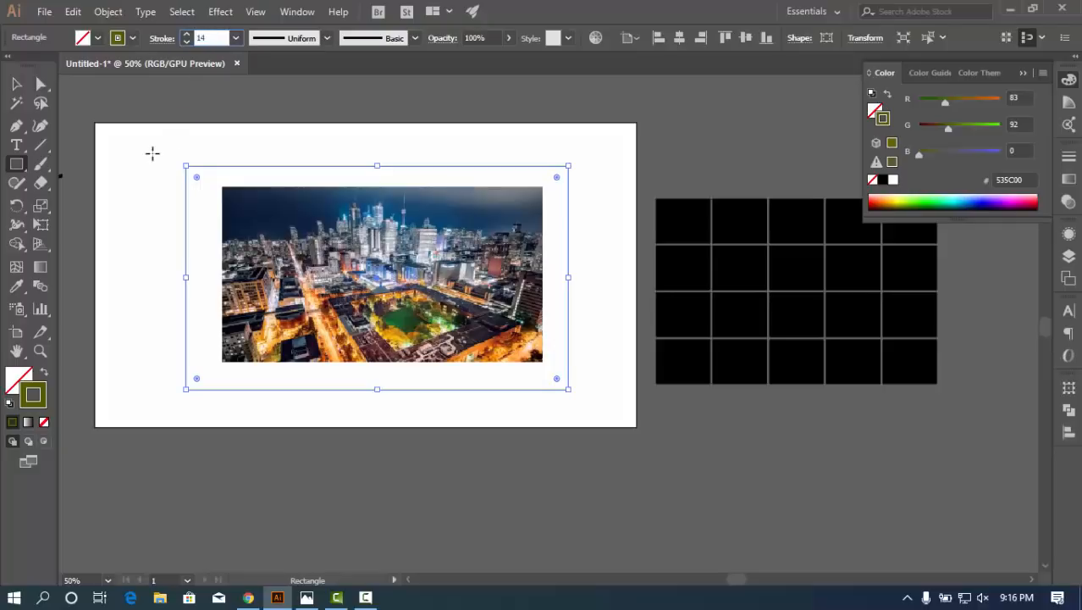
left_click(16, 84)
left_click(110, 179)
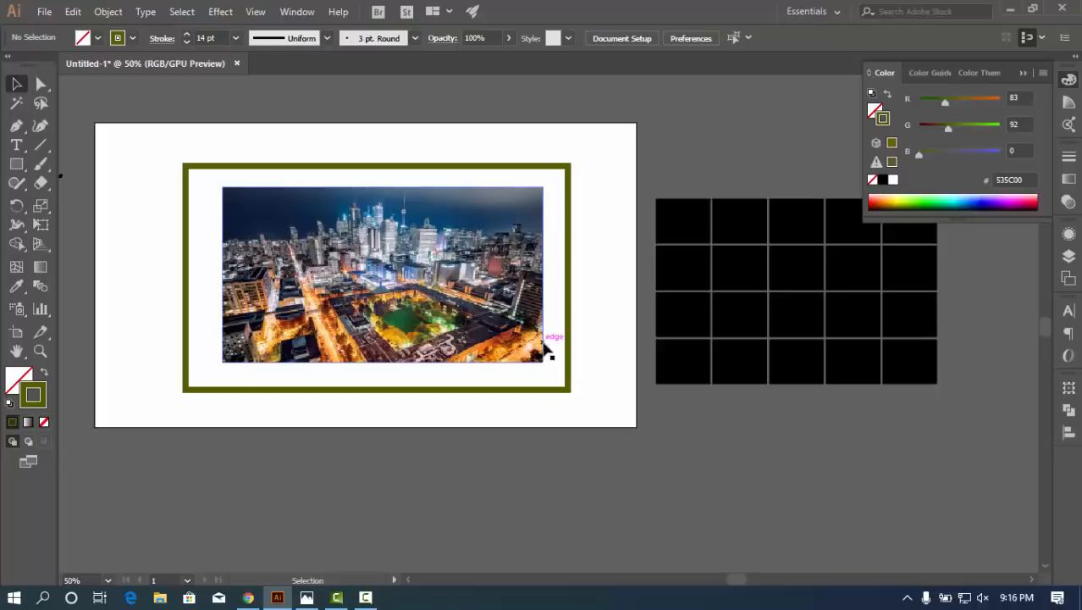
Reposition the city image so it sits centred inside the olive frame
mouse_move(538, 332)
left_mouse_down()
mouse_move(533, 315)
mouse_move(528, 332)
left_mouse_up()
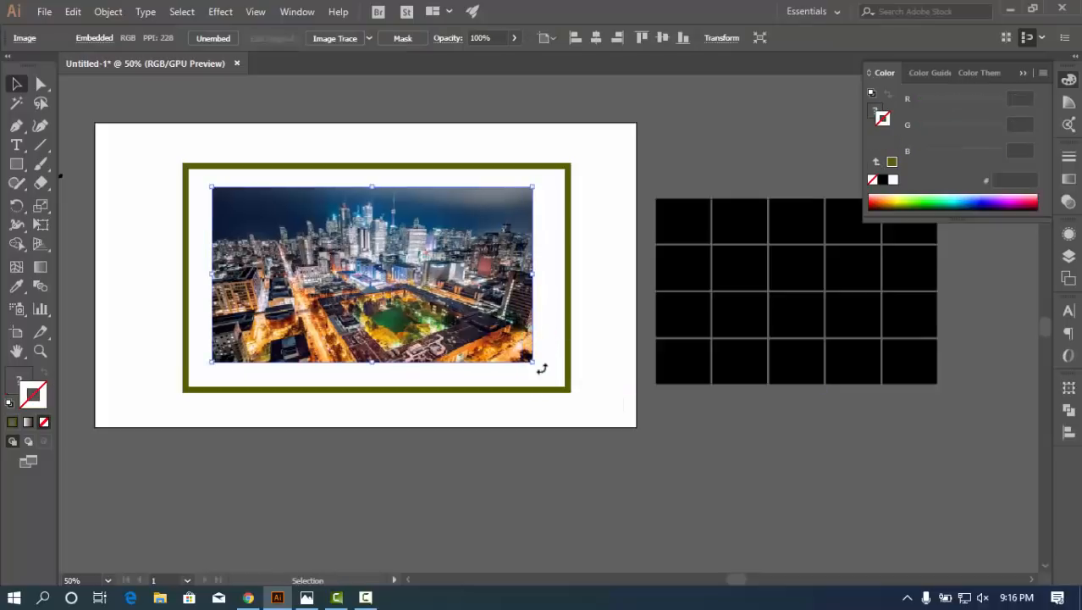
left_click(566, 440)
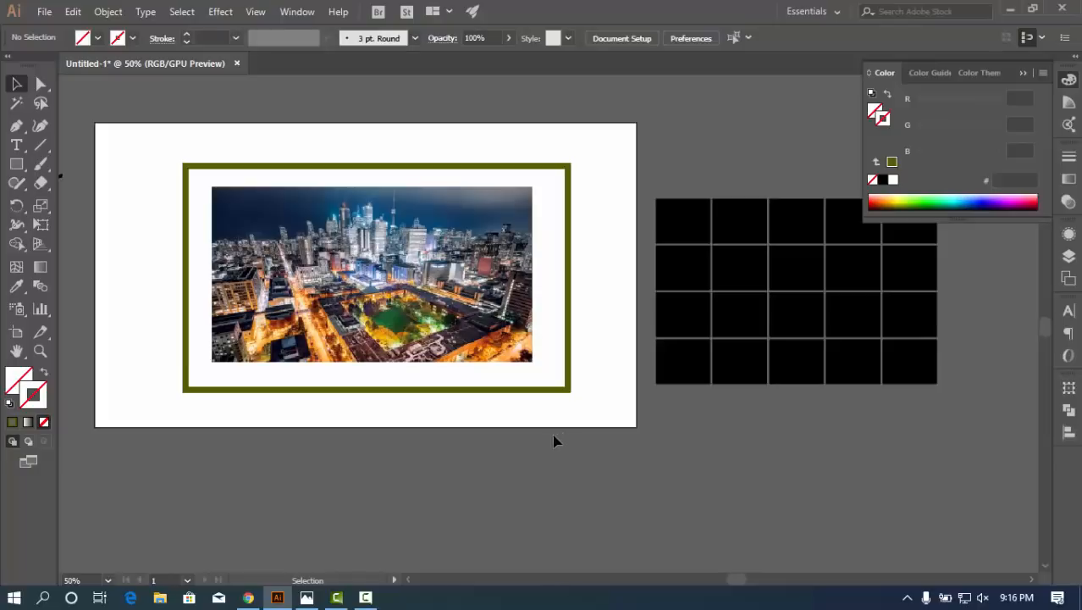
left_click_drag(470, 306, 476, 319)
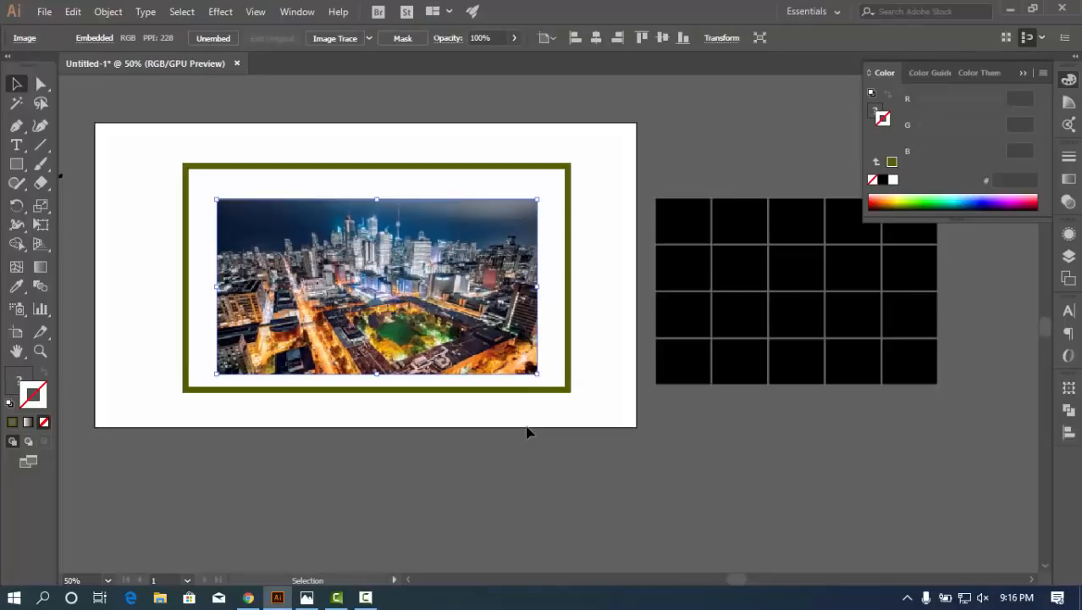
key("ctrl+z")
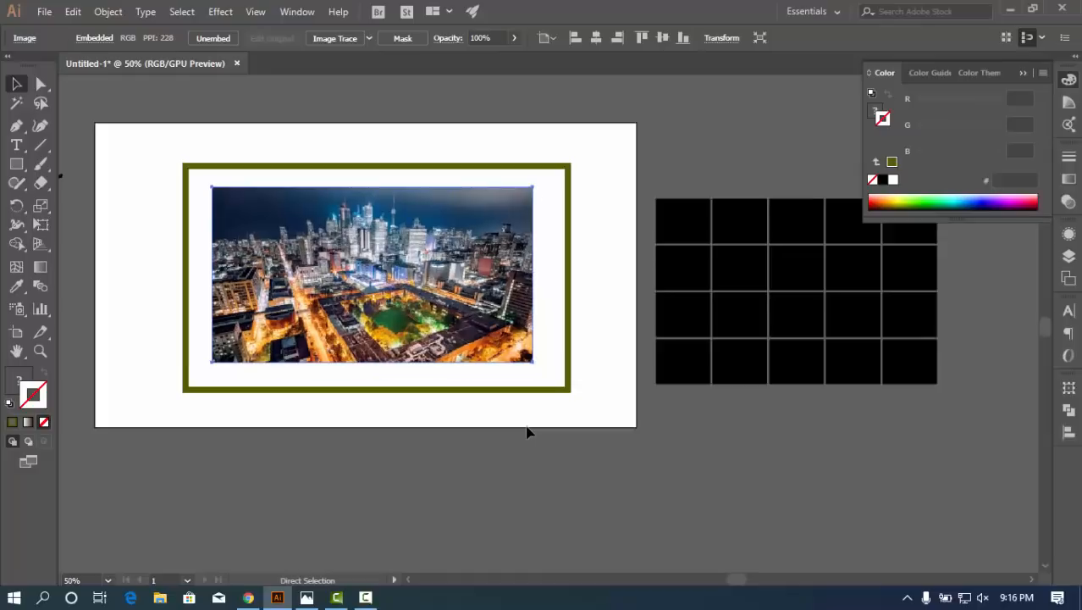
key("v")
left_click_drag(423, 265, 428, 270)
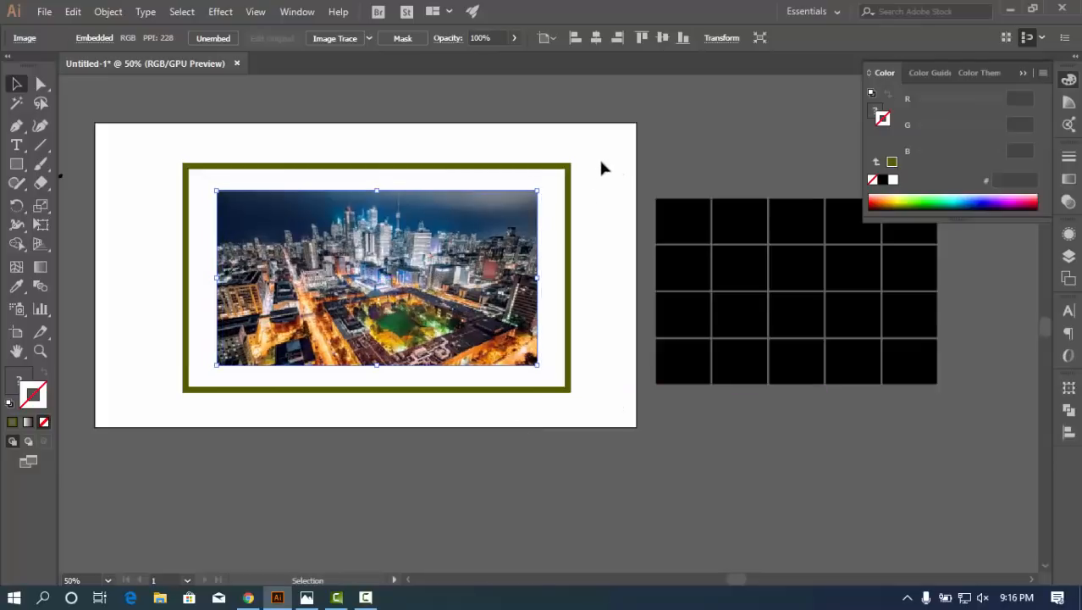
Delete the olive rectangular frame around the city image
left_click(615, 188)
left_click_drag(162, 150, 231, 204)
left_click(213, 176)
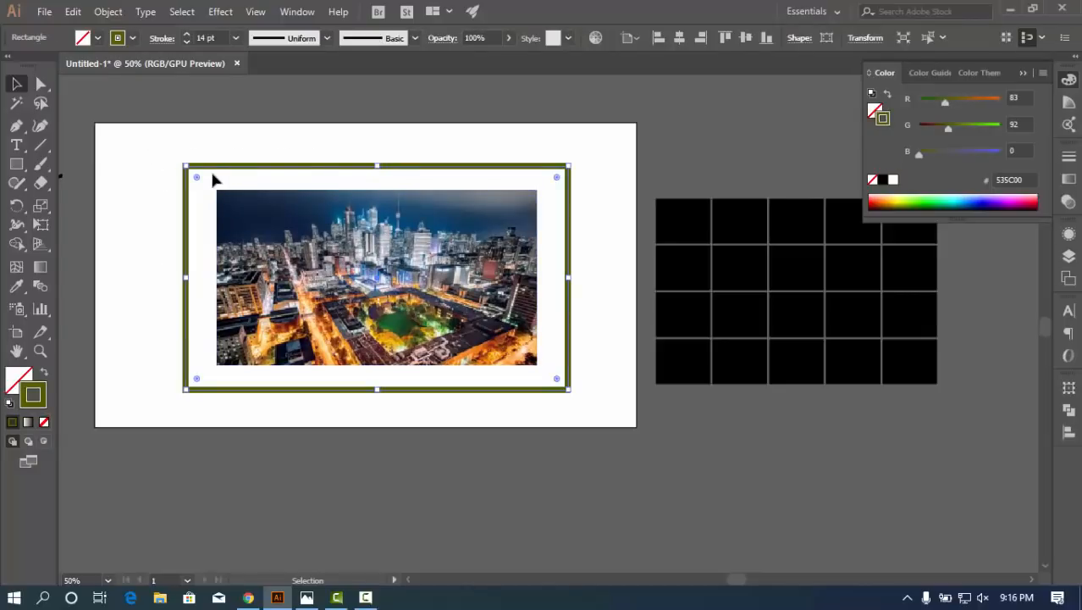
key("Delete")
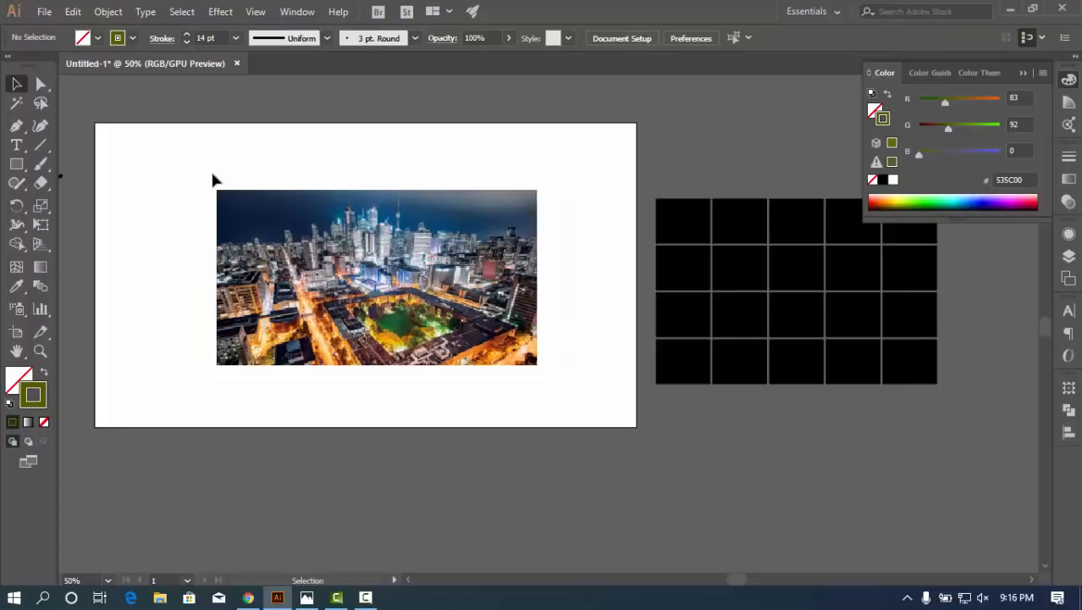
Draw a circle overlapping the left part of the city image and swap its olive stroke colour into the fill
left_click_drag(16, 164, 79, 206)
mouse_move(166, 181)
left_mouse_down()
mouse_move(283, 266)
mouse_move(284, 289)
mouse_move(324, 368)
left_mouse_up()
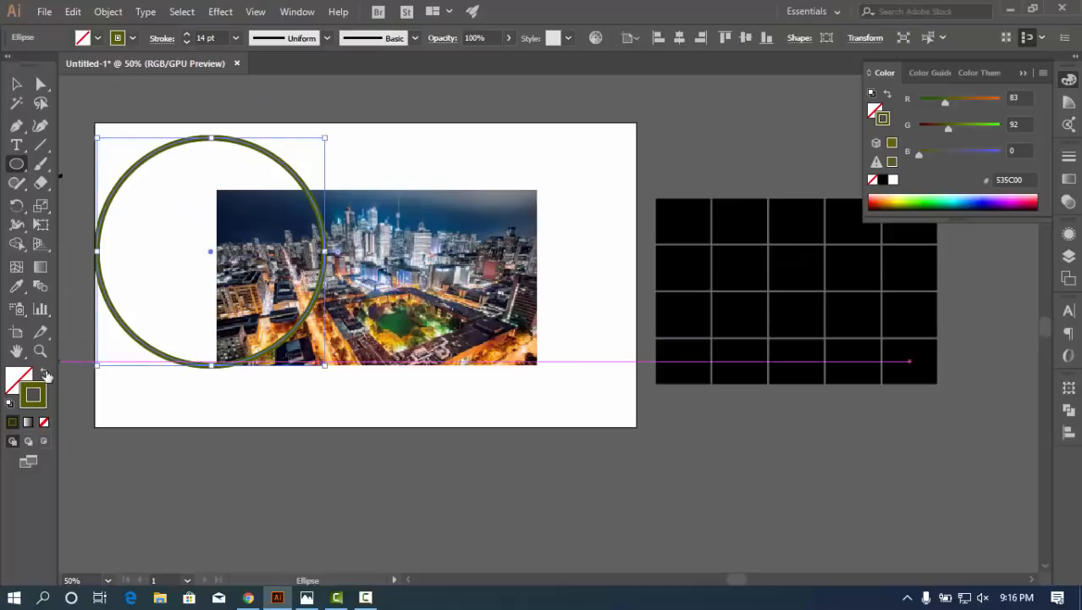
left_click(45, 373)
Move the city image clear of the circle to the artboard's upper right corner and select the circle
key("v")
left_click_drag(405, 270, 580, 155)
left_click_drag(491, 368, 625, 424)
left_click(351, 356)
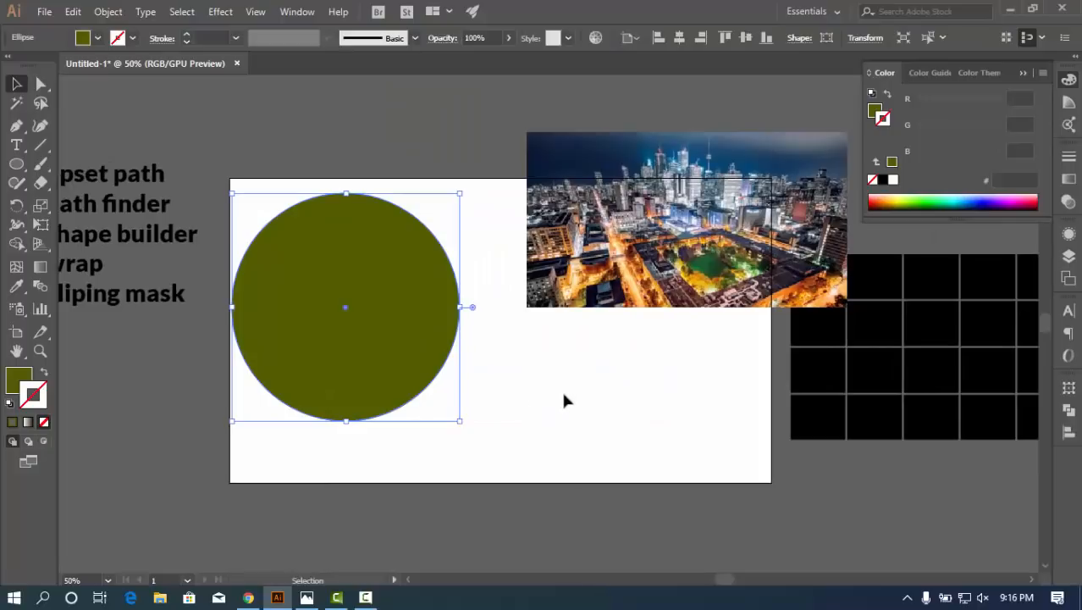
Swap the circle's olive fill back to a 20 pt stroke and move the circle down toward the artboard's lower edge
left_click(45, 372)
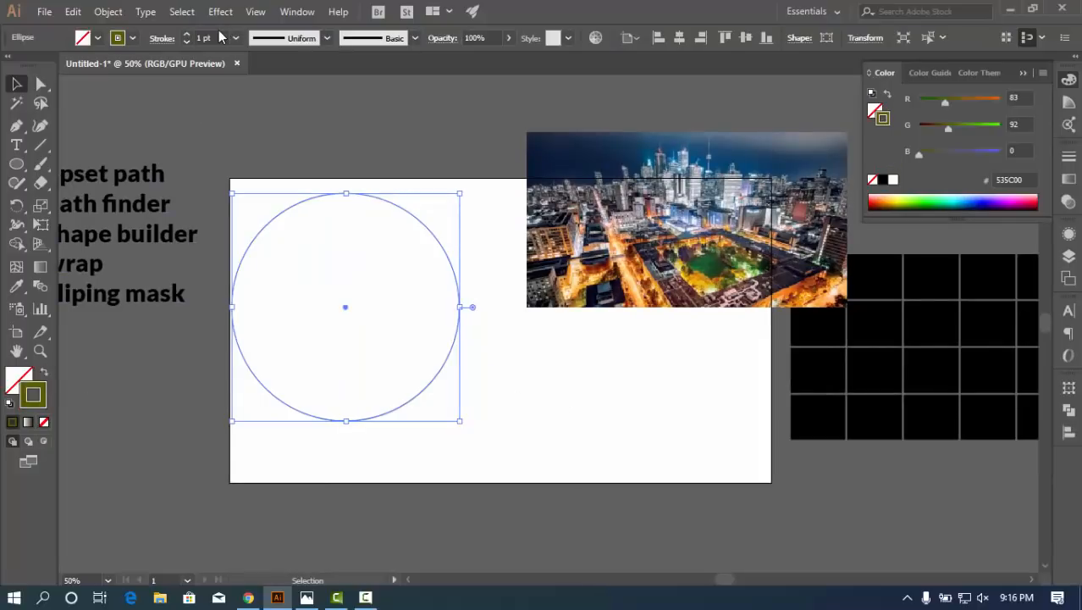
left_click(205, 38)
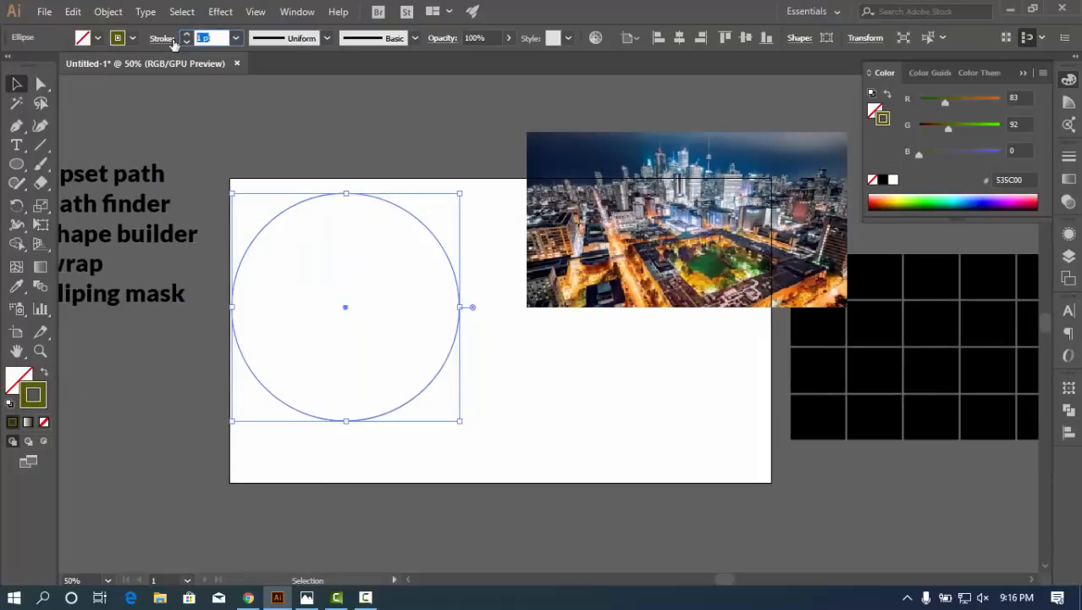
left_click(328, 161)
left_click(386, 207)
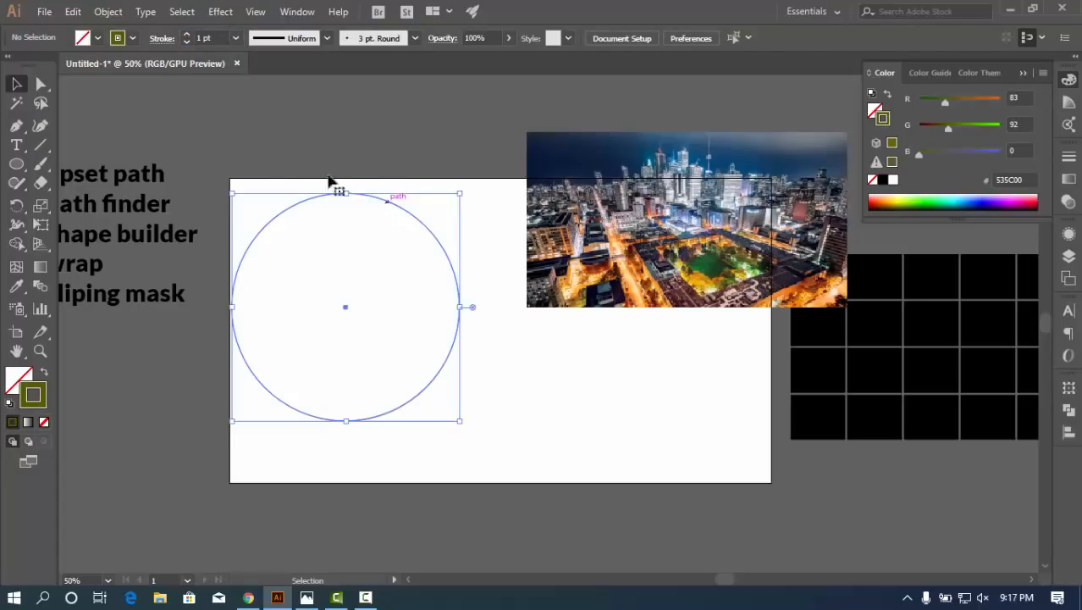
left_click(205, 38)
type("20")
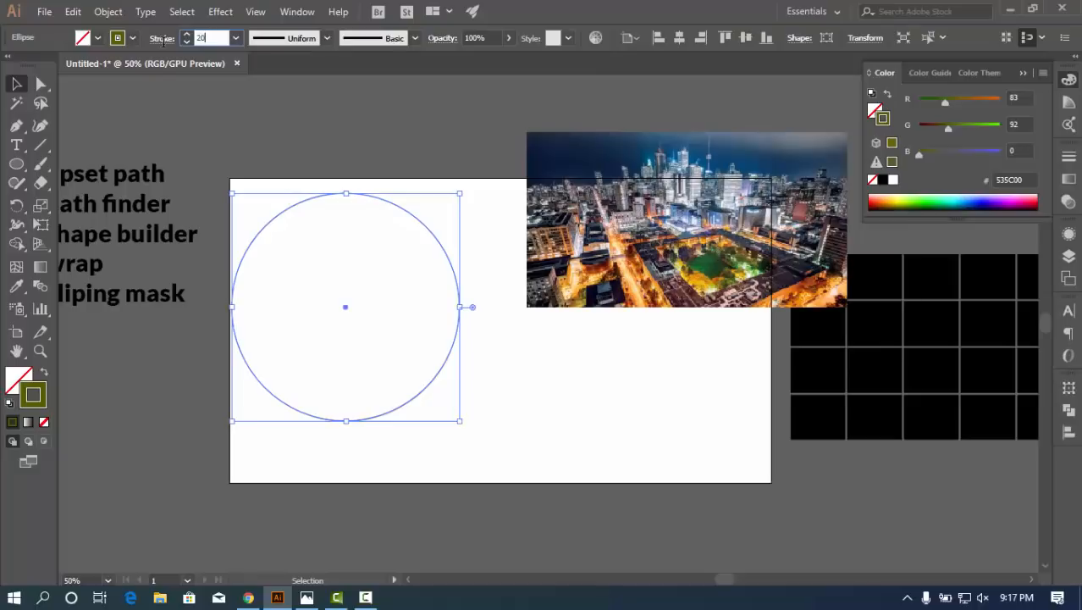
left_click(306, 137)
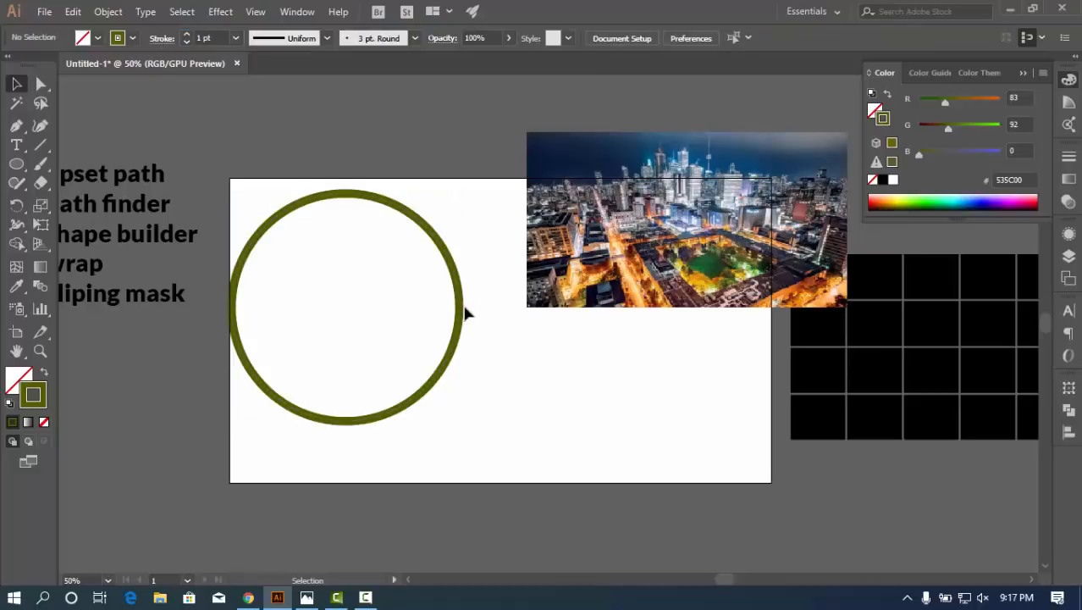
left_click_drag(467, 308, 513, 360)
left_click(628, 385)
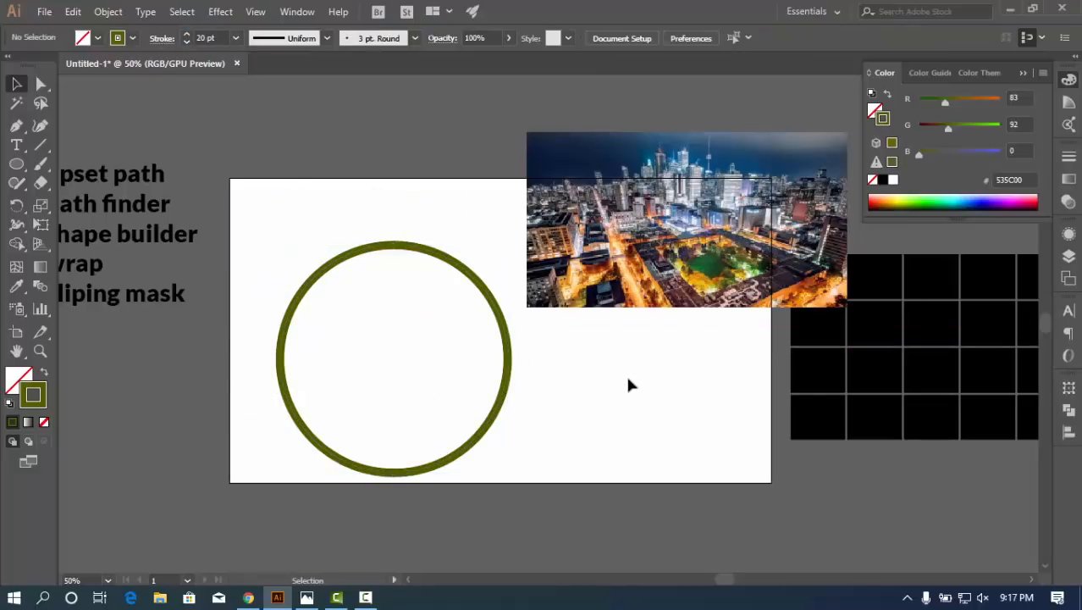
Move the city image behind the ring, enlarge it proportionally and position it so it covers the whole circle
mouse_move(680, 252)
left_mouse_down()
mouse_move(432, 358)
mouse_move(421, 376)
left_mouse_up()
left_click_drag(583, 438, 611, 452)
left_click_drag(515, 351, 521, 385)
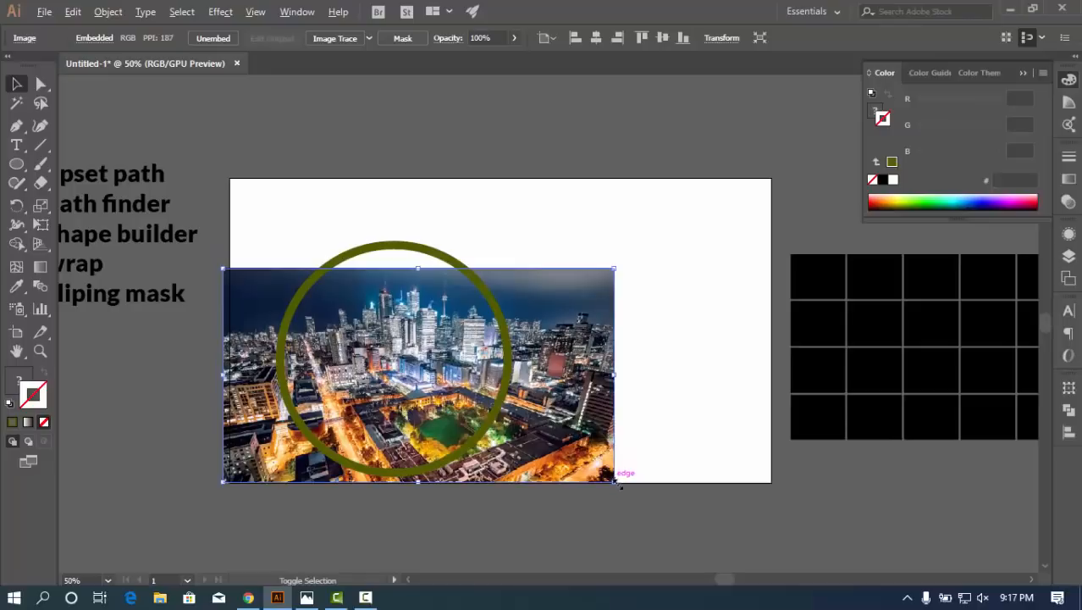
left_click_drag(614, 481, 645, 499)
mouse_move(536, 408)
left_mouse_down()
mouse_move(550, 365)
mouse_move(537, 389)
left_mouse_up()
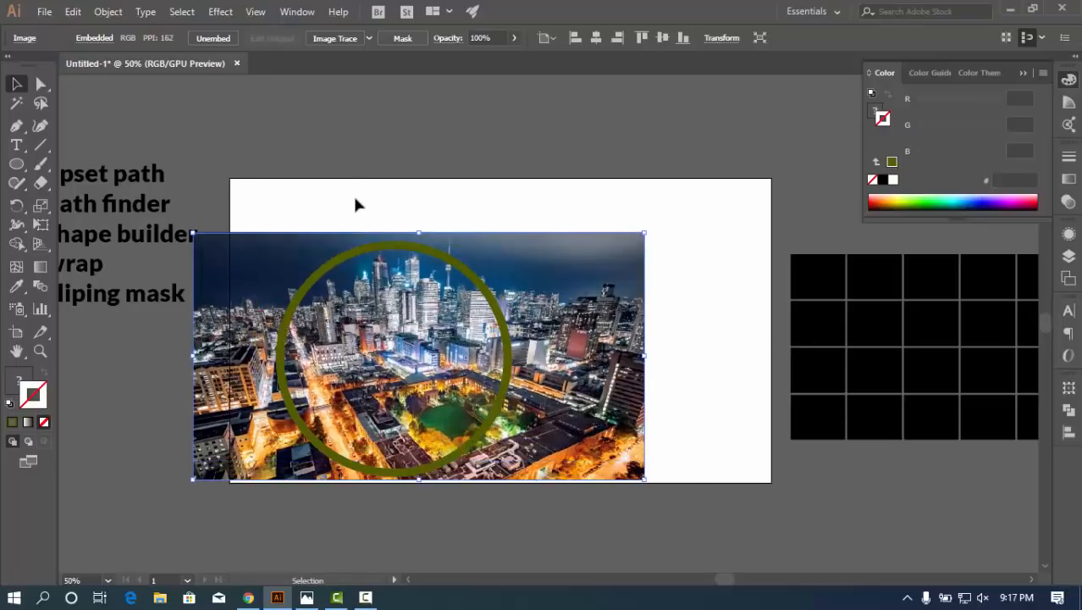
Try making a clipping mask from the olive circle and the city image, and undo it
left_click_drag(353, 198, 449, 315)
right_click(449, 315)
left_click(491, 428)
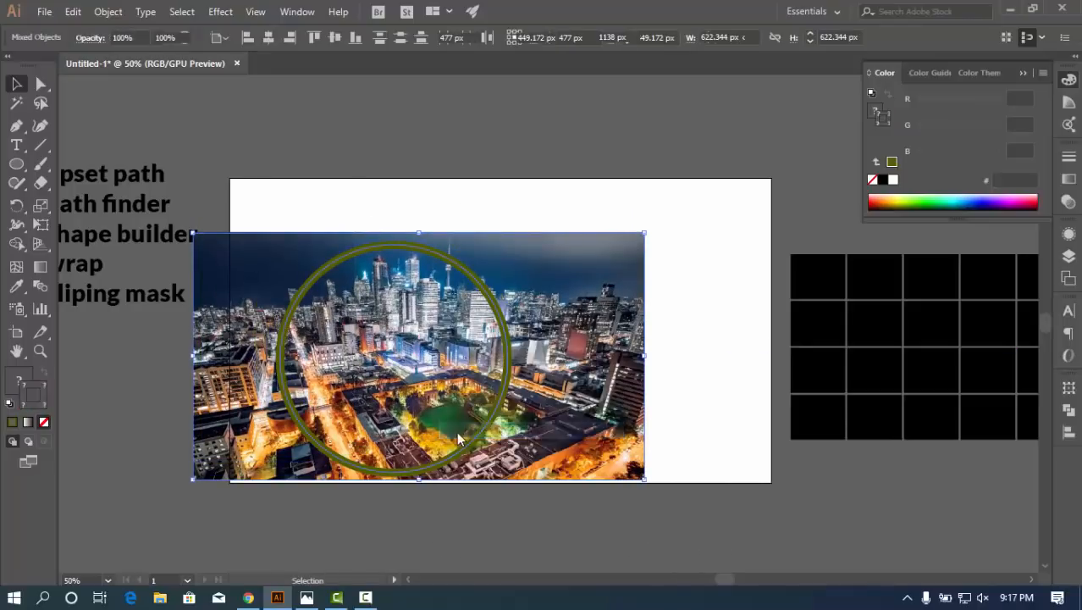
left_click(635, 356)
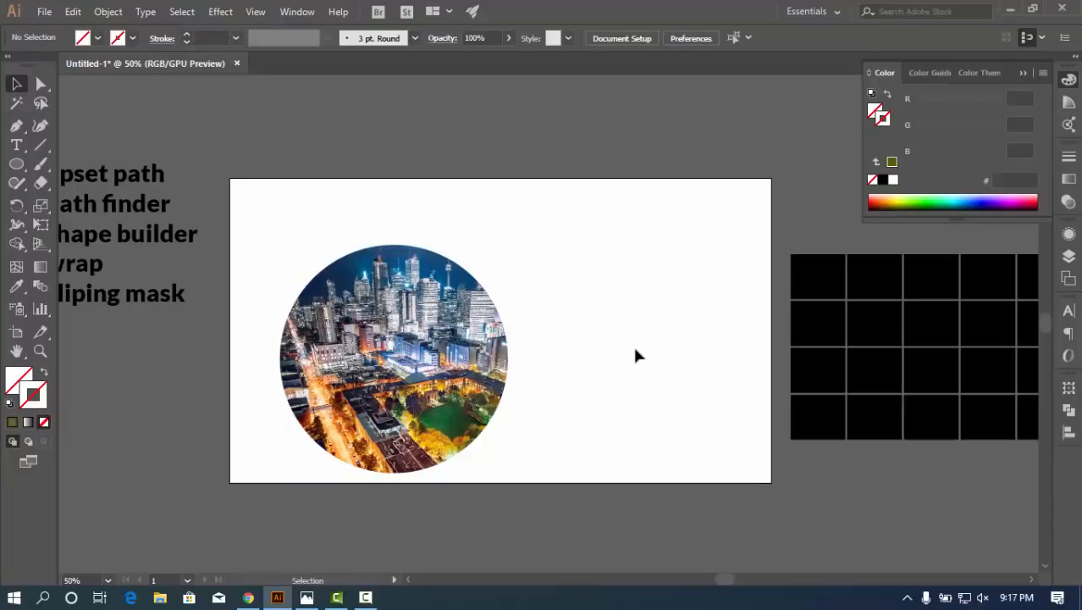
key("ctrl+z")
key("ctrl+z")
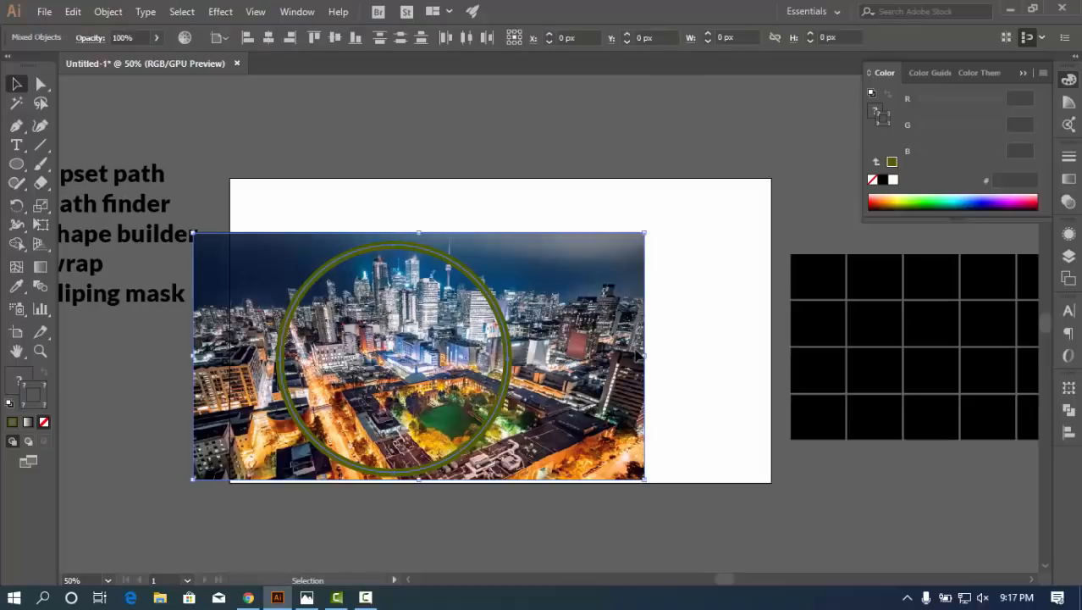
Make a clipping mask from the city image and the circle, keeping an in-place duplicate of the olive ring as its border
left_click(693, 293)
left_click(503, 326)
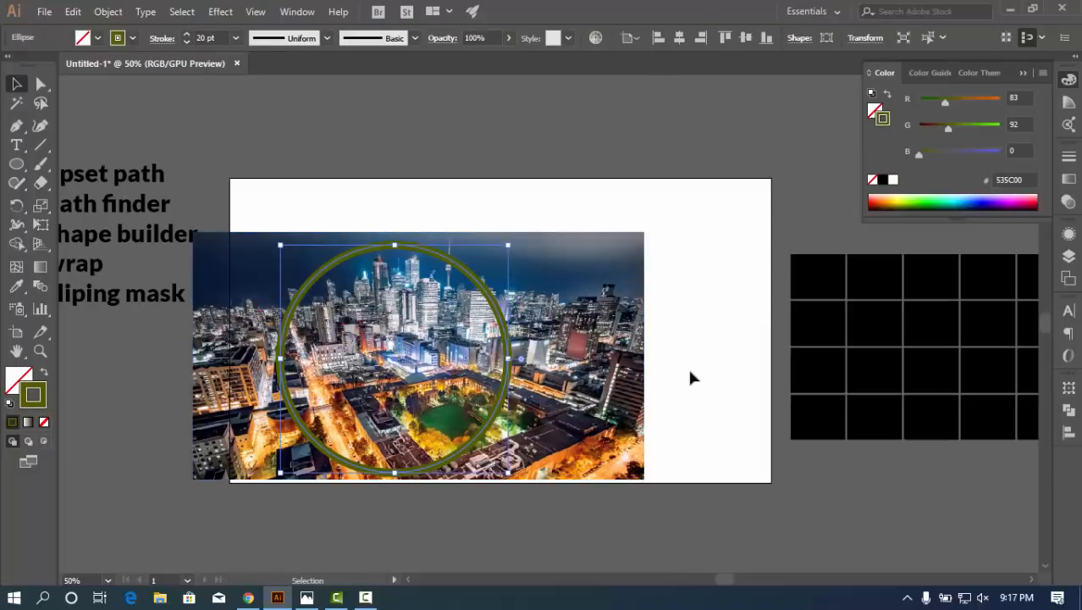
key("a")
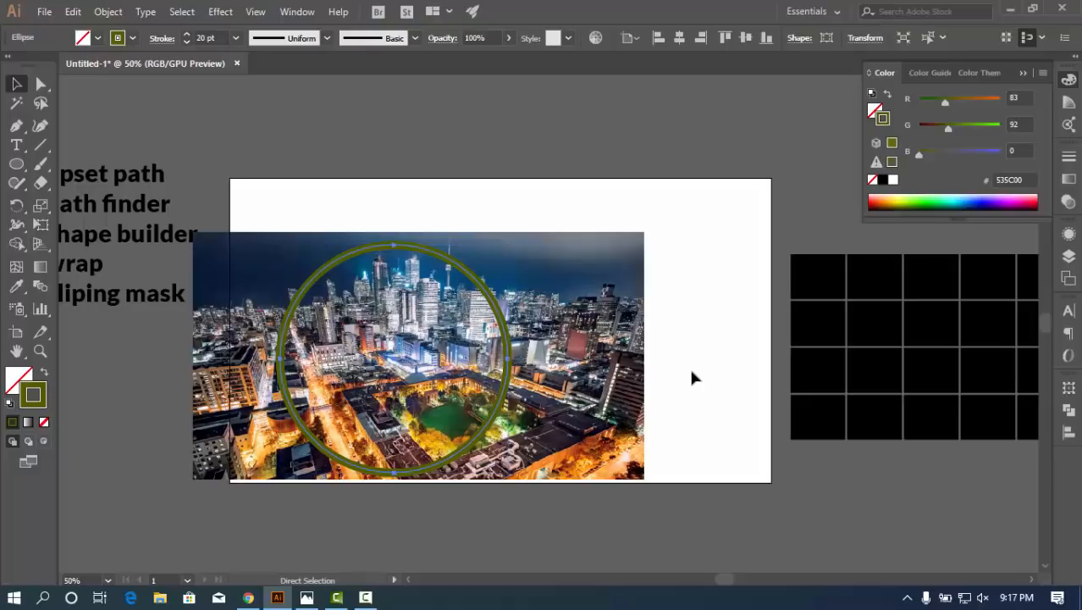
left_click(692, 372, "ctrl")
left_click_drag(330, 198, 603, 428)
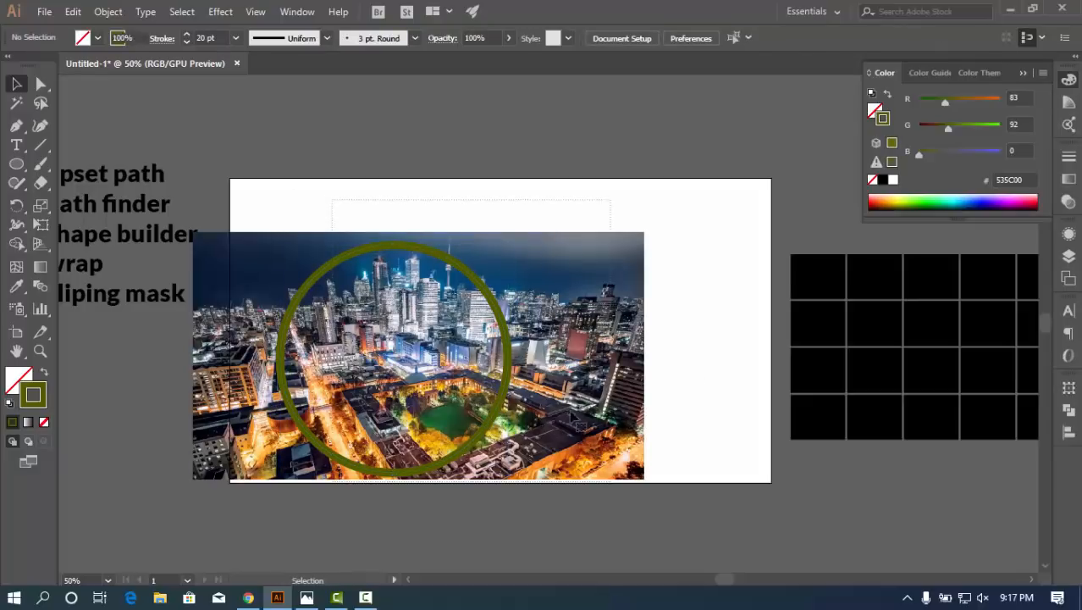
right_click(497, 323)
left_click(563, 430)
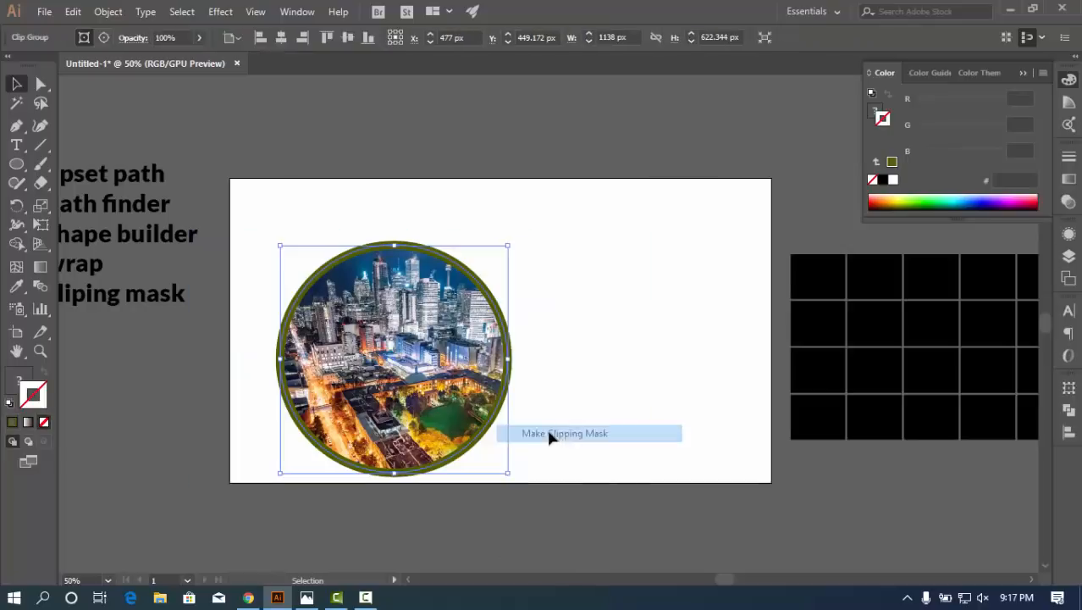
Undo the circular clipping mask and take the city image away from behind the olive ring
left_click(598, 354)
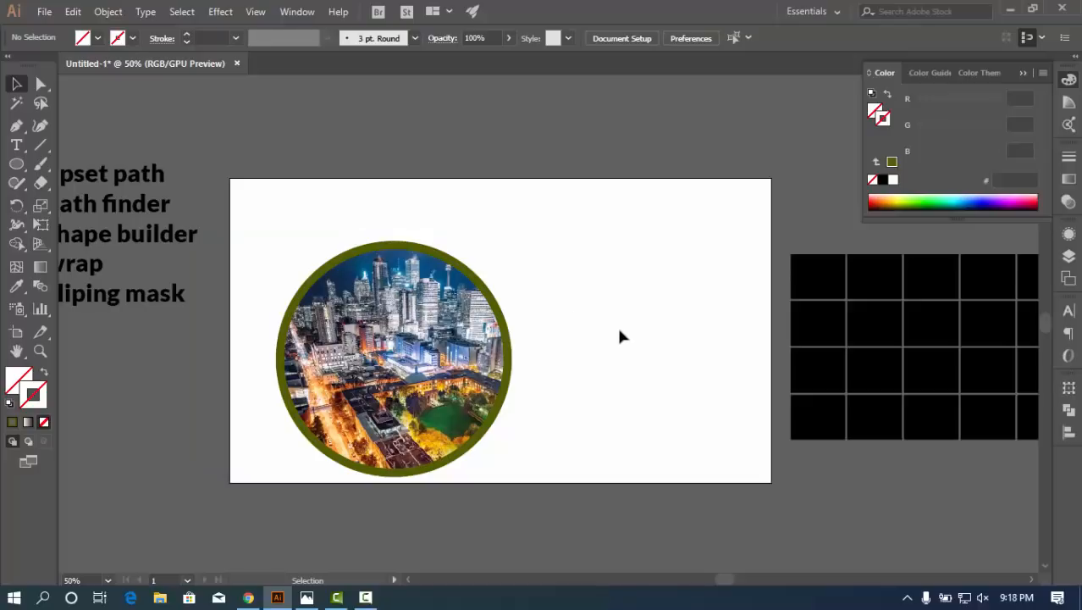
key("ctrl+z")
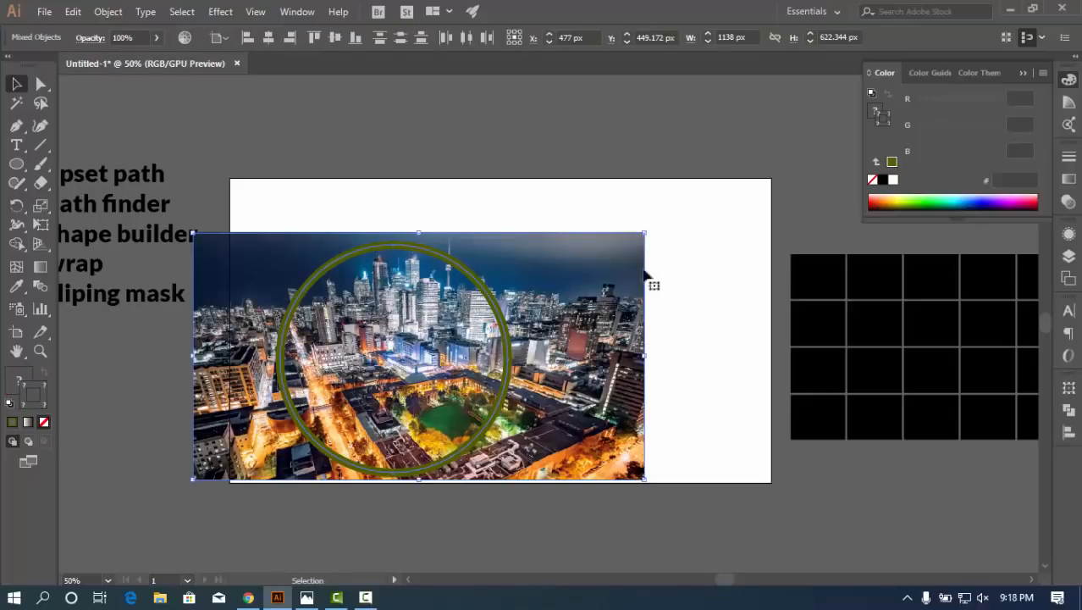
left_click(647, 273)
double_click(564, 306)
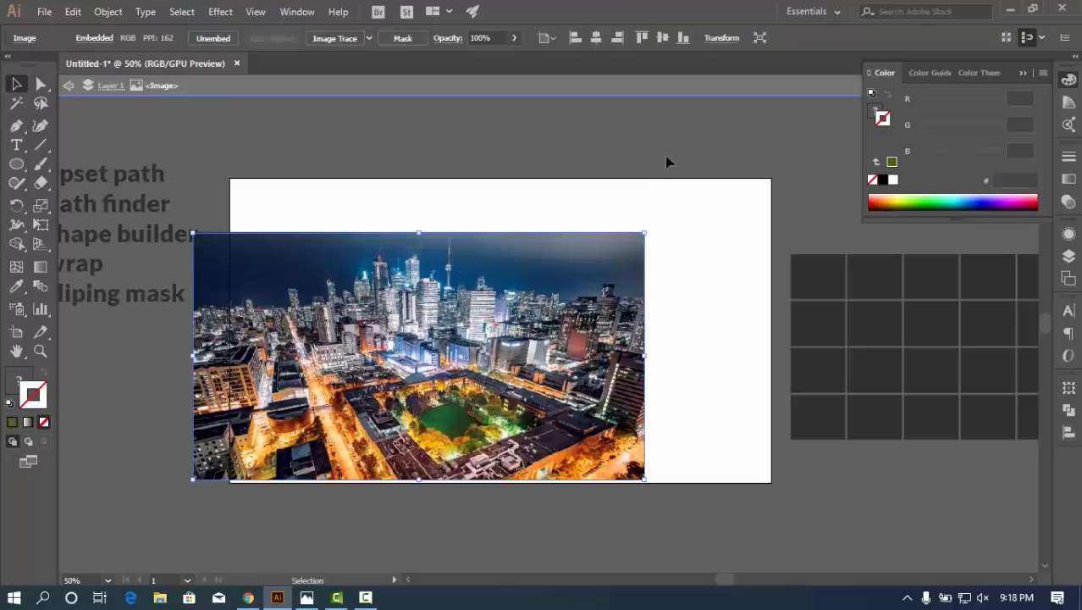
left_click(678, 272)
double_click(692, 259)
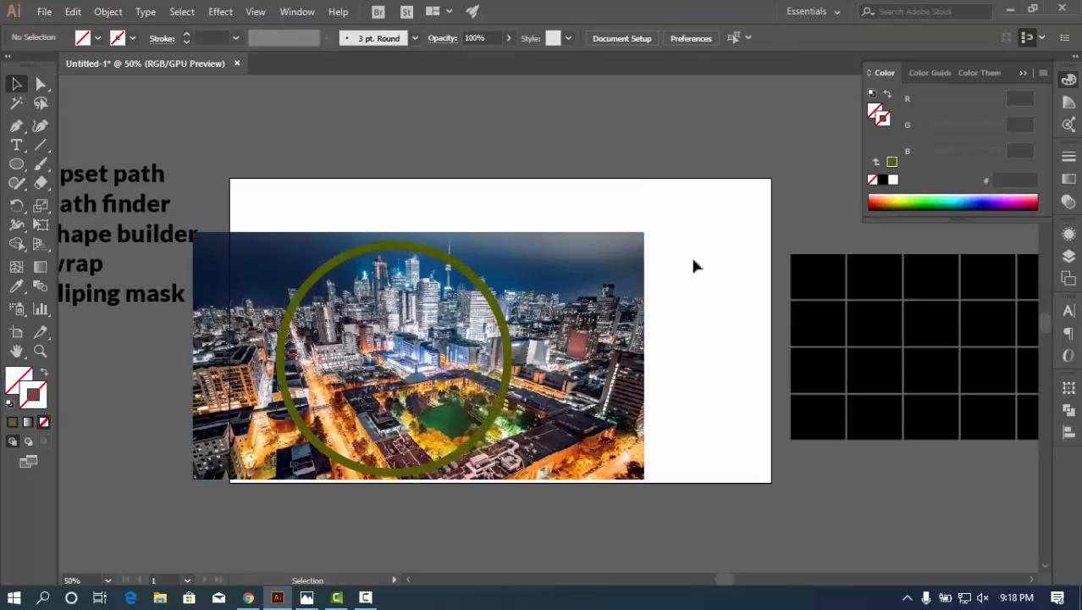
left_click(624, 280)
key("Delete")
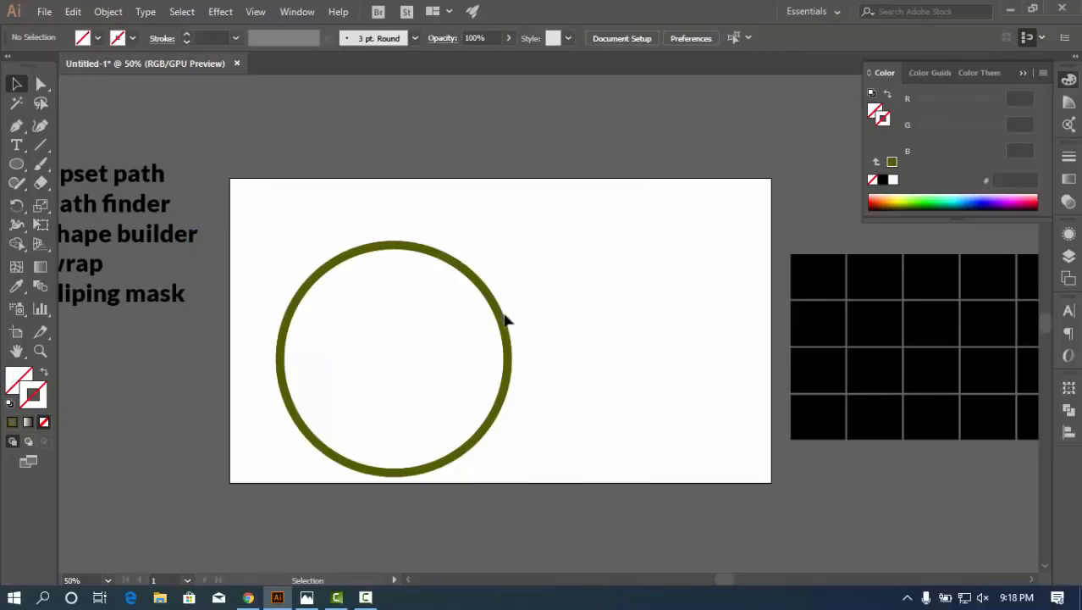
Pull the duplicate olive ring out beside the original circle and delete both rings from the artboard
left_click_drag(507, 317, 702, 318)
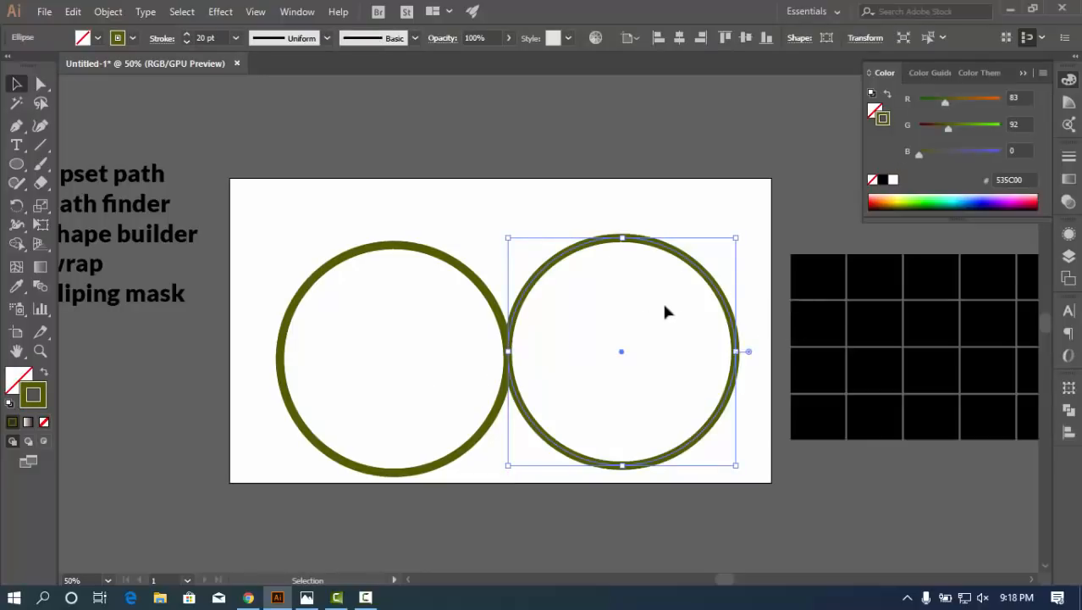
left_click(488, 289)
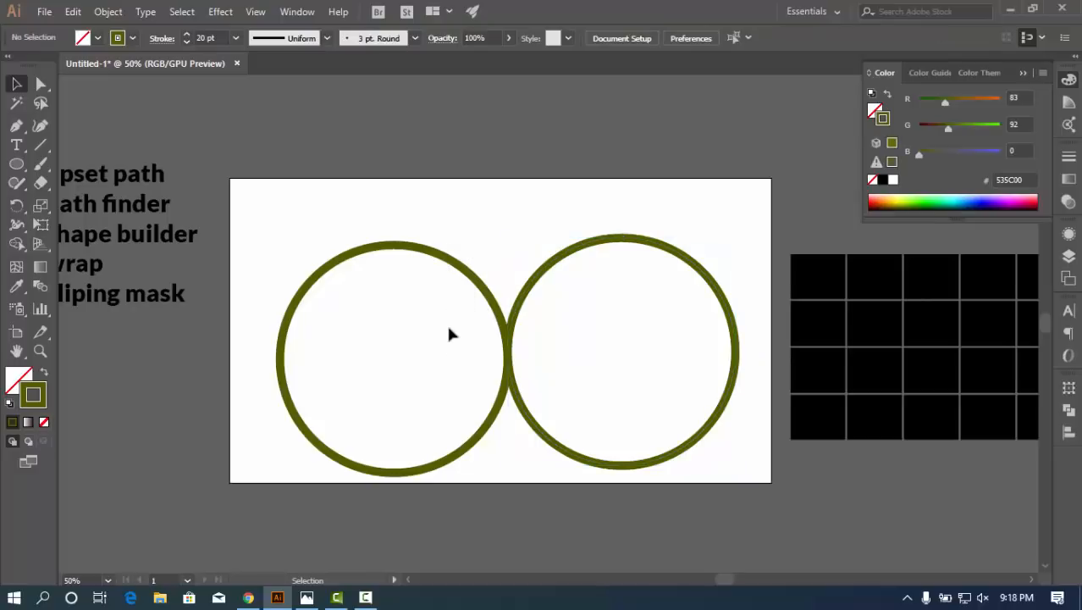
left_click_drag(471, 251, 439, 319)
key("ctrl+alt+2")
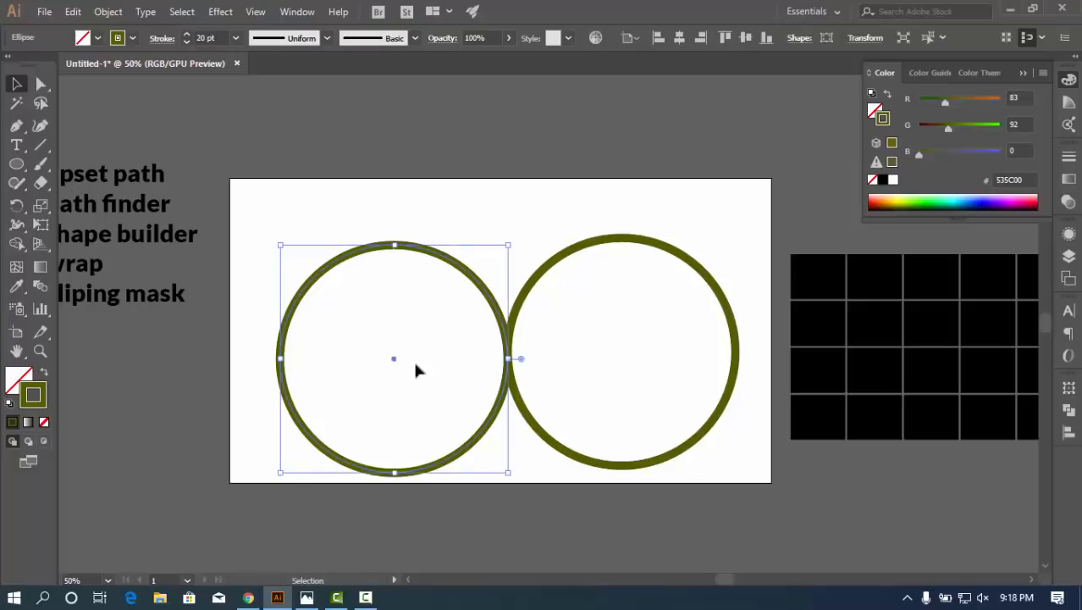
key("ctrl+a")
key("Delete")
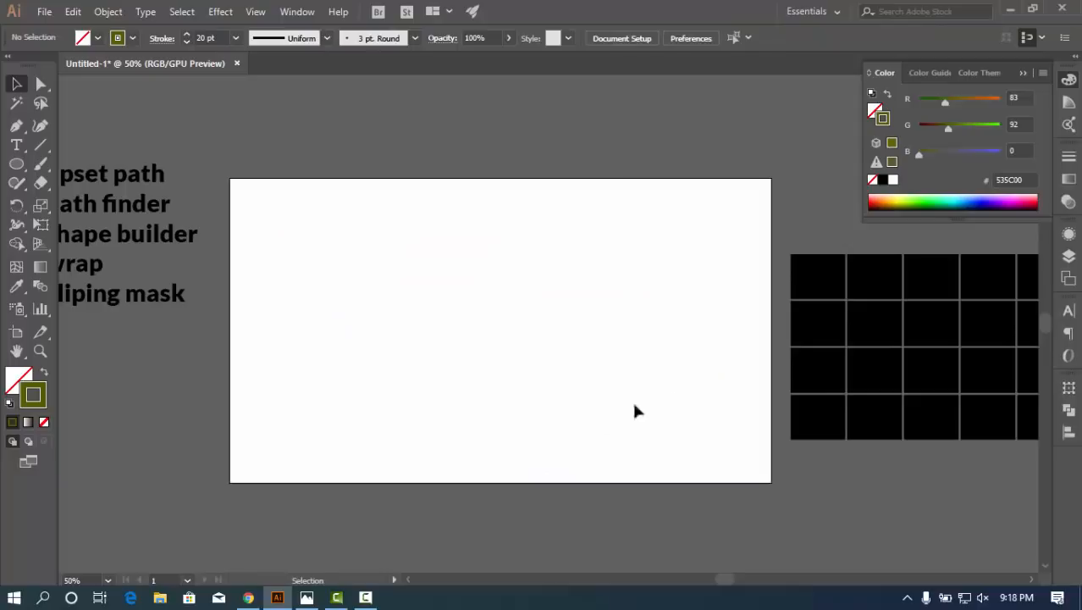
Bring back the city image and position it near the middle of the artboard
key("ctrl+alt+3")
left_click_drag(549, 391, 647, 365)
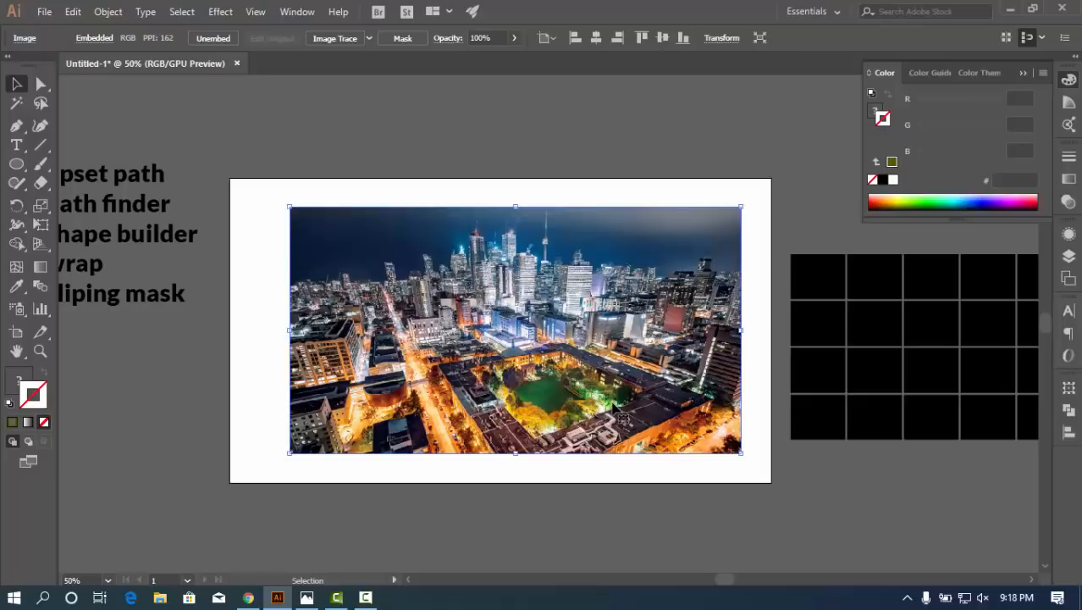
Group the black grid rectangles and move the group from beside the artboard onto the city image
scroll(740, 299, "right", 2)
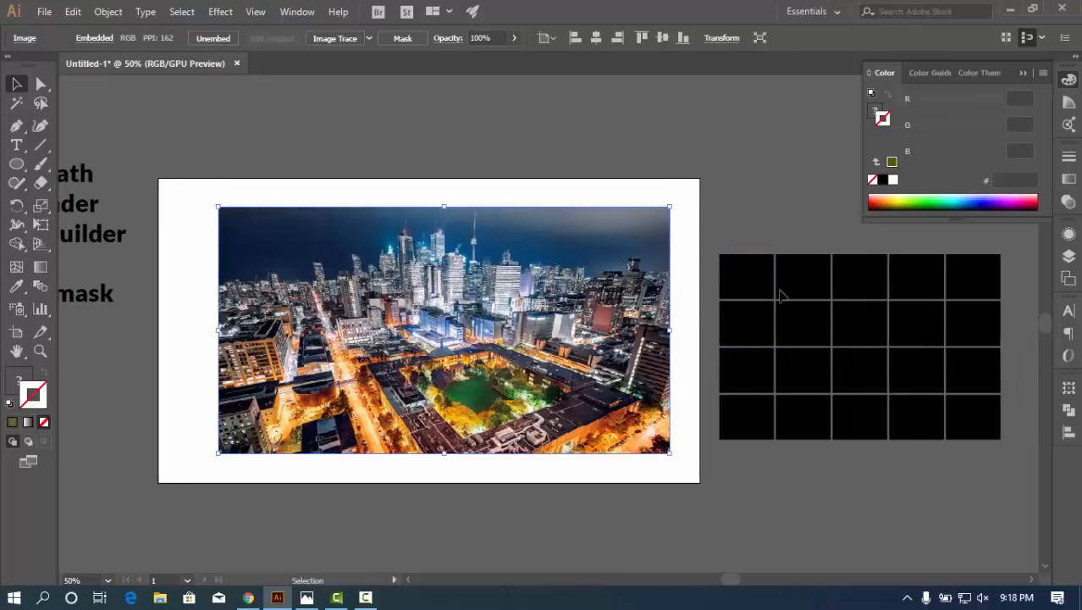
left_click(864, 332)
right_click(865, 329)
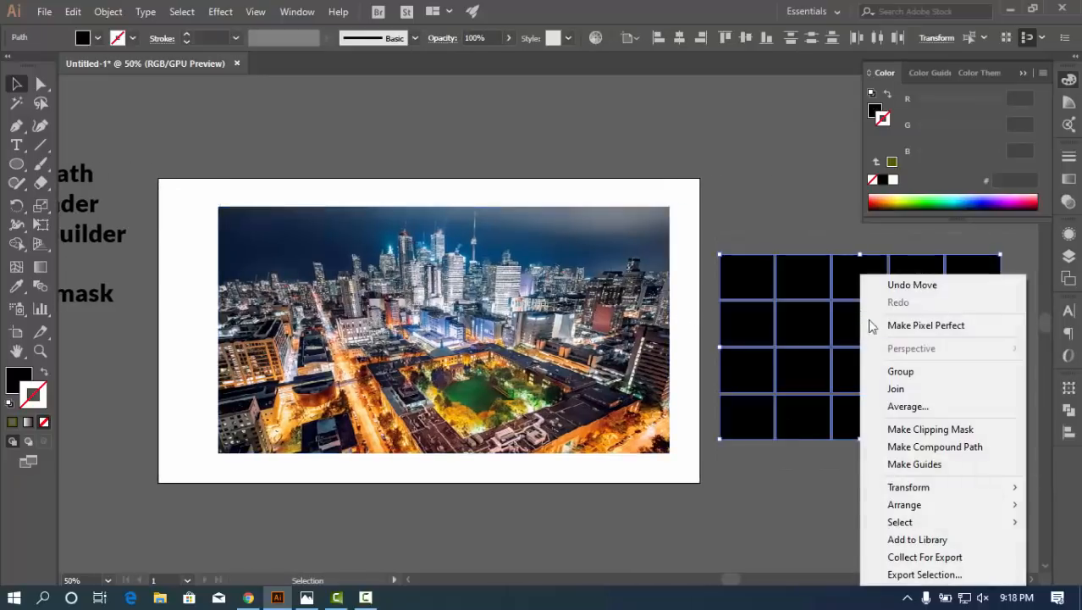
left_click(928, 371)
left_click_drag(851, 300, 538, 291)
left_click(713, 287)
Try making a clipping mask from the grouped black grid and the city image, and undo it
left_click_drag(601, 555, 519, 363)
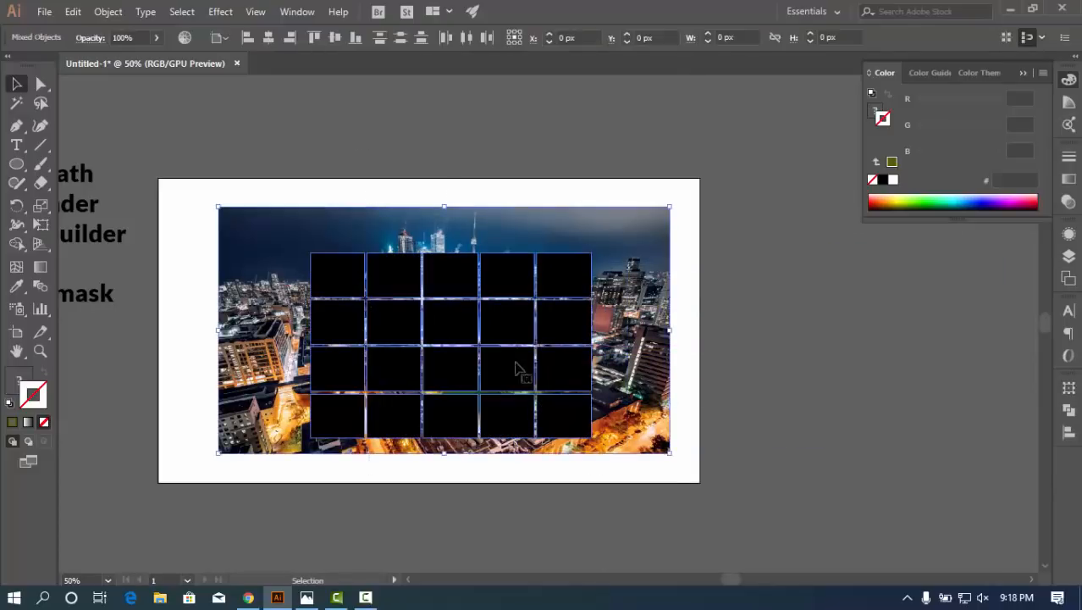
right_click(493, 303)
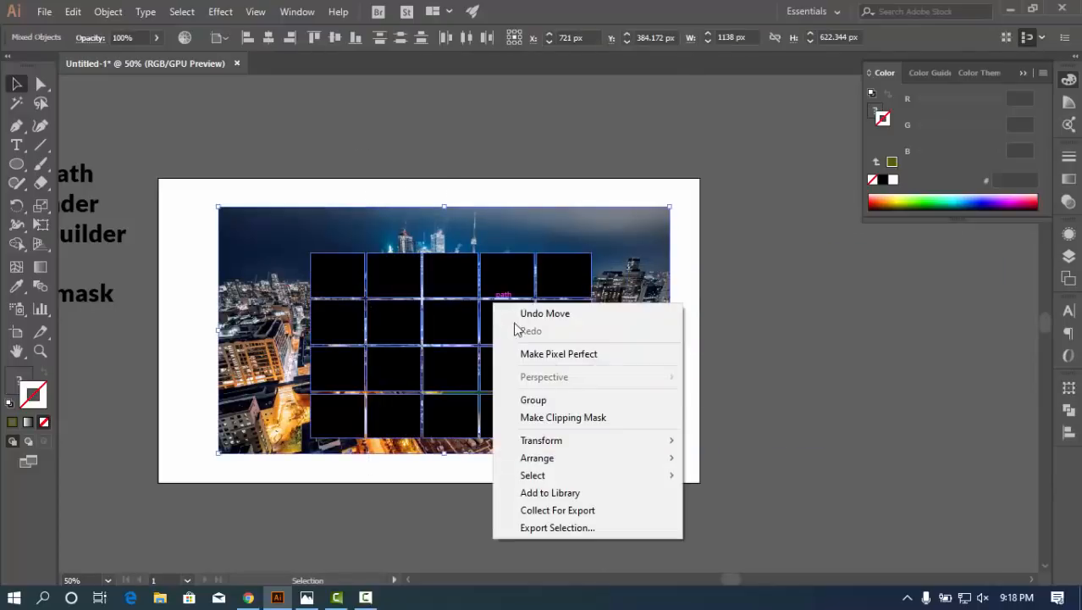
left_click(582, 419)
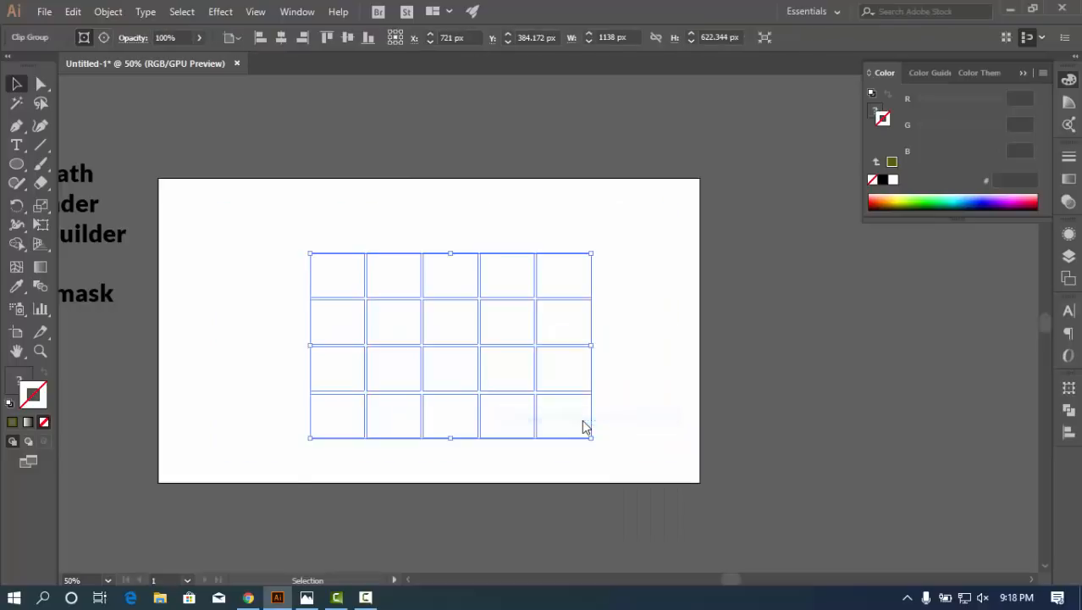
left_click(785, 393)
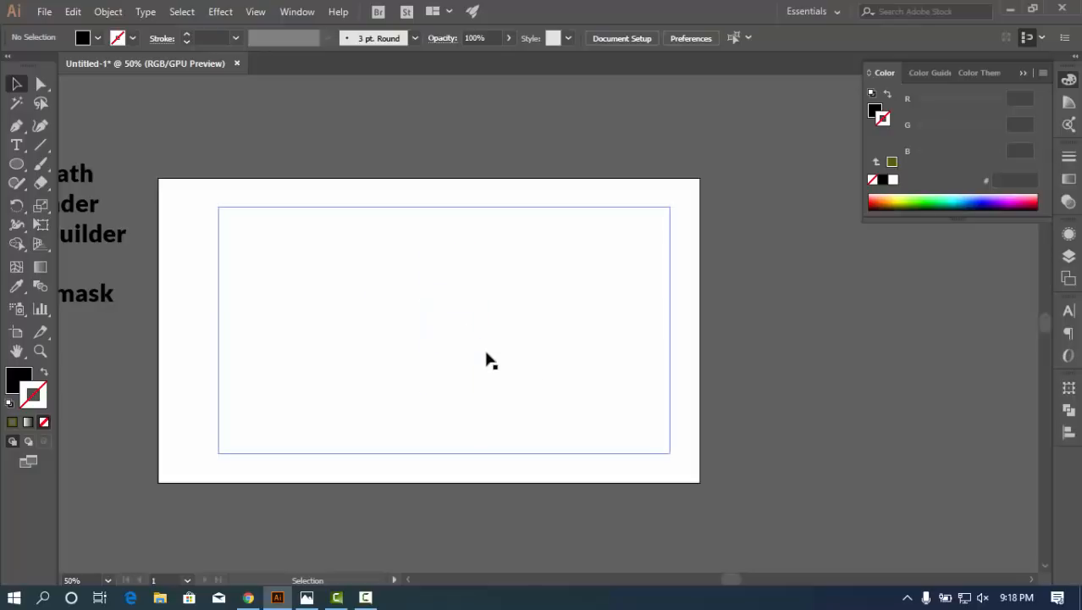
key("ctrl+z")
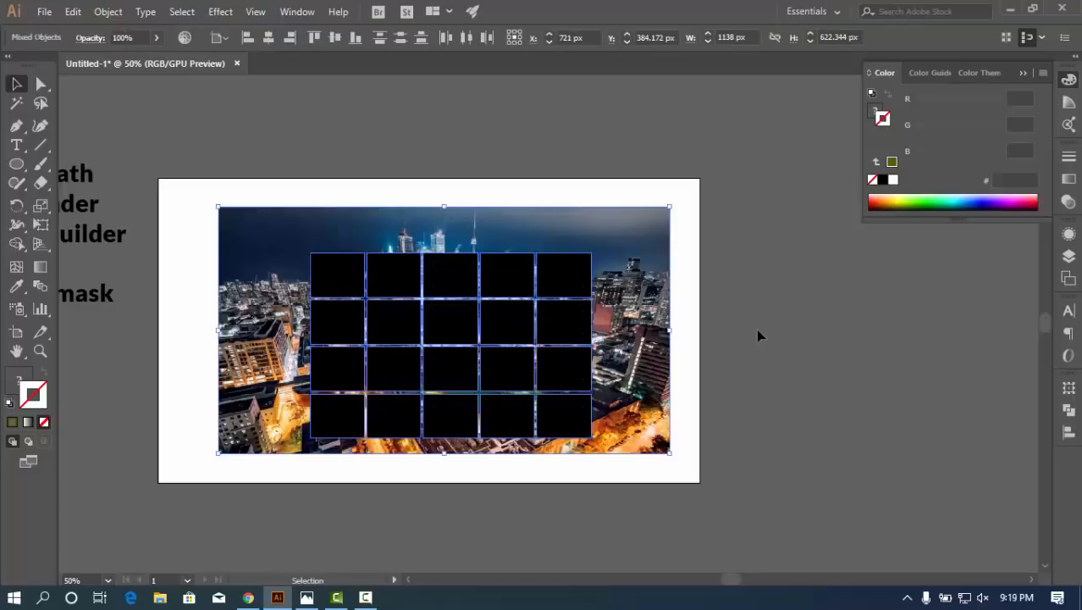
Set the grid group's fill to None
left_click(730, 323)
left_click(453, 328)
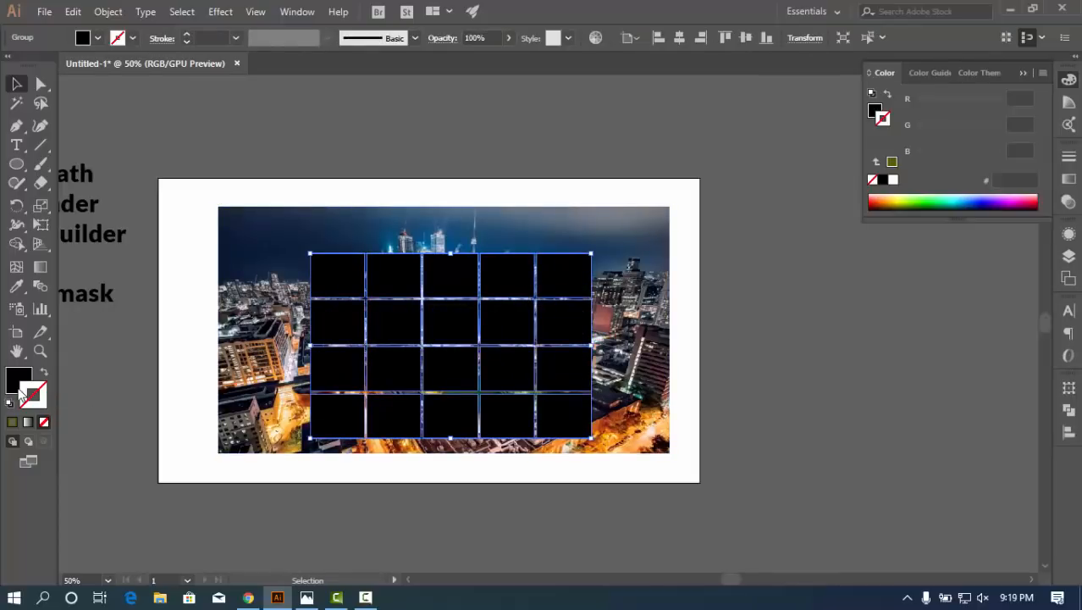
left_click(44, 423)
left_click(659, 471)
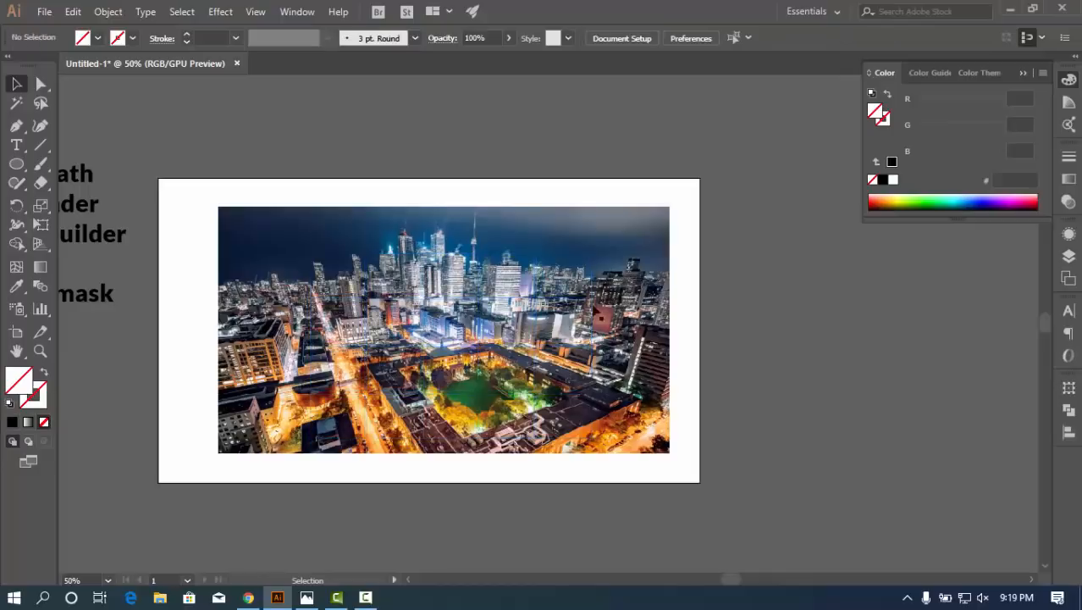
Try making a clipping mask from the unfilled grid group and the city image, and undo back to the black-filled grid
scroll(513, 366, "down", 1)
key("ctrl+a")
right_click(463, 241)
left_click(518, 356)
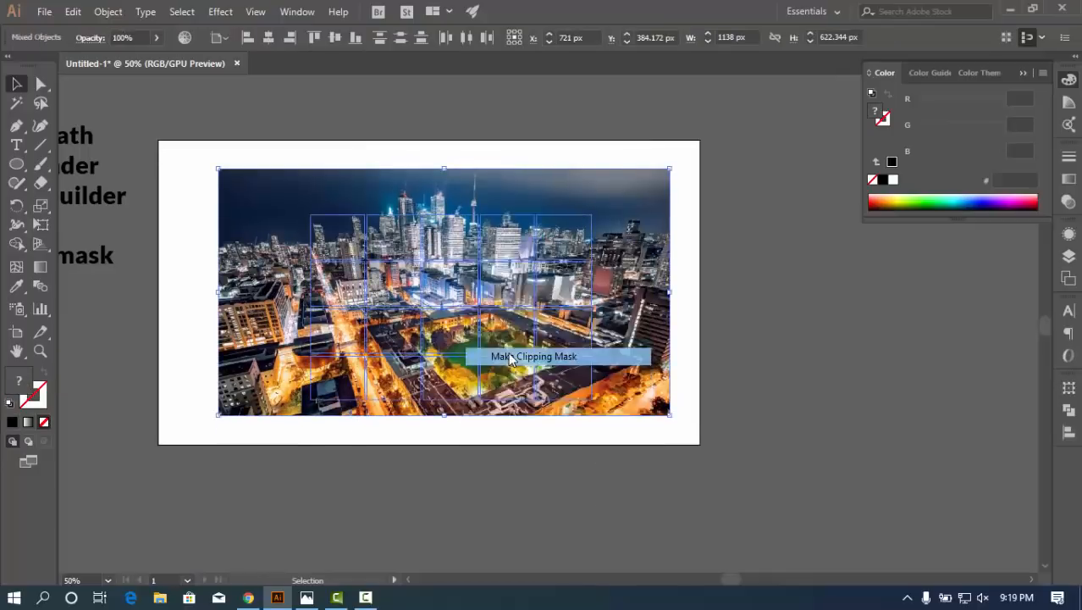
left_click(778, 345)
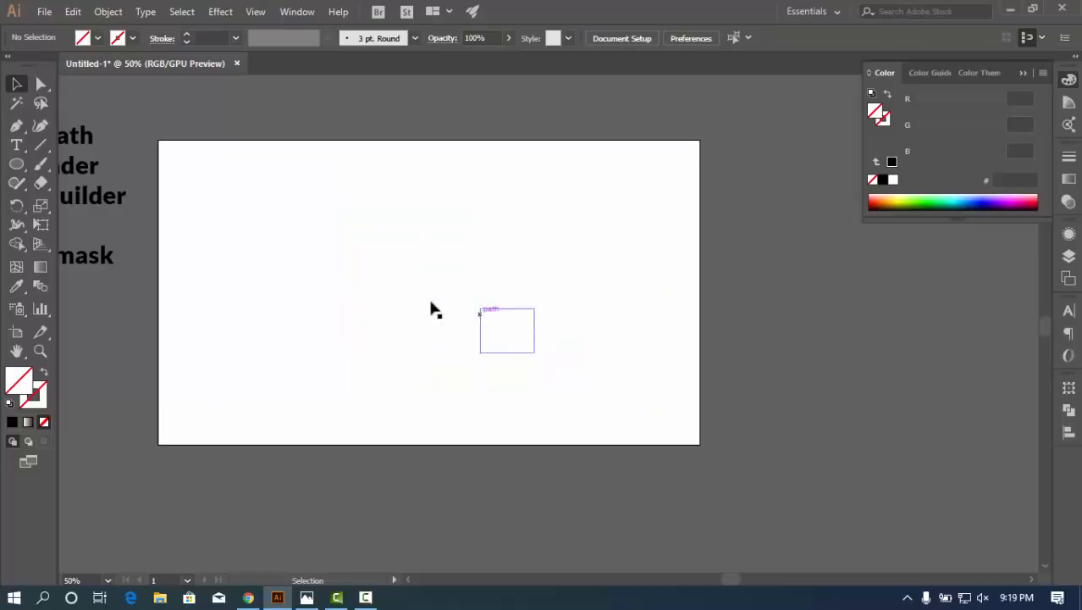
left_click(470, 356)
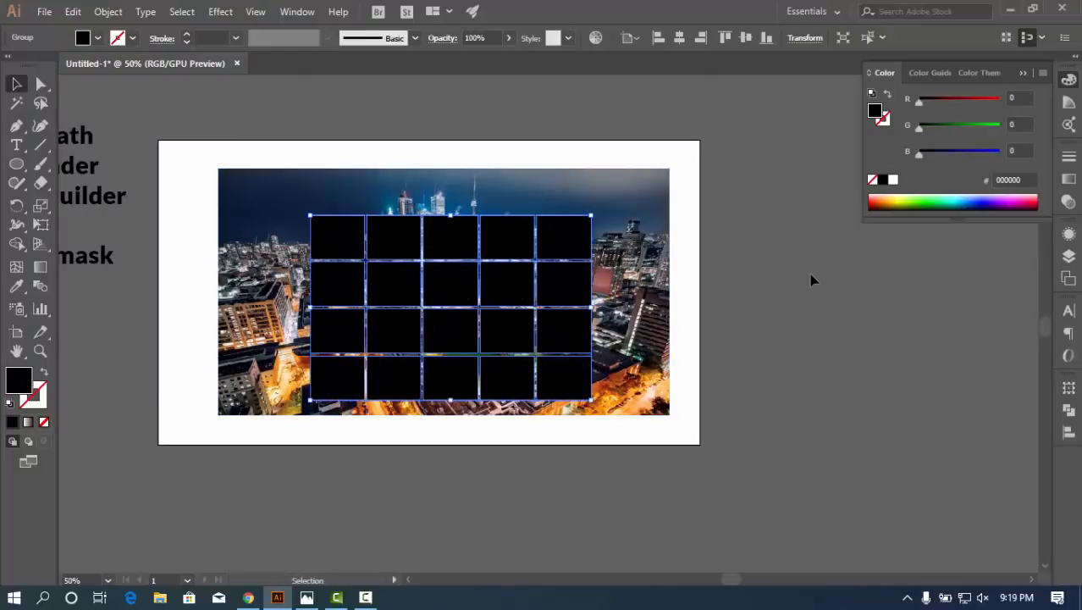
Convert the grouped black grid over the city image into a compound path
left_click(811, 277)
left_click(515, 256)
left_click(774, 299)
left_click(480, 250)
left_click(109, 12)
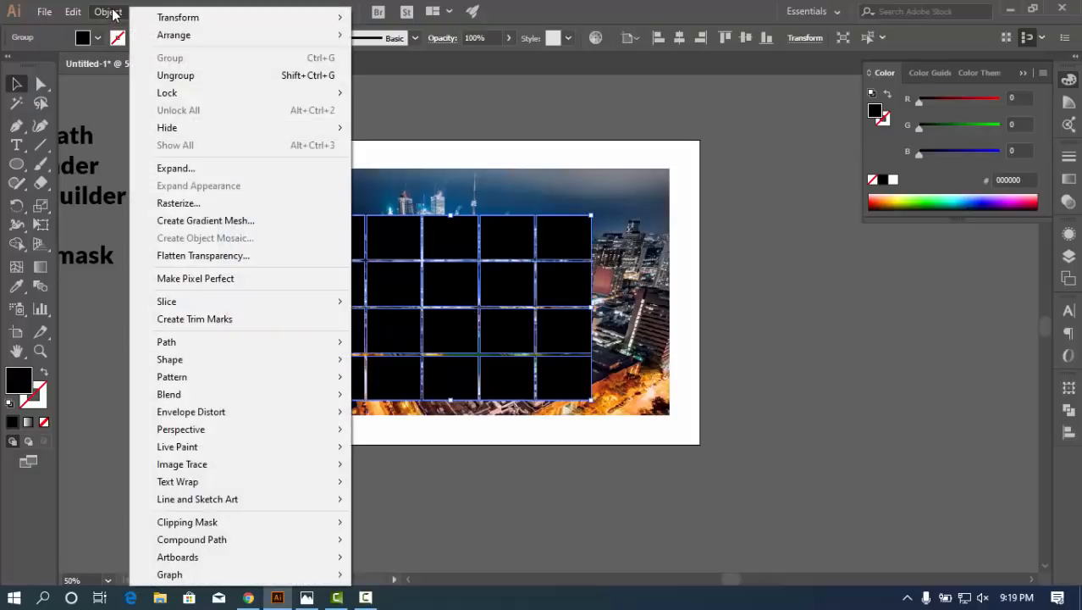
mouse_move(193, 542)
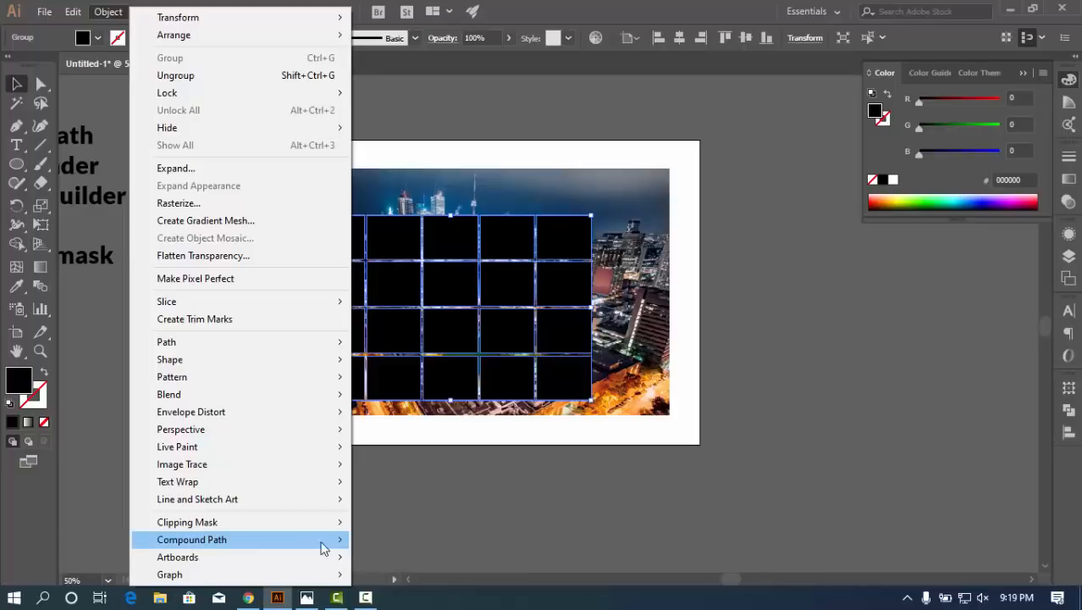
left_click(381, 539)
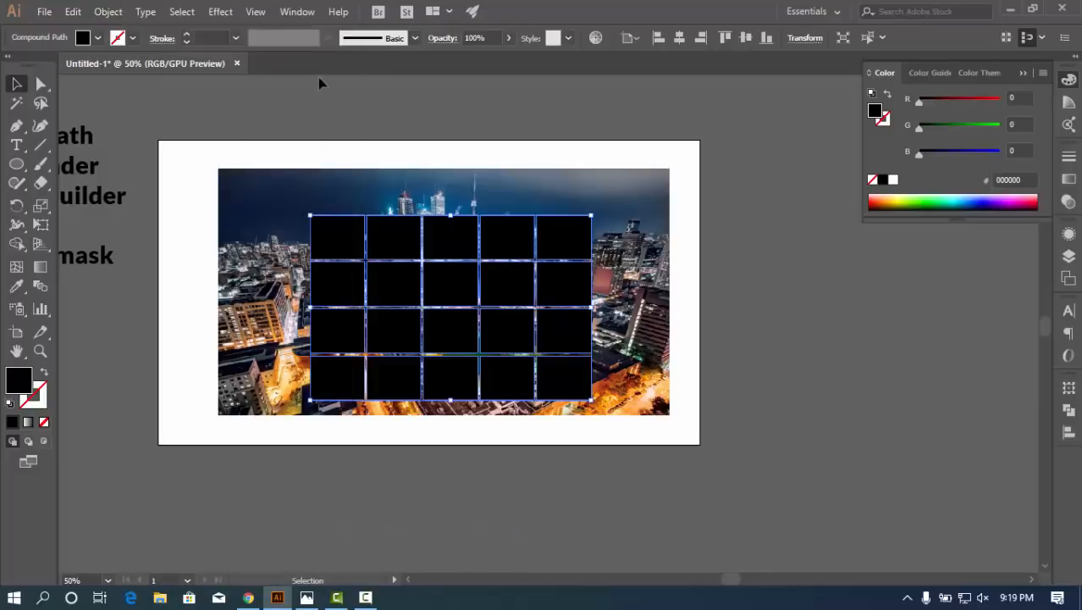
Make a clipping mask from the compound-path grid and the city image, and undo it
scroll(477, 254, "down", 1)
right_click(477, 243)
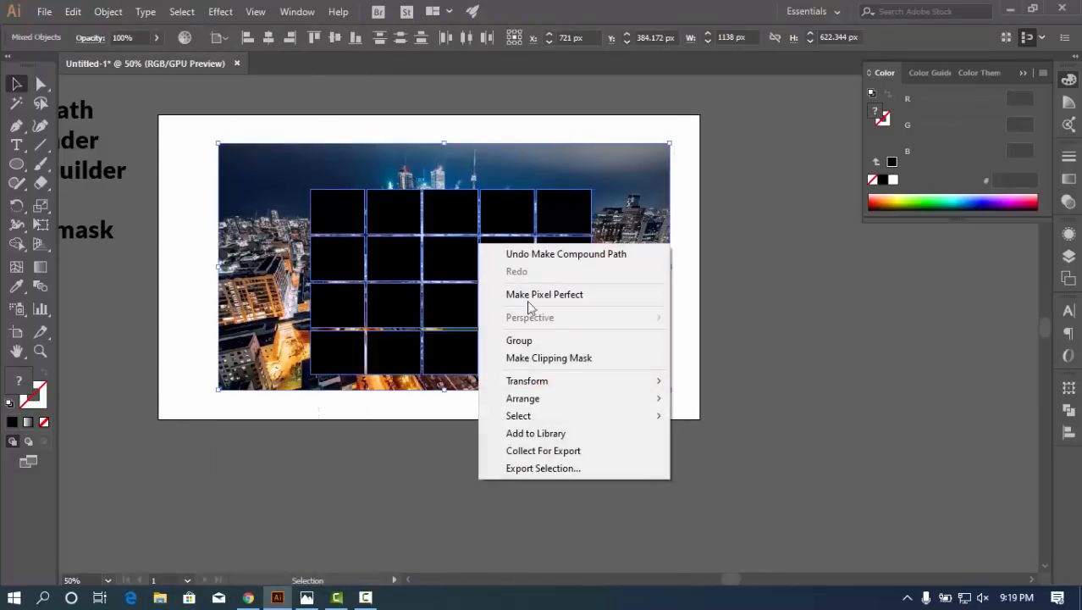
left_click(565, 358)
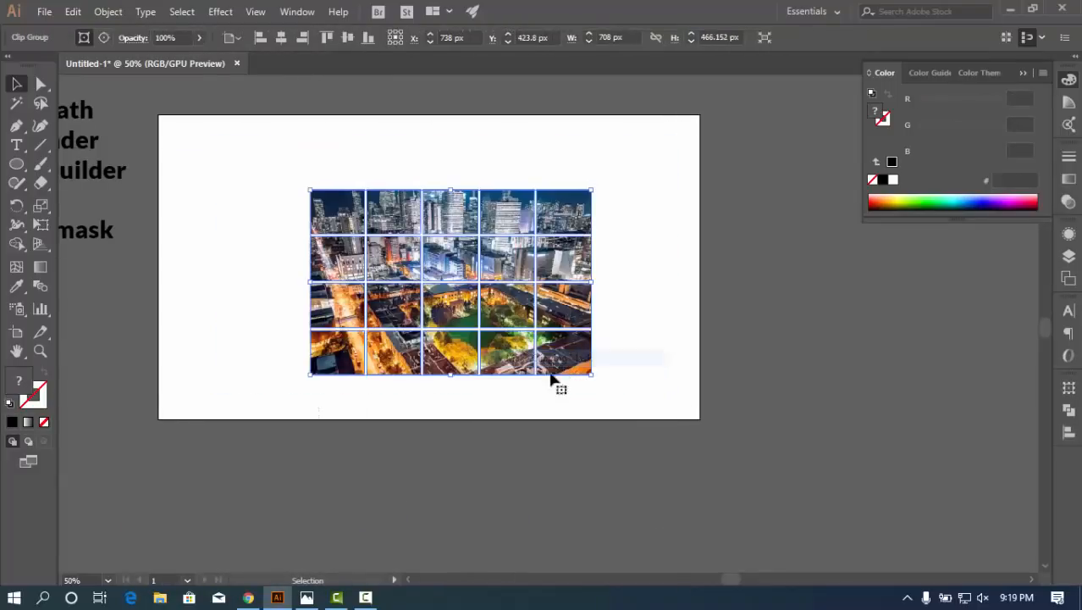
left_click(768, 347)
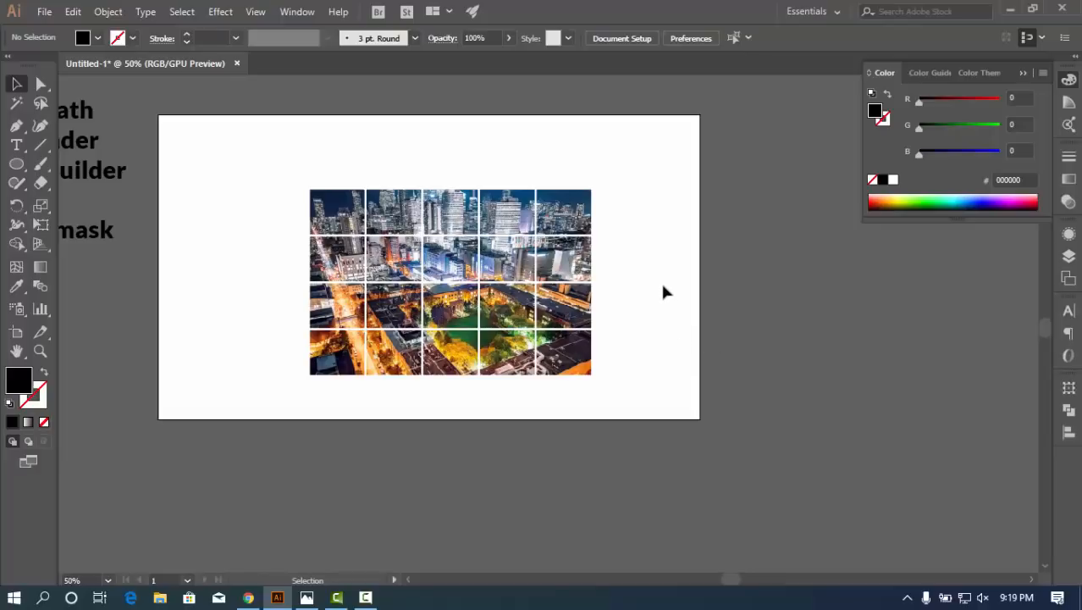
key("ctrl+z")
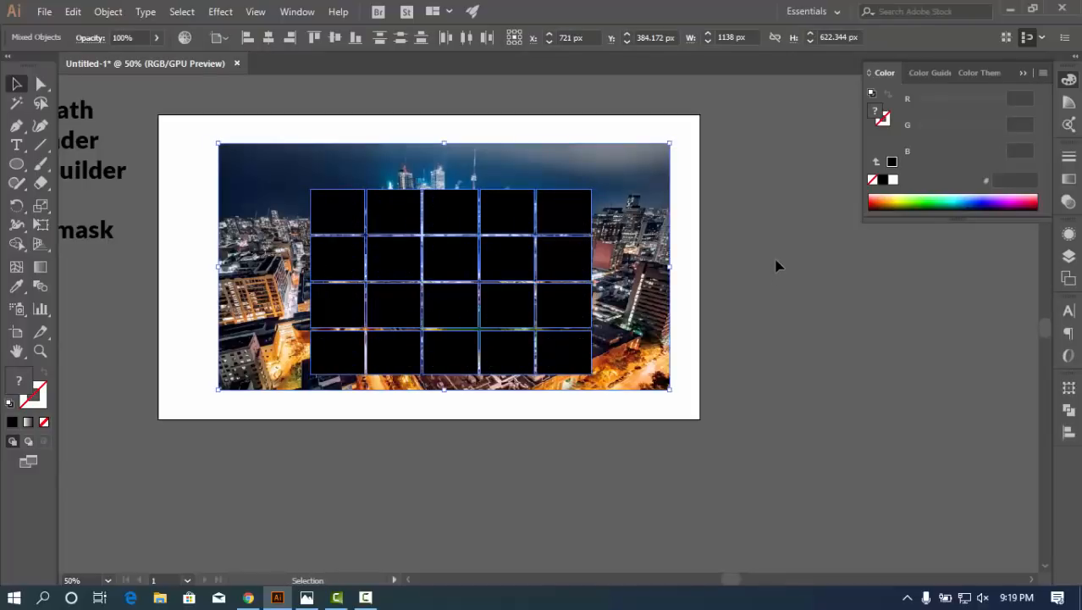
Release the grid's compound path, test-move its upper-right rectangle and undo that move
left_click(107, 12)
mouse_move(243, 536)
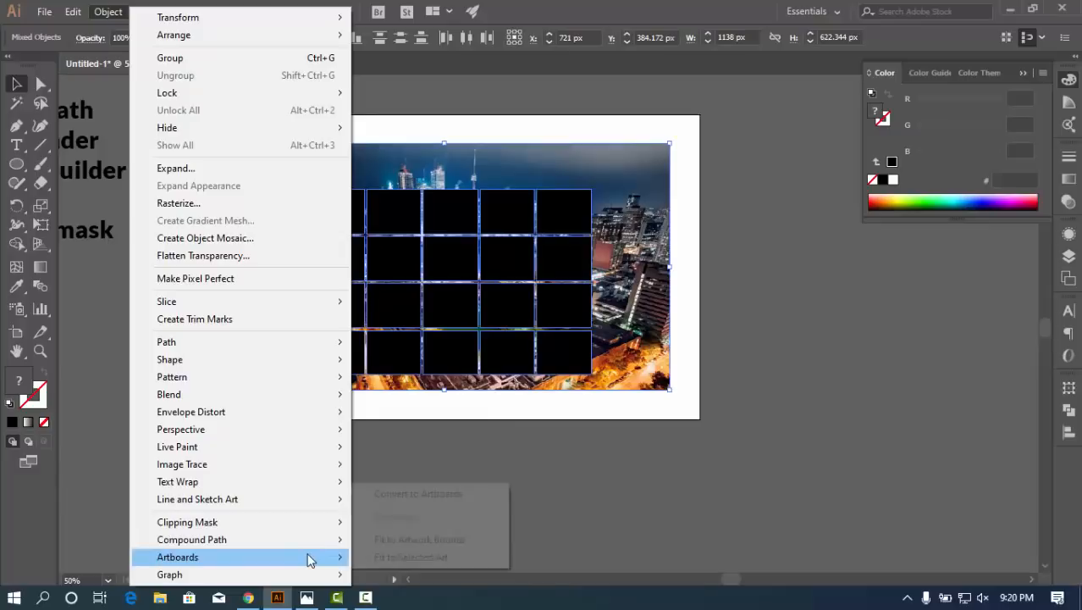
left_click(391, 557)
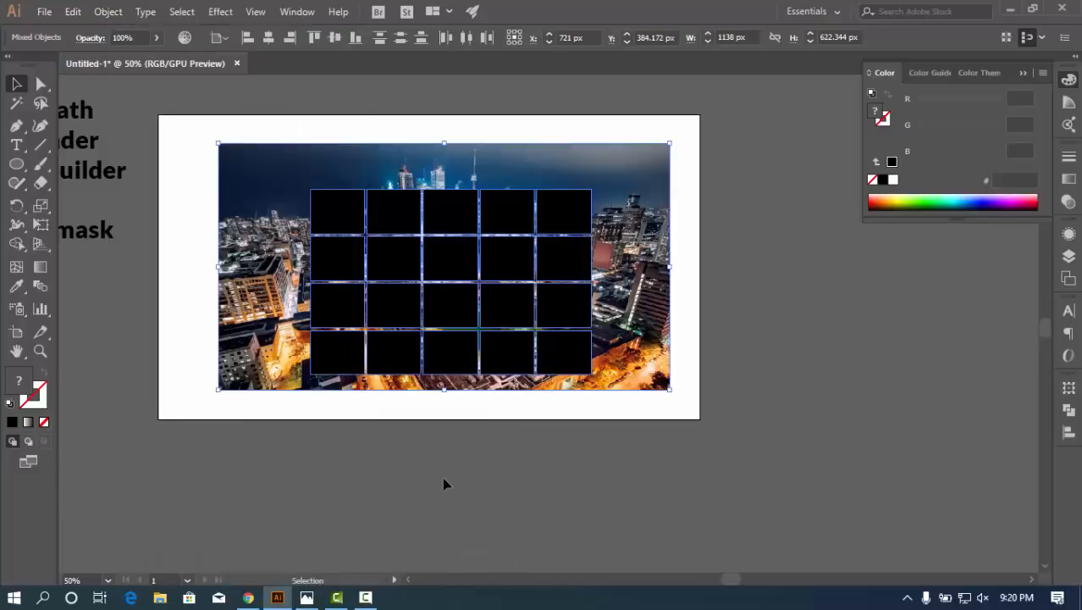
left_click_drag(581, 228, 644, 202)
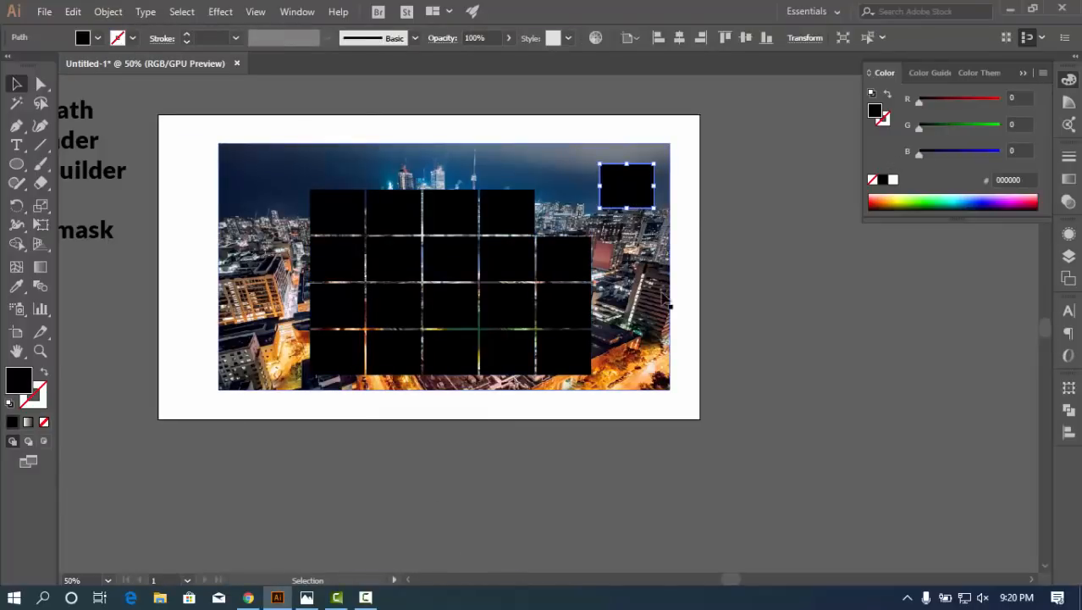
key("ctrl+z")
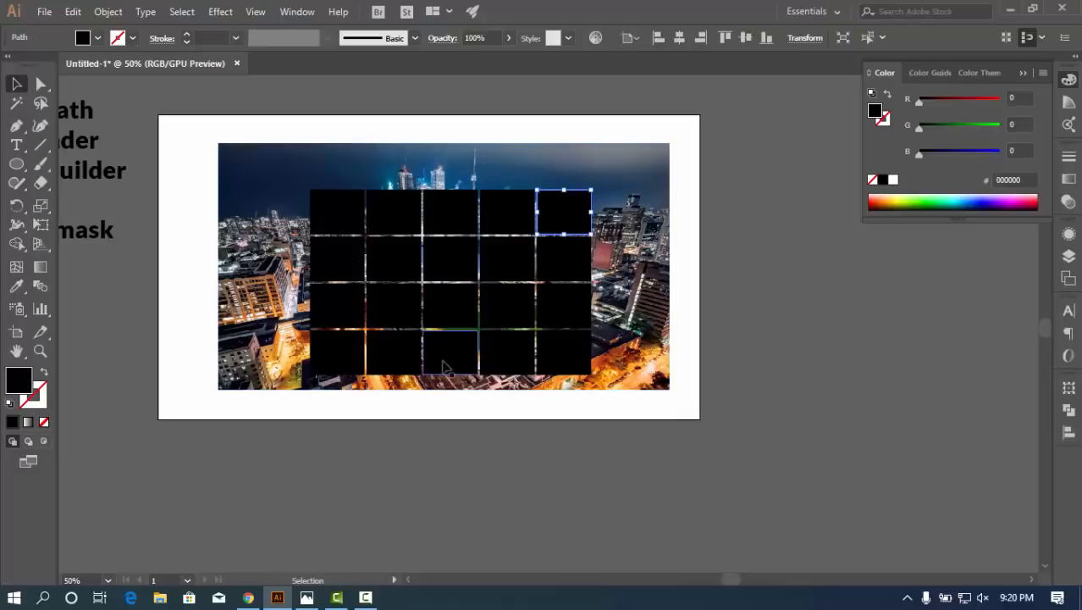
Delete four scattered black rectangles from the grid, one in each row, in the second and fourth columns
left_click(406, 312)
key("Delete")
left_click(500, 262)
key("Delete")
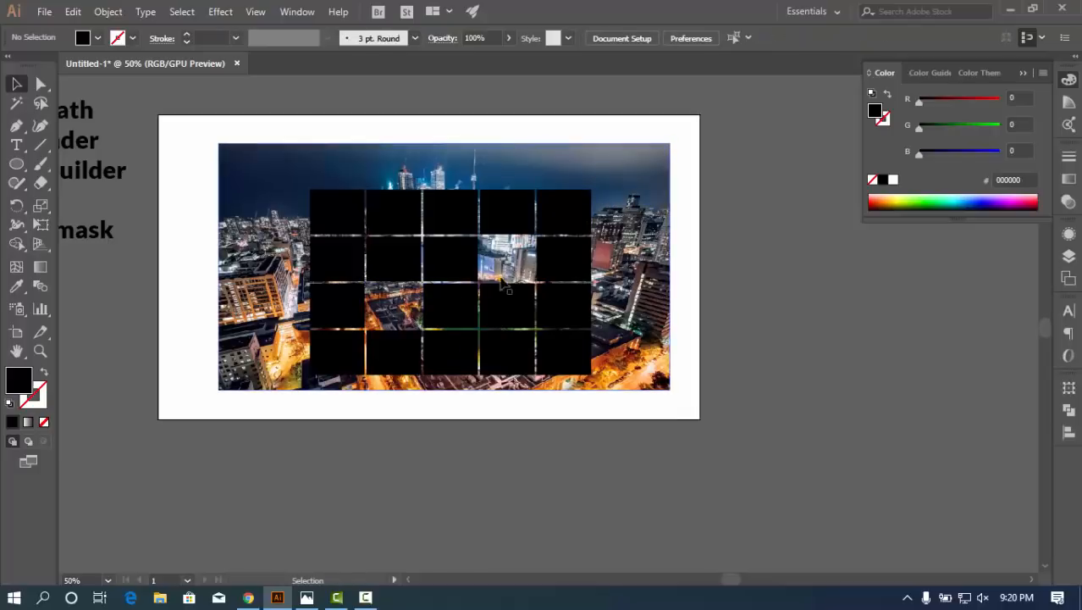
left_click(500, 352)
key("Delete")
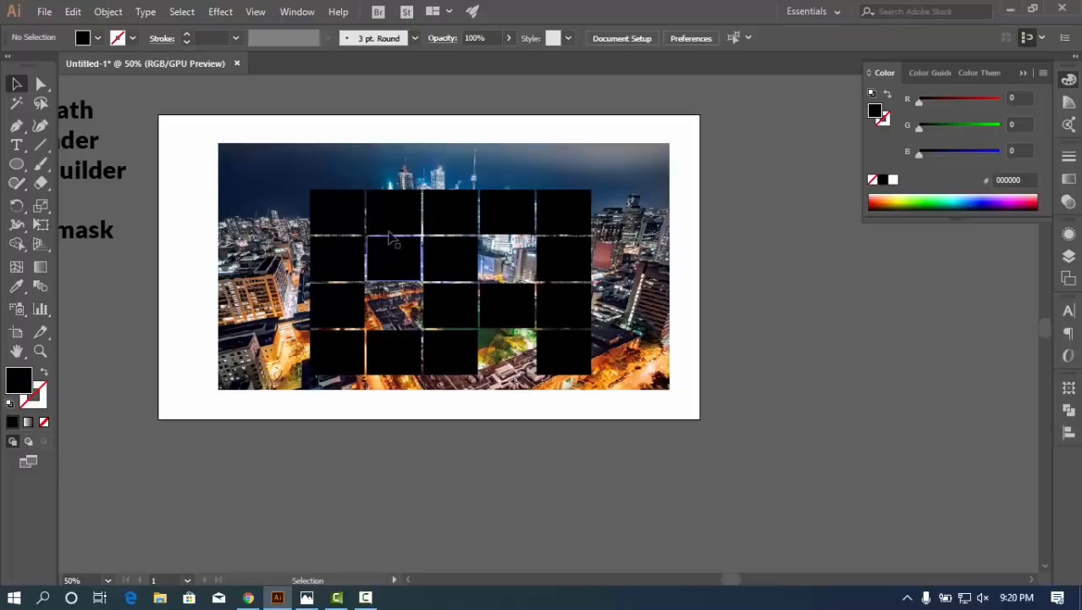
left_click(386, 233)
key("Delete")
Lock the city image and convert the remaining black grid rectangles into a compound path
left_click(259, 180)
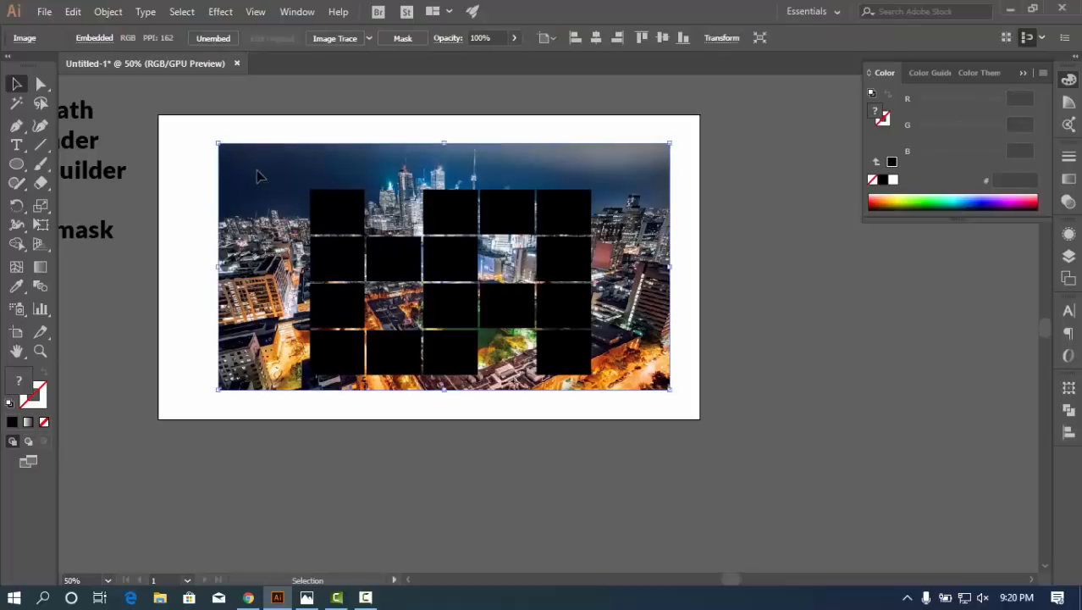
key("ctrl+2")
left_click_drag(259, 180, 685, 417)
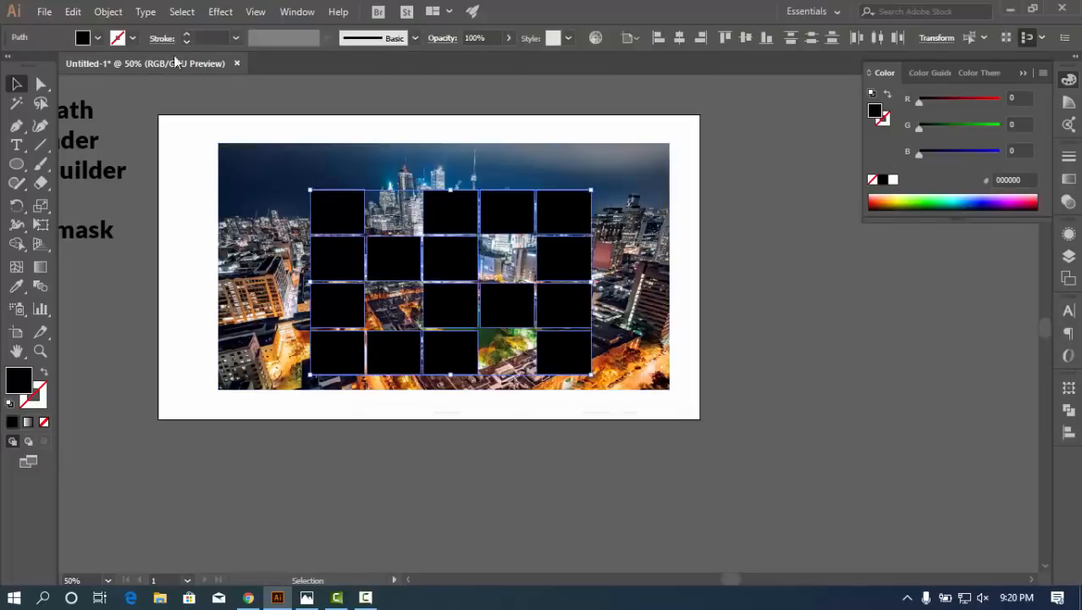
left_click(107, 12)
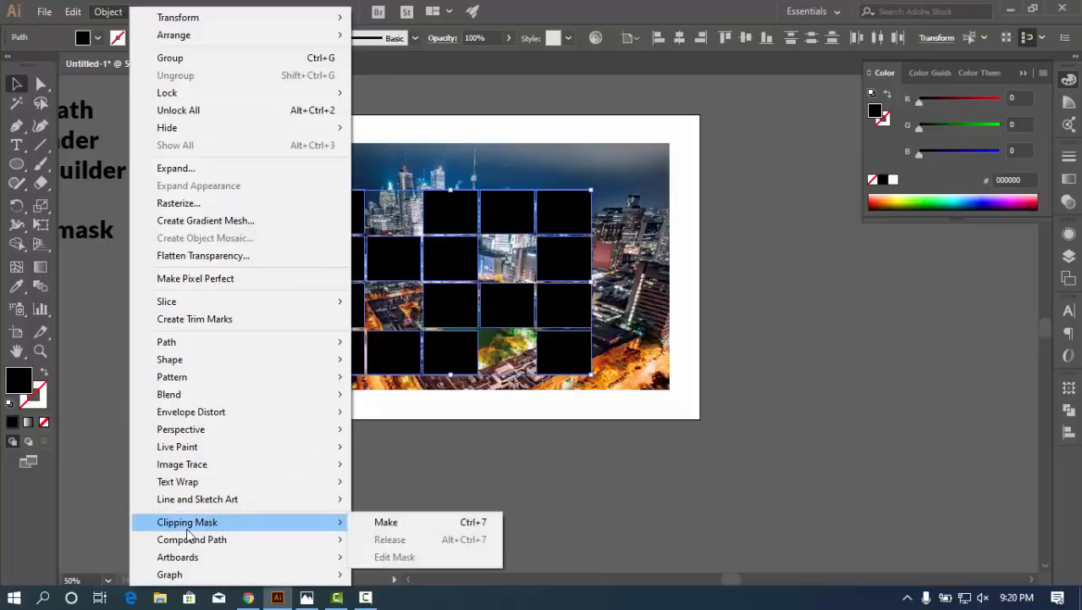
mouse_move(295, 542)
left_click(378, 540)
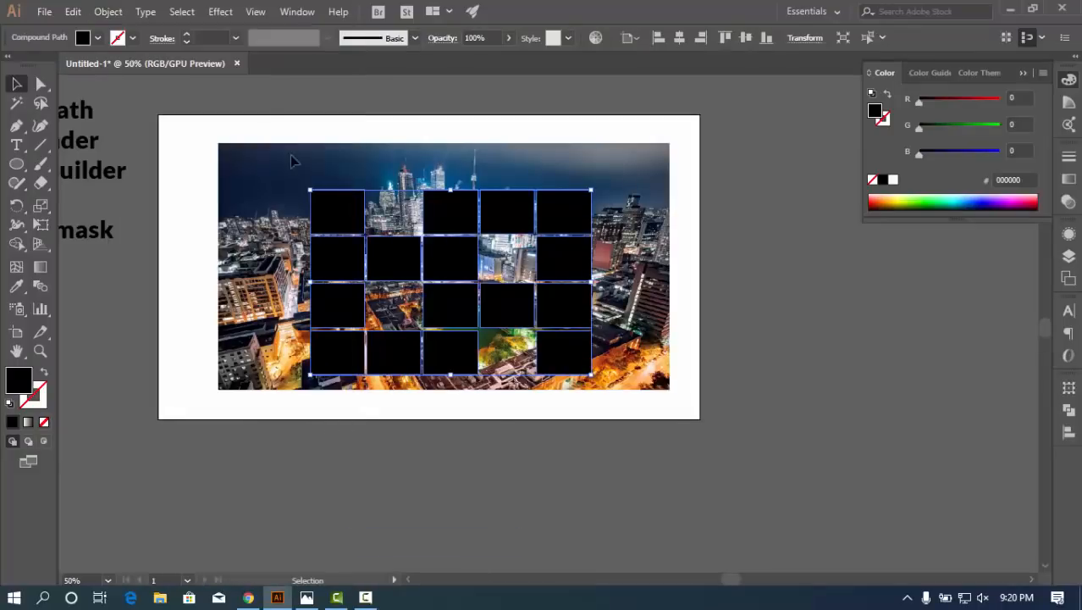
Try a clipping mask on the compound-path grid alone with a dark red A00D0D fill, and undo both changes
key("ctrl+7")
key("a")
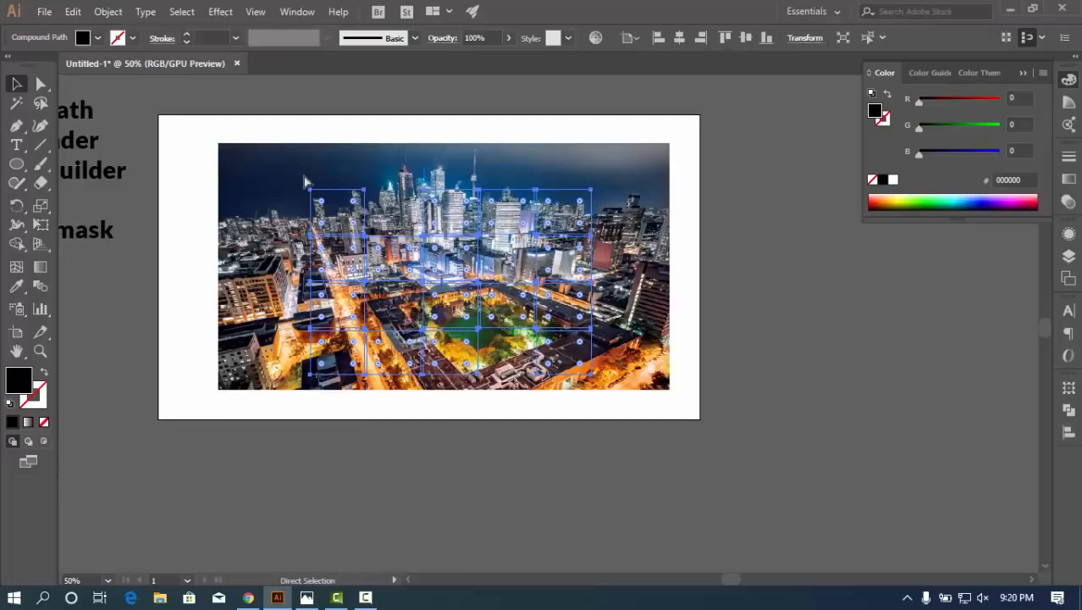
key("v")
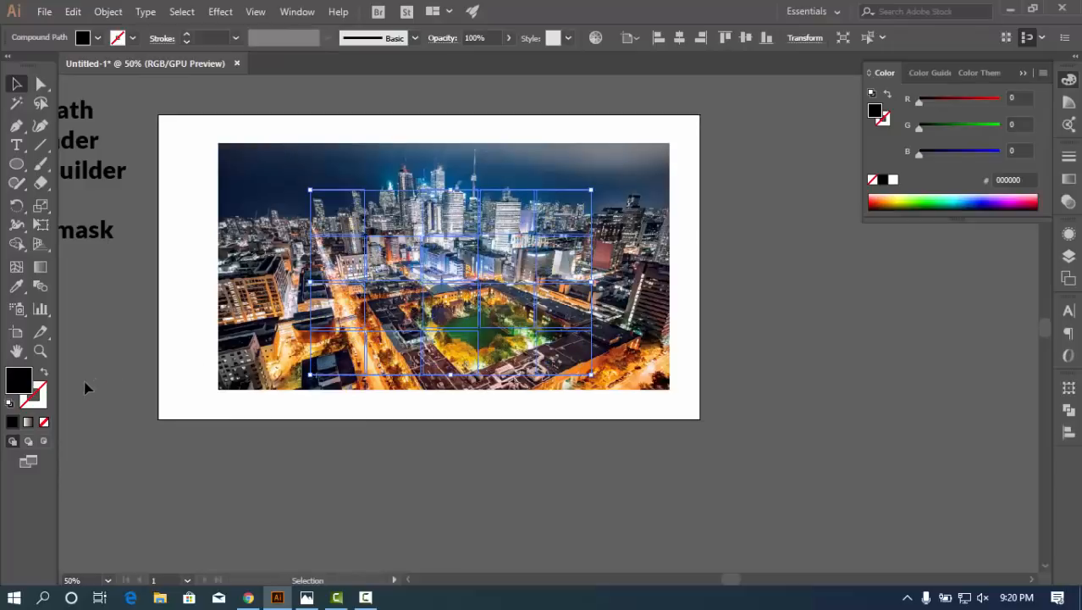
double_click(20, 388)
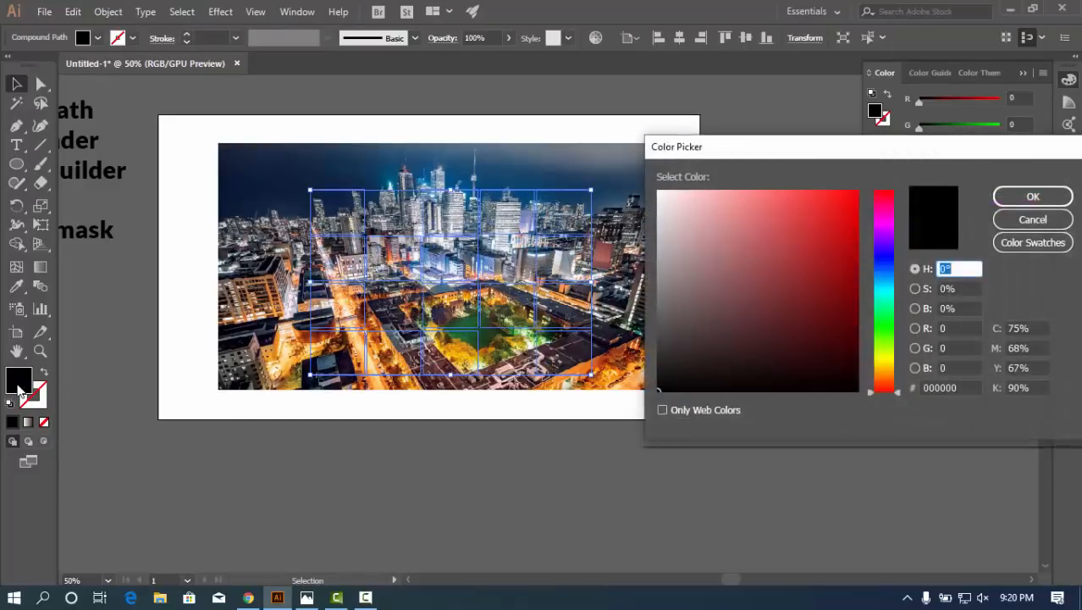
left_click(841, 265)
left_click(1032, 197)
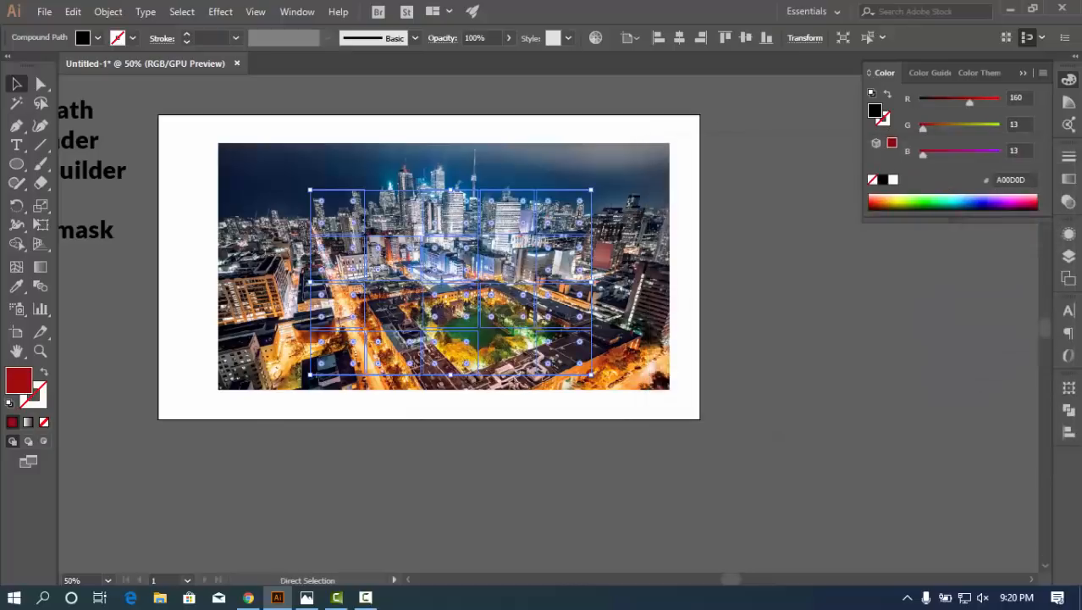
key("a")
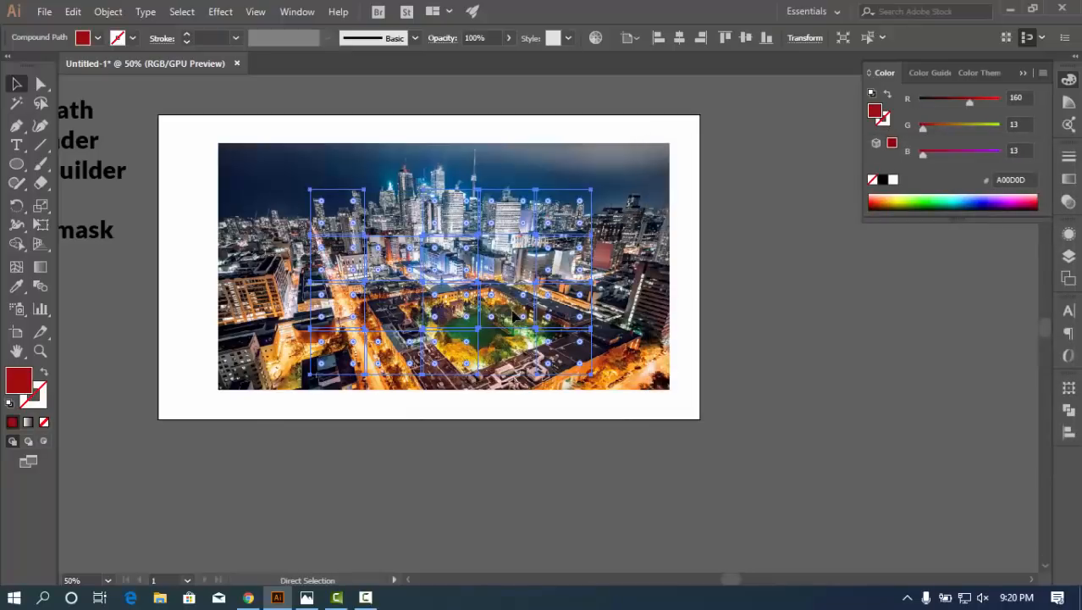
key("ctrl+z")
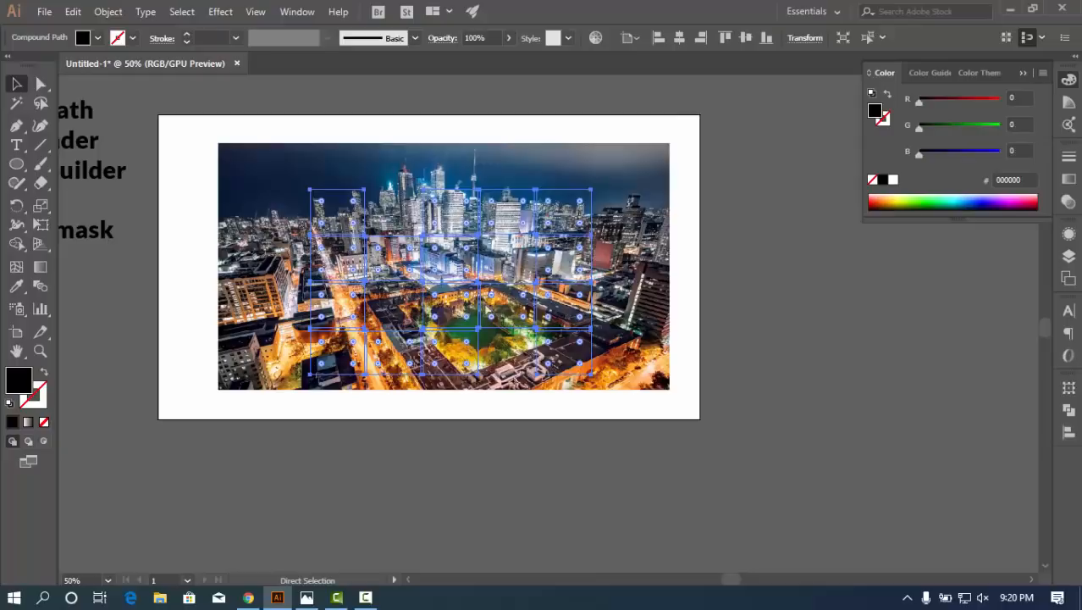
key("ctrl+z")
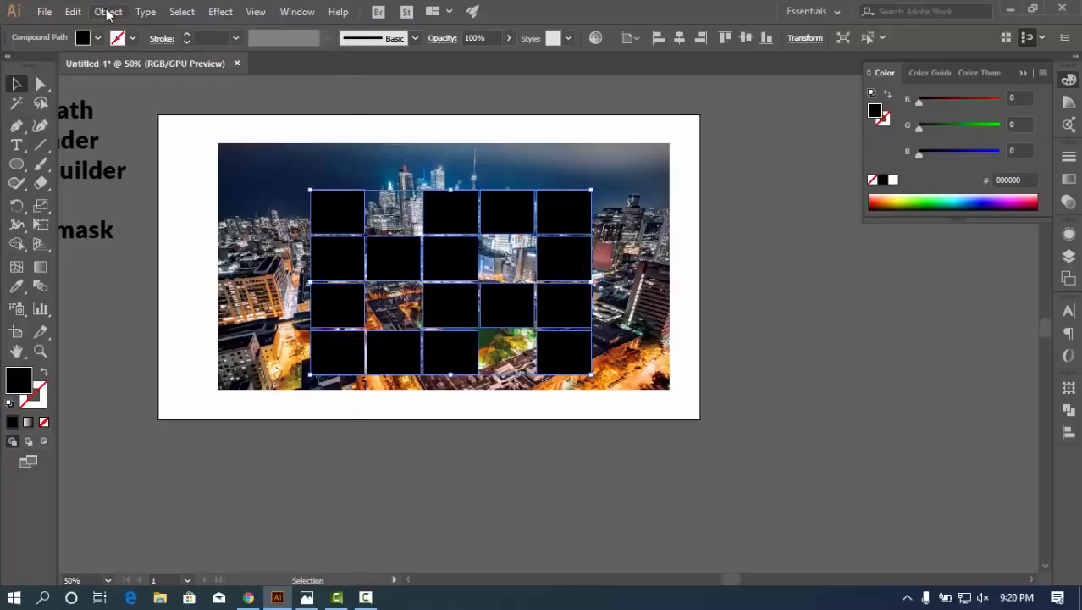
Apply the Make Compound Path command once more to the black grid
left_click(107, 12)
mouse_move(254, 540)
left_click(431, 540)
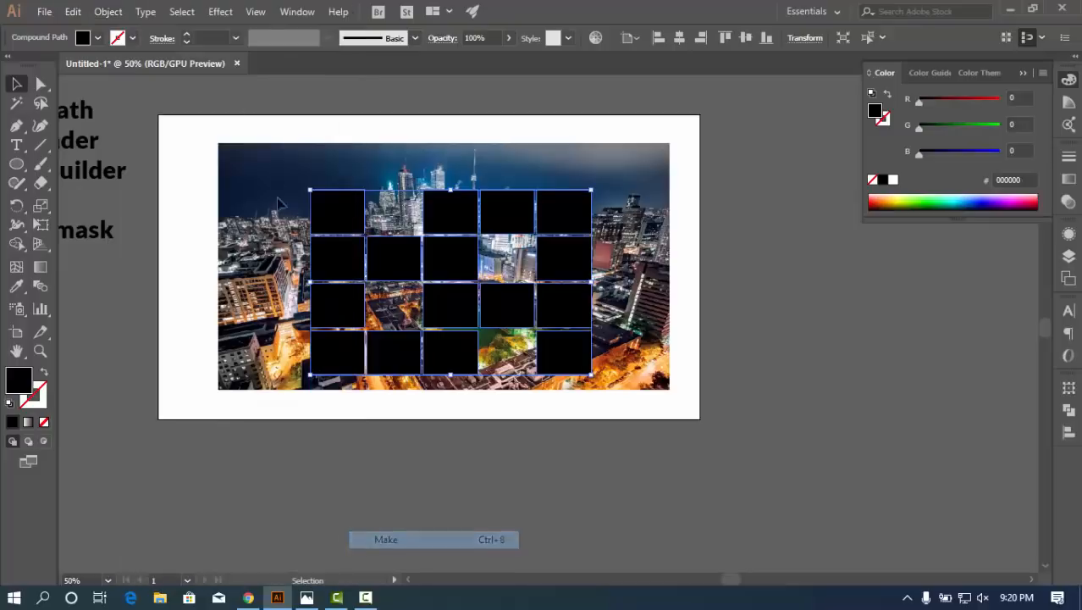
Unlock the city image and make a clipping mask from it and the compound-path grid
key("ctrl+a")
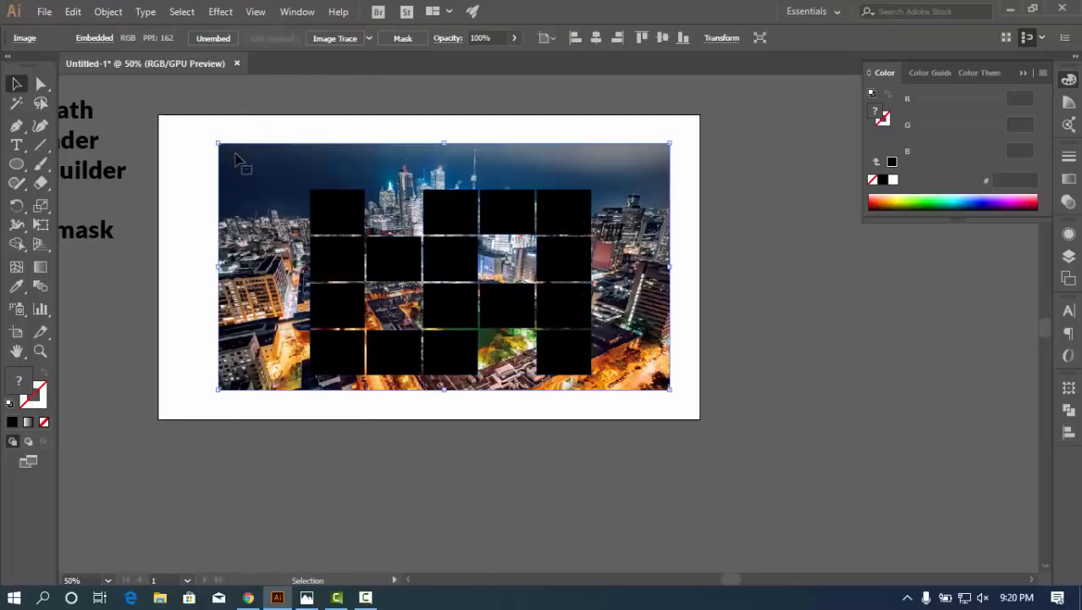
left_click(107, 12)
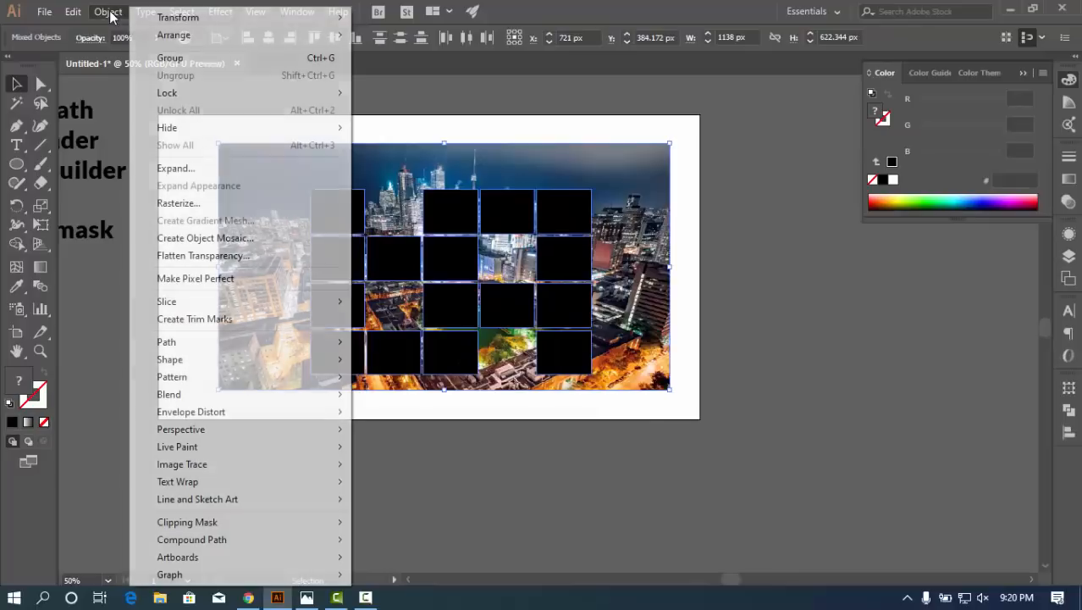
right_click(493, 248)
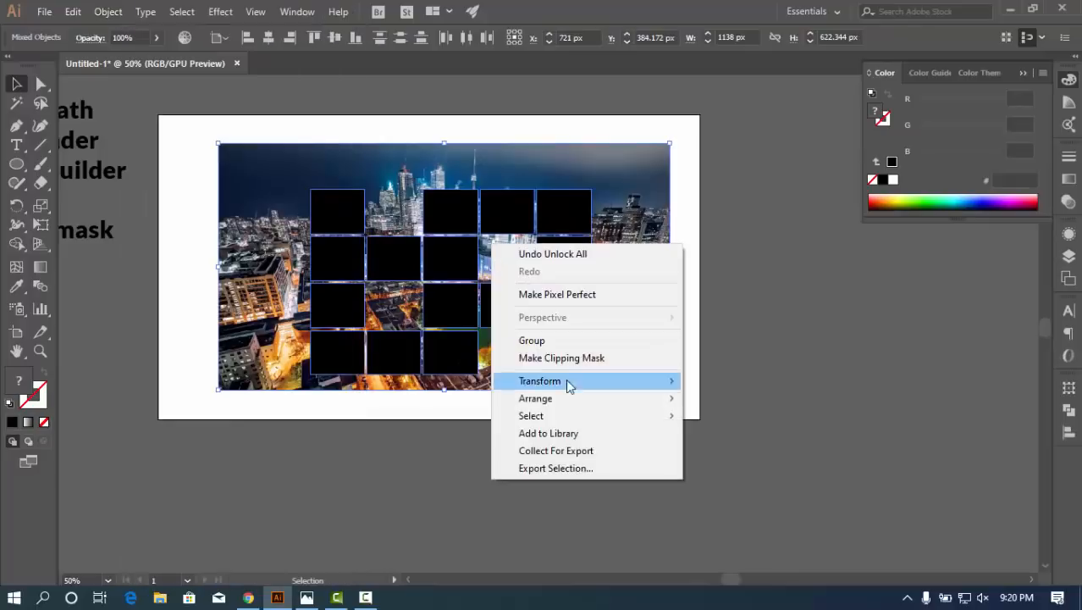
left_click(569, 359)
left_click(778, 274)
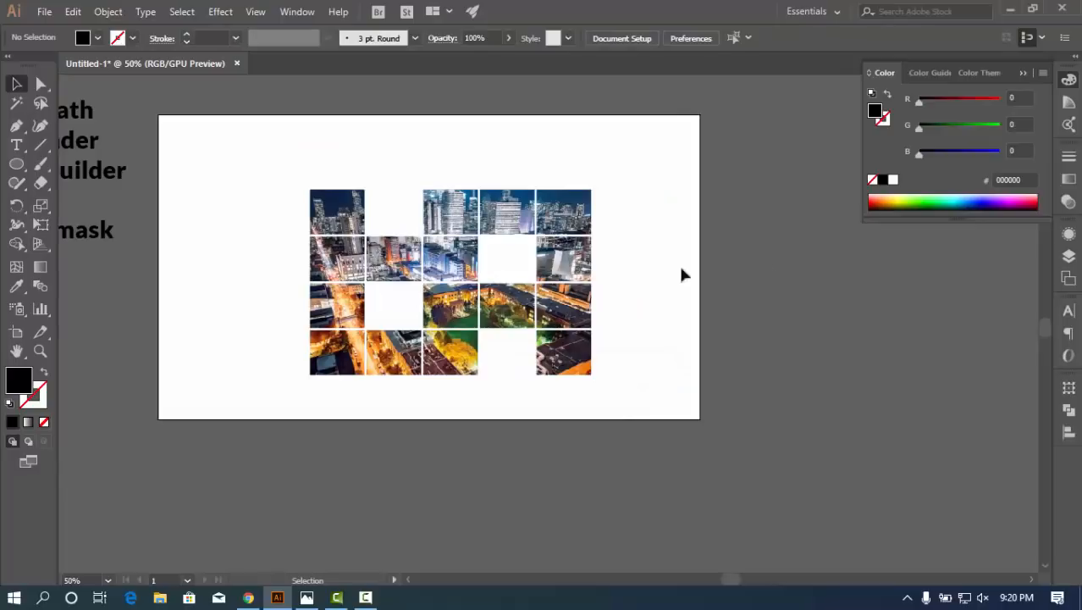
Release the grid's clipping mask and delete the compound-path grid, keeping the city image
left_click_drag(272, 170, 608, 389)
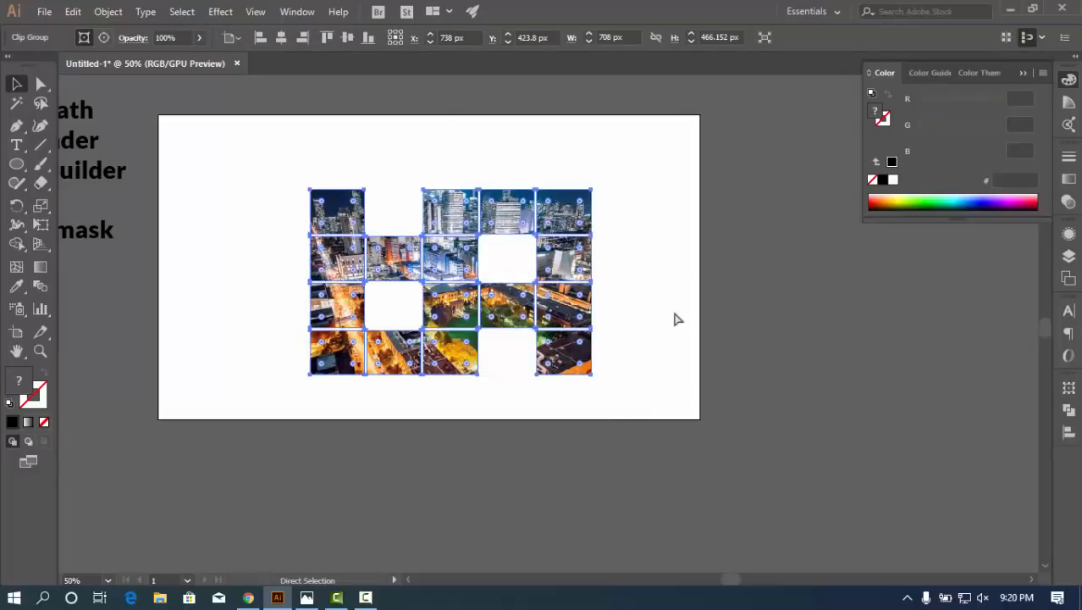
key("ctrl+alt+7")
left_click(783, 220)
left_click(499, 219)
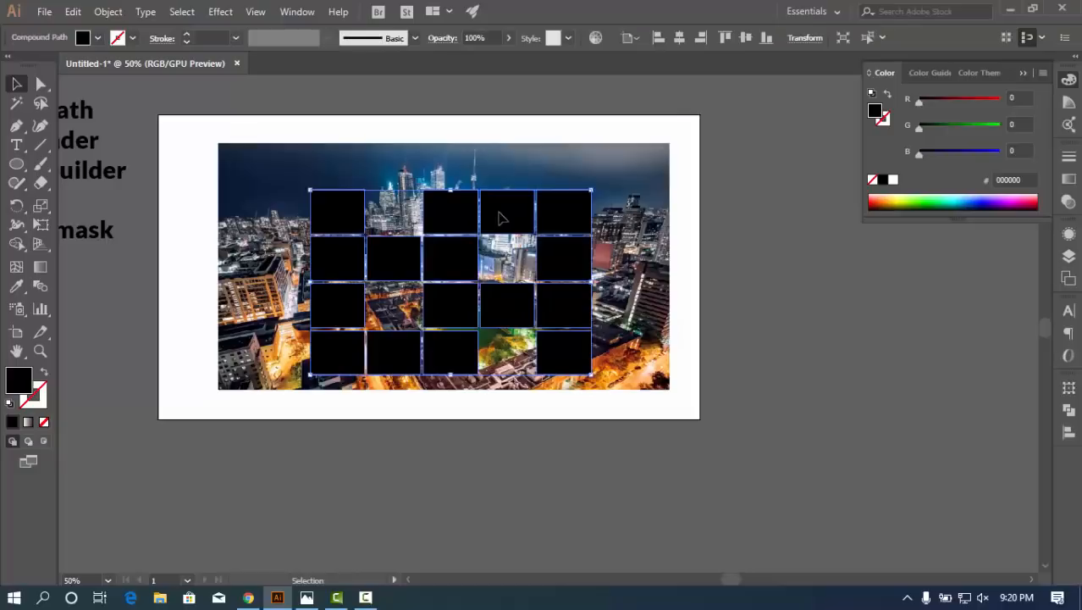
key("Delete")
left_click(574, 254)
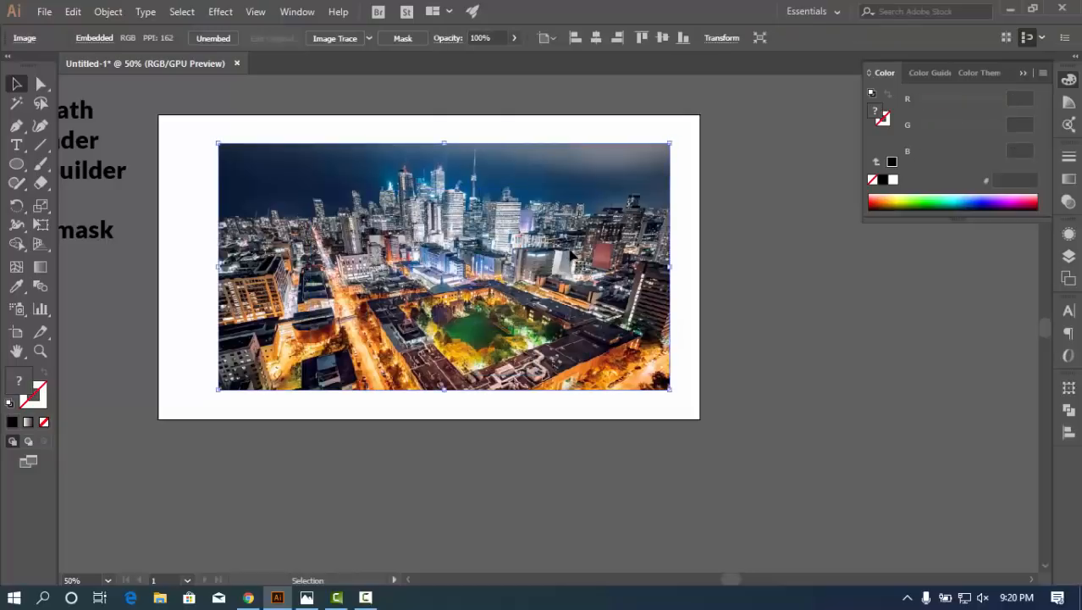
Add the point text "City" in 12 pt Lato Black just below the city image
key("space")
left_click_drag(343, 227, 455, 258)
left_click(213, 215)
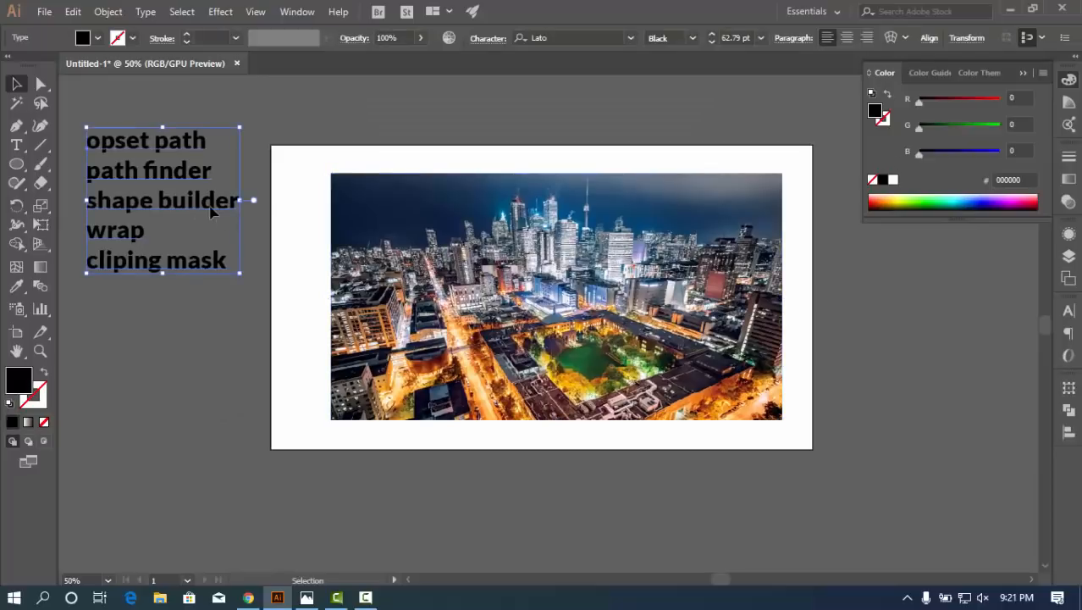
key("space")
left_click_drag(552, 312, 486, 297)
left_click(13, 145)
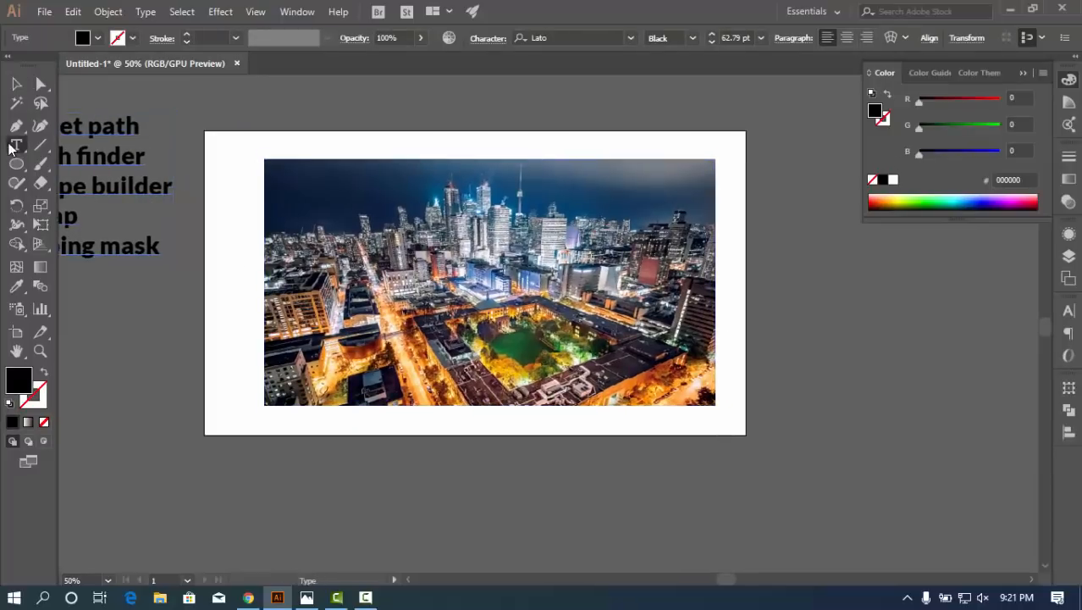
left_click(392, 443)
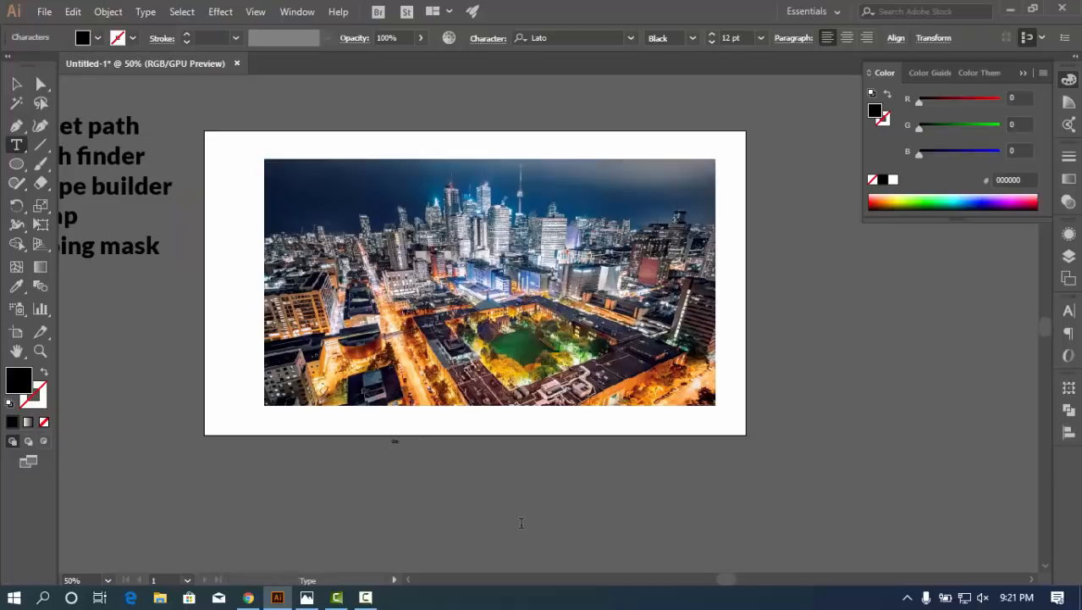
left_click(16, 83)
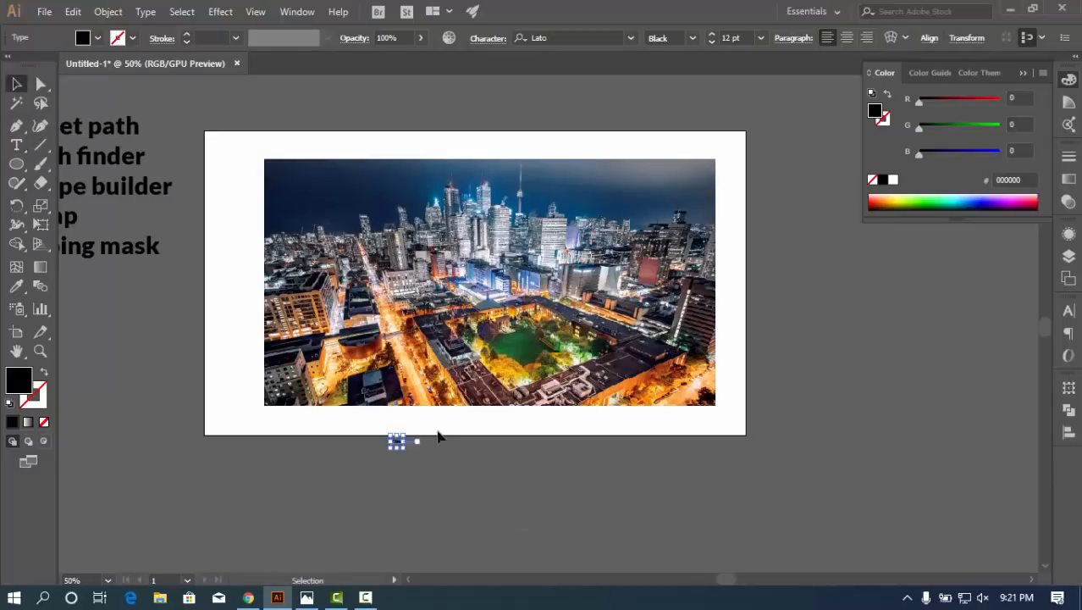
Enlarge the "City" text to about 545 pt and position it across the city image
left_click_drag(405, 450, 514, 408)
key("space")
left_click_drag(618, 398, 588, 535)
left_click_drag(373, 518, 447, 359)
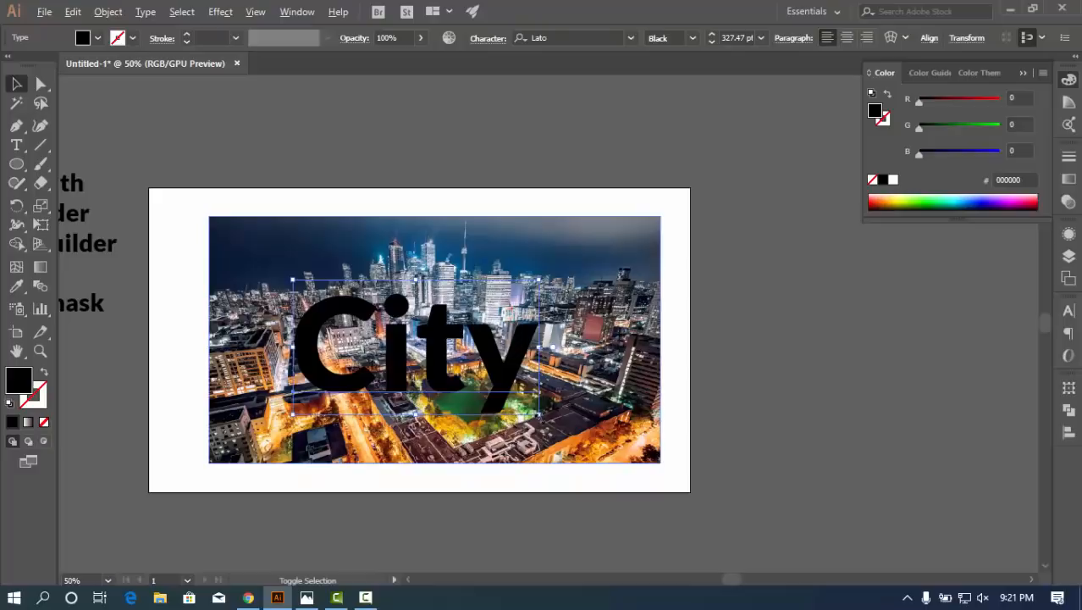
left_click_drag(537, 415, 622, 462)
left_click(742, 392)
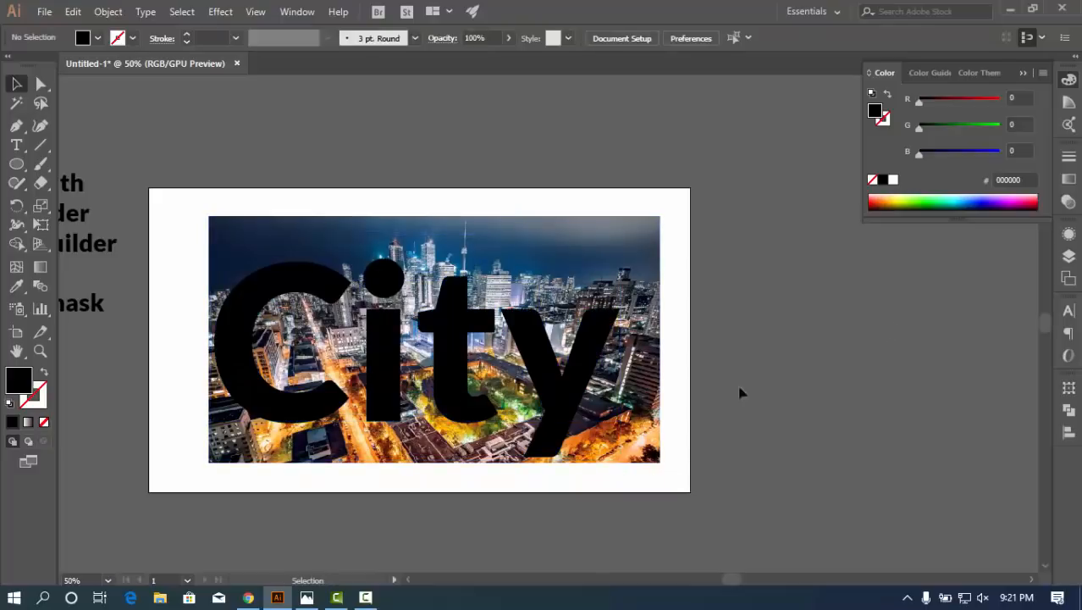
Make a clipping mask from the "City" text and the city image, and move the masked word slightly up and right
left_click(419, 288)
left_click_drag(282, 198, 450, 347)
scroll(449, 322, "down", 1)
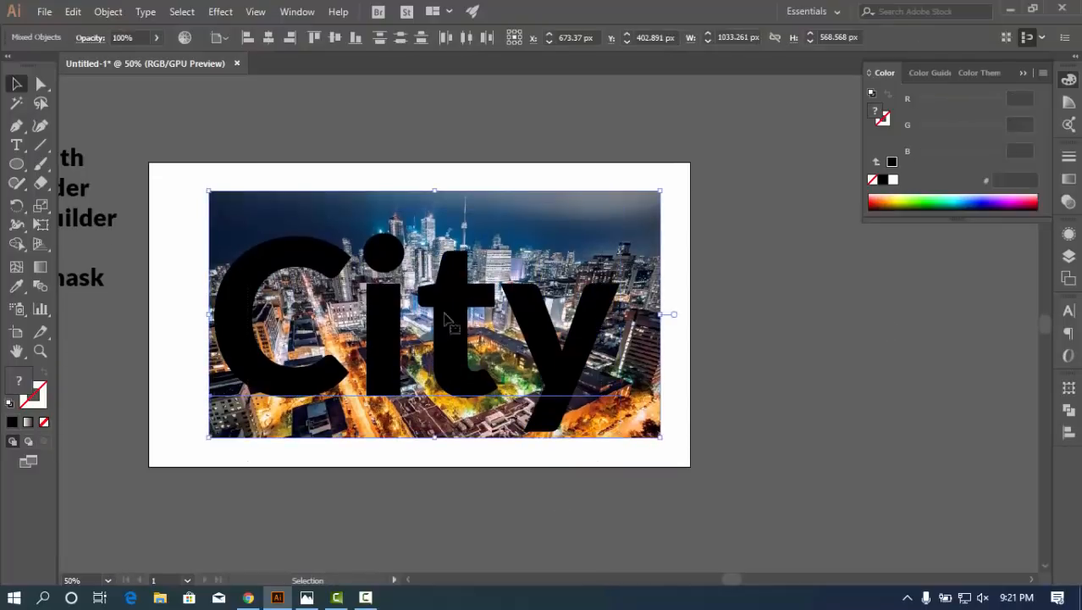
right_click(430, 239)
left_click(476, 354)
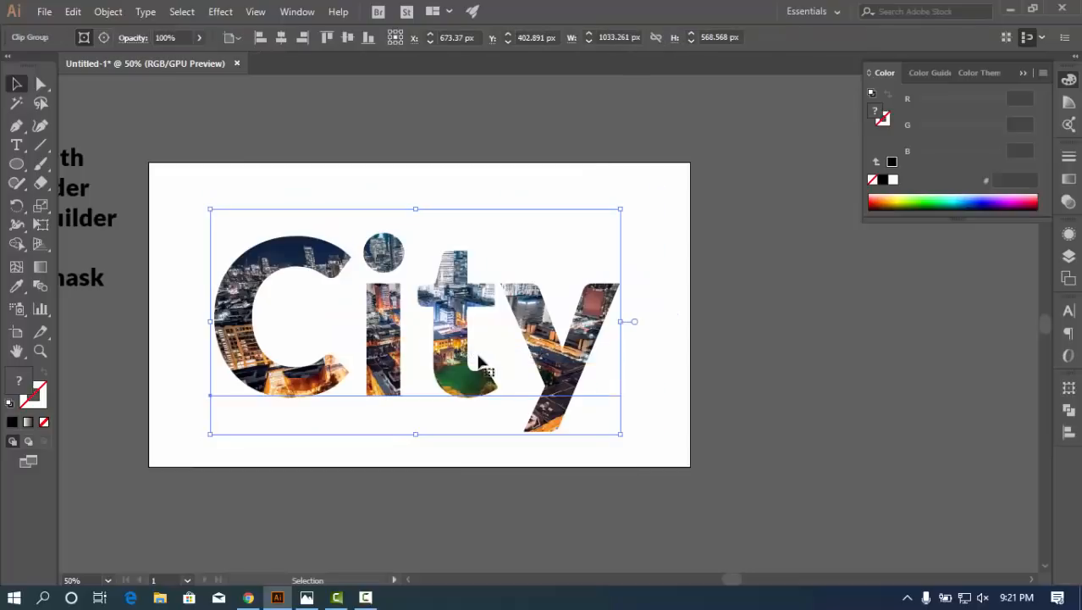
left_click(775, 354)
left_click_drag(458, 337, 478, 315)
left_click(736, 291)
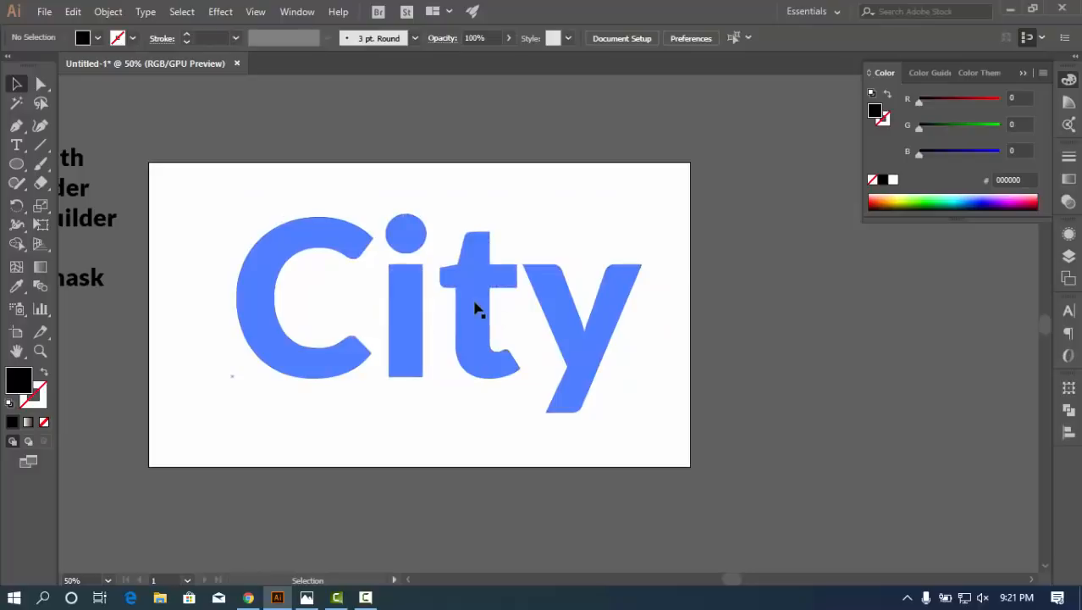
Isolate the clip group, insert "ga" before the "y" so the mask text reads "Citgay", and shift the text left over the image
double_click(475, 309)
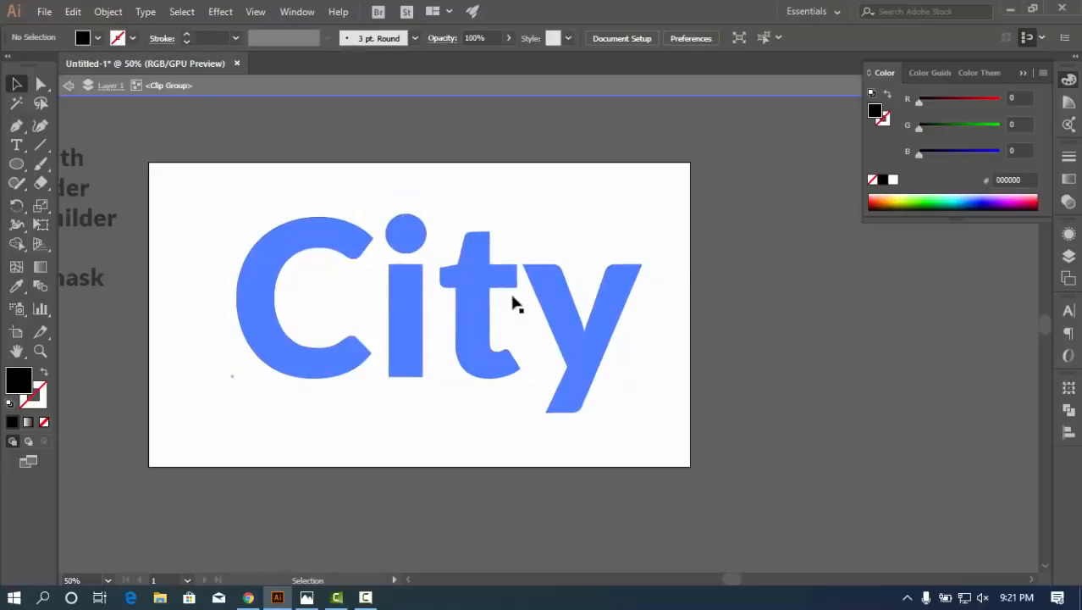
double_click(500, 298)
double_click(521, 298)
left_click(531, 315)
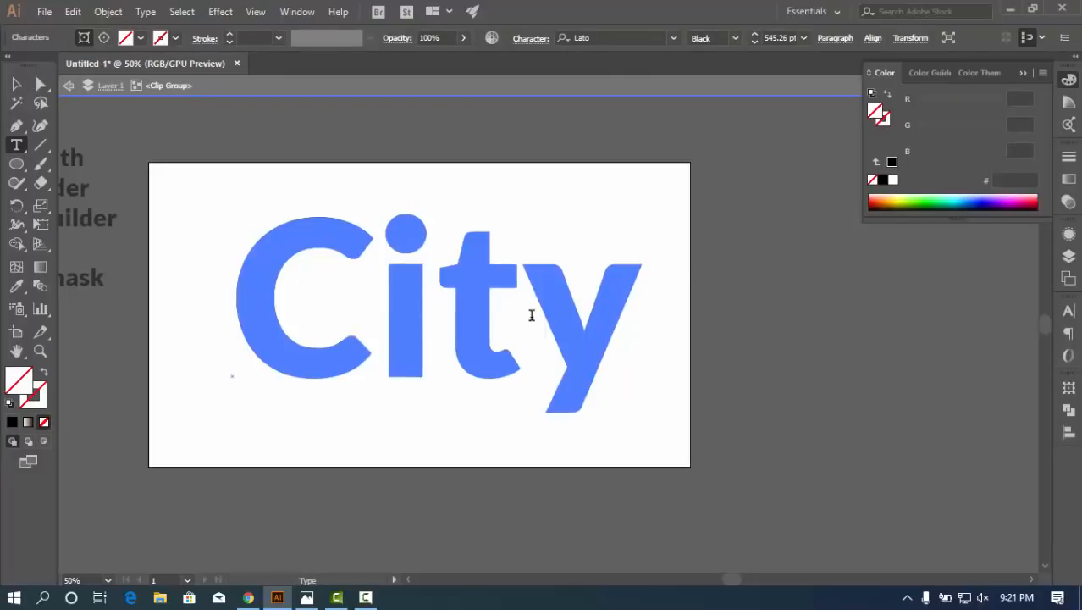
type("ga")
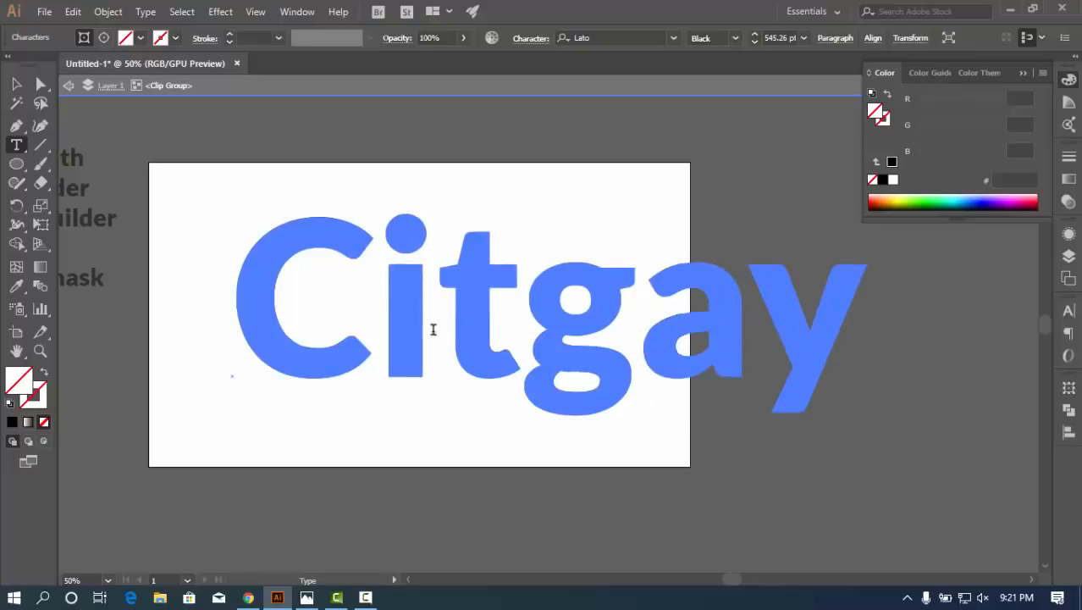
left_click(16, 84)
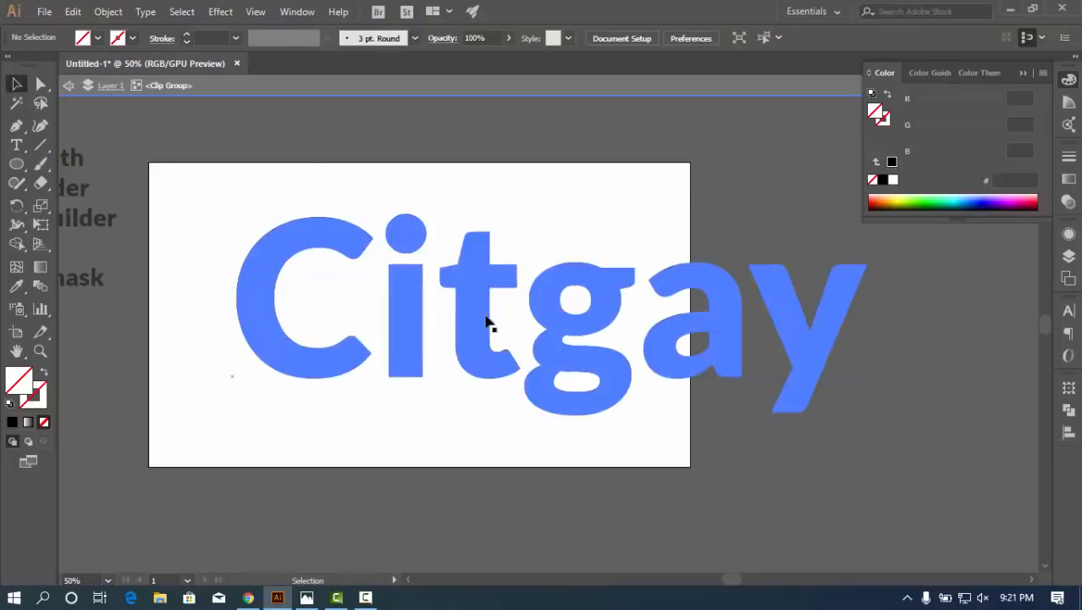
left_click_drag(488, 321, 392, 324)
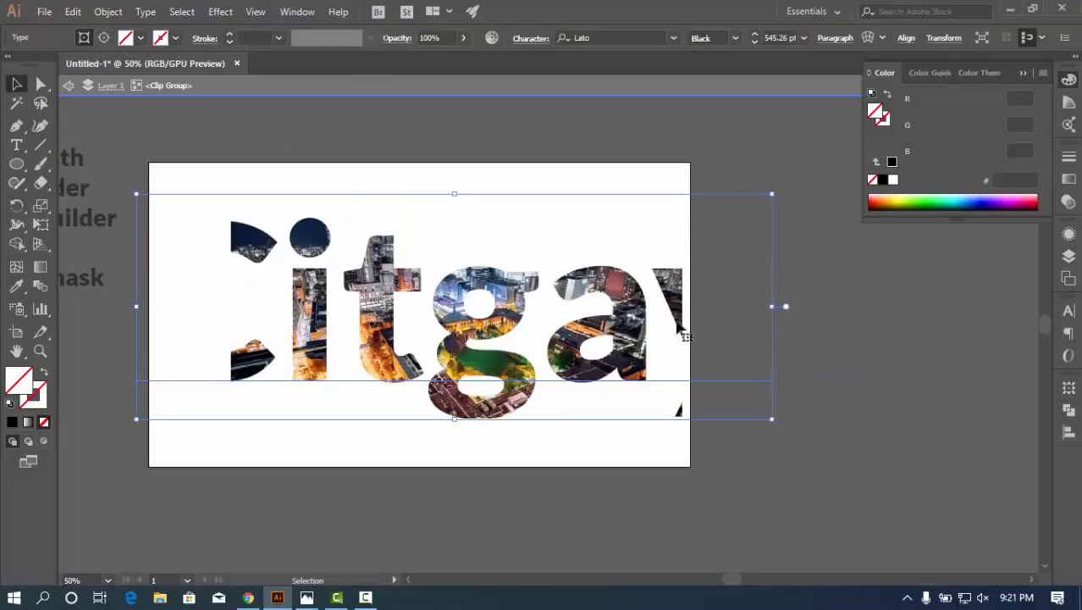
Insert "gsv" after the "g" in the masked text so it reads "Citggsvay", and leave isolation of the clip group
left_click(855, 314)
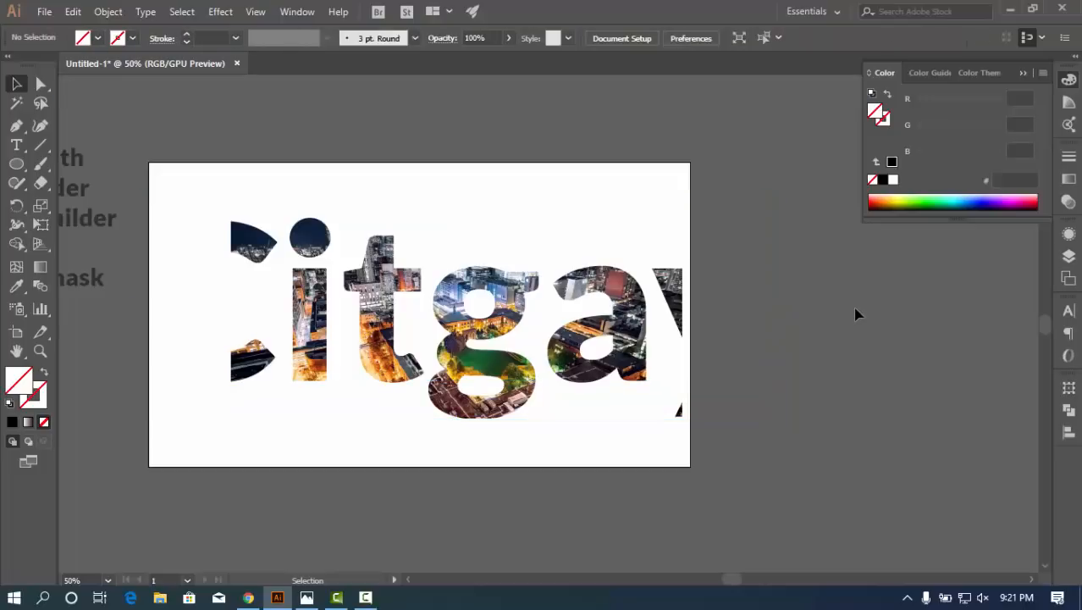
left_click(574, 331)
key("t")
double_click(546, 347)
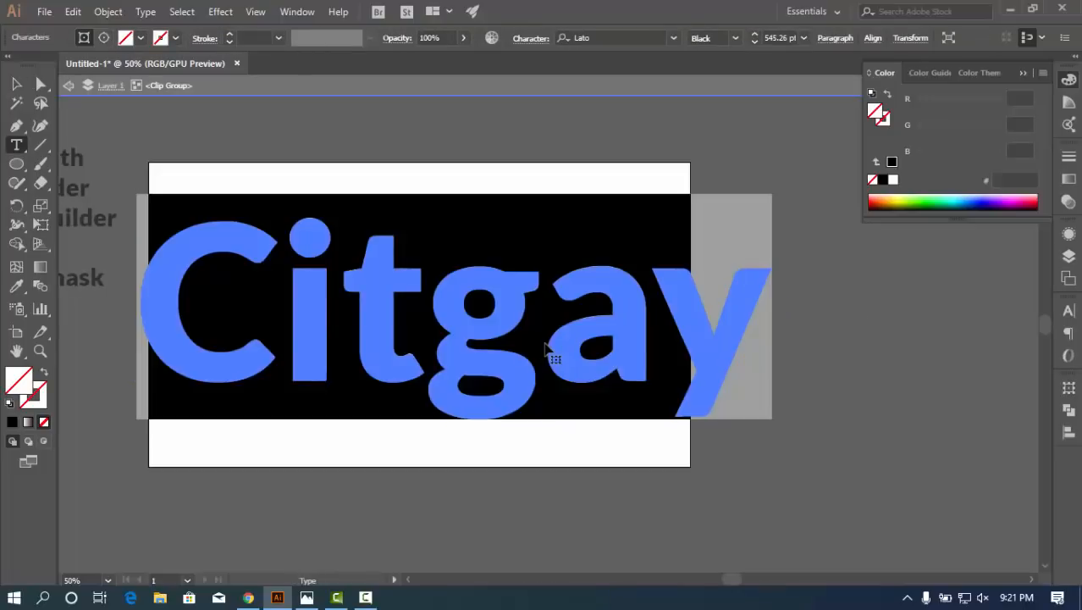
left_click(545, 345)
type("gsv")
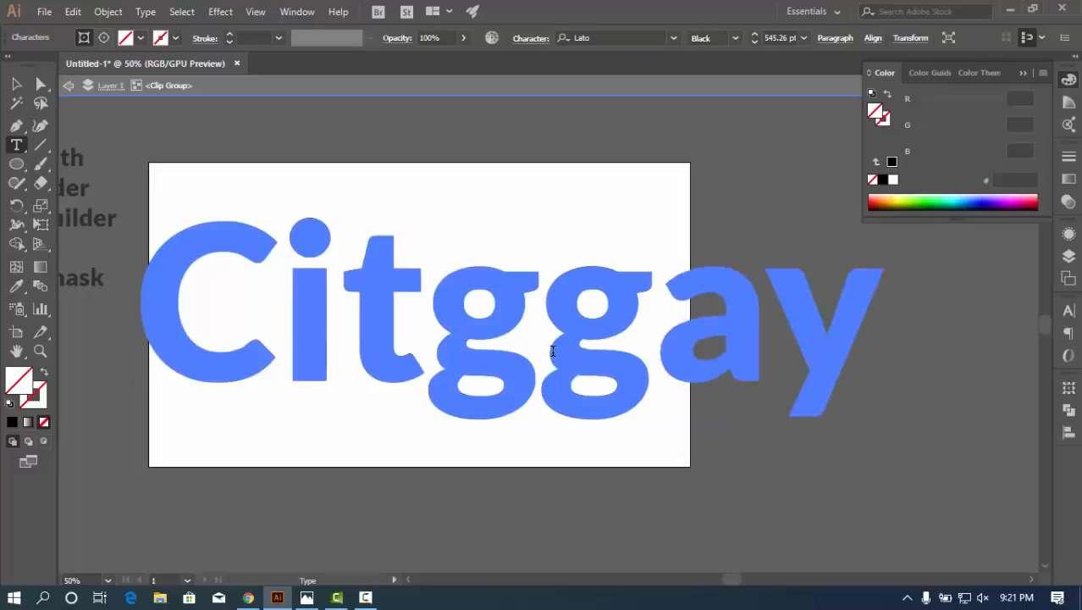
key("Escape")
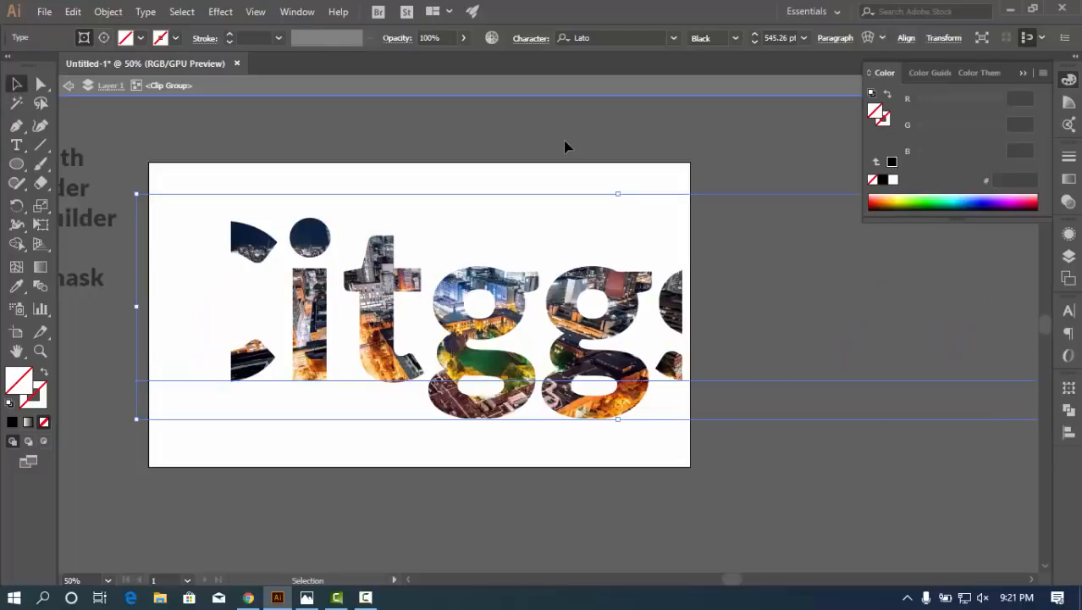
double_click(565, 144)
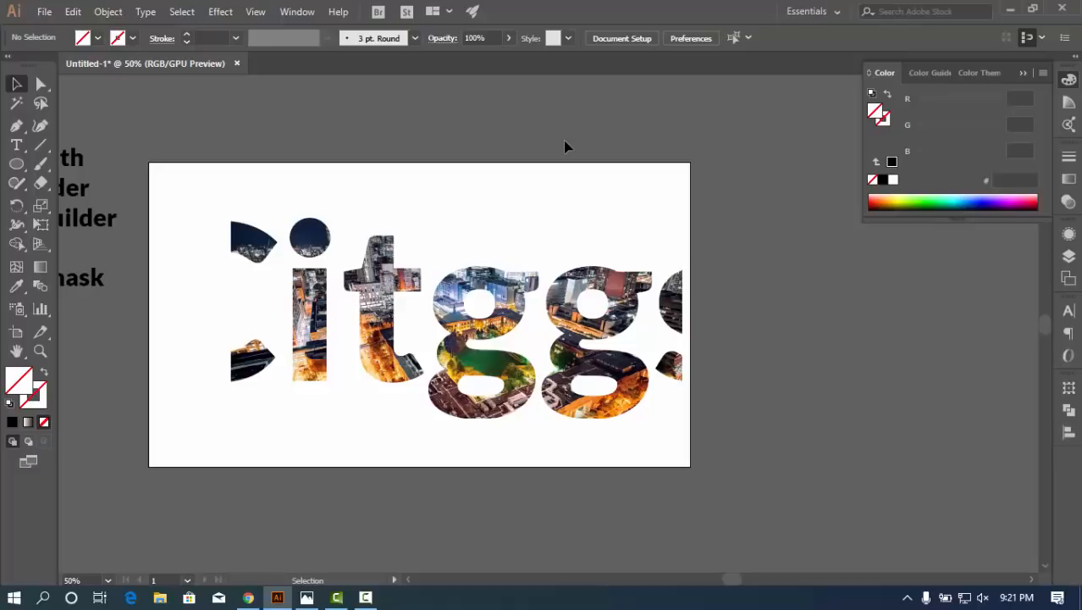
Undo the text edits and the clipping mask back to the black "City" text over the full city image
key("ctrl+z")
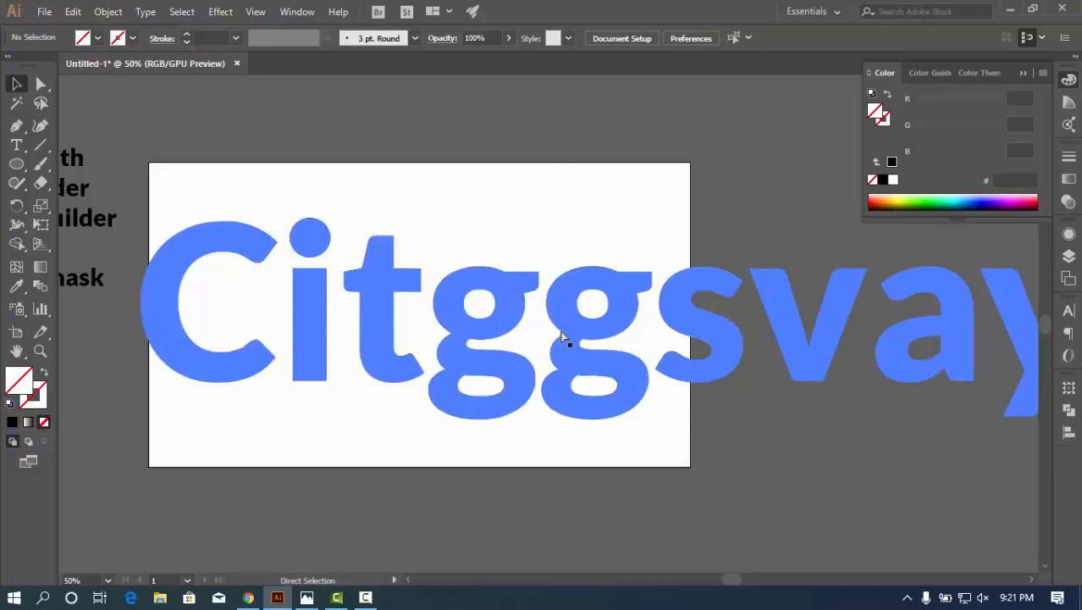
key("ctrl+z")
key("ctrl+z")
key("ctrl+z")
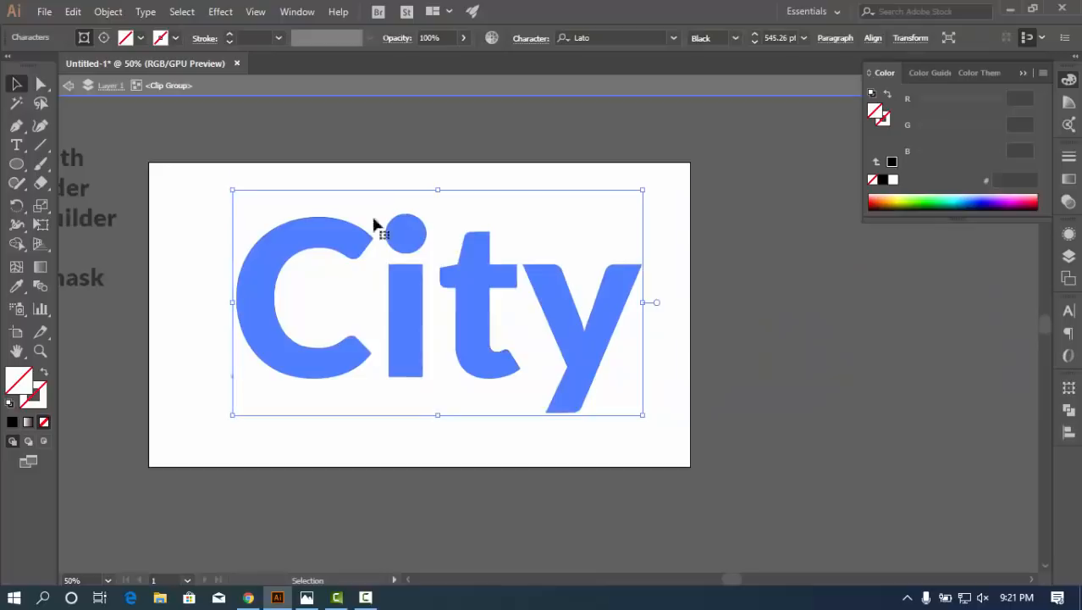
key("ctrl+z")
key("ctrl+z")
key("ctrl+z")
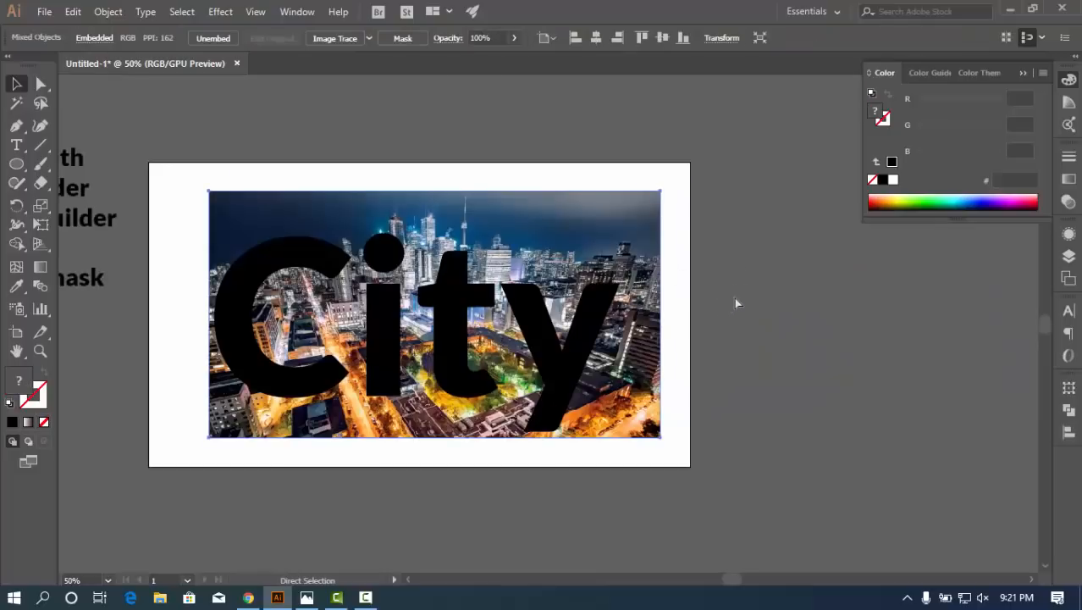
Expand the "City" text into outlines with Object and Fill enabled
left_click(741, 294)
left_click(484, 317)
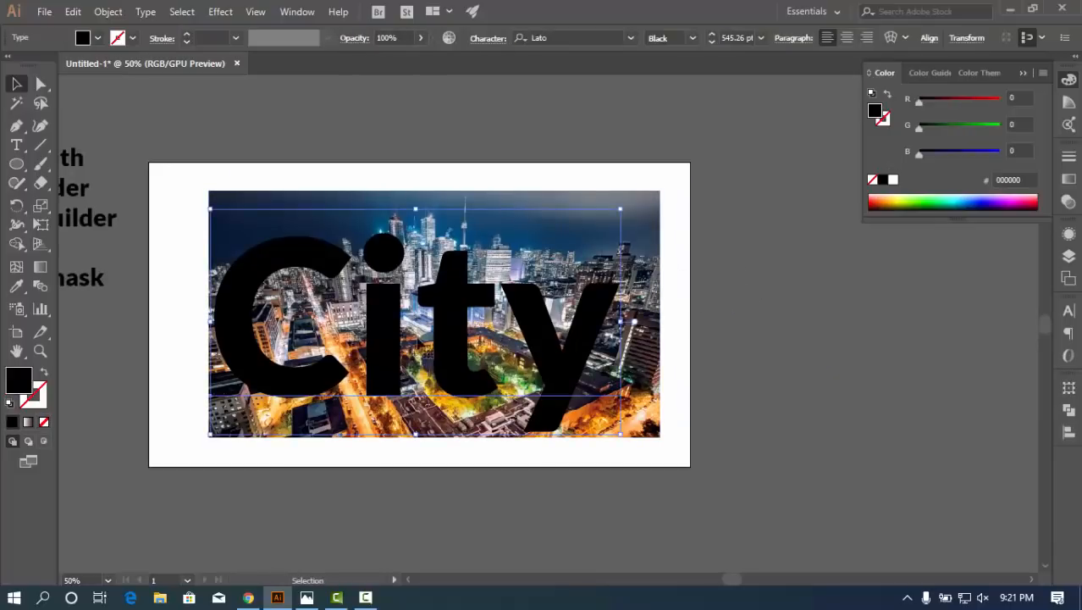
left_click(106, 12)
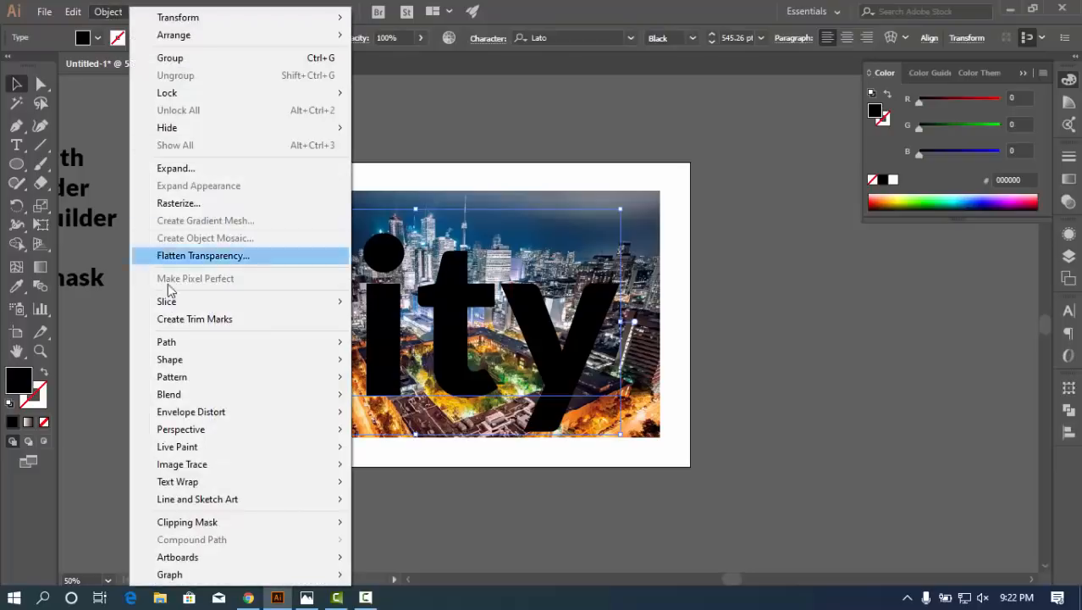
left_click(174, 169)
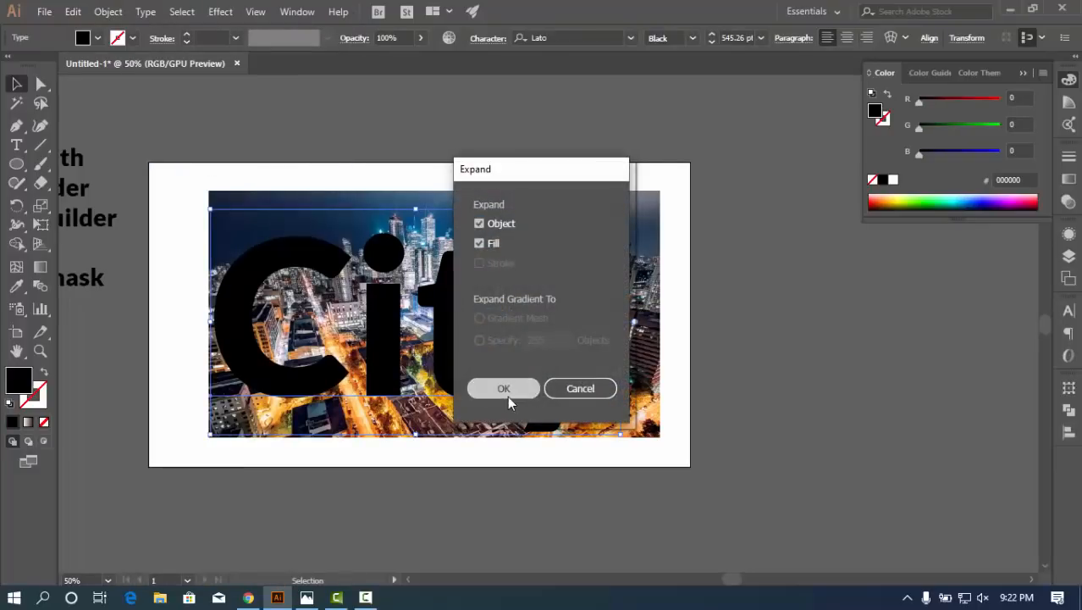
left_click(504, 390)
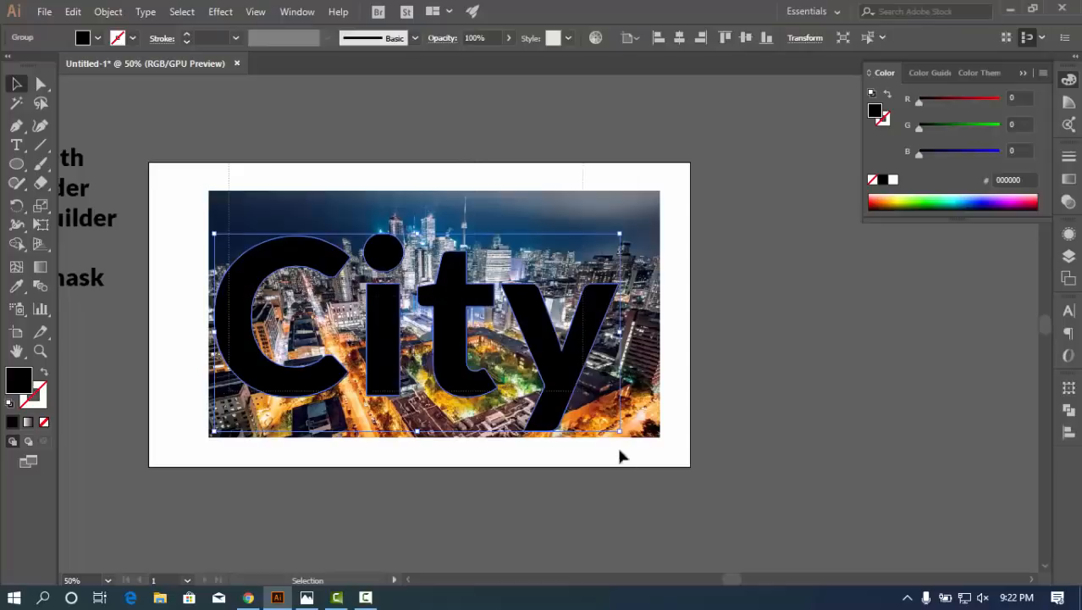
Try to clip the city image with the expanded "City" letter group, and undo the mask
key("ctrl+a")
right_click(433, 179)
left_click(506, 297)
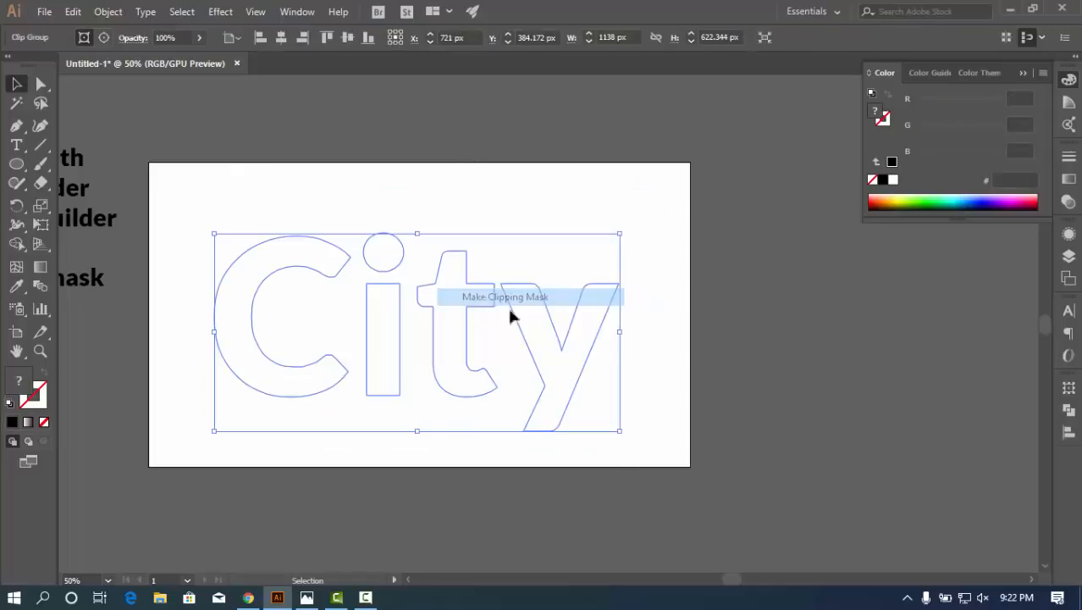
left_click(778, 268)
key("ctrl+a")
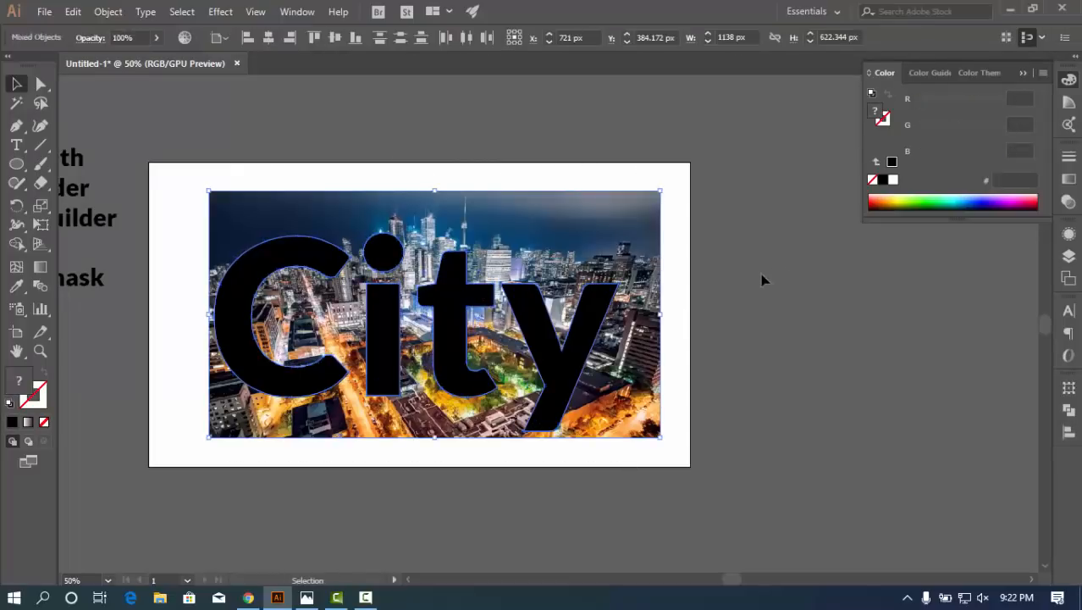
left_click(761, 280)
Convert the expanded "City" letter group into a single compound path
left_click(464, 307)
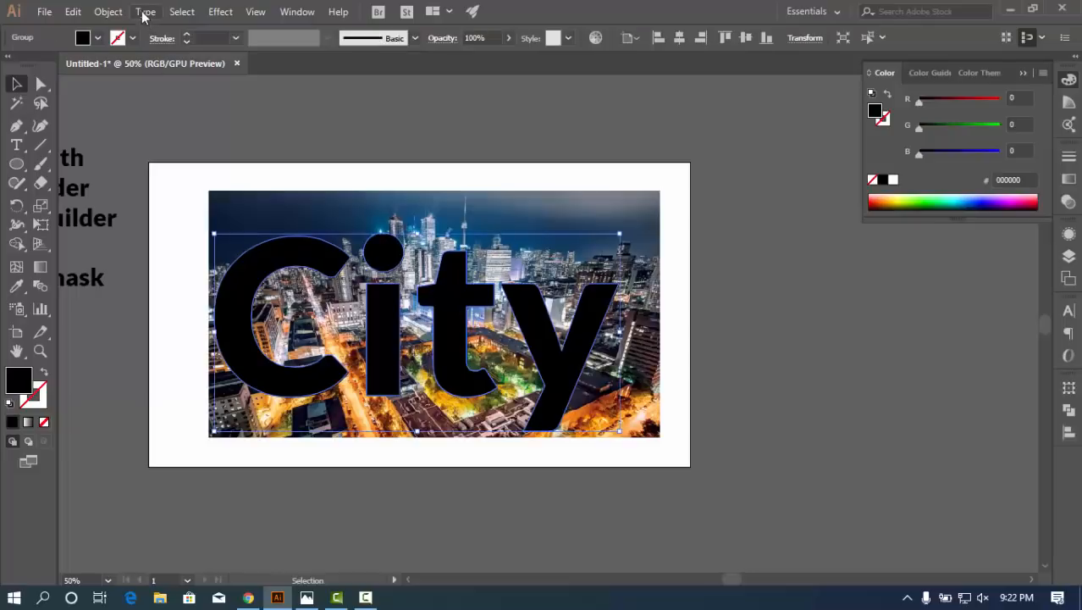
left_click(109, 12)
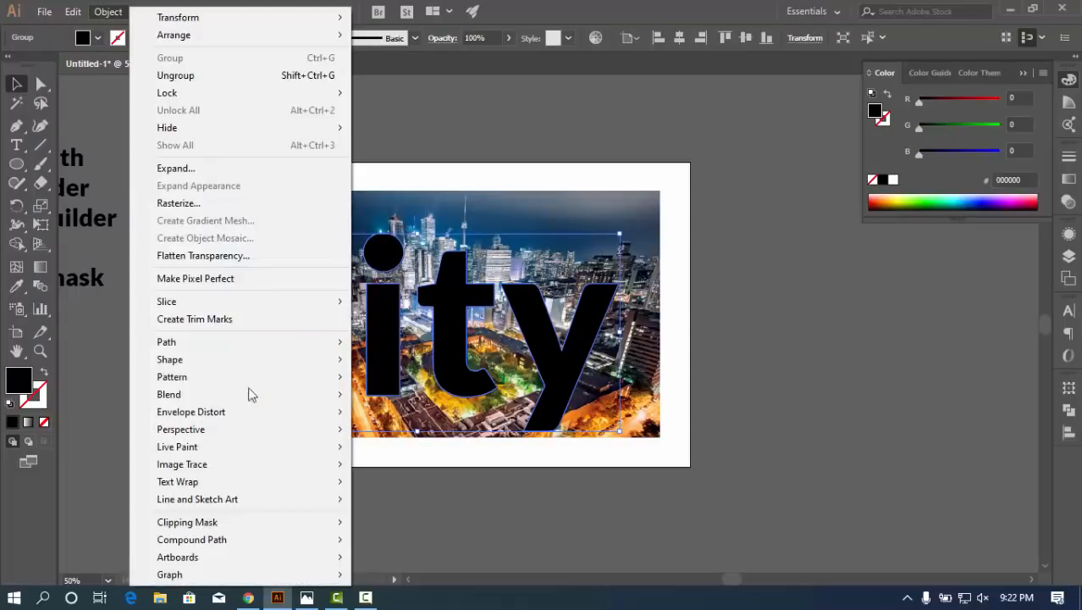
mouse_move(239, 539)
left_click(373, 536)
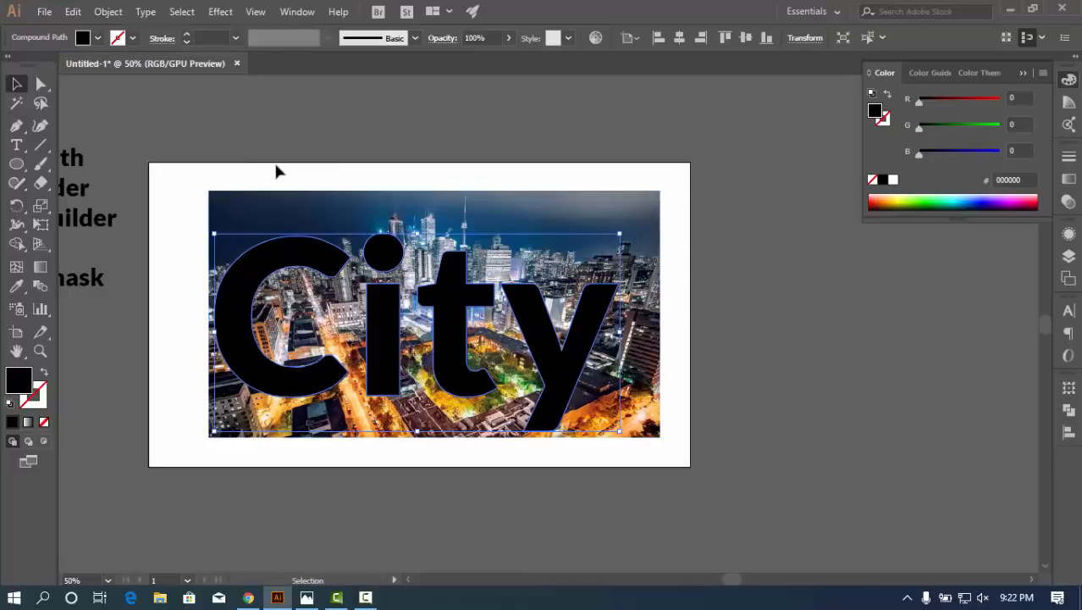
Make a clipping mask from the "City" compound path and the city image
left_click_drag(275, 172, 676, 433)
right_click(476, 295)
left_click(542, 407)
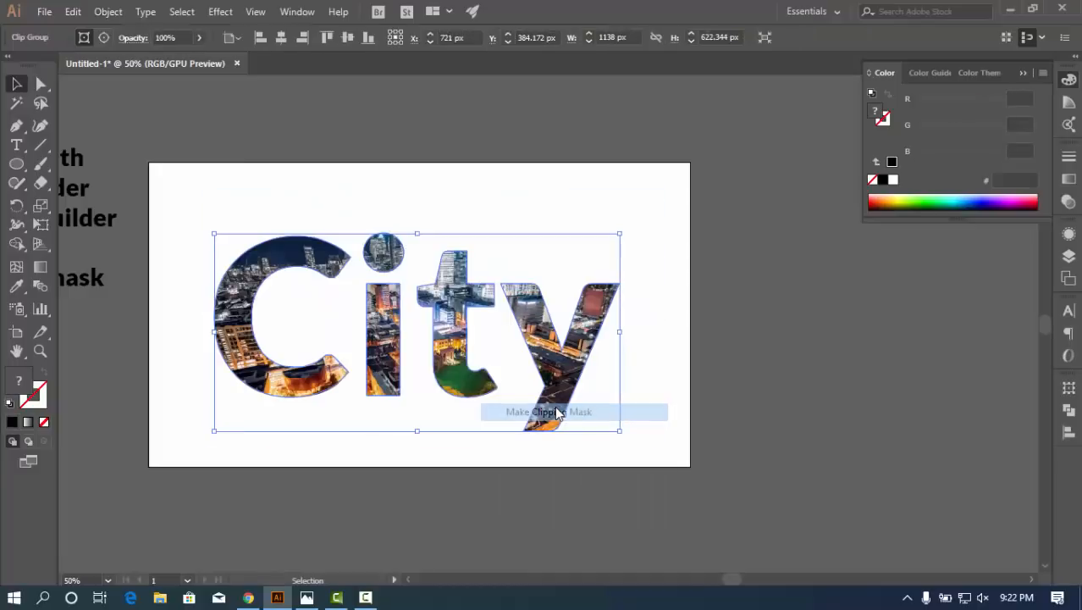
left_click(788, 317)
left_click(508, 332)
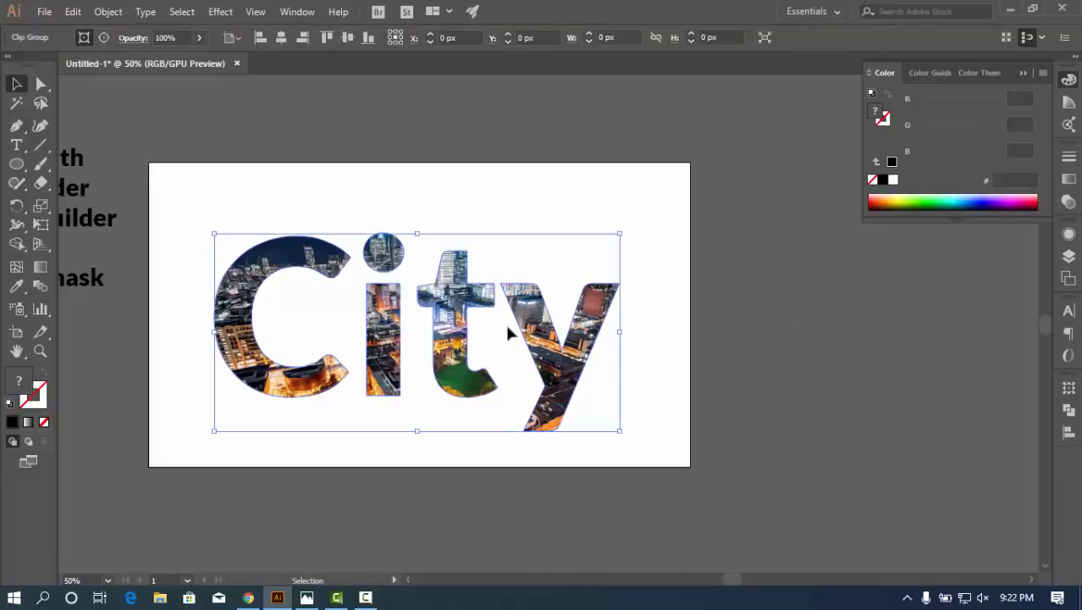
left_click(507, 326)
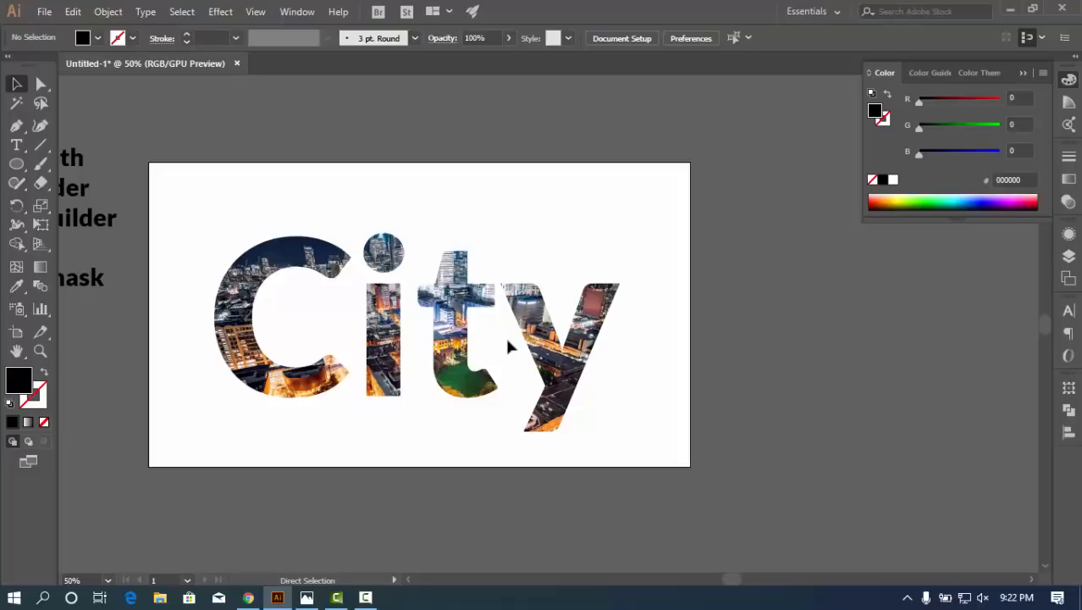
Undo the mask, compound path and expansion back to the smaller live "City" text at the image's lower edge
key("ctrl+z")
key("ctrl+z")
key("ctrl+z")
key("ctrl+z")
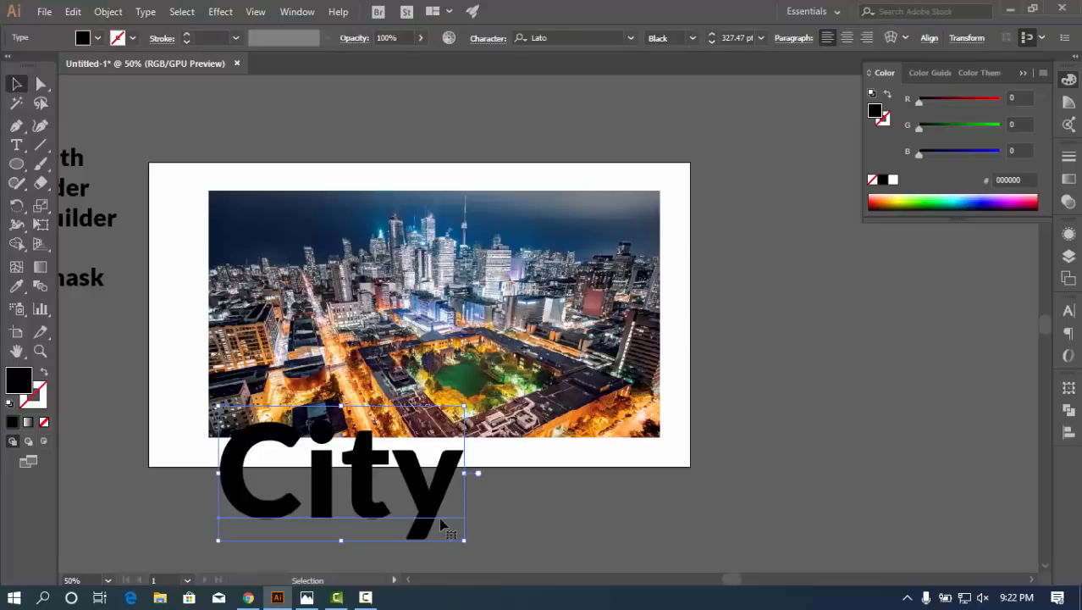
Move the live "City" text onto the city image, enlarge it to about 535 pt and center it over the image
left_click_drag(438, 518, 489, 353)
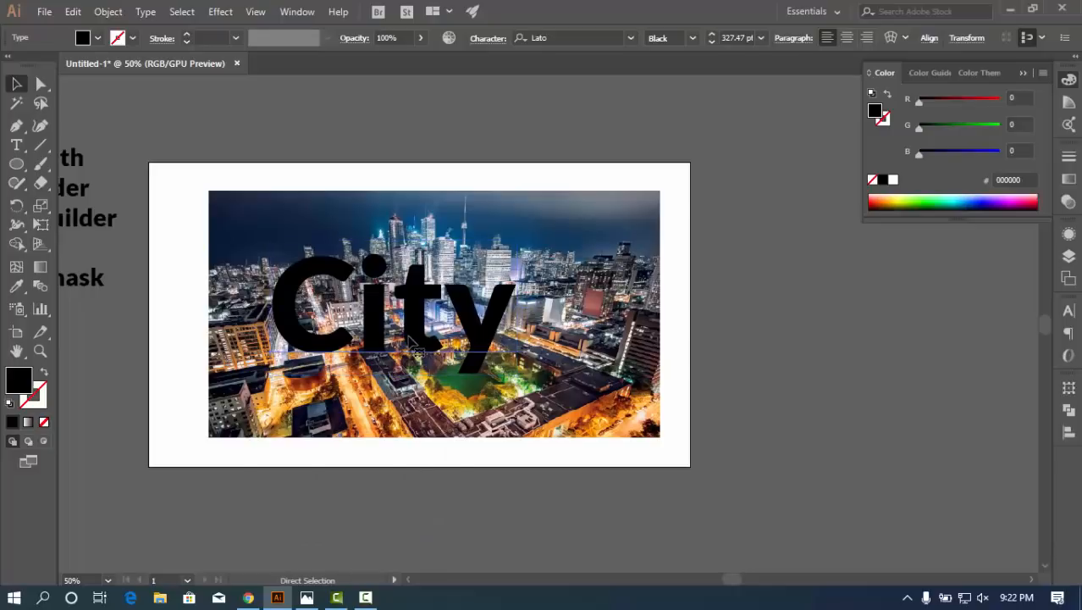
key("ctrl+z")
key("ctrl+shift+z")
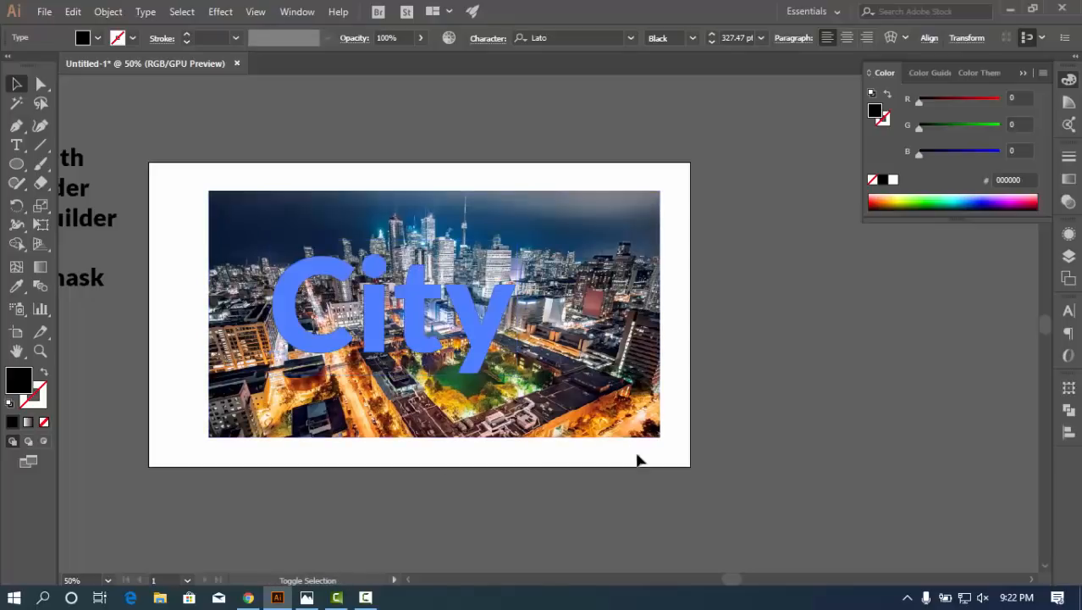
left_click_drag(516, 376, 595, 417)
left_click_drag(427, 333, 474, 354)
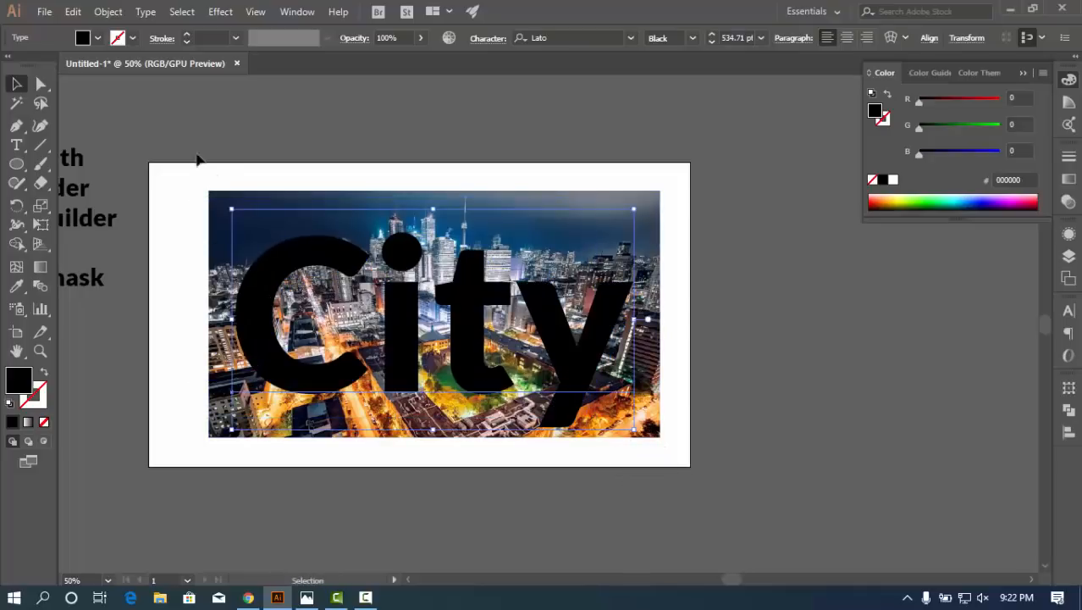
Make a clipping mask from the live "City" text and the city image
left_click_drag(665, 479, 417, 264)
right_click(415, 260)
left_click(487, 375)
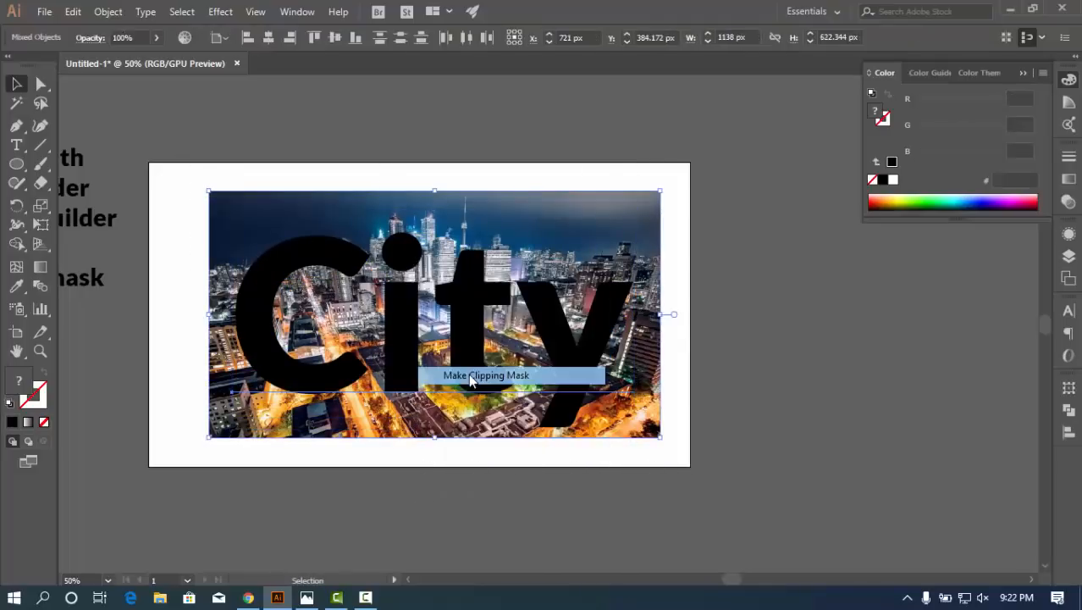
left_click(762, 314)
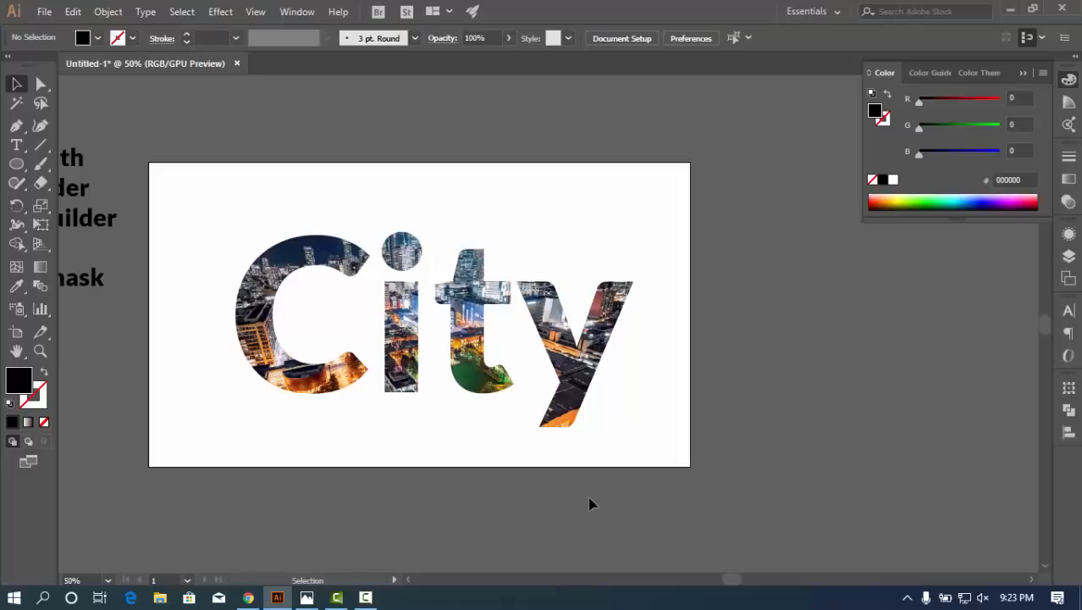
Release the clipping mask on the "City" clip group
left_click(541, 403)
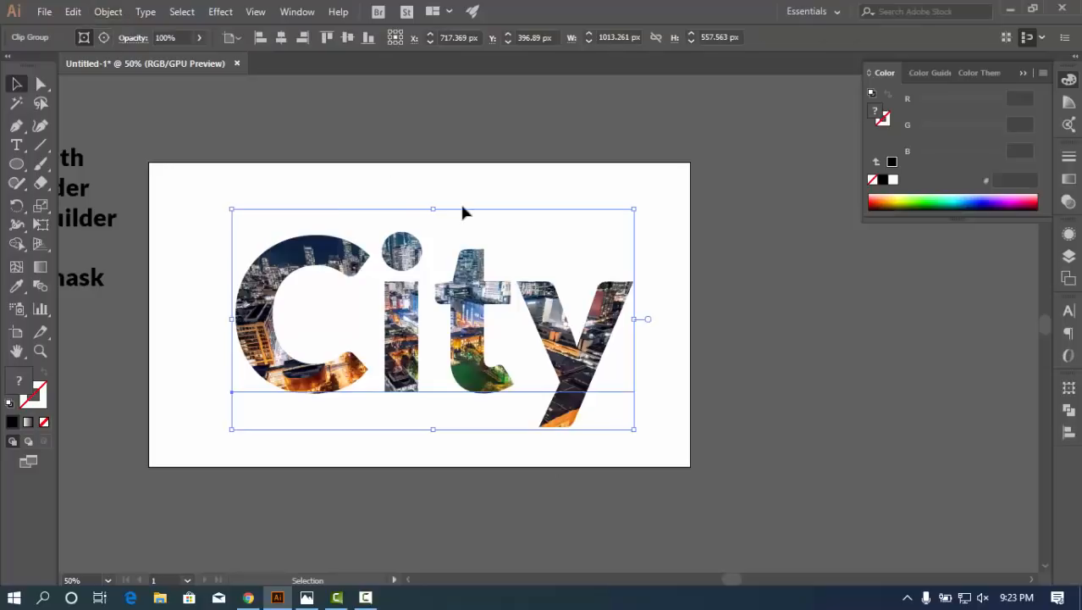
key("ctrl+alt+7")
left_click(665, 302)
Expand the released "City" text into a group of letter outlines with Object and Fill enabled
left_click(466, 303)
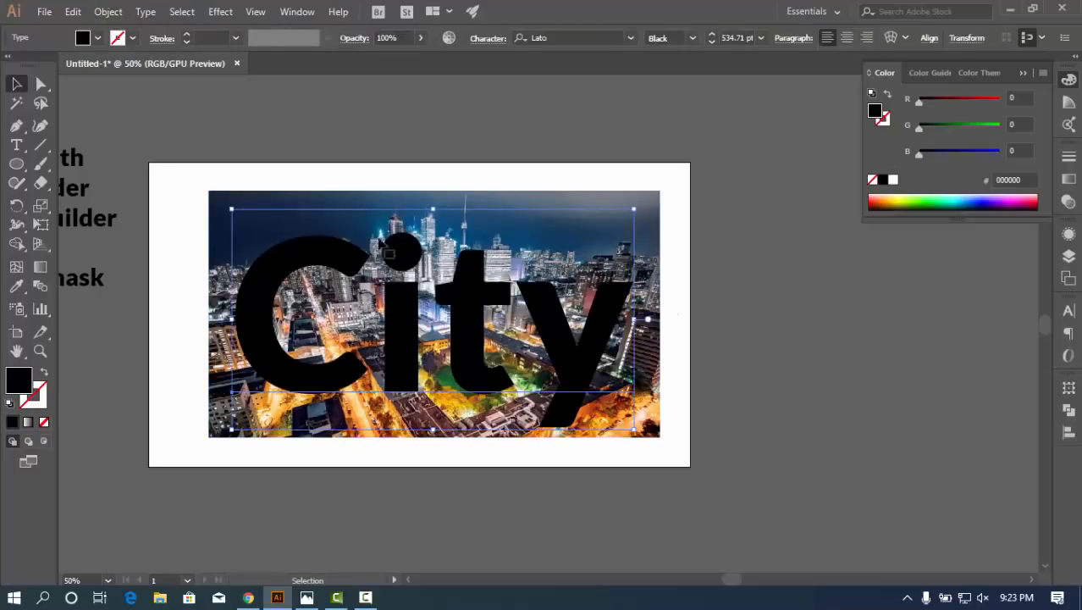
left_click(107, 12)
left_click(174, 169)
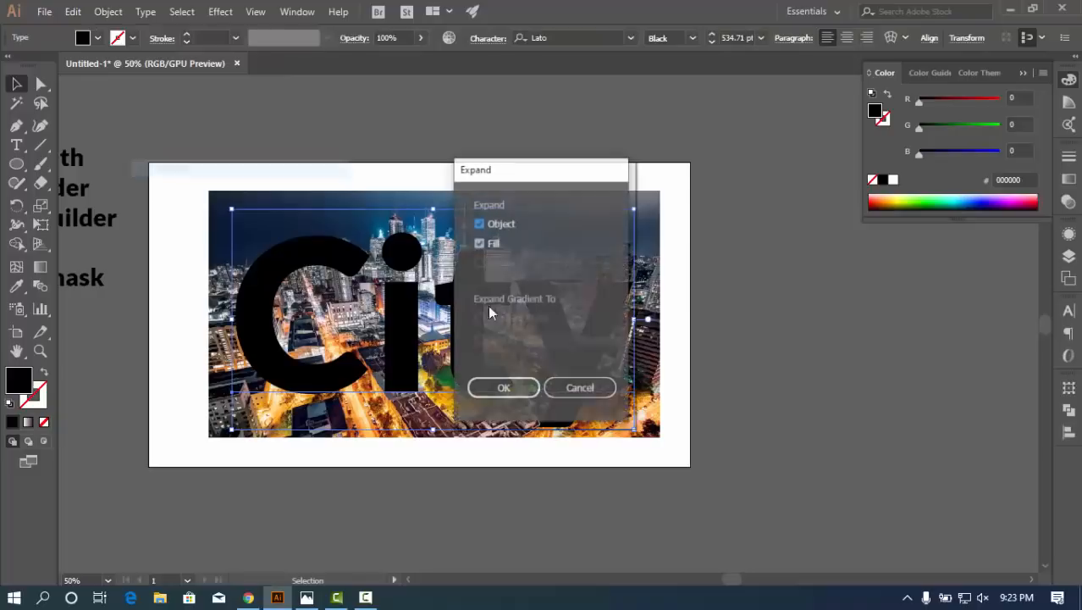
left_click(506, 388)
left_click(210, 152)
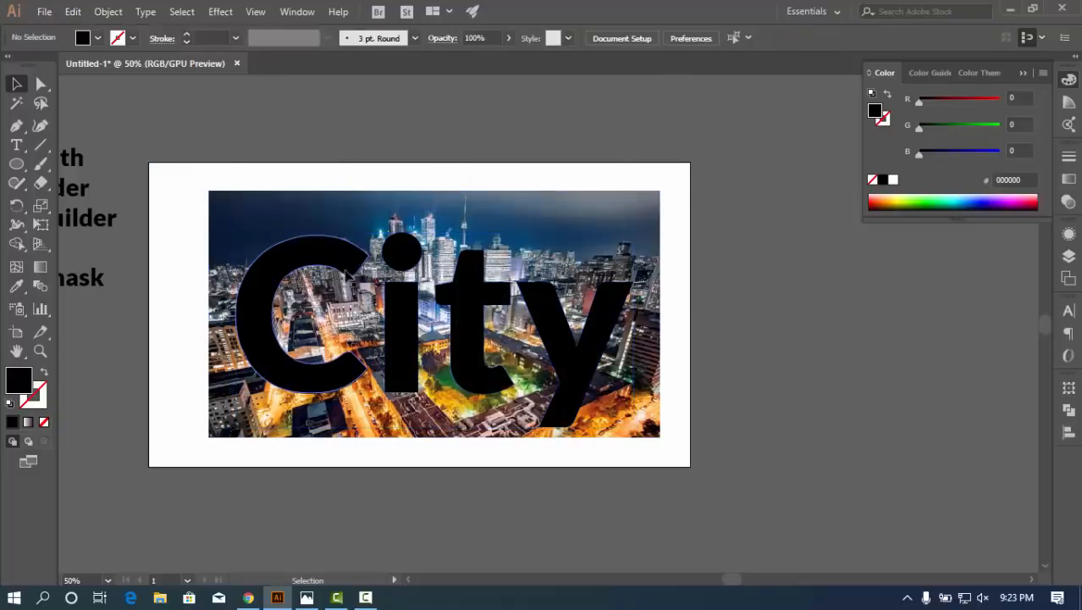
left_click(343, 260)
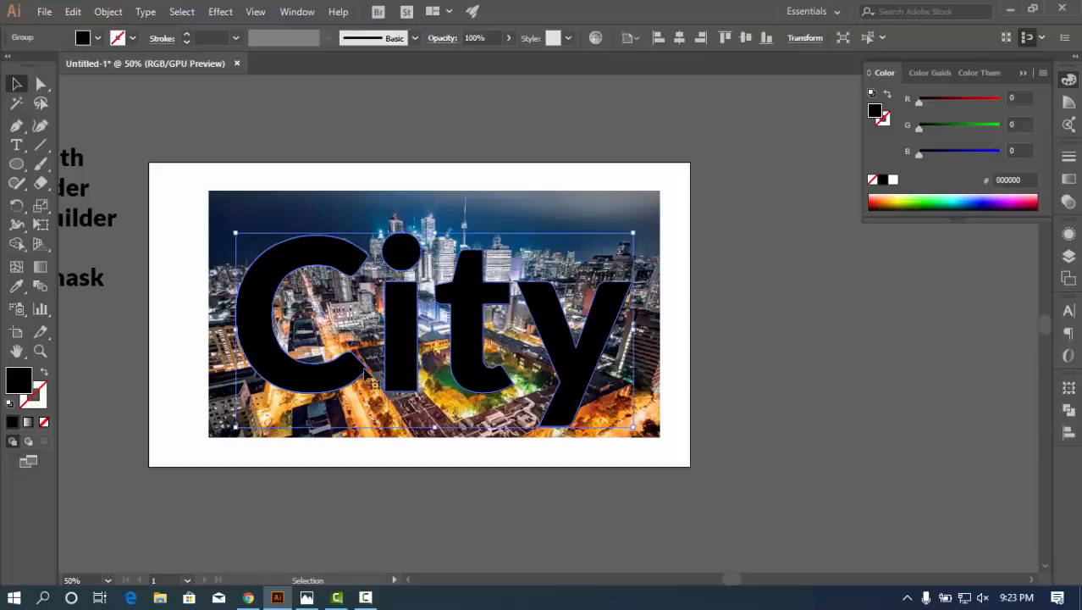
Try to make a clipping mask from the expanded "City" letter group and the city image
left_click_drag(250, 159, 719, 481)
right_click(454, 292)
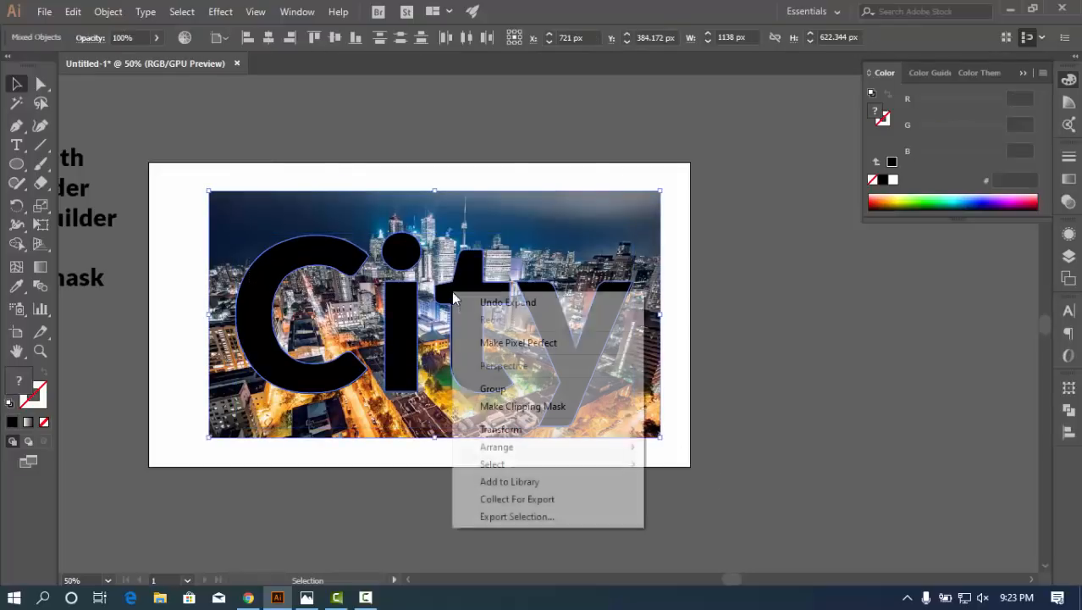
left_click(400, 323)
left_click(107, 12)
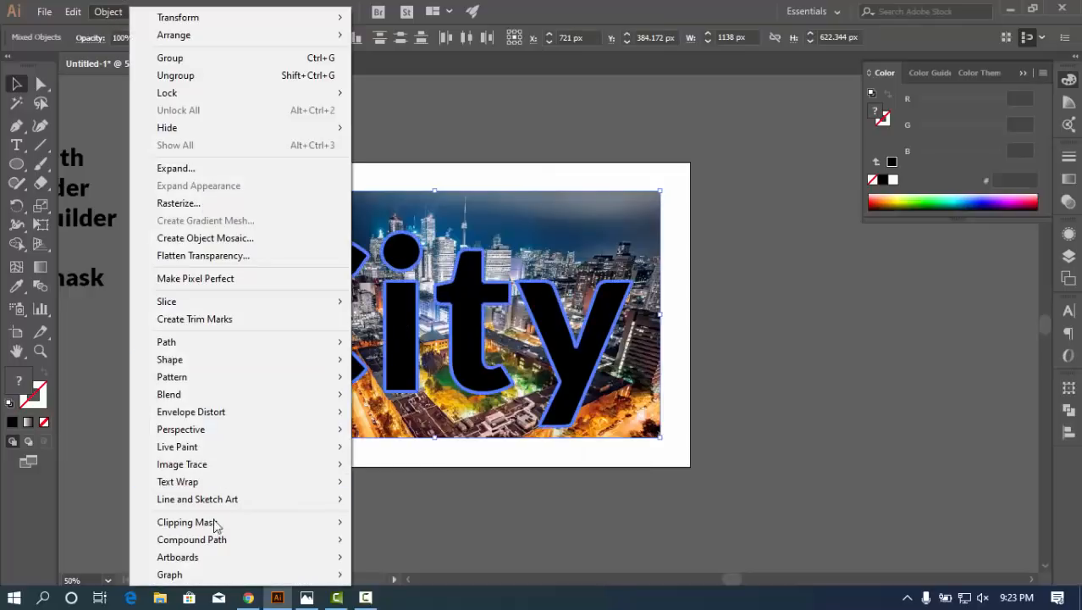
mouse_move(213, 524)
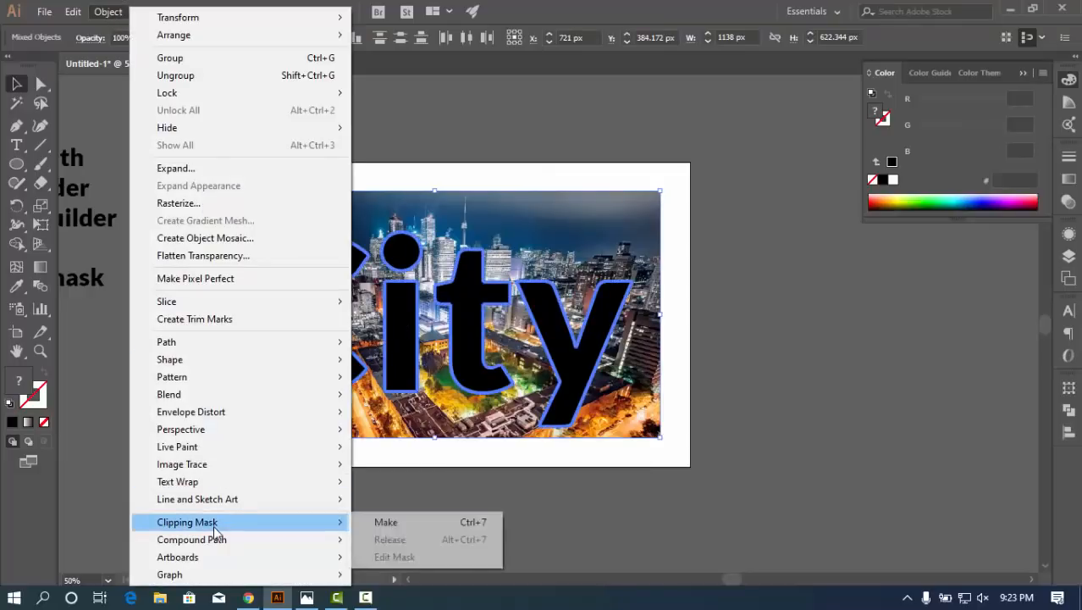
left_click(392, 525)
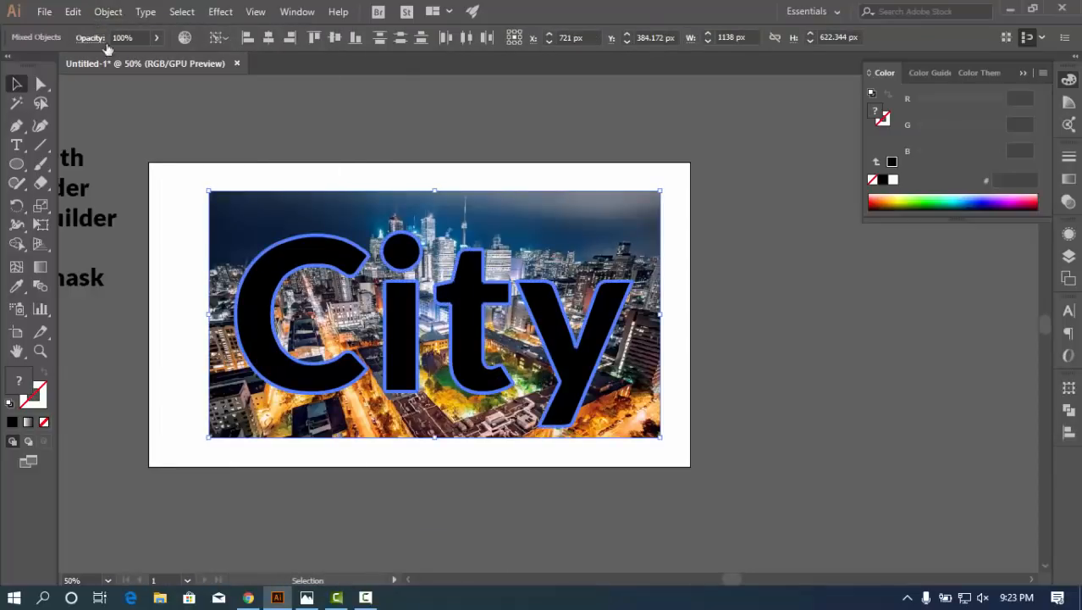
Try to make a compound path from the expanded "City" letter group together with the city image
left_click(108, 12)
mouse_move(271, 539)
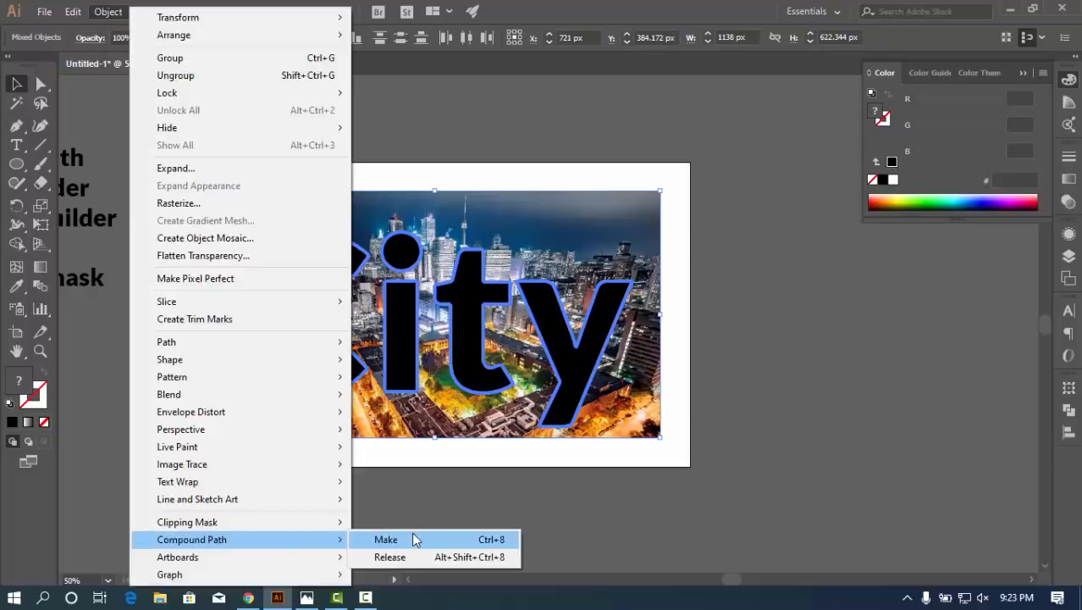
left_click(398, 539)
left_click(708, 321)
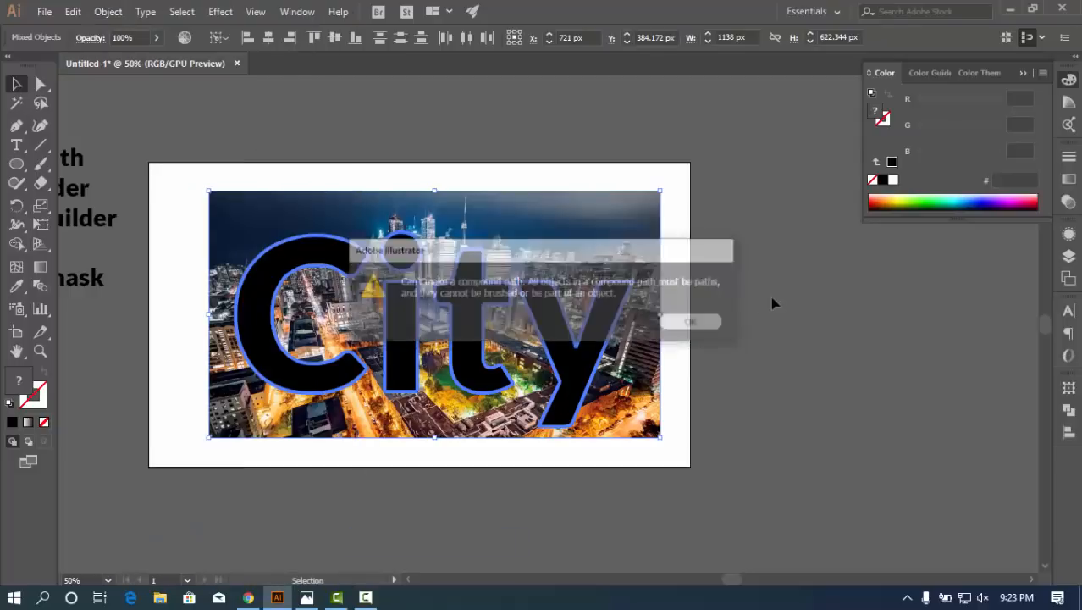
left_click(773, 303)
Make a compound path from the expanded "City" letter group alone, leaving out the city image
left_click(597, 358)
left_click(108, 11)
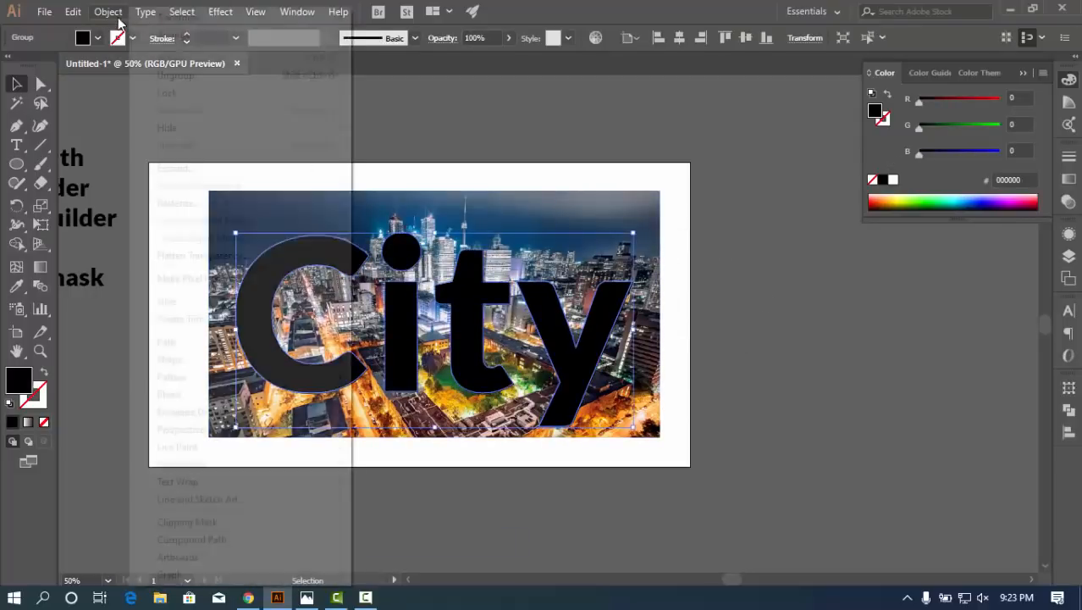
mouse_move(223, 540)
left_click(405, 536)
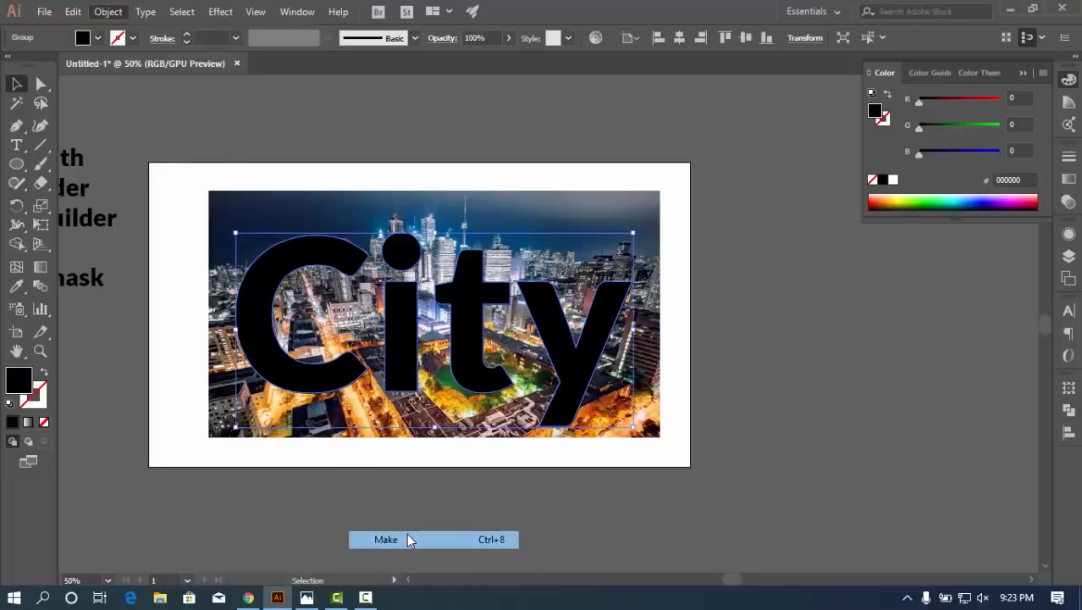
Make a clipping mask from the "City" compound path and the city image
right_click(490, 328)
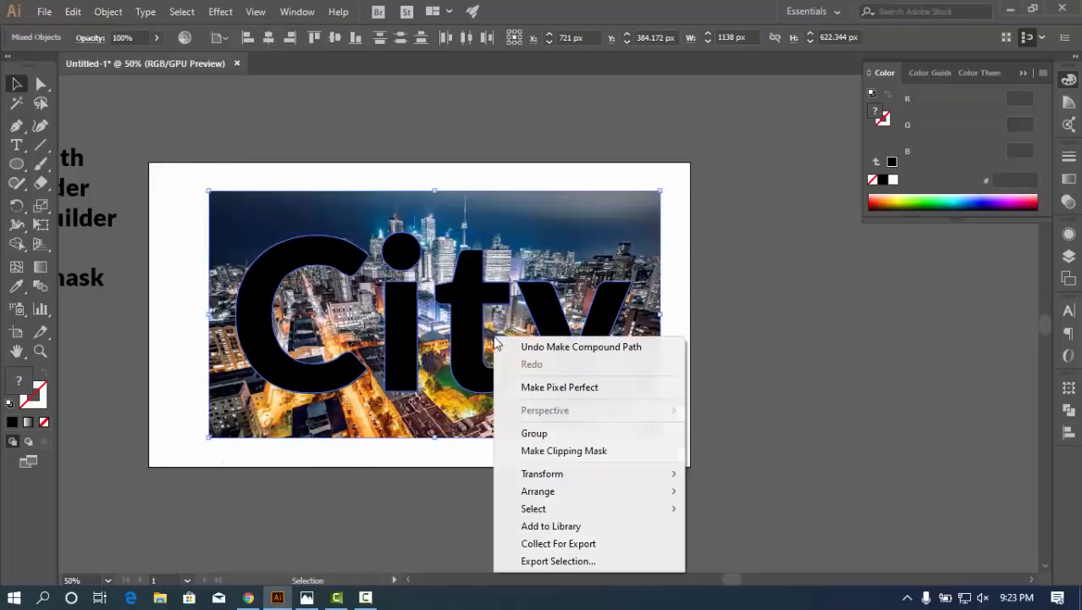
left_click(560, 451)
left_click(745, 373)
left_click(271, 309)
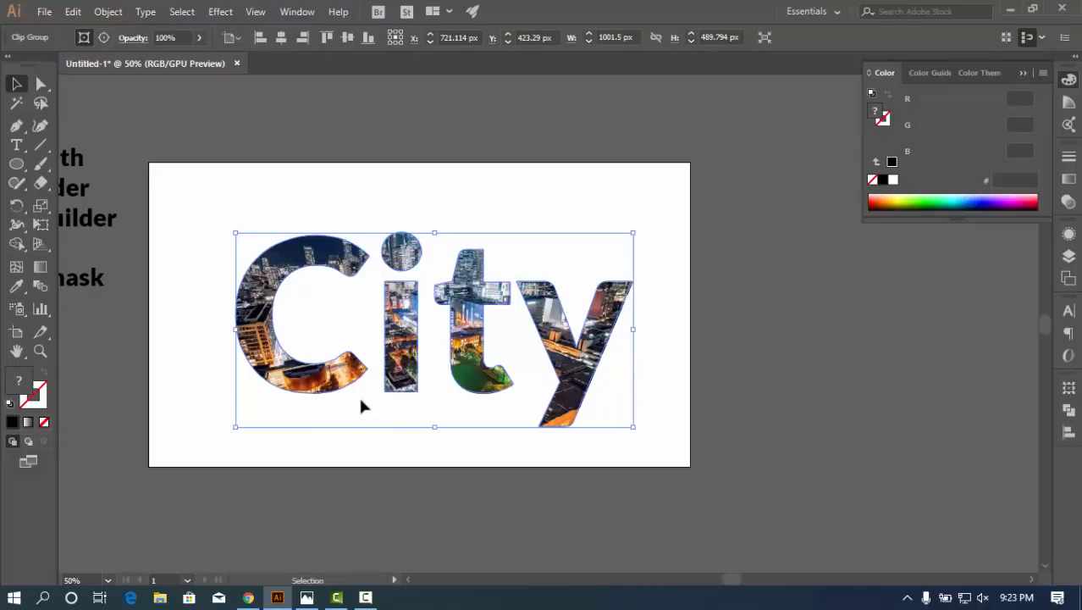
left_click(757, 322)
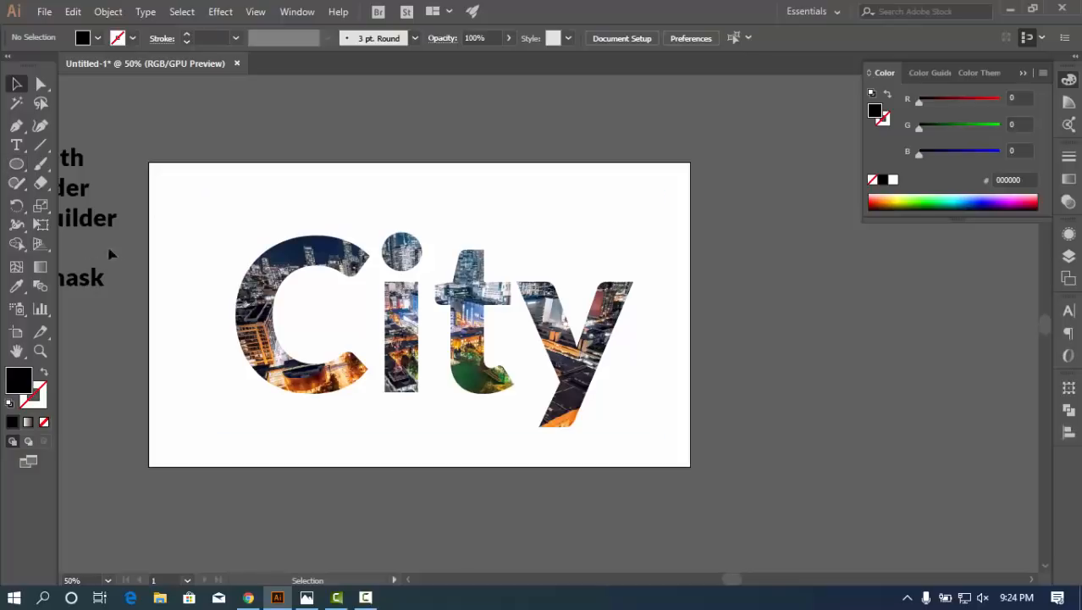
Delete the masked "City" artwork and undo the deletion
left_click(413, 351)
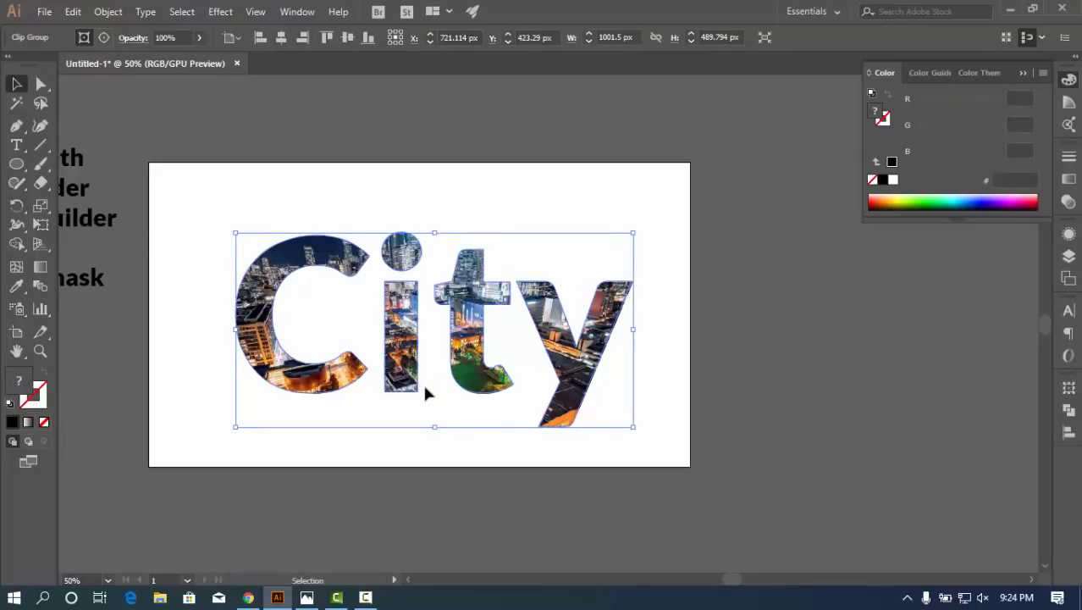
key("Delete")
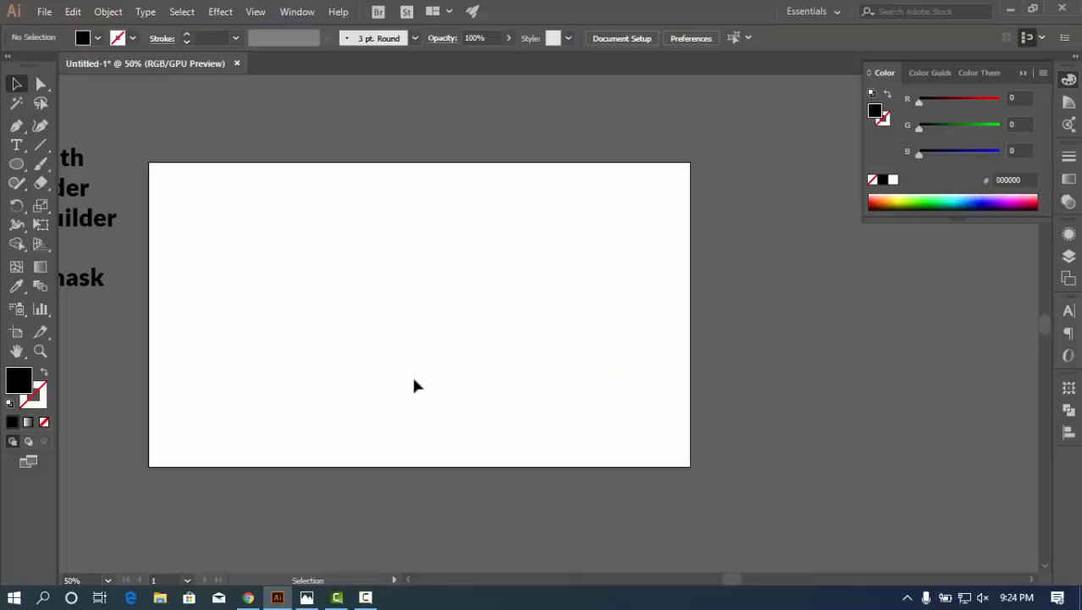
left_click_drag(451, 336, 550, 372)
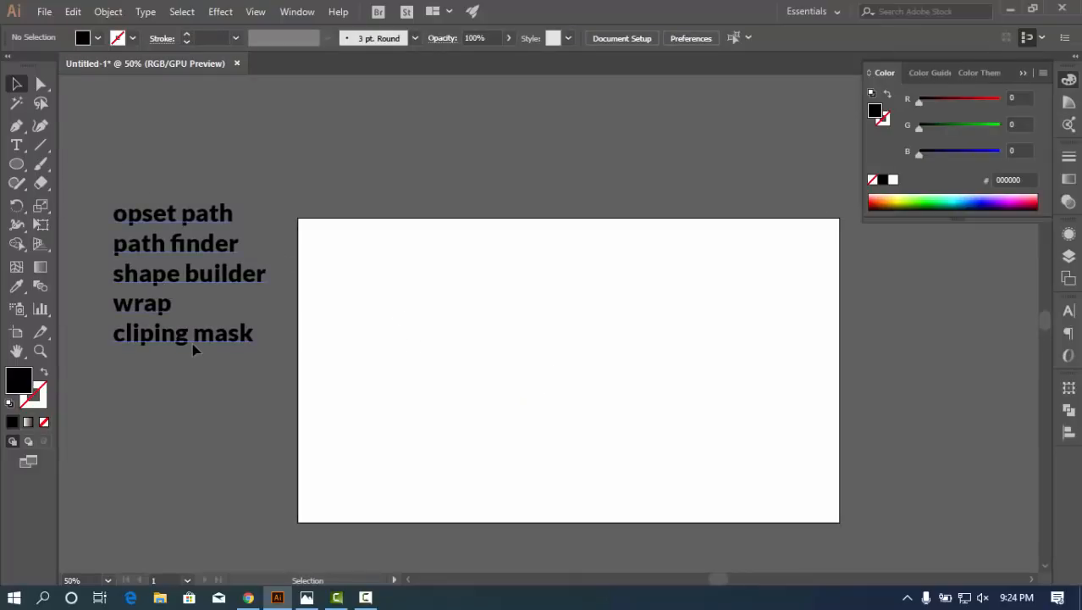
key("ctrl+z")
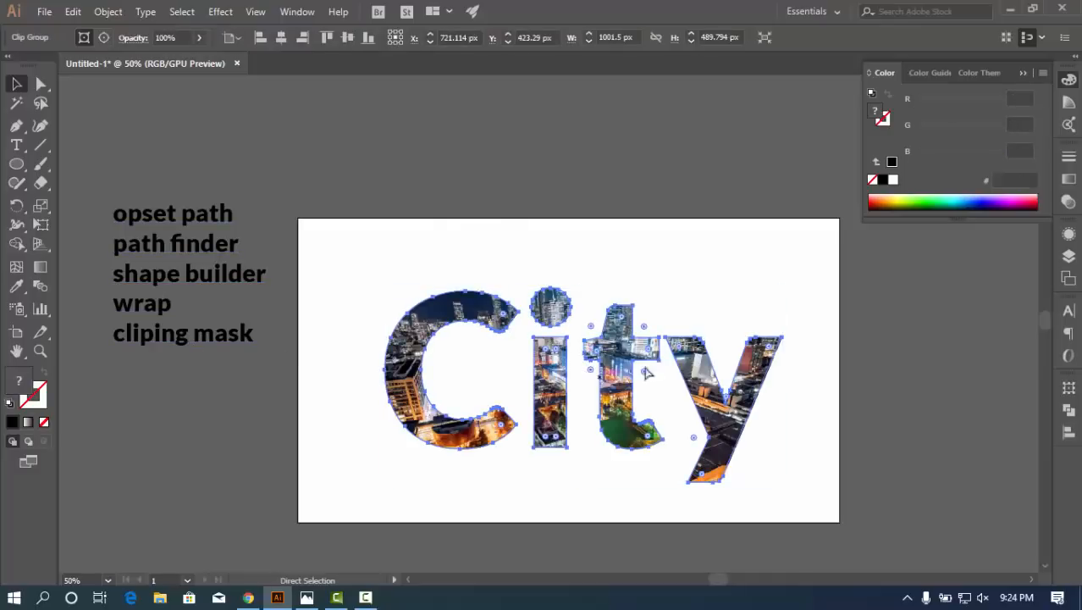
Reshape the mask's letter C with Direct Selection by pulling two of its lower anchor points down past the artboard's lower edge
left_click_drag(647, 337, 629, 286)
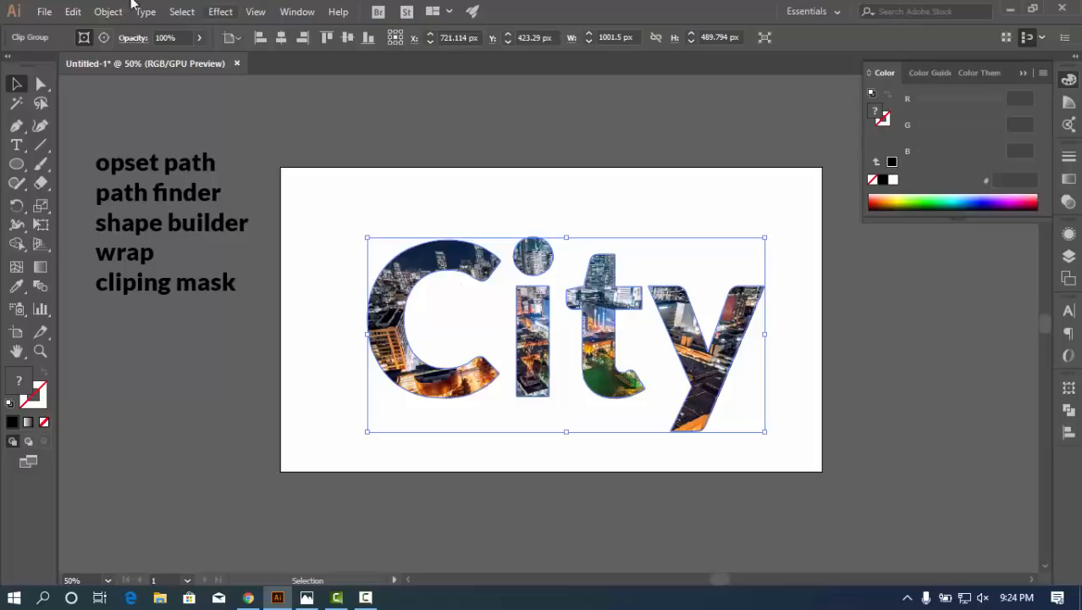
left_click(41, 83)
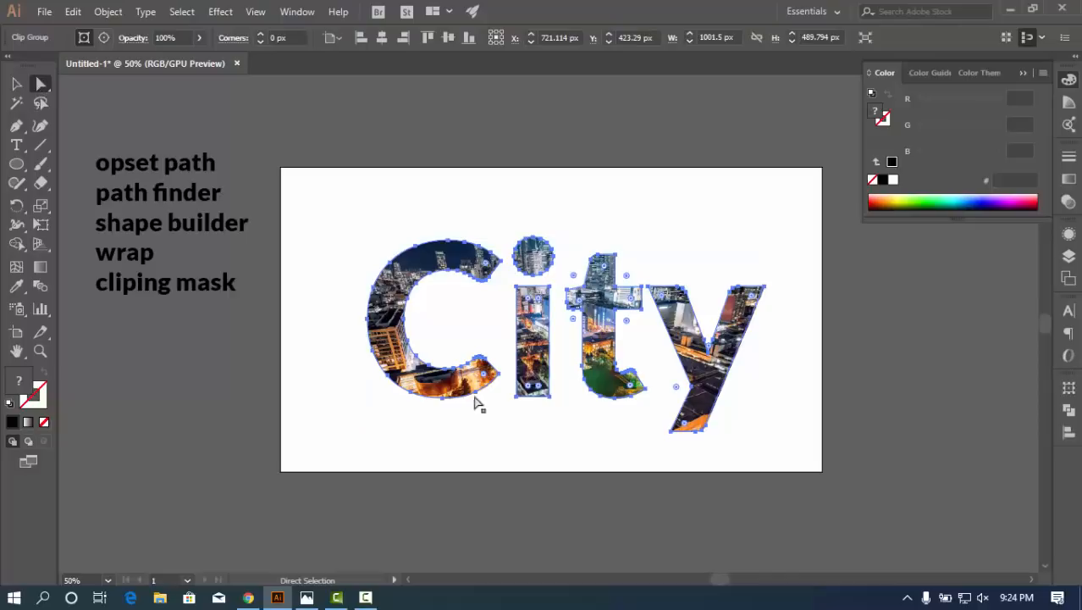
left_click_drag(478, 400, 509, 521)
left_click_drag(443, 397, 373, 464)
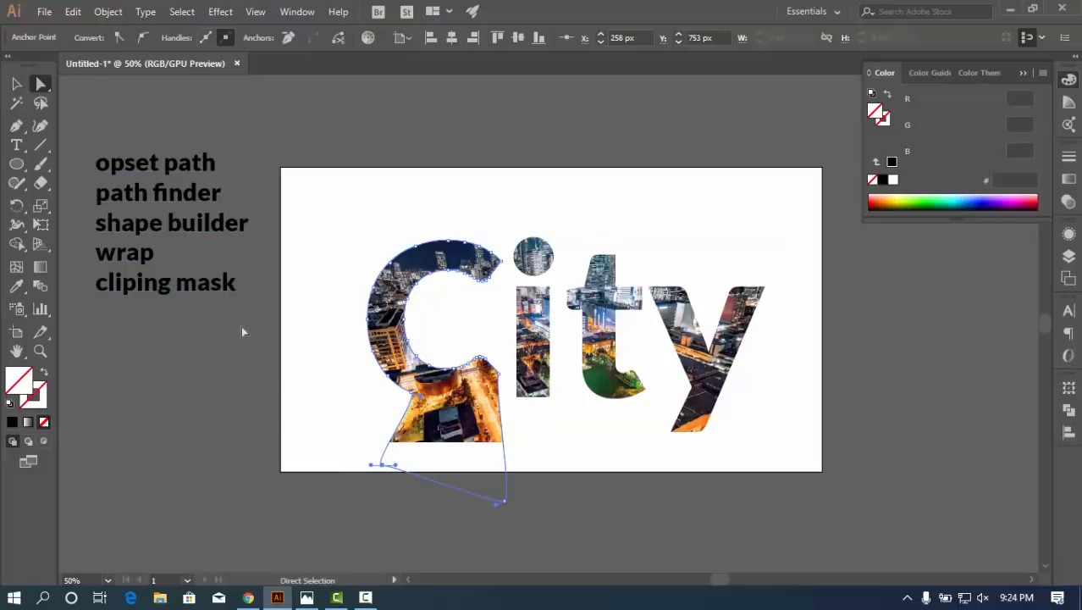
left_click(242, 325)
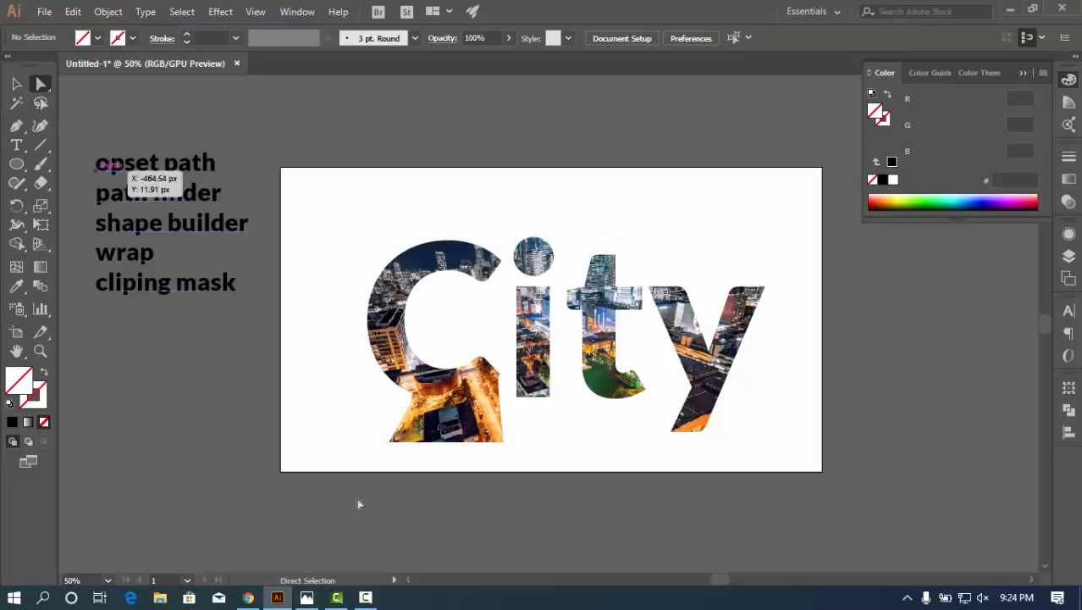
Round the corners of the "City" clipping path's letters by about 5.6 px
left_click(488, 411)
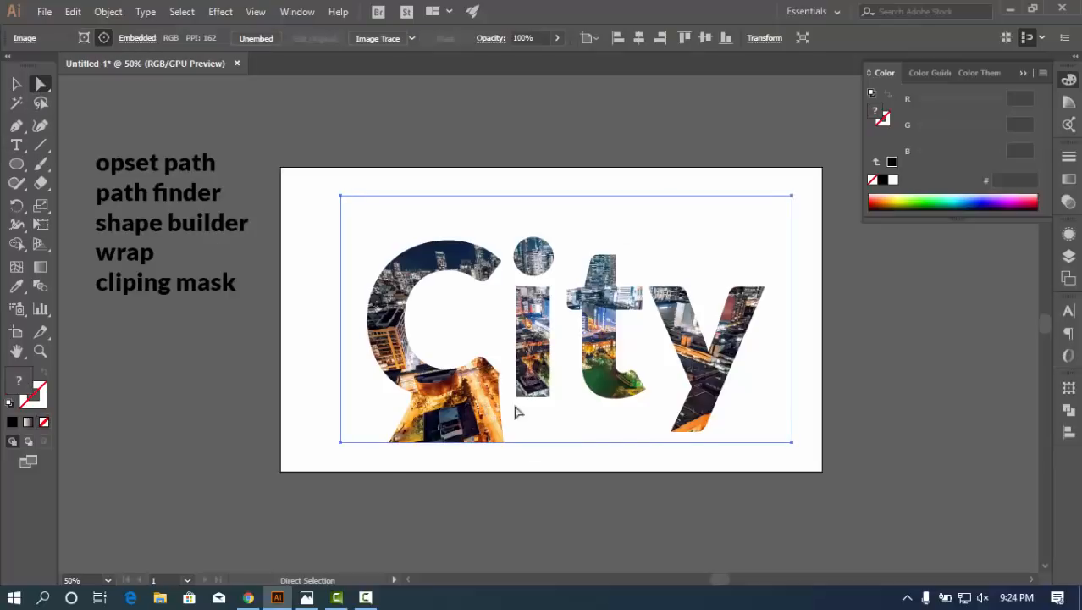
left_click(107, 146)
left_click(378, 347)
left_click(17, 85)
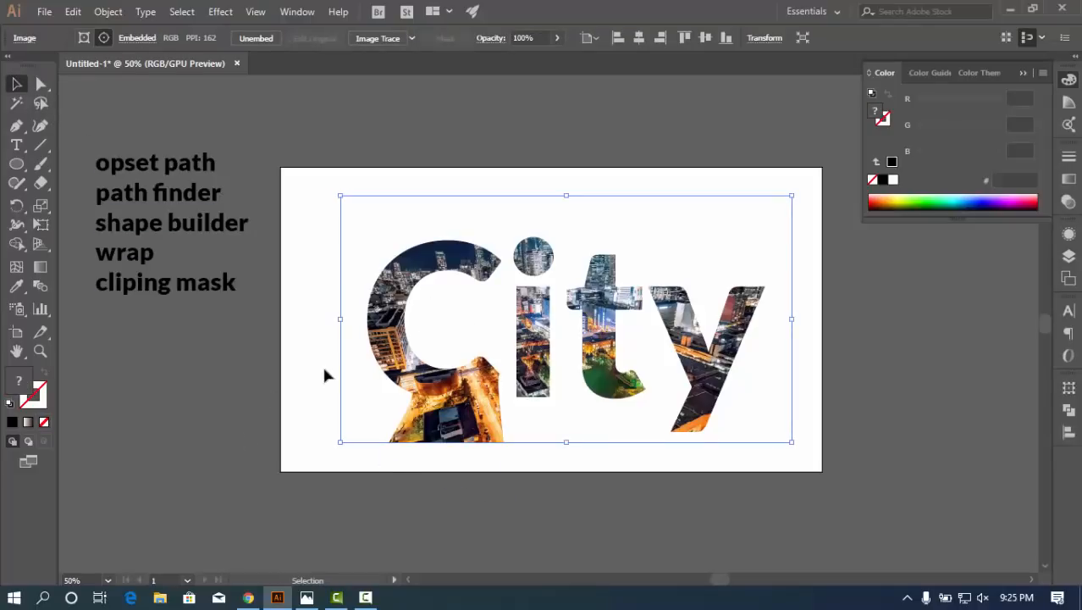
left_click(379, 349)
left_click(41, 84)
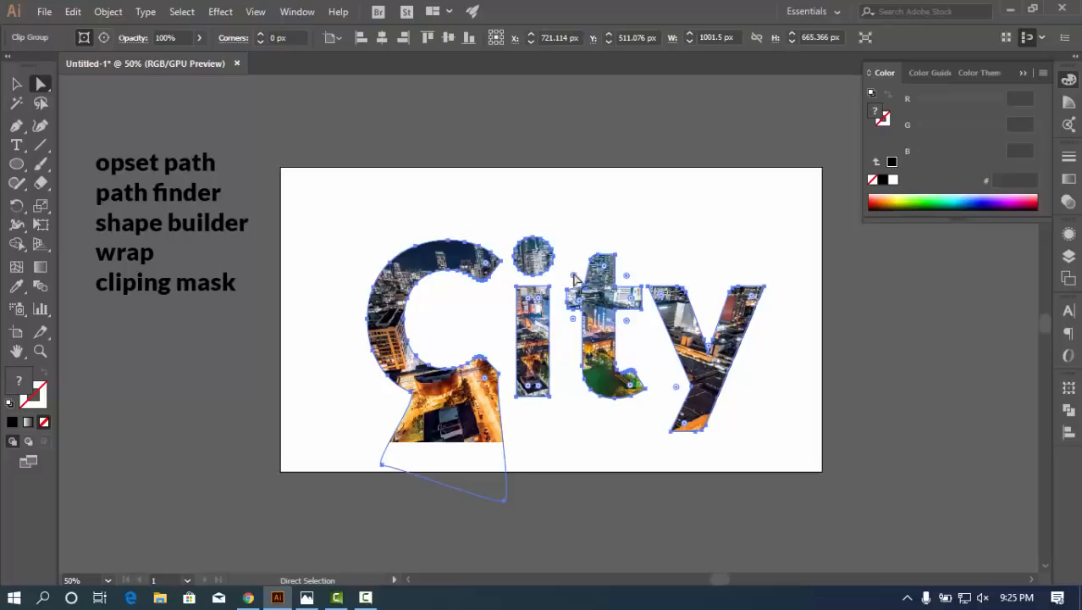
left_click_drag(574, 275, 495, 234)
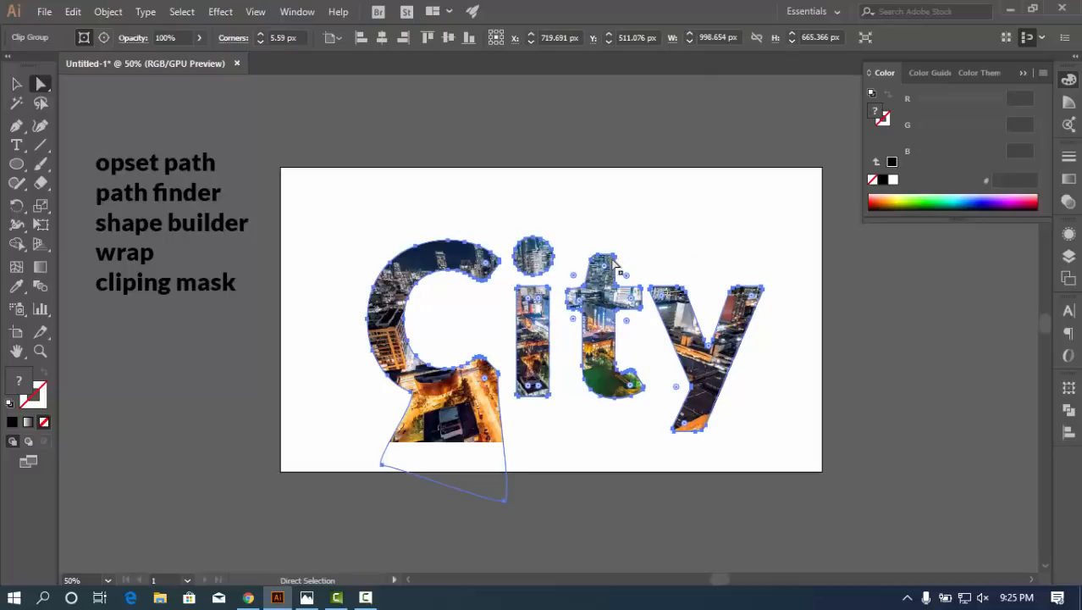
Shift the masked artwork up and to the right, and pull the letter t's upper corner out into a curved loop
left_click_drag(616, 265, 643, 141)
left_click_drag(643, 224, 708, 222)
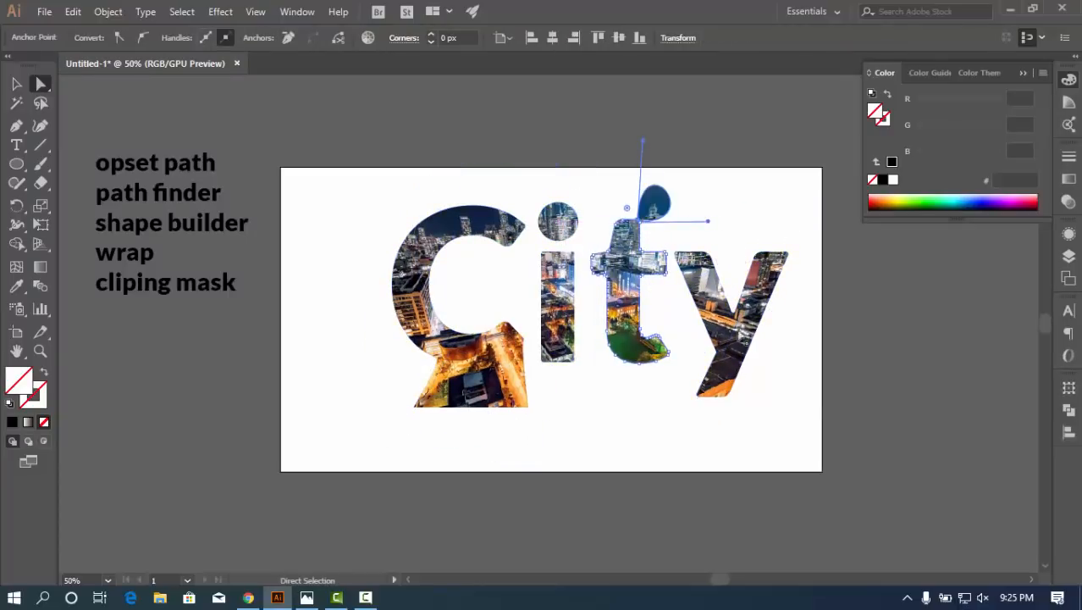
left_click(630, 519)
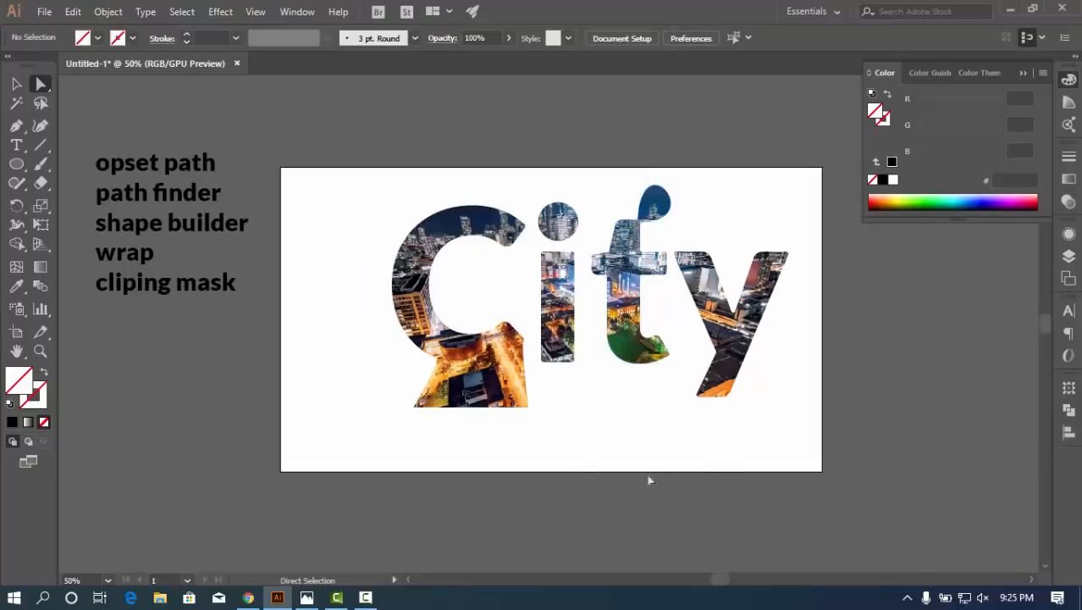
Pull the letter C's left-edge anchor point outward to form a spike in the clipping path
left_click_drag(352, 149, 878, 479)
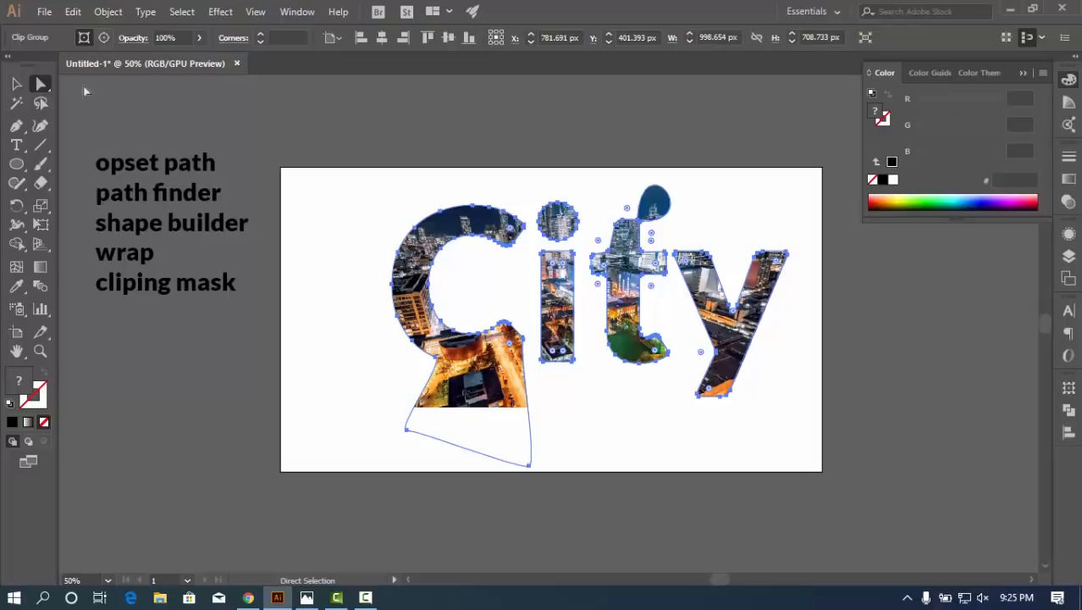
left_click(375, 356)
left_click_drag(392, 288, 308, 298)
left_click(374, 492)
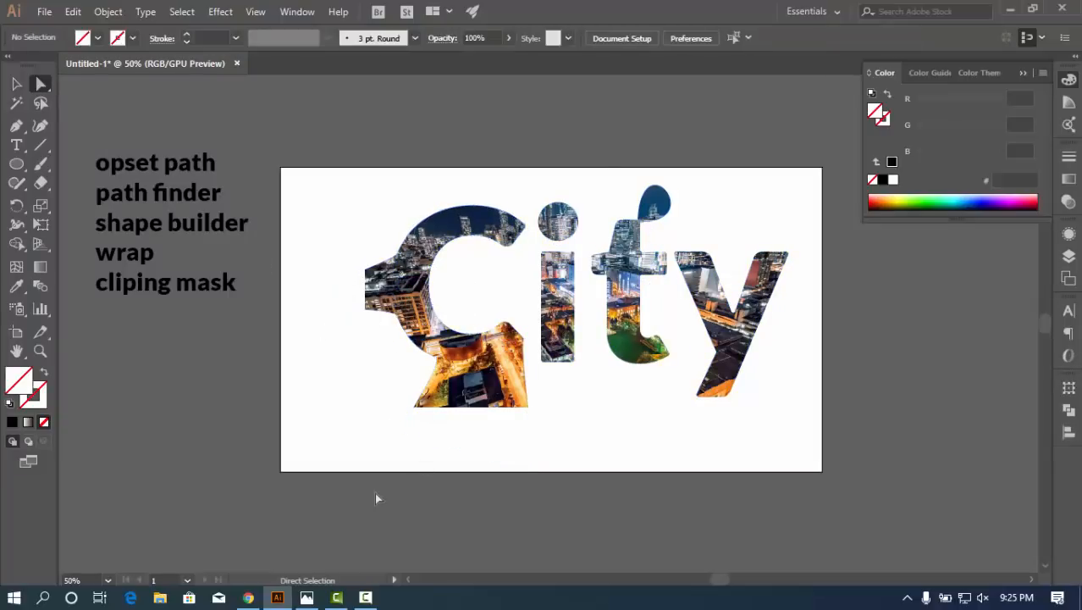
Delete the entire masked "City" artwork from the artboard
left_click_drag(317, 85, 803, 481)
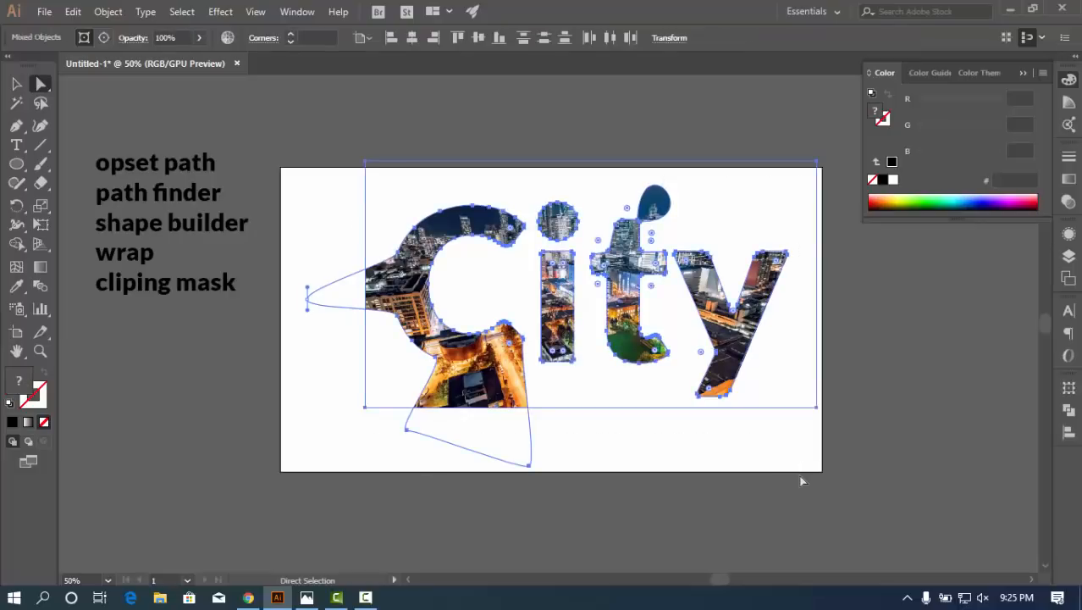
key("Delete")
key("Delete")
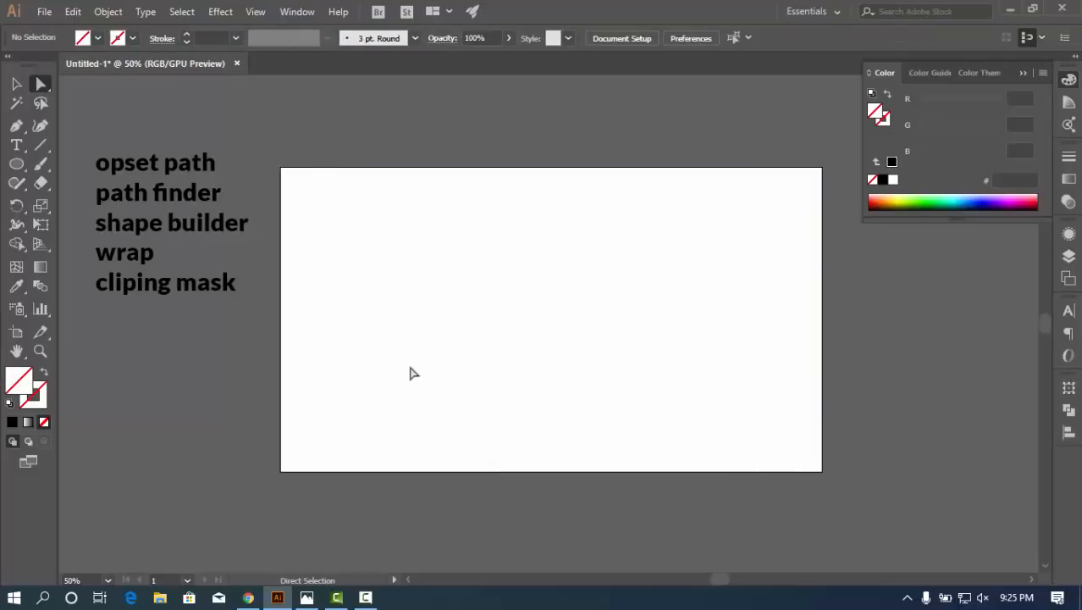
Move the topic list text to the middle of the artboard and add "compound path" as its last line
left_click(184, 295)
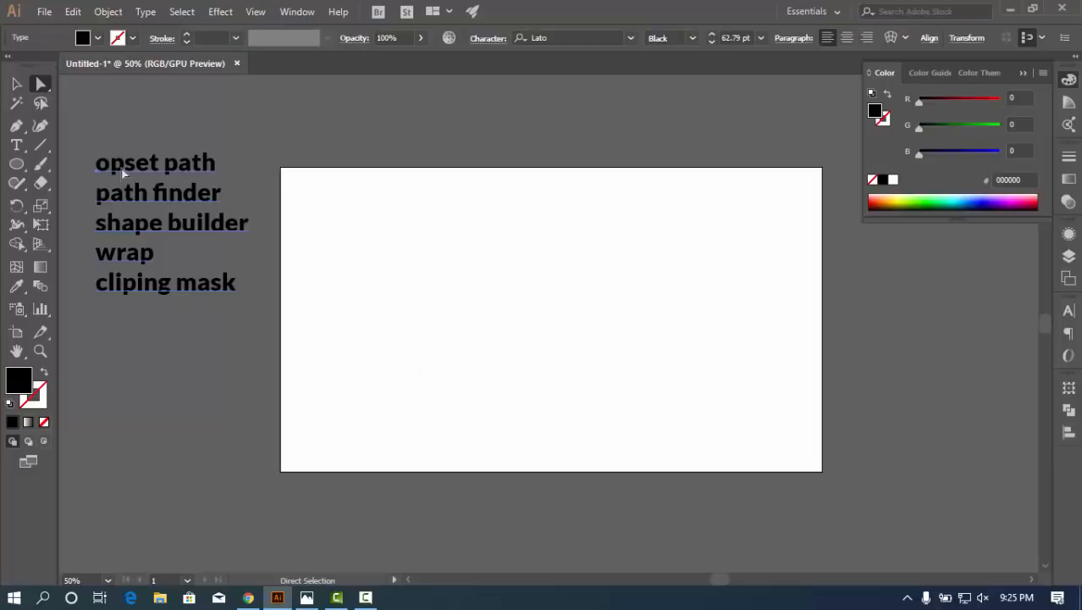
left_click_drag(107, 241, 477, 322)
key("t")
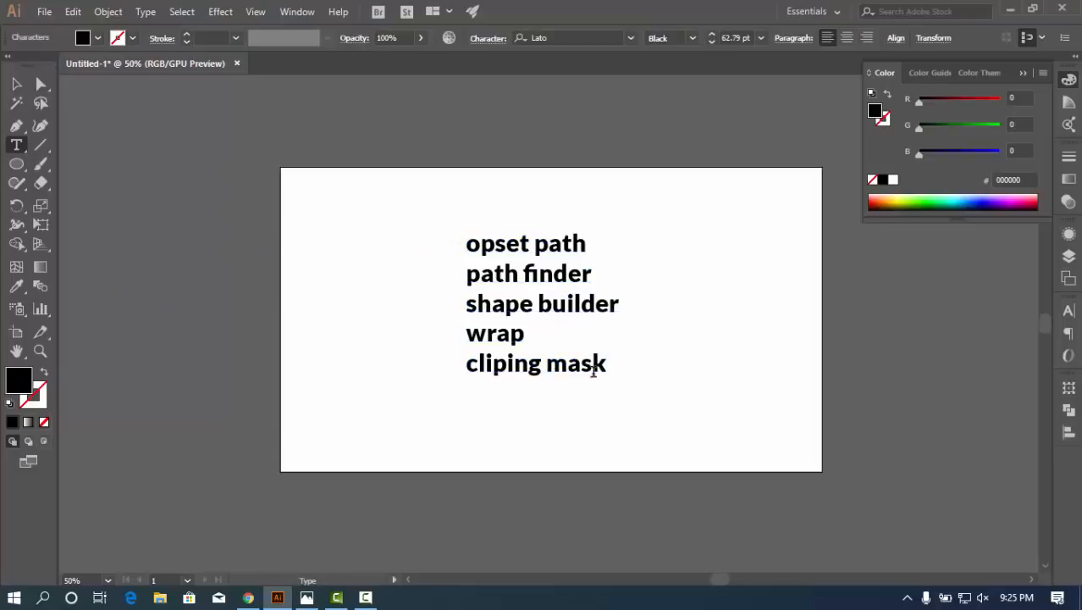
triple_click(593, 368)
left_click(607, 366)
key("Return")
type("compou")
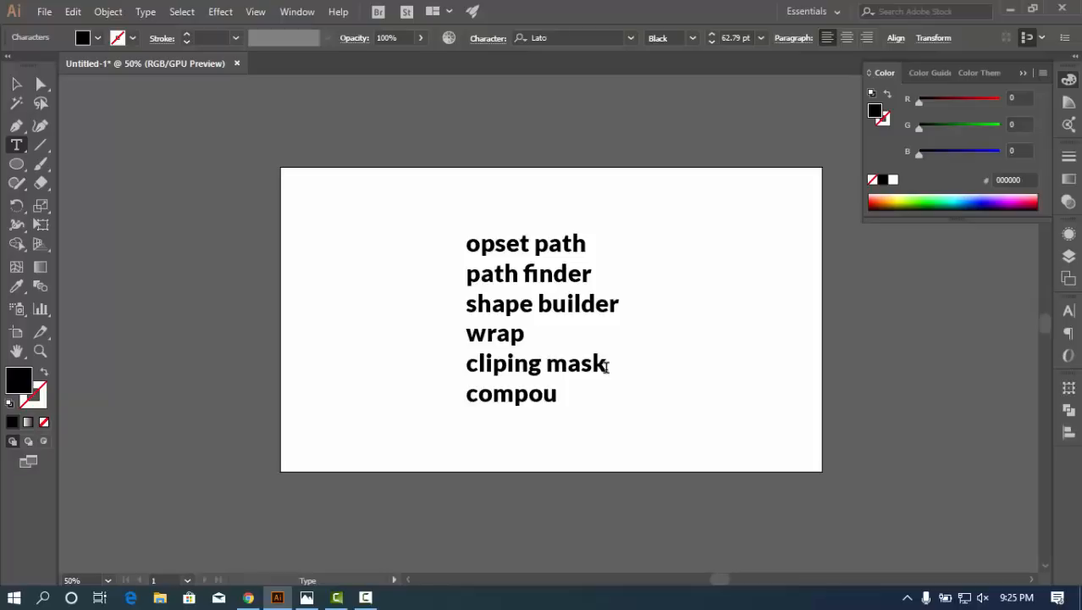
type("nd path")
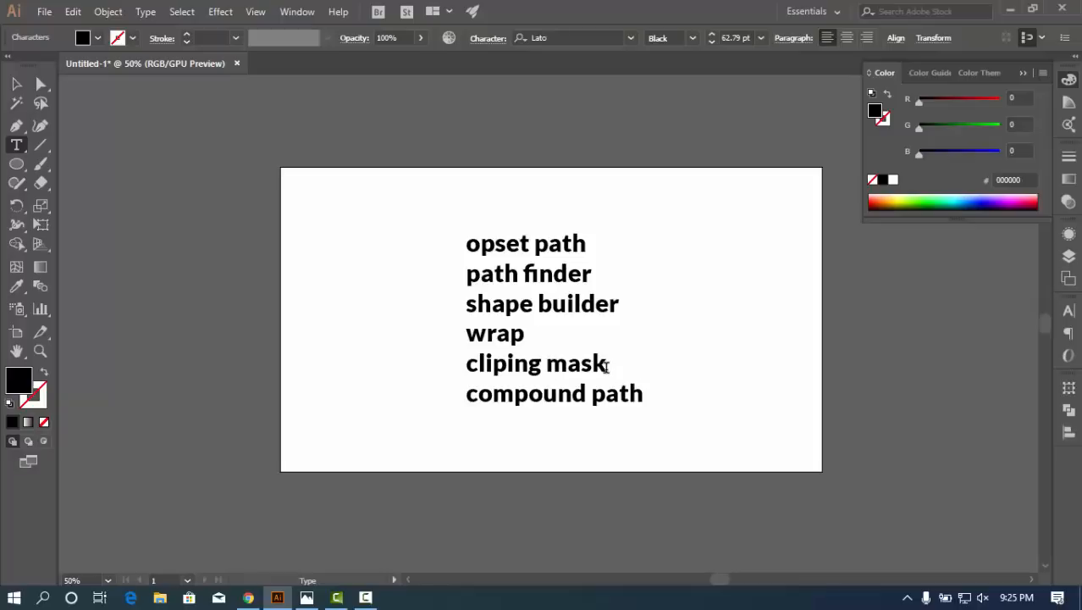
key("Escape")
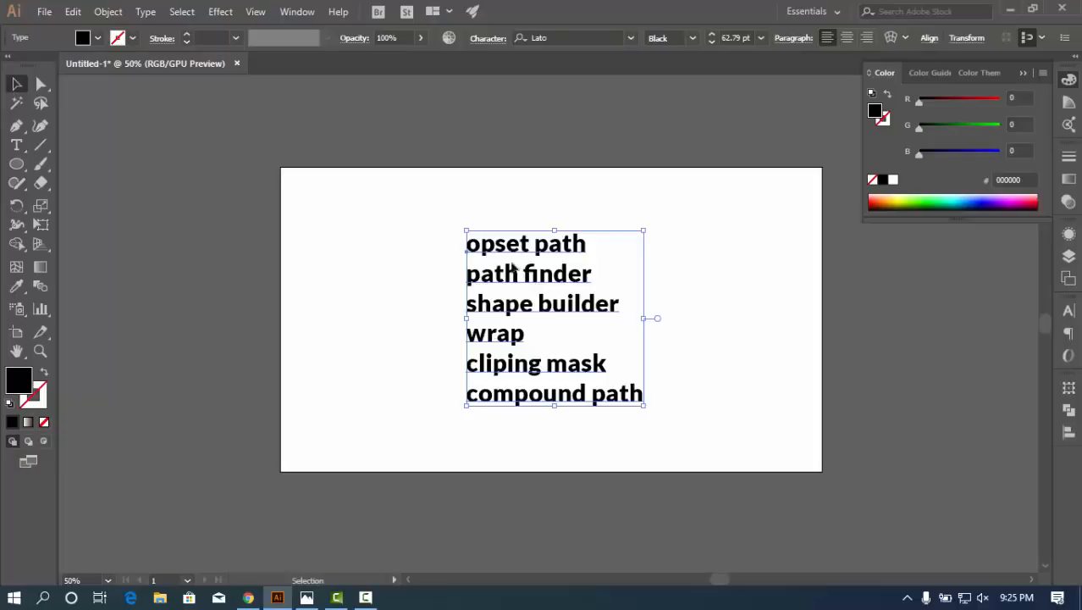
mouse_move(511, 267)
left_mouse_down()
mouse_move(490, 244)
mouse_move(502, 249)
left_mouse_up()
left_click(891, 354)
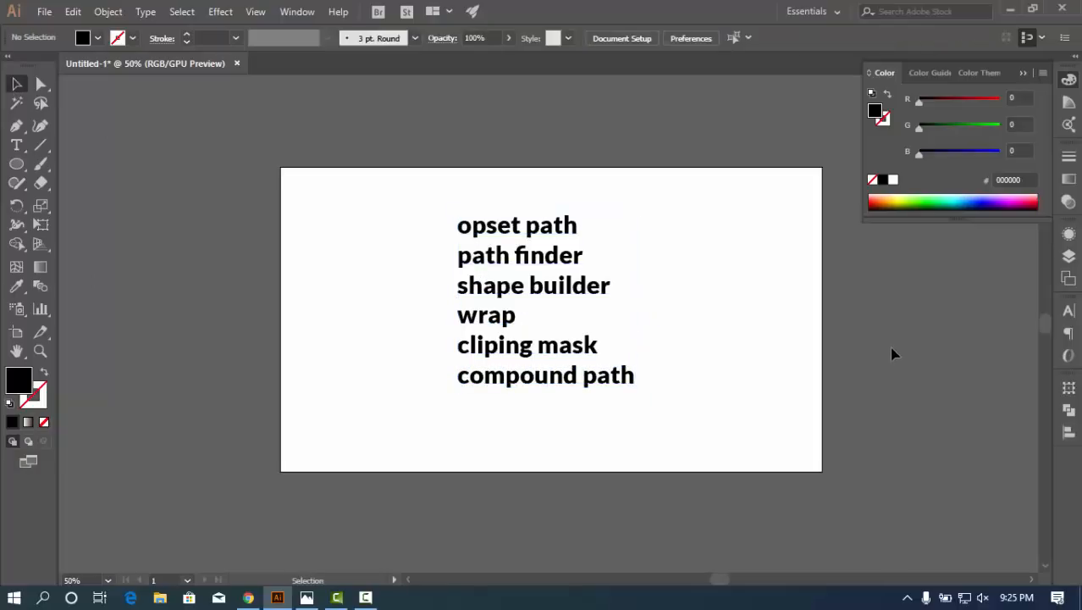